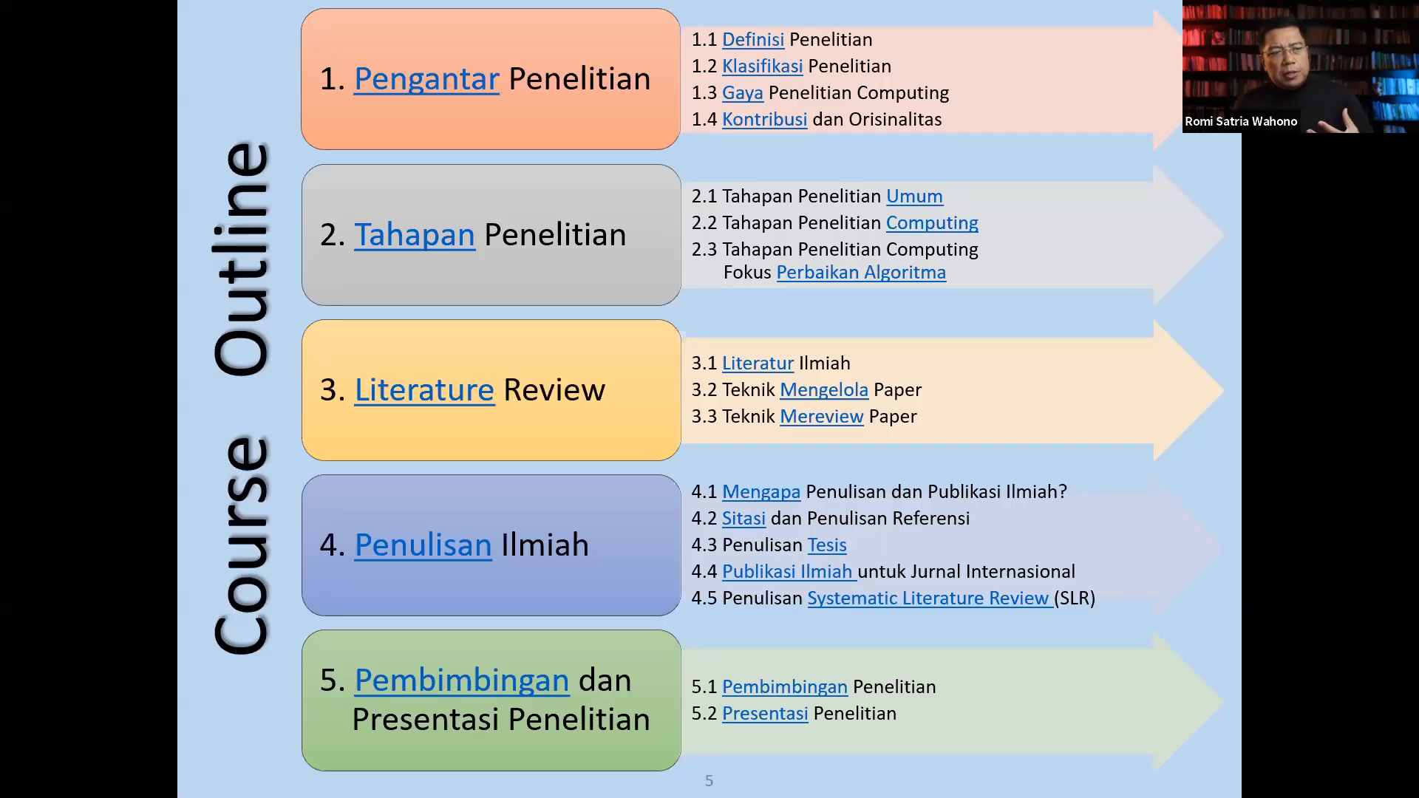
Leave the slideshow and create a Word document on the desktop, named with the author's first name plus "-software defect prediction".
{"action": "key", "text": "Escape"}
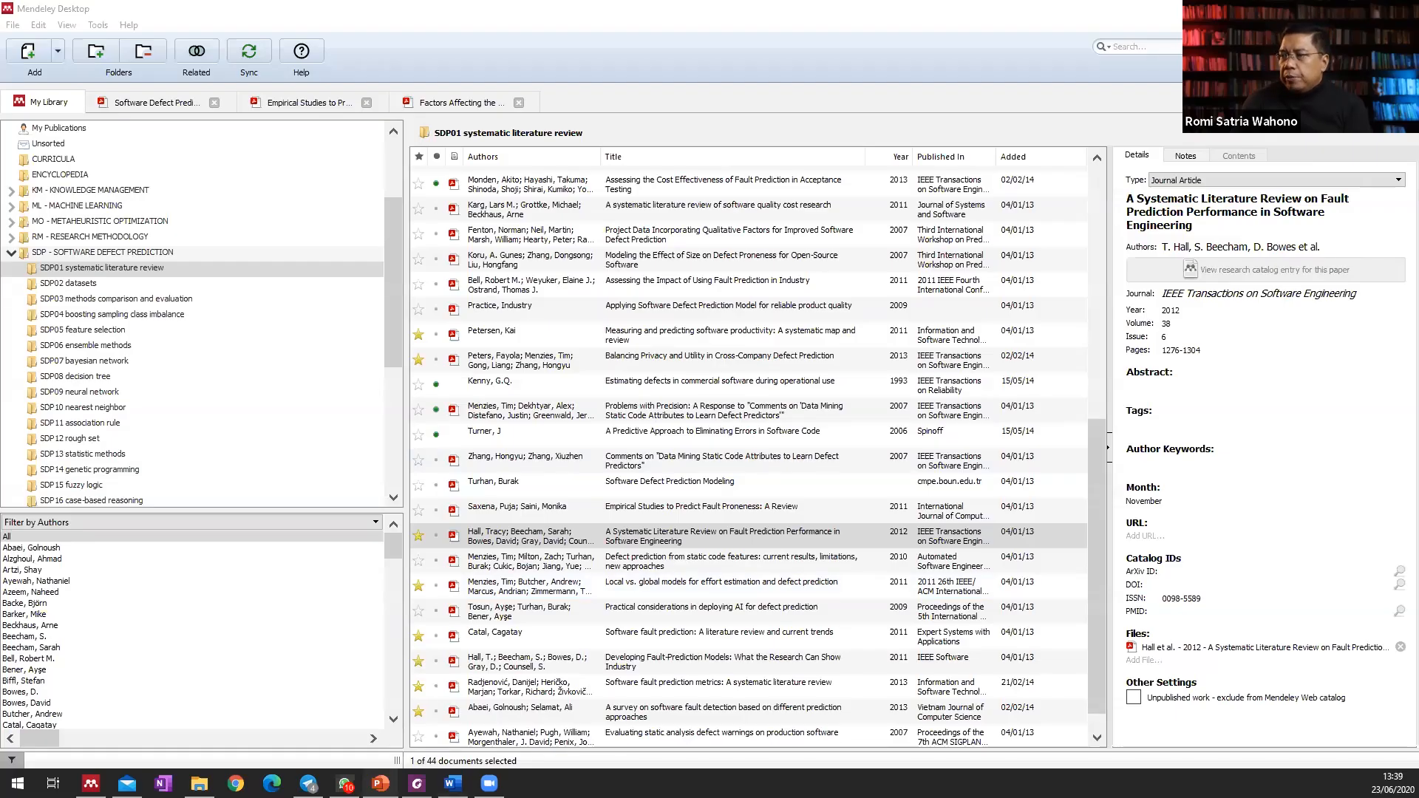
{"action": "key", "text": "super+d"}
{"action": "right_click", "coordinate": [81, 135]}
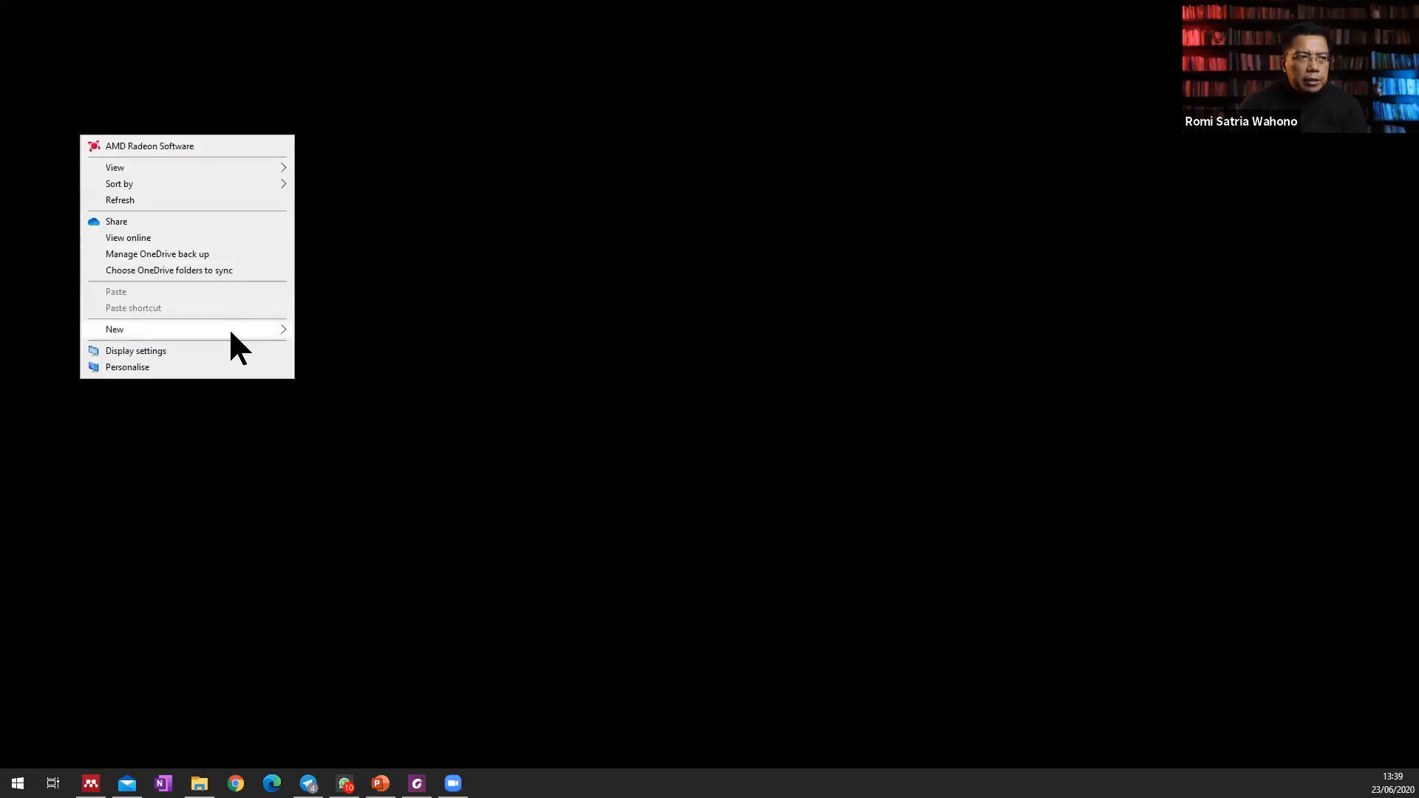
{"action": "mouse_move", "coordinate": [230, 330]}
{"action": "left_click", "coordinate": [427, 383]}
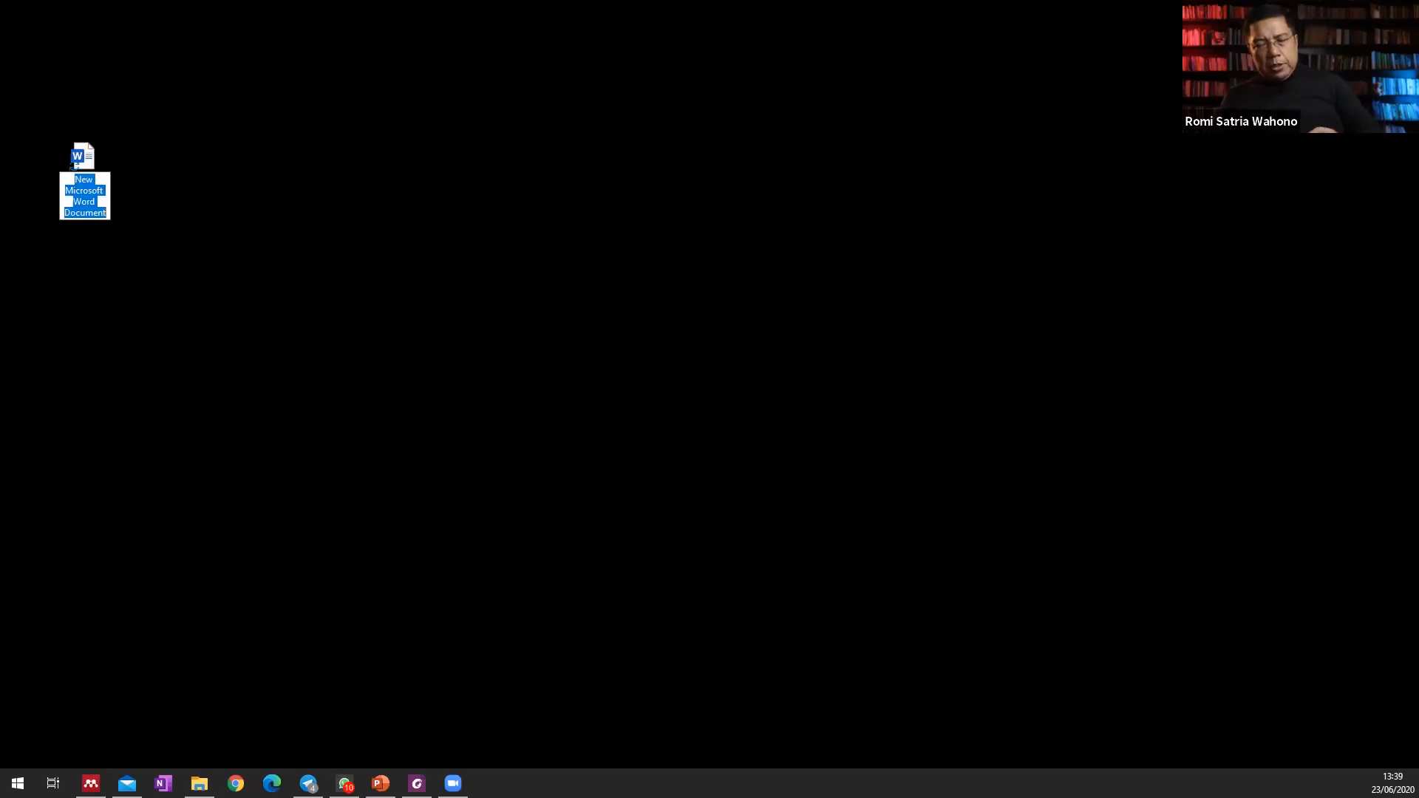
{"action": "type", "text": "ro"}
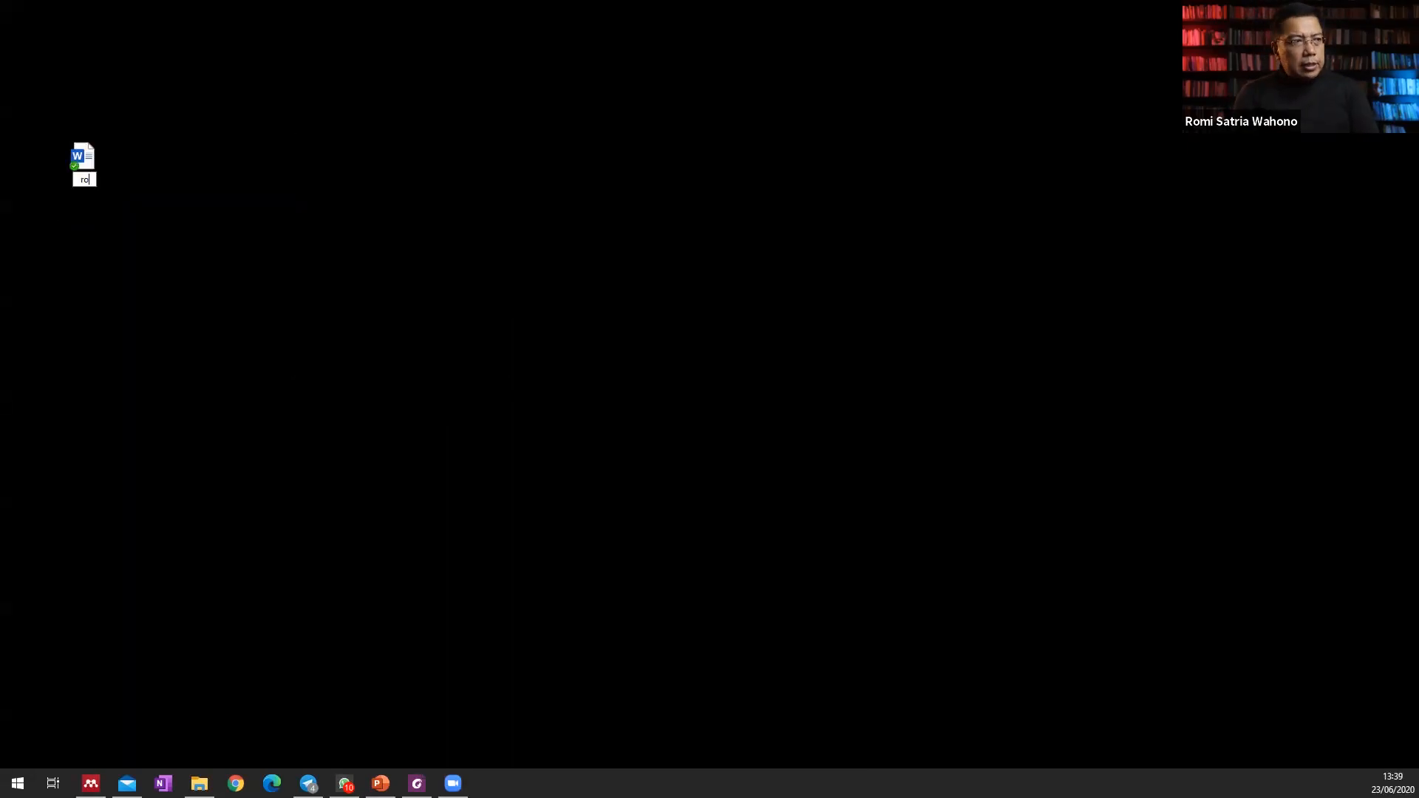
{"action": "type", "text": "mi-software defect prediction"}
{"action": "key", "text": "Return"}
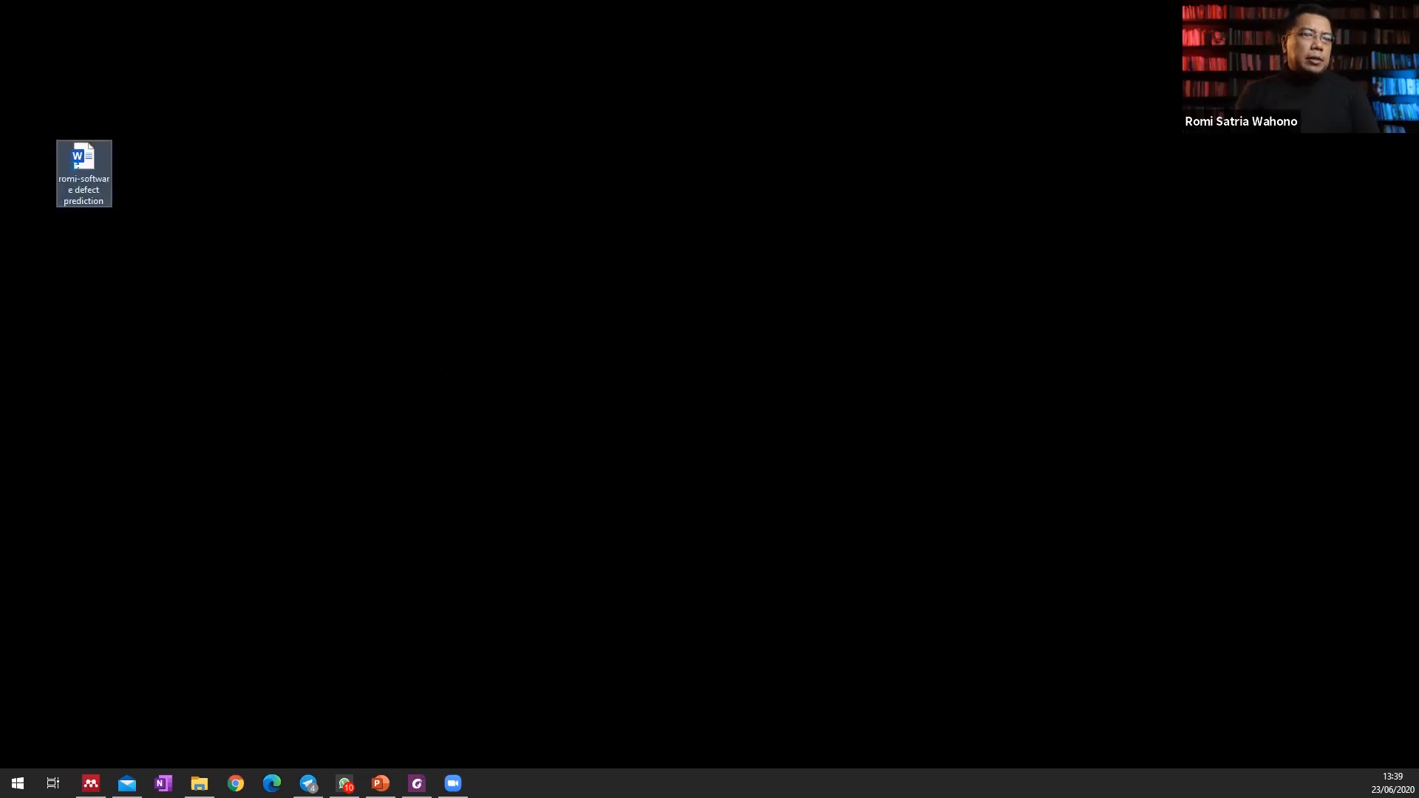
Append " - 23 jun 2020" to the document's file name and open the document in Word.
{"action": "left_click", "coordinate": [101, 189]}
{"action": "left_click", "coordinate": [108, 197]}
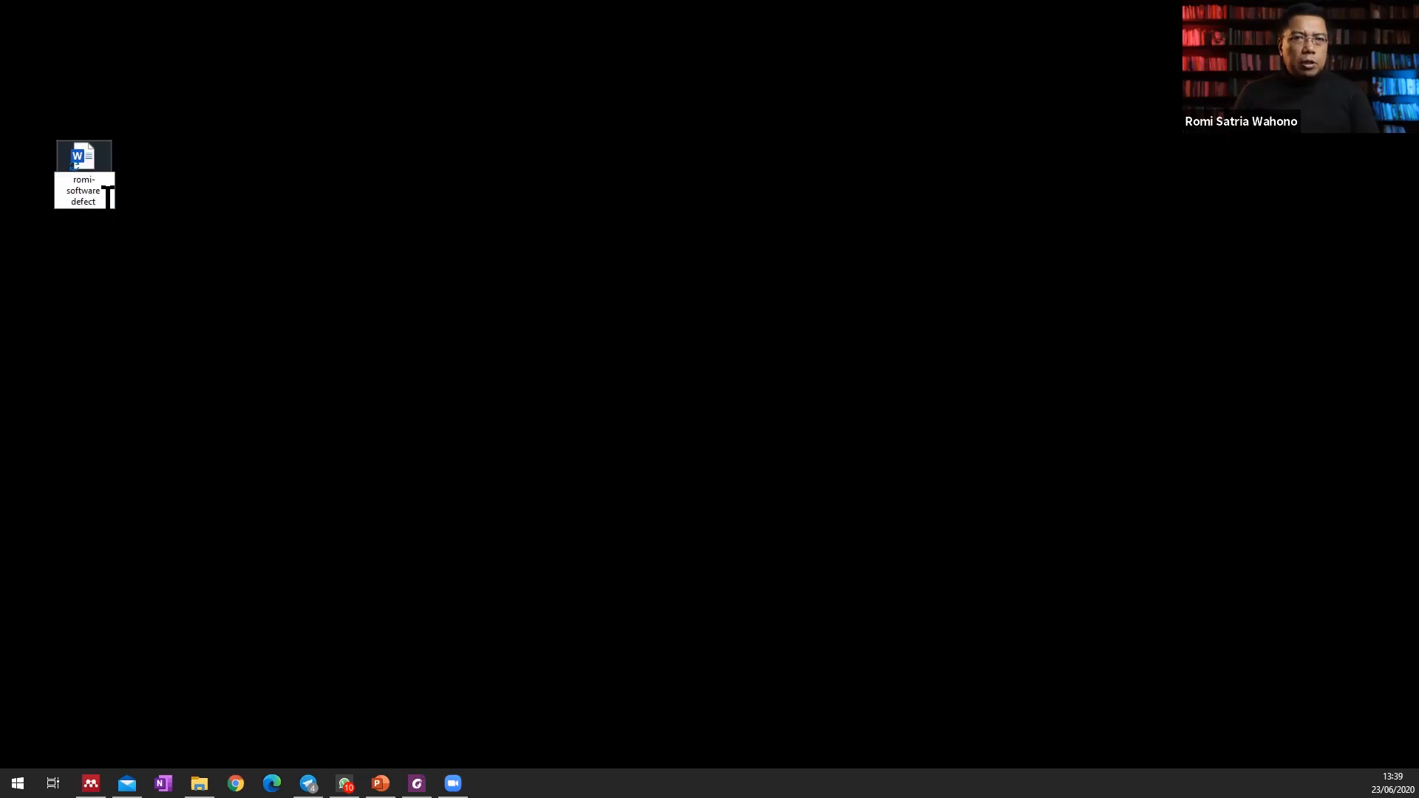
{"action": "type", "text": "-"}
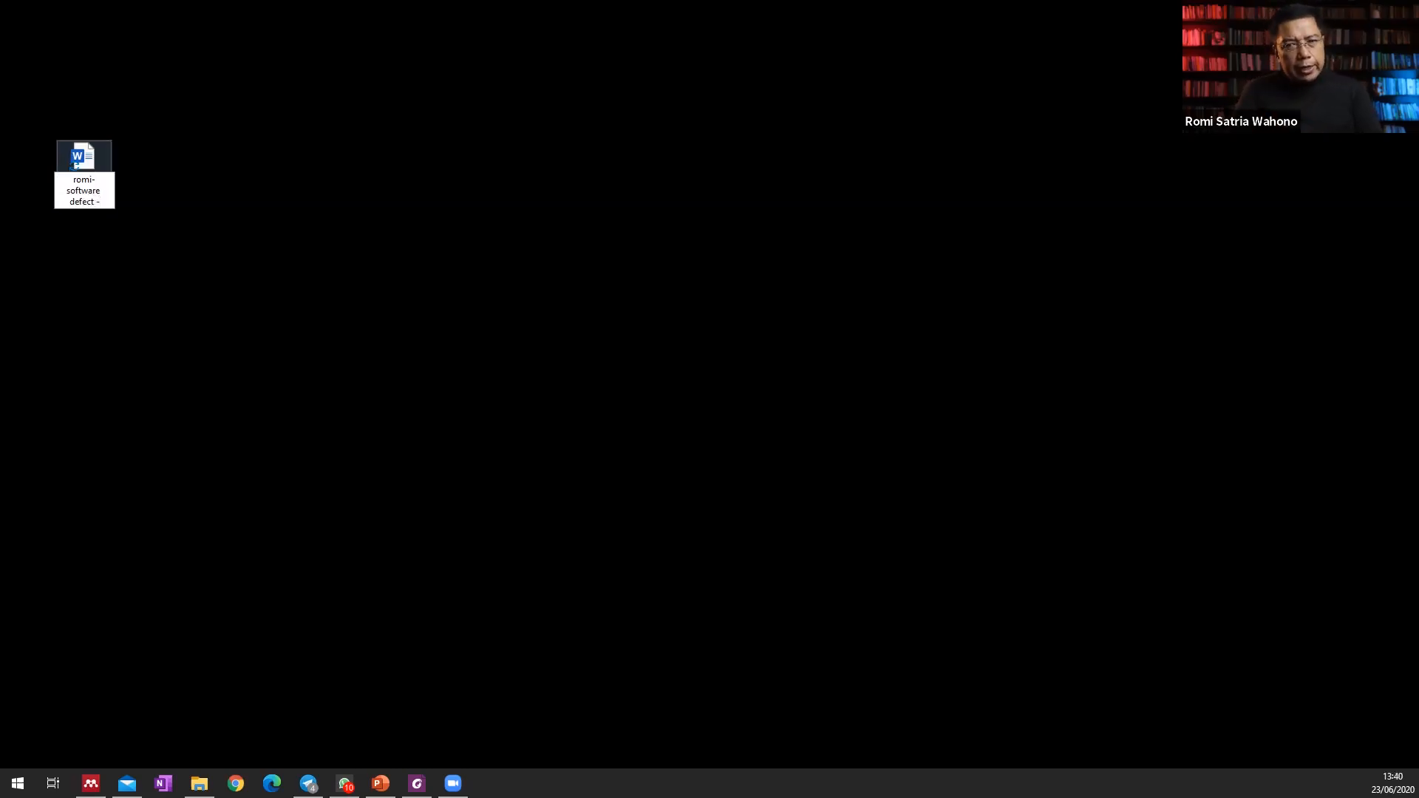
{"action": "type", "text": " 23 jun 2020"}
{"action": "key", "text": "Return"}
{"action": "double_click", "coordinate": [82, 156]}
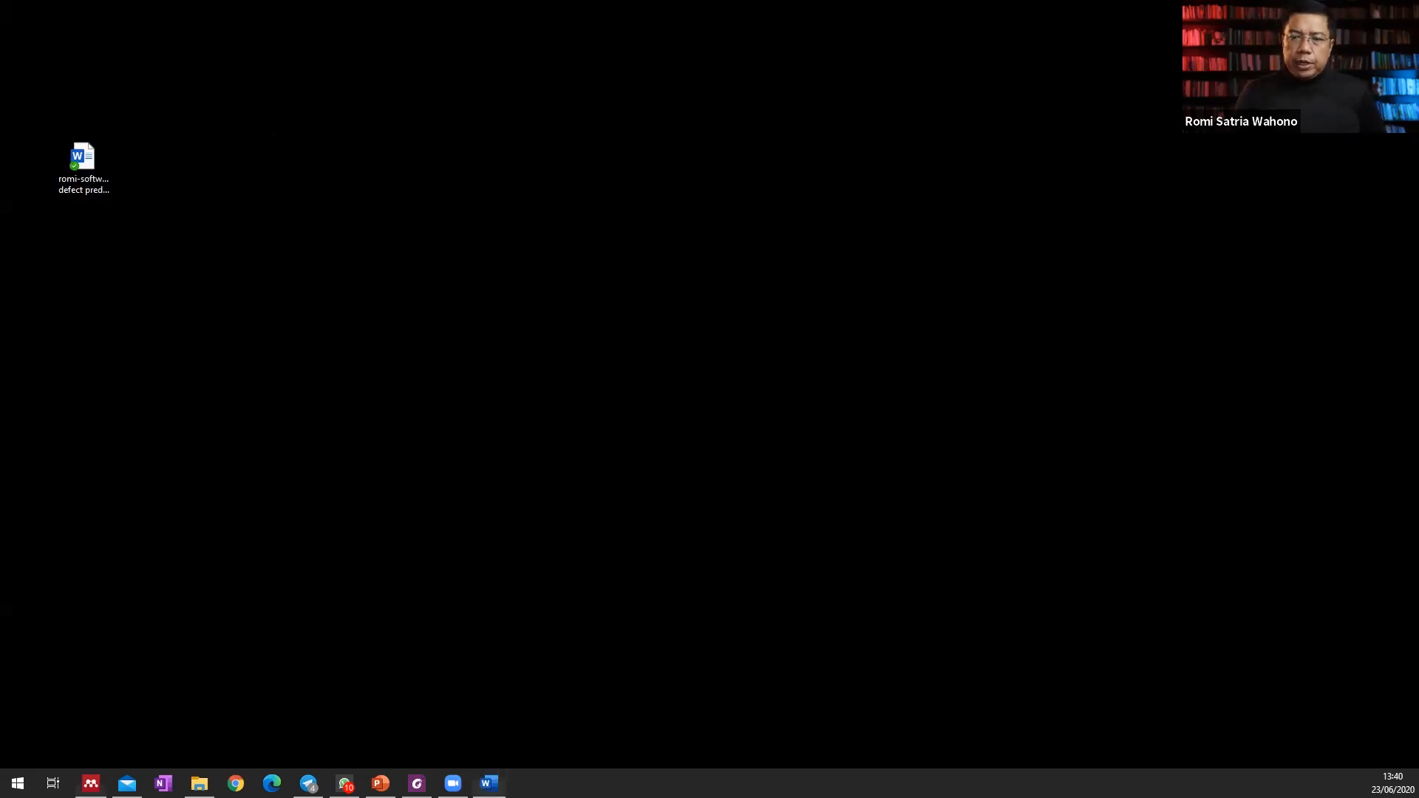
{"action": "left_click", "coordinate": [91, 783]}
{"action": "left_click", "coordinate": [98, 26]}
{"action": "mouse_move", "coordinate": [129, 26]}
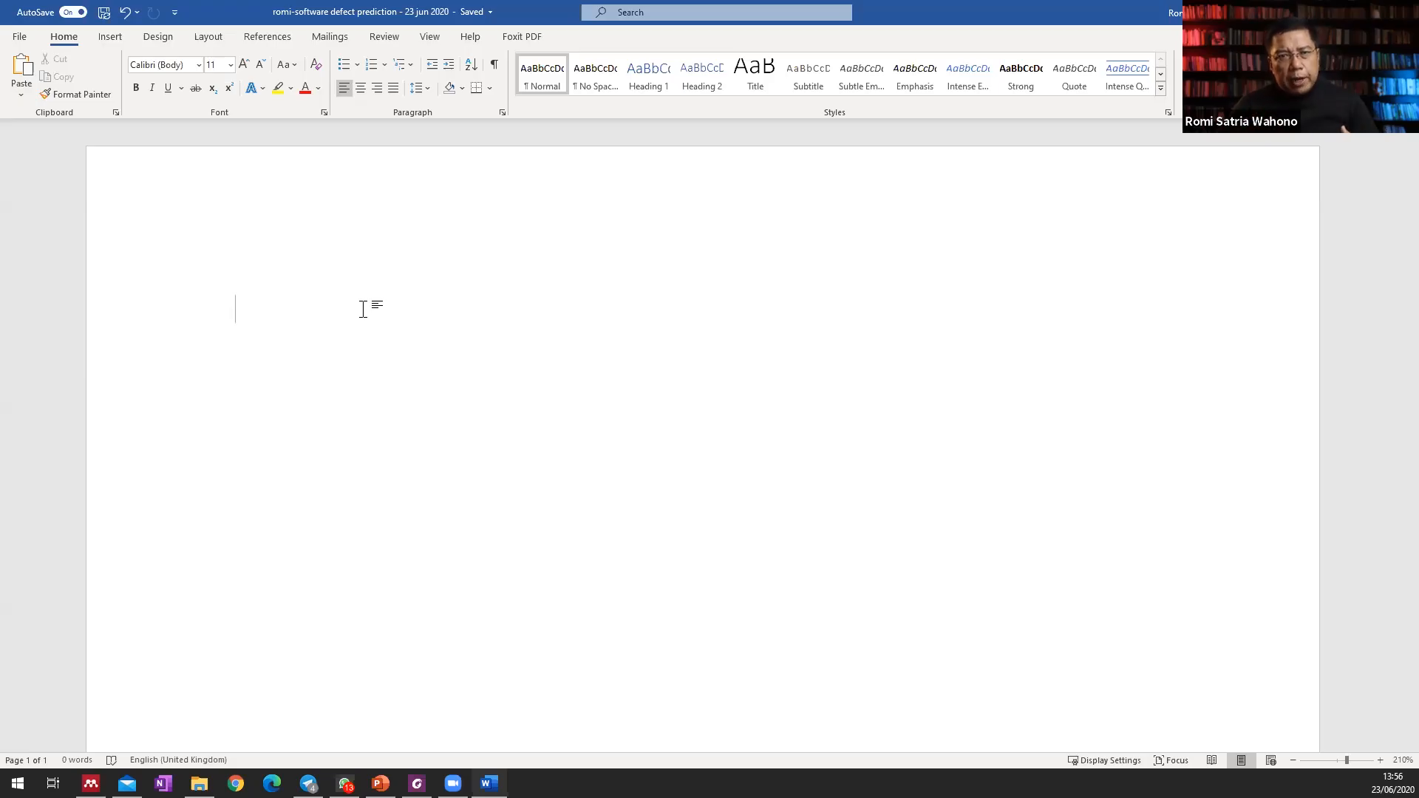
Enter the title text "Penerapan Algoritma Semut untuk Penentuan Parameter yang Optimal pada Support Vector Machine" in the blank document.
{"action": "type", "text": "Penerapan "}
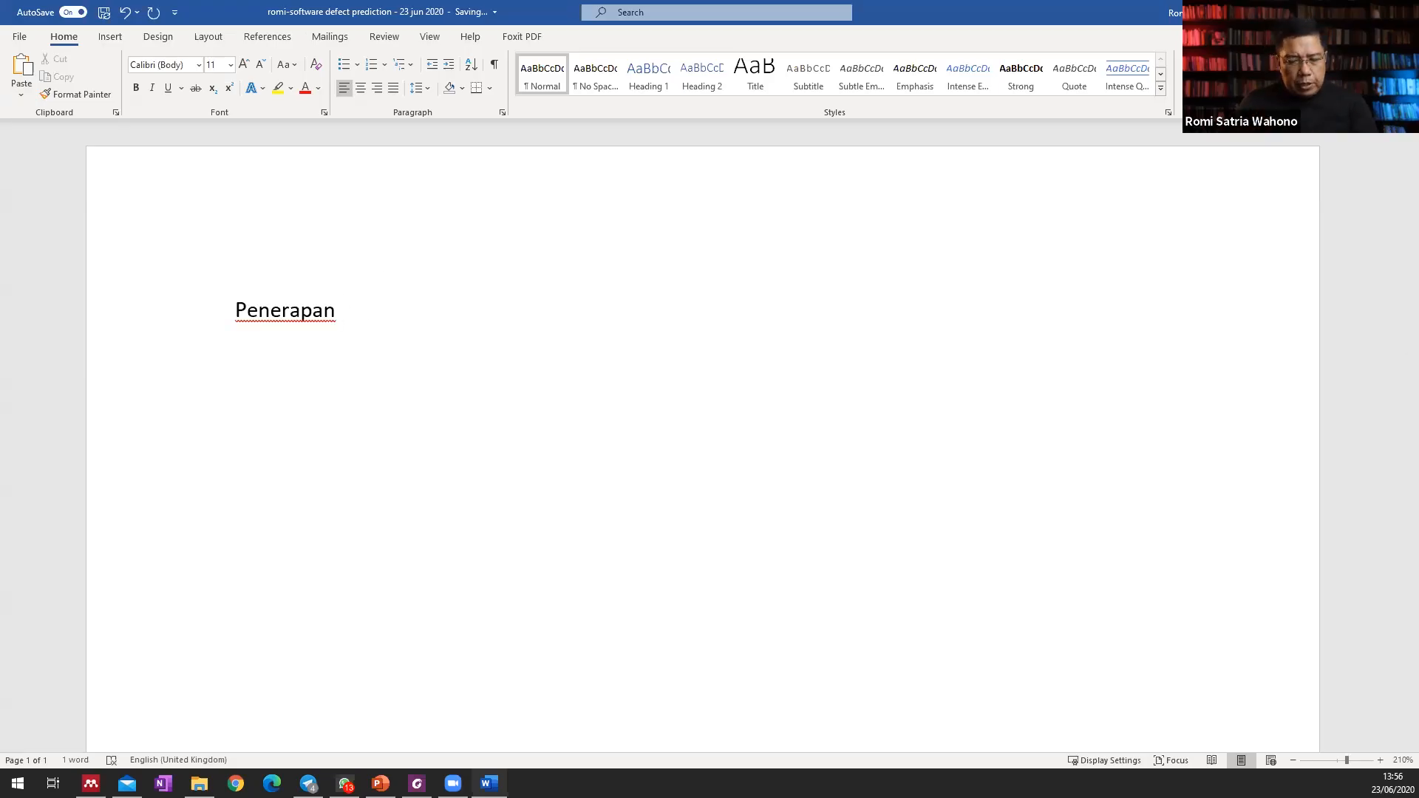
{"action": "type", "text": "Algoritma Semut"}
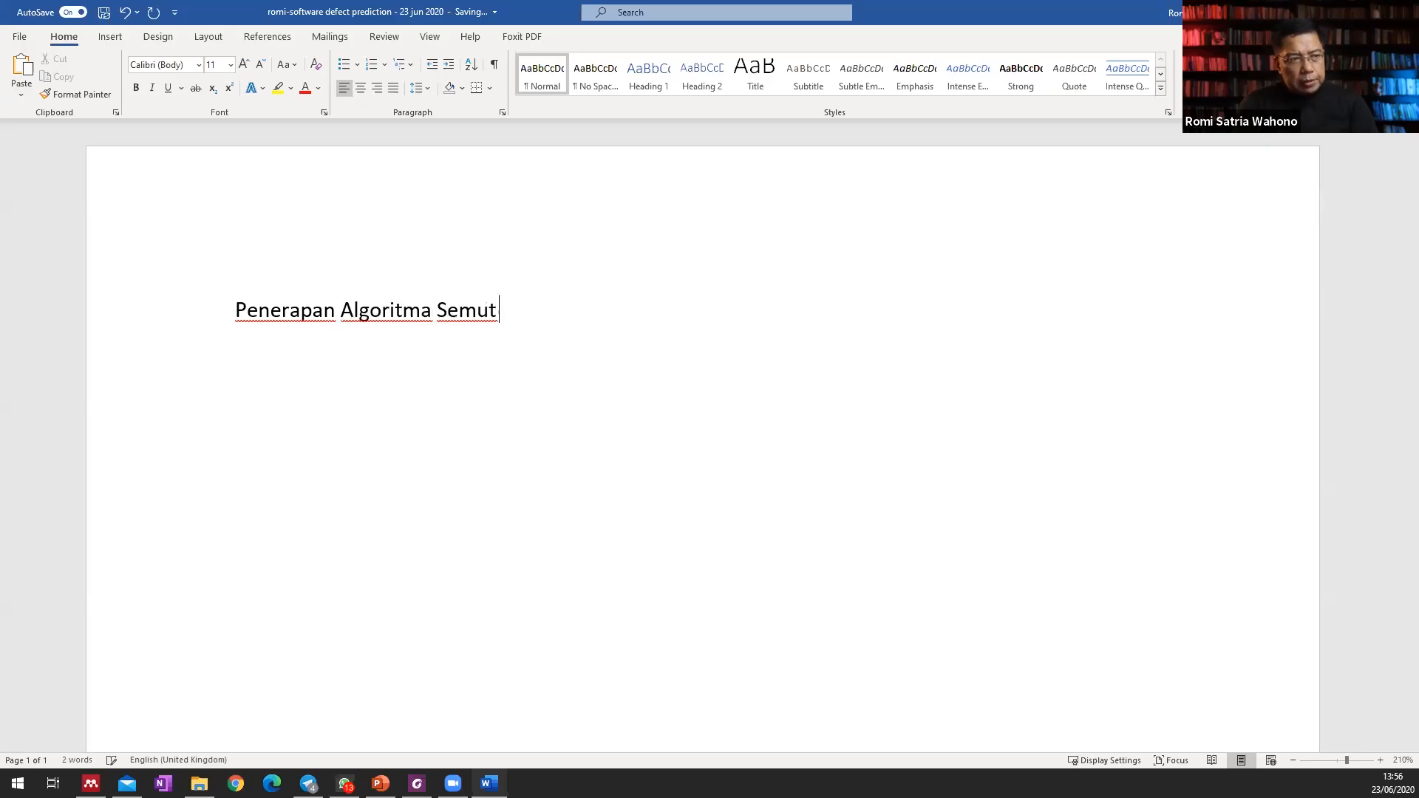
{"action": "type", "text": " untuk Penentuan"}
{"action": "type", "text": "Parameter yang Optimal pada Support Vector Machine"}
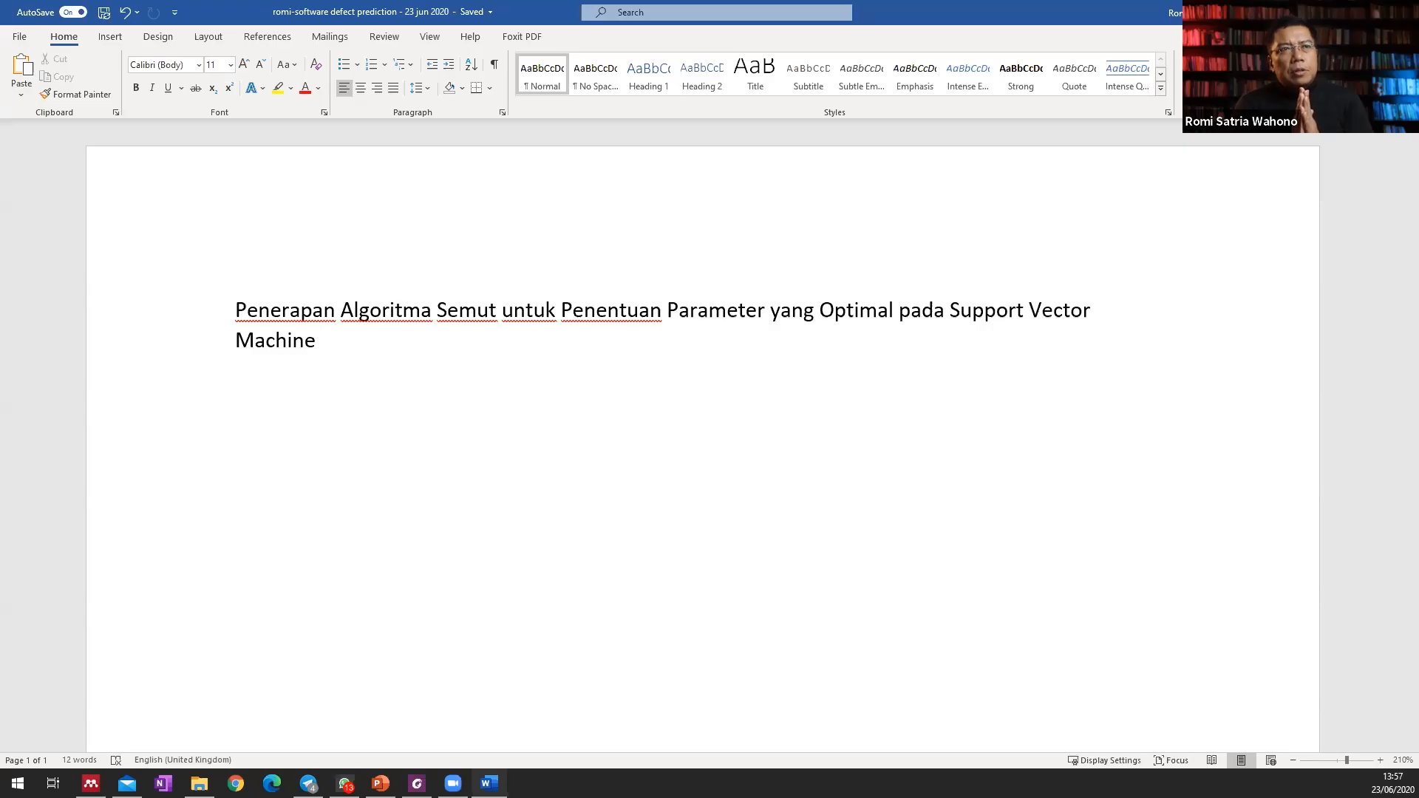
Extend the title with "untuk Prediksi Bug Software" and add blank lines below it.
{"action": "type", "text": "untuk Pred"}
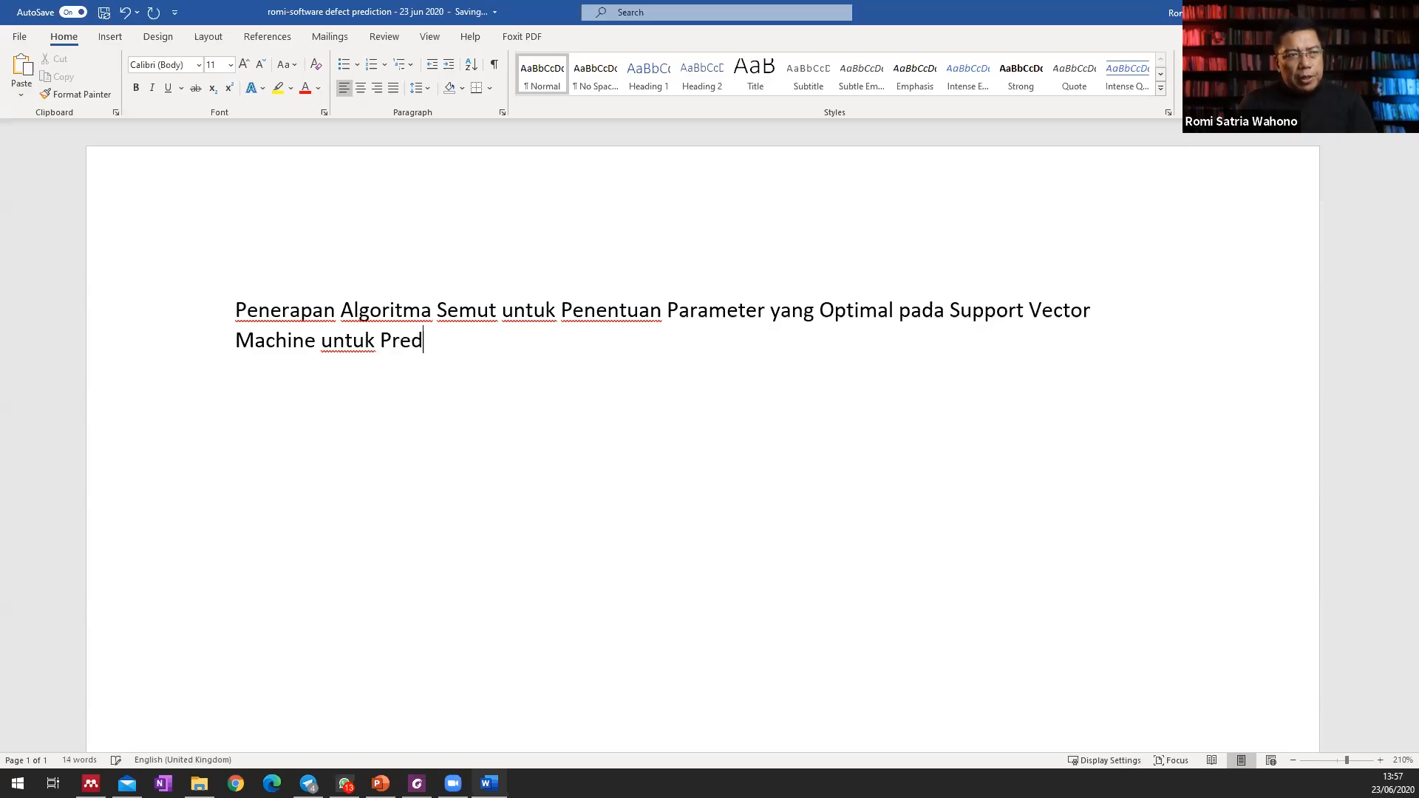
{"action": "type", "text": "iksi Bugh"}
{"action": "key", "text": "BackSpace"}
{"action": "type", "text": "Soaftwa"}
{"action": "key", "text": "BackSpace"}
{"action": "key", "text": "BackSpace"}
{"action": "key", "text": "BackSpace"}
{"action": "key", "text": "BackSpace"}
{"action": "key", "text": "BackSpace"}
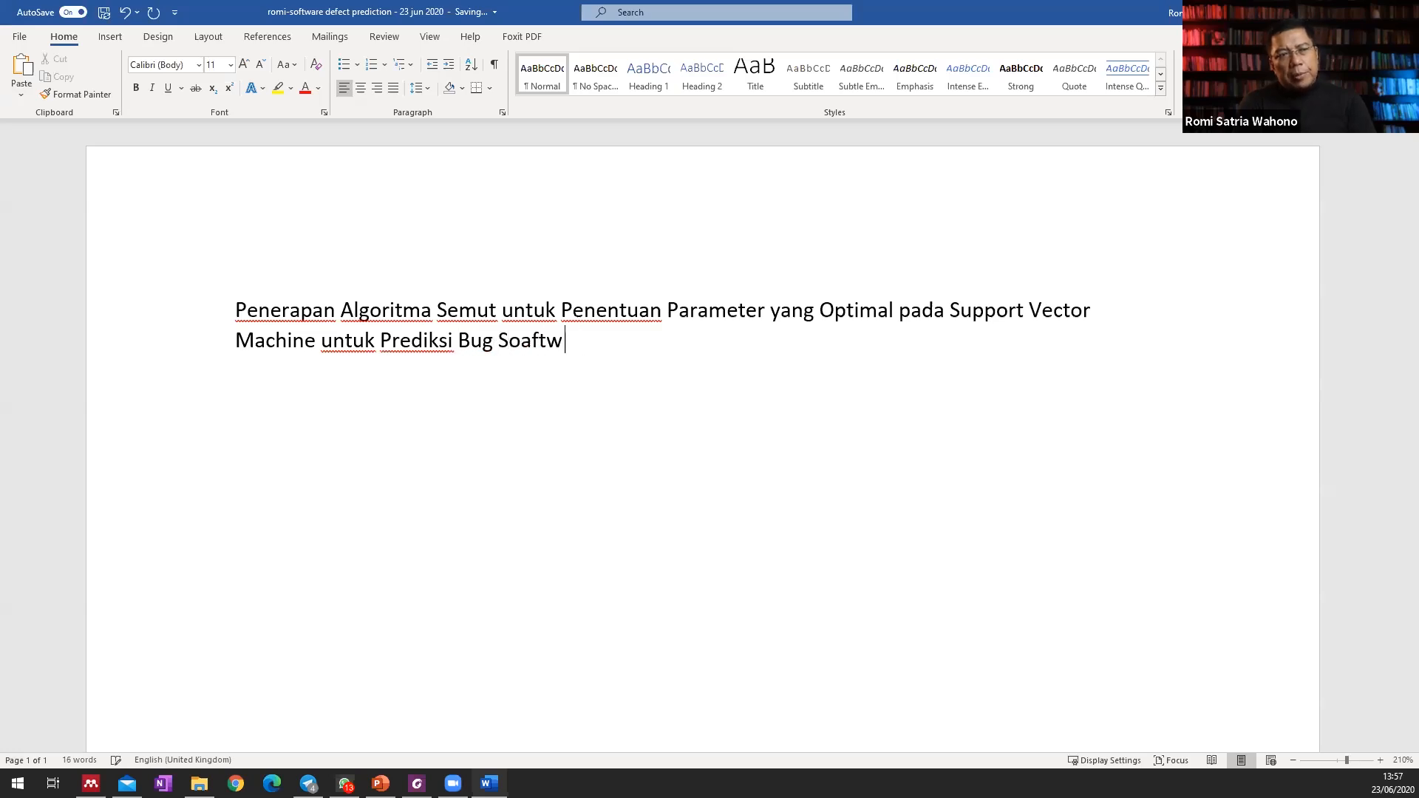
{"action": "type", "text": "ftware"}
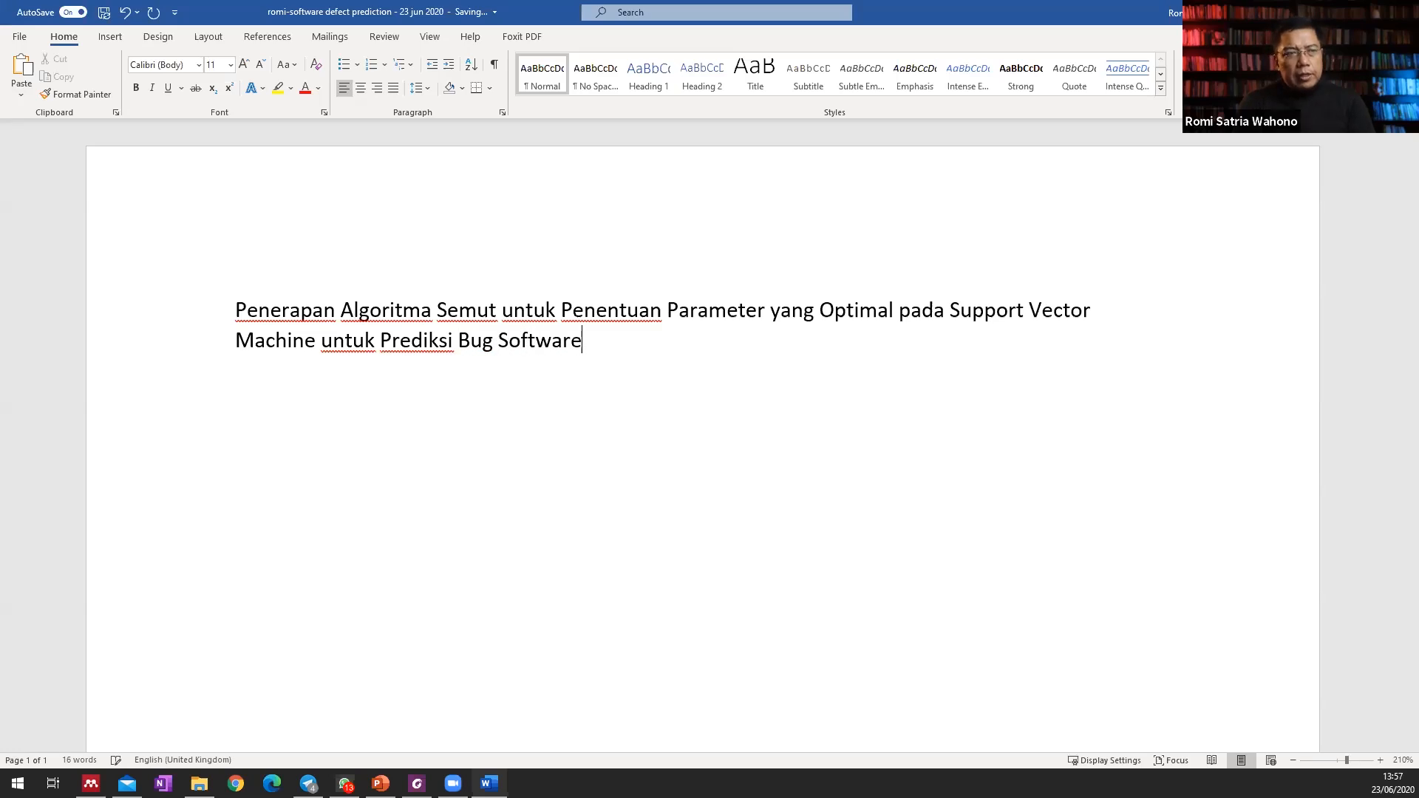
{"action": "key", "text": "Return"}
{"action": "key", "text": "Return"}
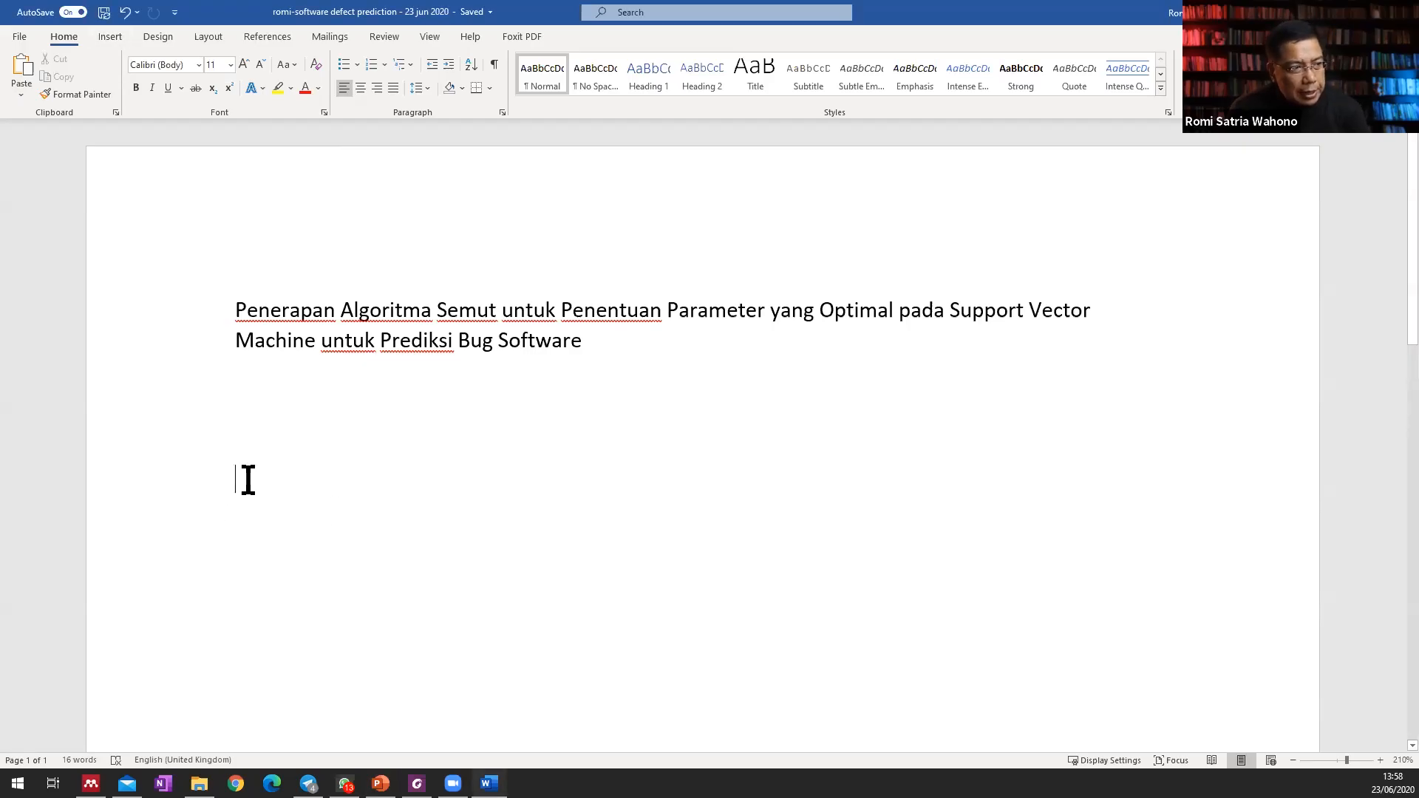
Insert a Next Page section break below the title.
{"action": "left_click", "coordinate": [114, 38]}
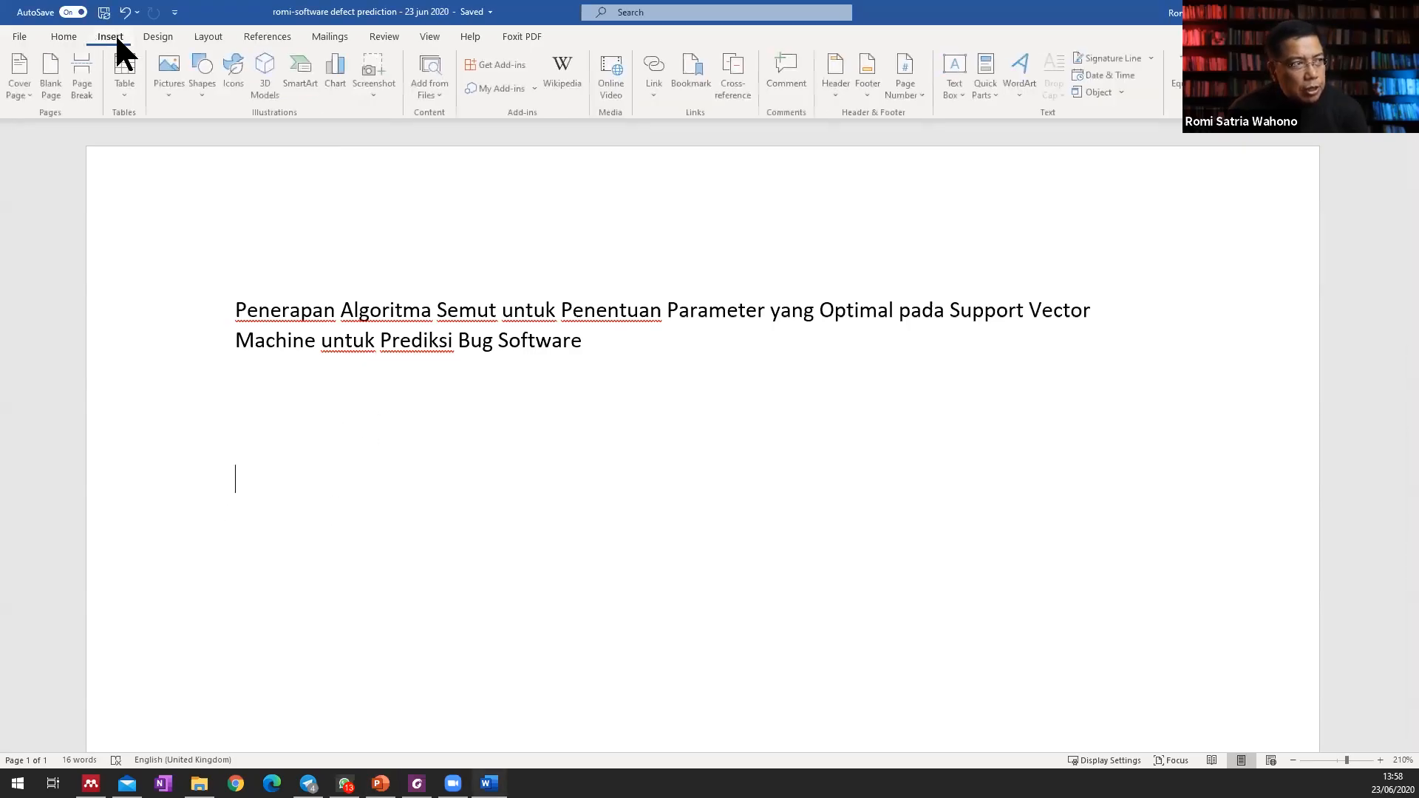
{"action": "left_click", "coordinate": [208, 36]}
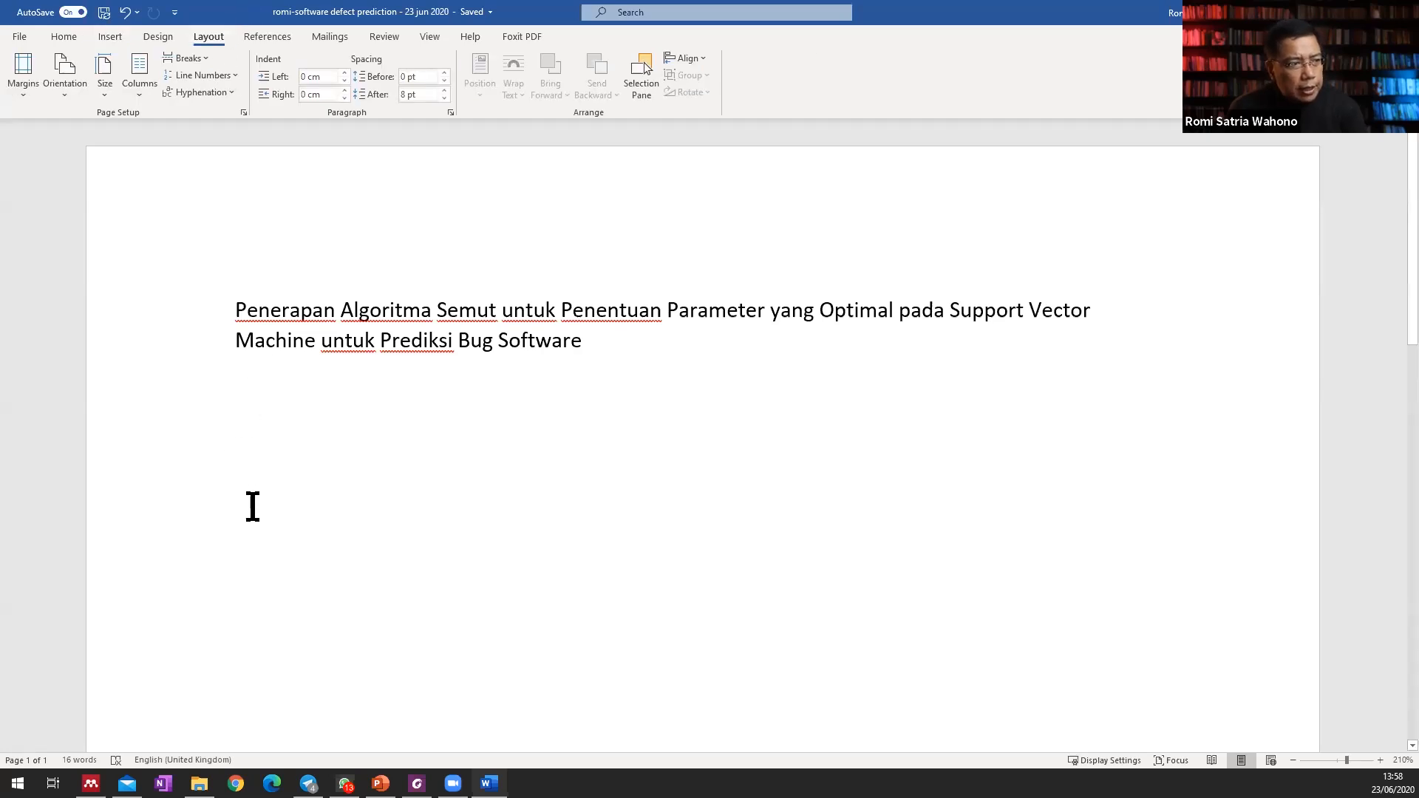
{"action": "left_click", "coordinate": [201, 57]}
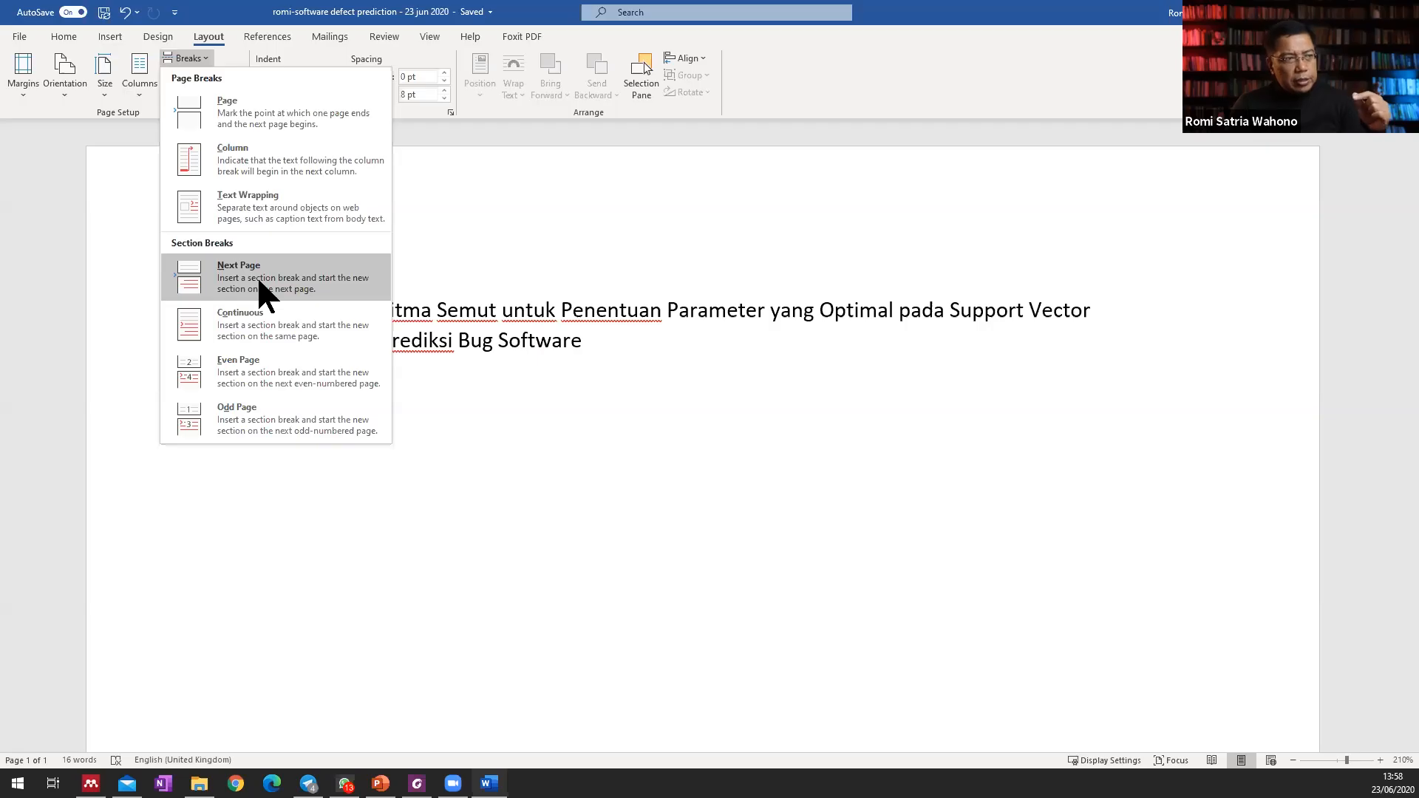
{"action": "left_click", "coordinate": [176, 29]}
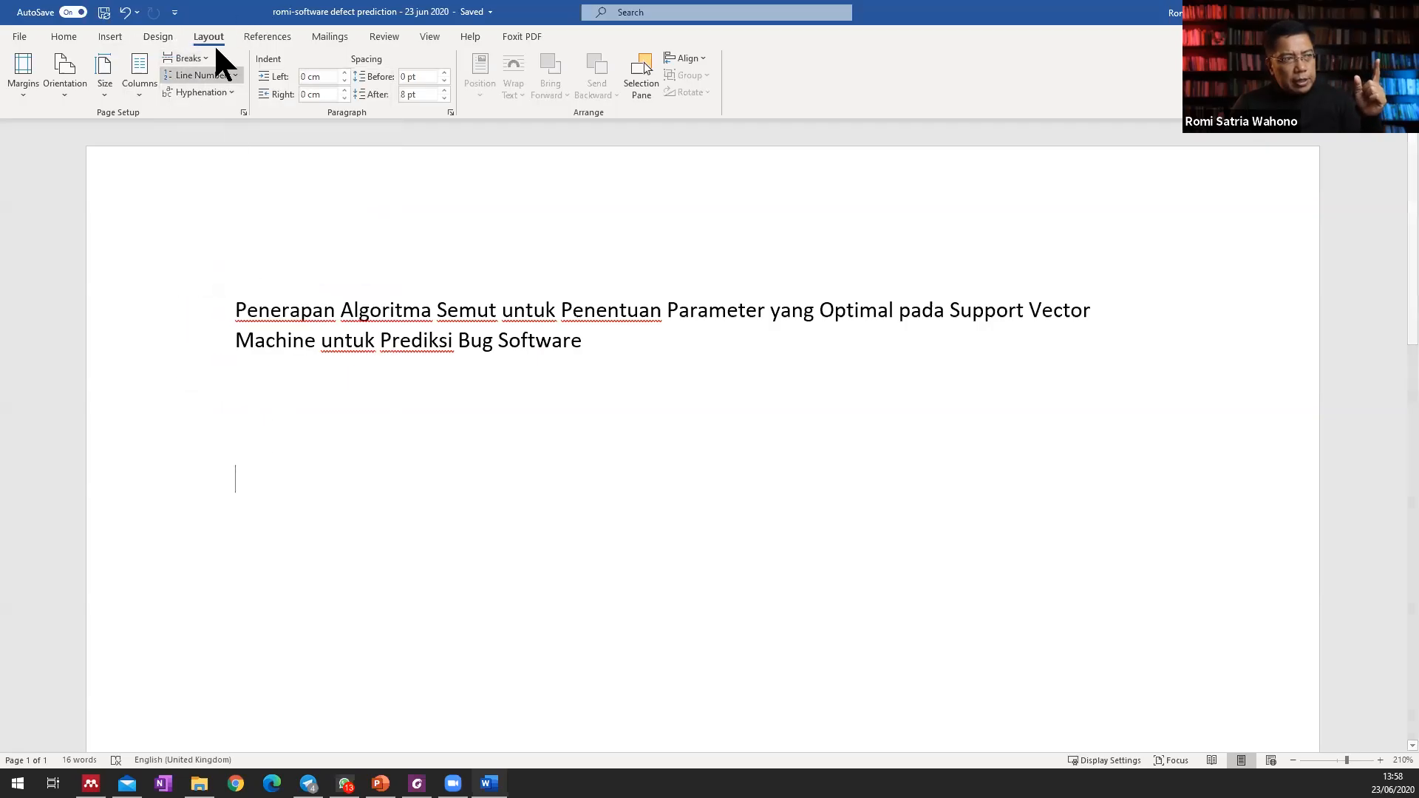
{"action": "left_click", "coordinate": [199, 59]}
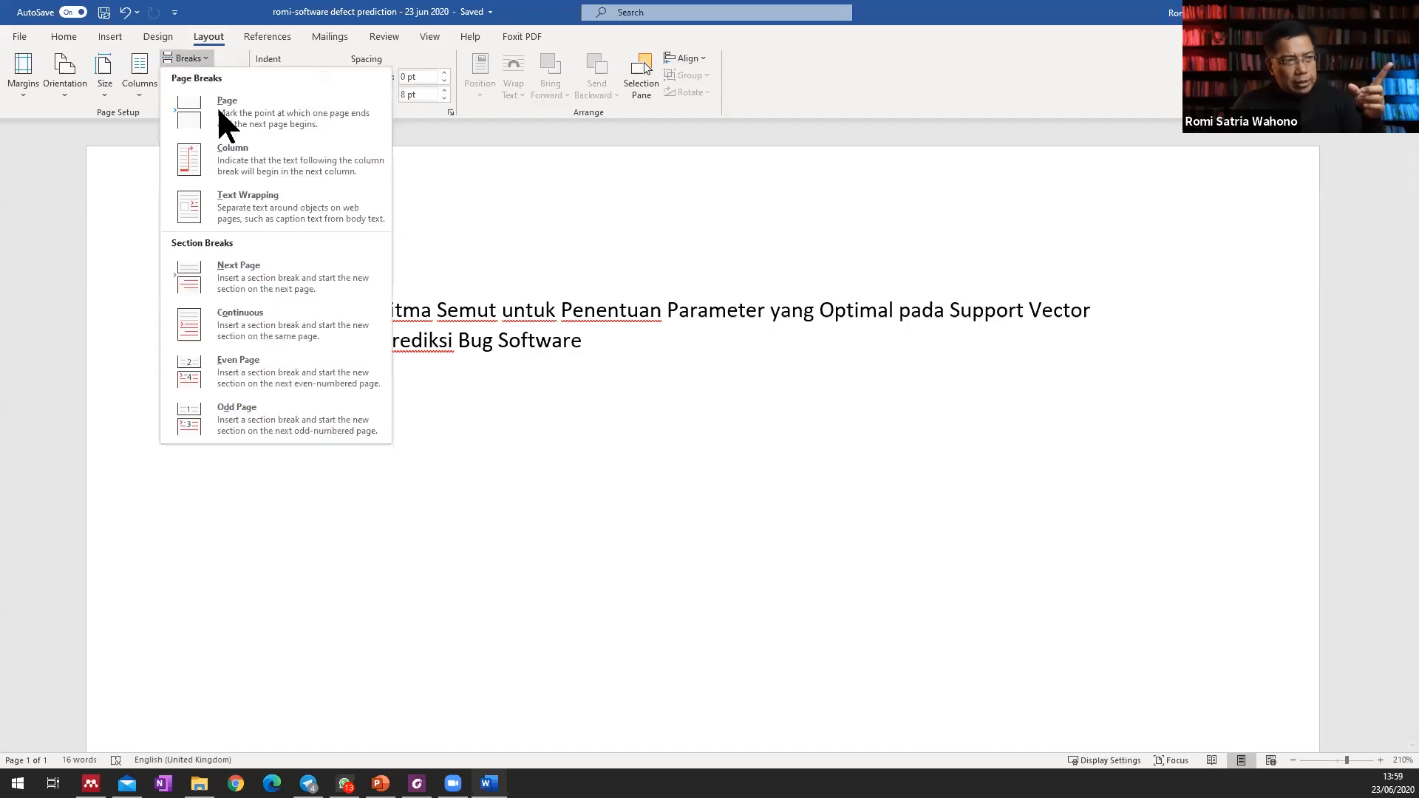
{"action": "left_click", "coordinate": [232, 269]}
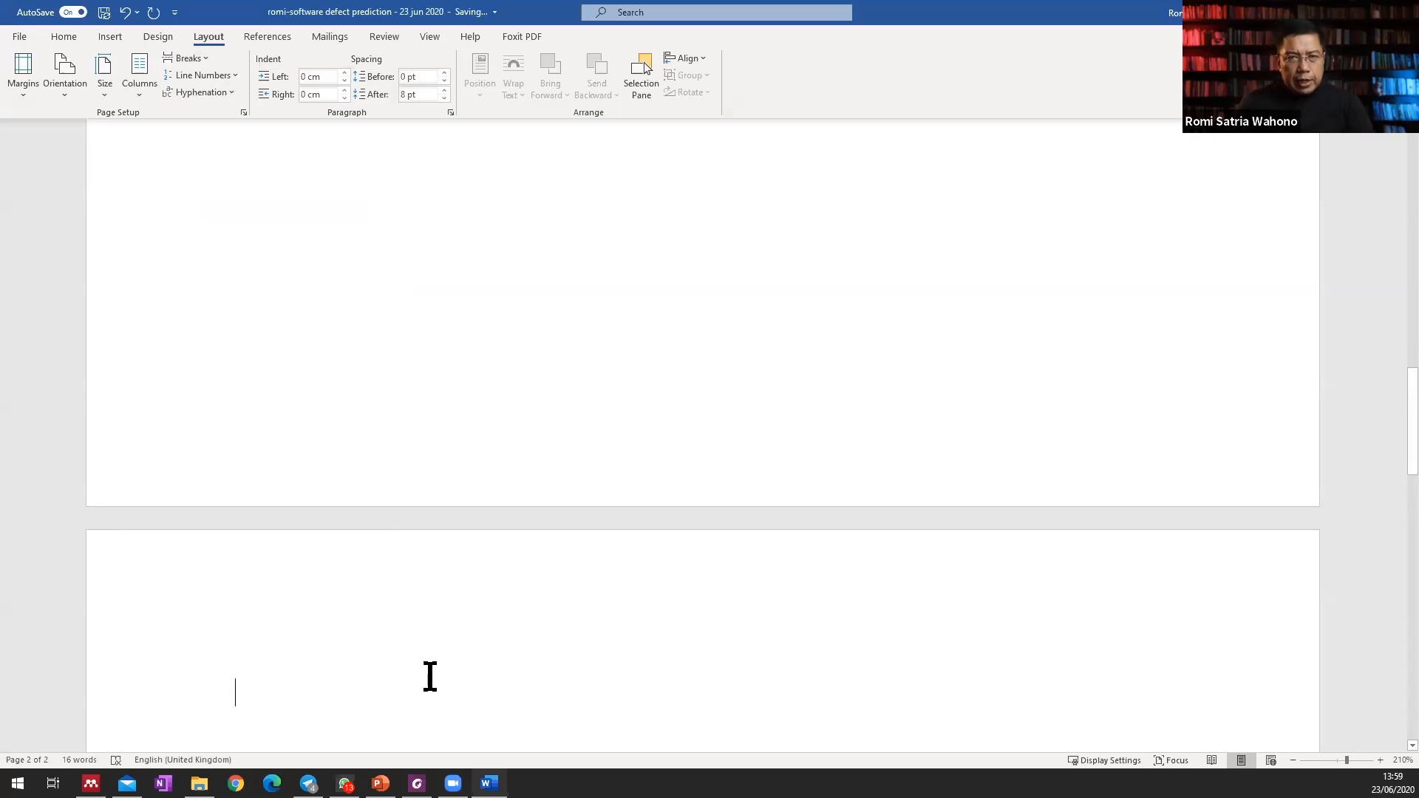
Write "Daftar Isi" at the start of the new page and add blank lines below it.
{"action": "type", "text": "Daftar Isi"}
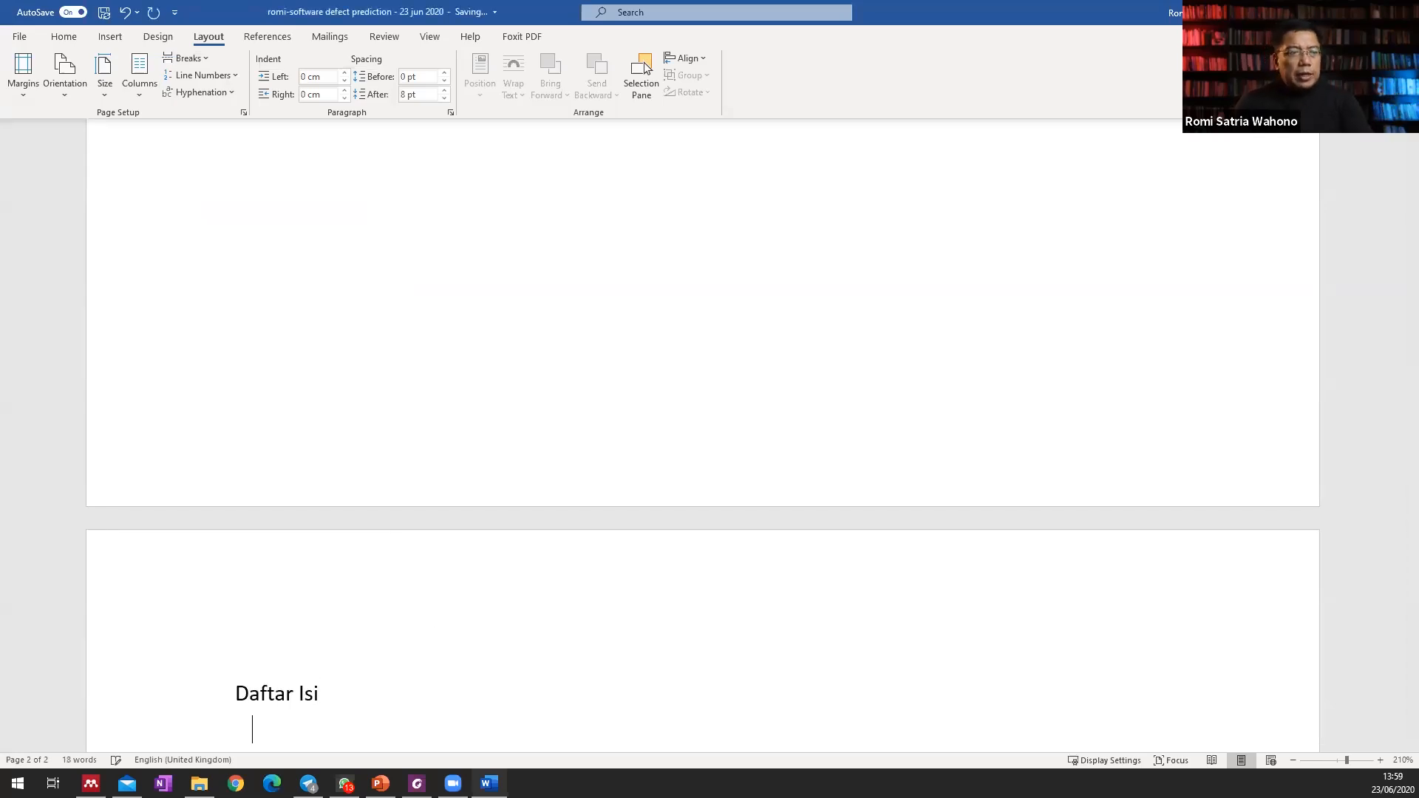
{"action": "key", "text": "Return"}
{"action": "key", "text": "Return"}
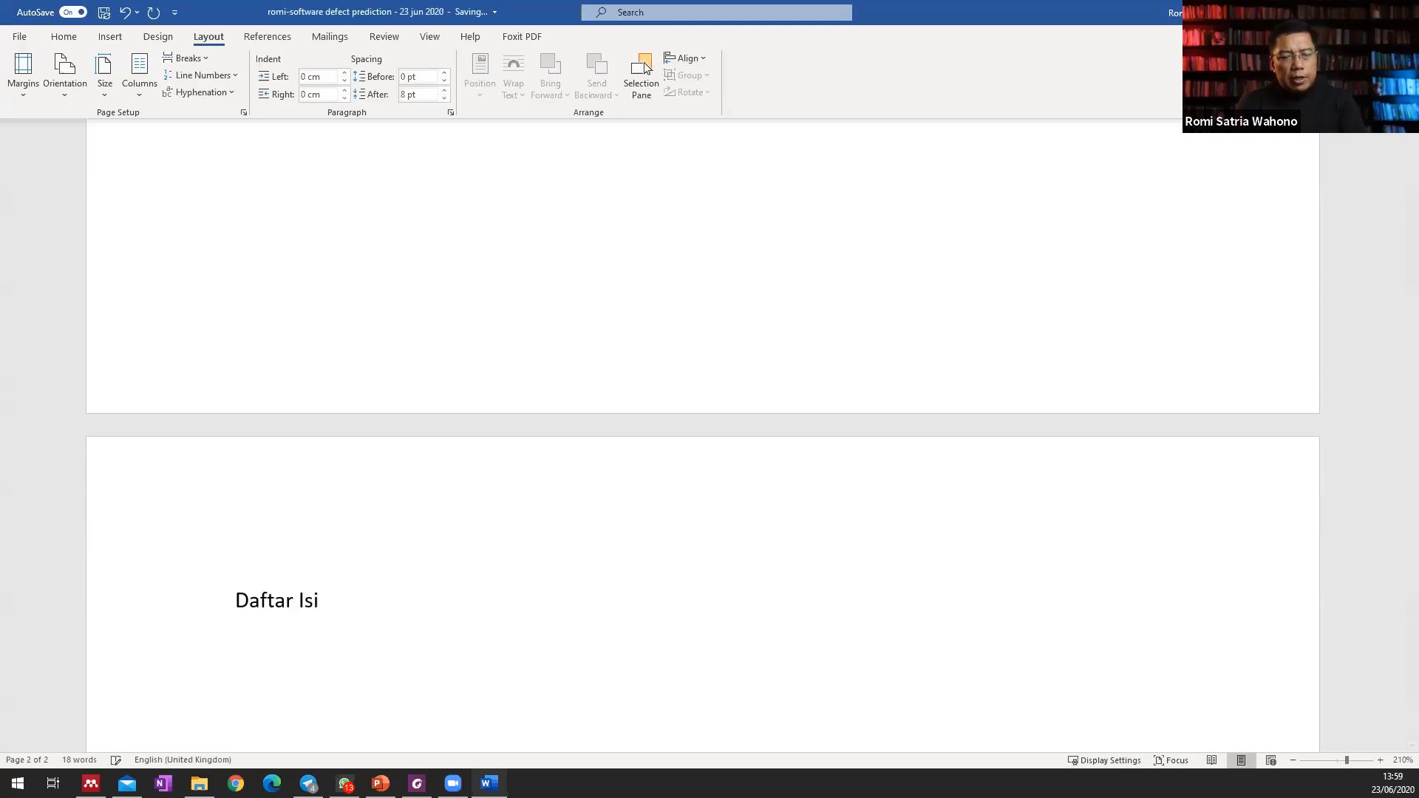
Insert a page break below "Daftar Isi" and write "Daftar Gambar" on the new page, followed by blank lines.
{"action": "scroll", "coordinate": [348, 501], "scroll_direction": "down", "scroll_amount": 3}
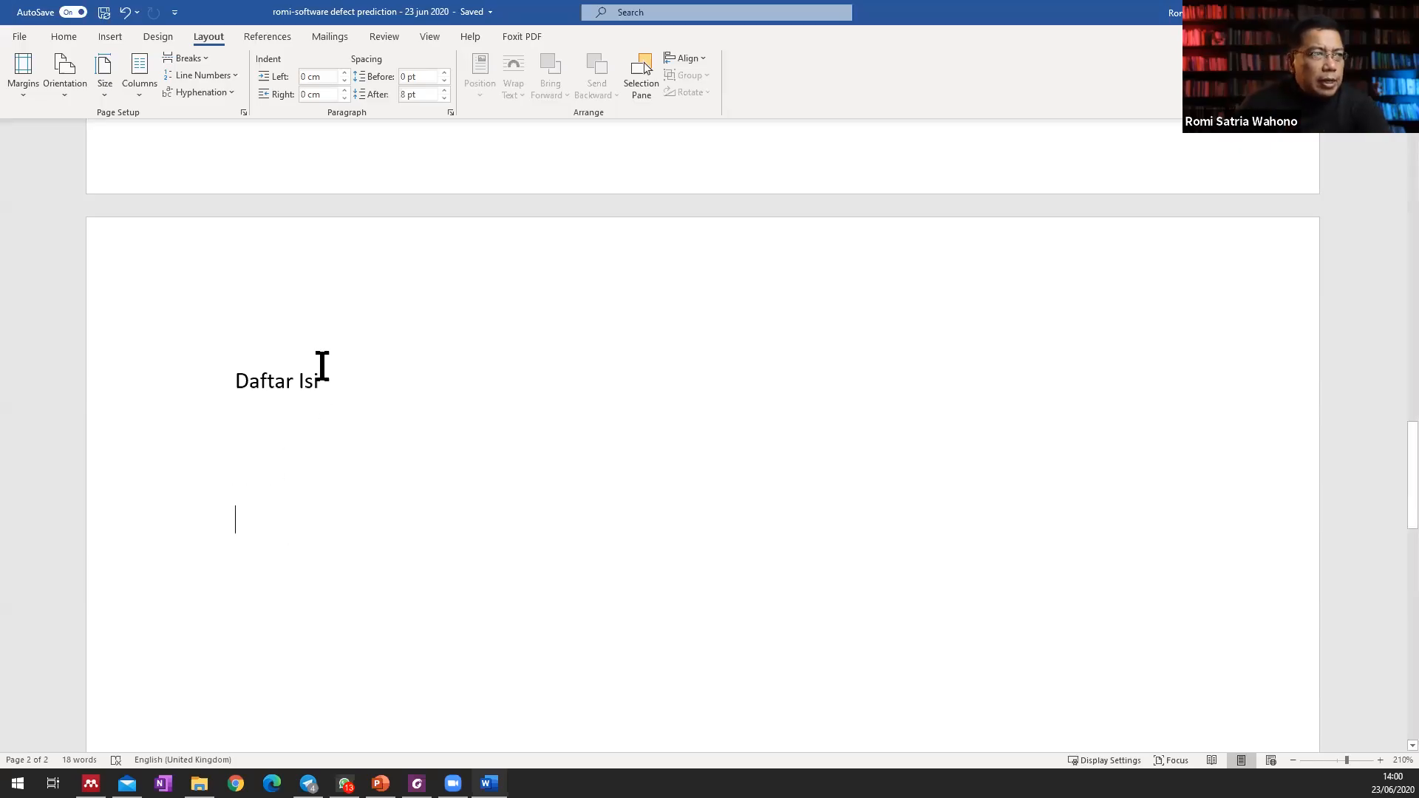
{"action": "left_click", "coordinate": [196, 53]}
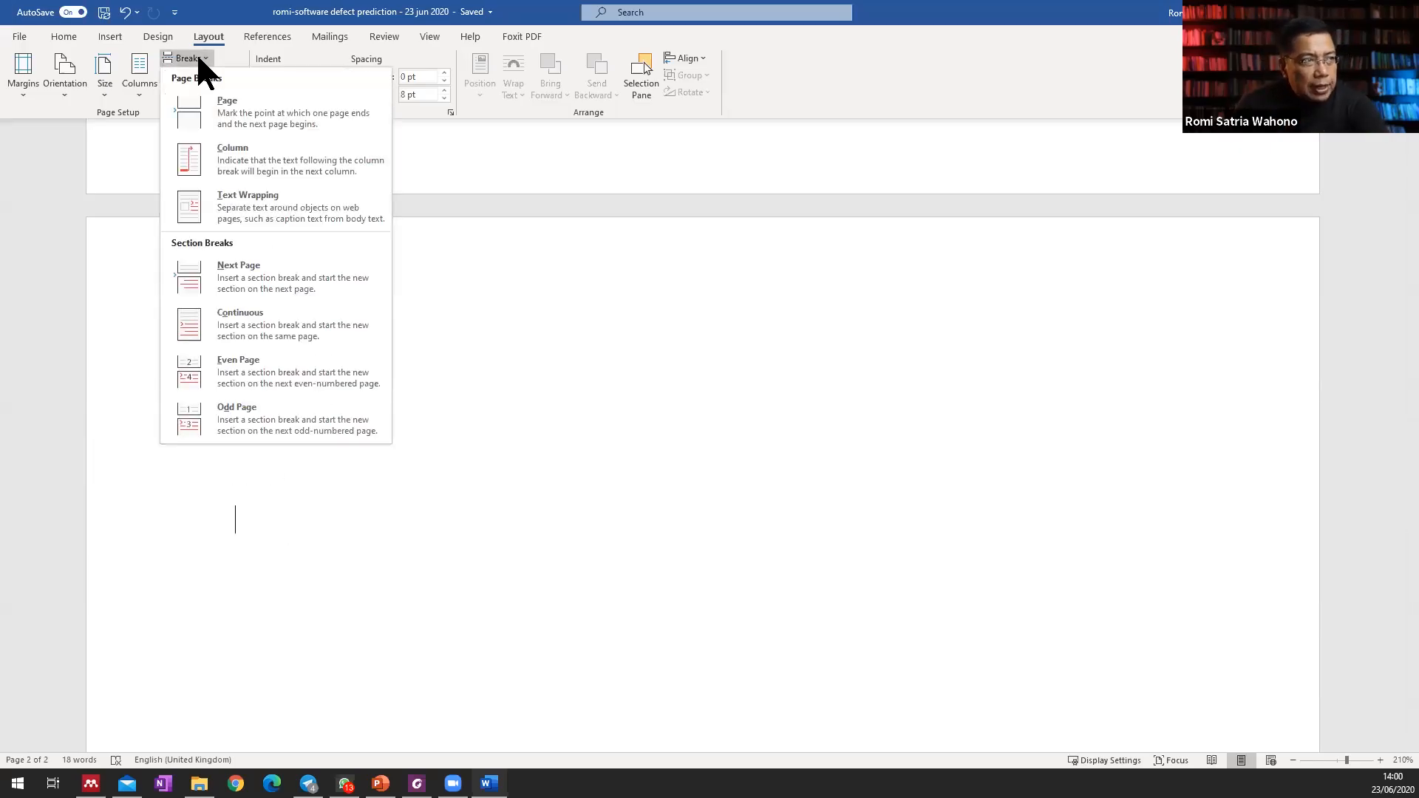
{"action": "left_click", "coordinate": [229, 117]}
{"action": "type", "text": "Daftar Gambar"}
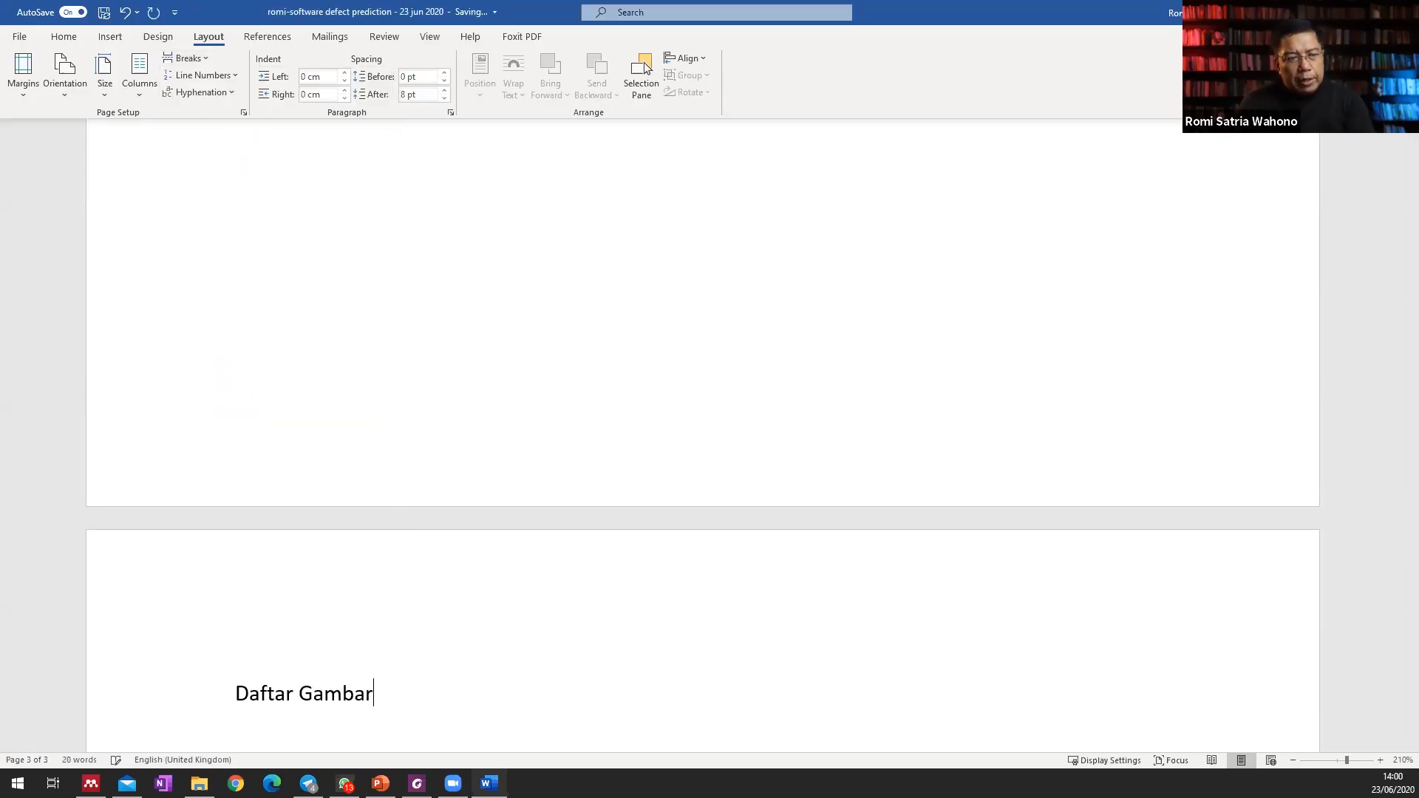
{"action": "key", "text": "Return"}
{"action": "key", "text": "Return"}
{"action": "scroll", "coordinate": [703, 444], "scroll_direction": "down", "scroll_amount": 3}
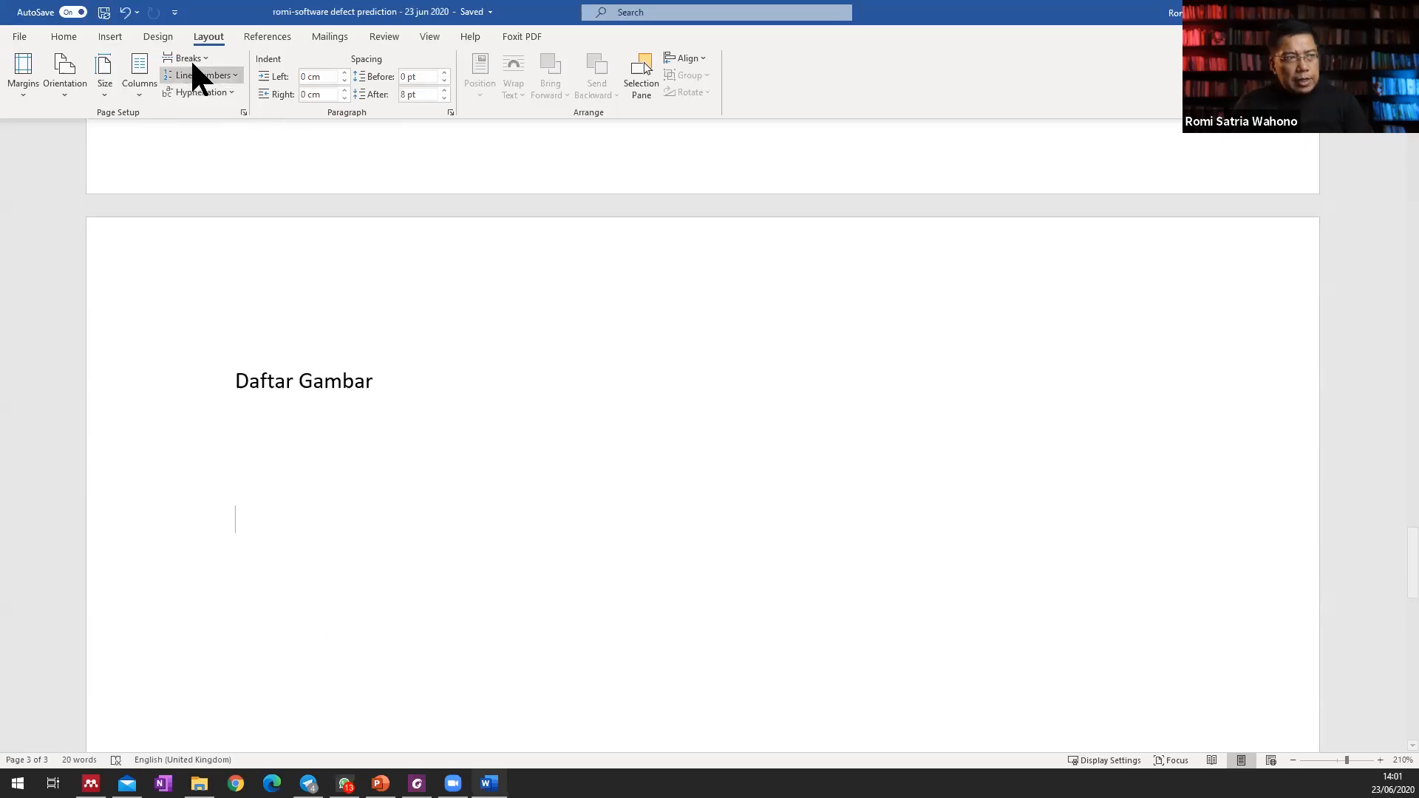
Insert a page break below "Daftar Gambar" and write "Daftar Tabel" on the new page, followed by blank lines.
{"action": "left_click", "coordinate": [193, 74]}
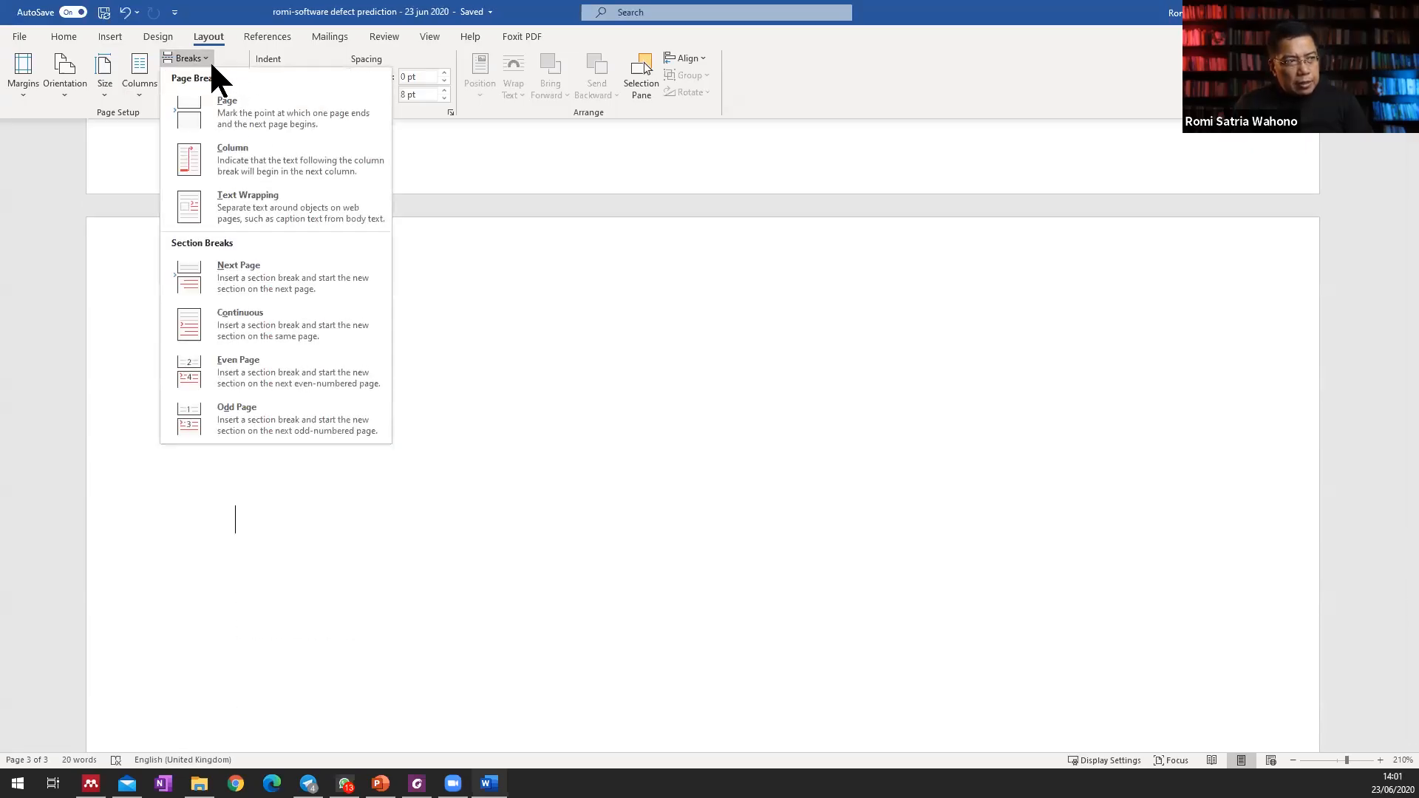
{"action": "left_click", "coordinate": [241, 104]}
{"action": "type", "text": "Daftar Tabel"}
{"action": "key", "text": "BackSpace"}
{"action": "key", "text": "BackSpace"}
{"action": "type", "text": "el"}
{"action": "key", "text": "Return"}
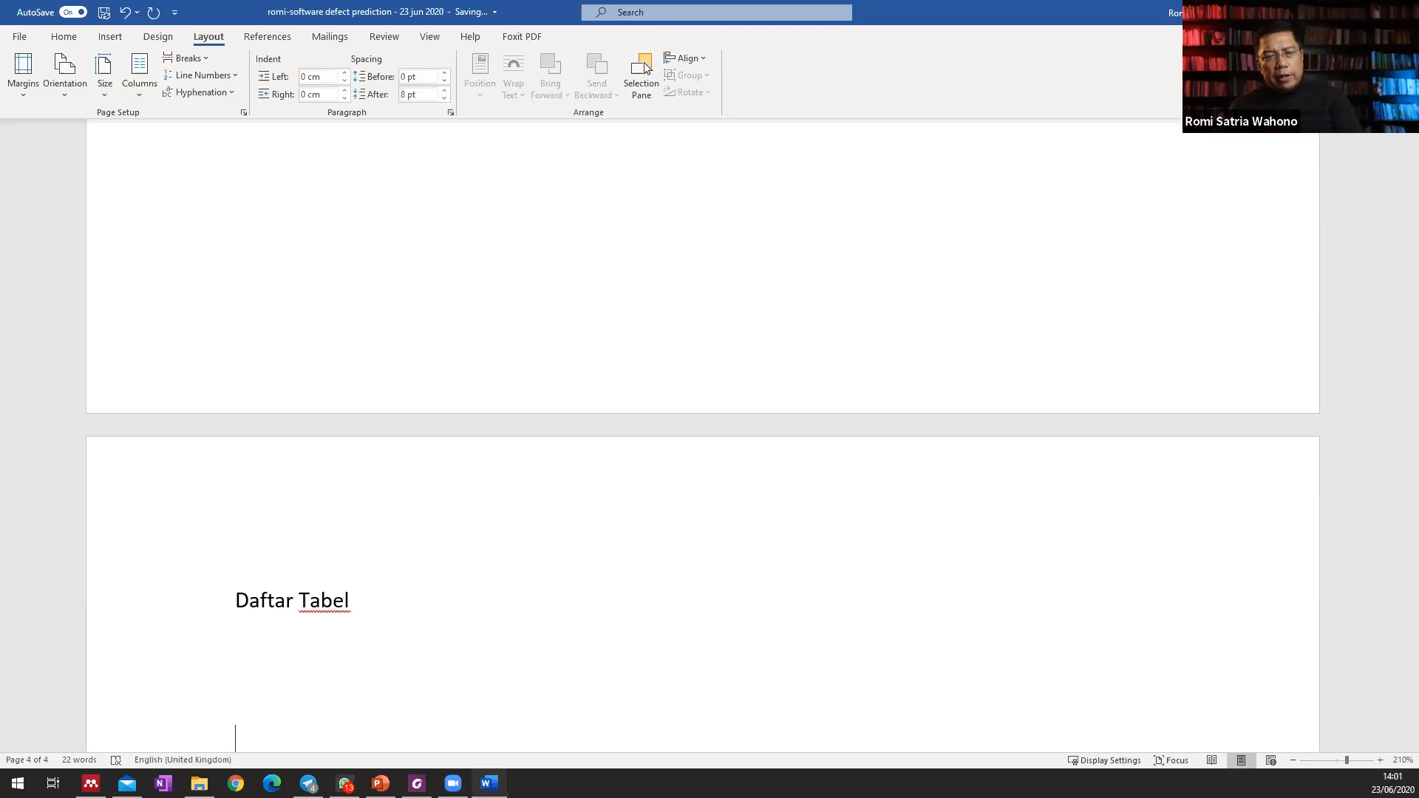
{"action": "key", "text": "Return"}
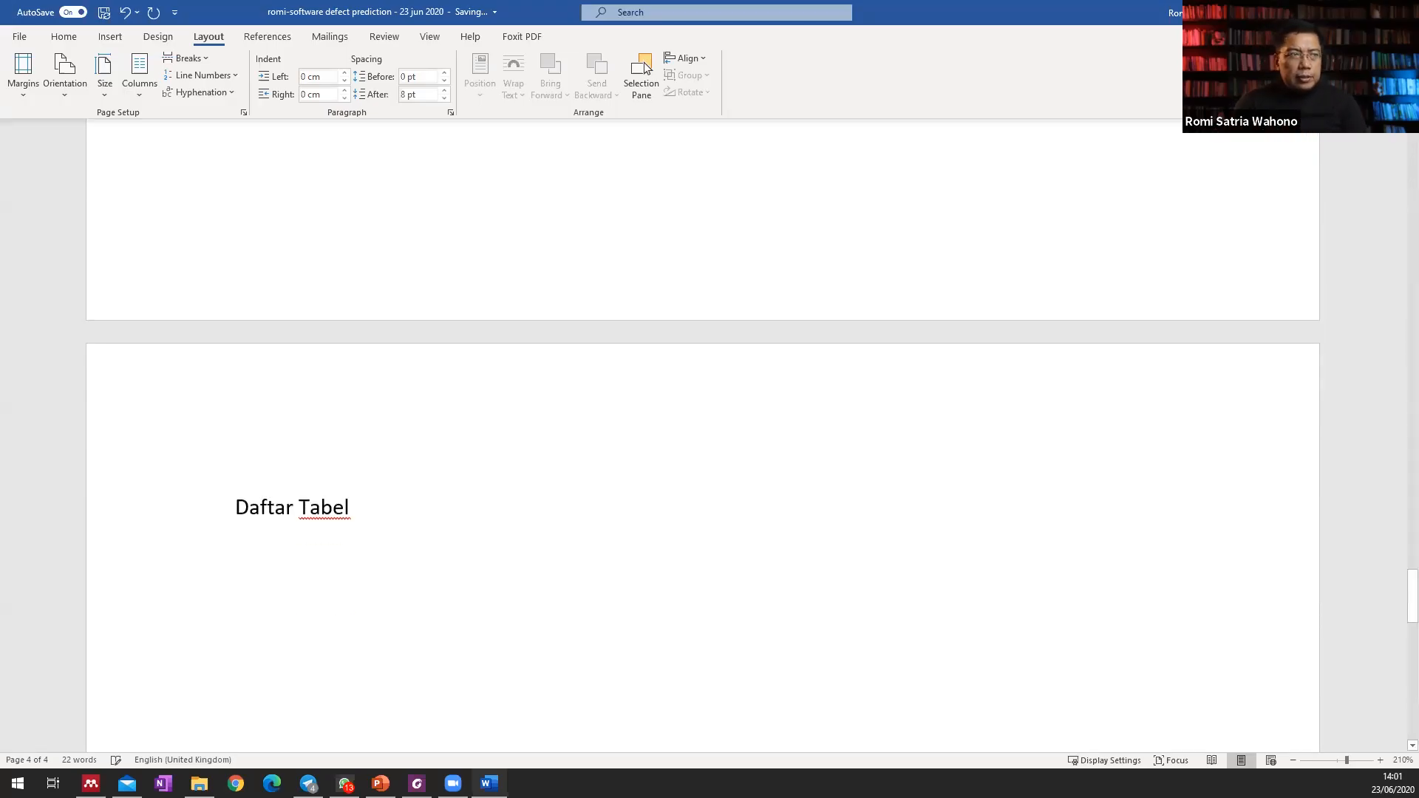
Insert a Next Page section break below "Daftar Tabel" and write "Pendahuluan" on the new page.
{"action": "left_click", "coordinate": [193, 58]}
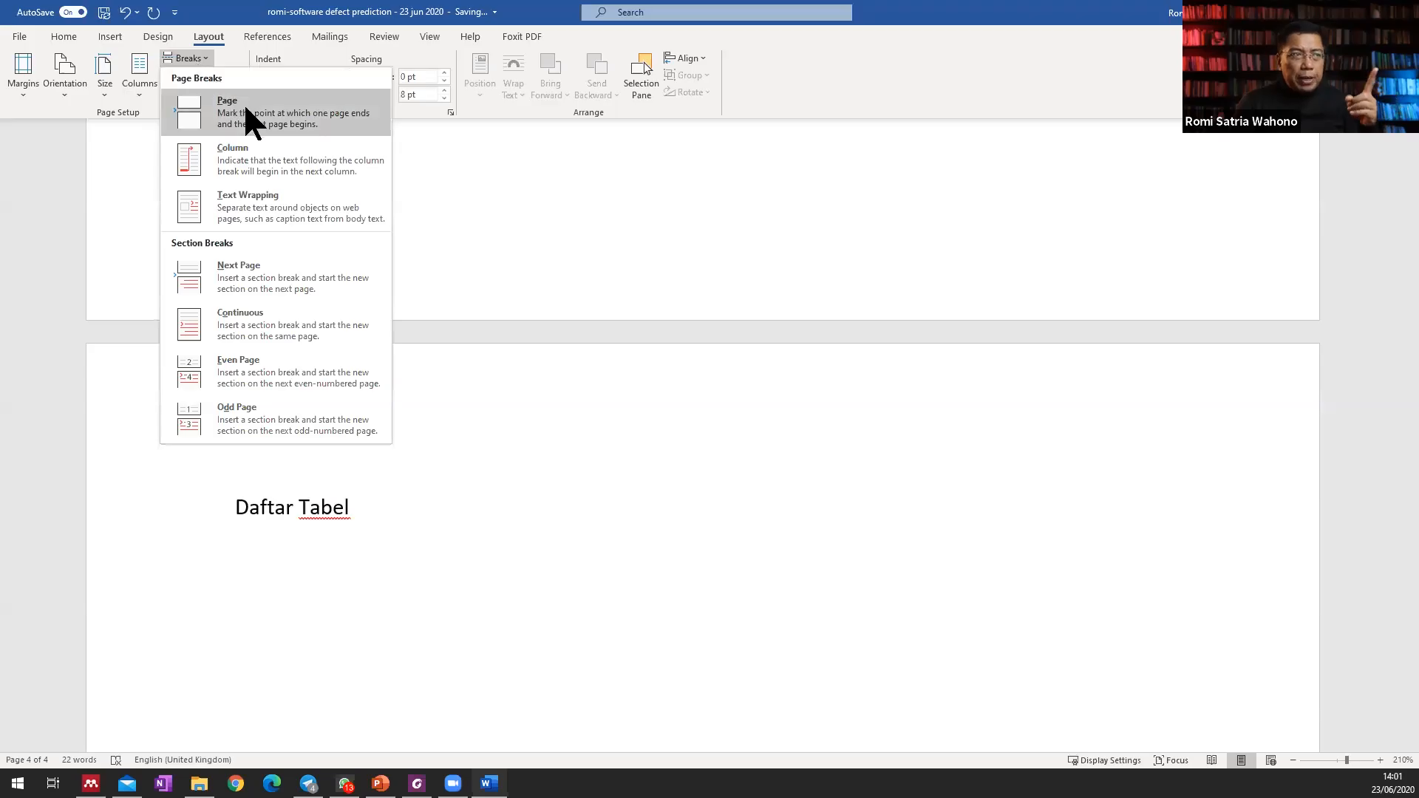
{"action": "left_click", "coordinate": [255, 274]}
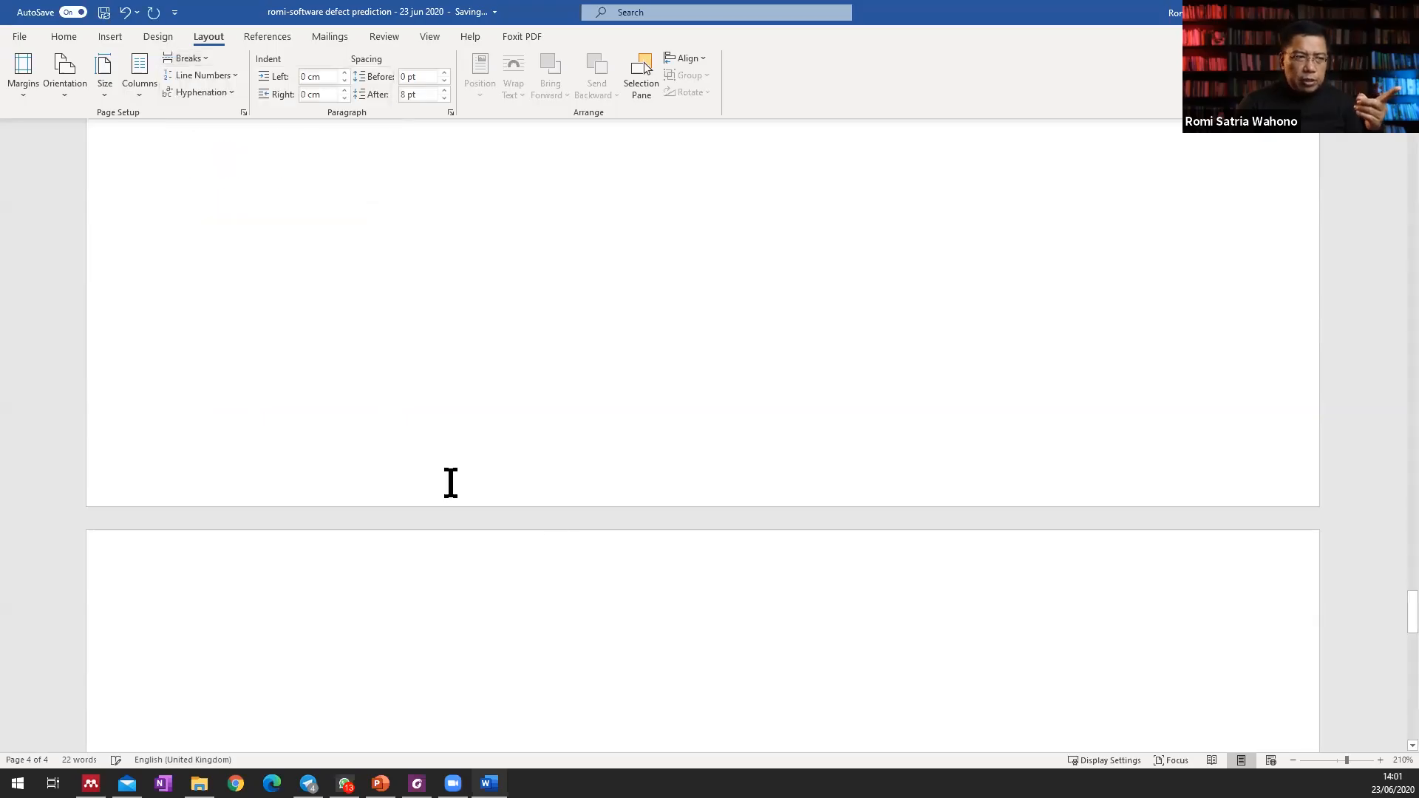
{"action": "type", "text": "Penda"}
{"action": "type", "text": "huyl"}
{"action": "key", "text": "Return"}
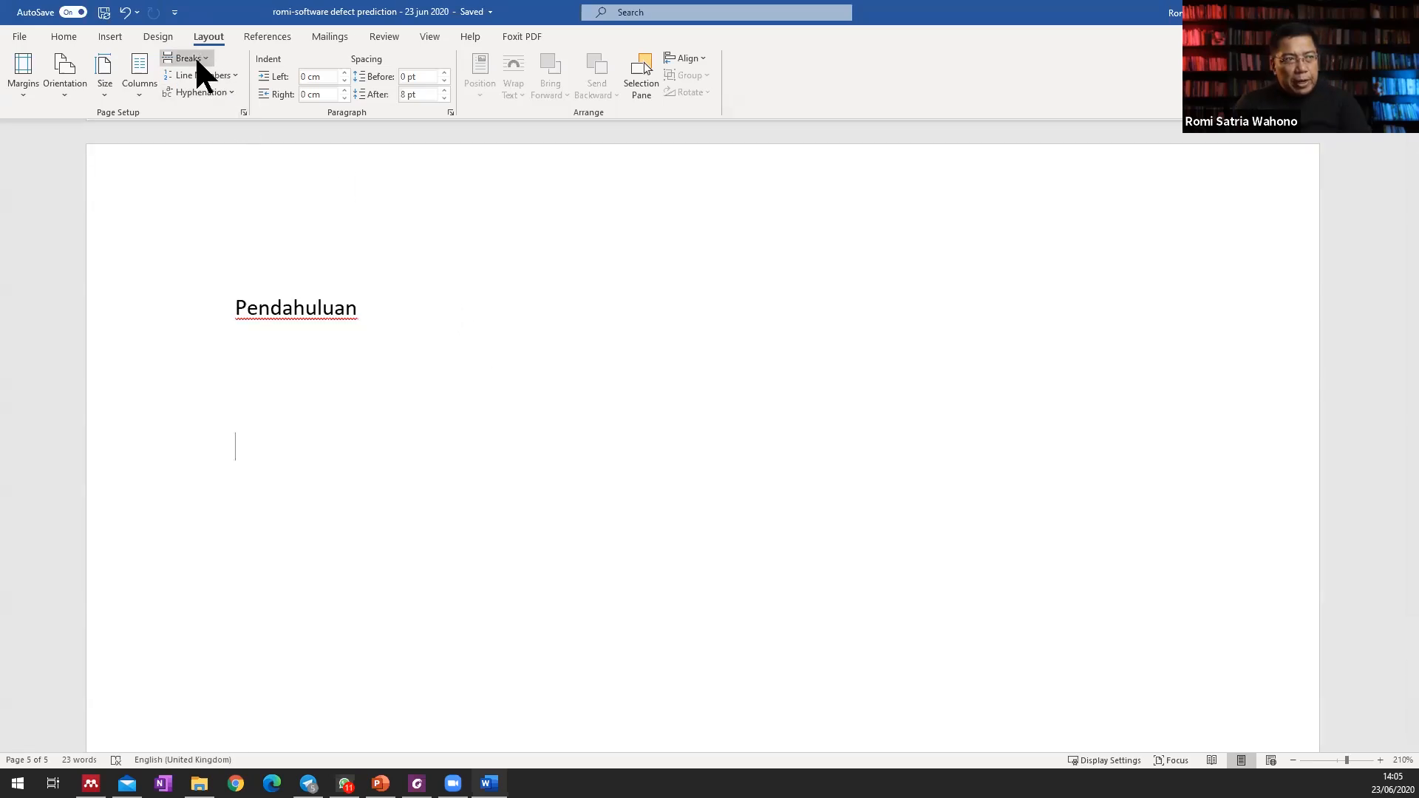
Insert a page break below "Pendahuluan" and write "Tinjauan Pustaka" on the new page, followed by blank lines.
{"action": "left_click", "coordinate": [196, 57]}
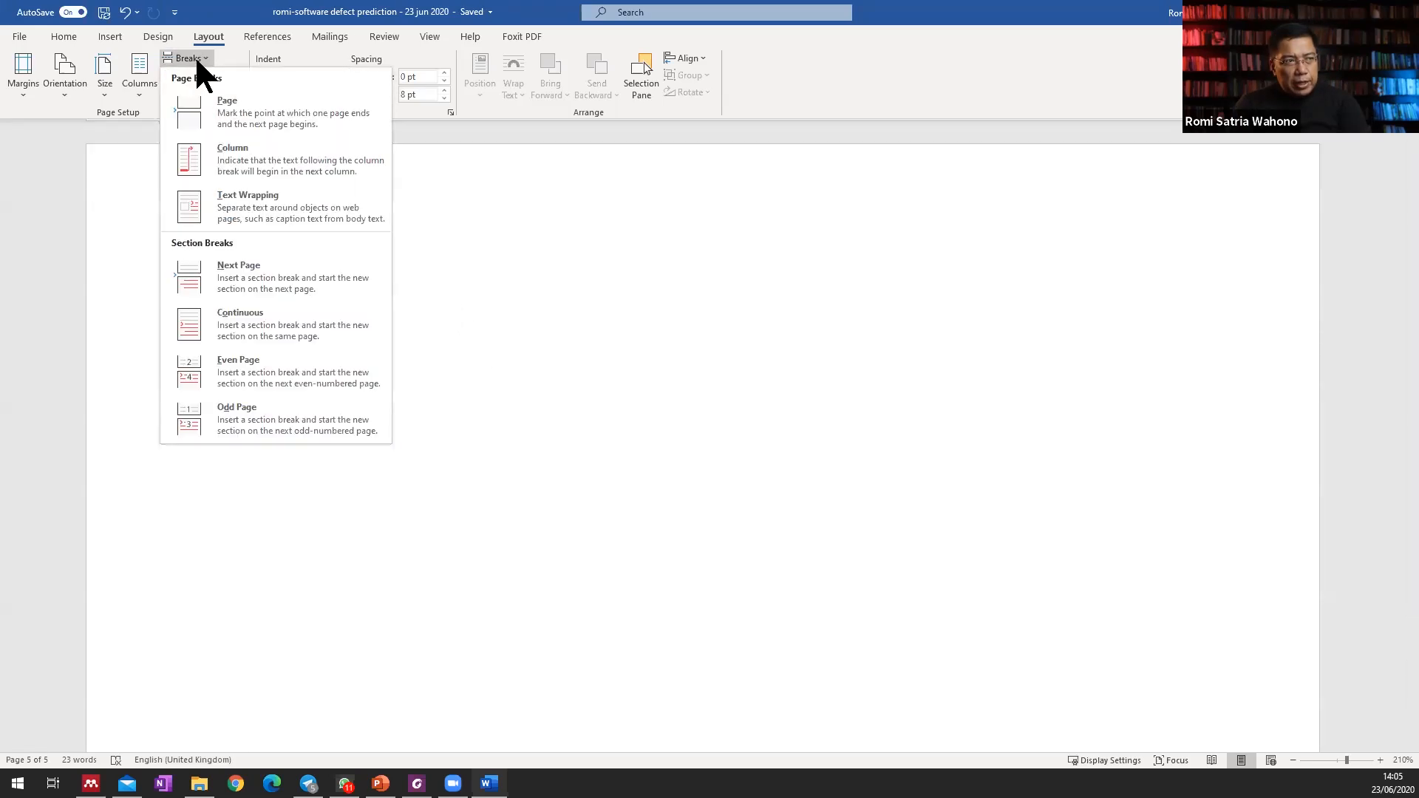
{"action": "left_click", "coordinate": [227, 104]}
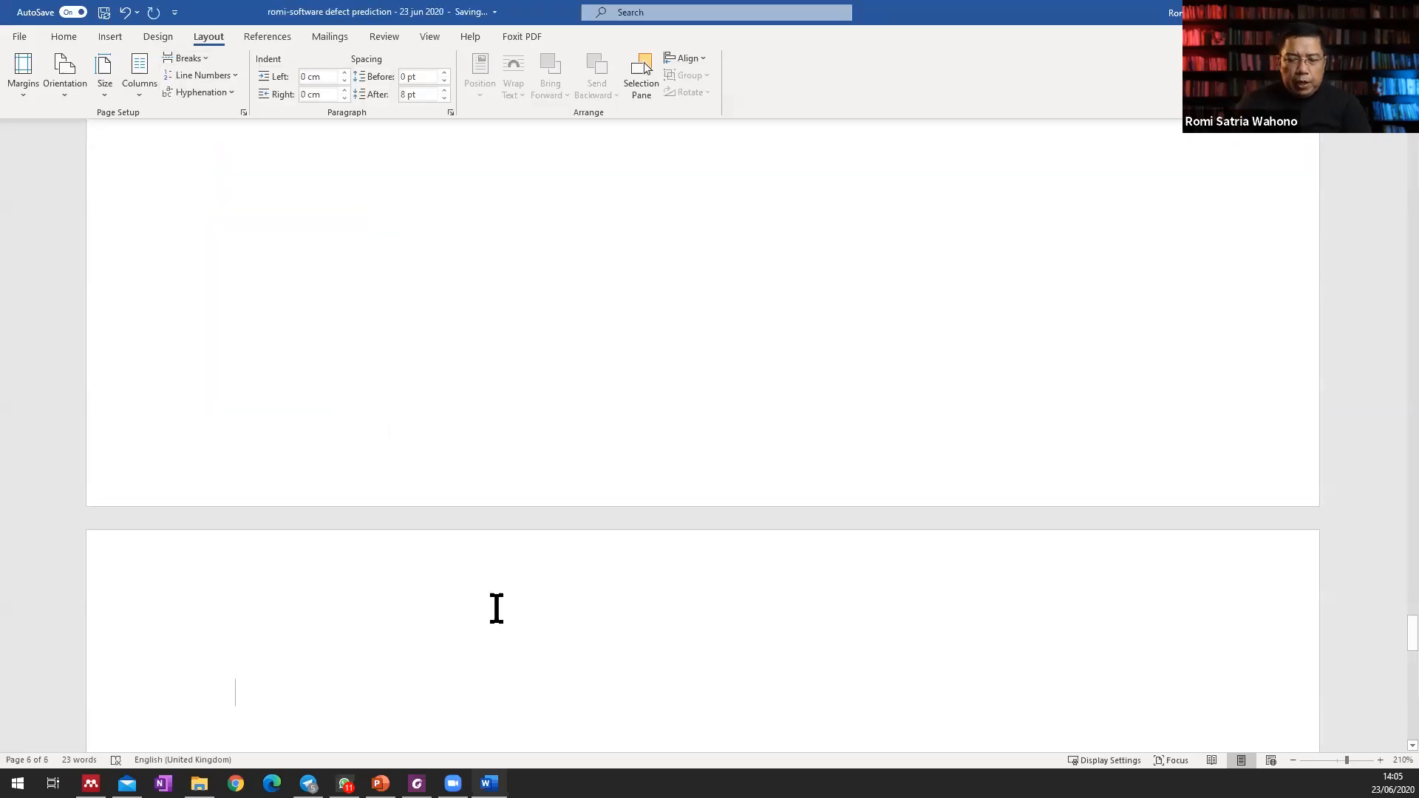
{"action": "type", "text": "Tin"}
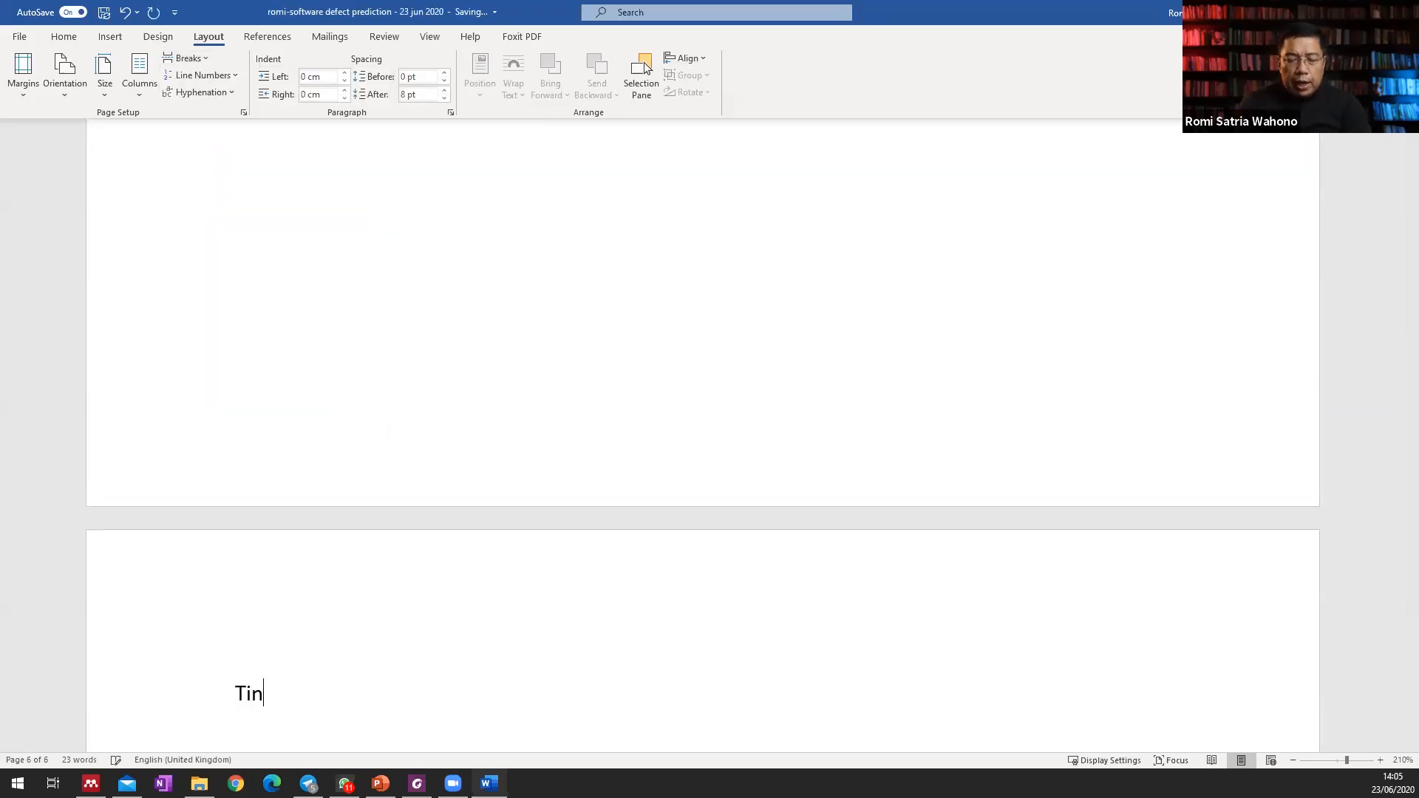
{"action": "type", "text": "jauan Pustaka"}
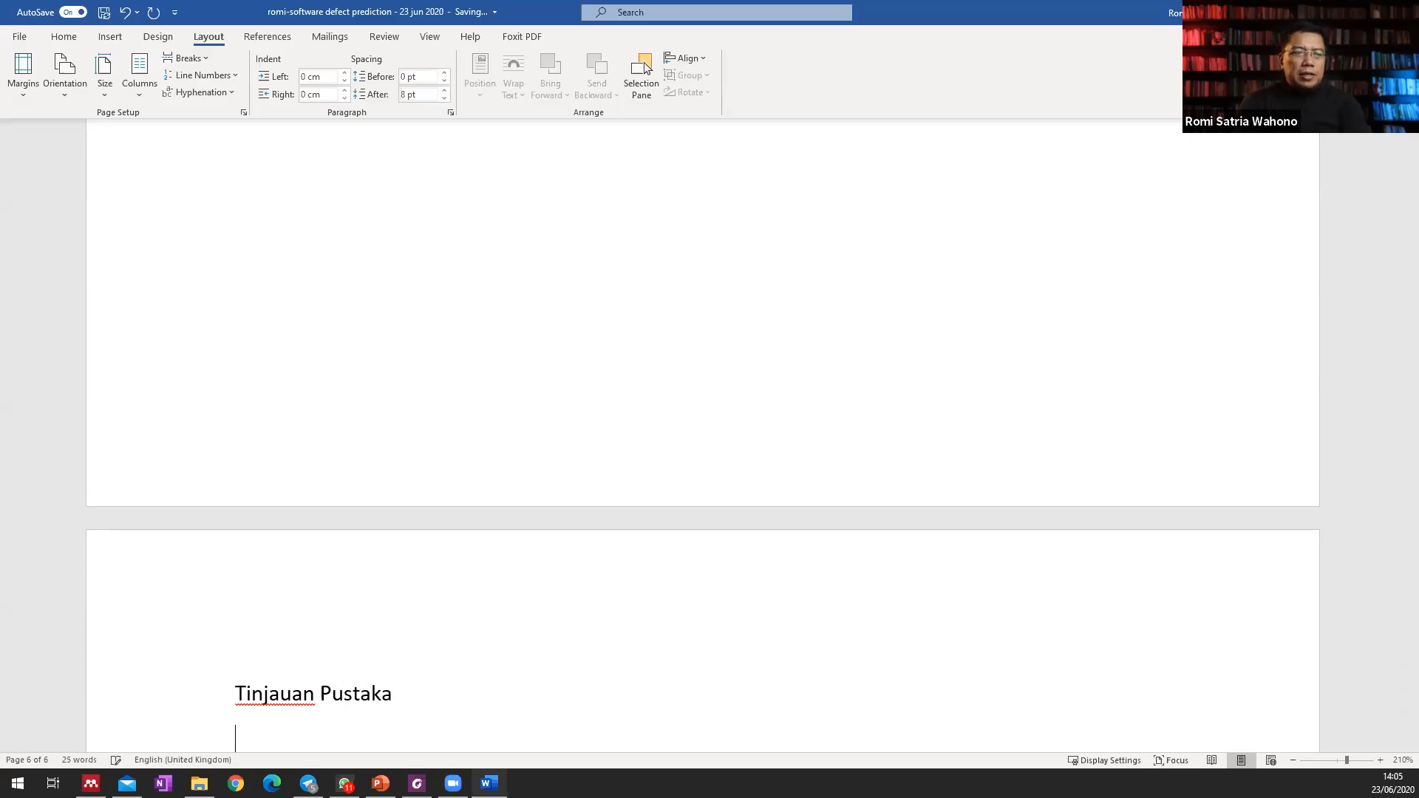
{"action": "key", "text": "Return"}
{"action": "key", "text": "Return"}
{"action": "scroll", "coordinate": [467, 570], "scroll_direction": "down", "scroll_amount": 3}
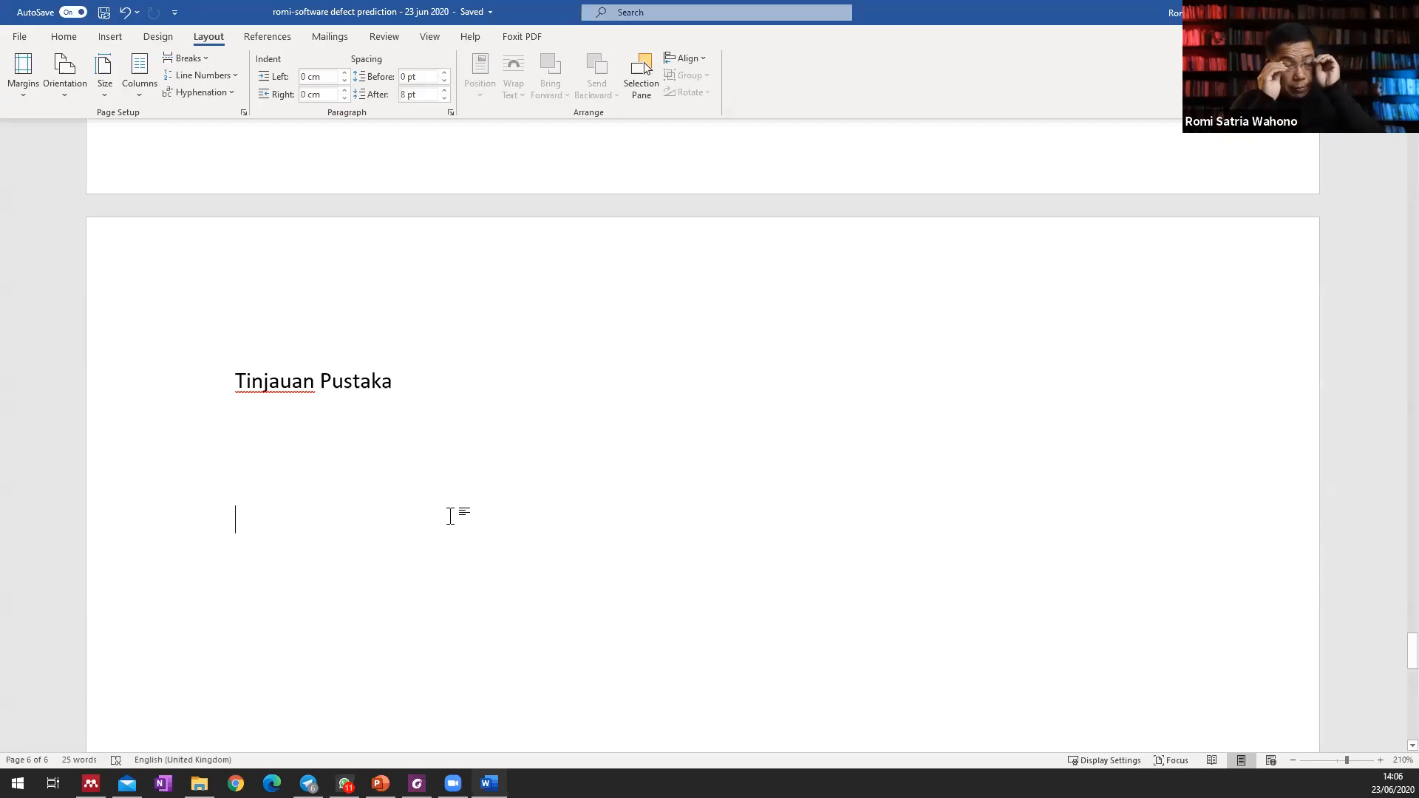
Insert a page break below "Tinjauan Pustaka" and write "Metode Penelitian" on the new page.
{"action": "left_click", "coordinate": [190, 57]}
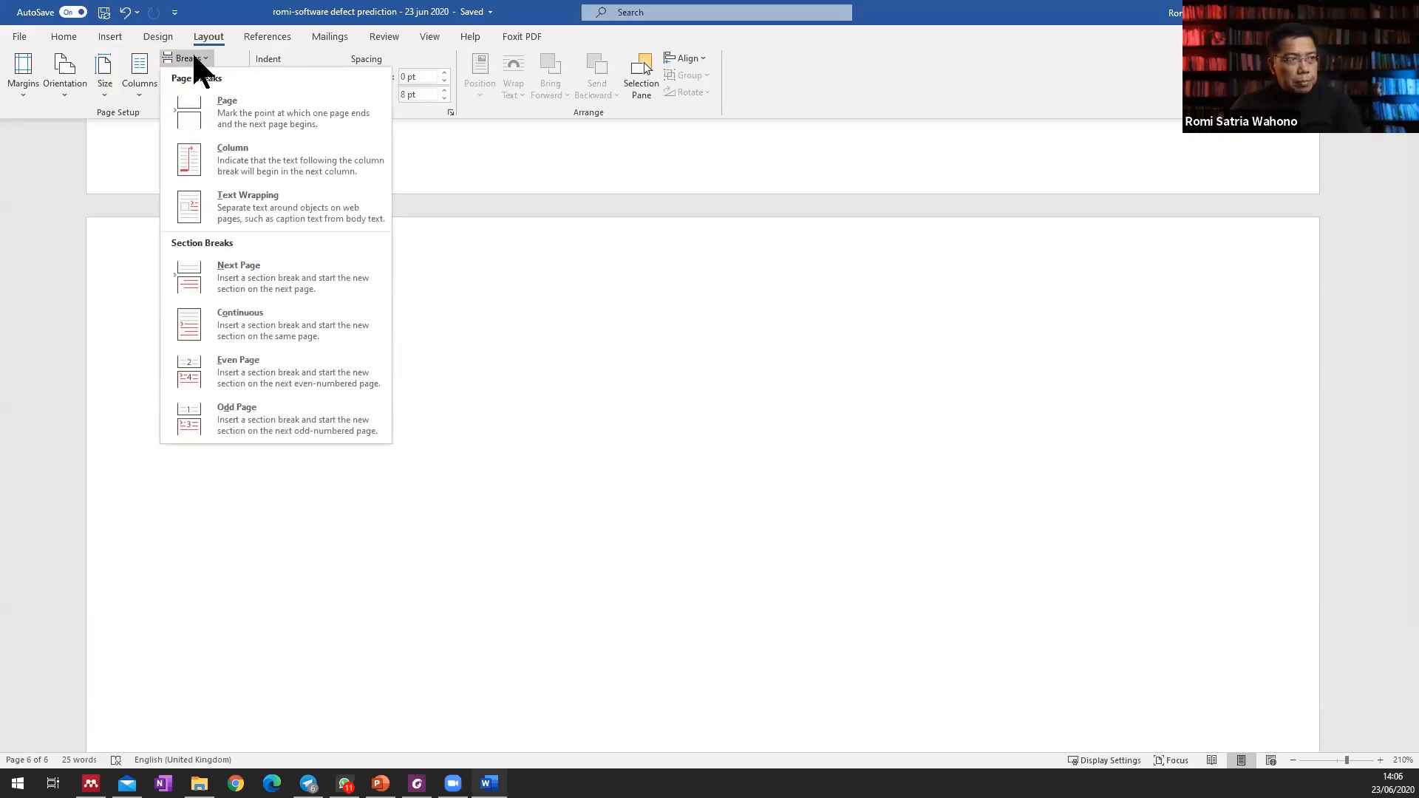
{"action": "left_click", "coordinate": [235, 122]}
{"action": "type", "text": "Metode Peneliti"}
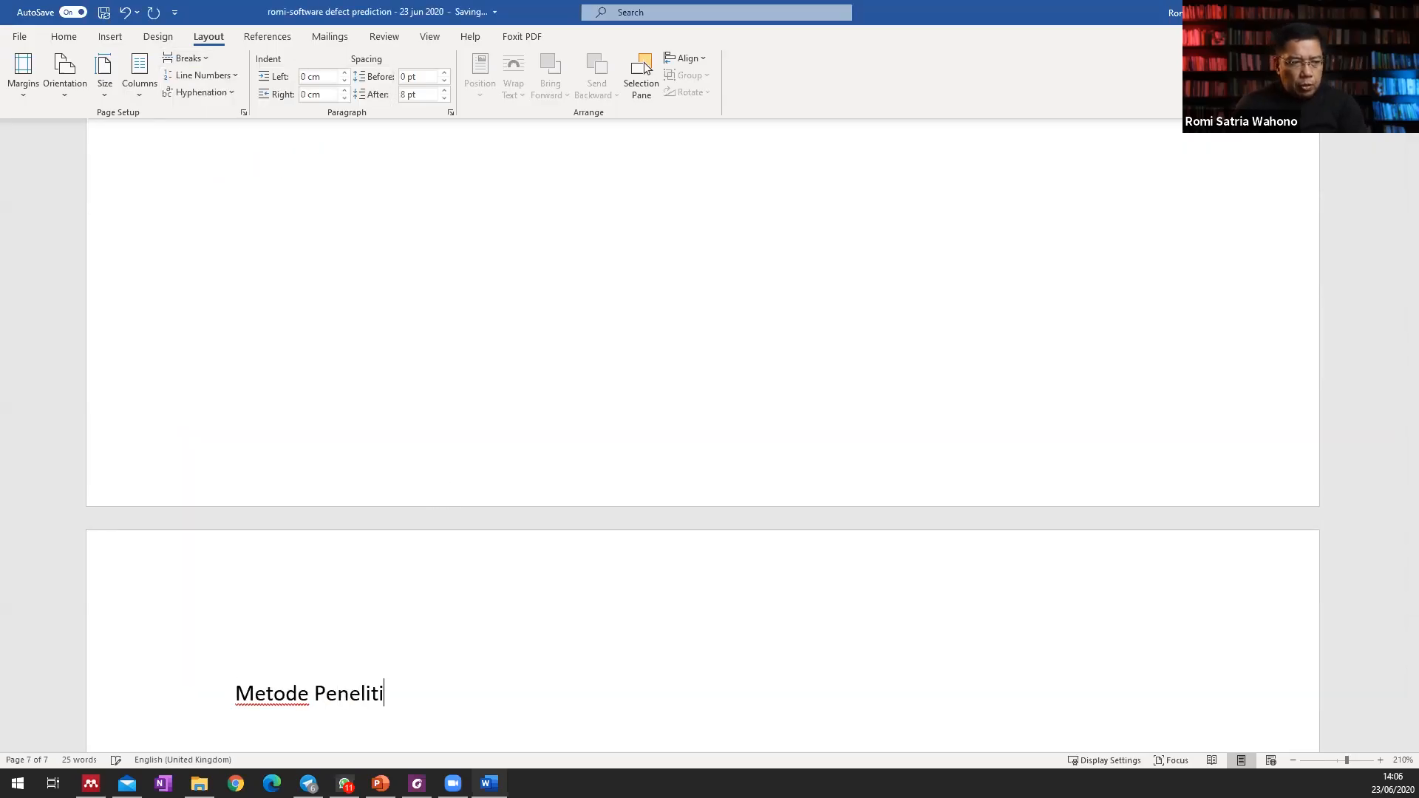
Change the word "Metode" to "Metodologi" in the research method chapter title.
{"action": "key", "text": "Left"}
{"action": "key", "text": "Left"}
{"action": "key", "text": "Left"}
{"action": "key", "text": "Left"}
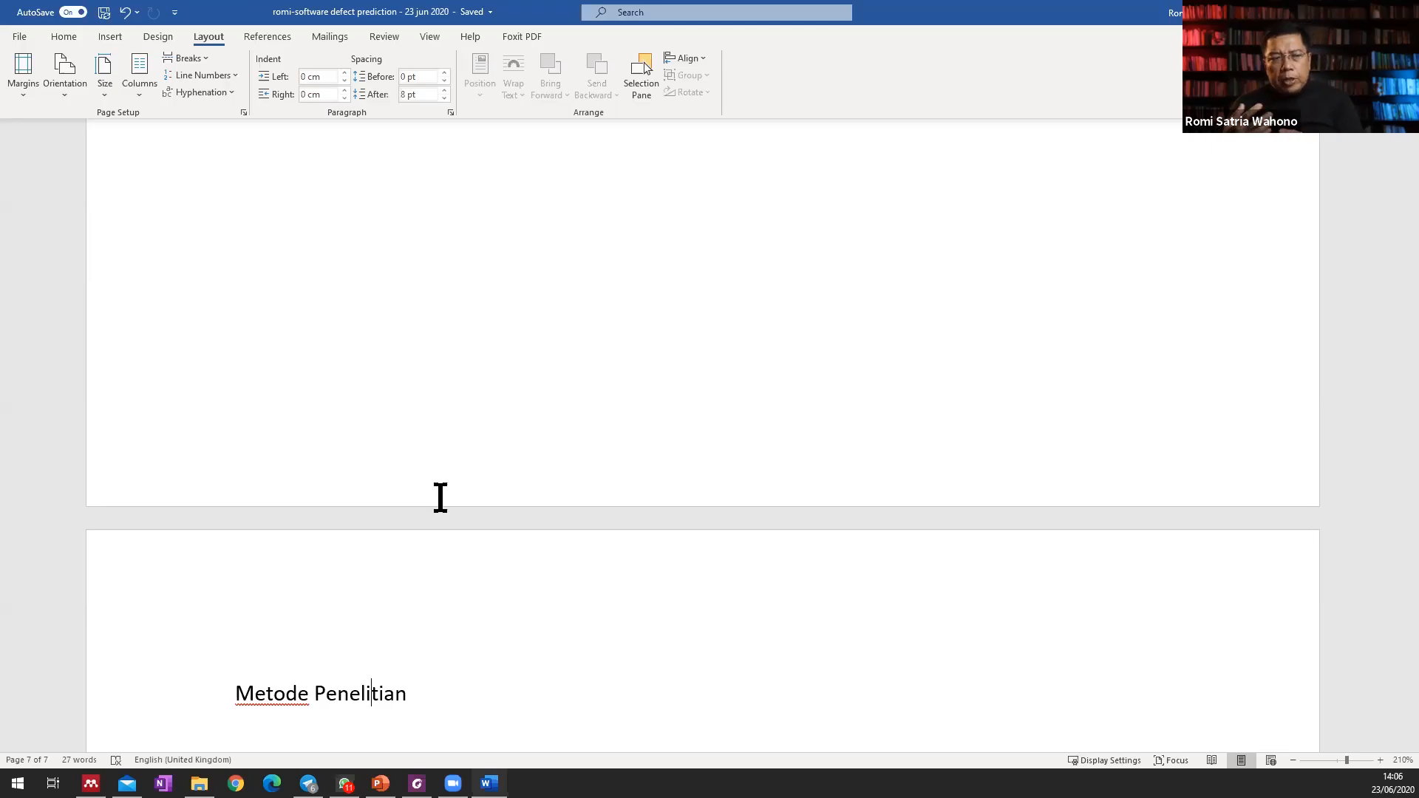
{"action": "key", "text": "Left"}
{"action": "key", "text": "Left"}
{"action": "key", "text": "BackSpace"}
{"action": "type", "text": "ologi"}
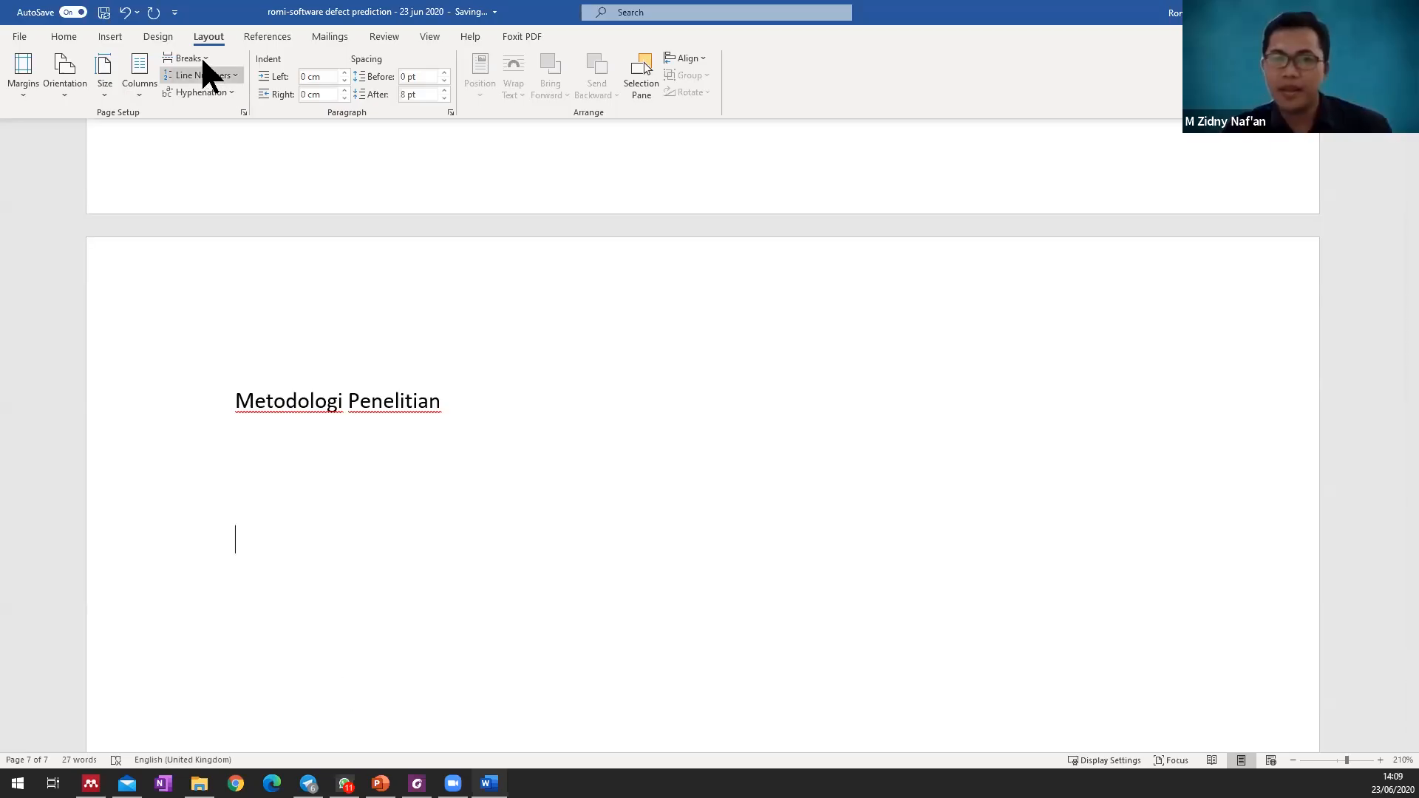
Insert a page break for the next chapter and write "Hasil dan Pembahasan" on the new page, followed by blank lines.
{"action": "left_click", "coordinate": [207, 59]}
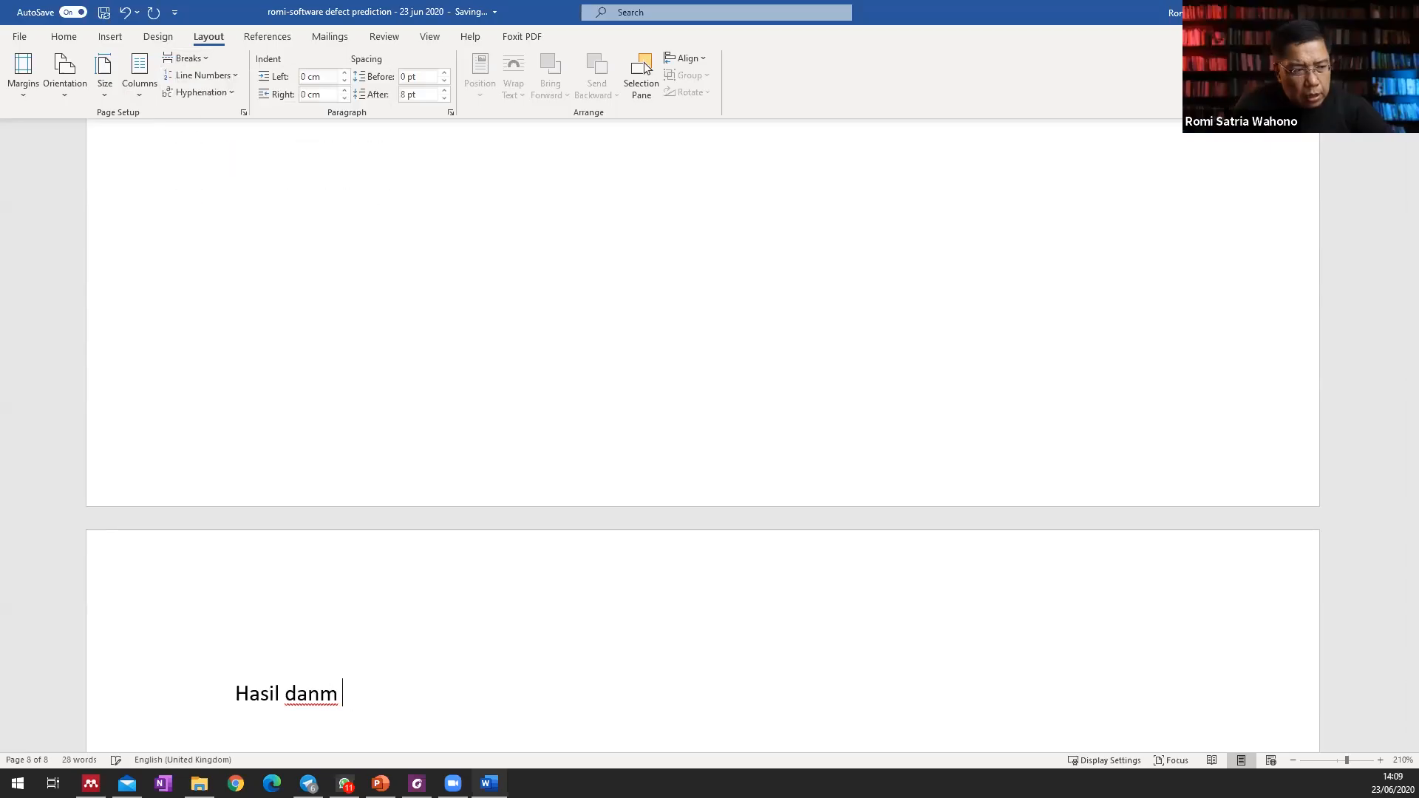
{"action": "key", "text": "BackSpace"}
{"action": "type", "text": "P"}
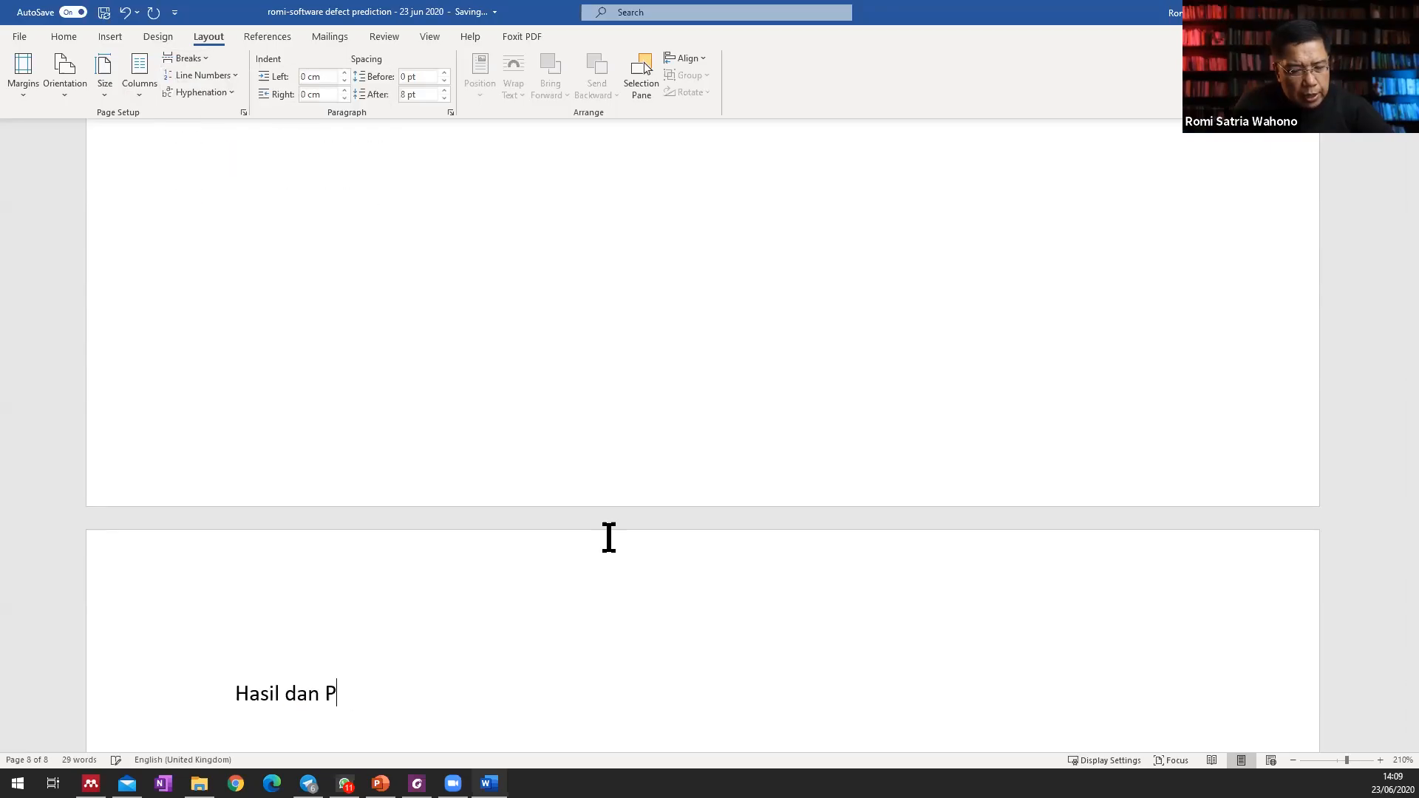
{"action": "type", "text": "embahasa"}
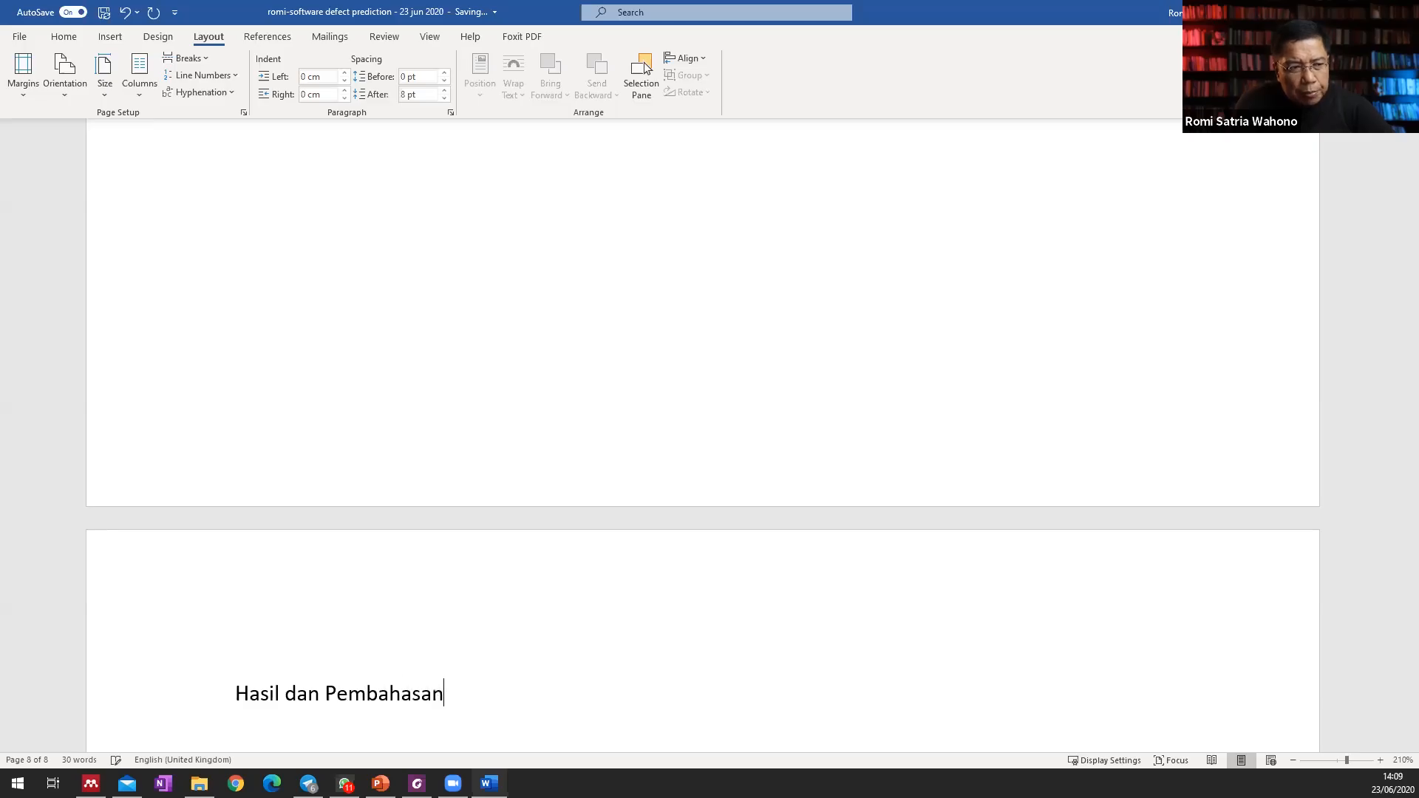
{"action": "type", "text": "n"}
{"action": "key", "text": "Return"}
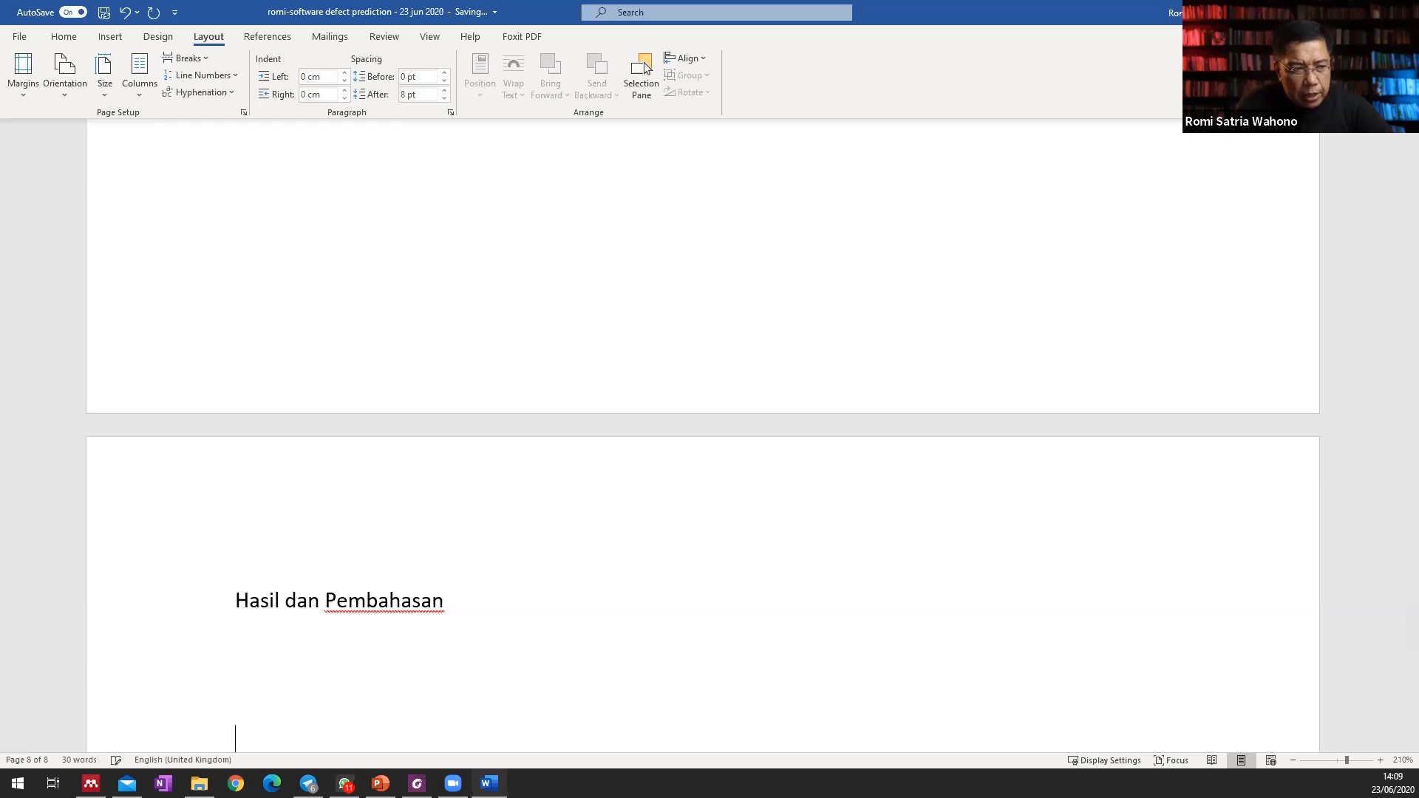
Insert a page break below "Hasil dan Pembahasan" and write "Kesimpulan" on the new page, followed by blank lines.
{"action": "scroll", "coordinate": [702, 443], "scroll_direction": "down", "scroll_amount": 2}
{"action": "left_click", "coordinate": [197, 57]}
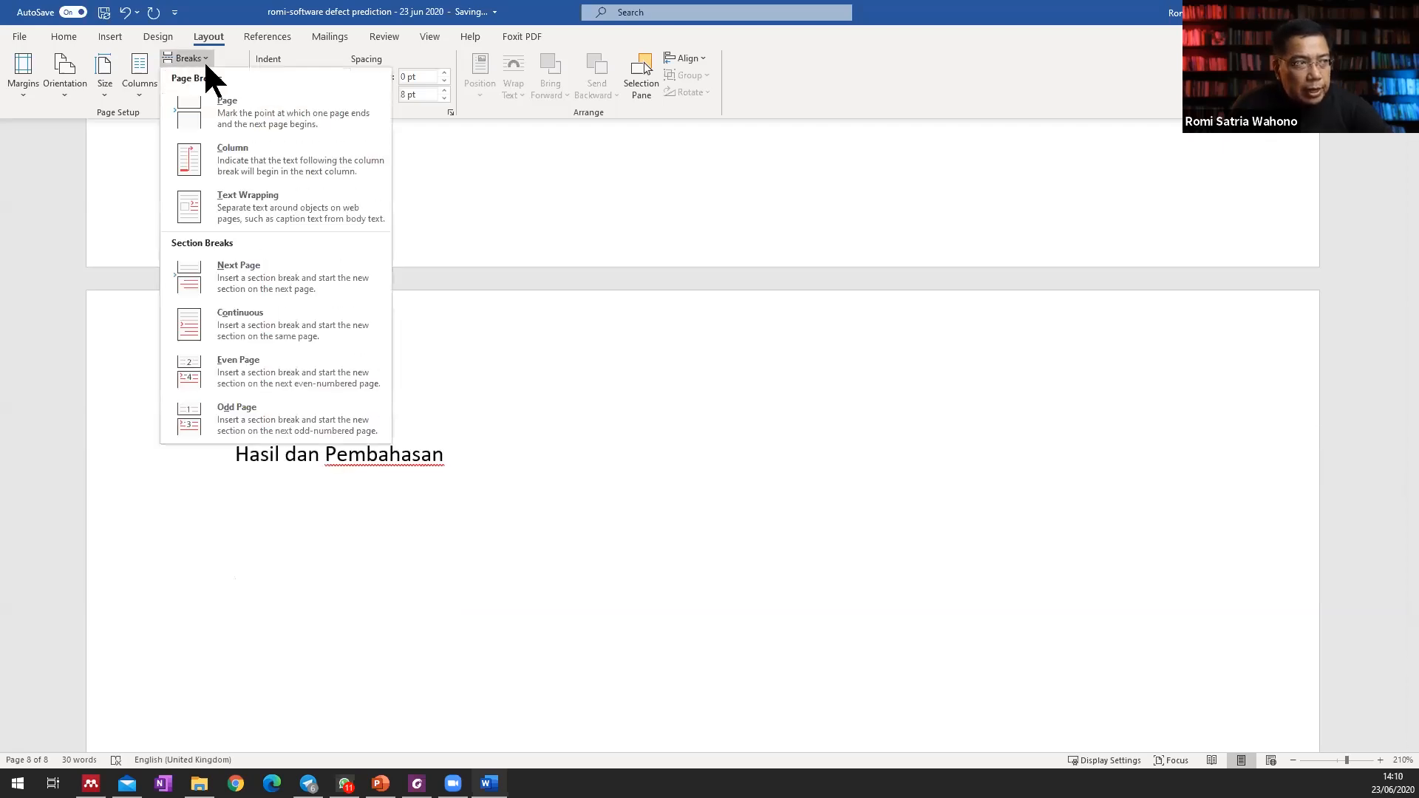
{"action": "left_click", "coordinate": [233, 103]}
{"action": "type", "text": "Kesimpulan"}
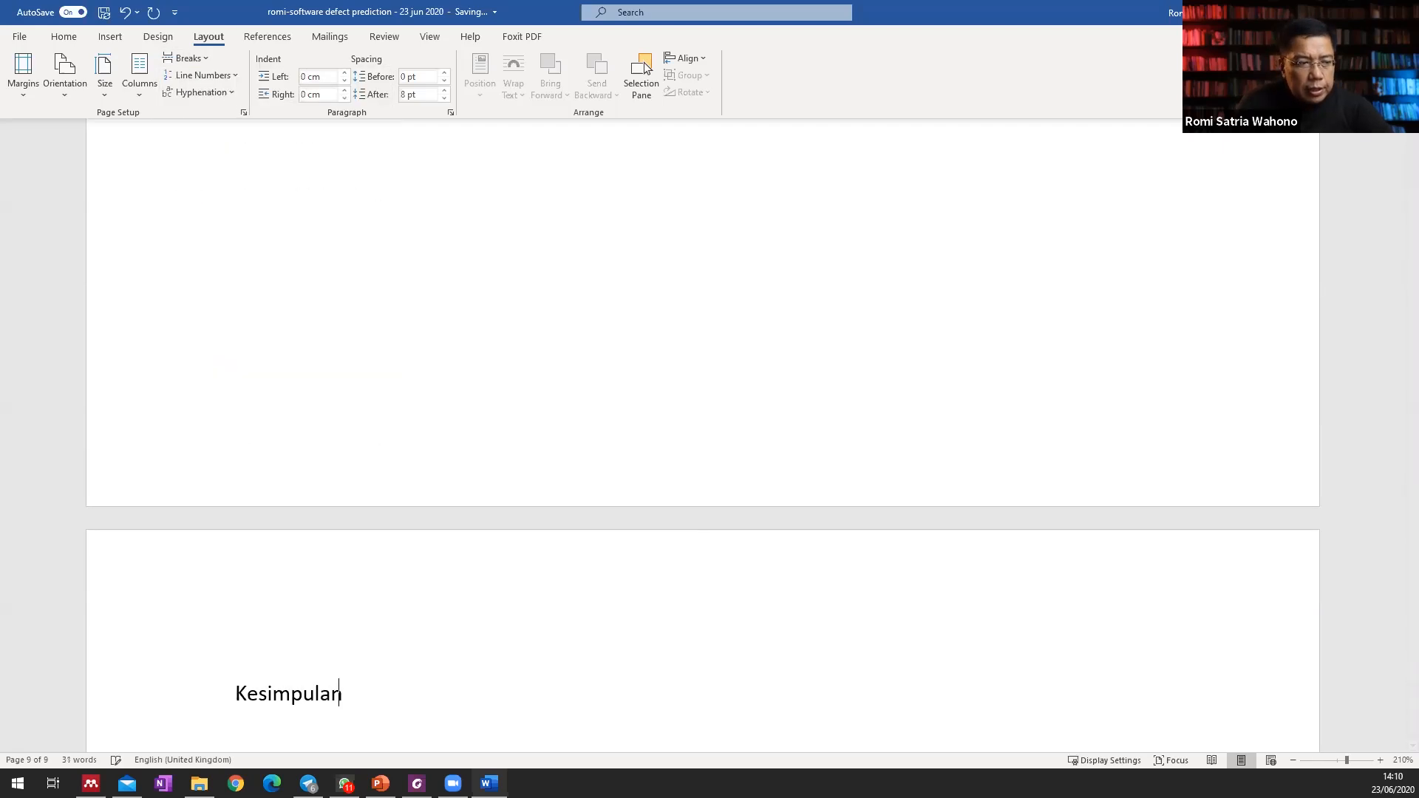
{"action": "key", "text": "Return"}
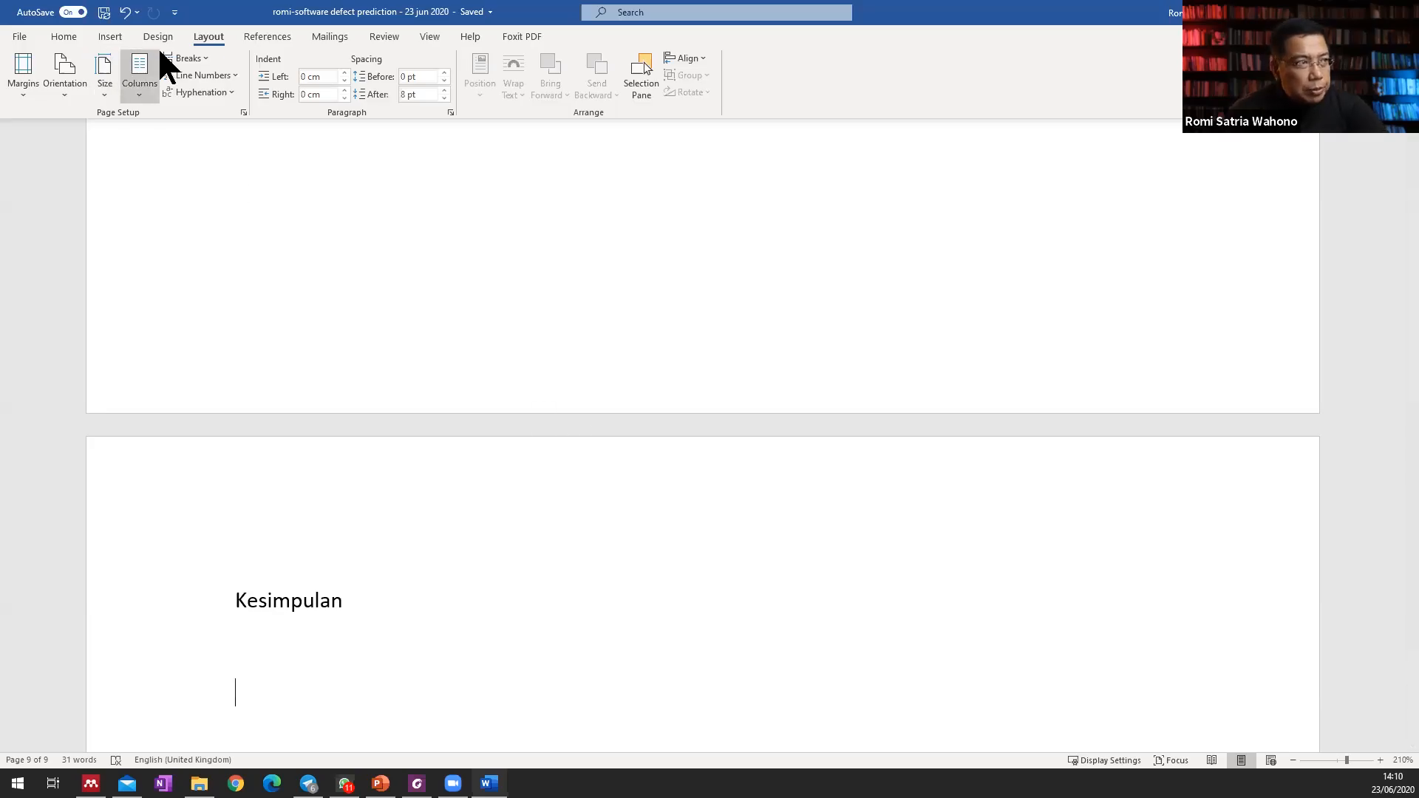
Insert a page break below "Kesimpulan" and write "Daftar Pustaka" on the new page, followed by blank lines.
{"action": "left_click", "coordinate": [188, 57]}
{"action": "left_click", "coordinate": [233, 103]}
{"action": "type", "text": "Daftar Pus"}
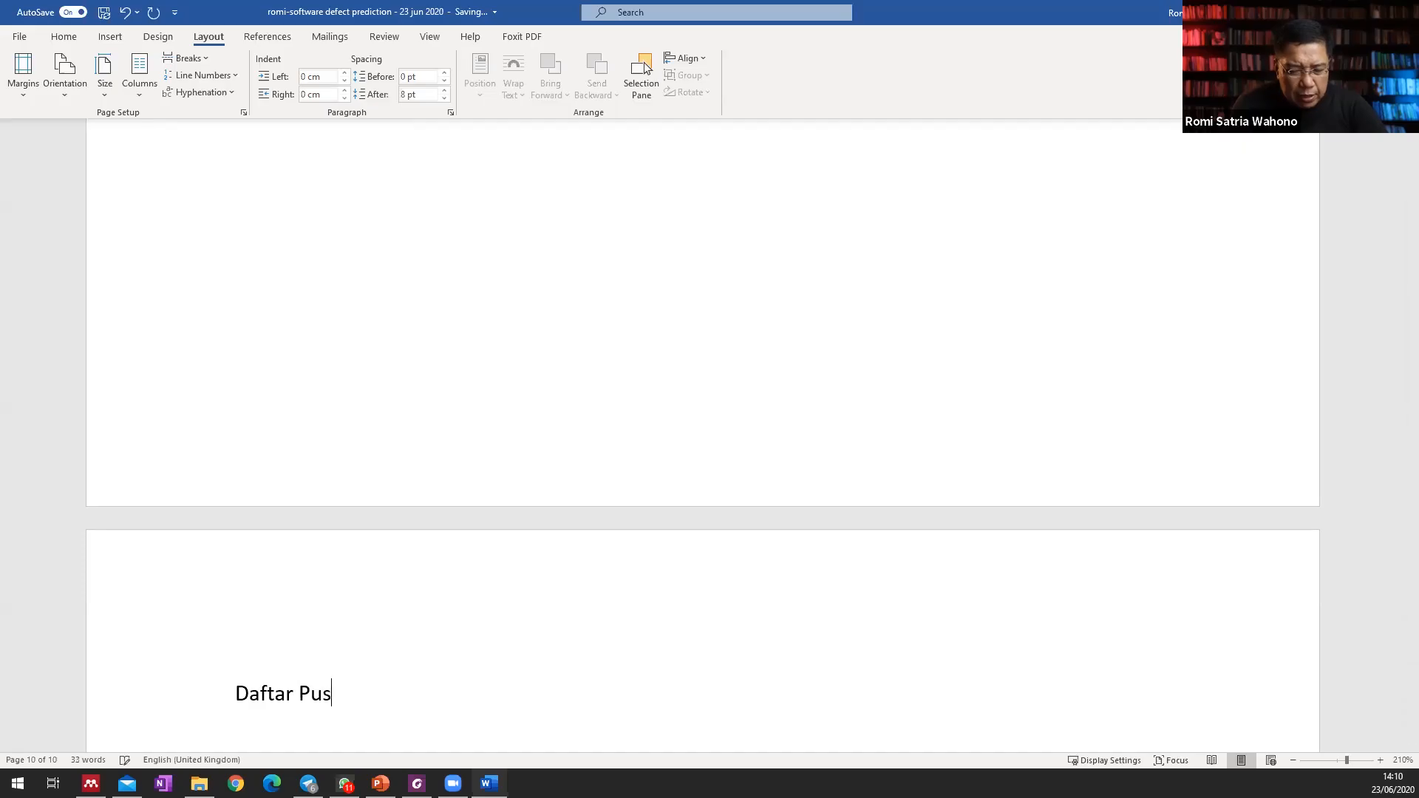
{"action": "type", "text": "tala"}
{"action": "key", "text": "Left"}
{"action": "key", "text": "BackSpace"}
{"action": "type", "text": "k"}
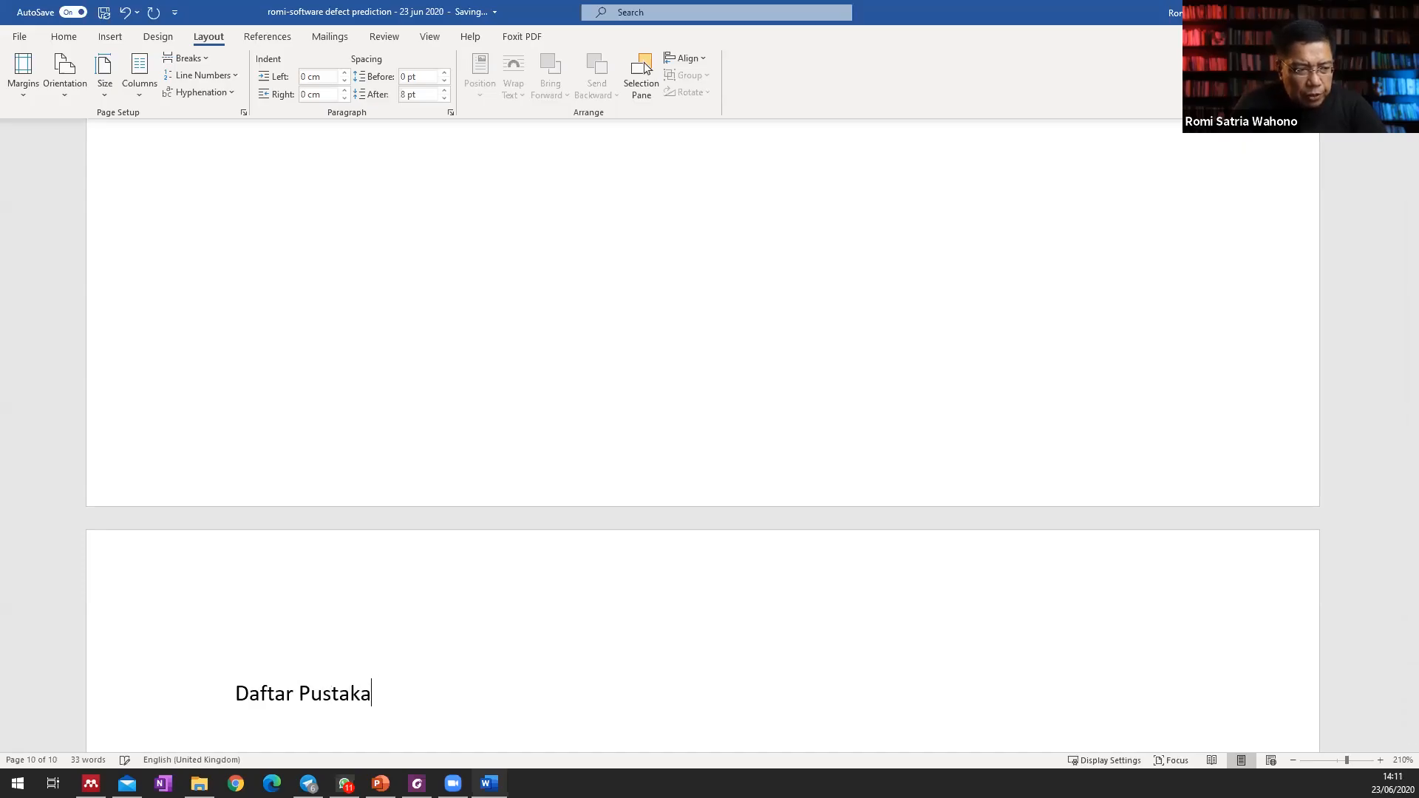
{"action": "key", "text": "Return"}
{"action": "key", "text": "Return"}
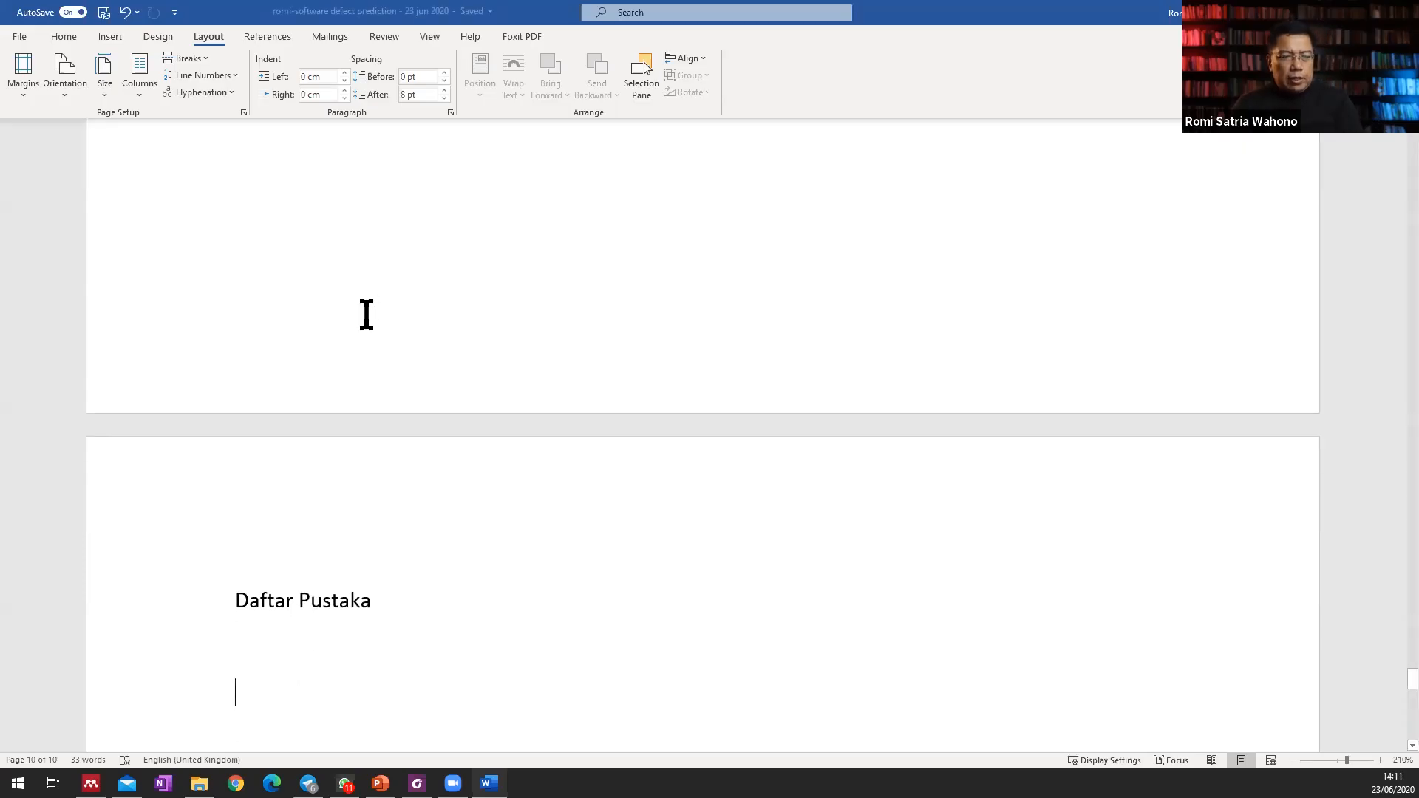
{"action": "scroll", "coordinate": [392, 429], "scroll_direction": "down", "scroll_amount": 3}
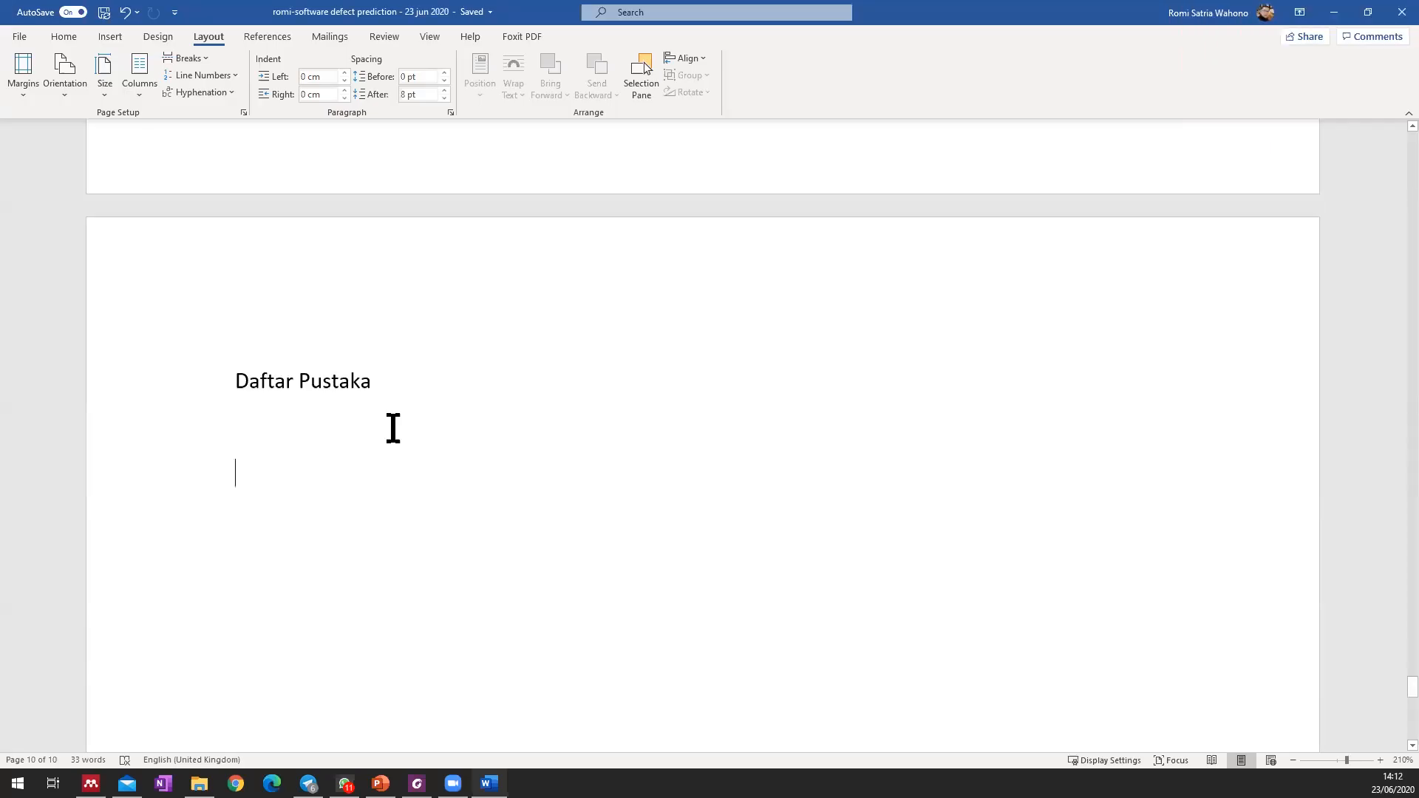
Insert a custom table of contents with the default settings on the blank line below "Daftar Isi".
{"action": "scroll", "coordinate": [393, 429], "scroll_direction": "up", "scroll_amount": 20}
{"action": "scroll", "coordinate": [393, 427], "scroll_direction": "up", "scroll_amount": 20}
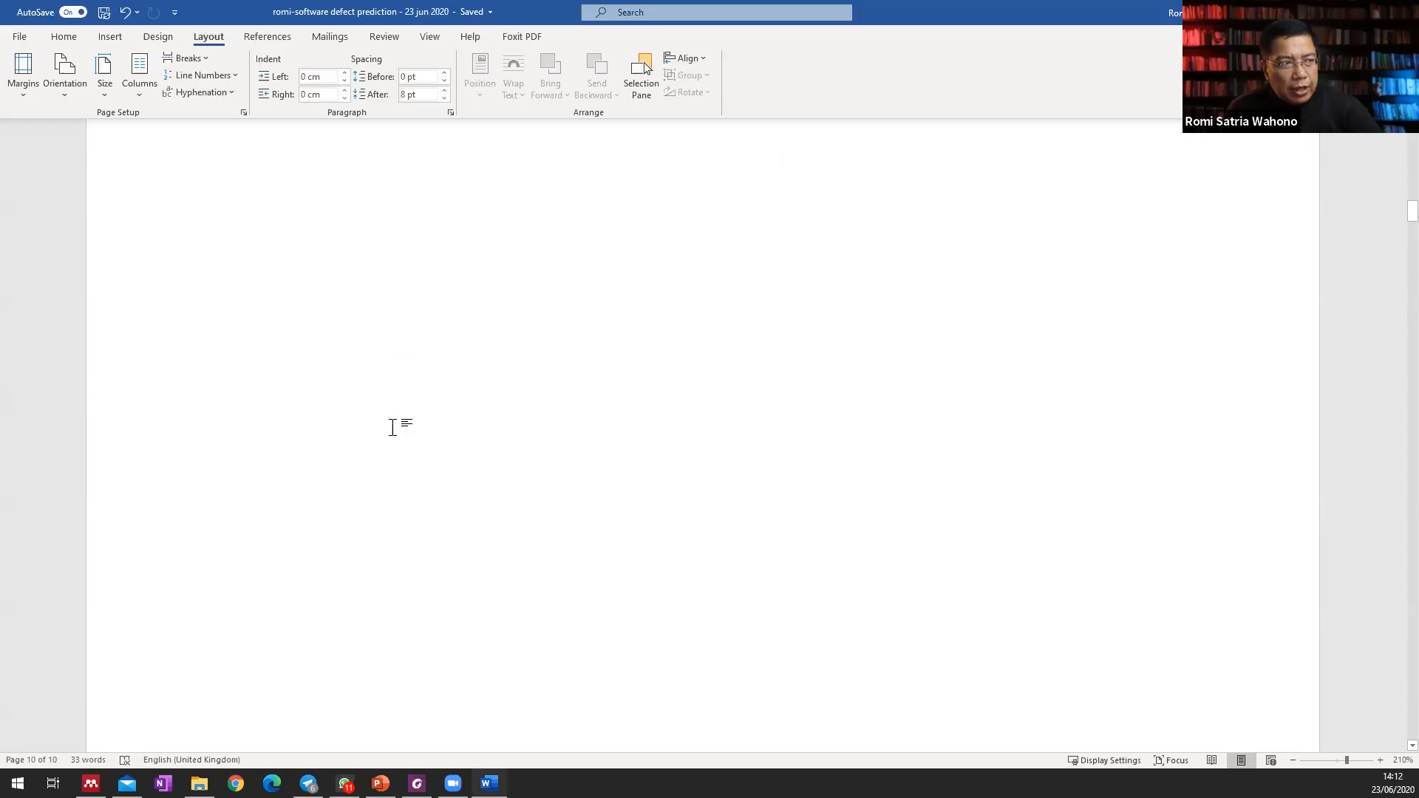
{"action": "left_click", "coordinate": [317, 427]}
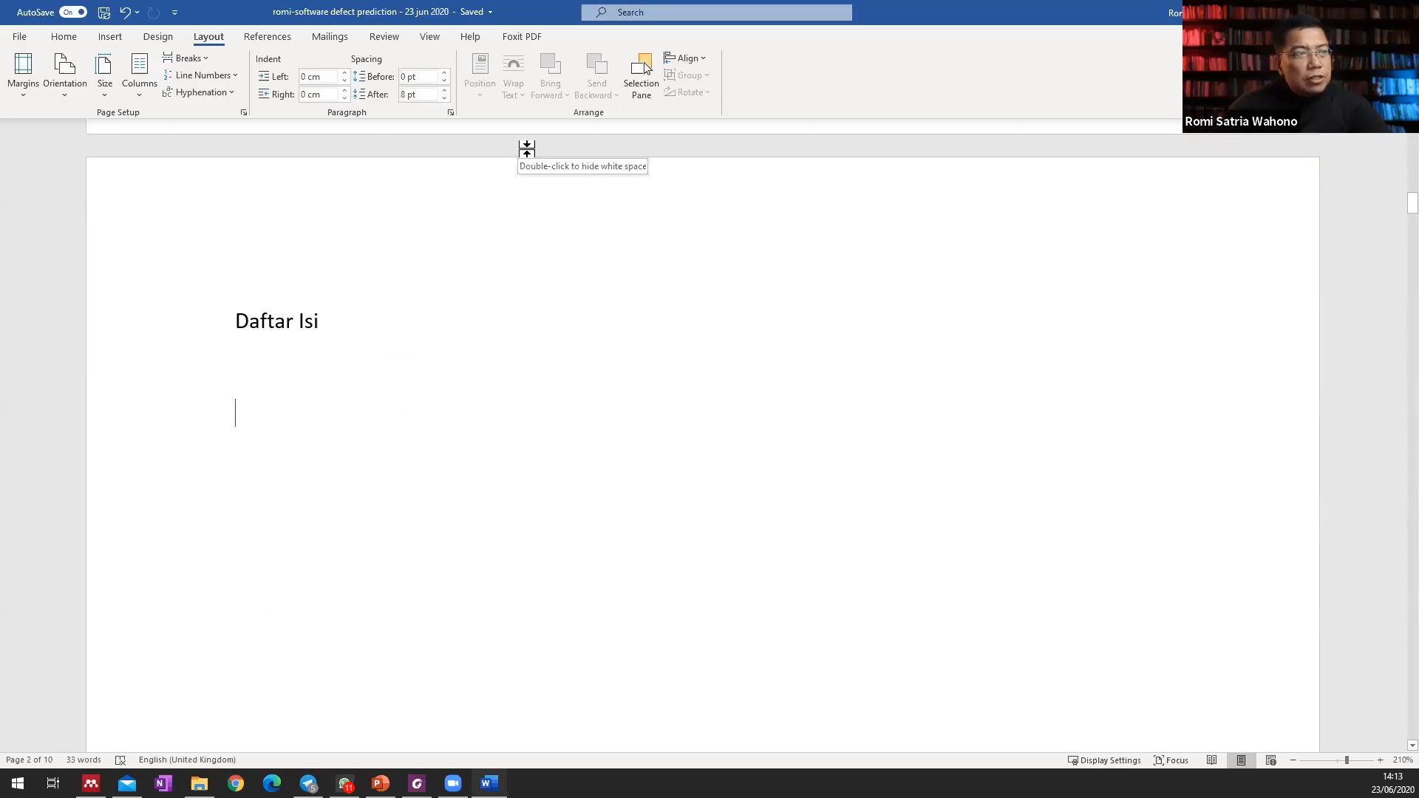
{"action": "scroll", "coordinate": [587, 134], "scroll_direction": "up", "scroll_amount": 1}
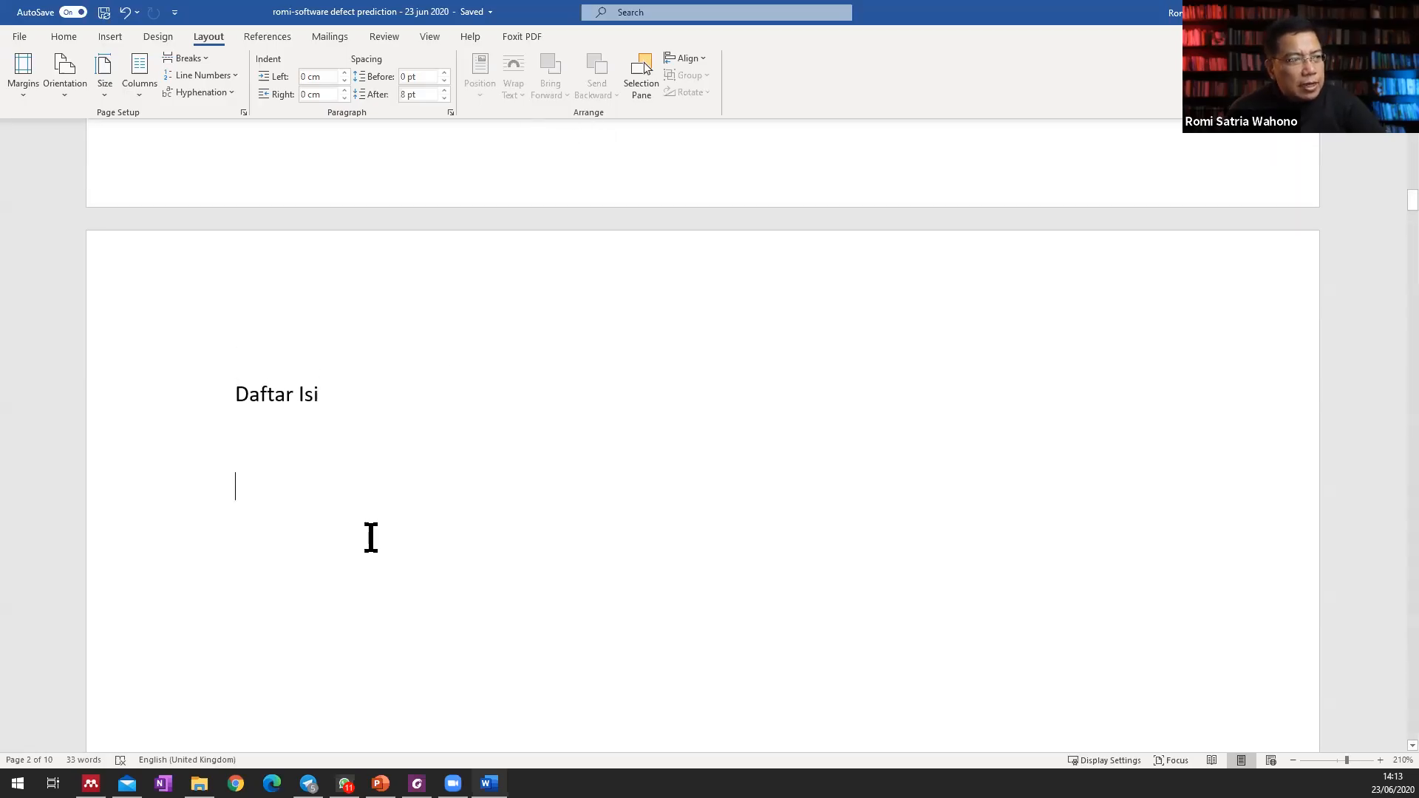
{"action": "scroll", "coordinate": [310, 466], "scroll_direction": "down", "scroll_amount": 2}
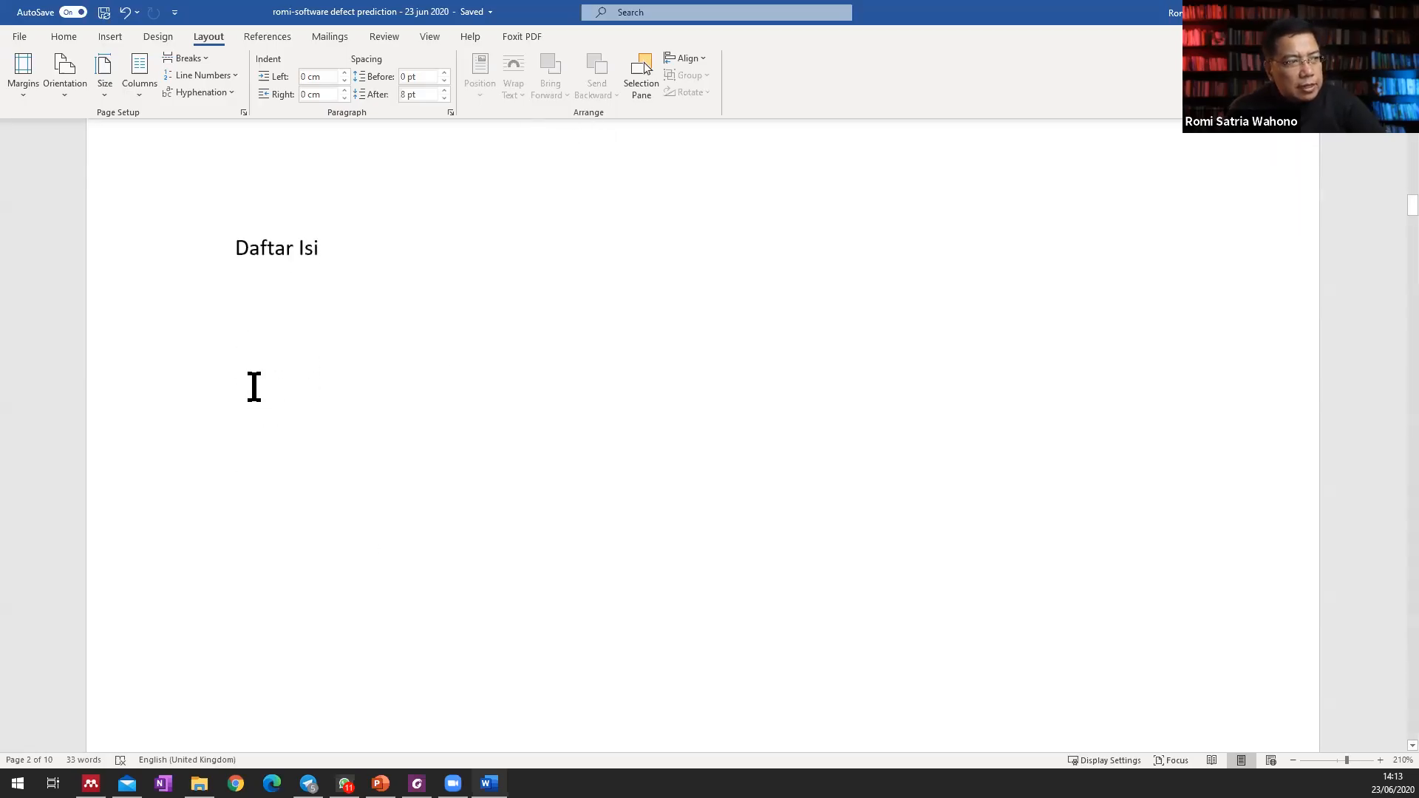
{"action": "left_click", "coordinate": [278, 38]}
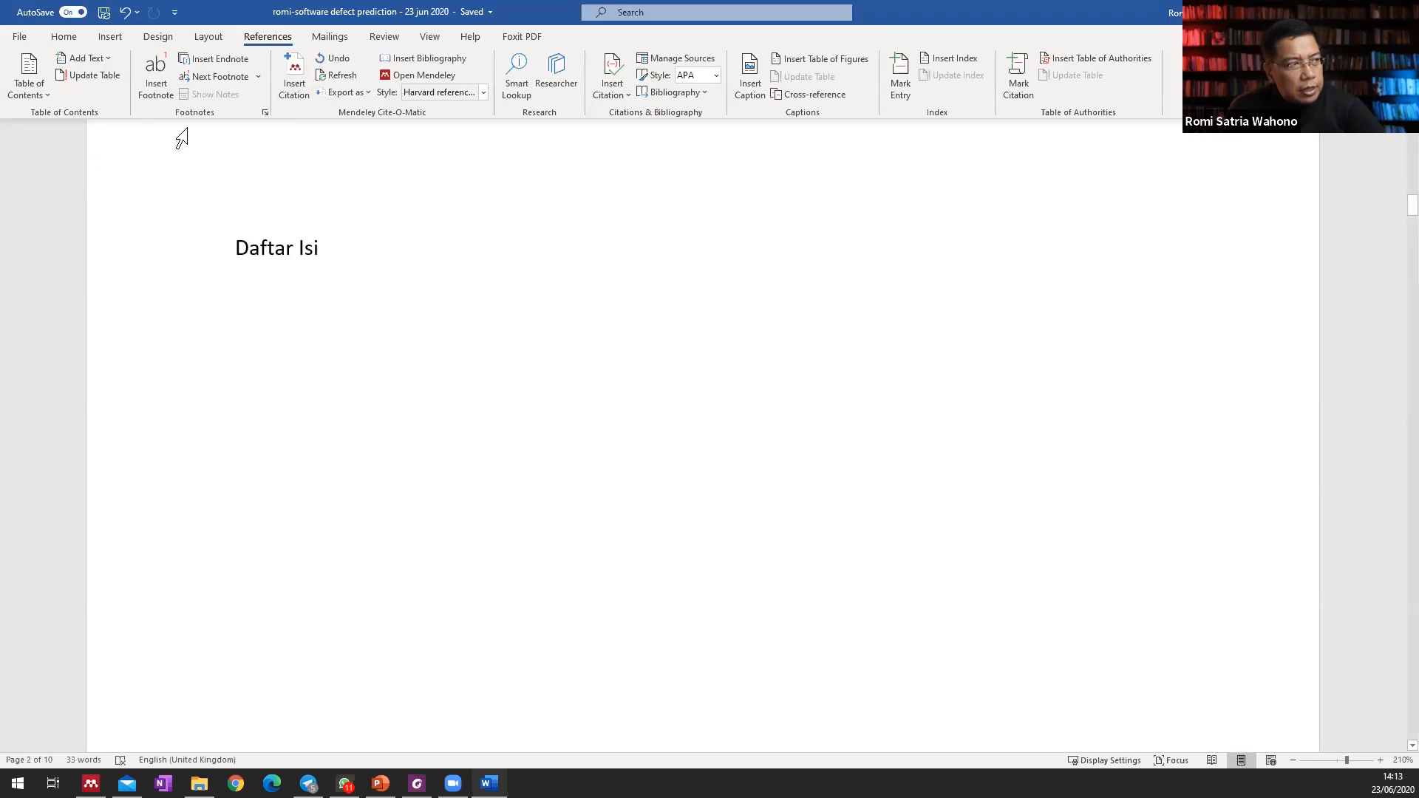
{"action": "left_click", "coordinate": [33, 94]}
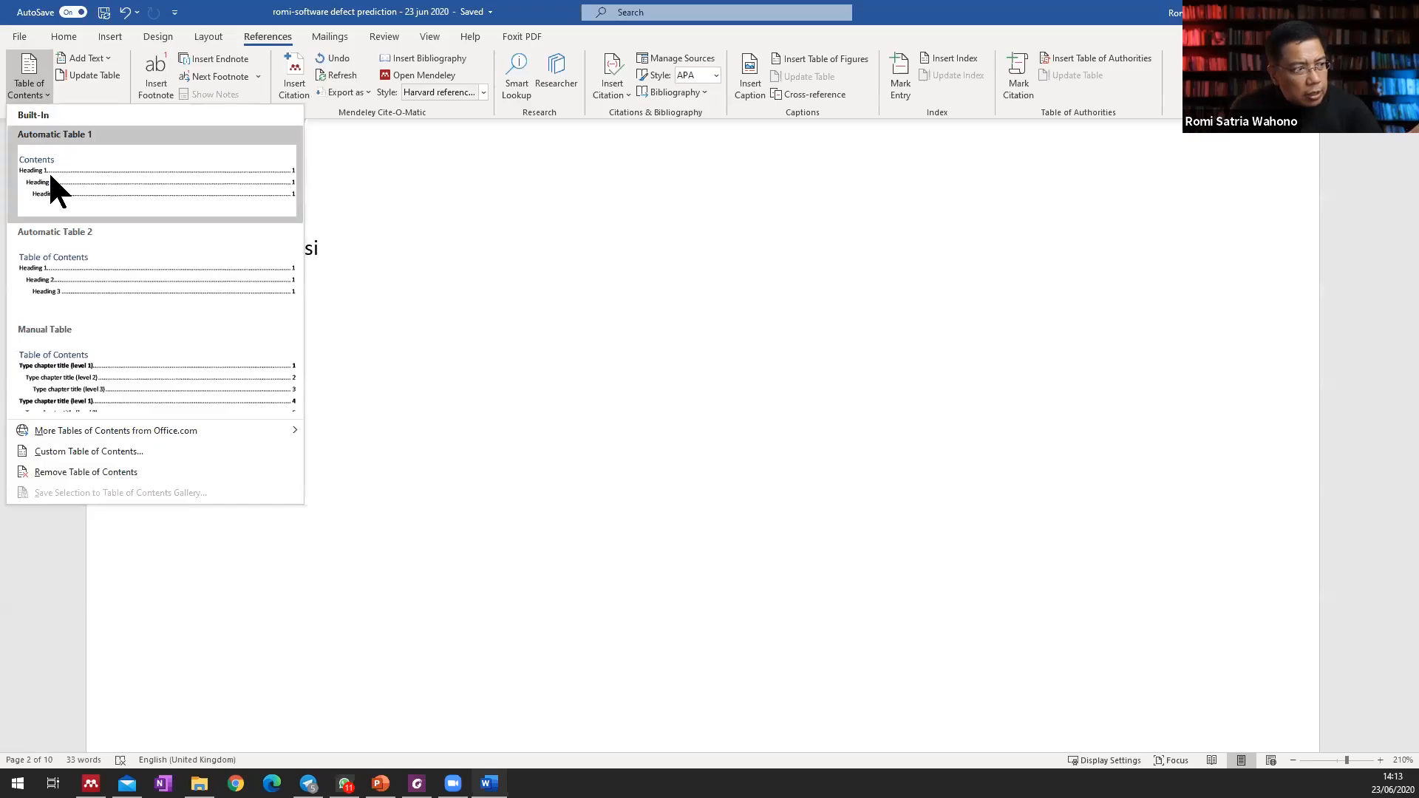
{"action": "left_click", "coordinate": [98, 452]}
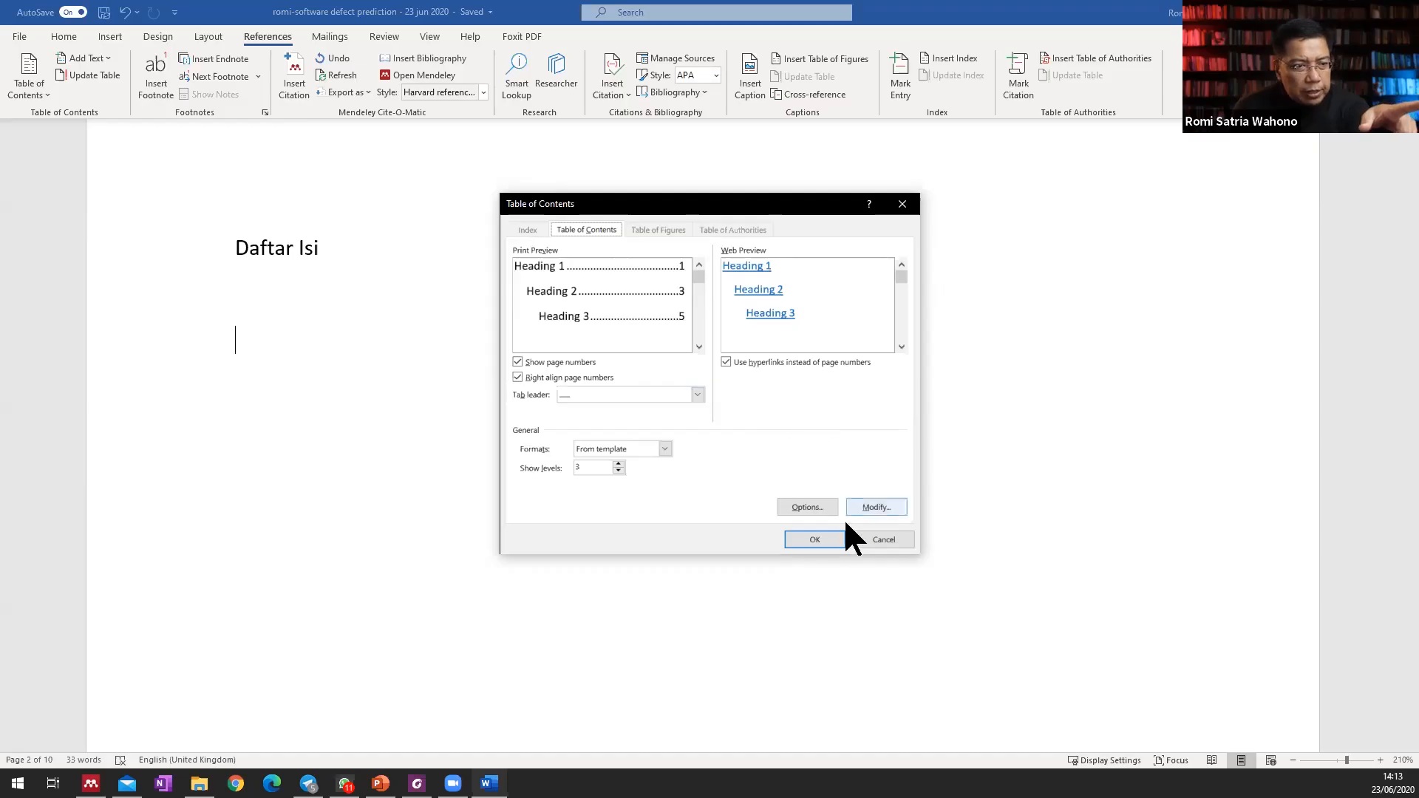
{"action": "left_click", "coordinate": [821, 539]}
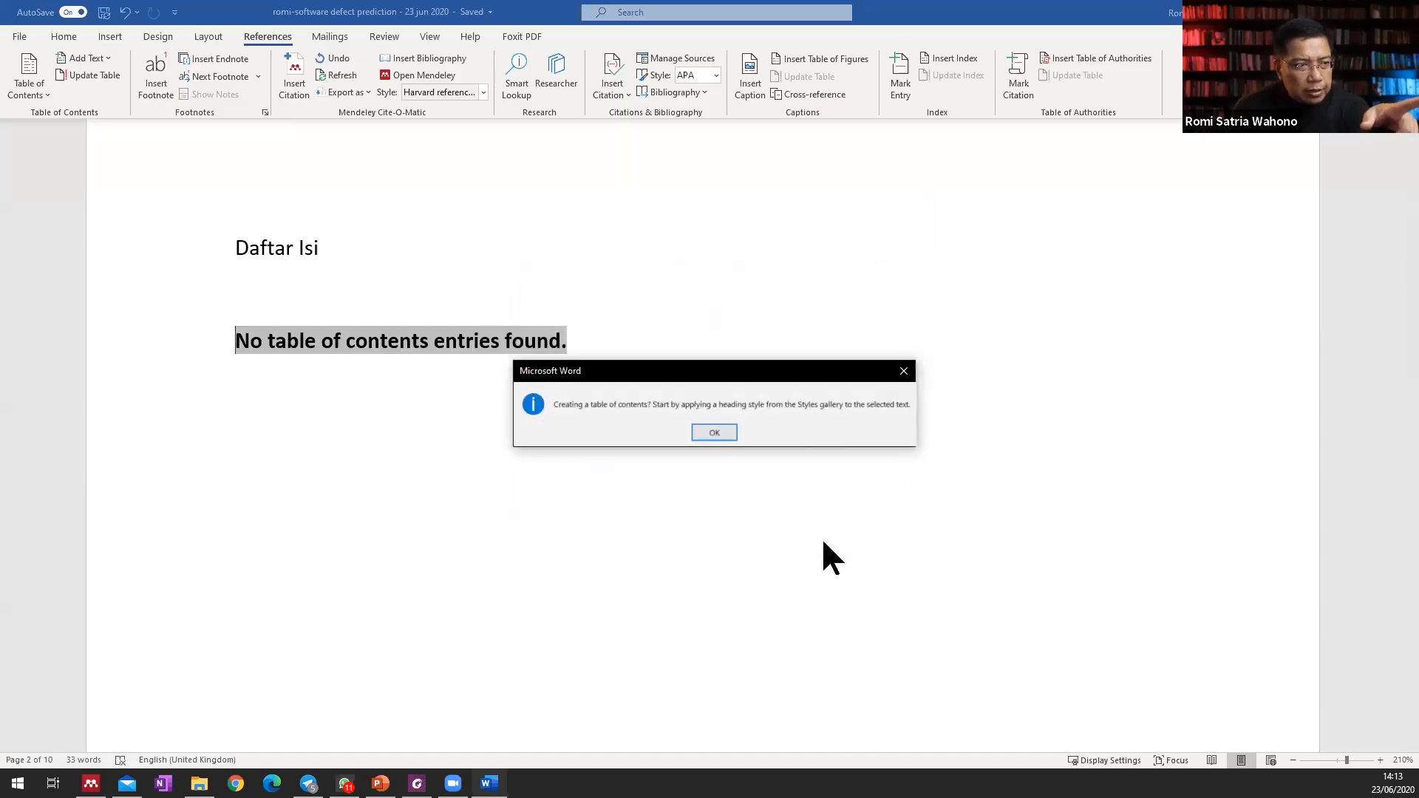
{"action": "left_click", "coordinate": [713, 434]}
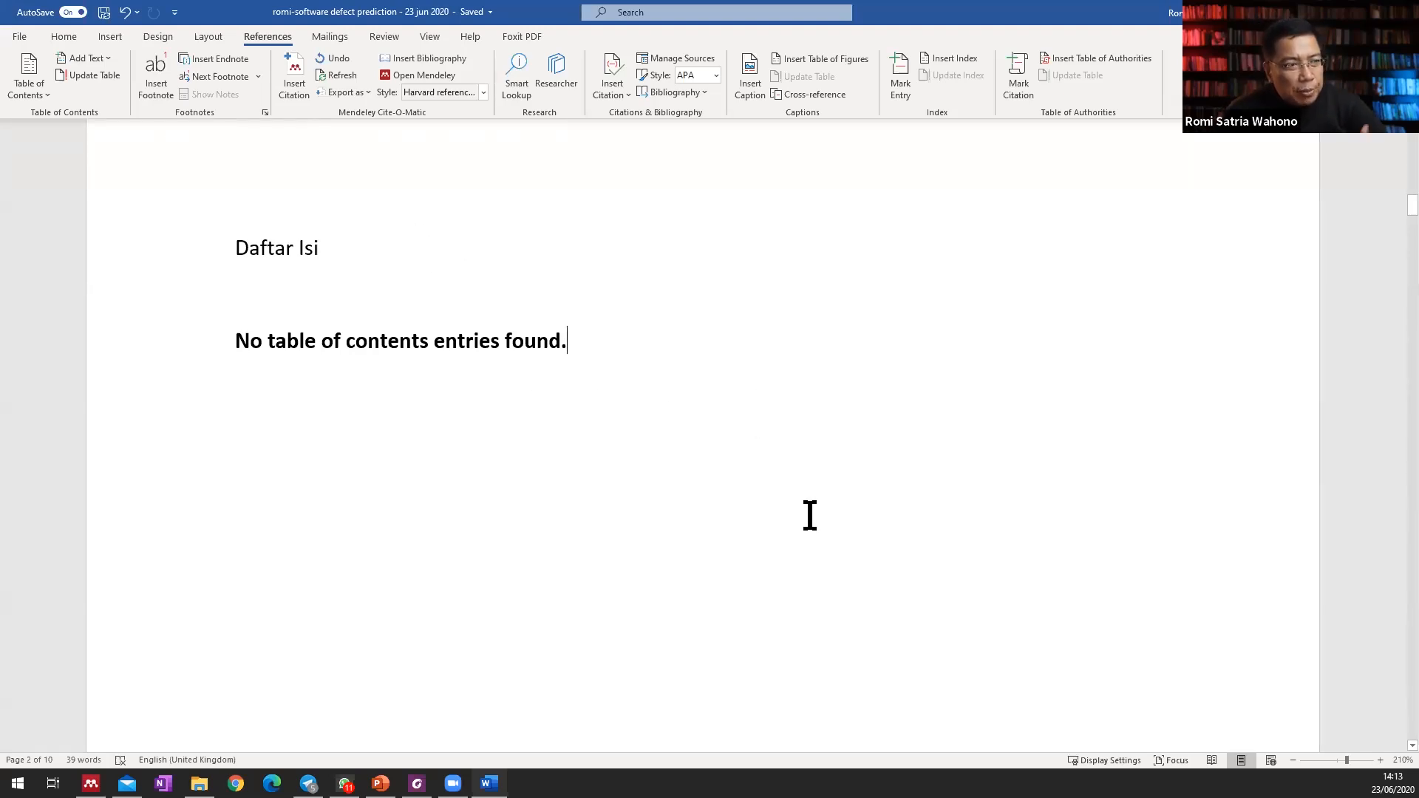
Apply the Heading 1 style to the "Pendahuluan" chapter title and select the title text.
{"action": "scroll", "coordinate": [812, 516], "scroll_direction": "down", "scroll_amount": 10}
{"action": "scroll", "coordinate": [810, 516], "scroll_direction": "down", "scroll_amount": 5}
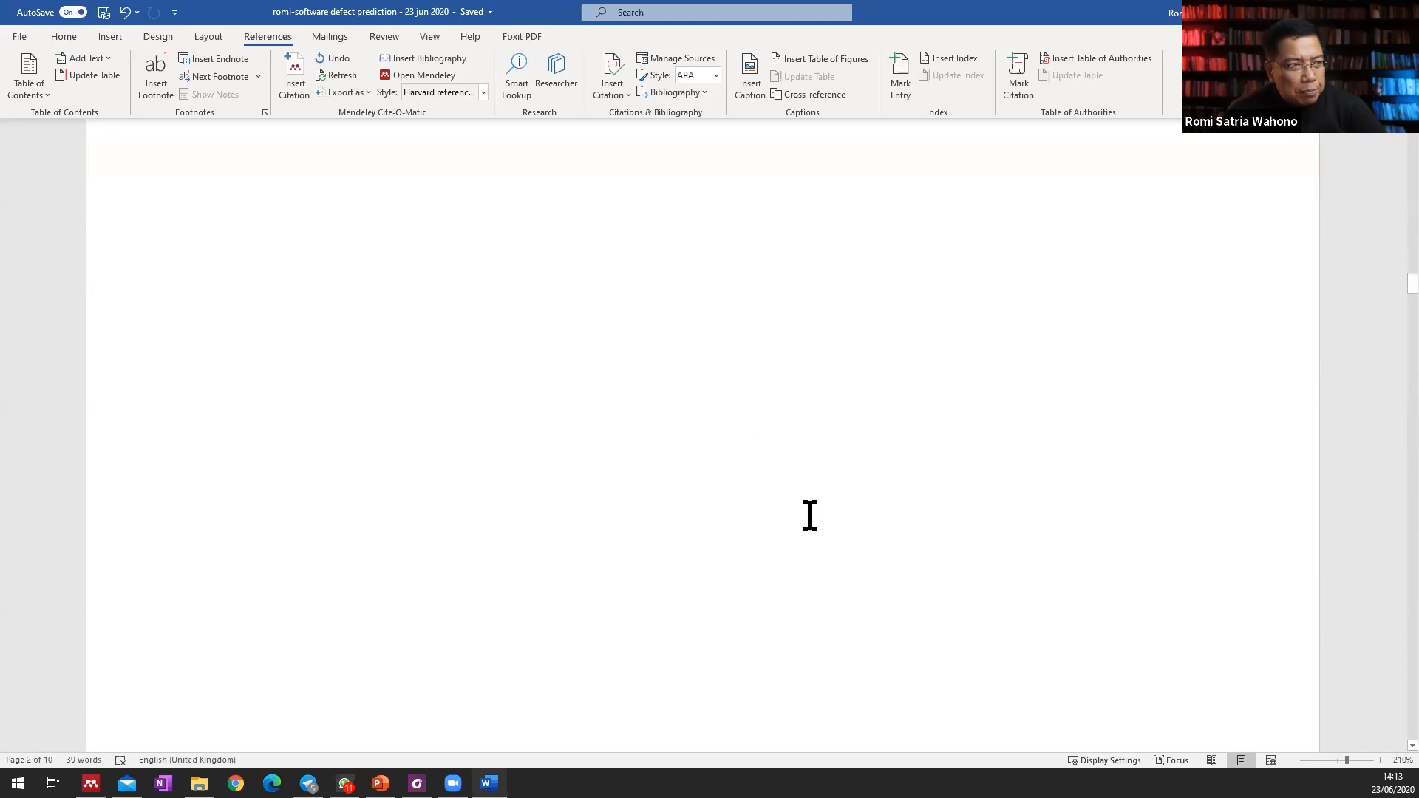
{"action": "scroll", "coordinate": [811, 516], "scroll_direction": "down", "scroll_amount": 10}
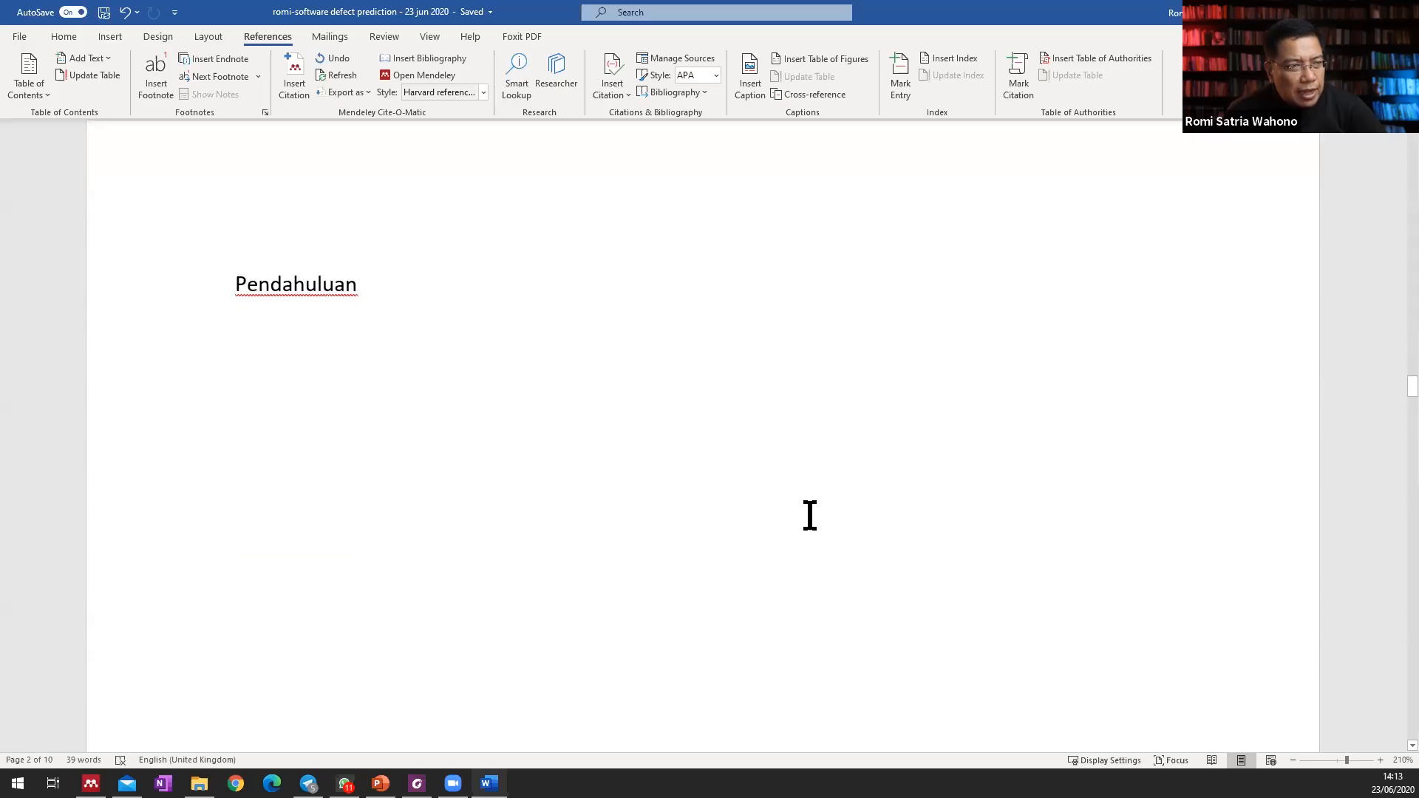
{"action": "left_click", "coordinate": [233, 280]}
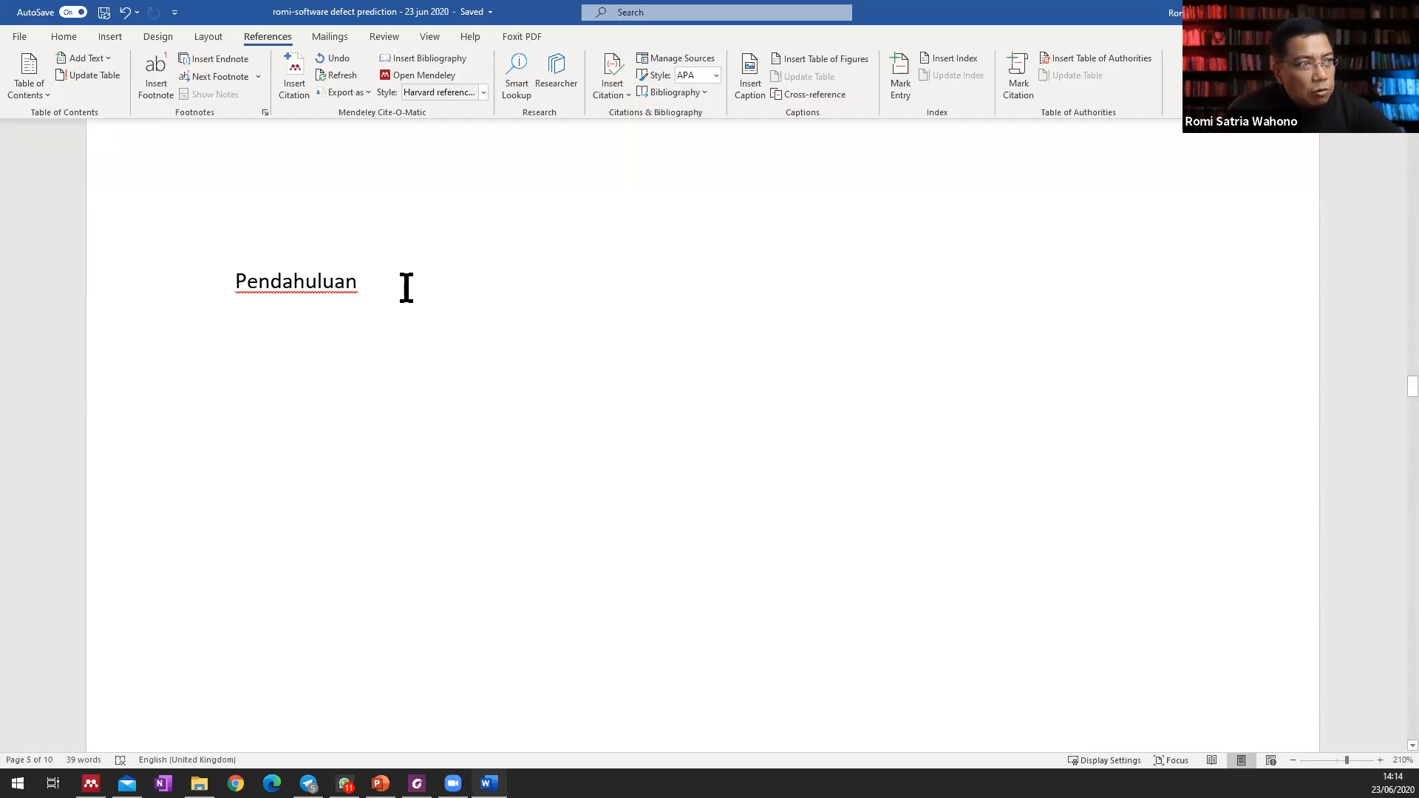
{"action": "left_click", "coordinate": [64, 37]}
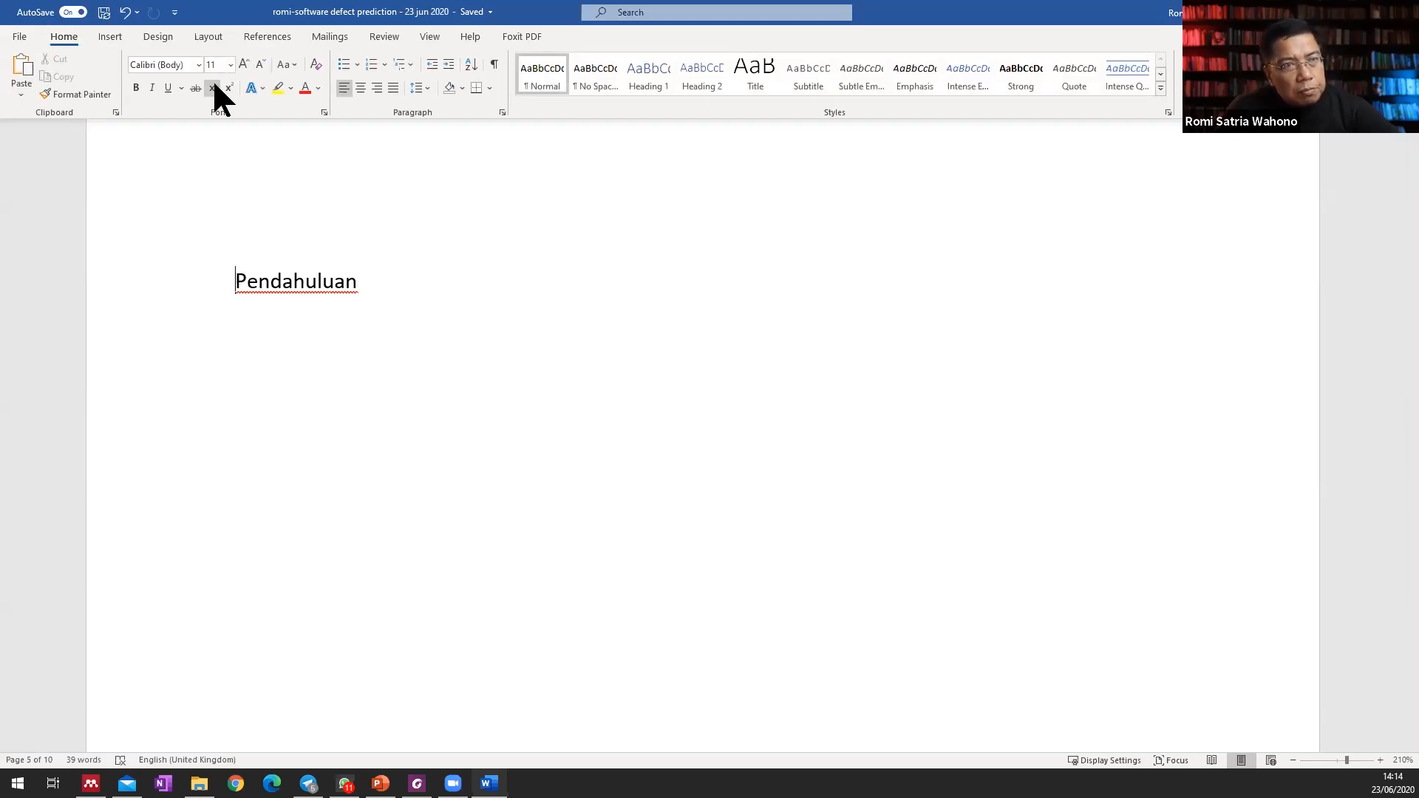
{"action": "left_click", "coordinate": [1160, 87]}
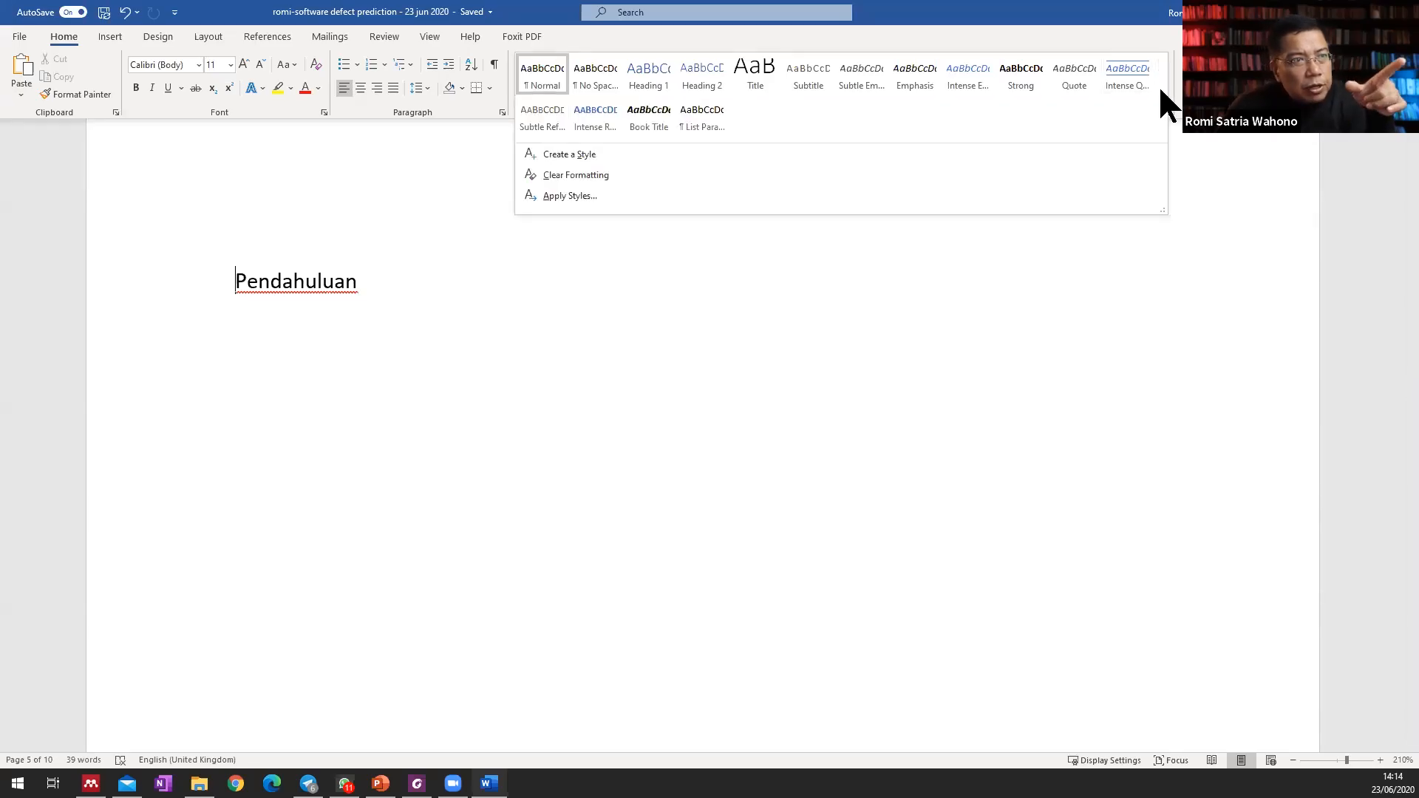
{"action": "left_click", "coordinate": [650, 72]}
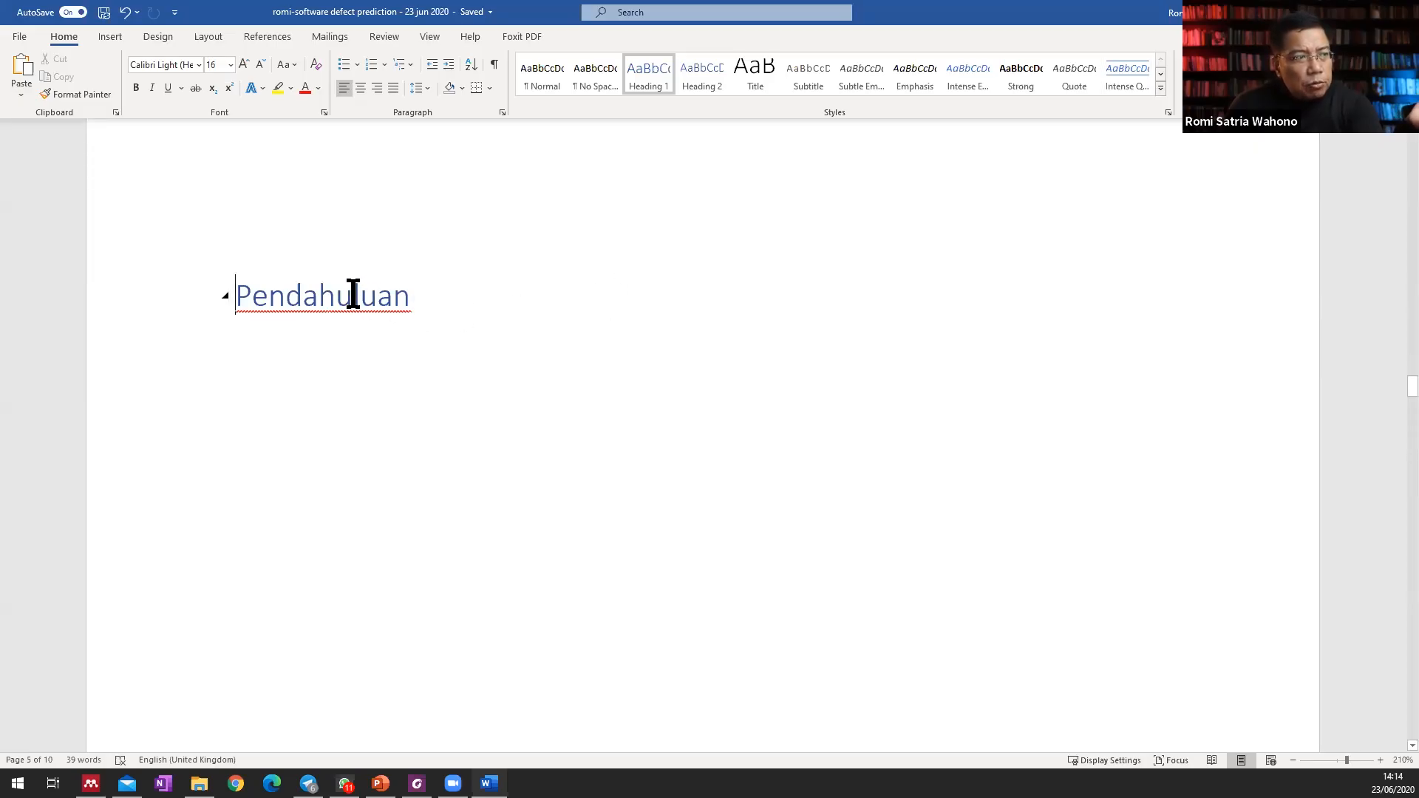
{"action": "double_click", "coordinate": [311, 299]}
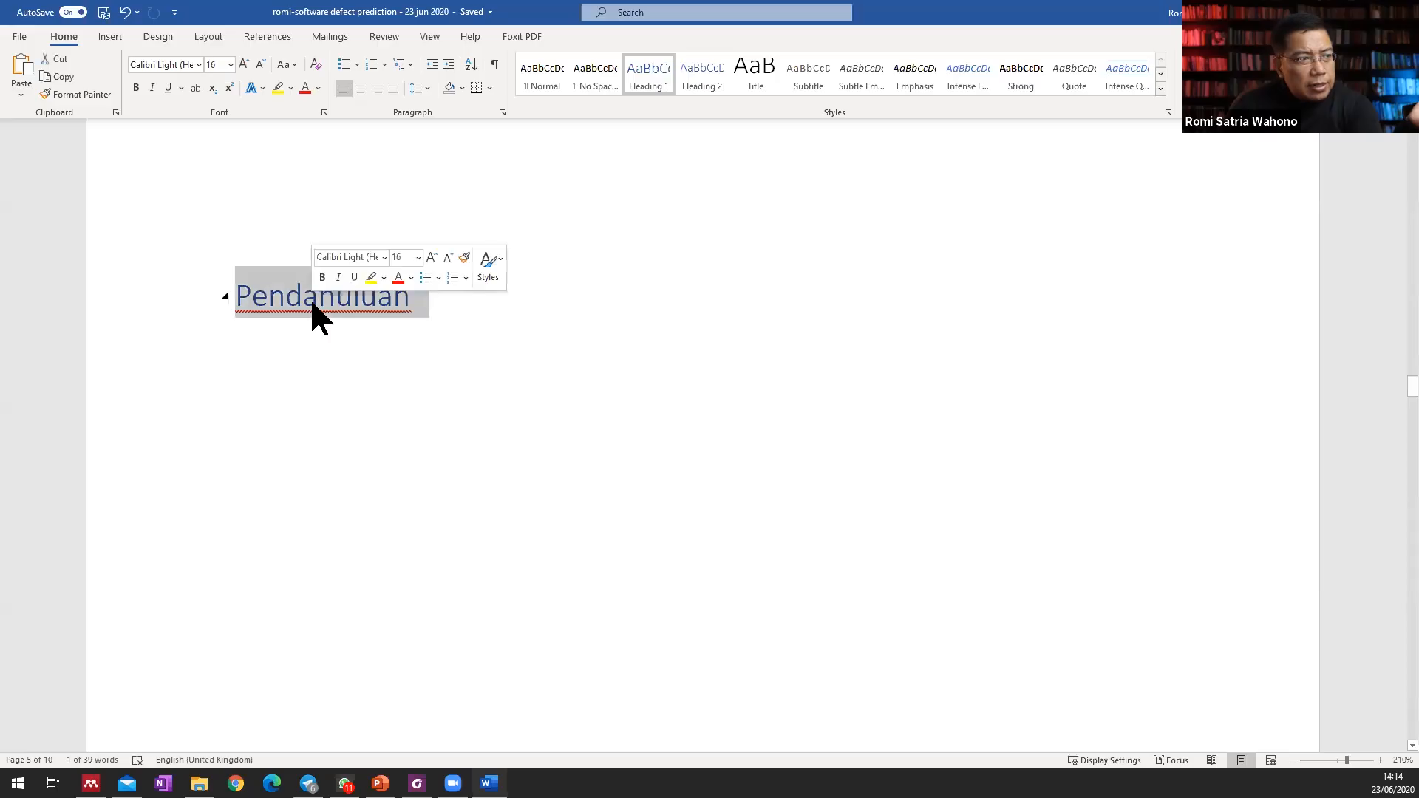
{"action": "left_click", "coordinate": [386, 326]}
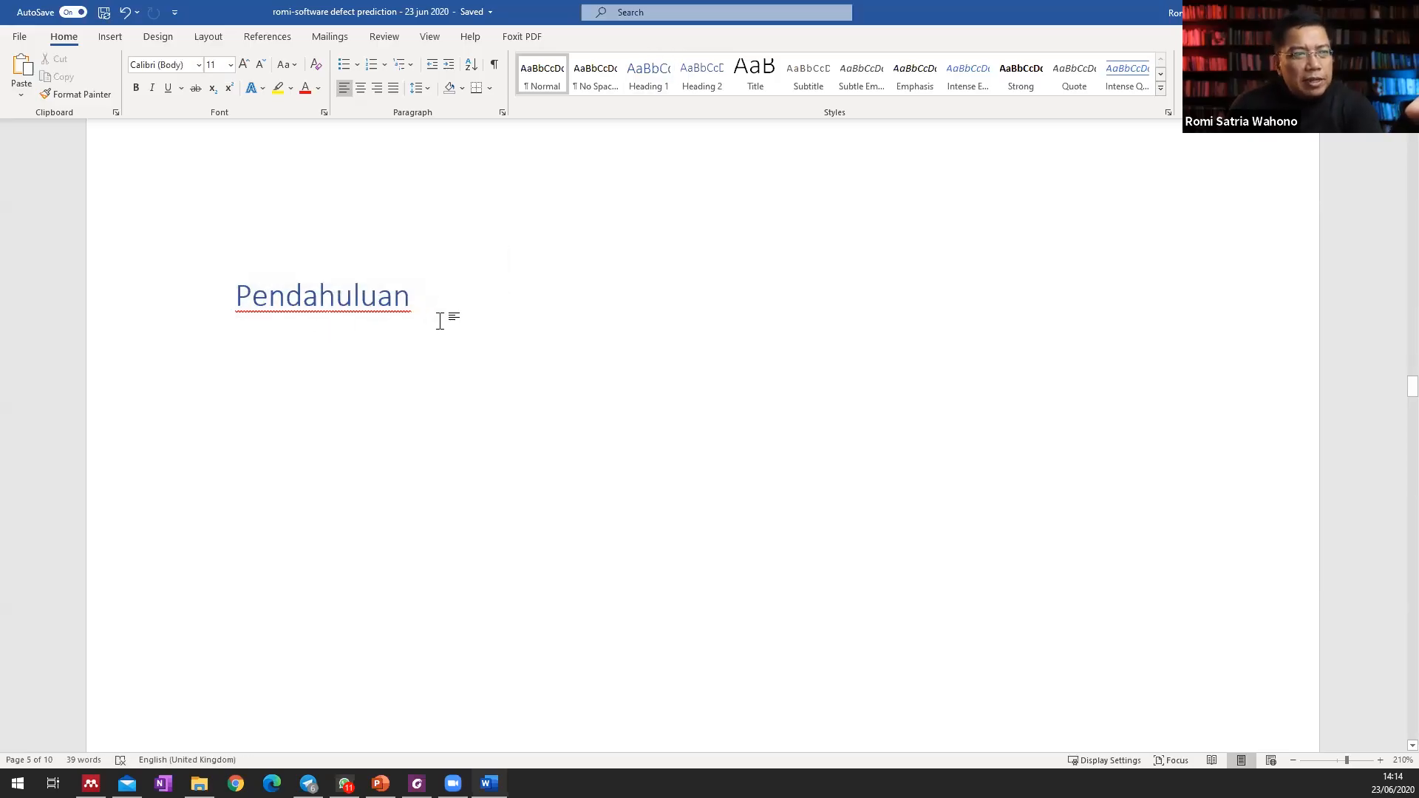
{"action": "right_click", "coordinate": [657, 73]}
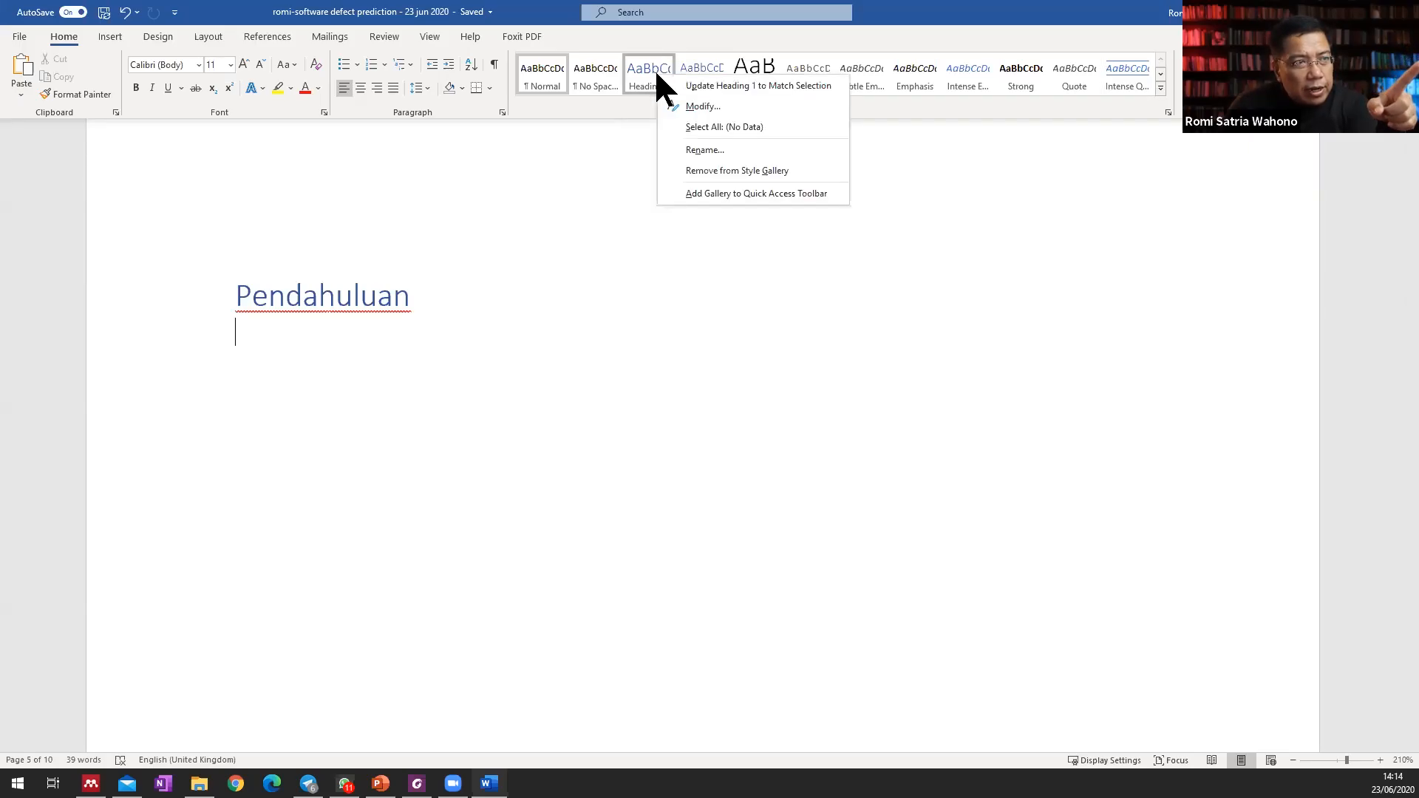
{"action": "left_click", "coordinate": [733, 104]}
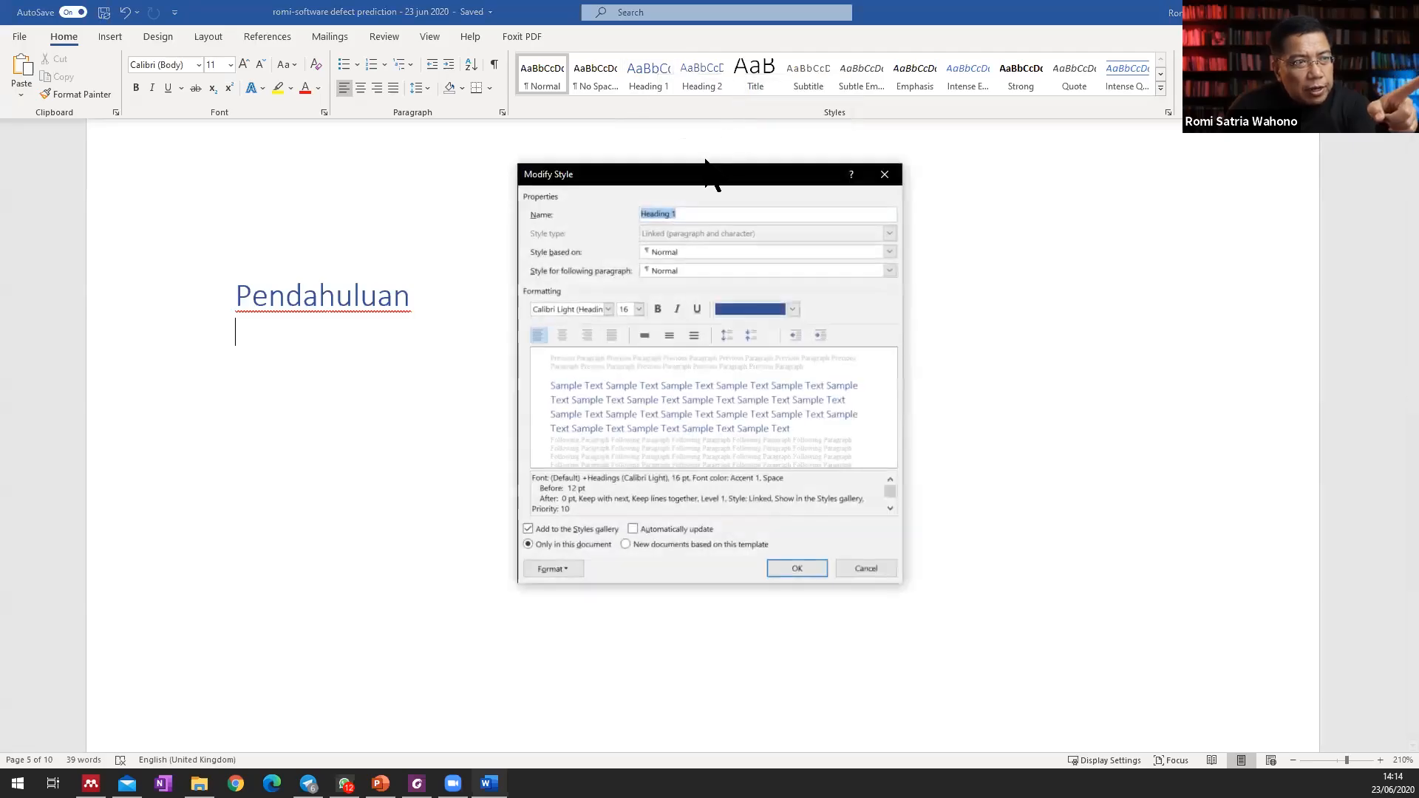
{"action": "left_click_drag", "start_coordinate": [692, 183], "coordinate": [892, 147]}
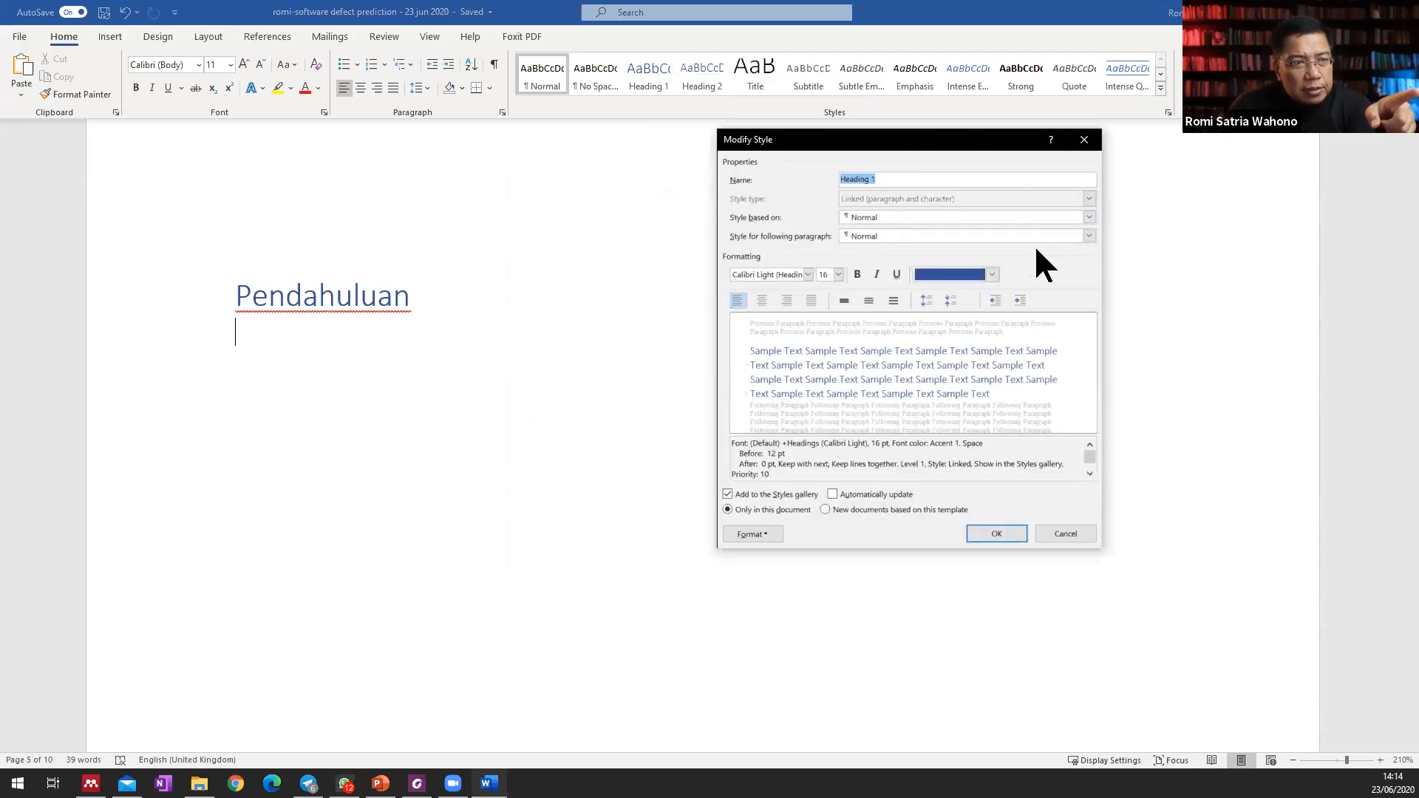
{"action": "left_click", "coordinate": [993, 274]}
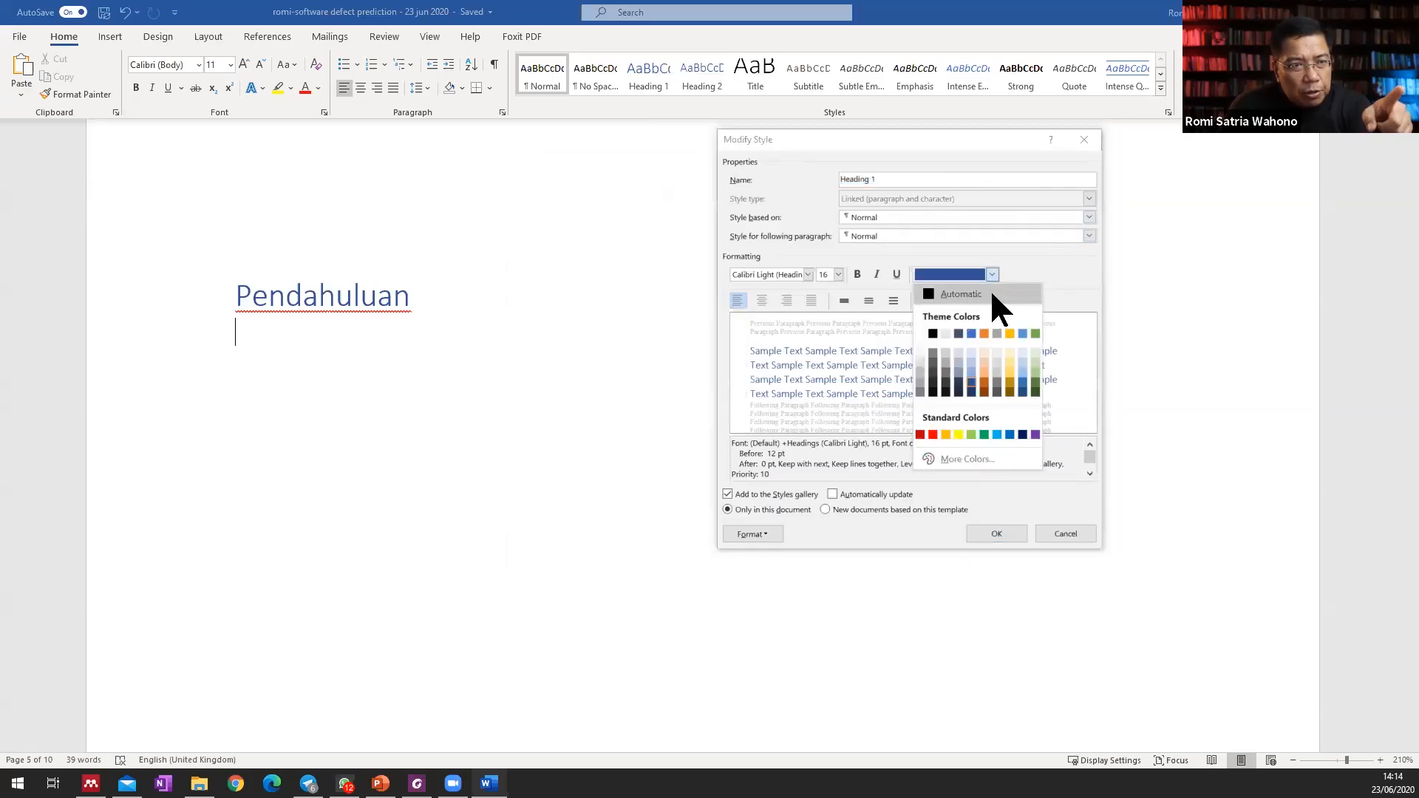
{"action": "left_click", "coordinate": [992, 294]}
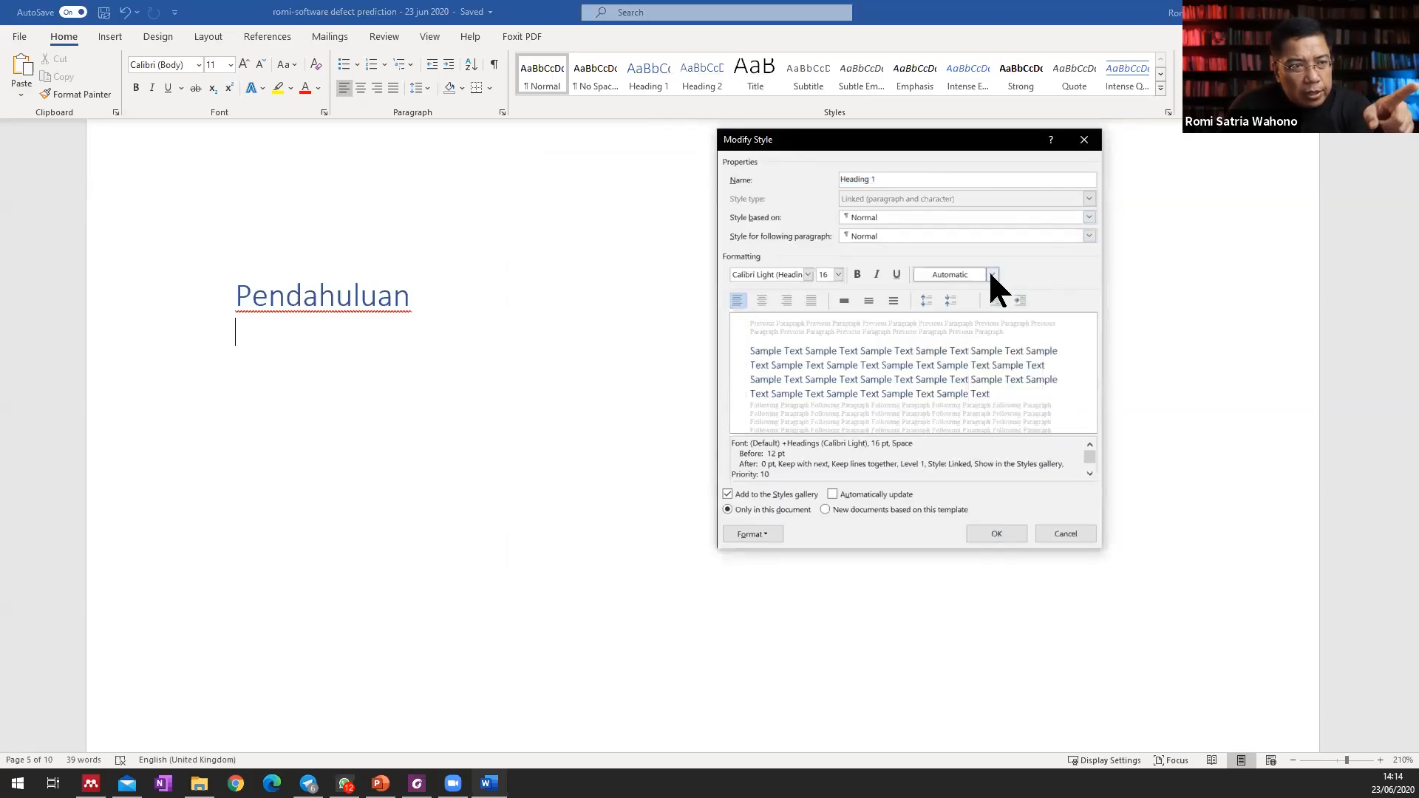
{"action": "left_click", "coordinate": [808, 274]}
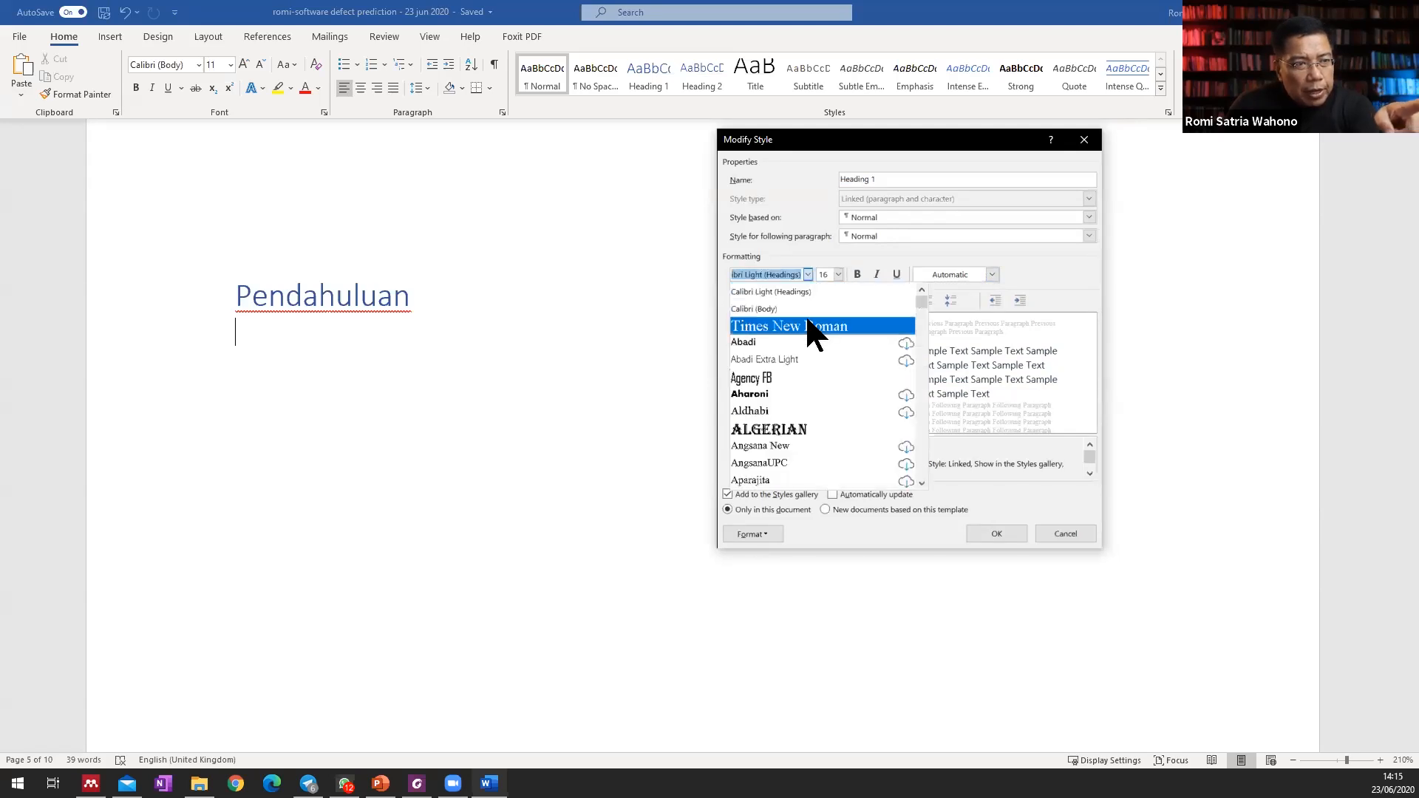
{"action": "left_click", "coordinate": [808, 325]}
{"action": "left_click", "coordinate": [838, 275]}
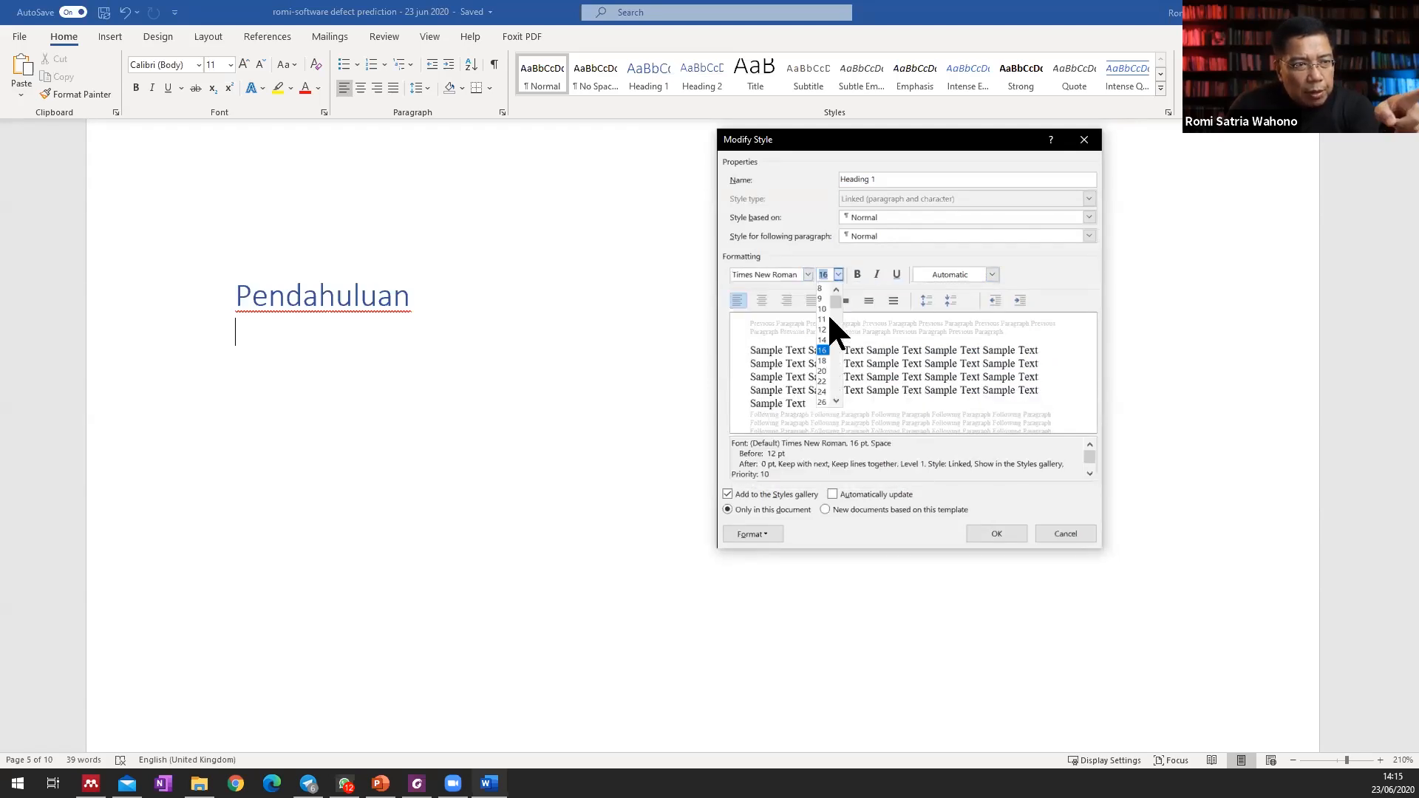
{"action": "scroll", "coordinate": [829, 318], "scroll_direction": "down", "scroll_amount": 1}
{"action": "left_click", "coordinate": [816, 368]}
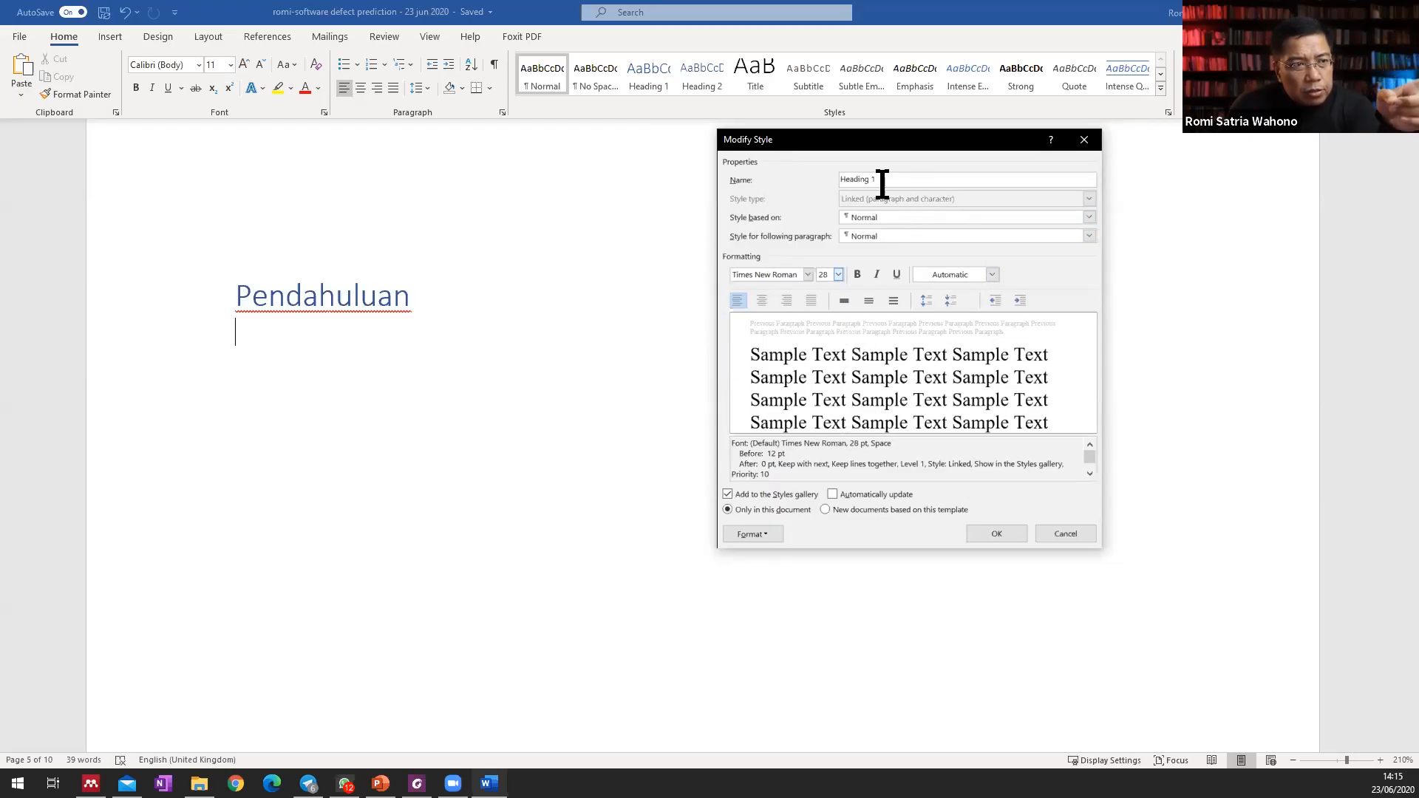
{"action": "left_click", "coordinate": [1088, 536]}
Modify the Heading 1 style to use Times New Roman at 28 pt with the Automatic font colour.
{"action": "left_click", "coordinate": [270, 297]}
{"action": "left_click", "coordinate": [244, 299]}
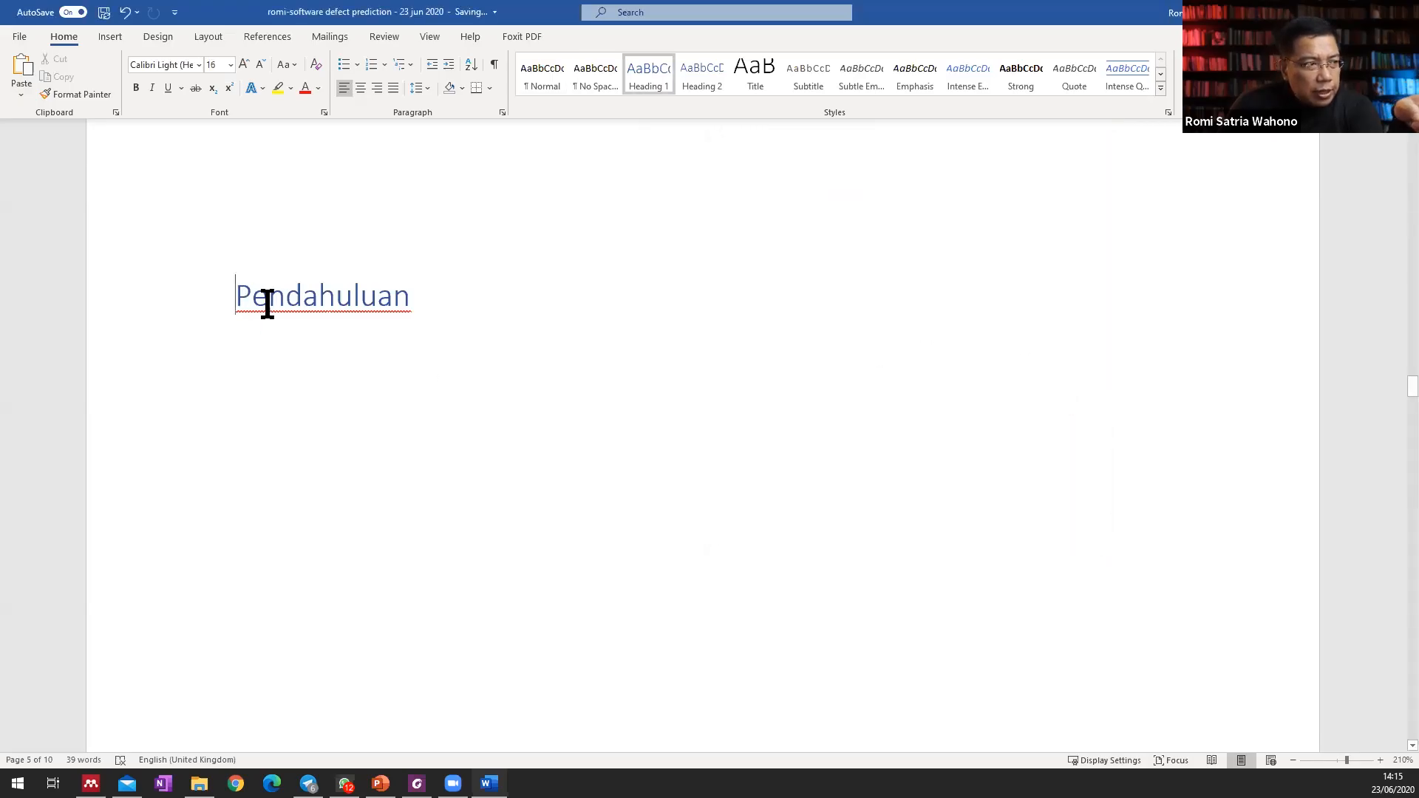
{"action": "right_click", "coordinate": [647, 68]}
{"action": "left_click", "coordinate": [695, 104]}
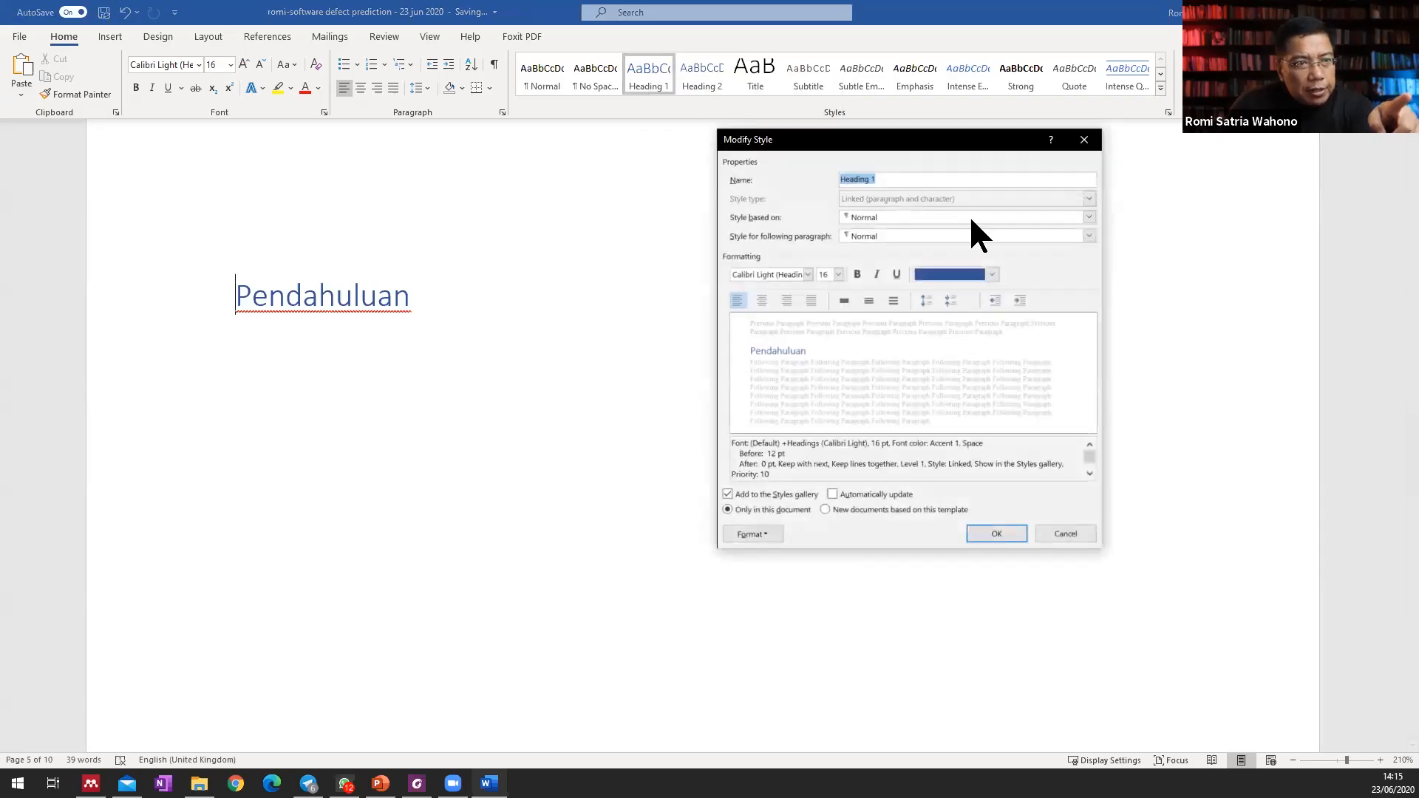
{"action": "left_click", "coordinate": [992, 275]}
{"action": "left_click", "coordinate": [981, 295]}
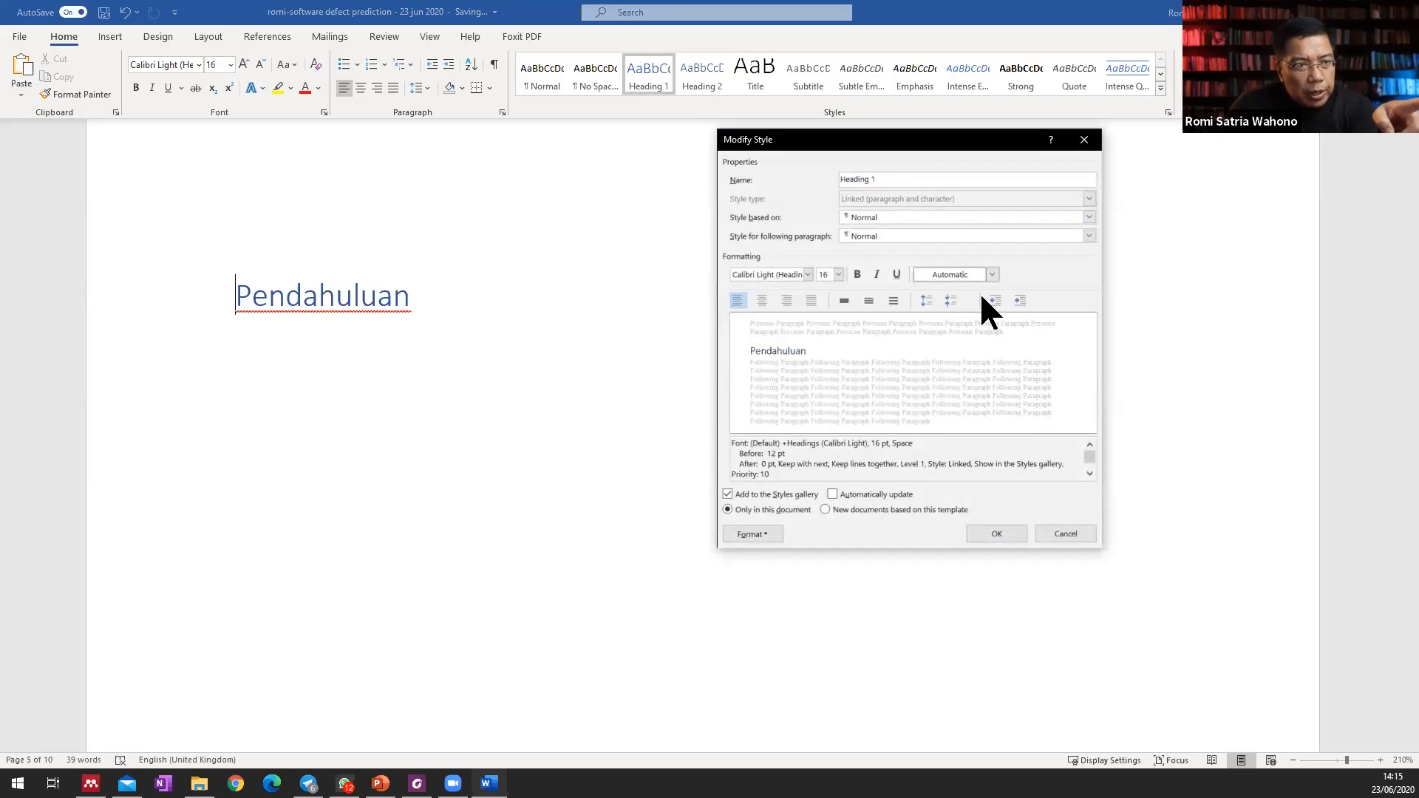
{"action": "left_click", "coordinate": [838, 274]}
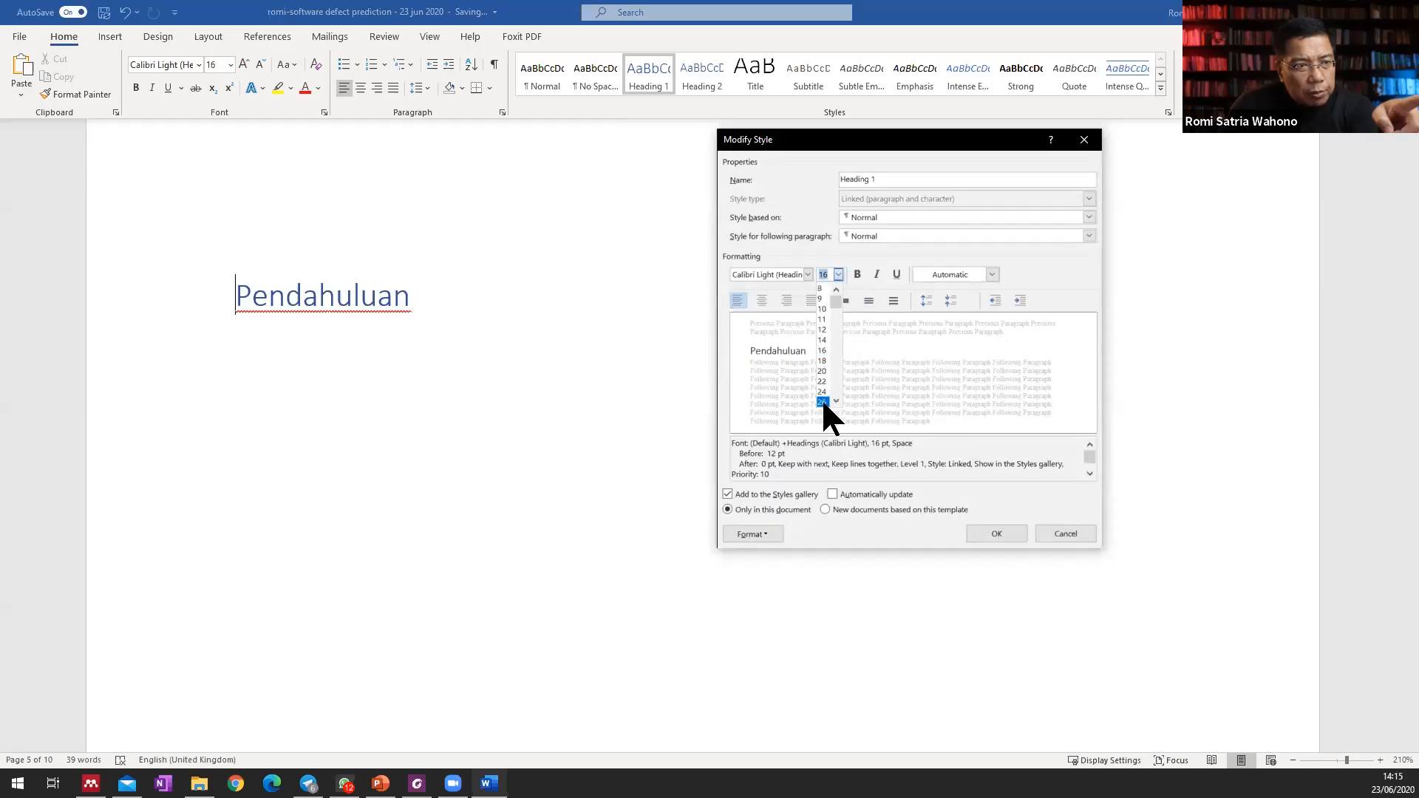
{"action": "scroll", "coordinate": [833, 400], "scroll_direction": "down", "scroll_amount": 1}
{"action": "left_click", "coordinate": [823, 398]}
{"action": "left_click", "coordinate": [808, 274]}
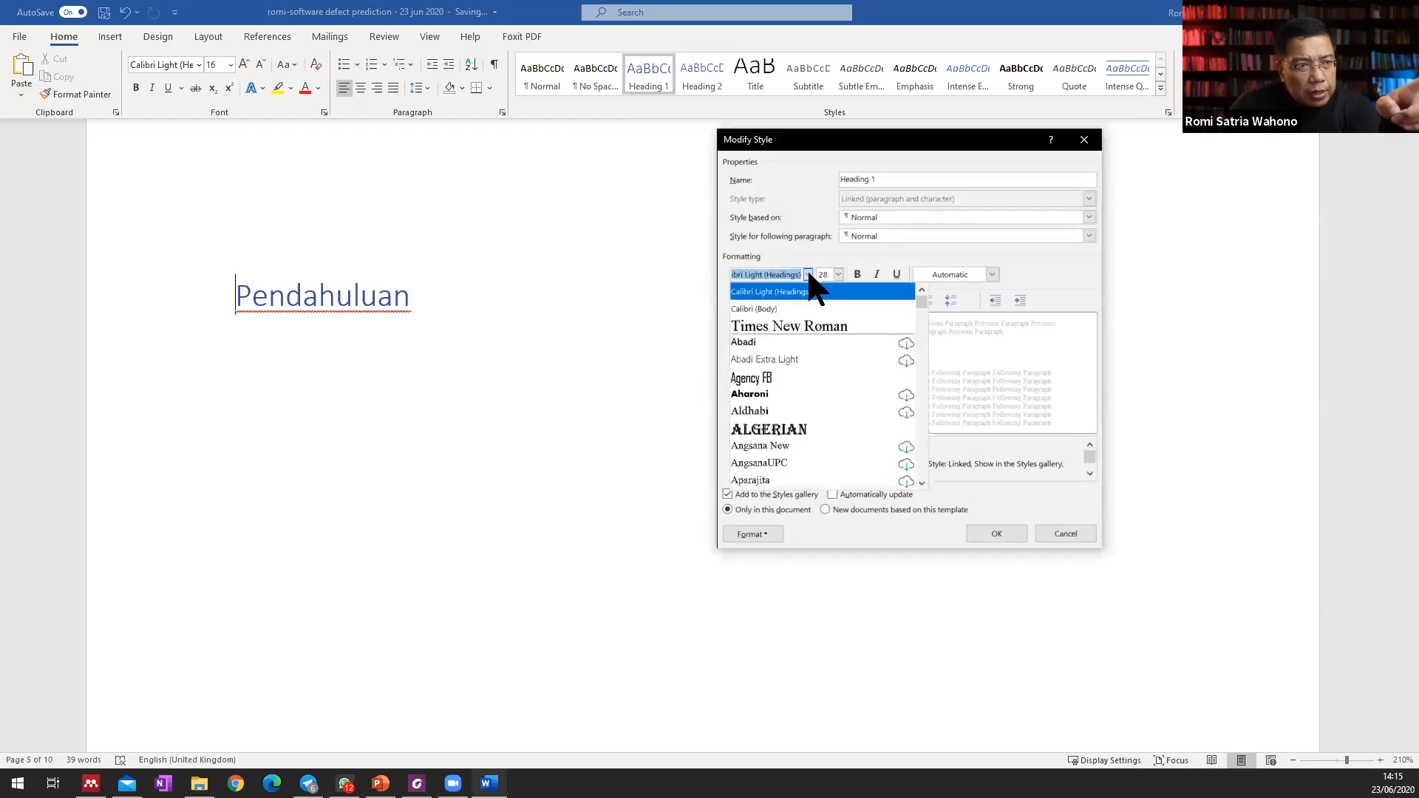
{"action": "left_click", "coordinate": [798, 326]}
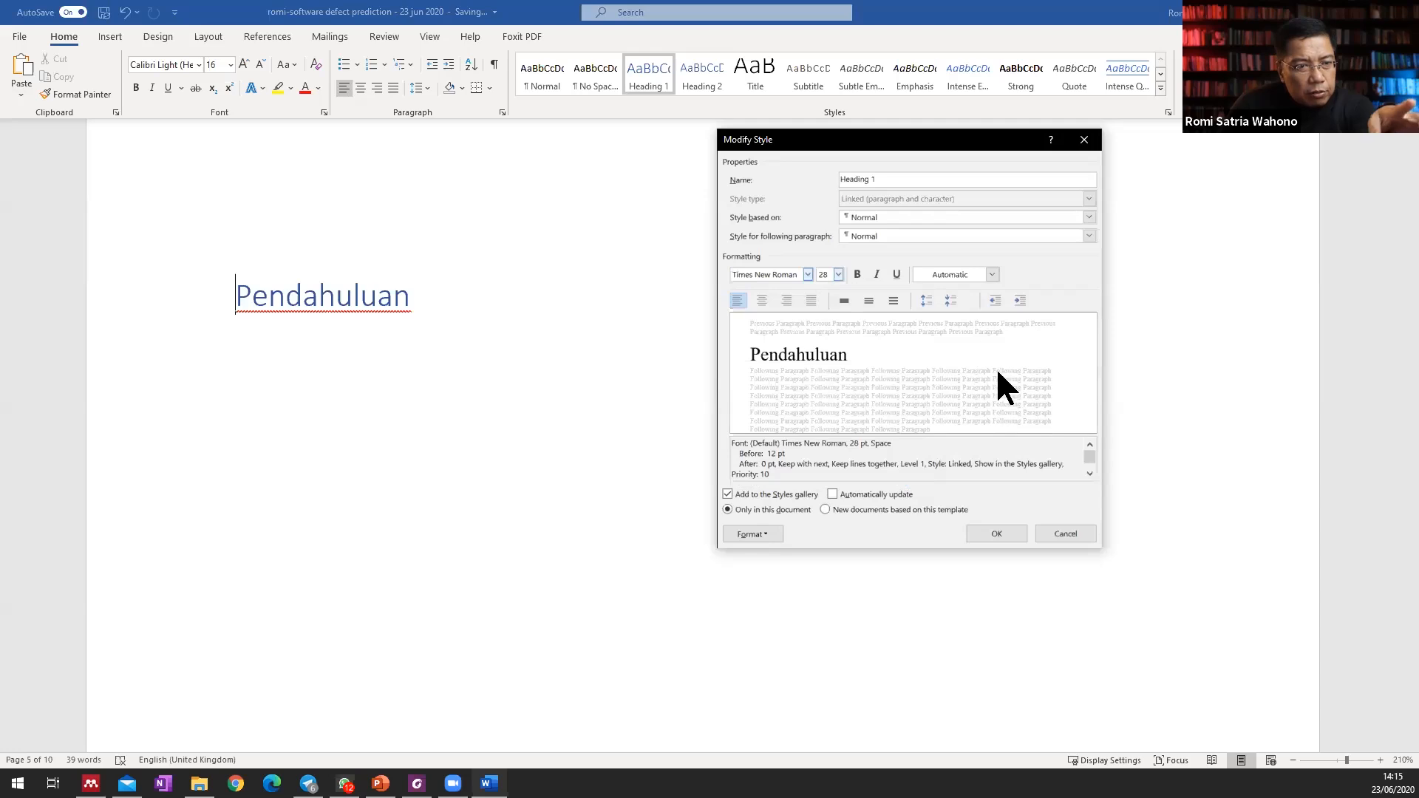
{"action": "left_click", "coordinate": [999, 532]}
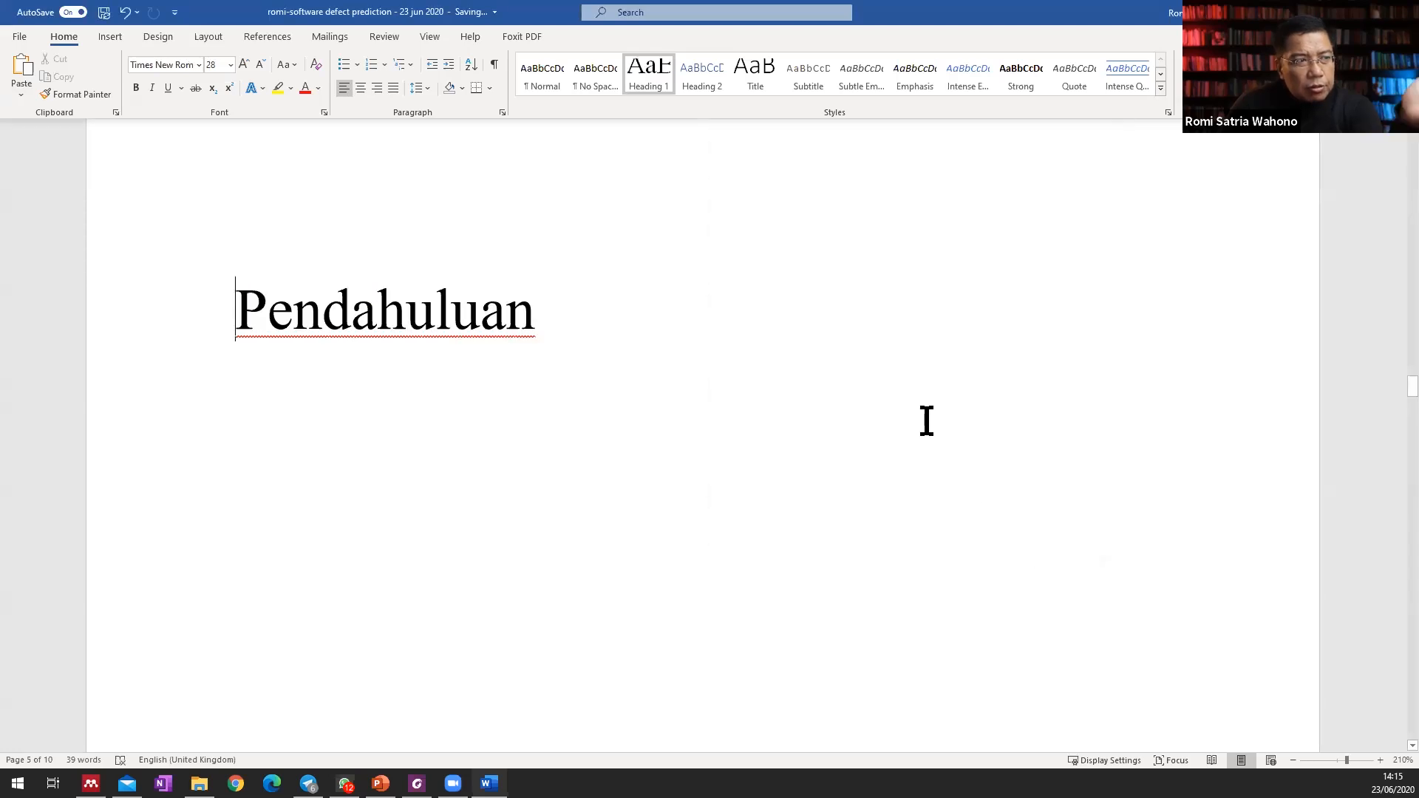
Apply the Heading 1 style to the "Tinjauan Pustaka" chapter title.
{"action": "scroll", "coordinate": [670, 308], "scroll_direction": "down", "scroll_amount": 10}
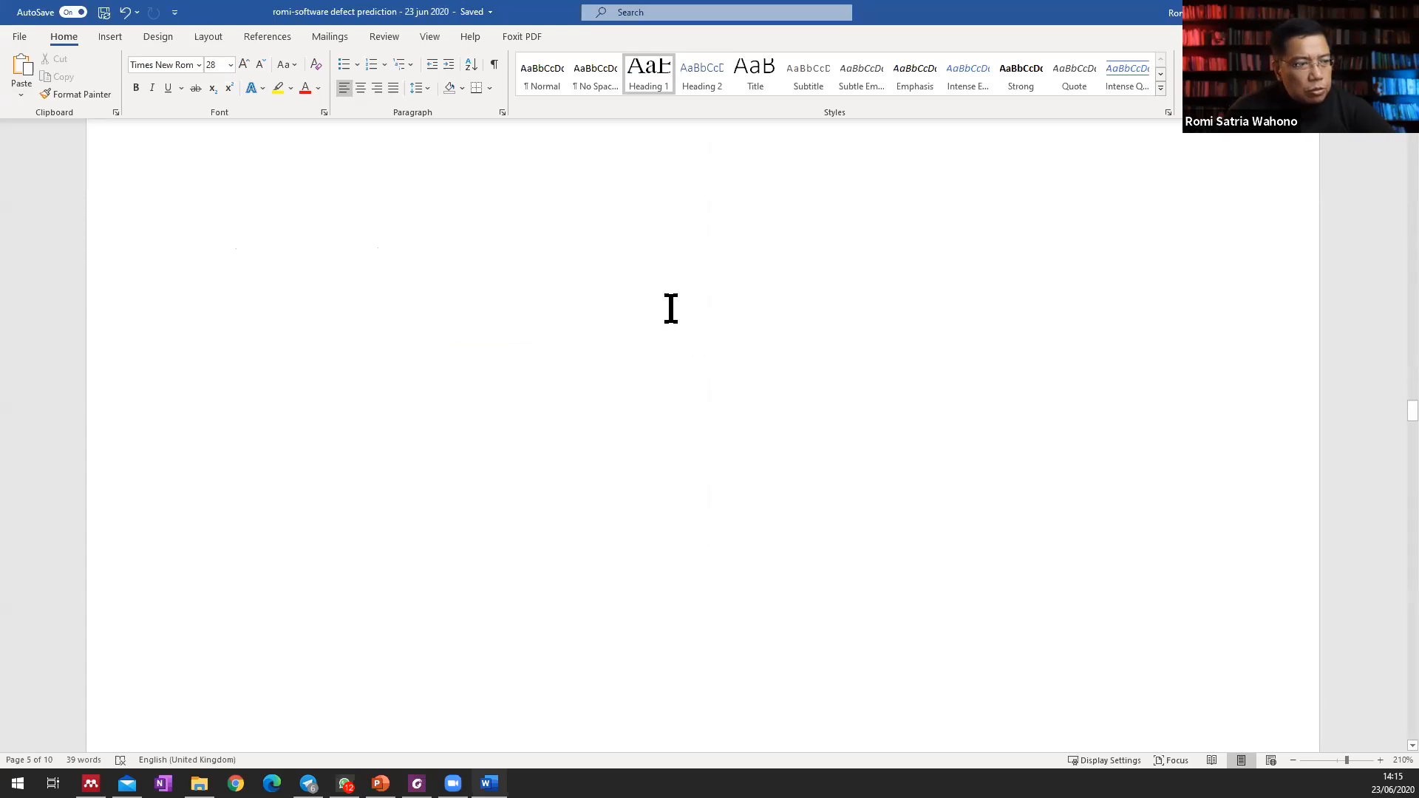
{"action": "scroll", "coordinate": [670, 308], "scroll_direction": "down", "scroll_amount": 5}
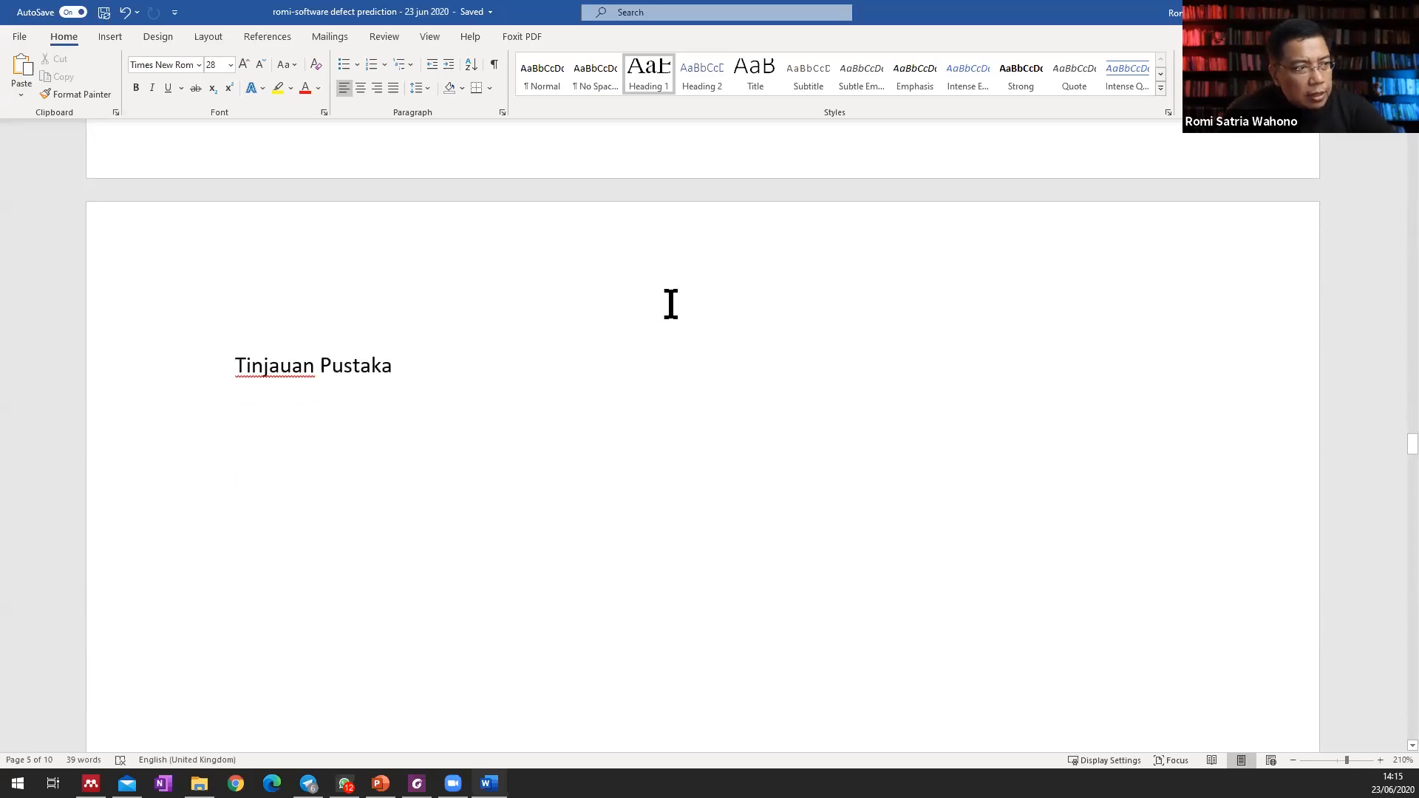
{"action": "left_click", "coordinate": [233, 365]}
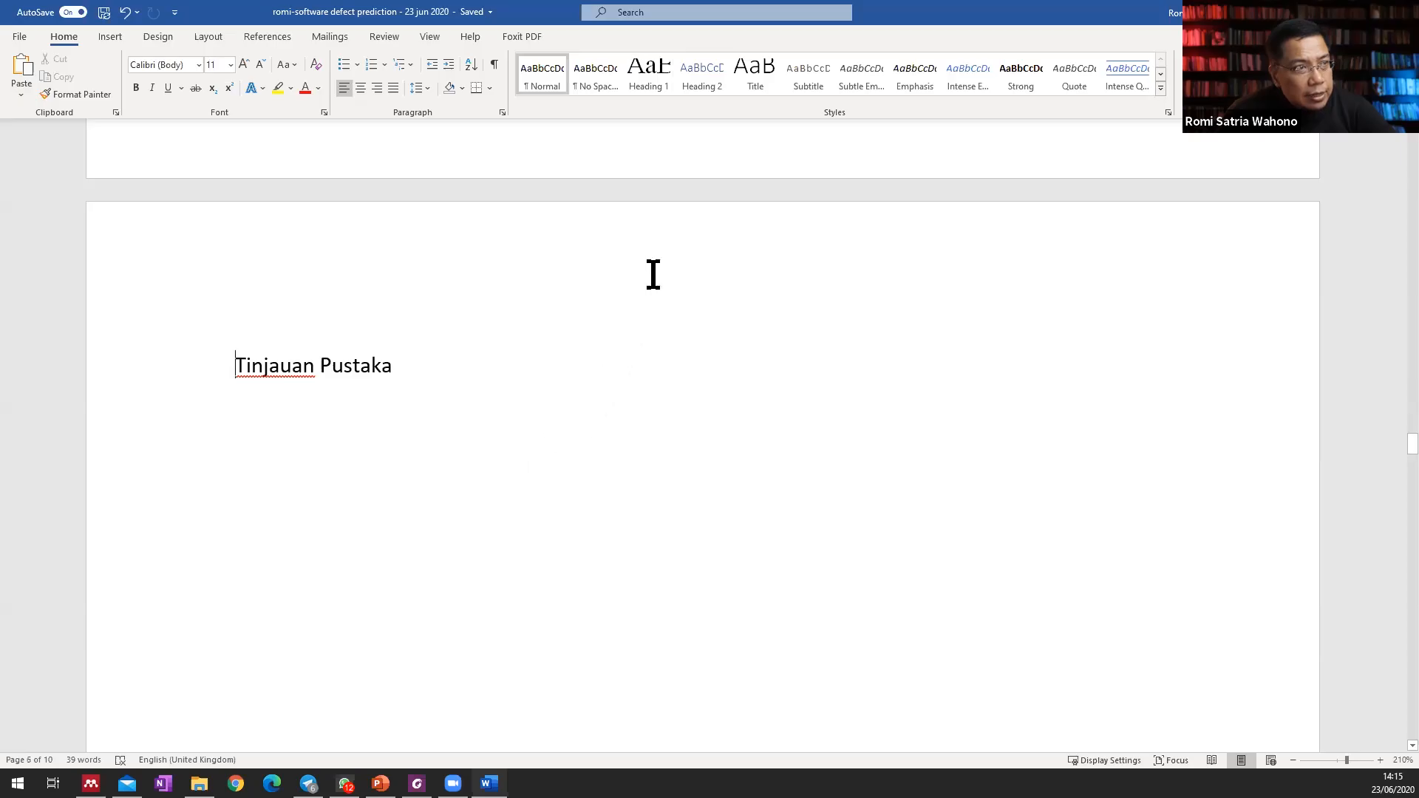
{"action": "left_click", "coordinate": [662, 87]}
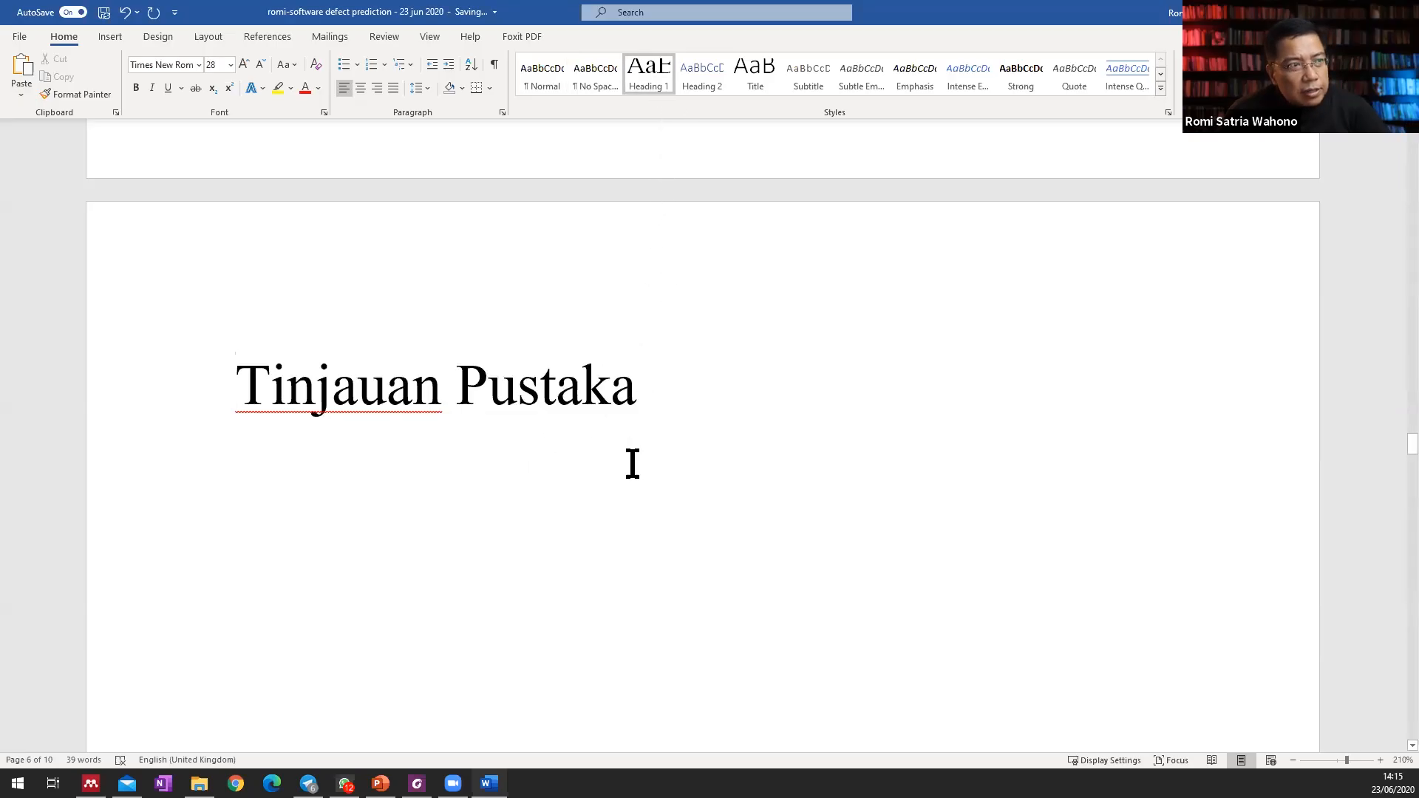
Update the table of contents field below "Daftar Isi" and deselect it.
{"action": "scroll", "coordinate": [632, 464], "scroll_direction": "up", "scroll_amount": 5}
{"action": "scroll", "coordinate": [632, 463], "scroll_direction": "up", "scroll_amount": 20}
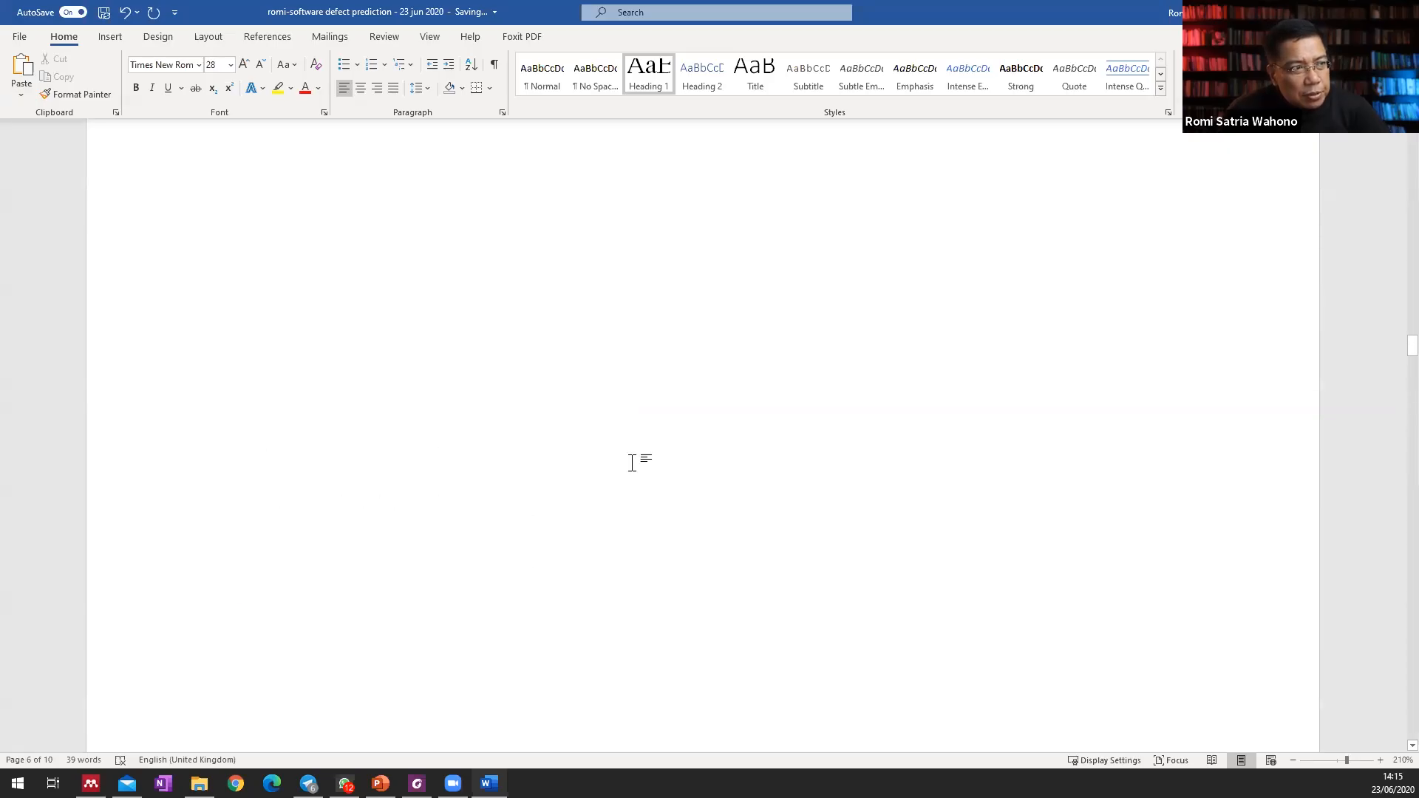
{"action": "scroll", "coordinate": [632, 464], "scroll_direction": "up", "scroll_amount": 10}
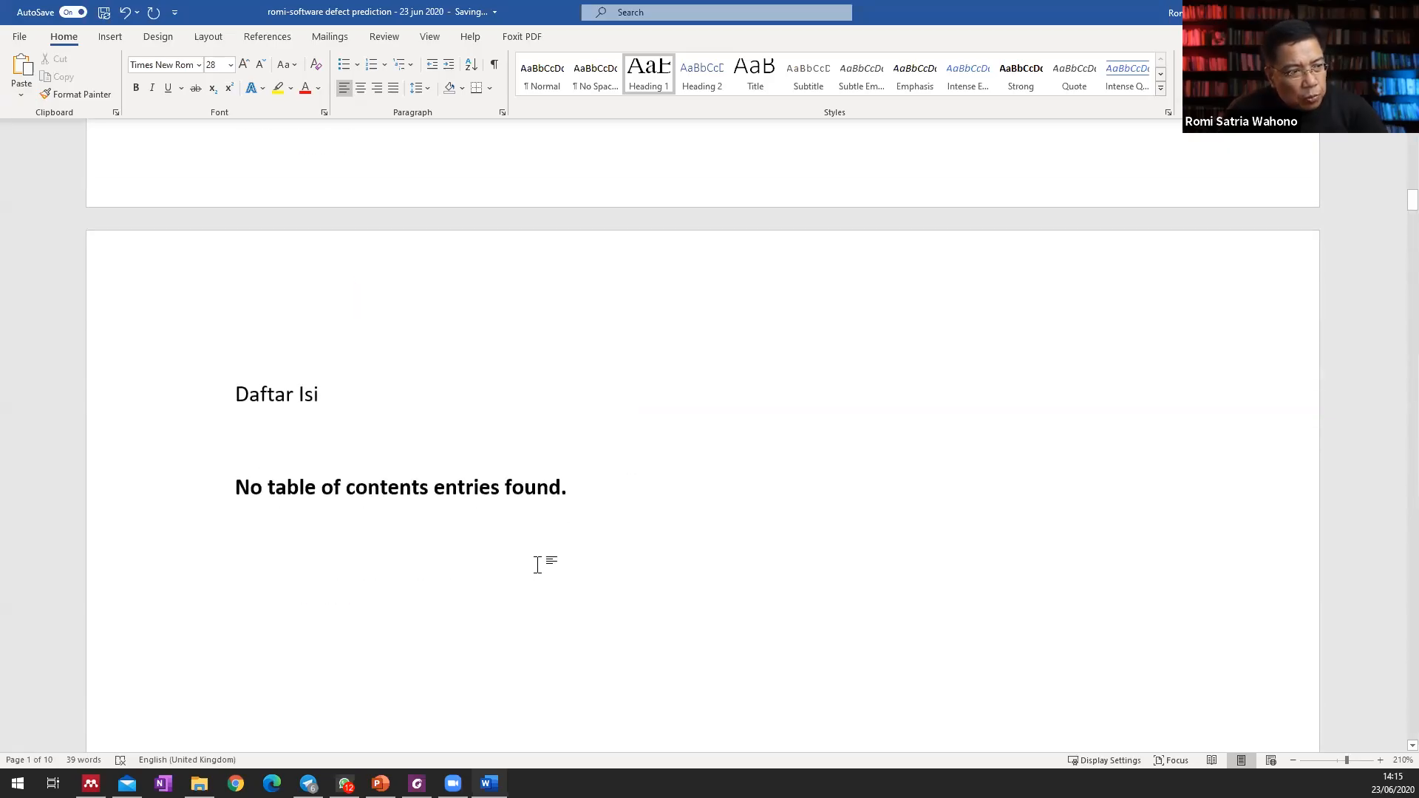
{"action": "left_click", "coordinate": [319, 414]}
{"action": "right_click", "coordinate": [320, 413]}
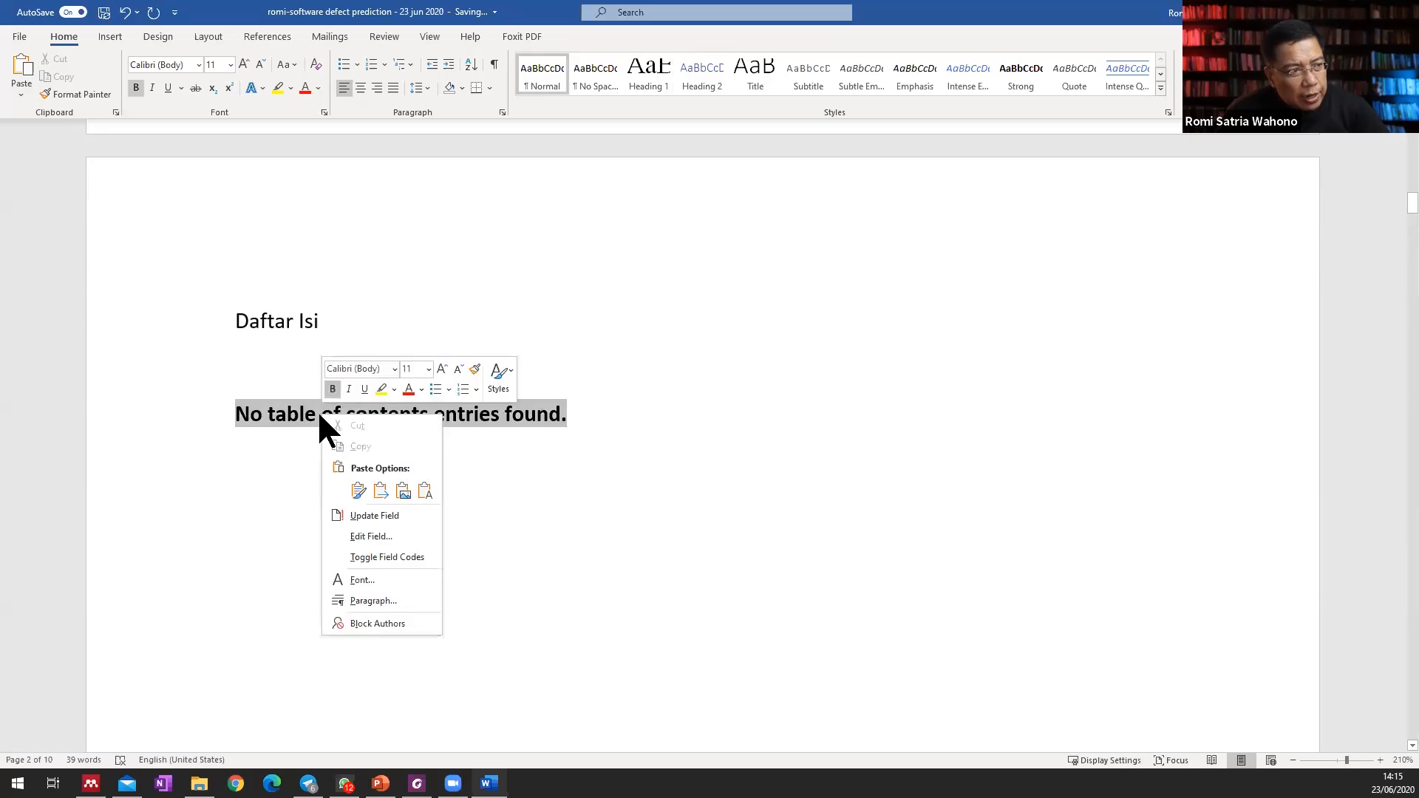
{"action": "left_click", "coordinate": [408, 517]}
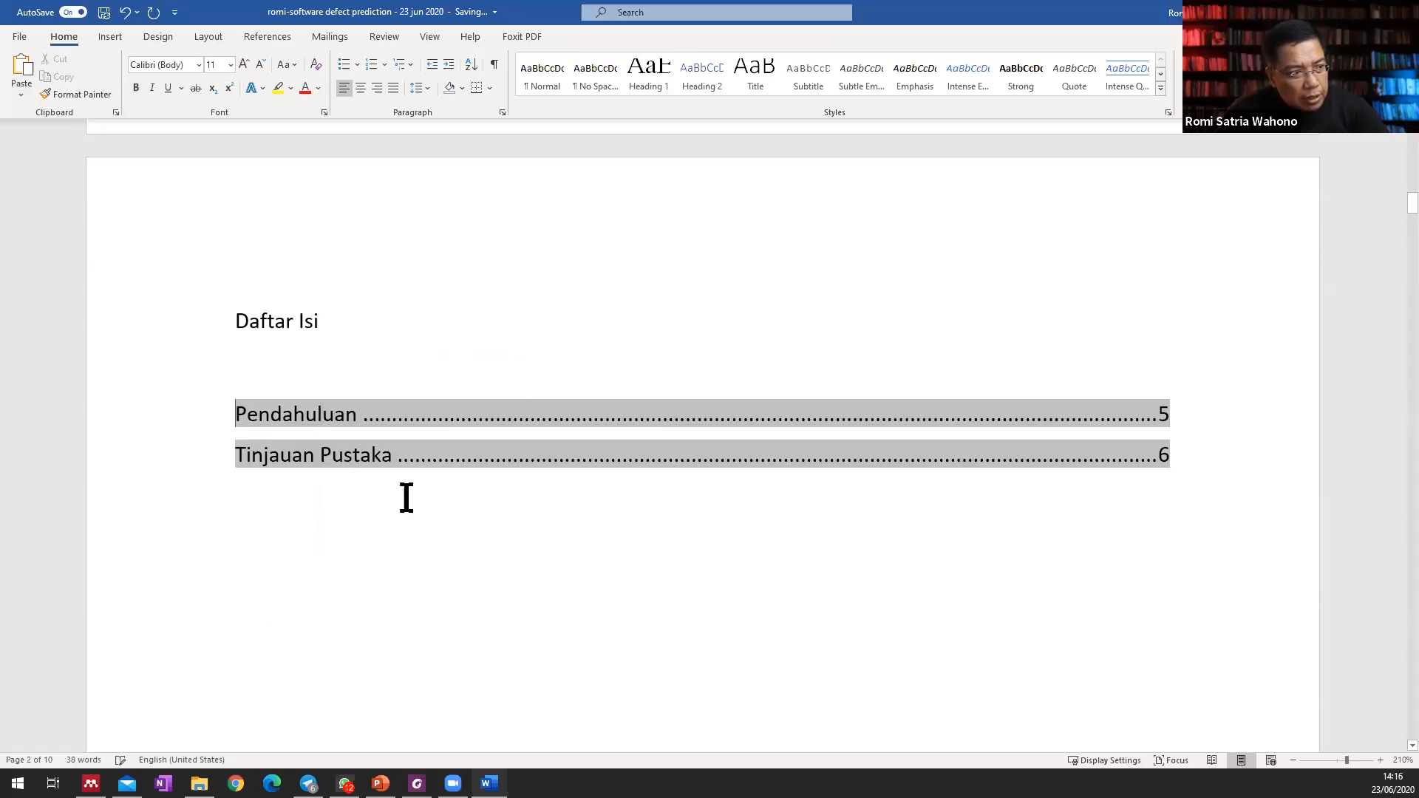
{"action": "left_click", "coordinate": [407, 392]}
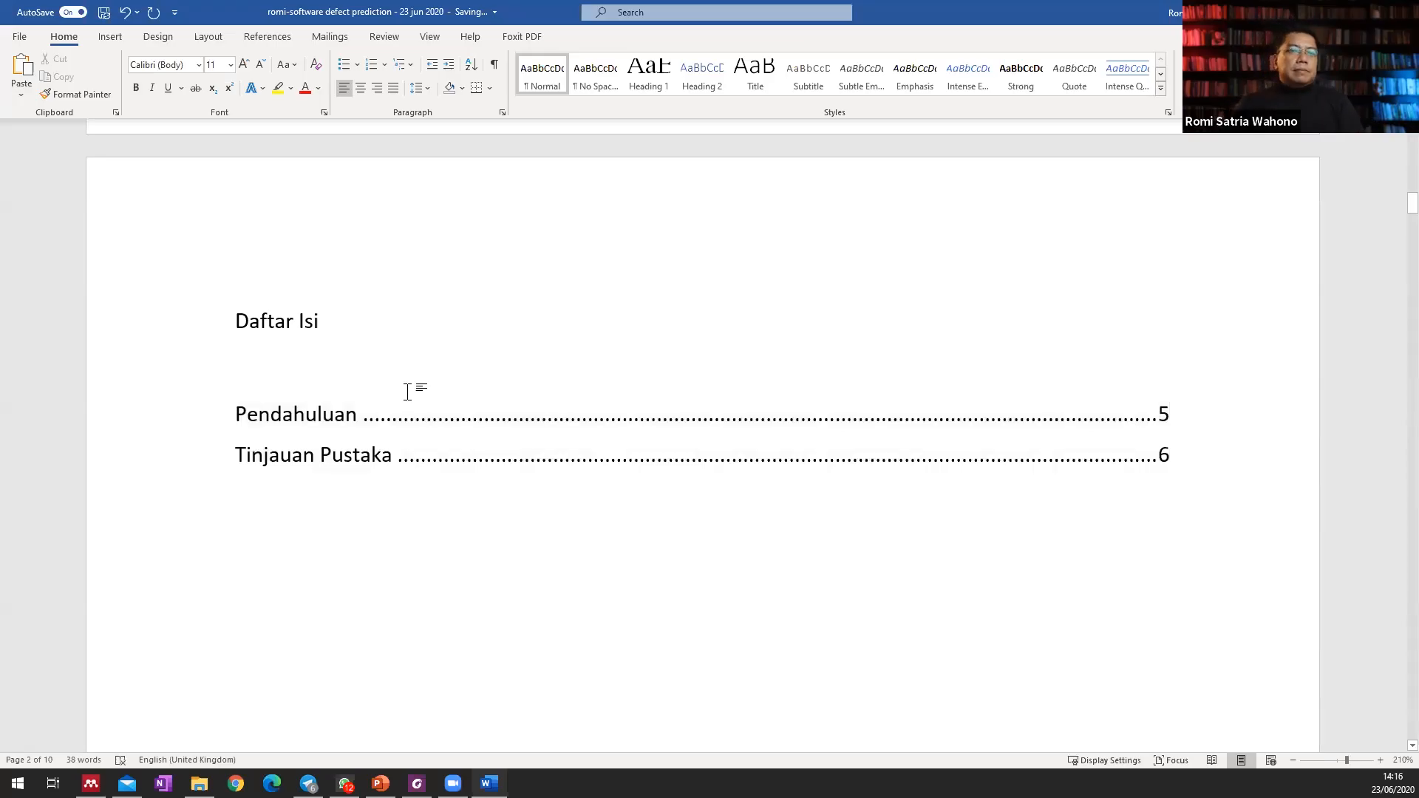
Go to the "Pendahuluan" title and apply the heading-linked multilevel numbering 1 Heading 1, 1.1 Heading 2, 1.1.1 Heading 3.
{"action": "left_click", "coordinate": [636, 414], "text": "ctrl"}
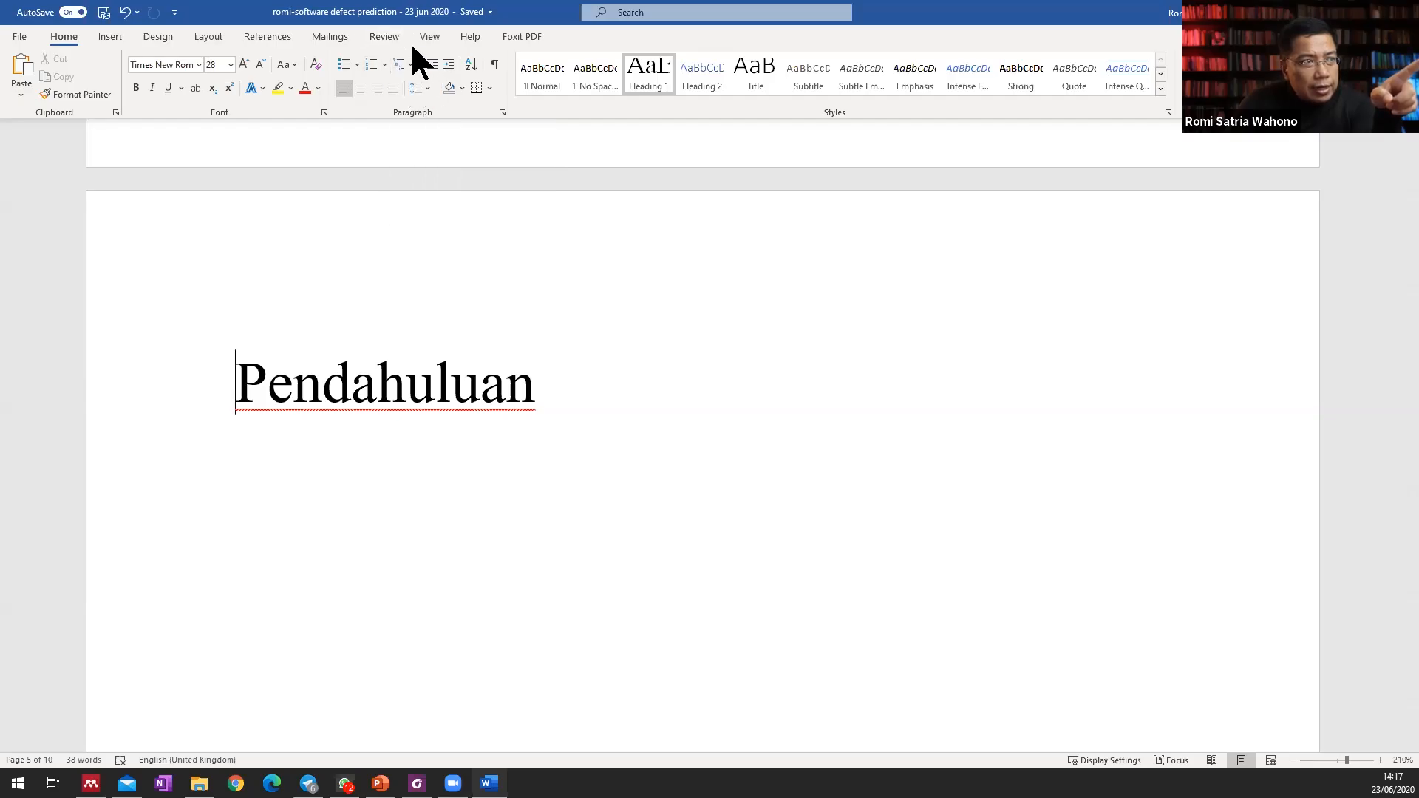
{"action": "left_click", "coordinate": [413, 65]}
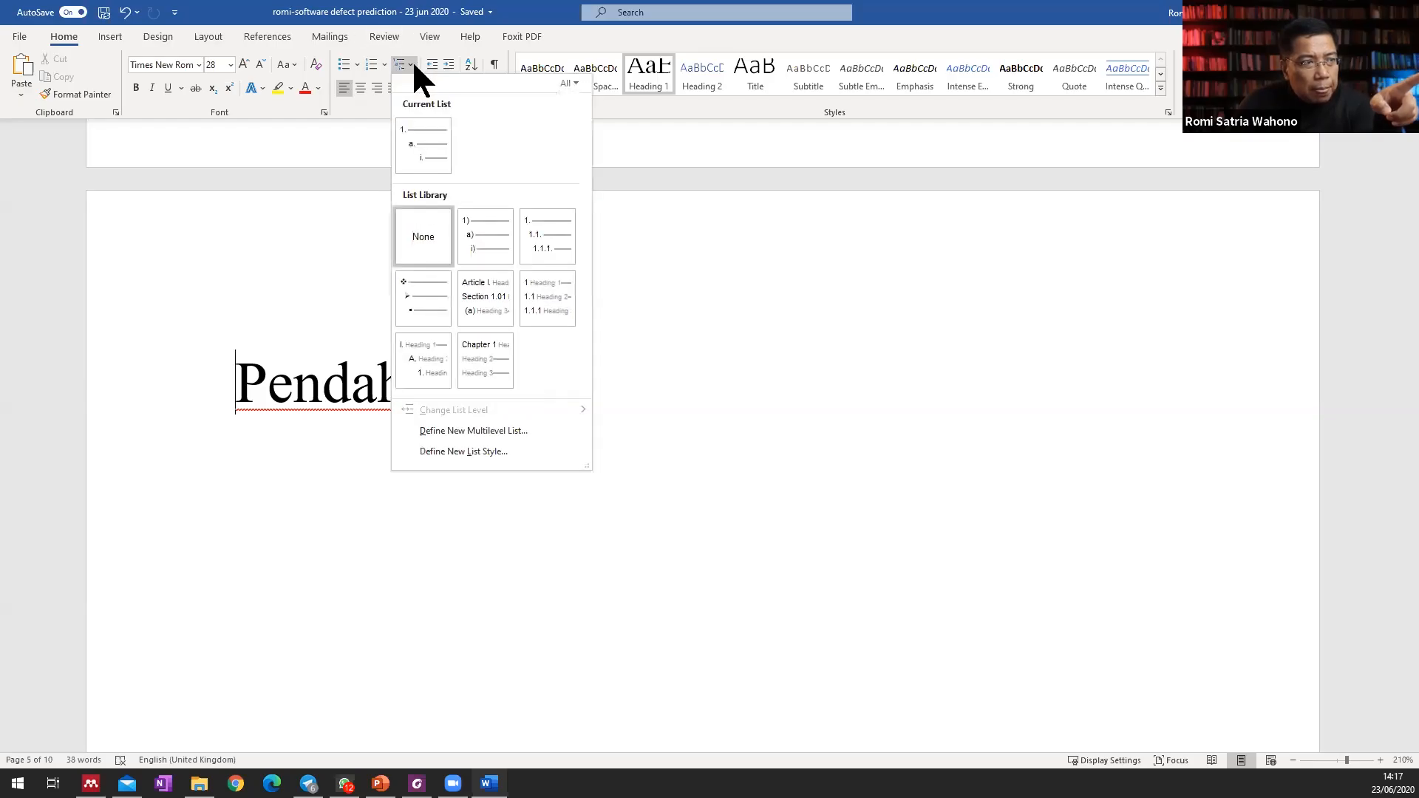
{"action": "mouse_move", "coordinate": [569, 318]}
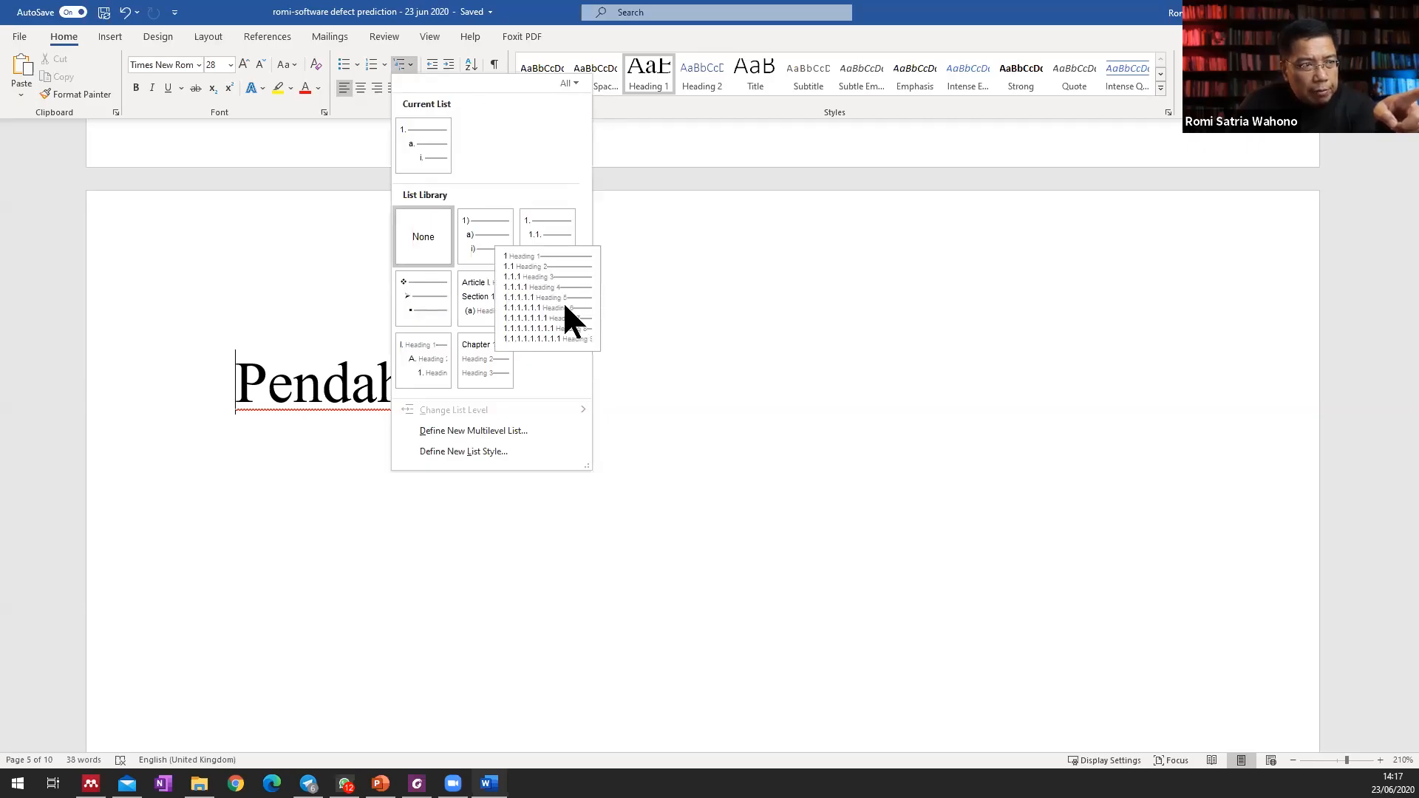
{"action": "left_click", "coordinate": [798, 365]}
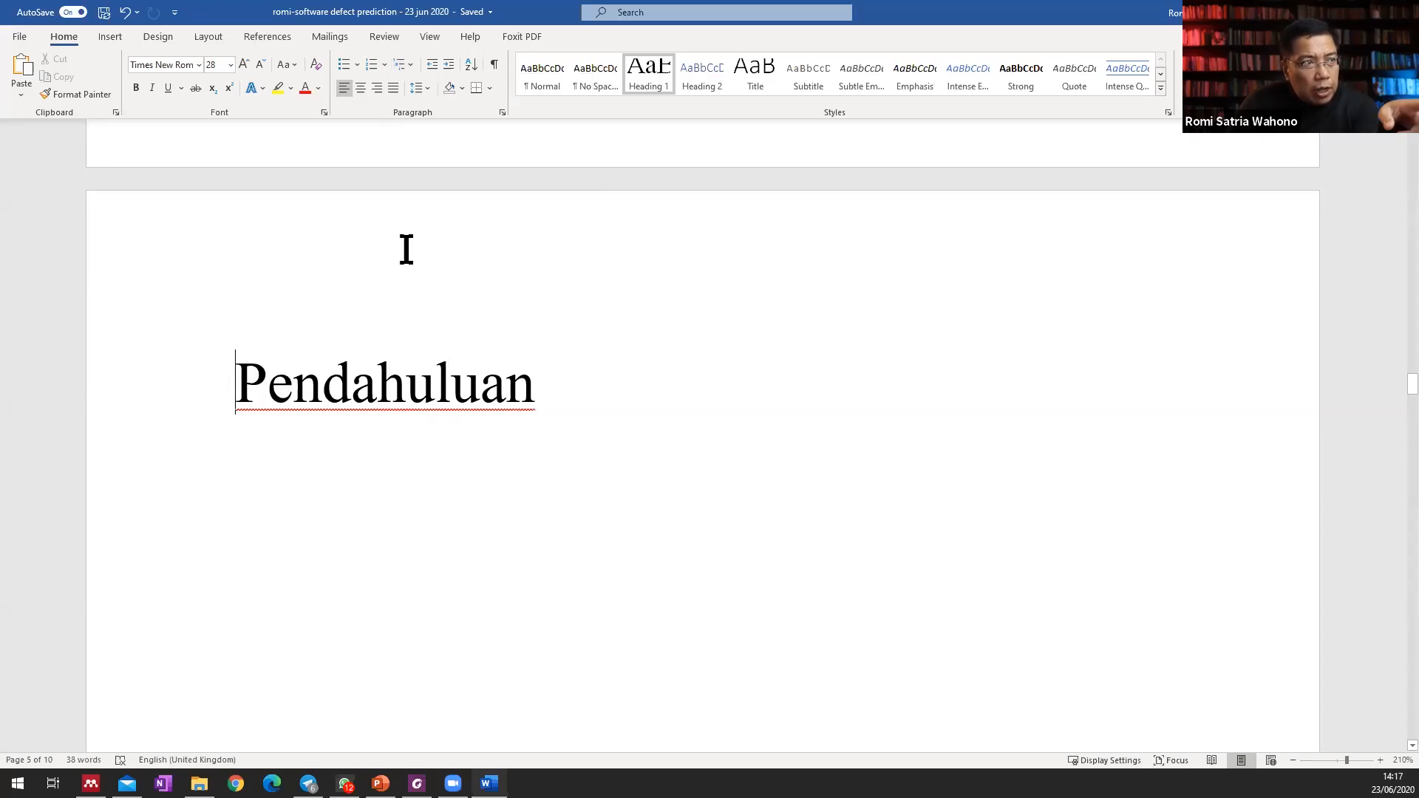
{"action": "left_click", "coordinate": [411, 64]}
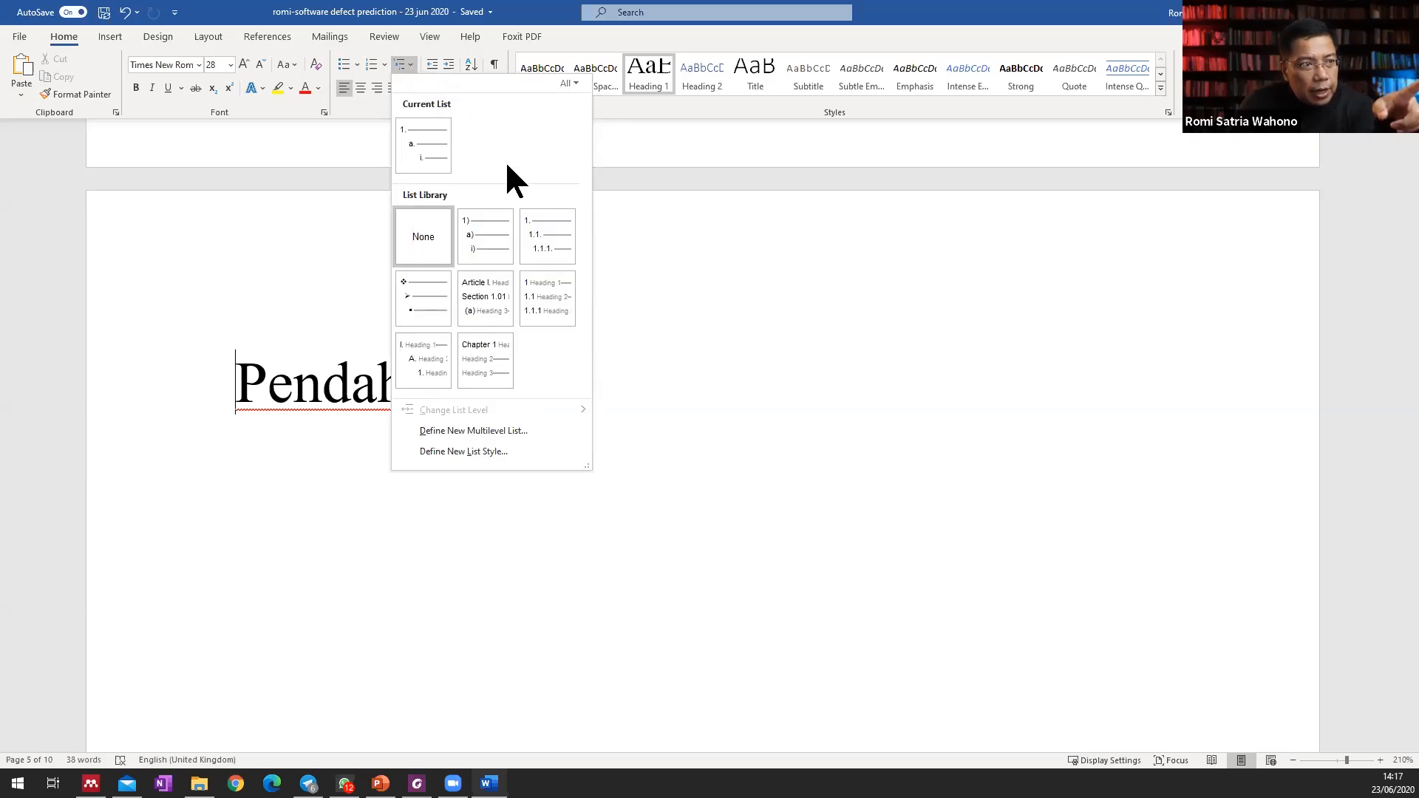
{"action": "mouse_move", "coordinate": [547, 299]}
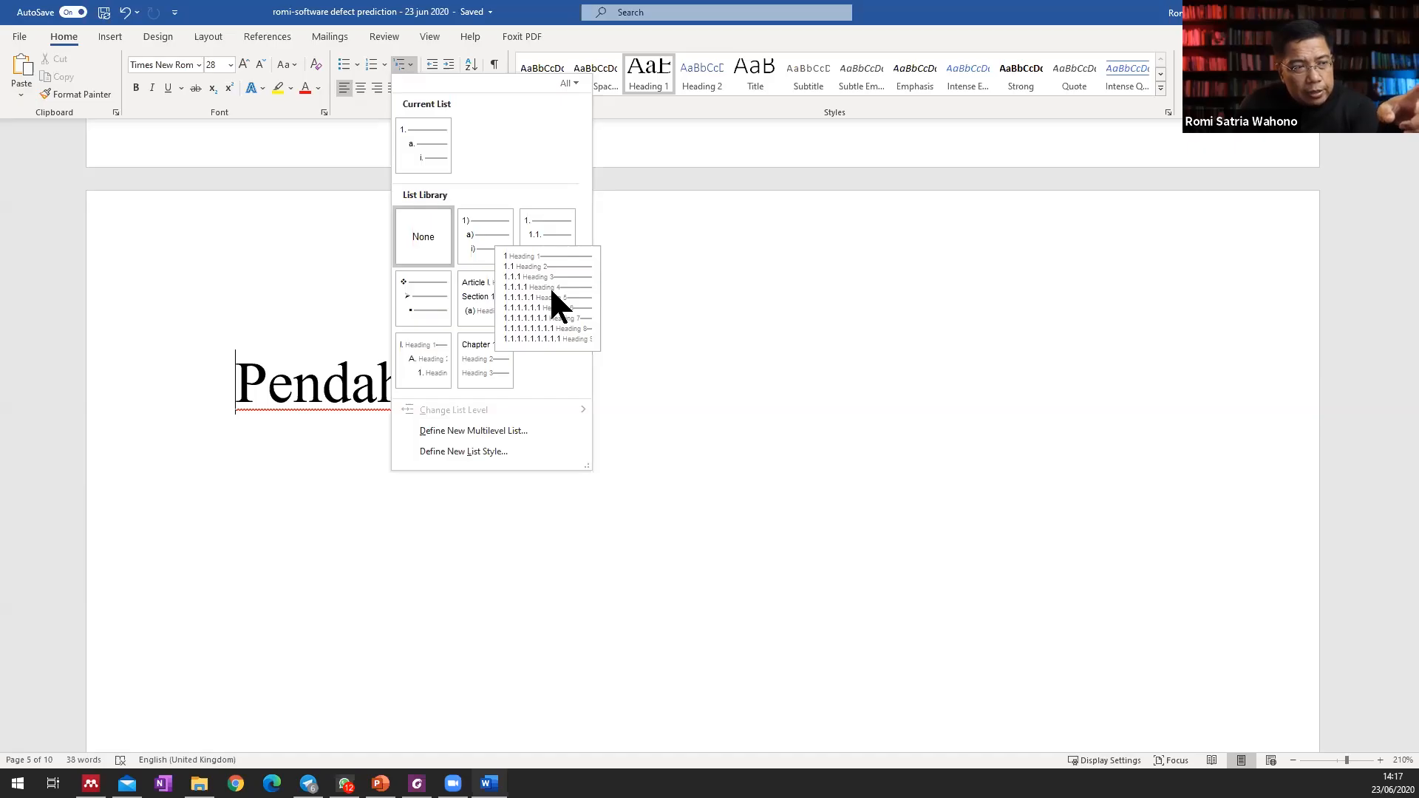
{"action": "left_click", "coordinate": [551, 289]}
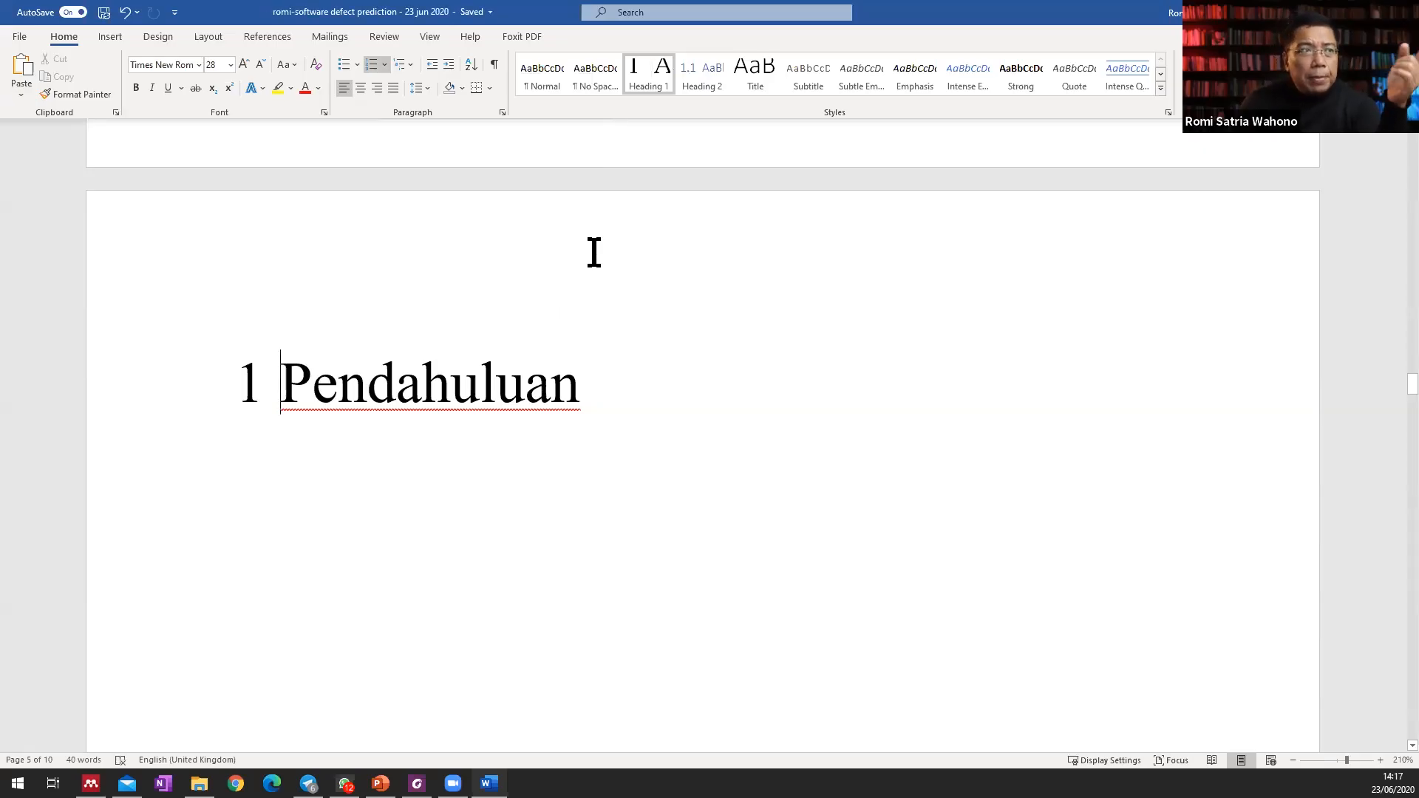
Define a new multilevel list whose level 1 number format puts "Bab" before the number, giving "Bab 1" for Heading 1.
{"action": "left_click", "coordinate": [411, 65]}
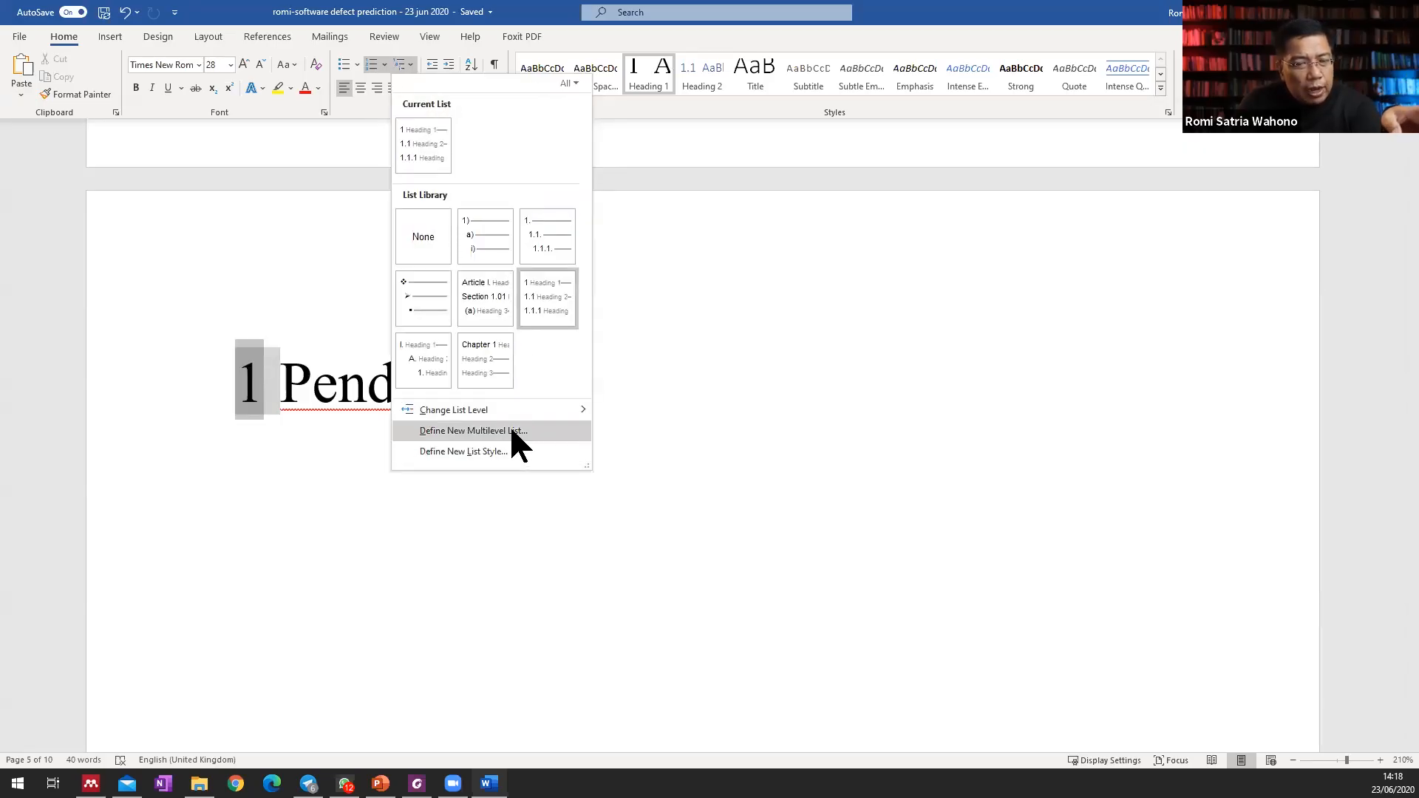
{"action": "left_click", "coordinate": [473, 430]}
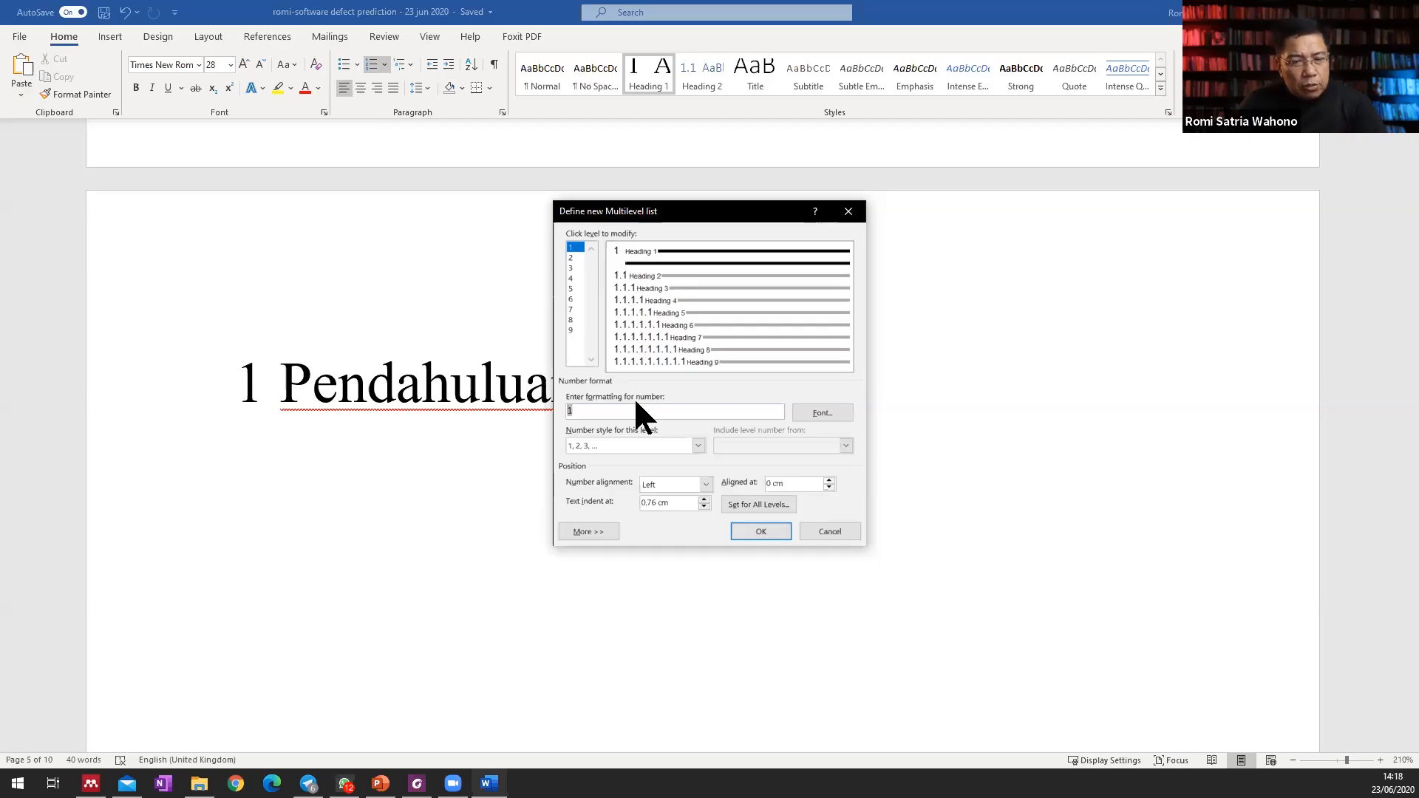
{"action": "type", "text": "Bab"}
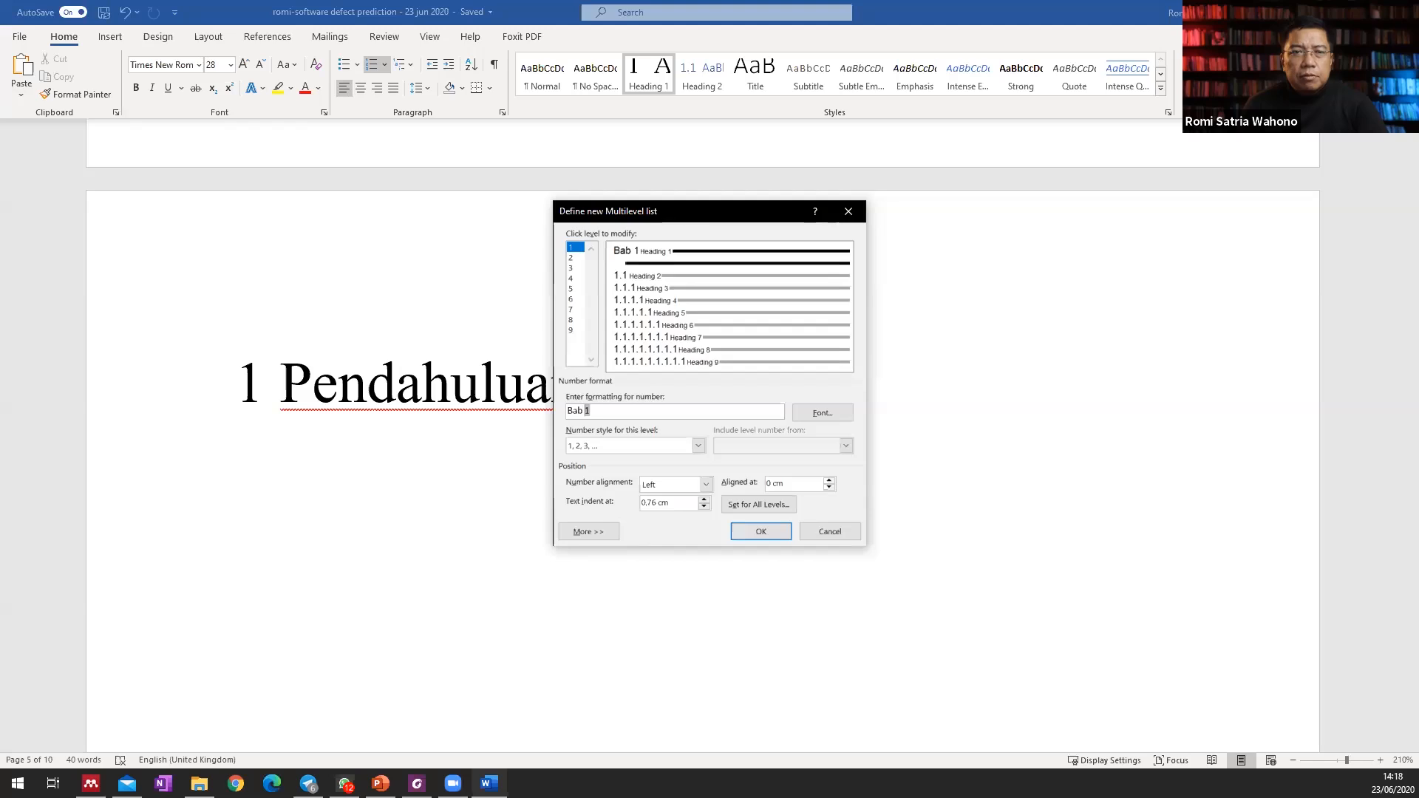
{"action": "left_click", "coordinate": [758, 530]}
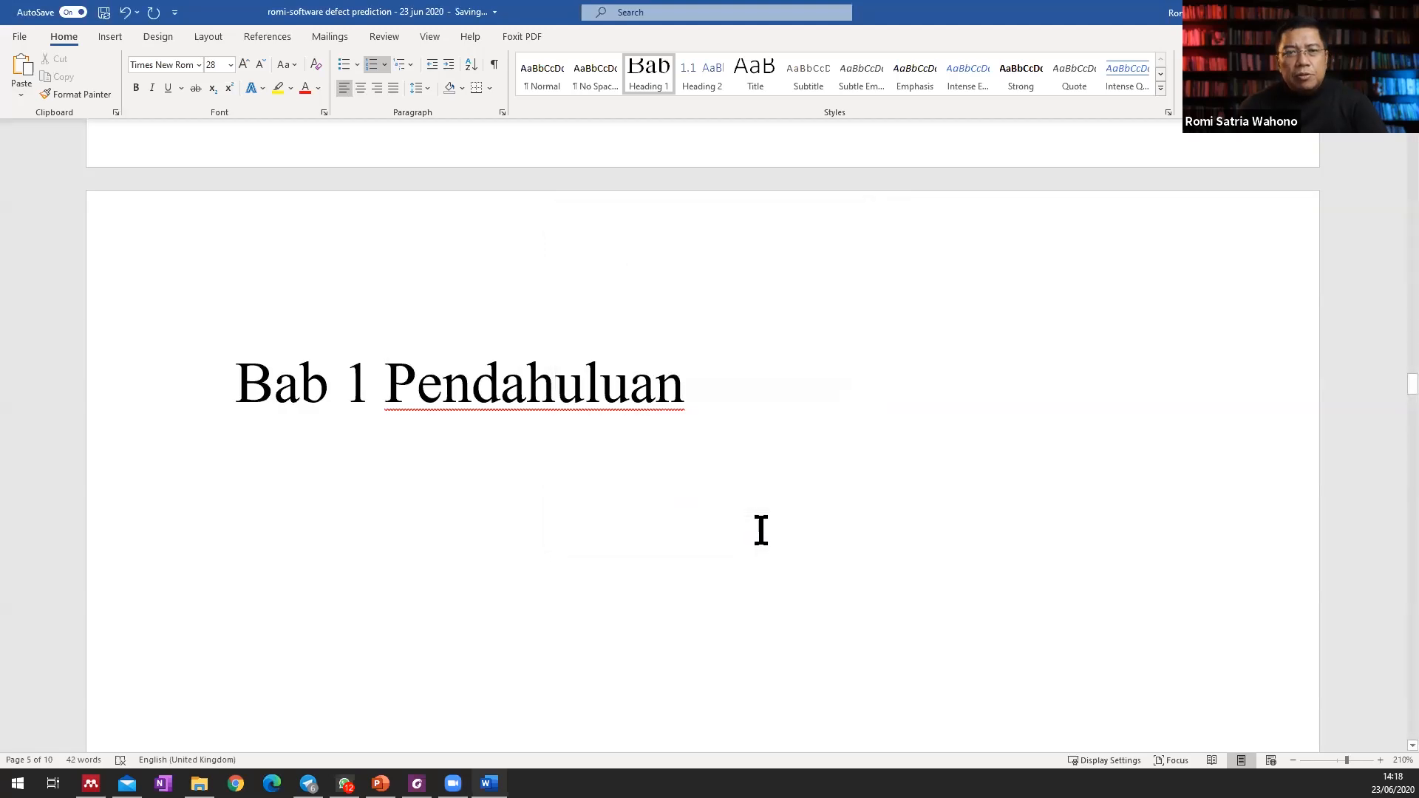
Apply the Heading 1 style to the "Metodologi Penelitian" chapter title.
{"action": "scroll", "coordinate": [762, 530], "scroll_direction": "down", "scroll_amount": 5}
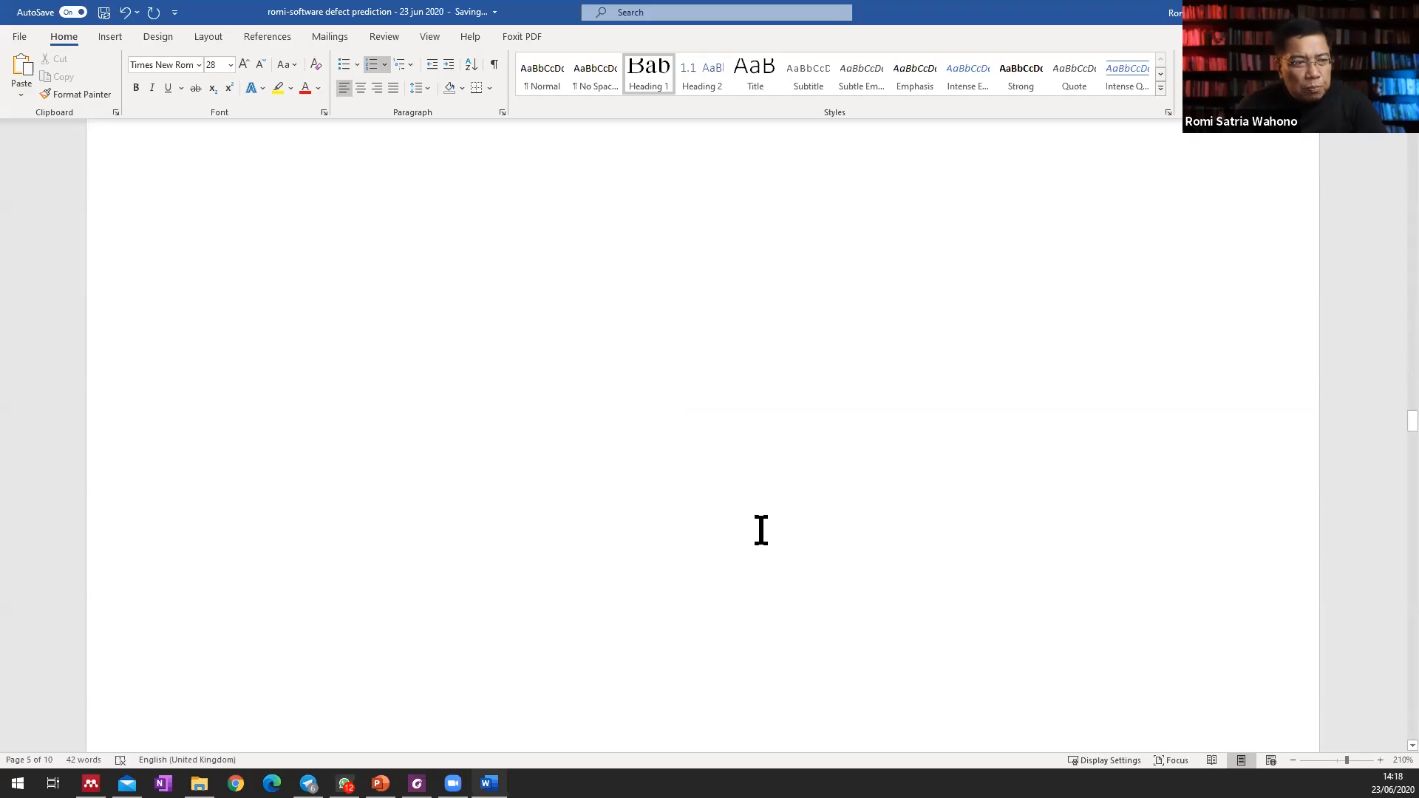
{"action": "scroll", "coordinate": [762, 526], "scroll_direction": "down", "scroll_amount": 5}
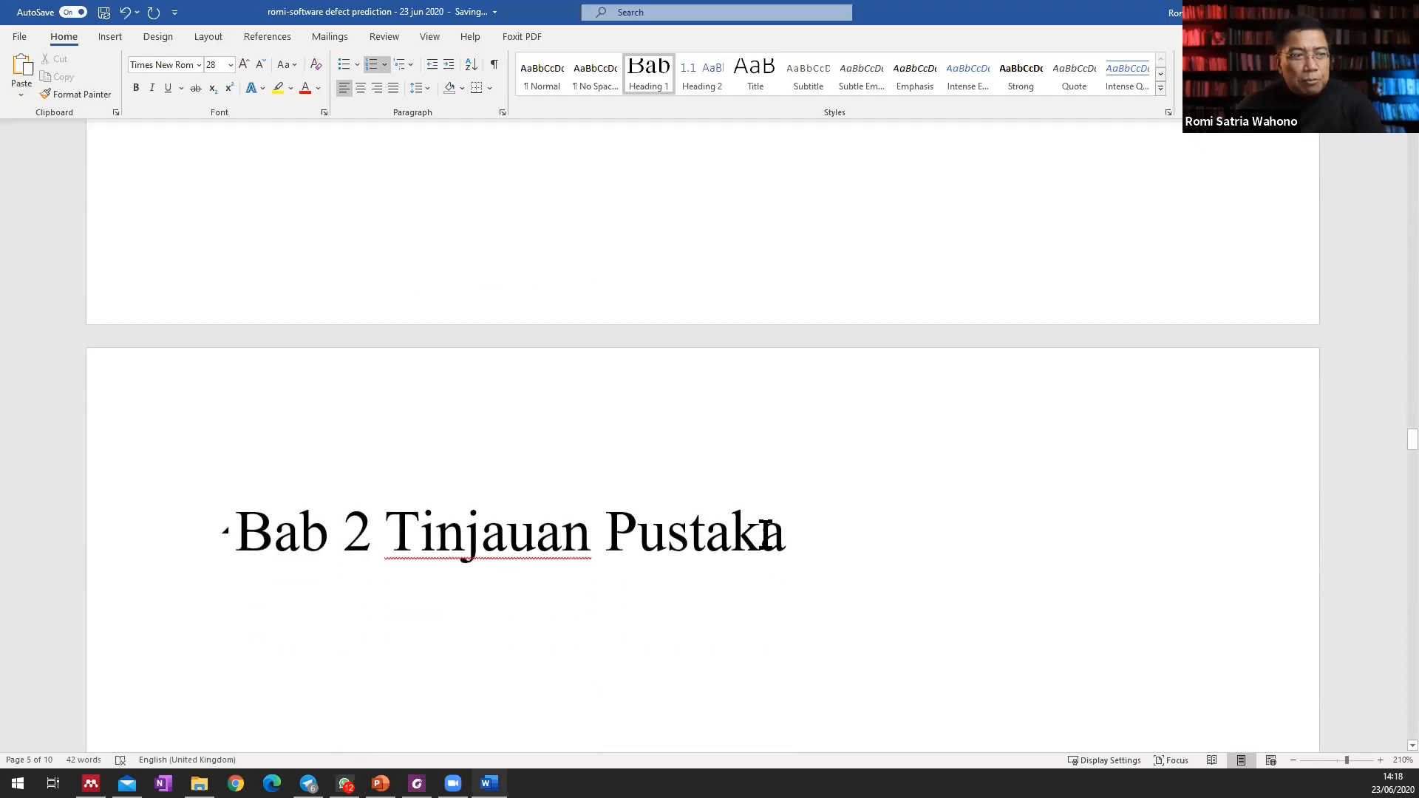
{"action": "scroll", "coordinate": [777, 566], "scroll_direction": "down", "scroll_amount": 15}
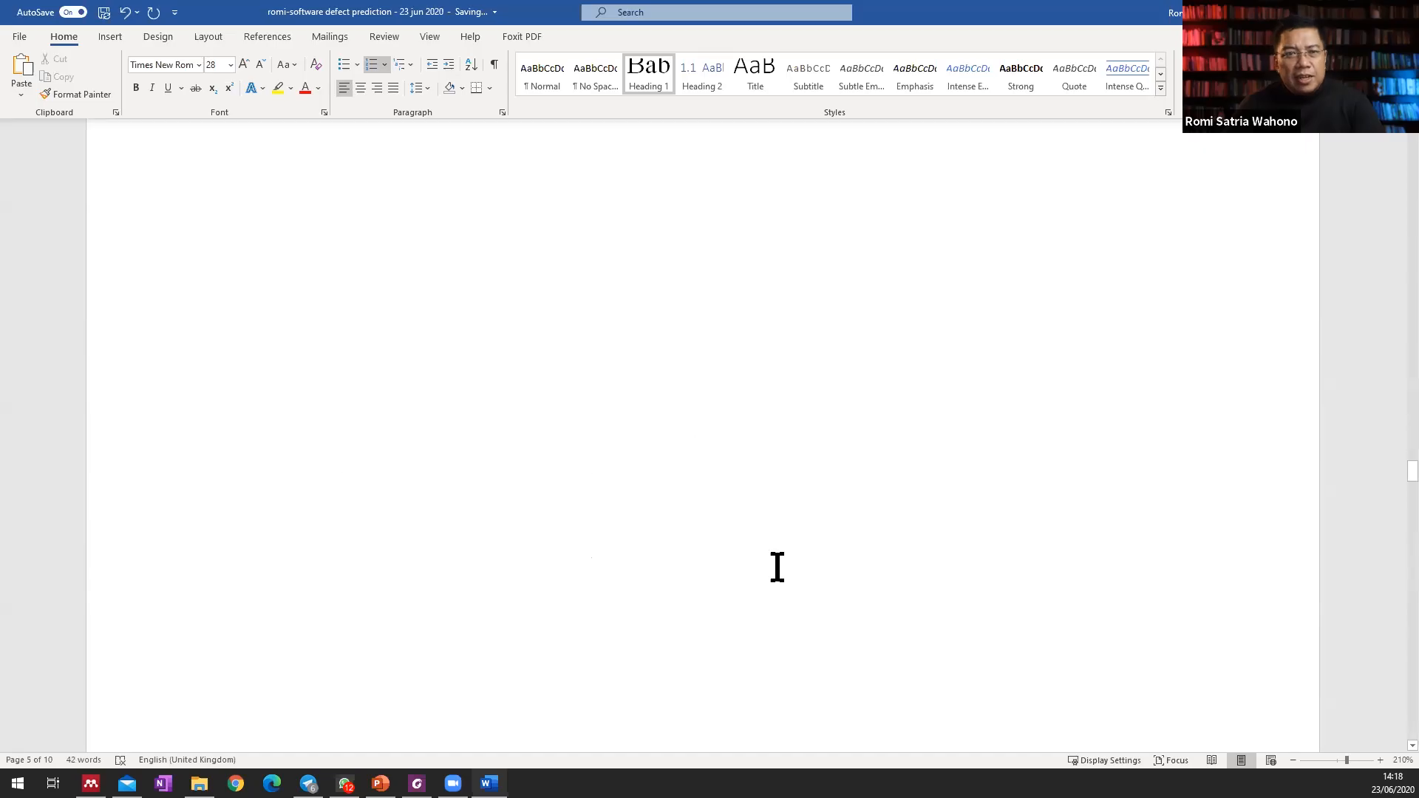
{"action": "left_click", "coordinate": [230, 569]}
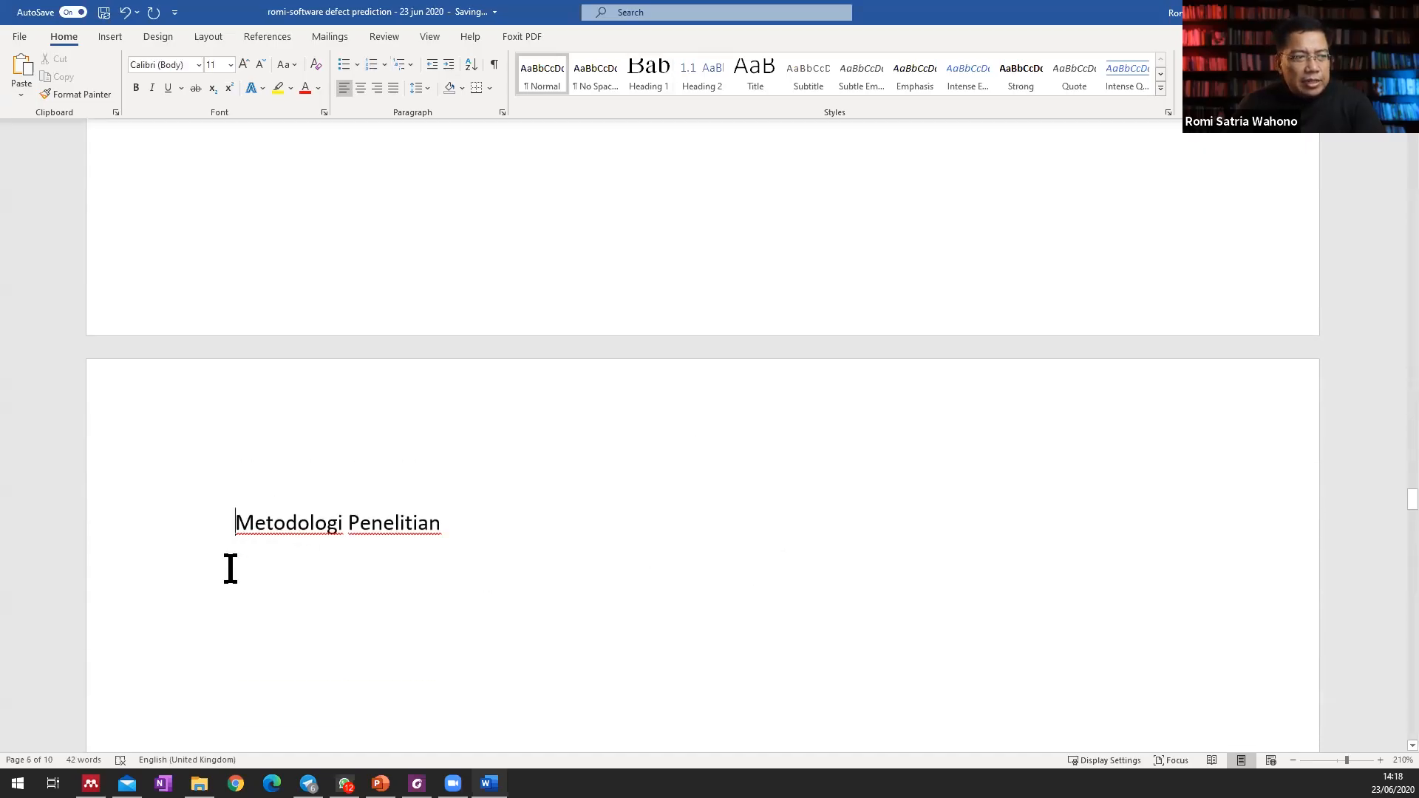
{"action": "left_click", "coordinate": [649, 65]}
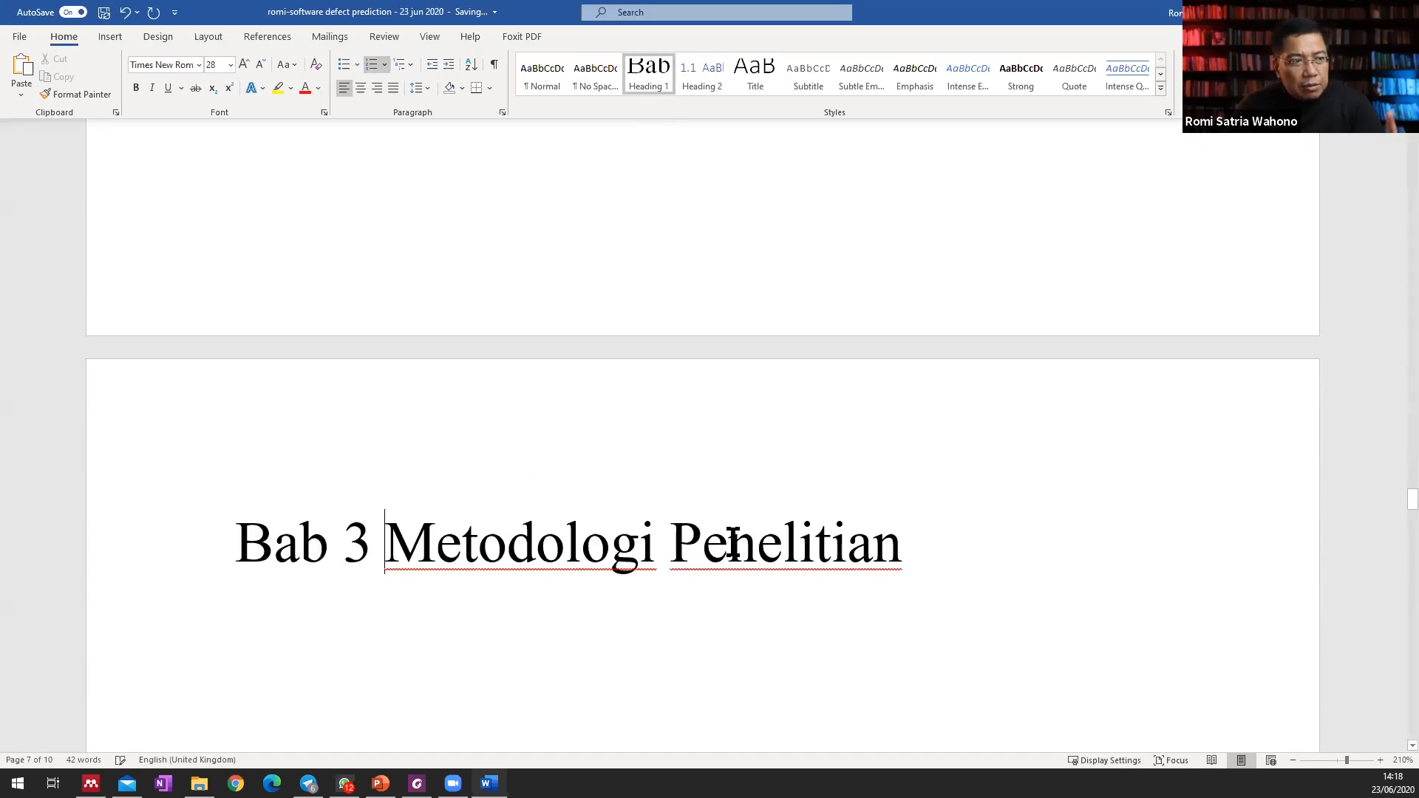
Apply the Heading 1 style to the "Hasil dan Pembahasan" and "Kesimpulan" chapter titles.
{"action": "scroll", "coordinate": [736, 564], "scroll_direction": "down", "scroll_amount": 5}
{"action": "scroll", "coordinate": [737, 563], "scroll_direction": "down", "scroll_amount": 3}
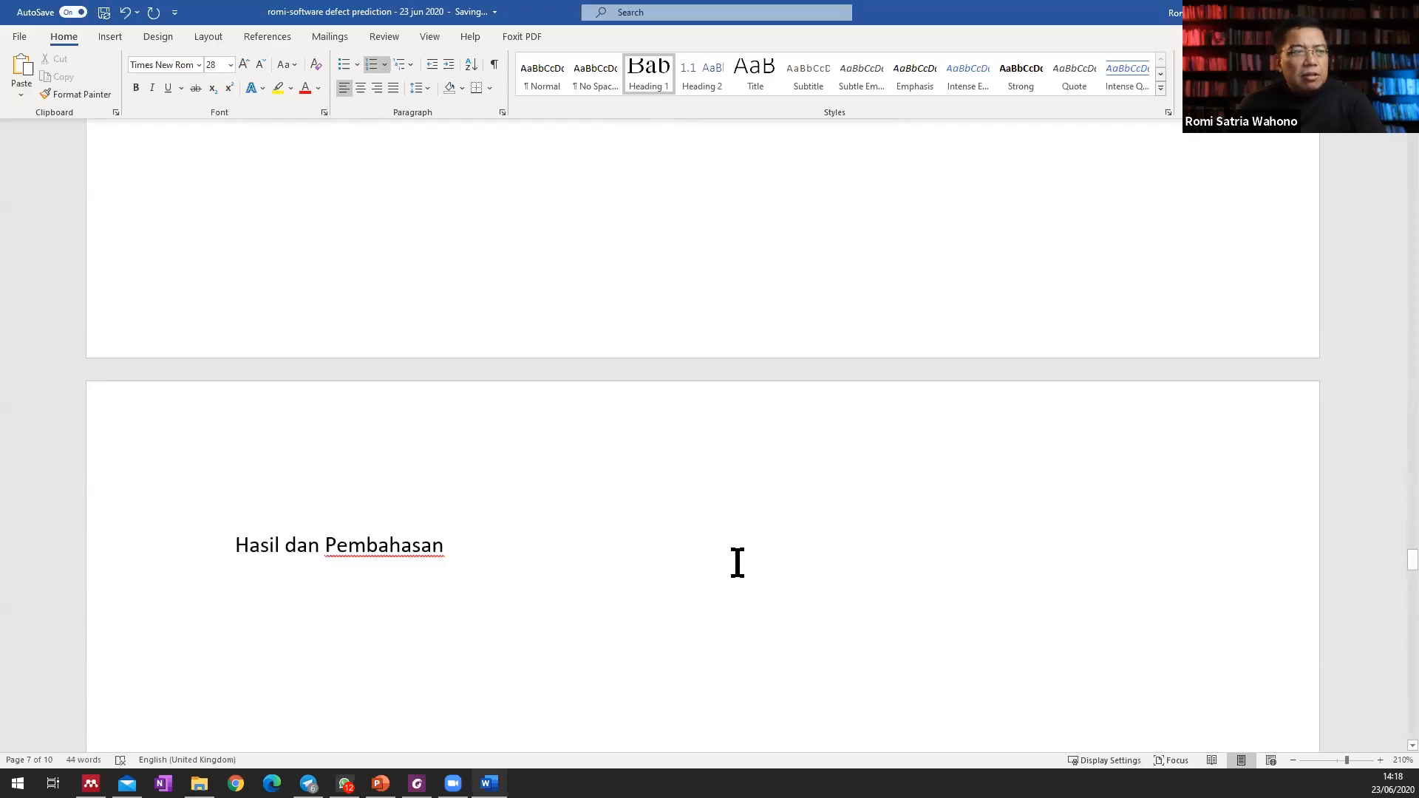
{"action": "left_click", "coordinate": [238, 462]}
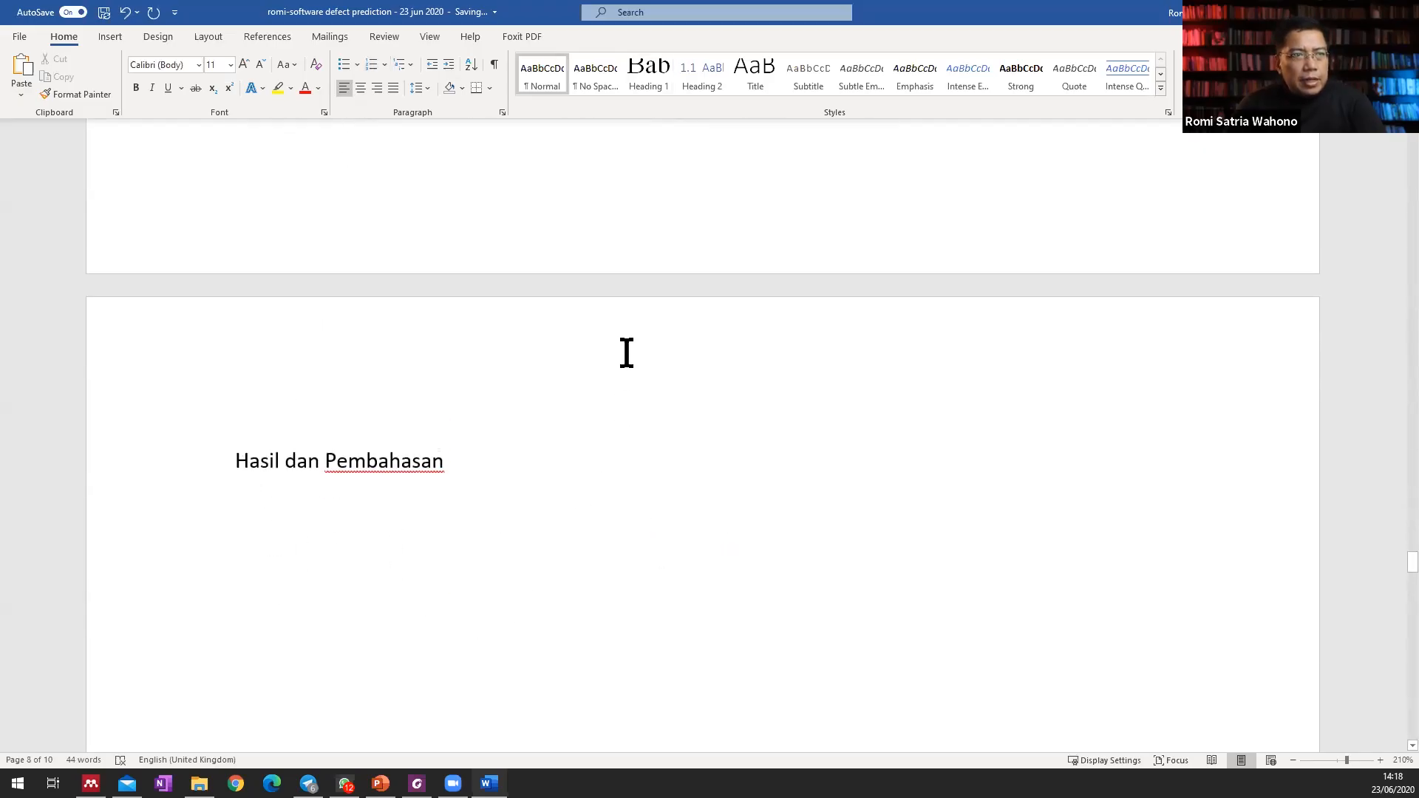
{"action": "left_click", "coordinate": [645, 68]}
{"action": "scroll", "coordinate": [589, 536], "scroll_direction": "down", "scroll_amount": 10}
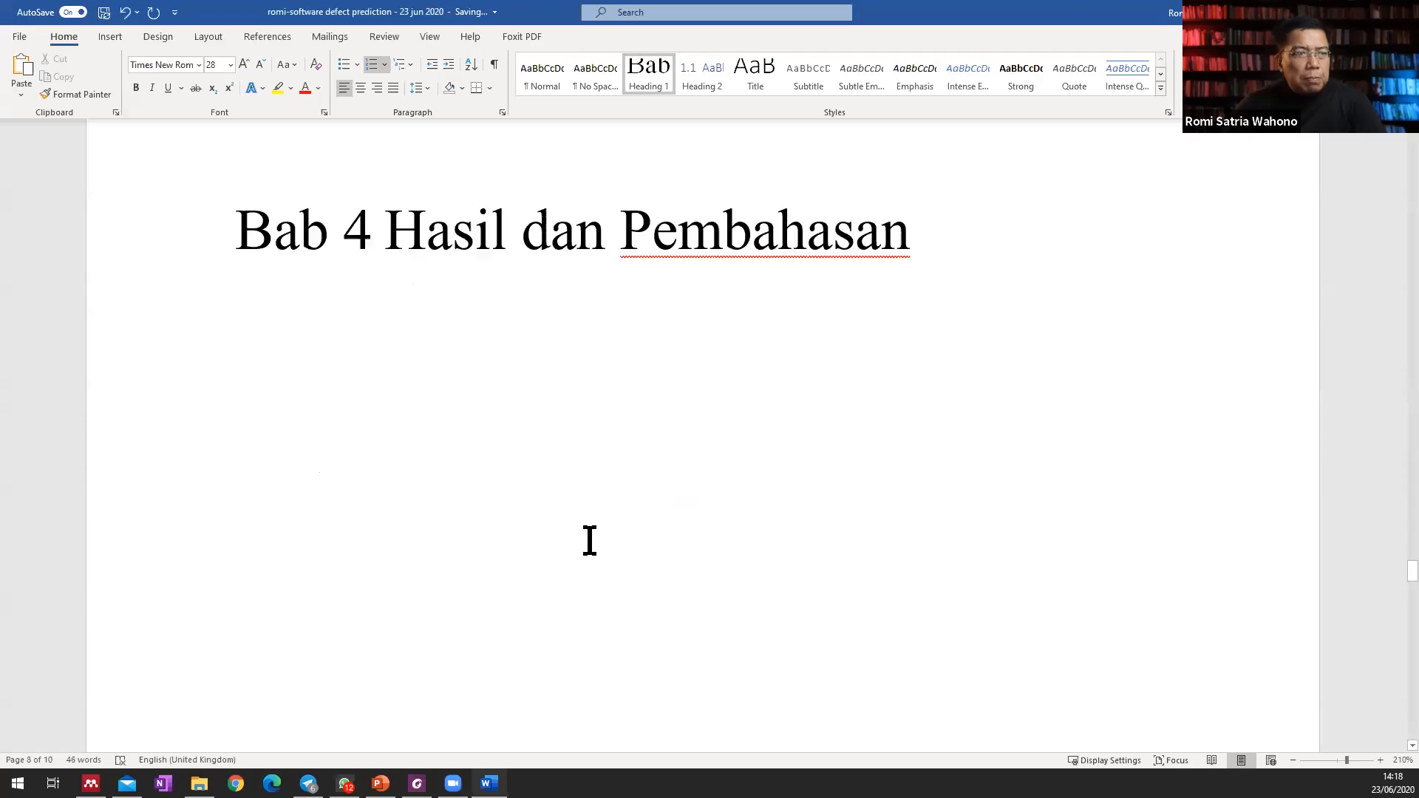
{"action": "left_click", "coordinate": [235, 252]}
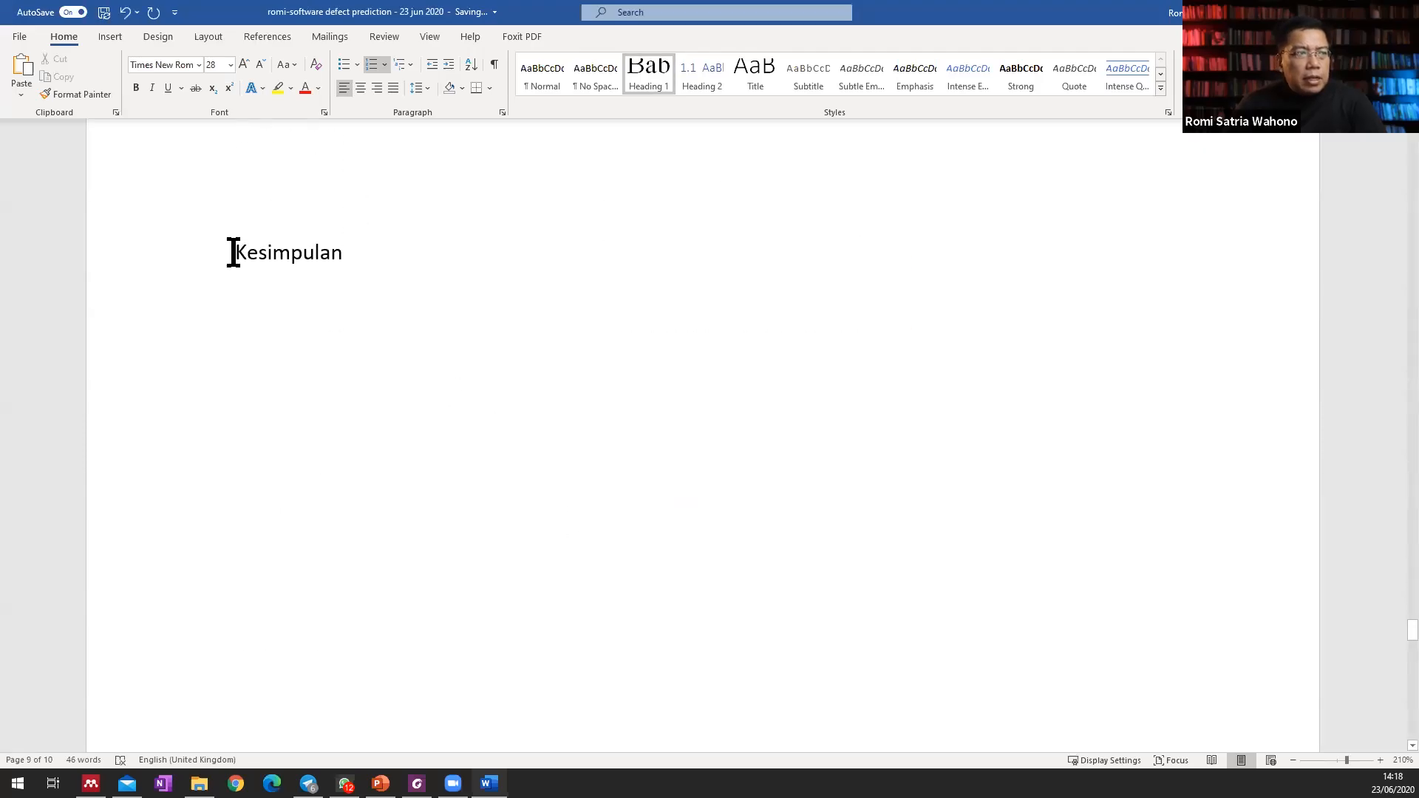
{"action": "left_click", "coordinate": [649, 71]}
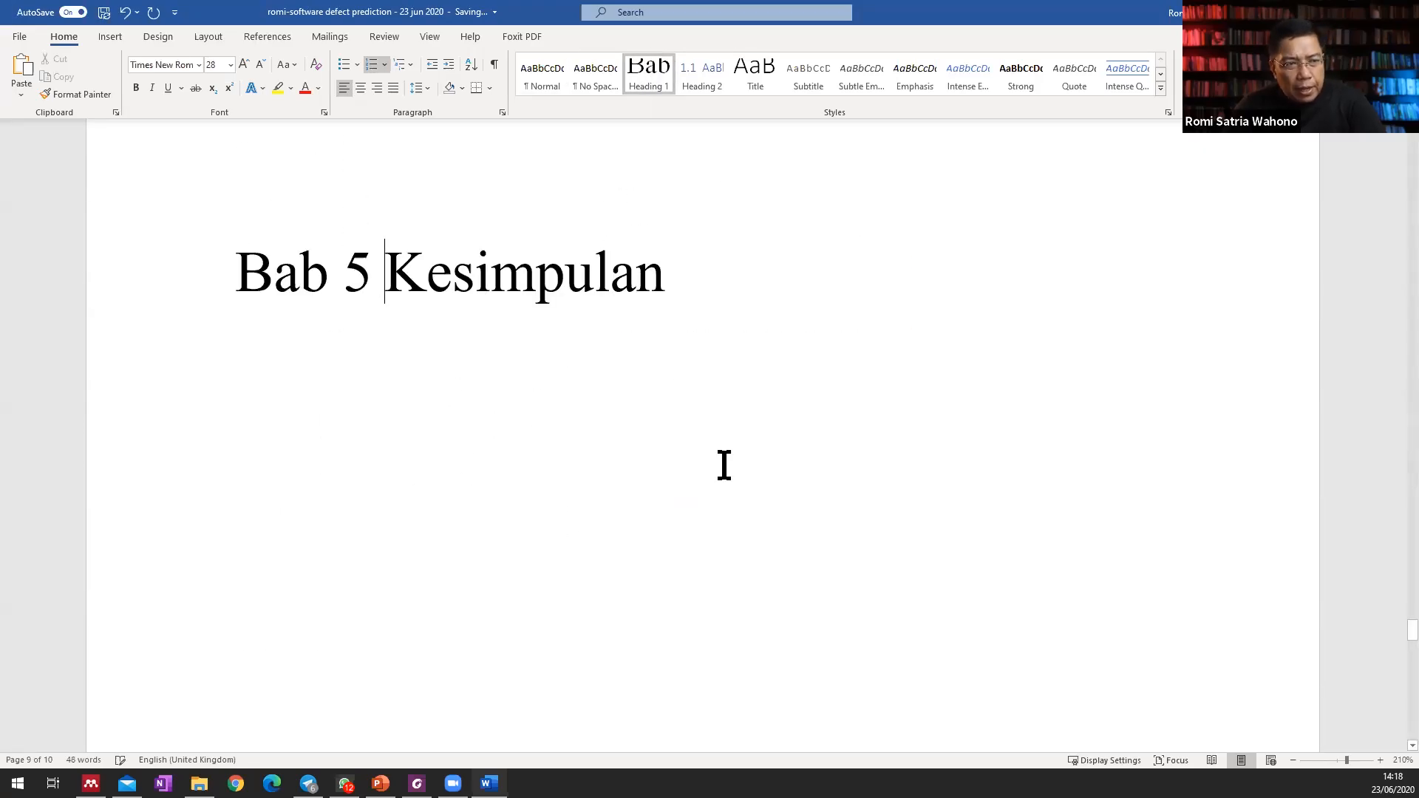
Apply the Heading 1 style to the "Daftar Pustaka" title and remove its "Bab" chapter number.
{"action": "scroll", "coordinate": [723, 466], "scroll_direction": "down", "scroll_amount": 10}
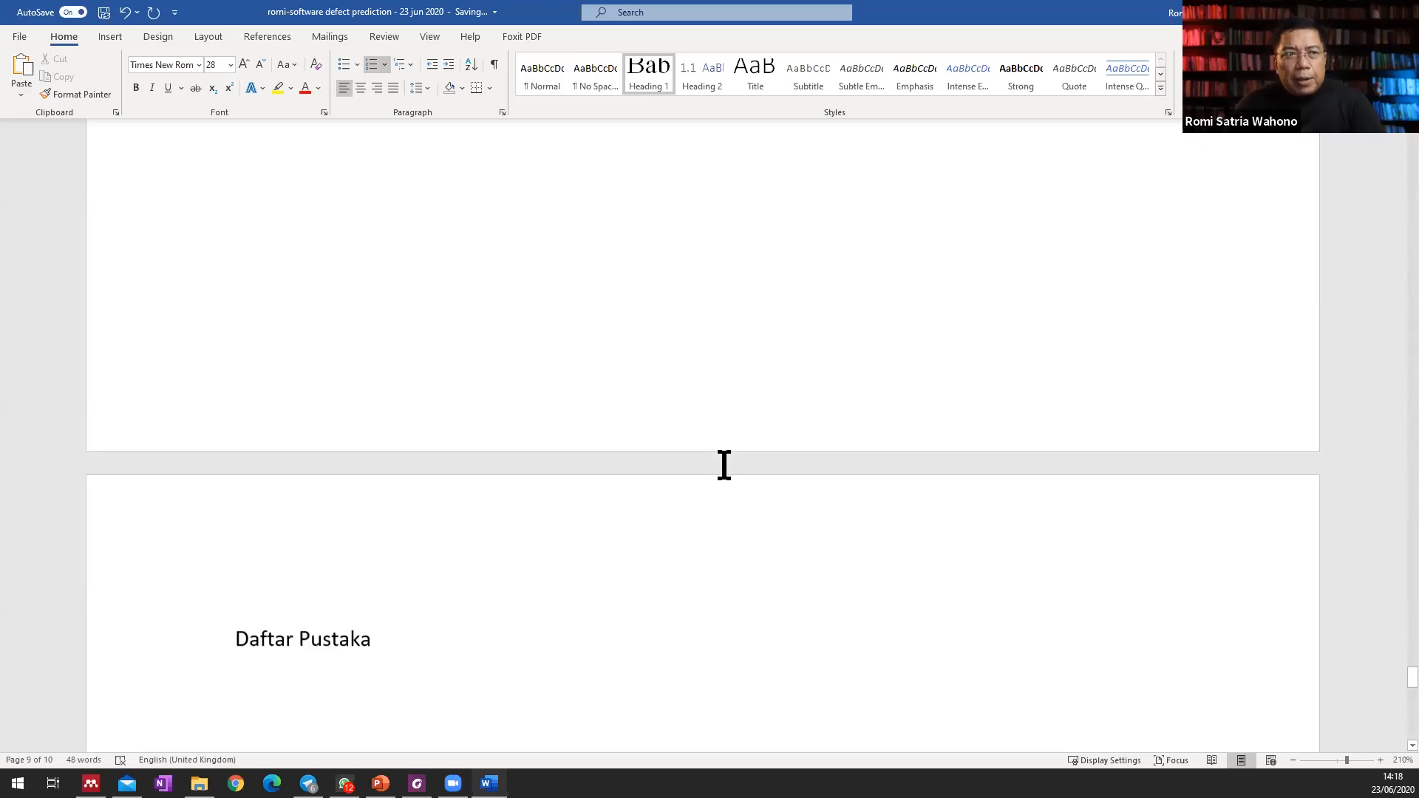
{"action": "left_click", "coordinate": [235, 411]}
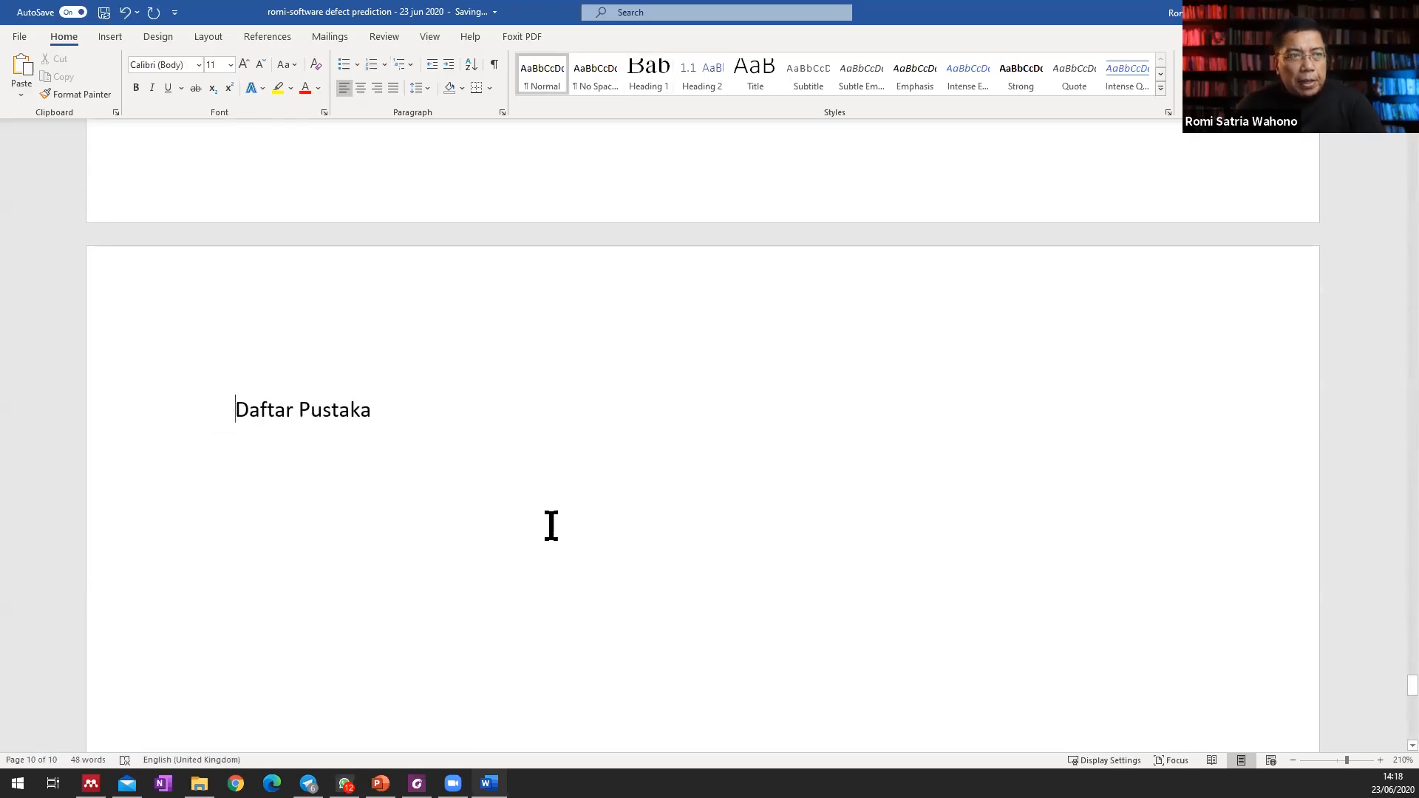
{"action": "left_click", "coordinate": [650, 76]}
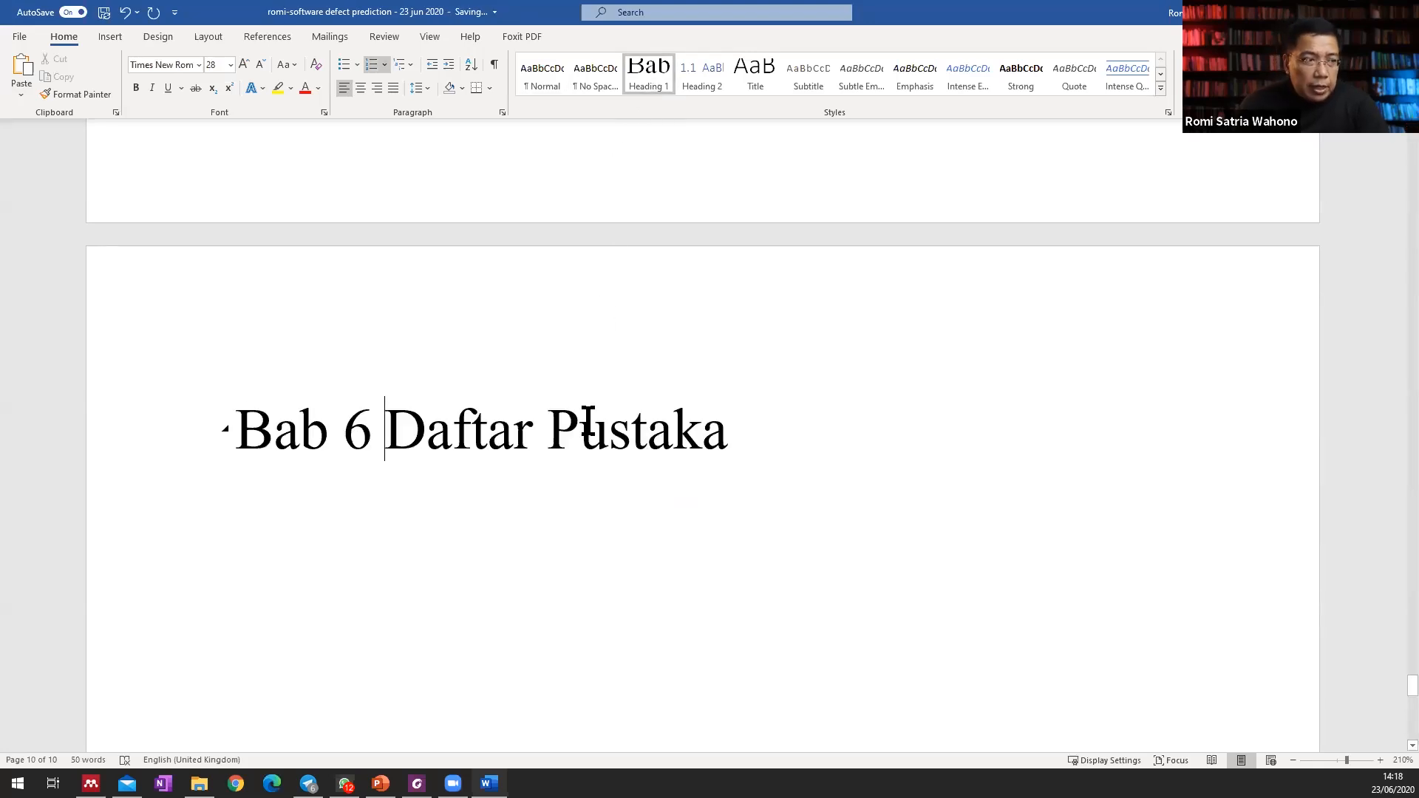
{"action": "key", "text": "BackSpace"}
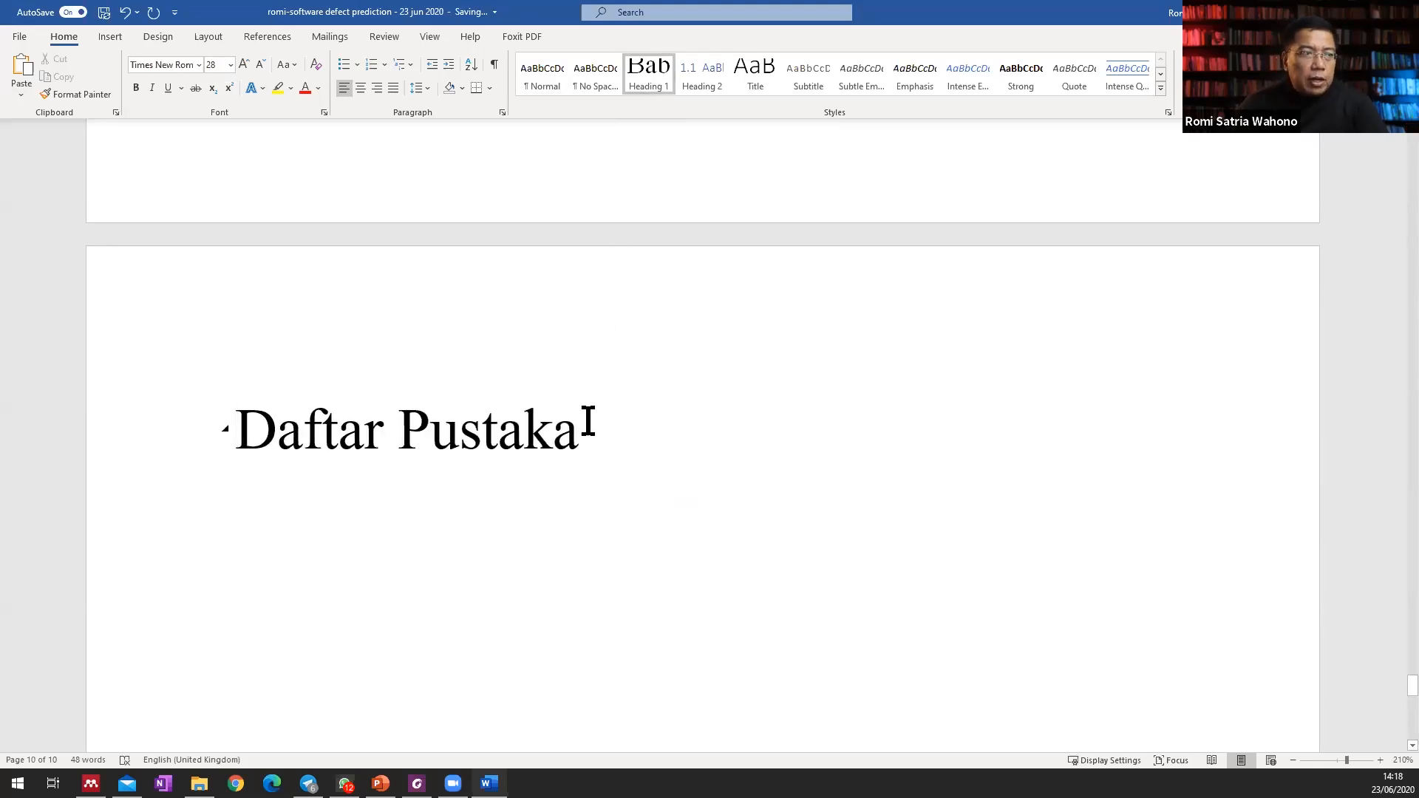
Go back to the "Daftar Isi" title, apply the Heading 1 style and remove its chapter number.
{"action": "scroll", "coordinate": [588, 420], "scroll_direction": "up", "scroll_amount": 20}
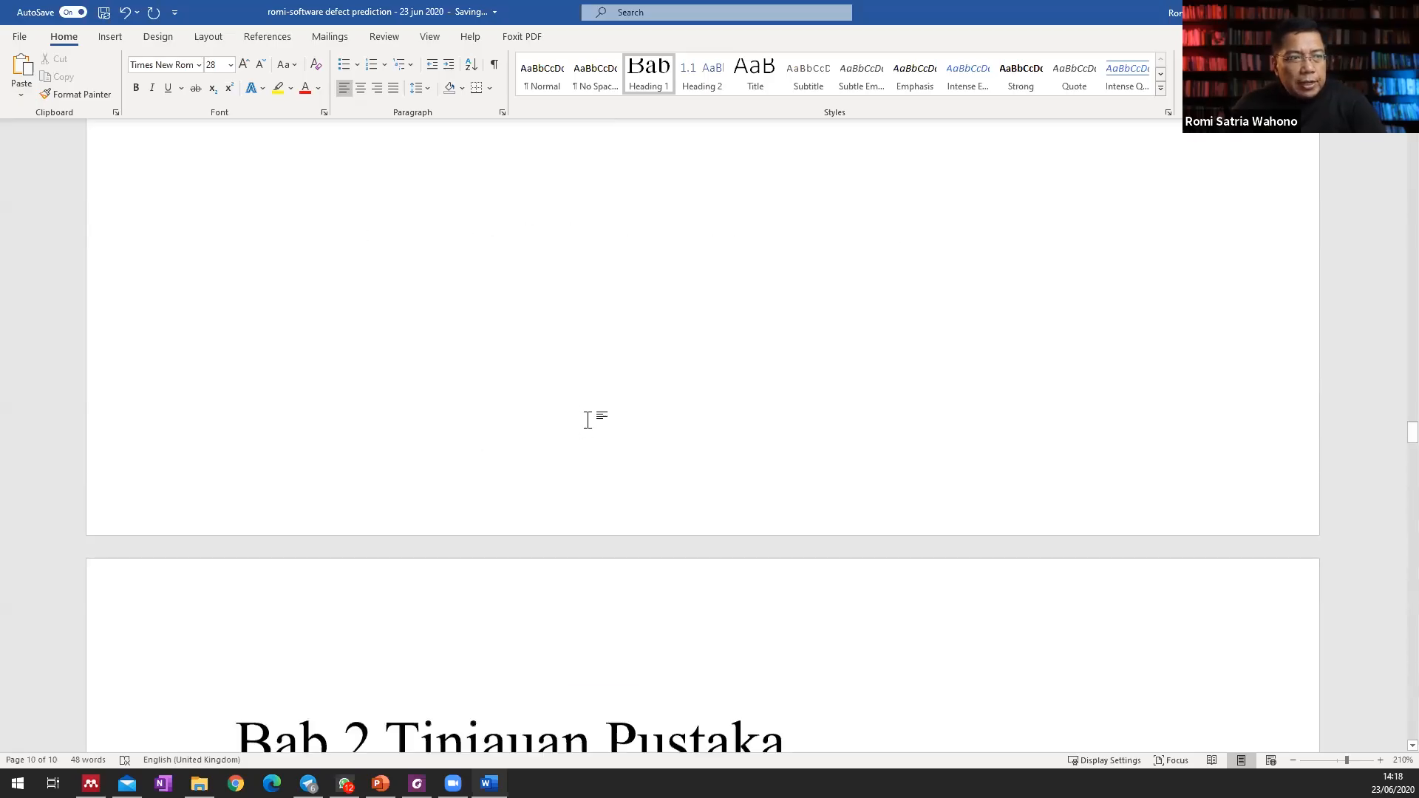
{"action": "scroll", "coordinate": [589, 420], "scroll_direction": "up", "scroll_amount": 20}
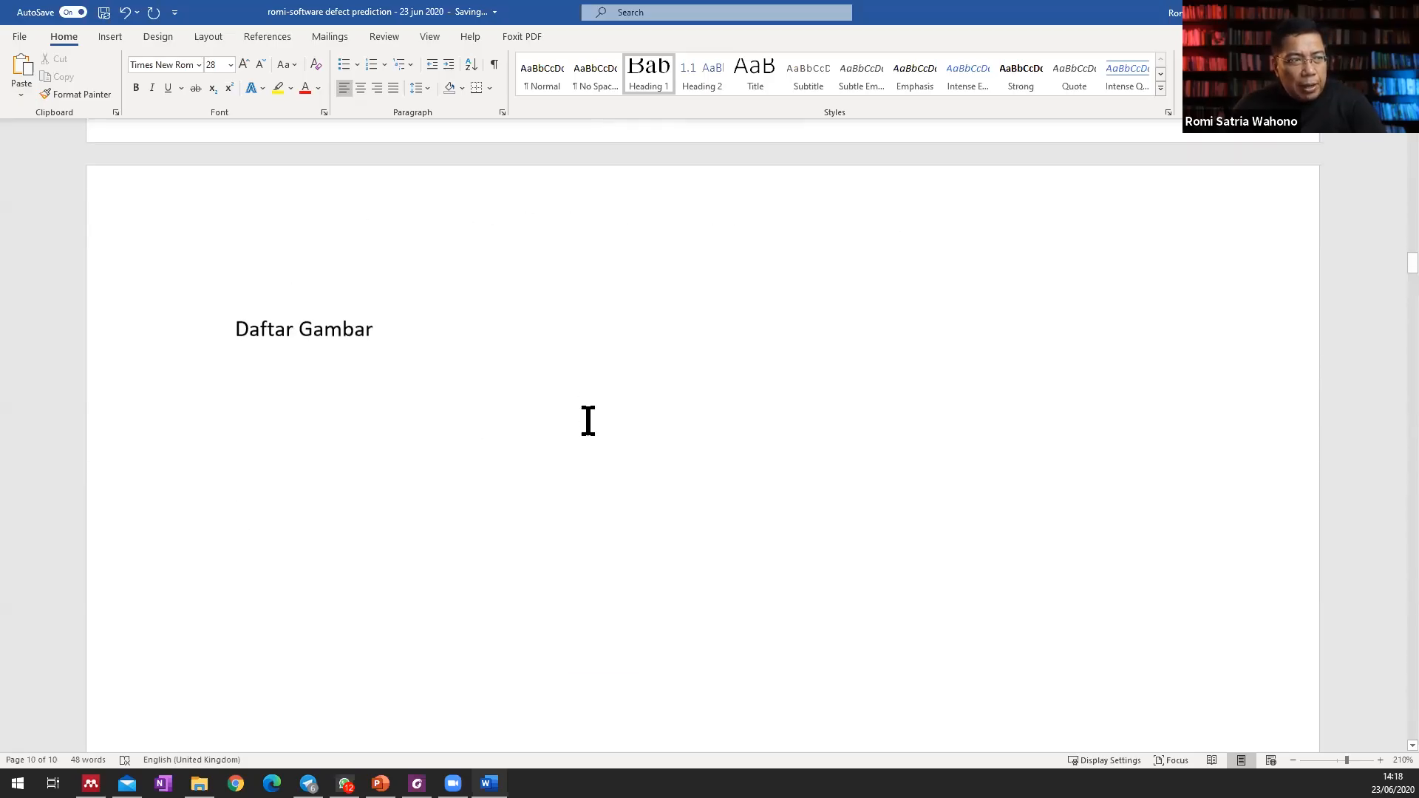
{"action": "scroll", "coordinate": [588, 420], "scroll_direction": "up", "scroll_amount": 17}
{"action": "scroll", "coordinate": [588, 420], "scroll_direction": "down", "scroll_amount": 8}
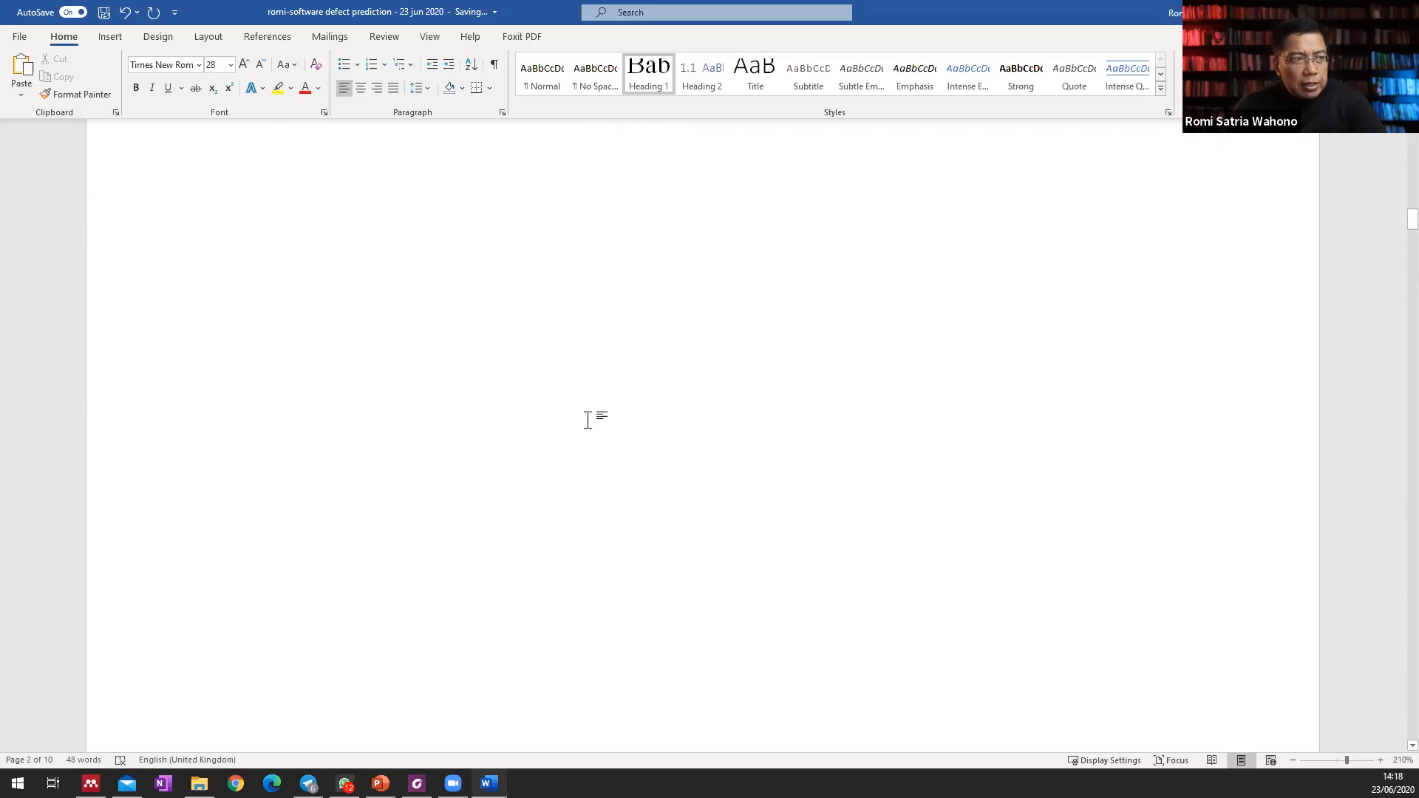
{"action": "scroll", "coordinate": [588, 420], "scroll_direction": "up", "scroll_amount": 4}
{"action": "left_click", "coordinate": [237, 320]}
{"action": "left_click", "coordinate": [652, 80]}
{"action": "key", "text": "BackSpace"}
{"action": "key", "text": "BackSpace"}
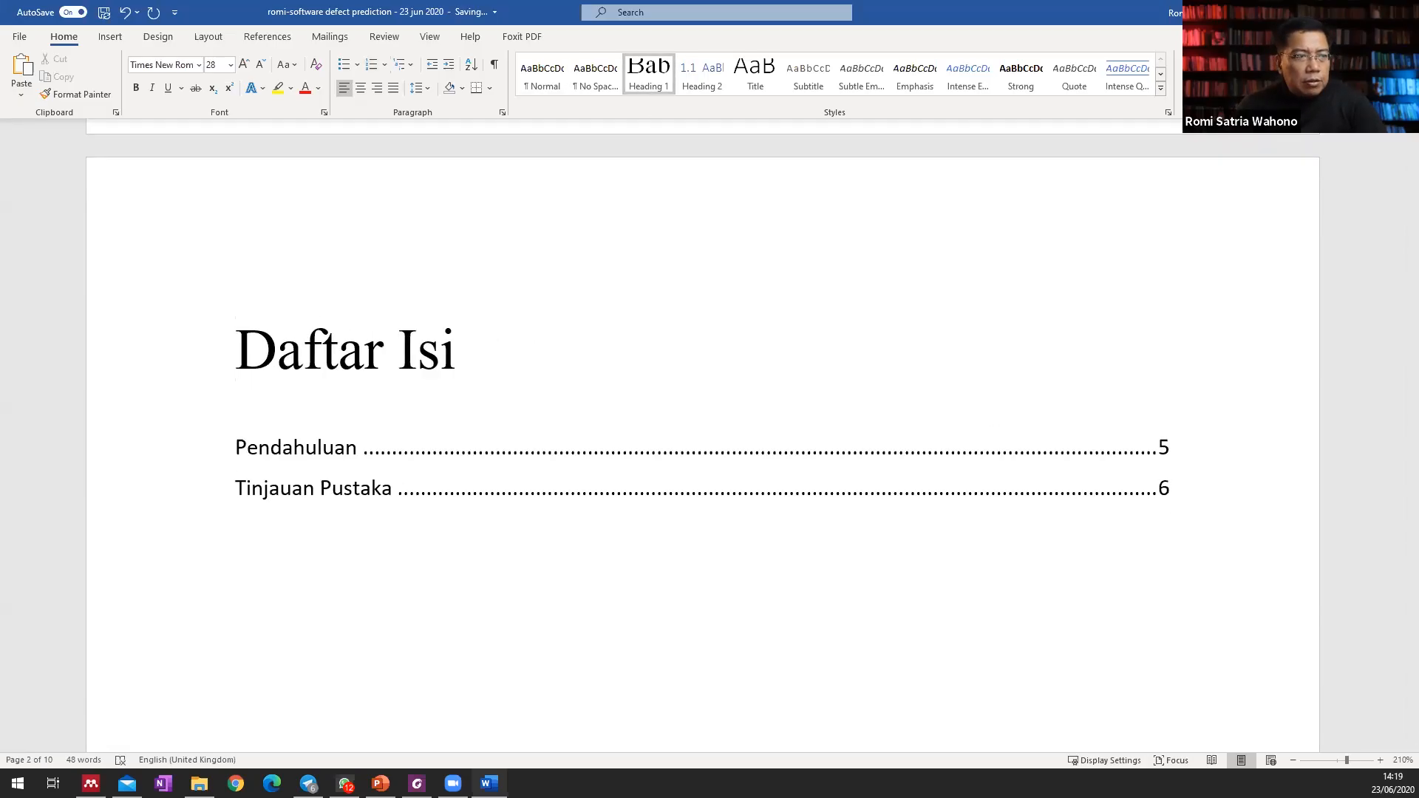
Apply the Heading 1 style to the "Daftar Gambar" title and remove its chapter number.
{"action": "scroll", "coordinate": [228, 348], "scroll_direction": "down", "scroll_amount": 16}
{"action": "scroll", "coordinate": [234, 491], "scroll_direction": "up", "scroll_amount": 3}
{"action": "scroll", "coordinate": [233, 514], "scroll_direction": "down", "scroll_amount": 2}
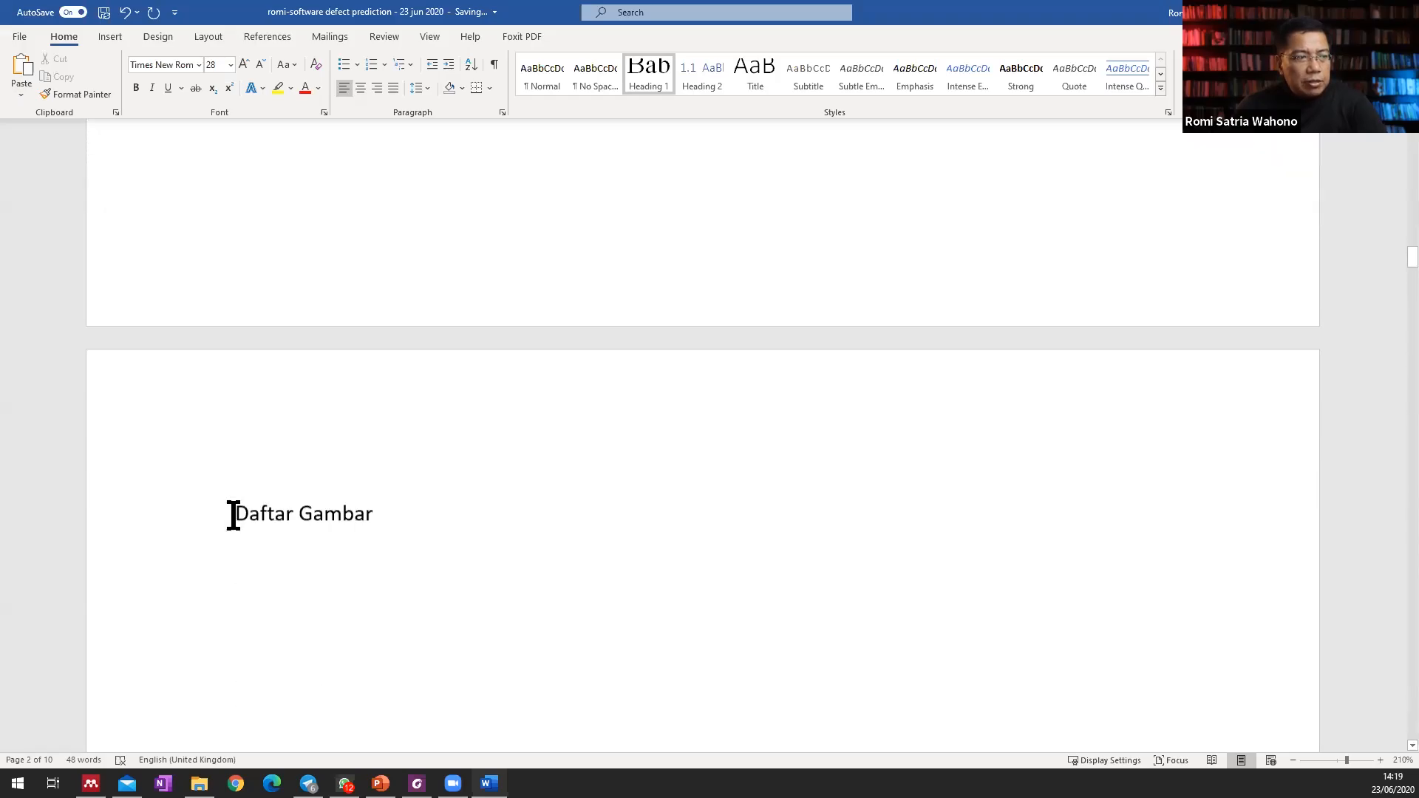
{"action": "left_click", "coordinate": [230, 490]}
{"action": "scroll", "coordinate": [255, 510], "scroll_direction": "up", "scroll_amount": 1}
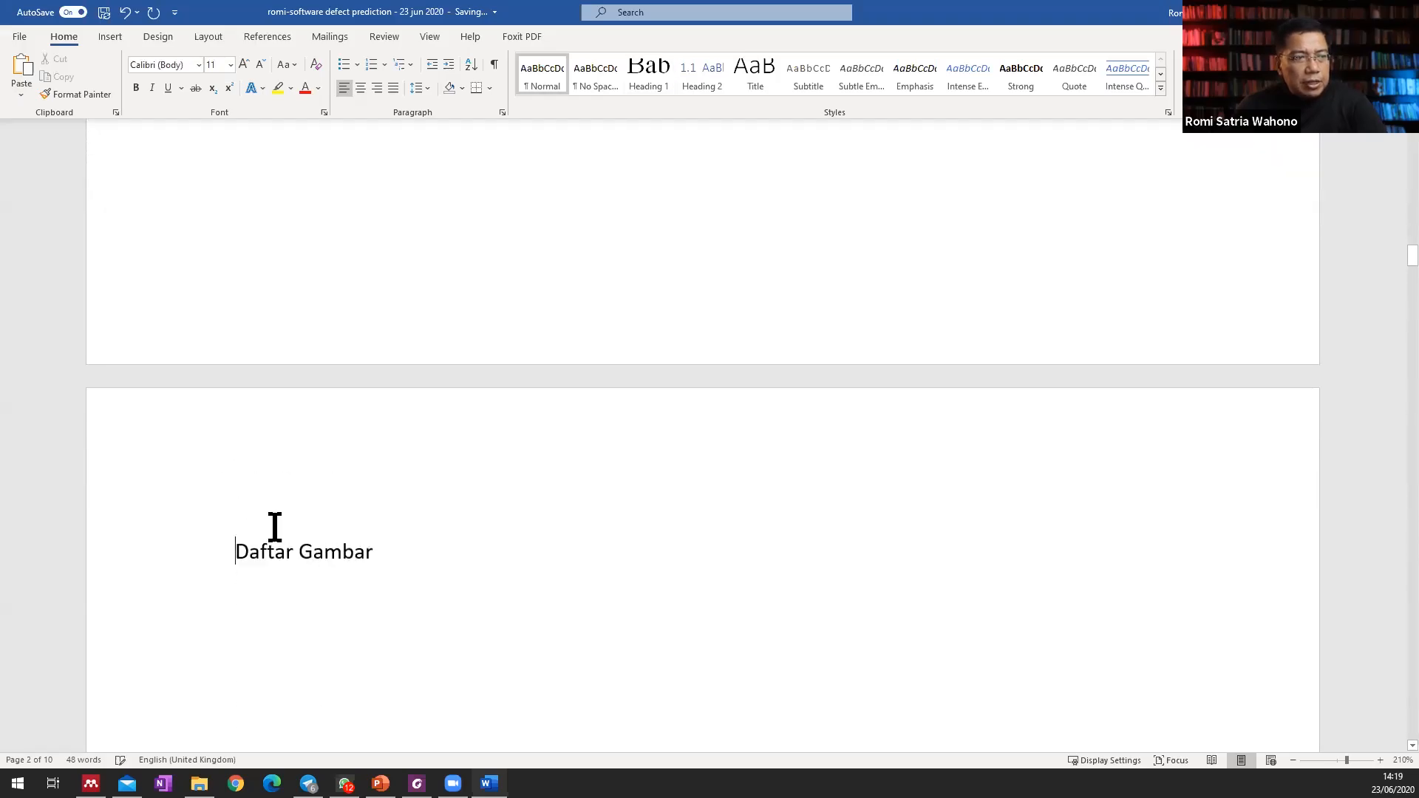
{"action": "left_click", "coordinate": [648, 76]}
{"action": "key", "text": "BackSpace"}
{"action": "key", "text": "BackSpace"}
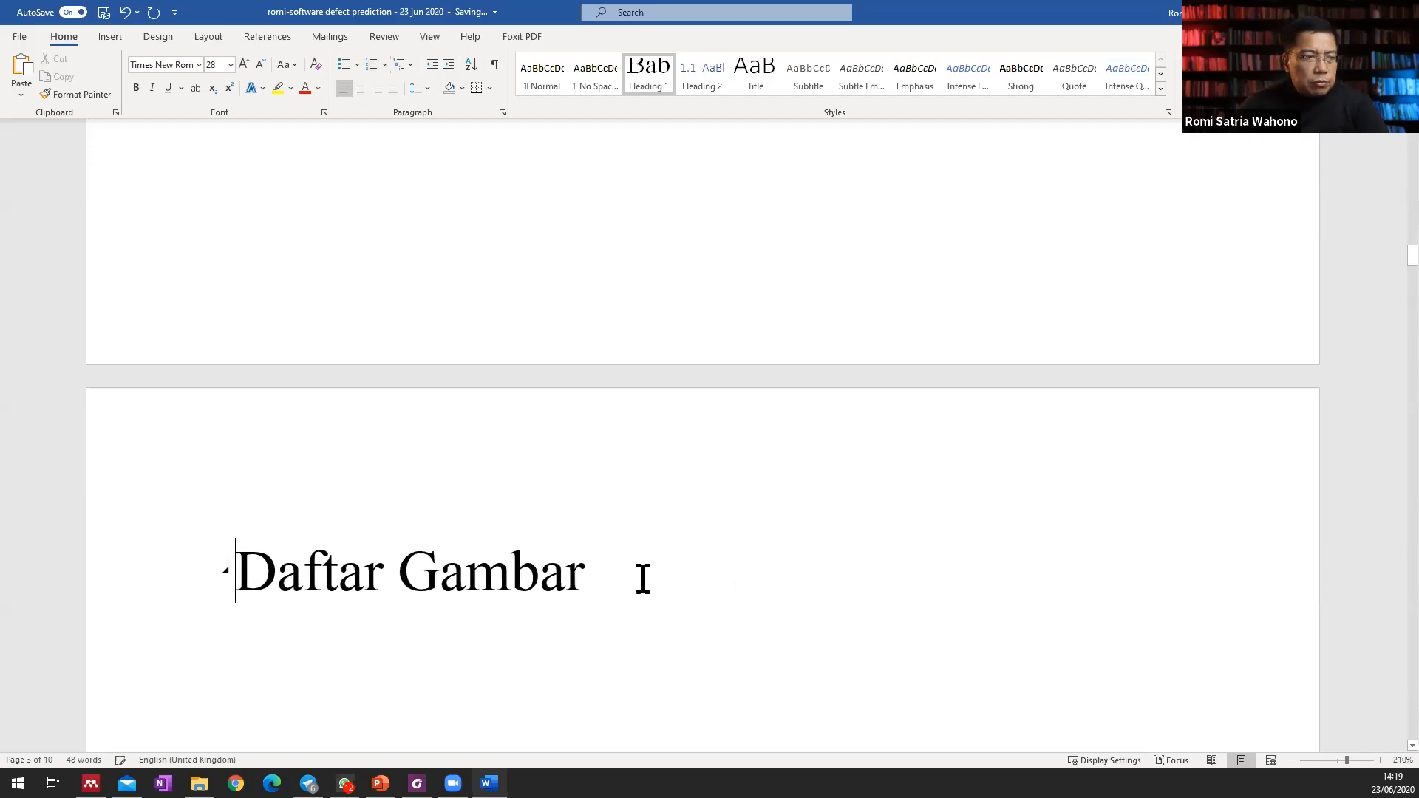
Apply the Heading 1 style to the "Daftar Tabel" title and remove its chapter number.
{"action": "scroll", "coordinate": [643, 564], "scroll_direction": "down", "scroll_amount": 20}
{"action": "left_click", "coordinate": [238, 346]}
{"action": "left_click", "coordinate": [640, 83]}
{"action": "key", "text": "BackSpace"}
{"action": "key", "text": "BackSpace"}
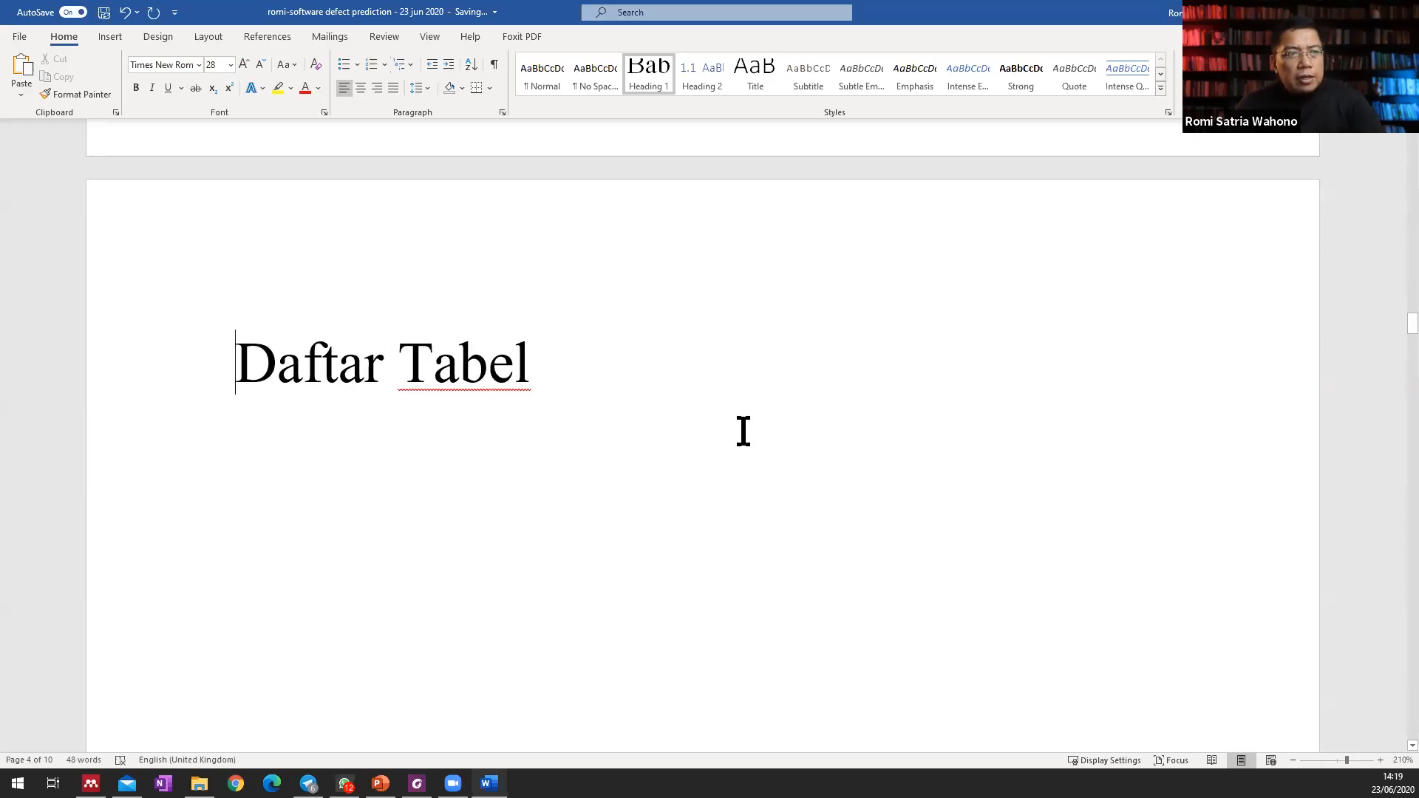
Update the entire table of contents below "Daftar Isi", including its entries as well as the page numbers.
{"action": "scroll", "coordinate": [742, 429], "scroll_direction": "up", "scroll_amount": 20}
{"action": "scroll", "coordinate": [742, 429], "scroll_direction": "up", "scroll_amount": 15}
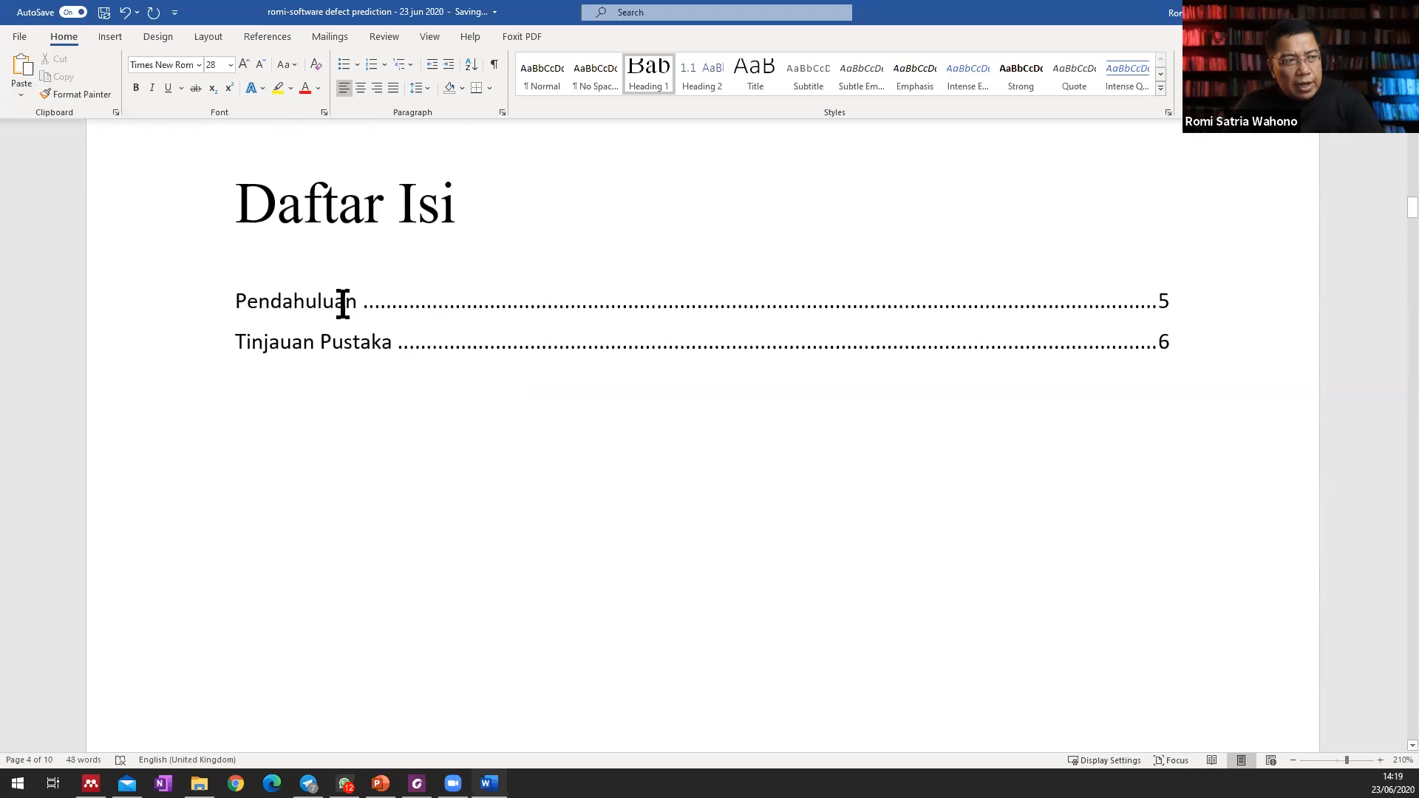
{"action": "left_click", "coordinate": [340, 294]}
{"action": "right_click", "coordinate": [382, 299]}
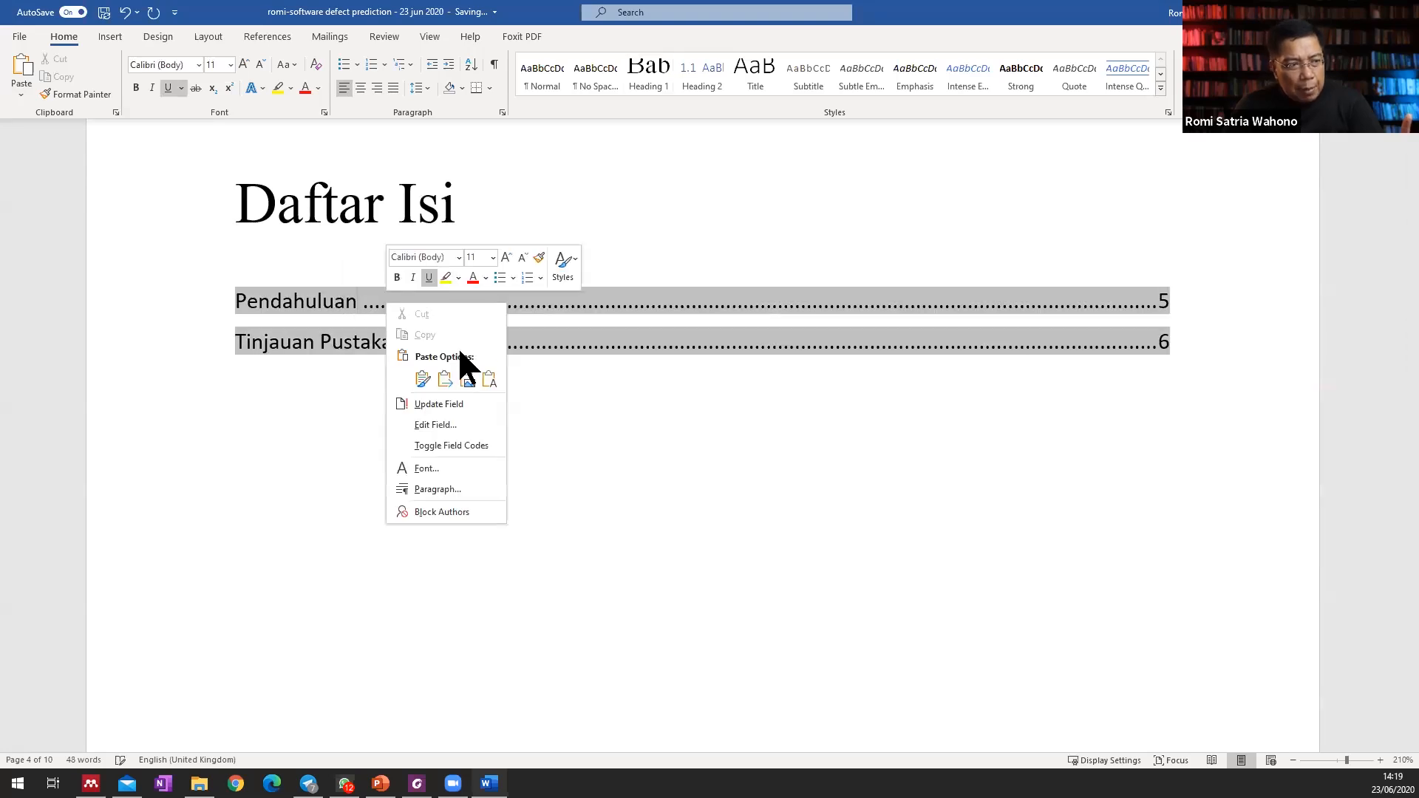
{"action": "left_click", "coordinate": [459, 404]}
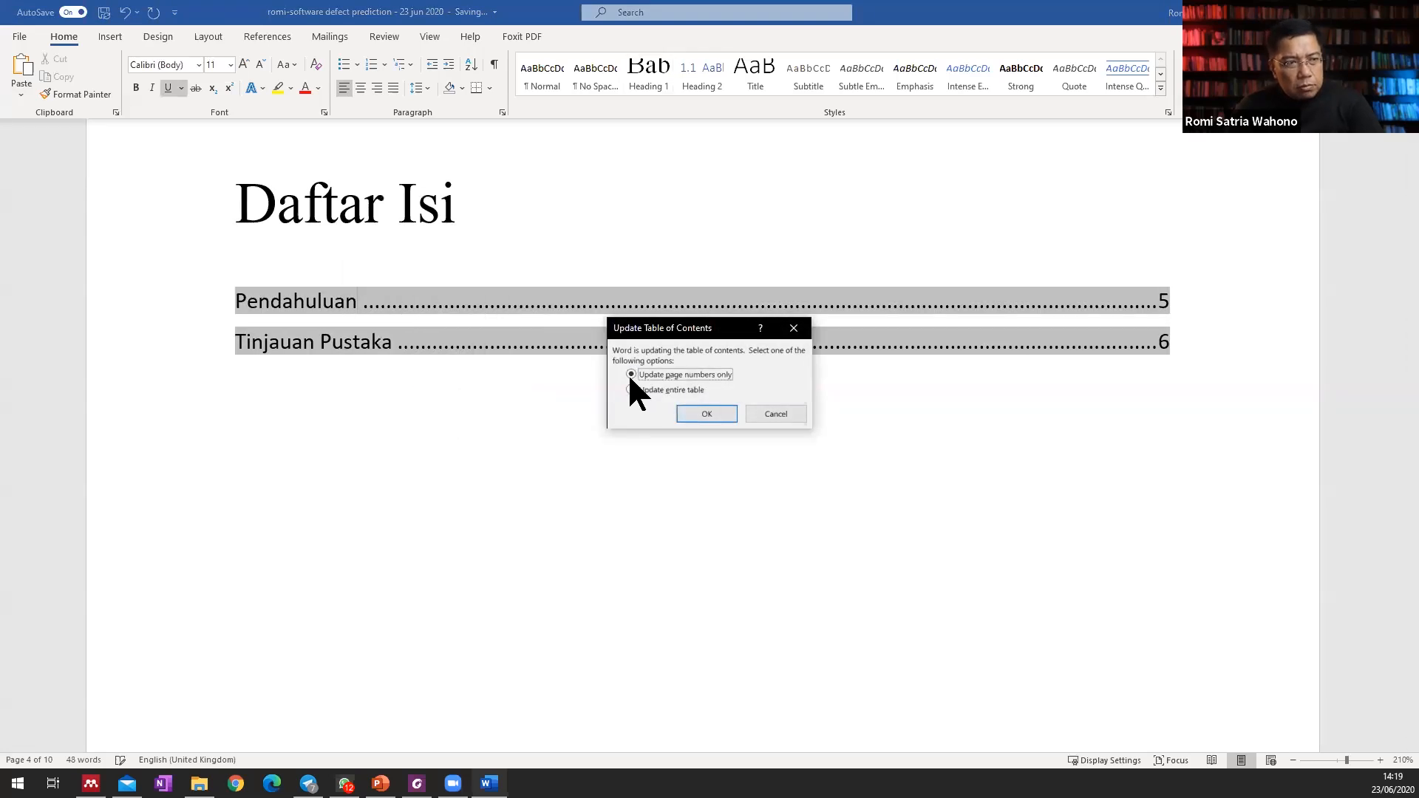
{"action": "left_click", "coordinate": [663, 390]}
{"action": "left_click", "coordinate": [707, 414]}
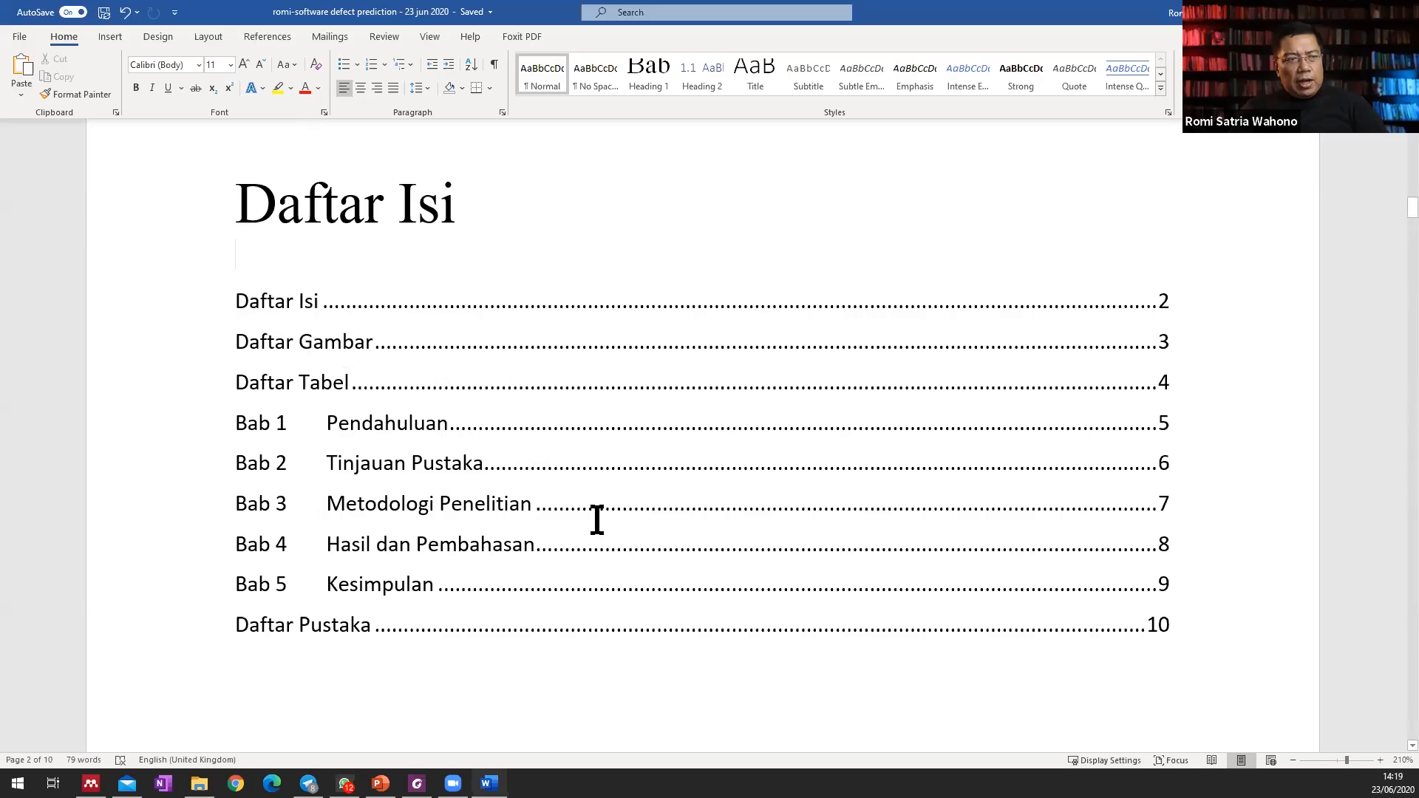
Switch the "Daftar Pustaka" title to the Normal style and reapply Heading 1 to it.
{"action": "scroll", "coordinate": [654, 366], "scroll_direction": "down", "scroll_amount": 1}
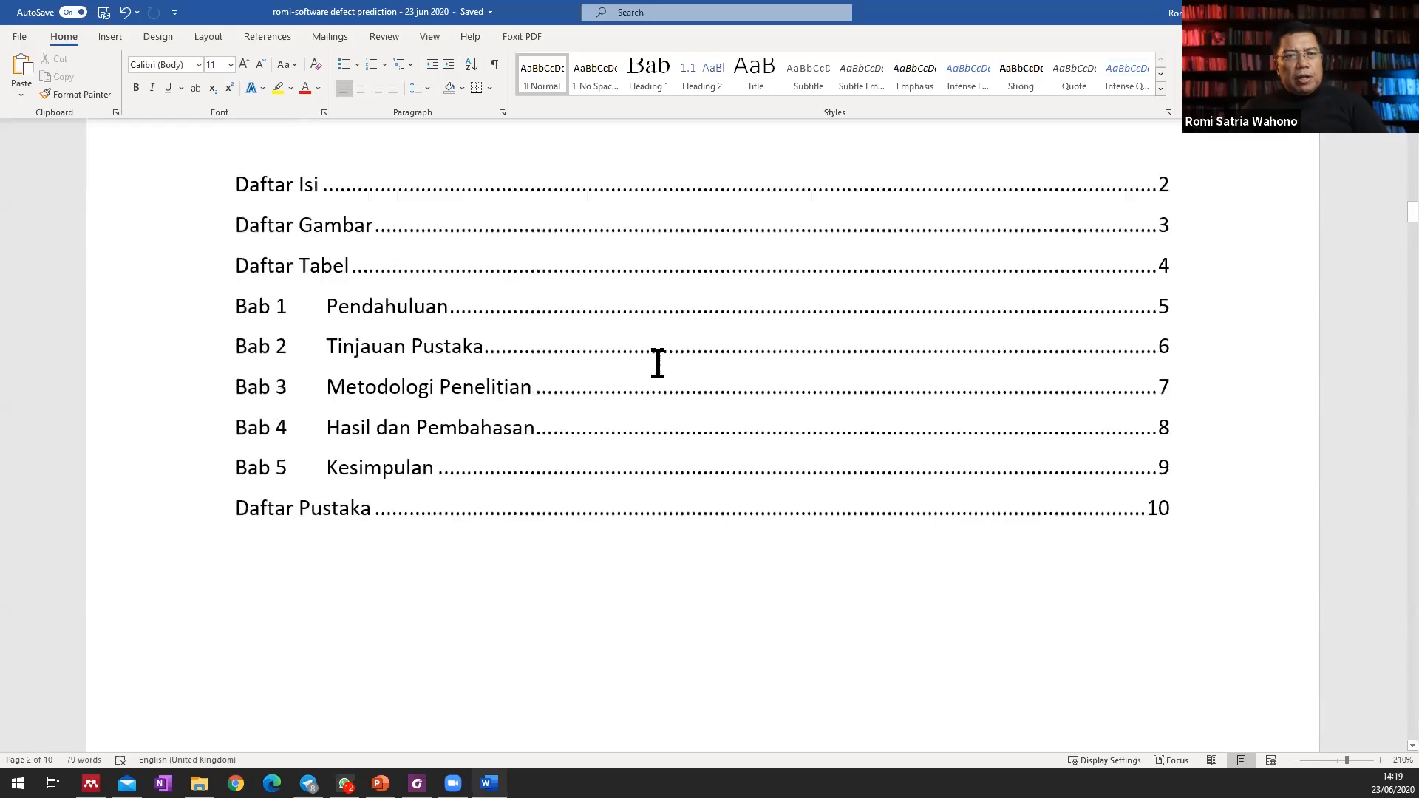
{"action": "scroll", "coordinate": [764, 461], "scroll_direction": "down", "scroll_amount": 18}
{"action": "scroll", "coordinate": [765, 461], "scroll_direction": "down", "scroll_amount": 20}
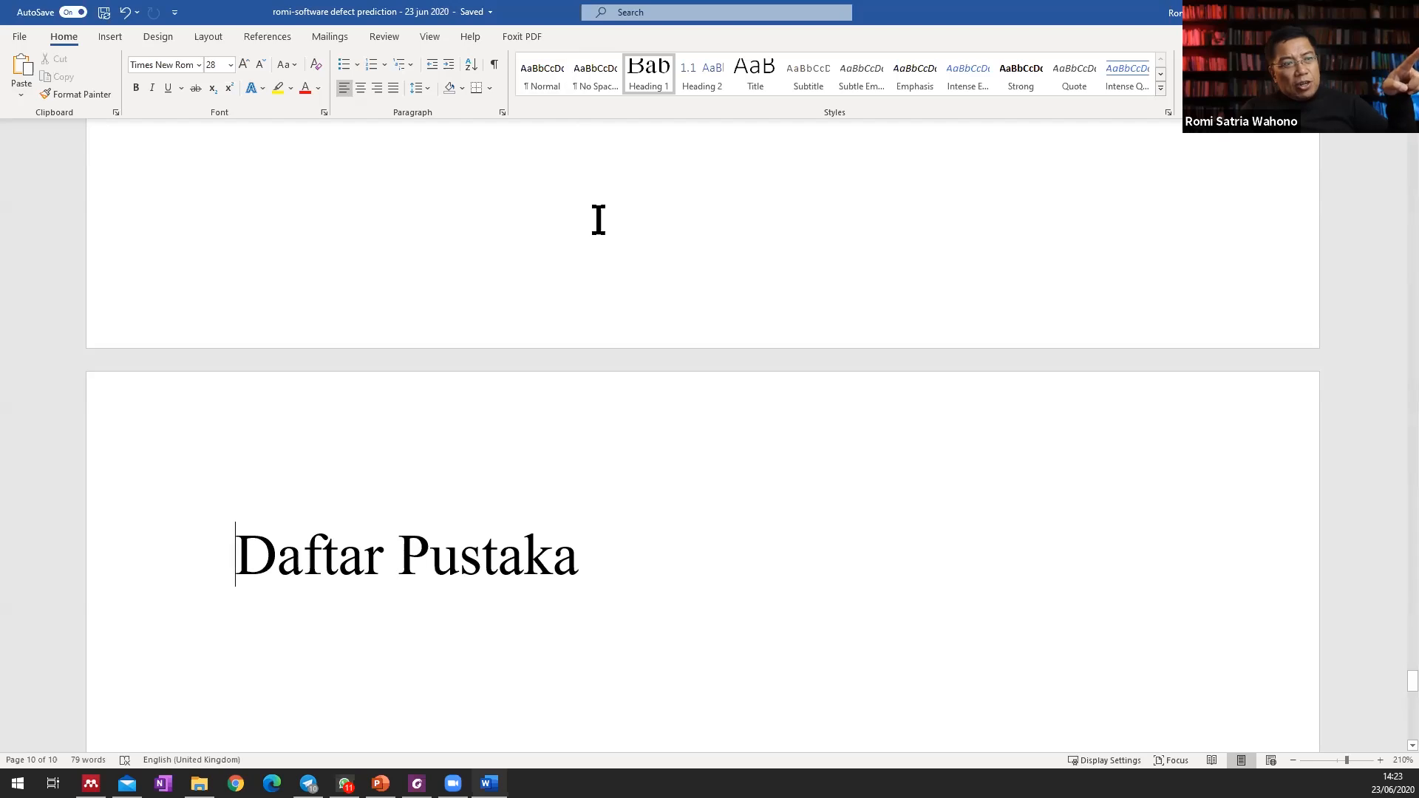
{"action": "left_click", "coordinate": [542, 76]}
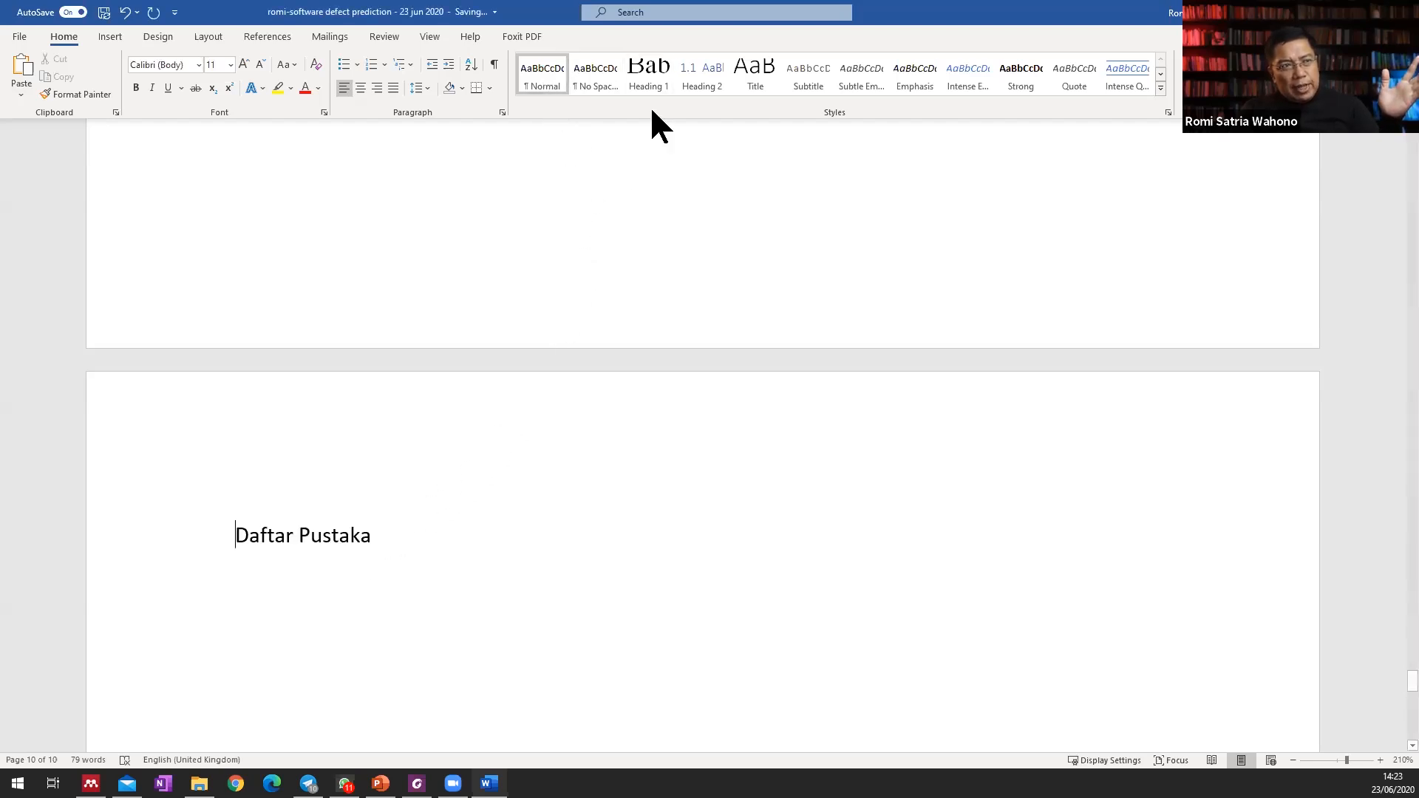
{"action": "left_click", "coordinate": [646, 80]}
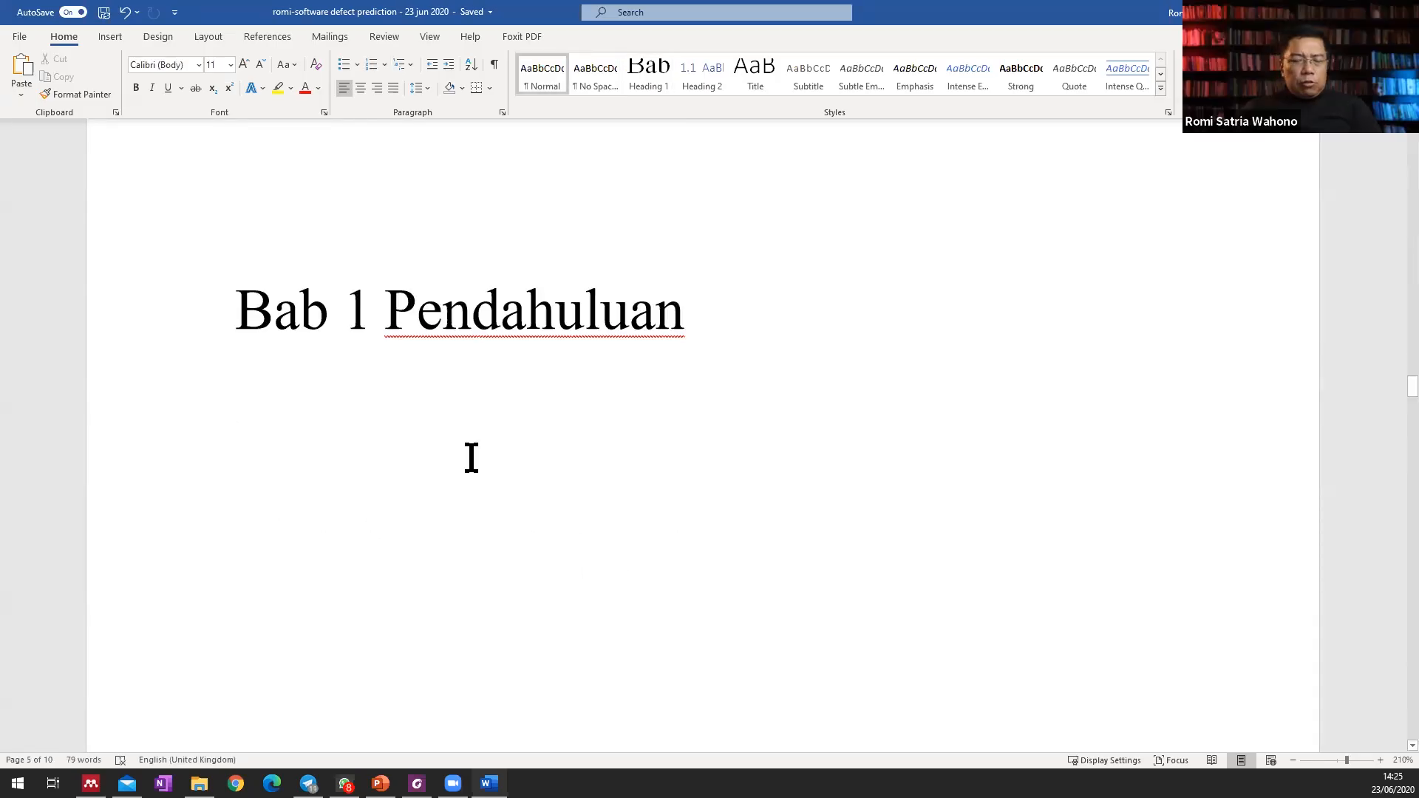
Enter the text "Latar Belakang Masalah" below the "Bab 1 Pendahuluan" heading.
{"action": "type", "text": "Latar Belakang Masalah"}
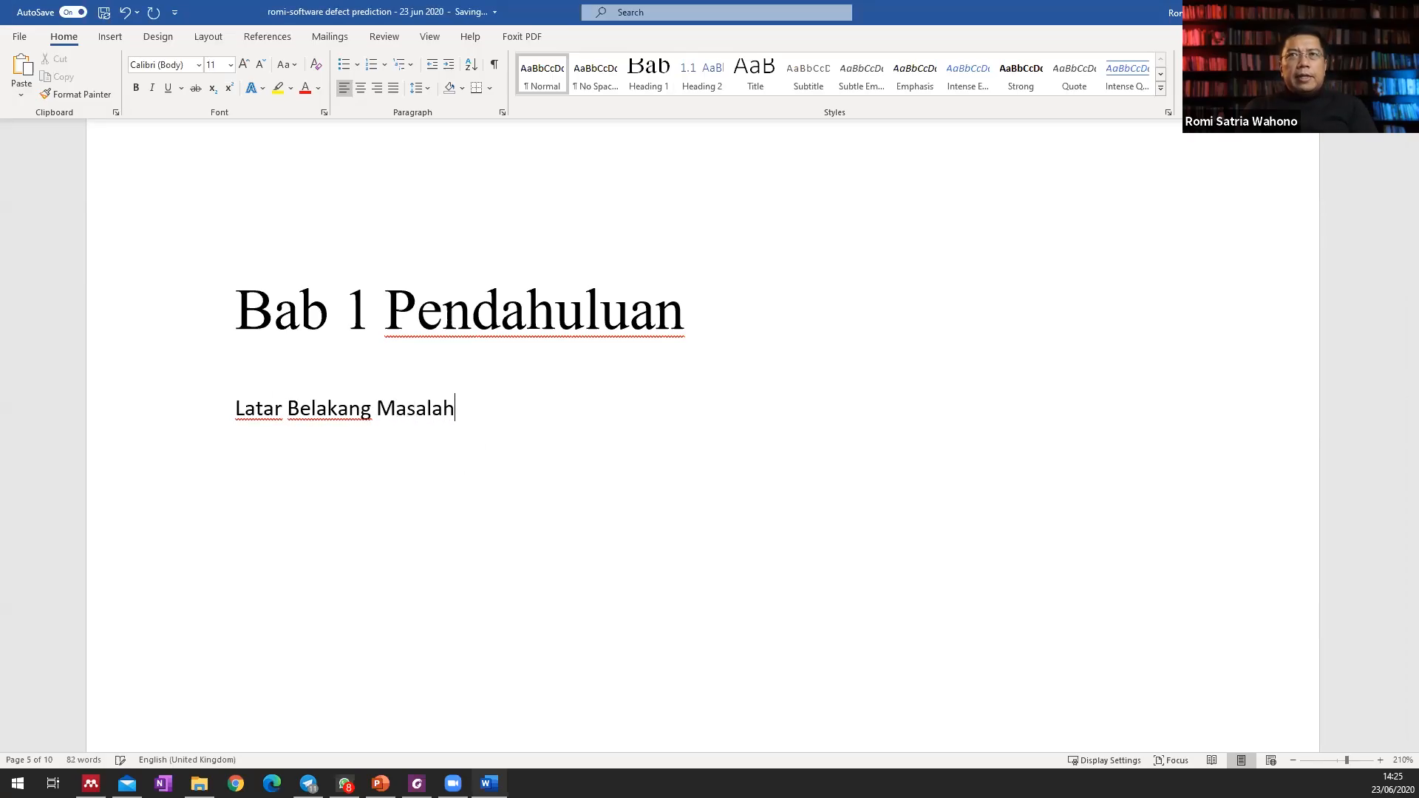
Add an empty paragraph below "Latar Belakang Masalah" and place the cursor back at the start of that line.
{"action": "key", "text": "Return"}
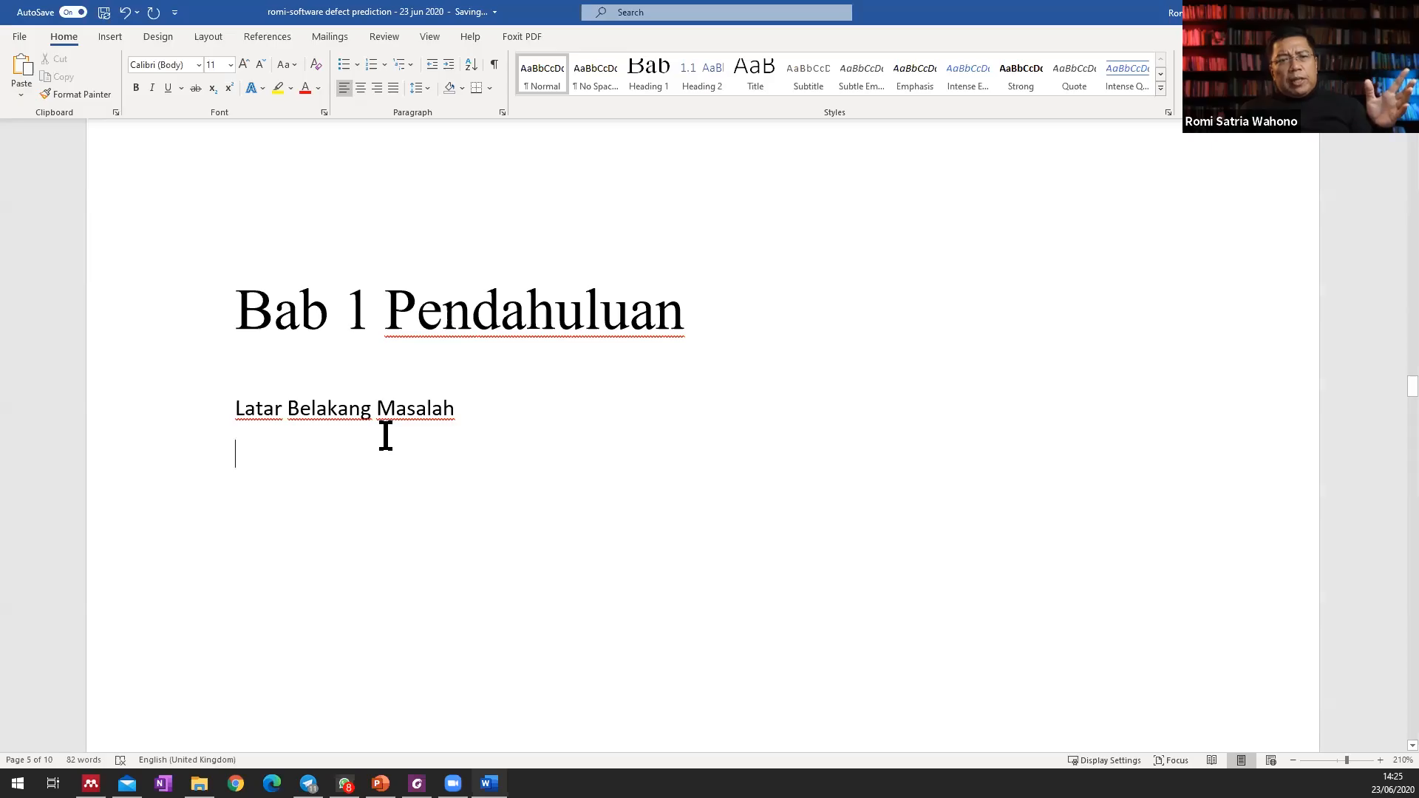
{"action": "left_click_drag", "start_coordinate": [481, 402], "coordinate": [209, 415]}
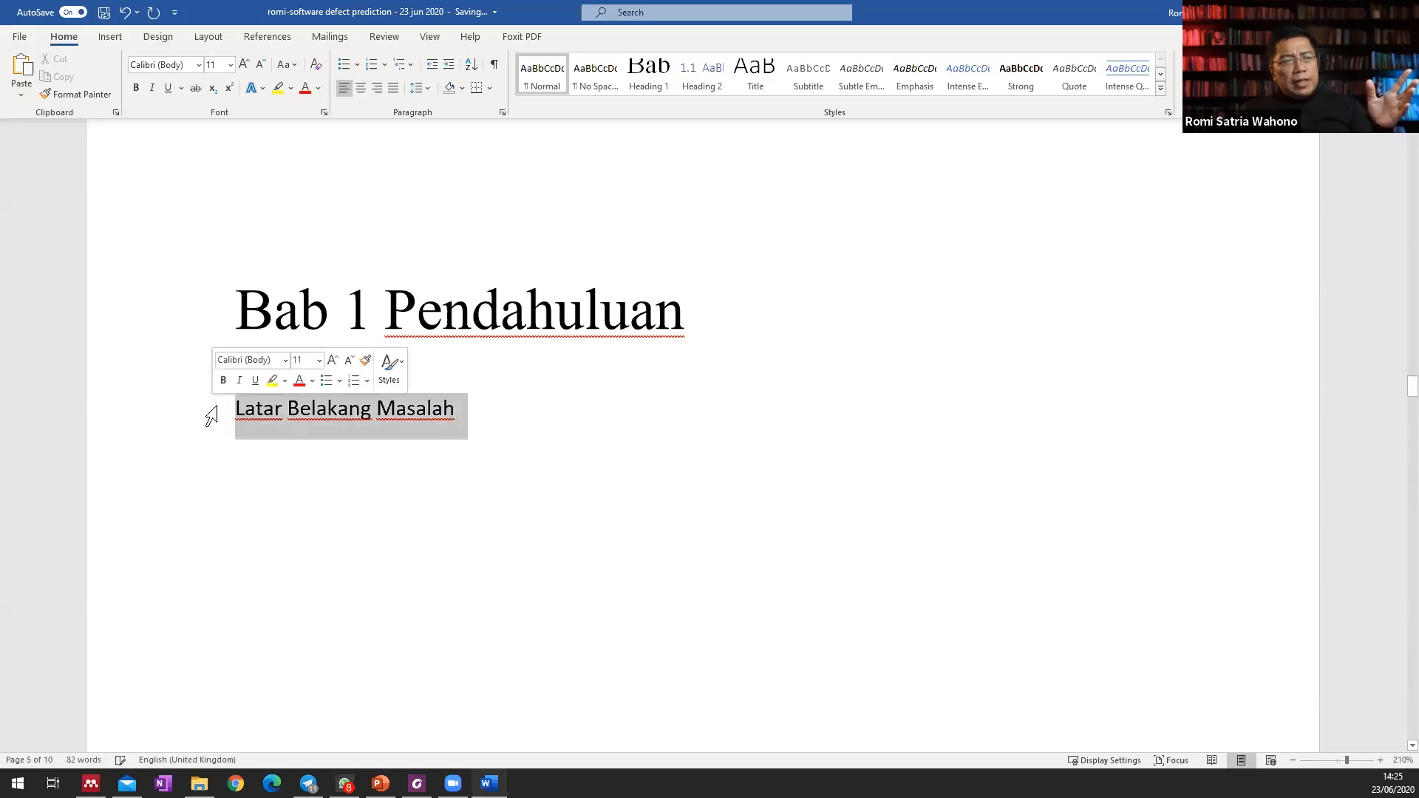
{"action": "left_click", "coordinate": [507, 469]}
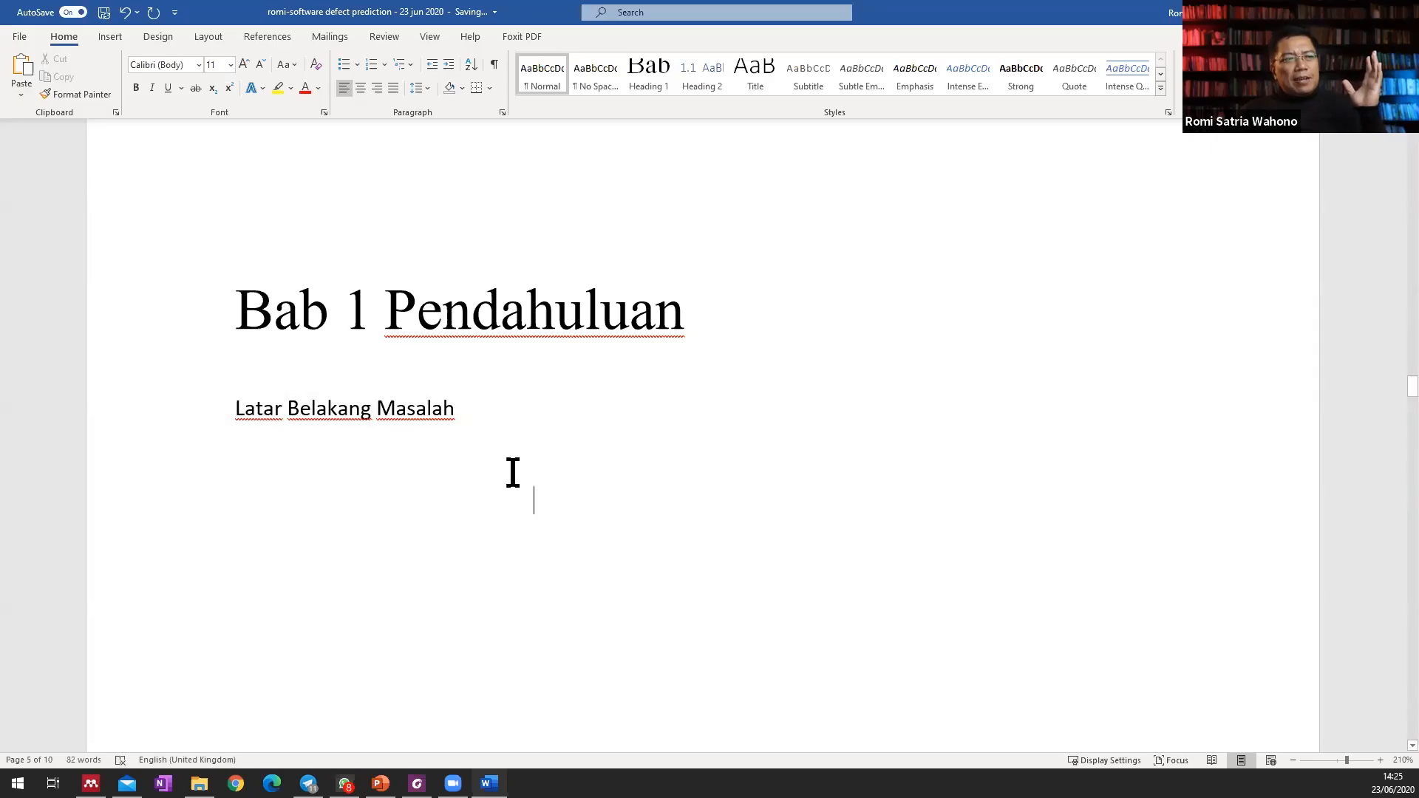
{"action": "left_click_drag", "start_coordinate": [484, 423], "coordinate": [253, 412]}
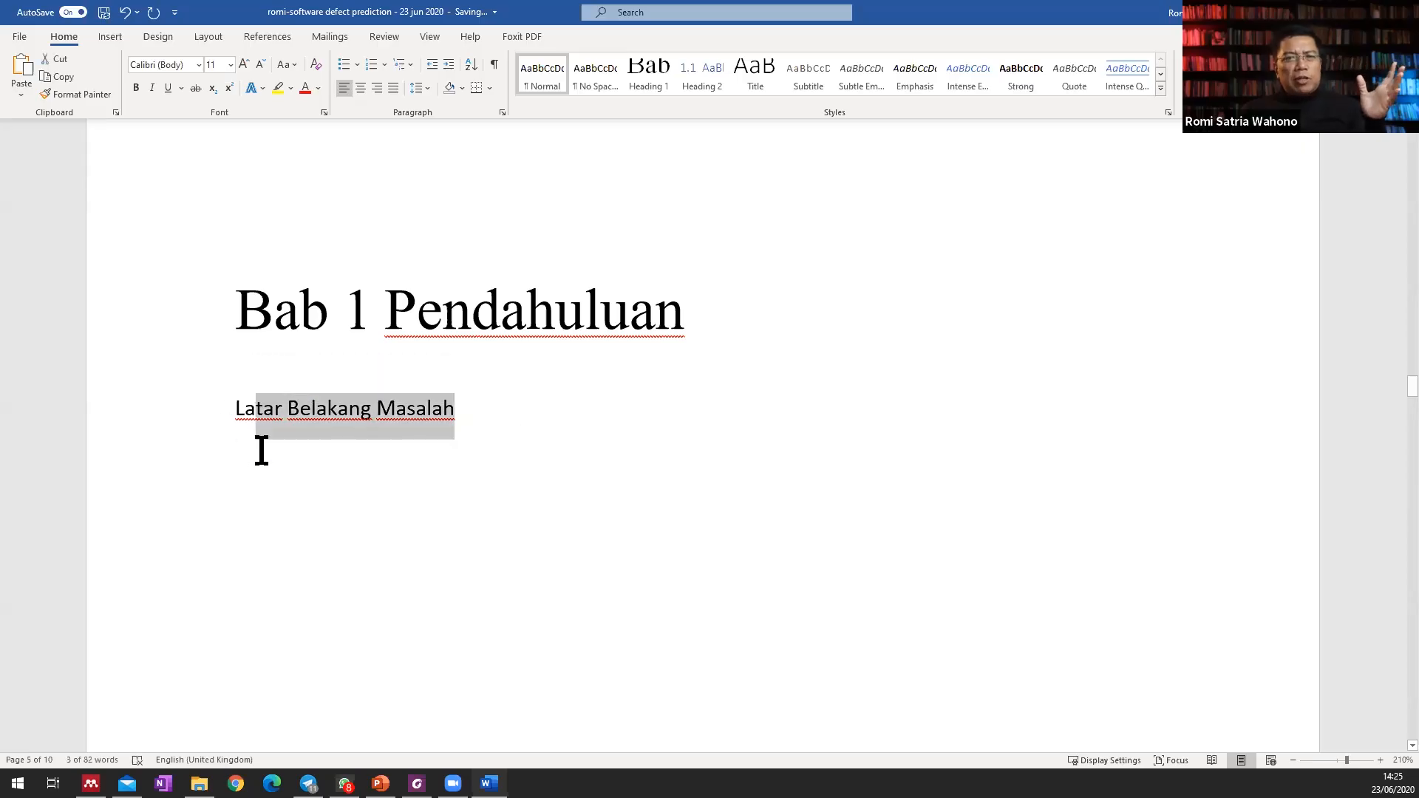
{"action": "left_click", "coordinate": [258, 447]}
{"action": "left_click", "coordinate": [234, 415]}
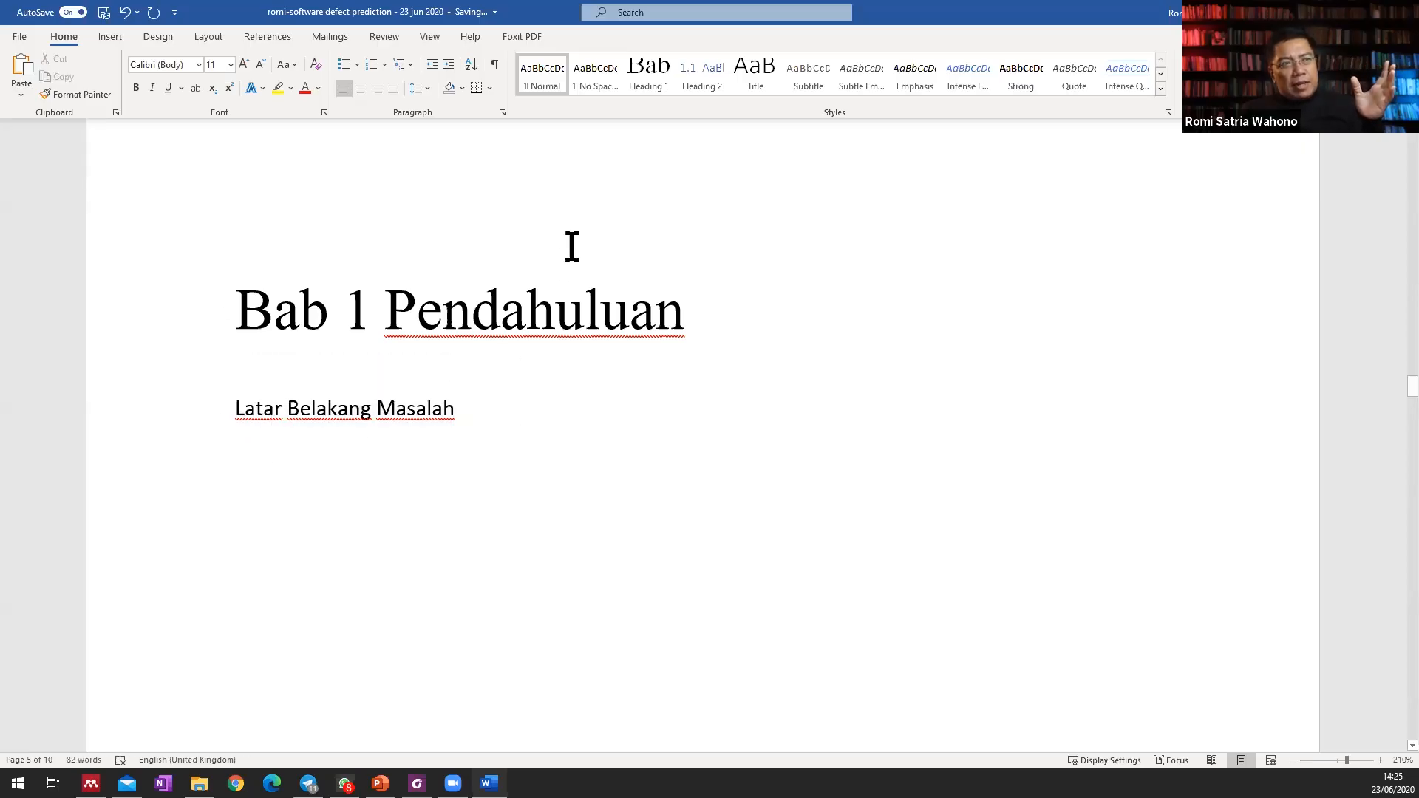
Modify the Normal style to use Times New Roman, 12 pt, with 1.5 line spacing.
{"action": "right_click", "coordinate": [541, 71]}
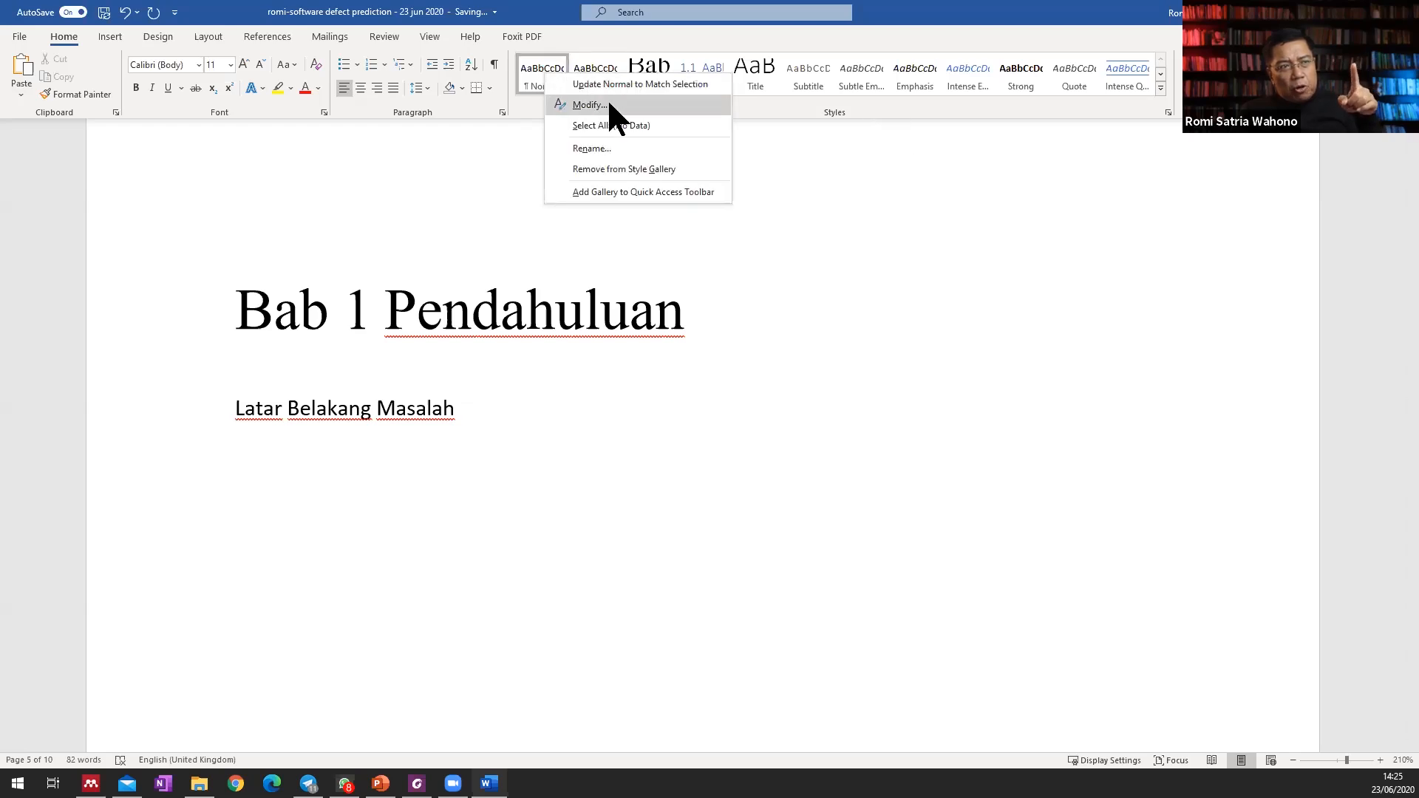
{"action": "left_click", "coordinate": [589, 105]}
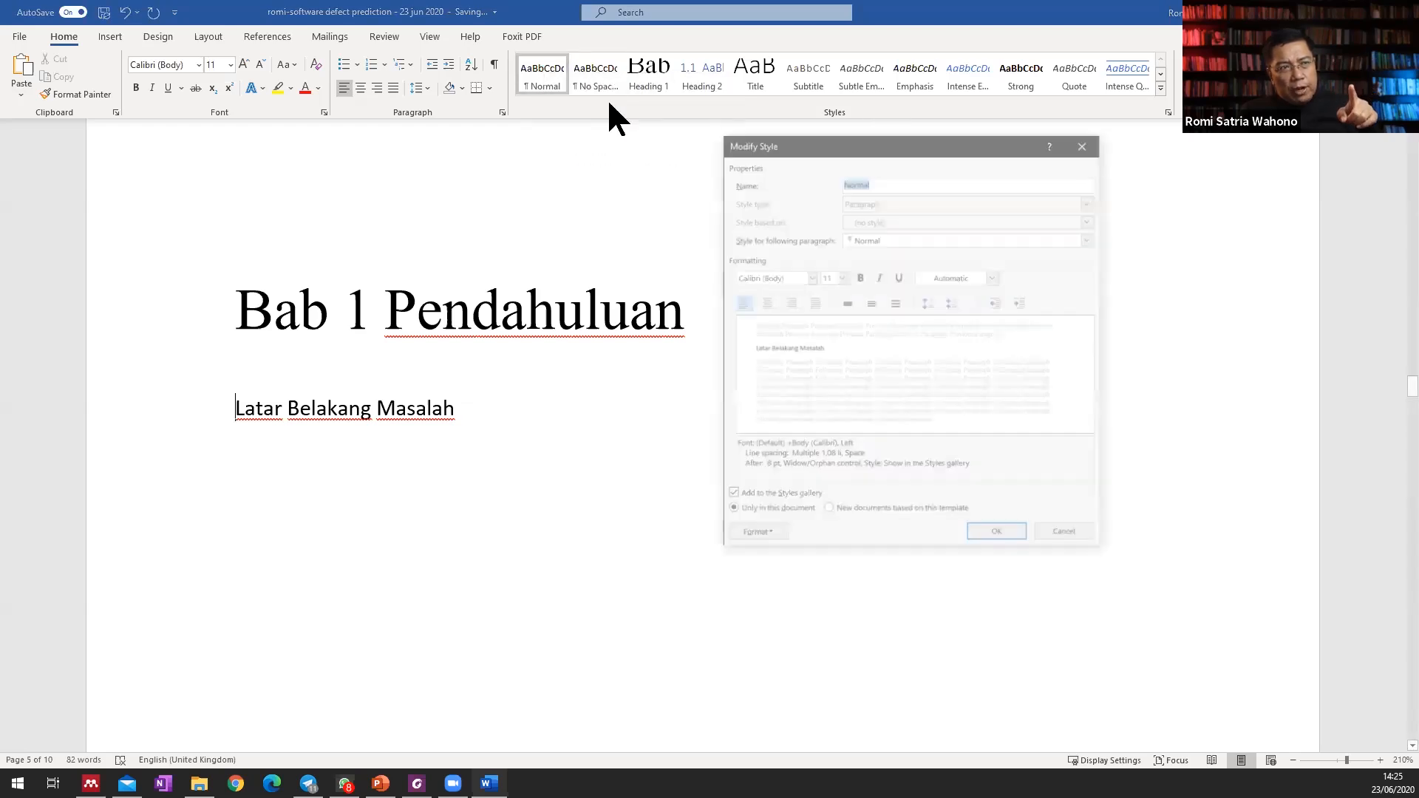
{"action": "left_click", "coordinate": [808, 274]}
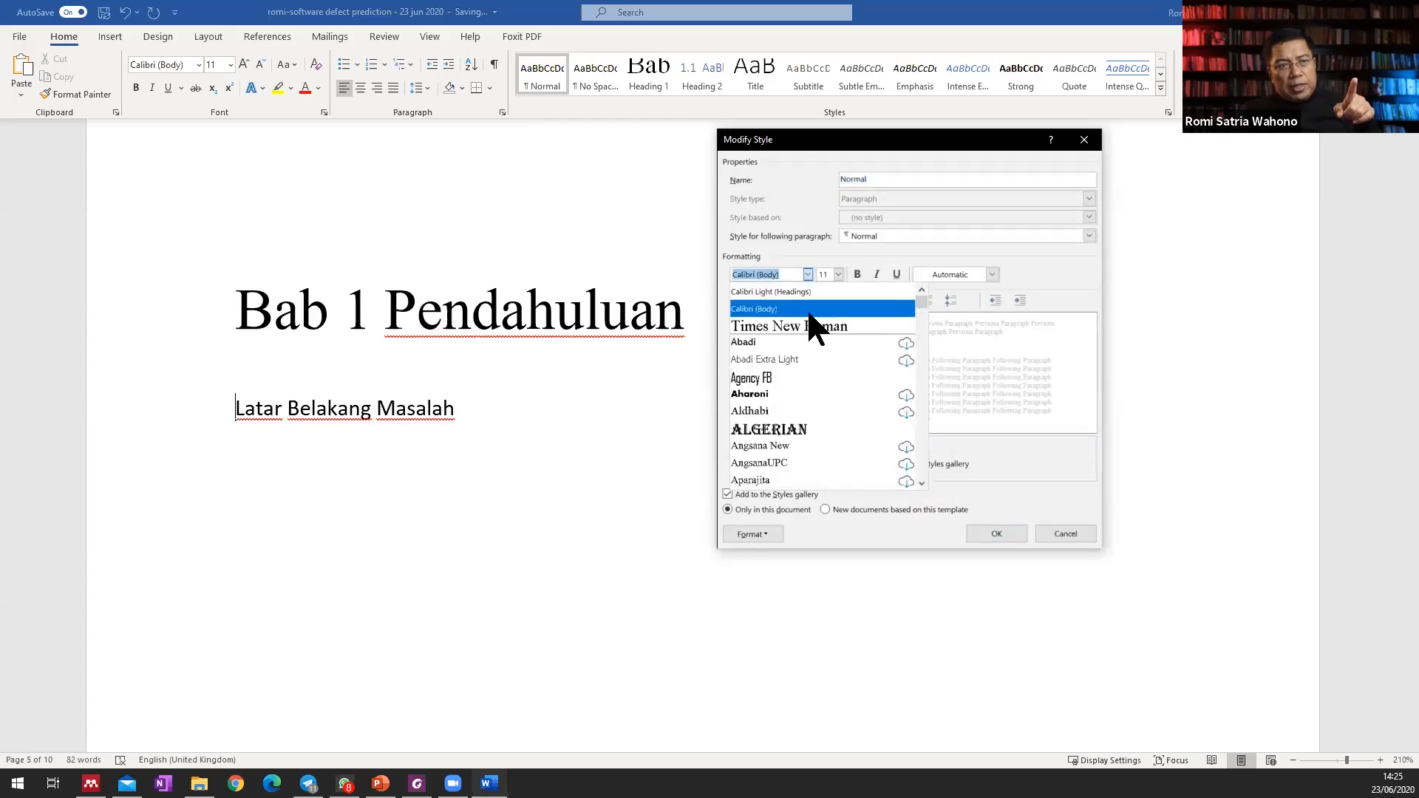
{"action": "left_click", "coordinate": [813, 329]}
{"action": "left_click", "coordinate": [838, 274]}
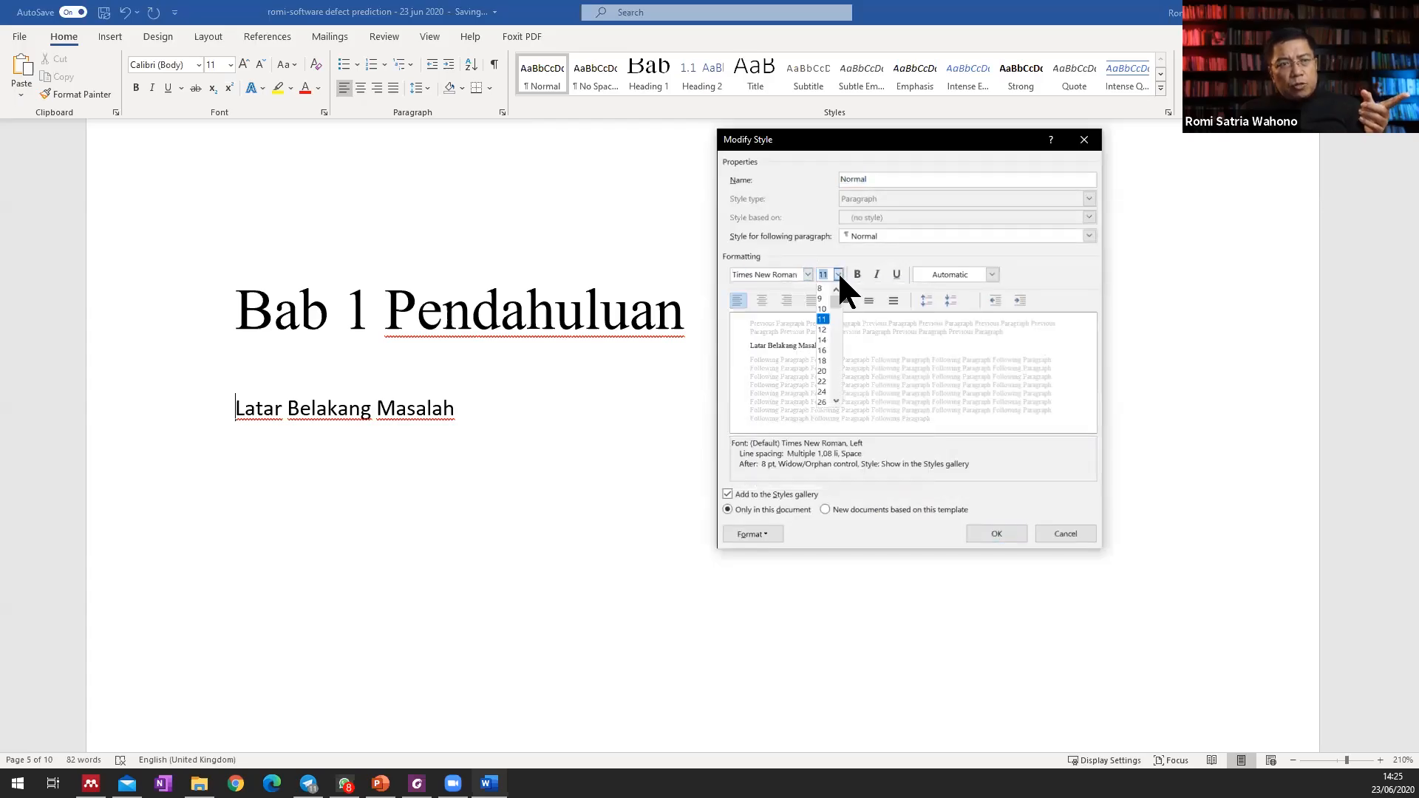
{"action": "left_click", "coordinate": [826, 327]}
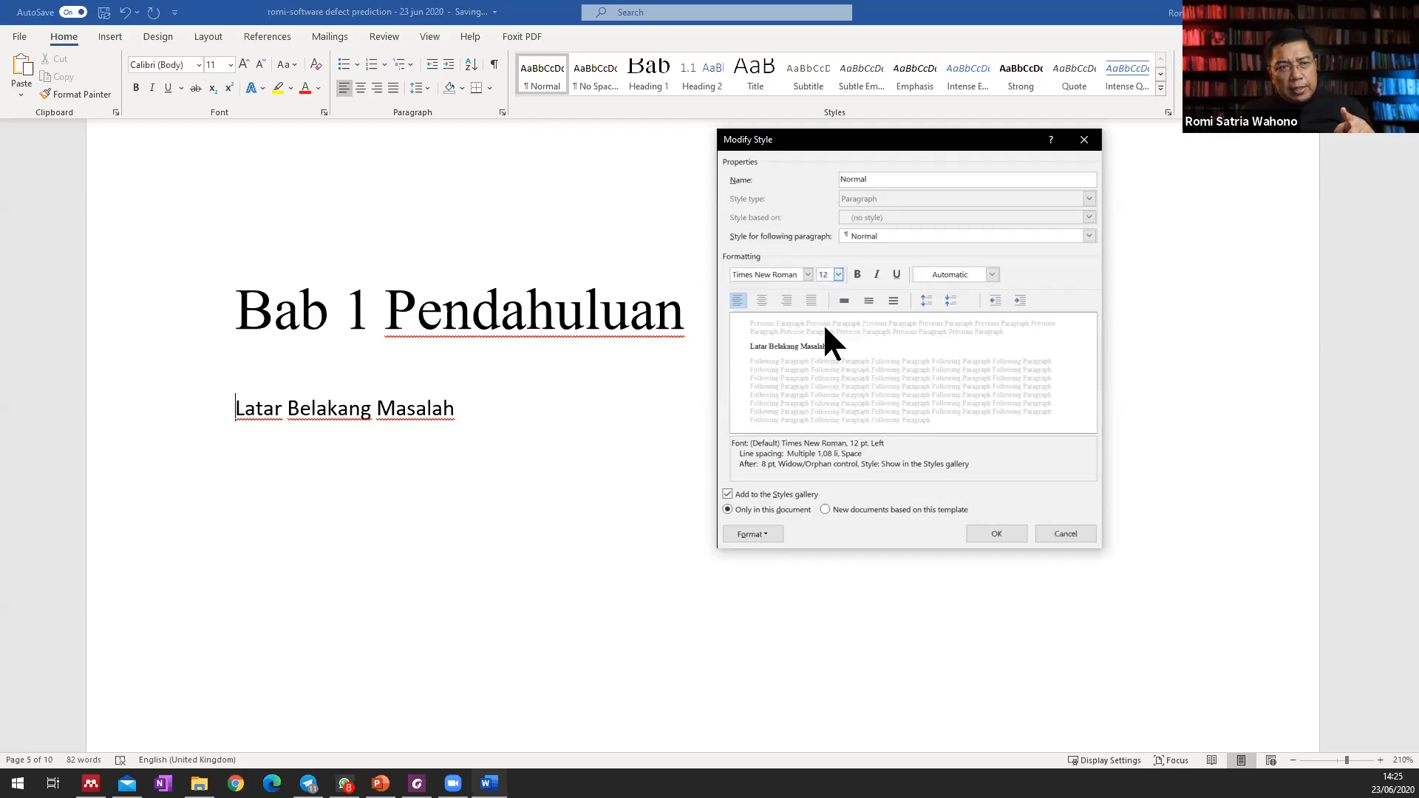
{"action": "left_click", "coordinate": [870, 301]}
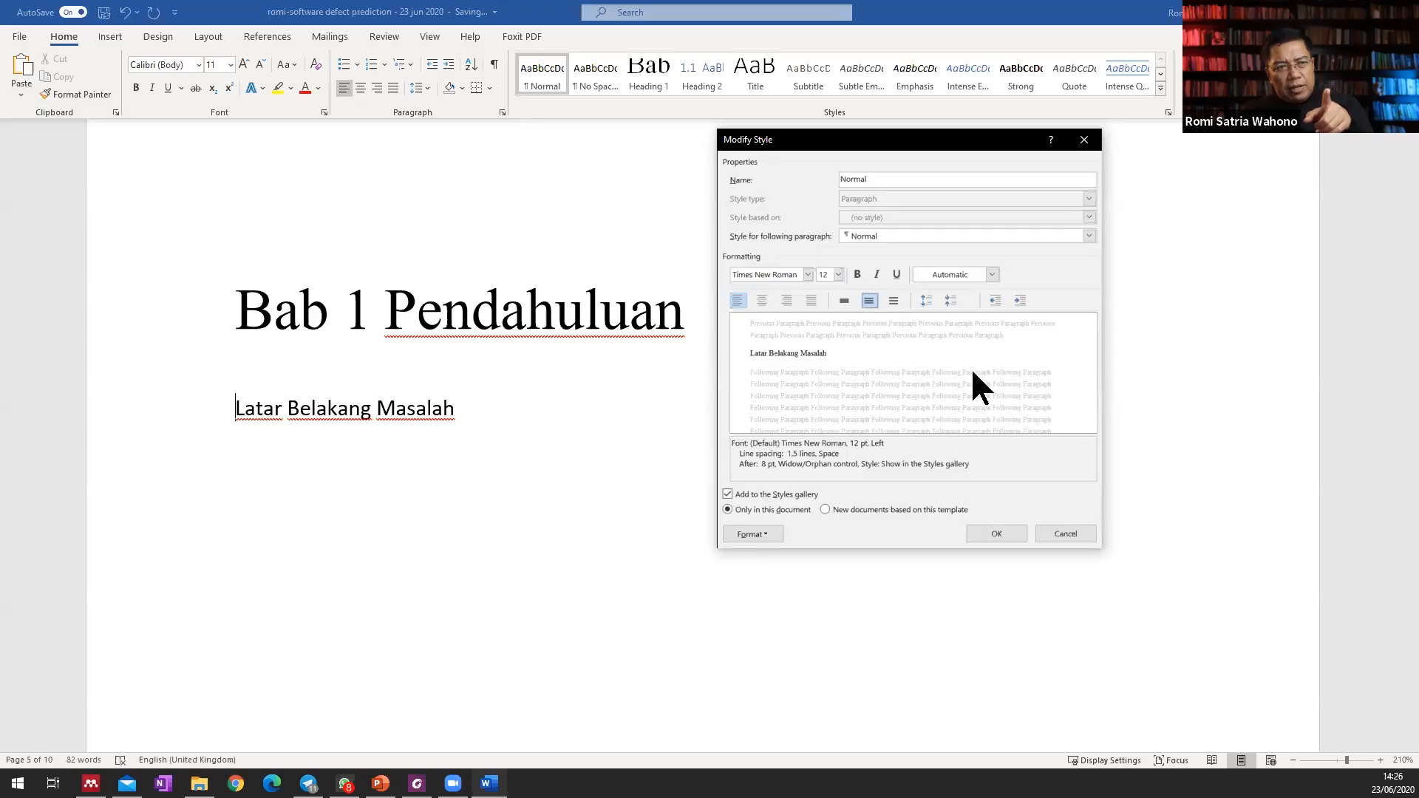
{"action": "left_click", "coordinate": [997, 534]}
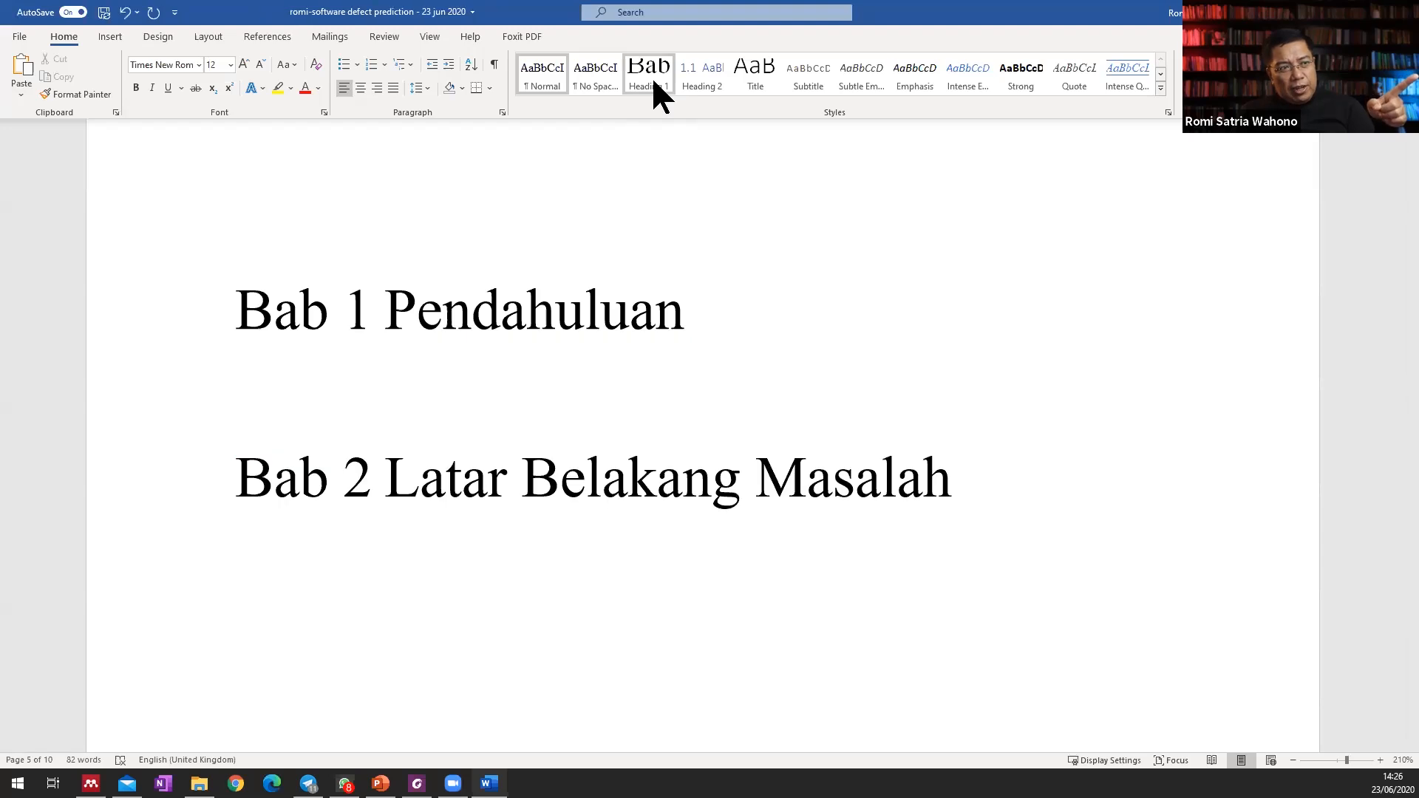
Apply the Heading 2 style to the "Latar Belakang Masalah" line under "Bab 1 Pendahuluan".
{"action": "left_click", "coordinate": [702, 78]}
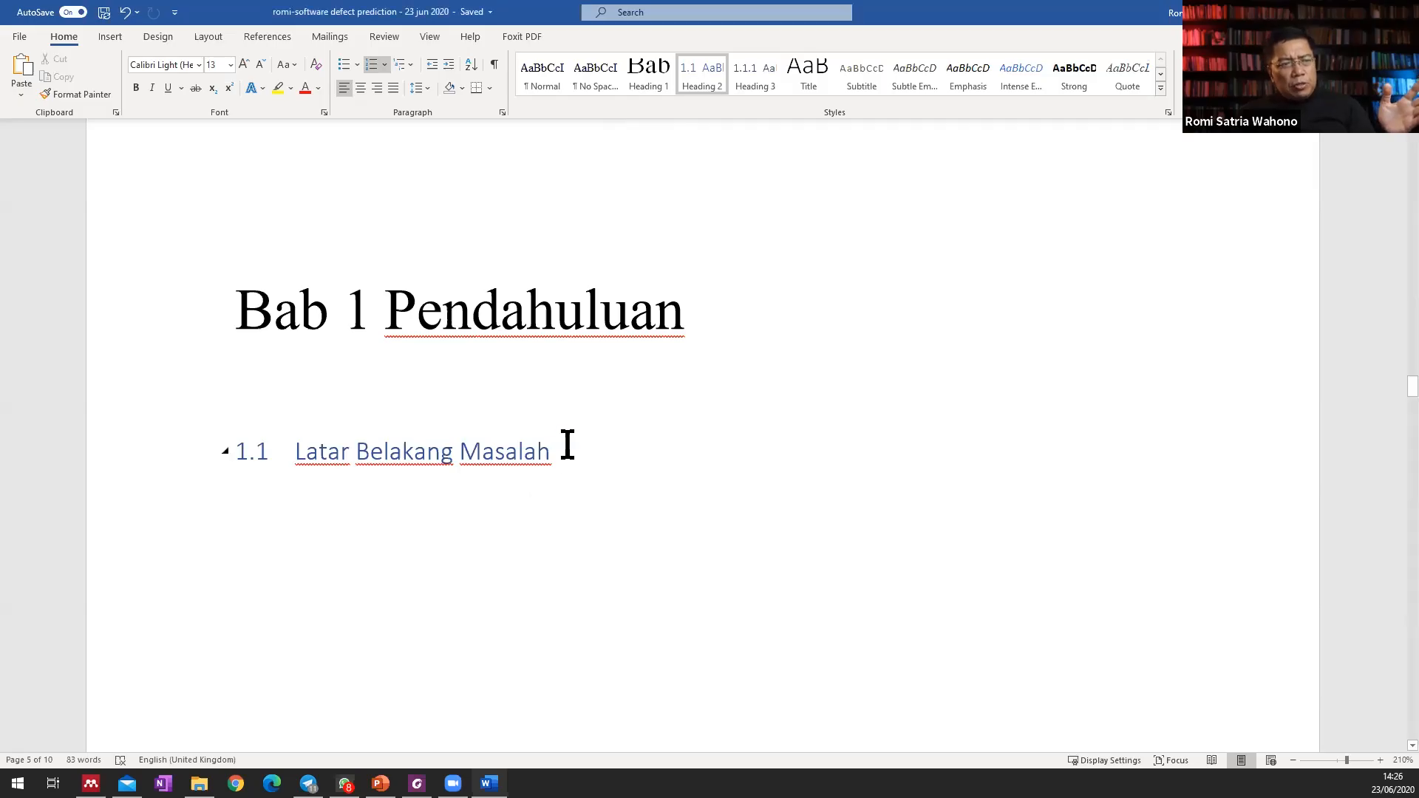
{"action": "left_click_drag", "start_coordinate": [568, 446], "coordinate": [291, 473]}
{"action": "left_click", "coordinate": [383, 529]}
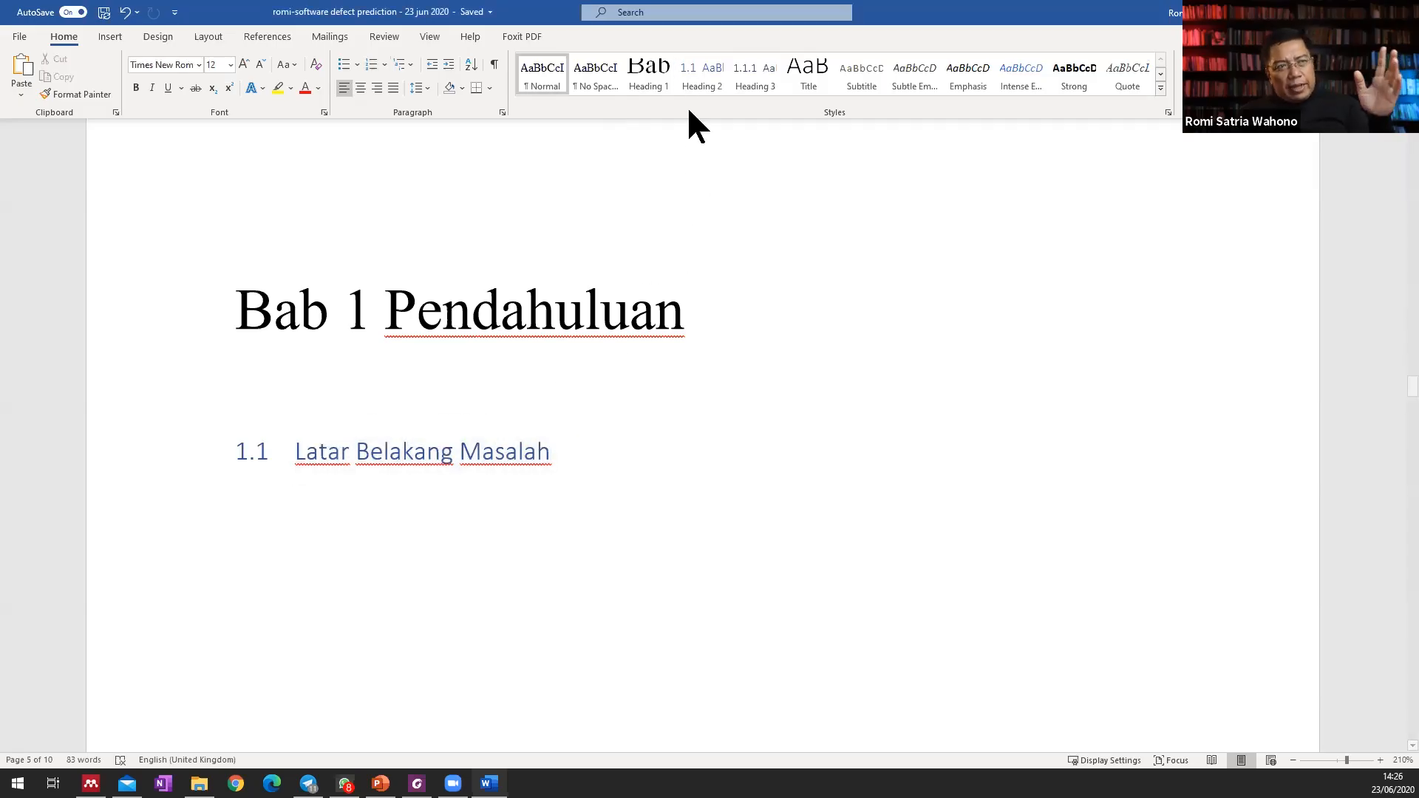
{"action": "right_click", "coordinate": [694, 81]}
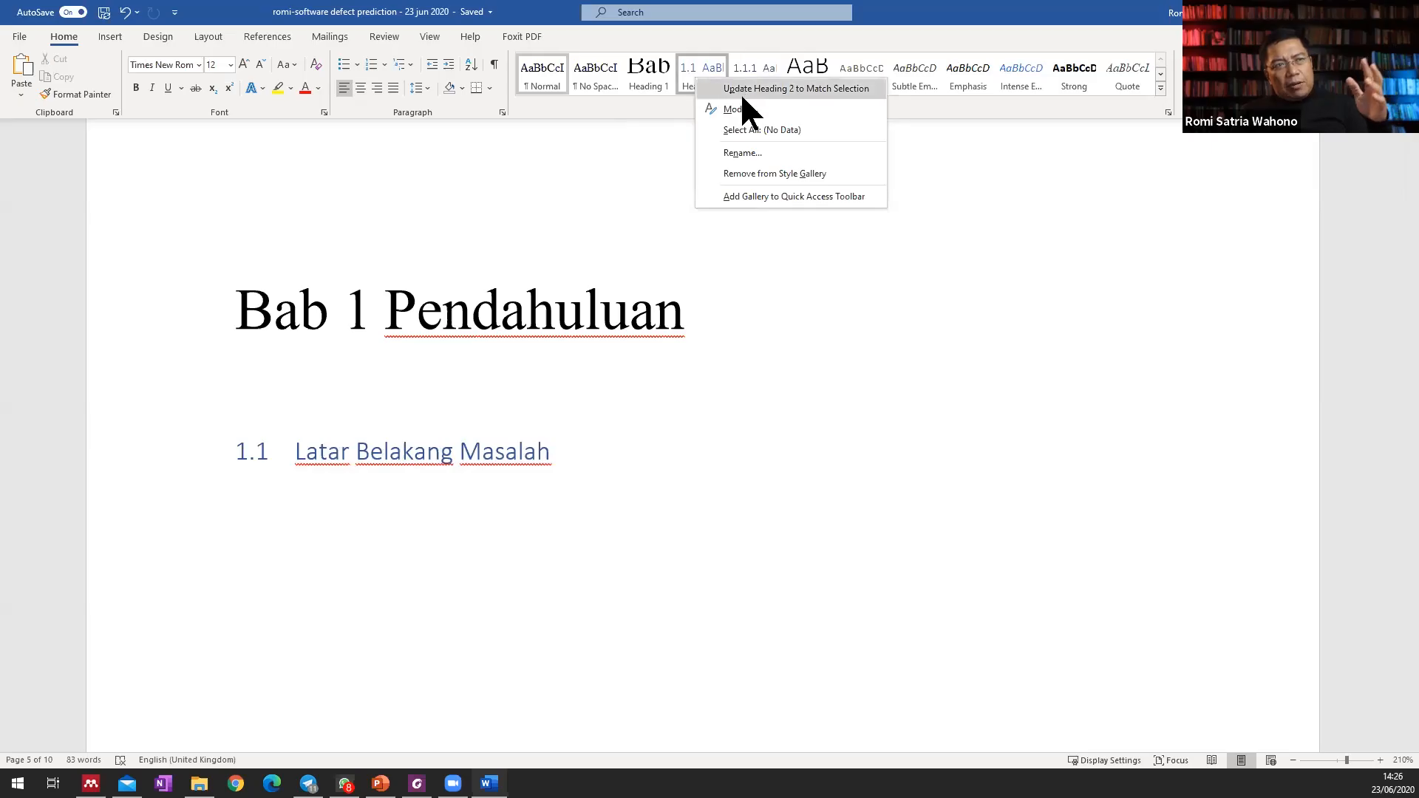
{"action": "left_click", "coordinate": [736, 87]}
{"action": "key", "text": "ctrl+z"}
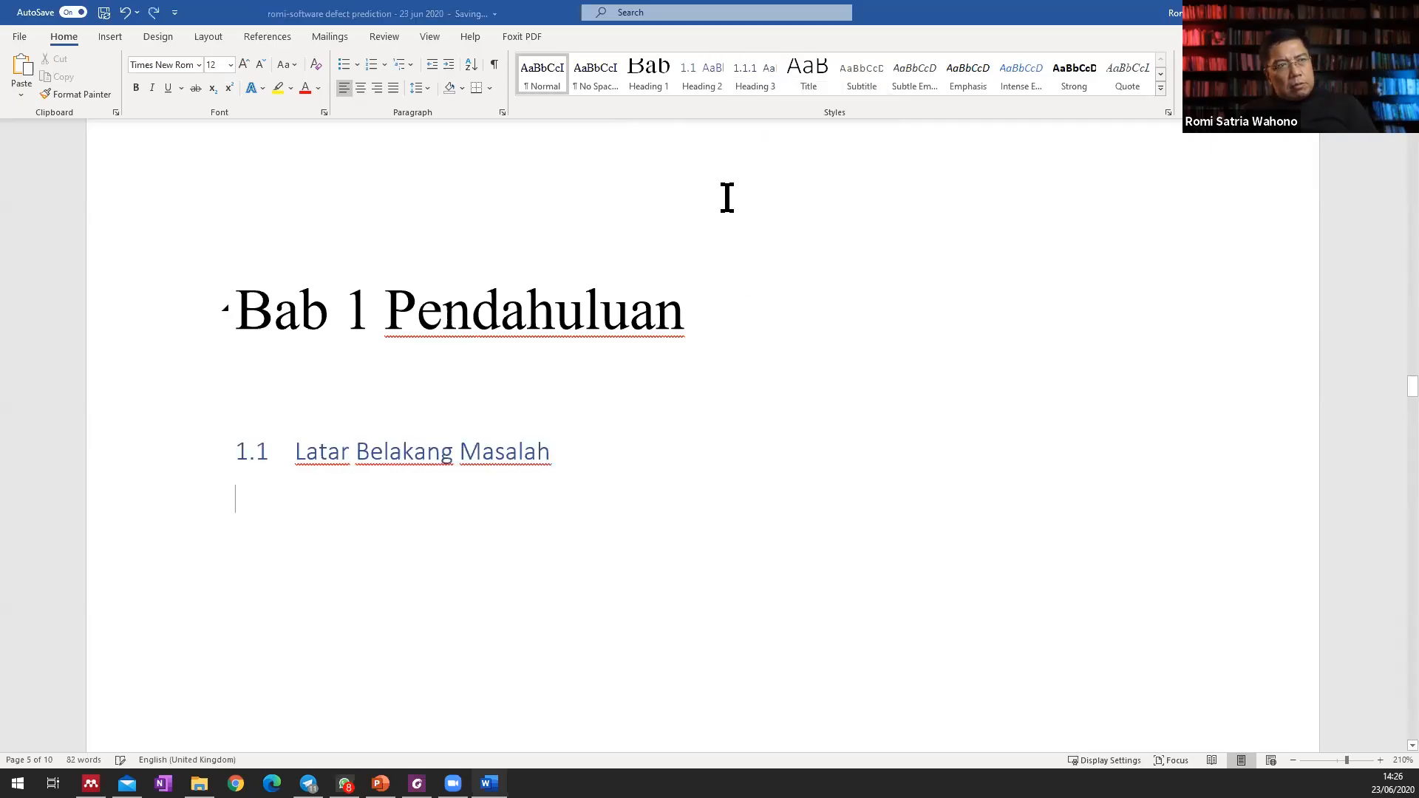
{"action": "right_click", "coordinate": [695, 73]}
{"action": "left_click", "coordinate": [747, 105]}
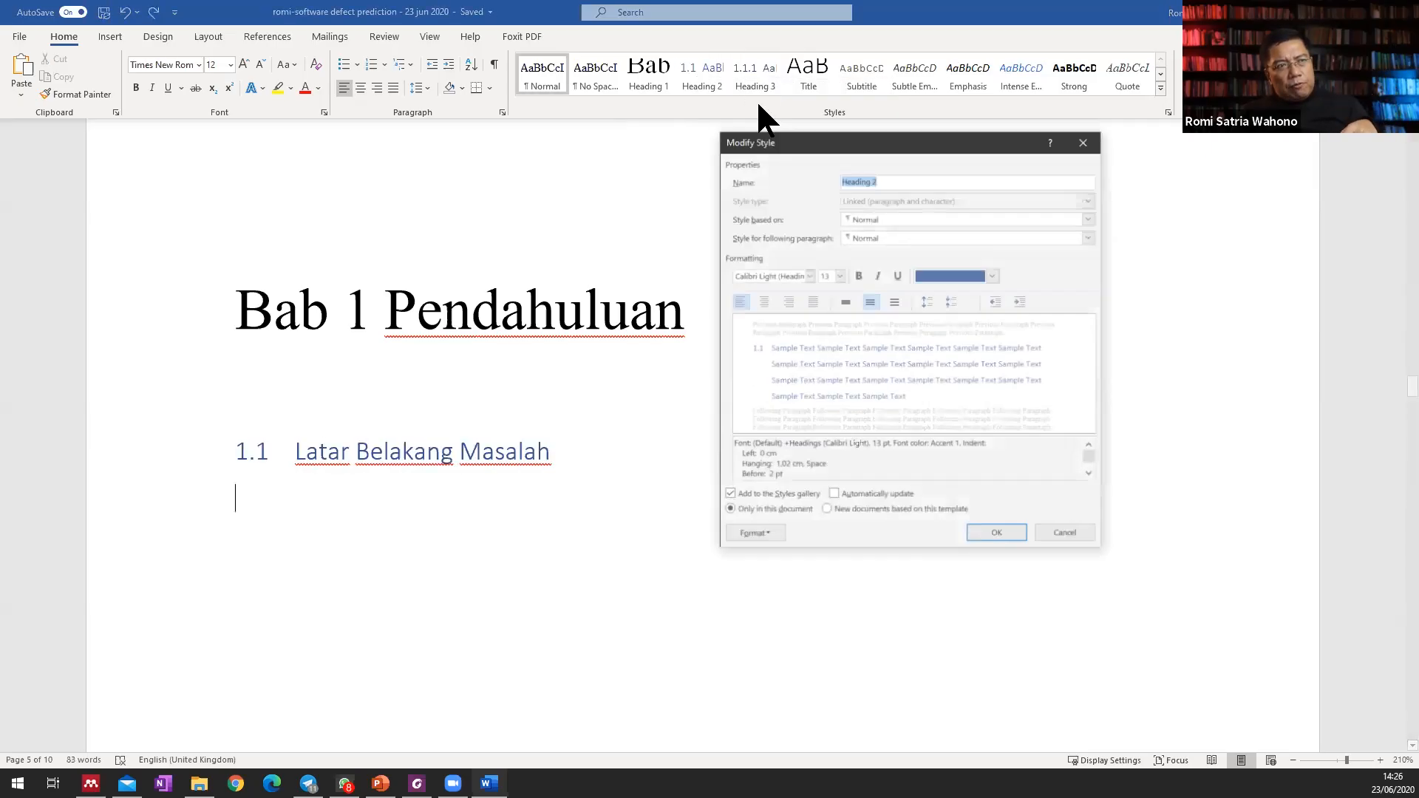
{"action": "left_click", "coordinate": [995, 535]}
Modify the Heading 2 style to use the Automatic font colour and Times New Roman at 18 pt.
{"action": "left_click", "coordinate": [306, 451]}
{"action": "right_click", "coordinate": [683, 83]}
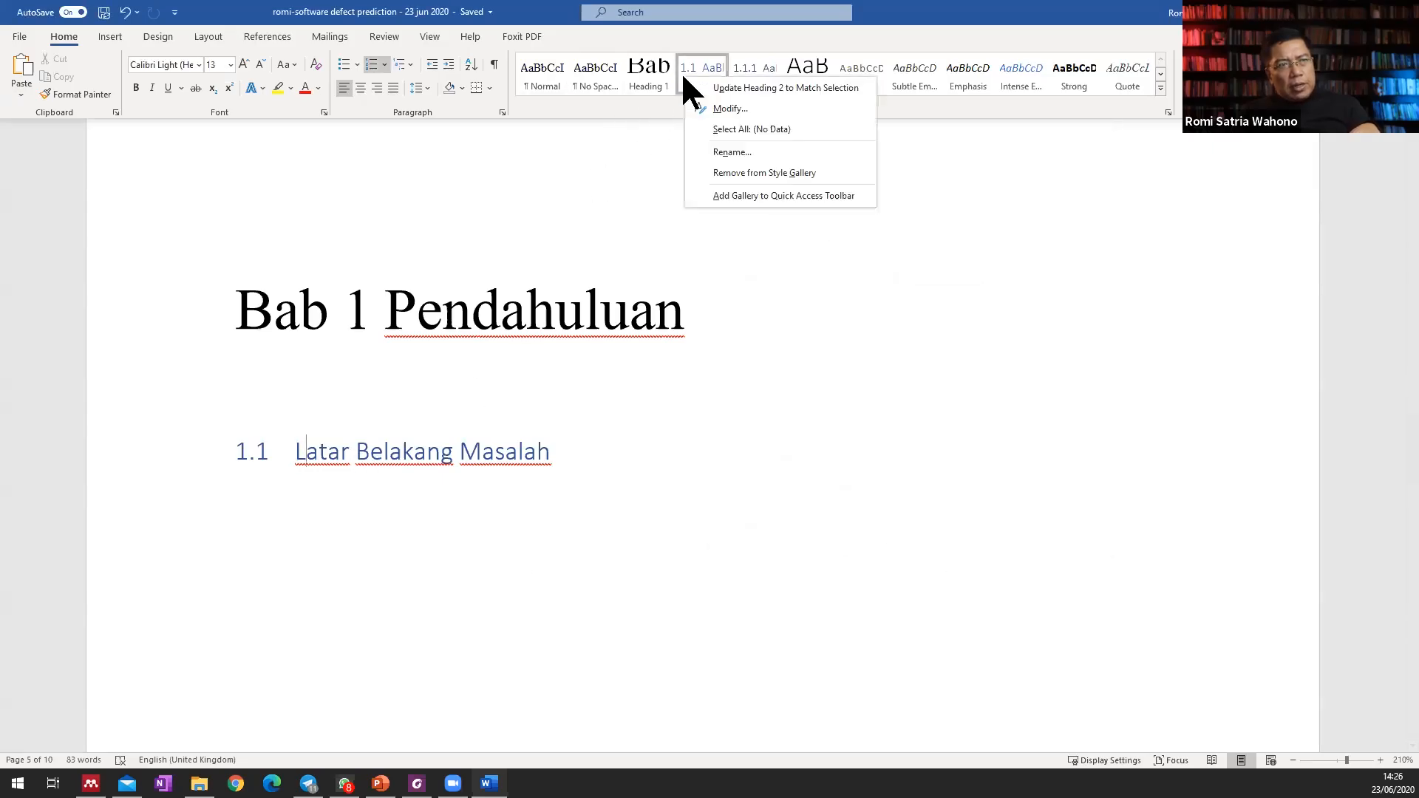
{"action": "left_click", "coordinate": [747, 105]}
{"action": "left_click", "coordinate": [991, 272]}
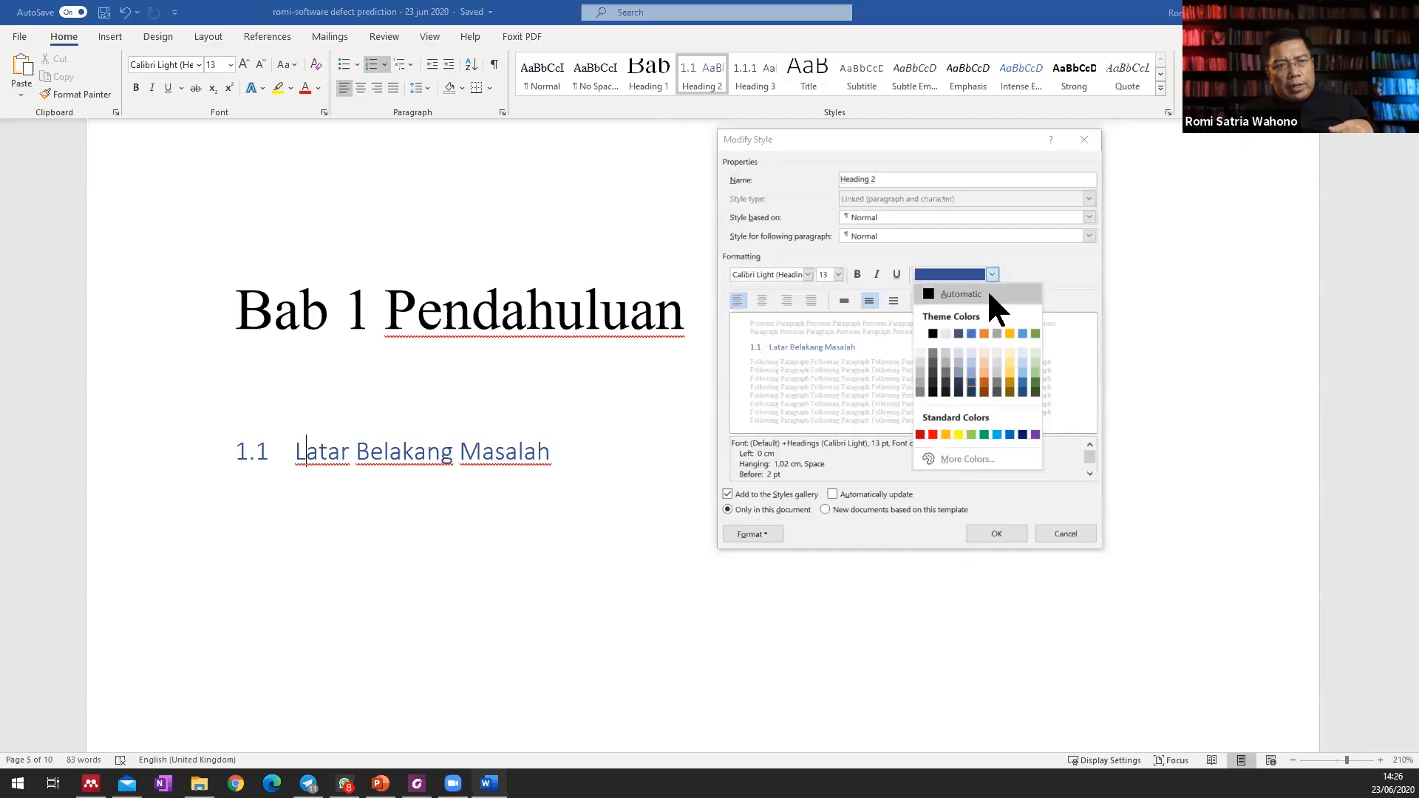
{"action": "left_click", "coordinate": [987, 289]}
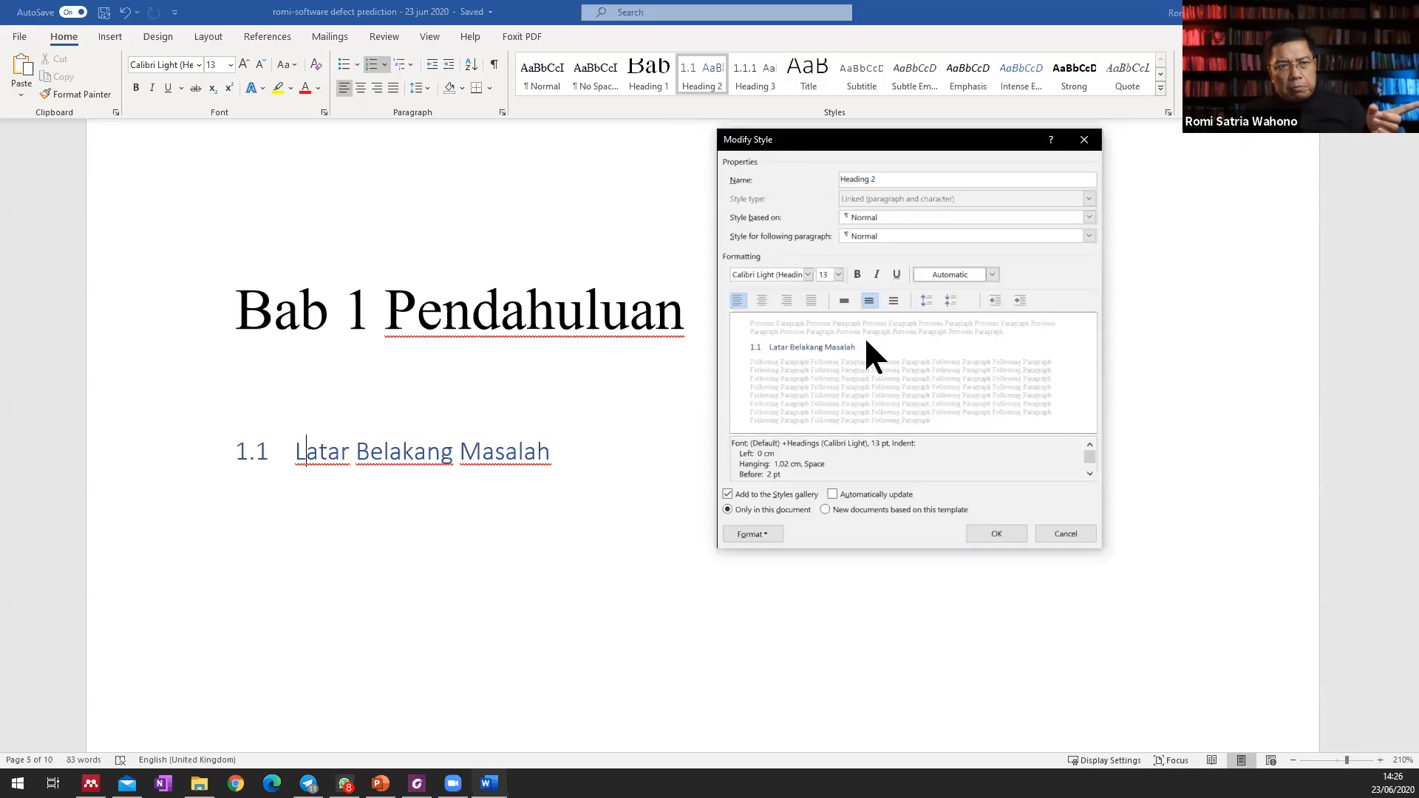
{"action": "left_click", "coordinate": [808, 273]}
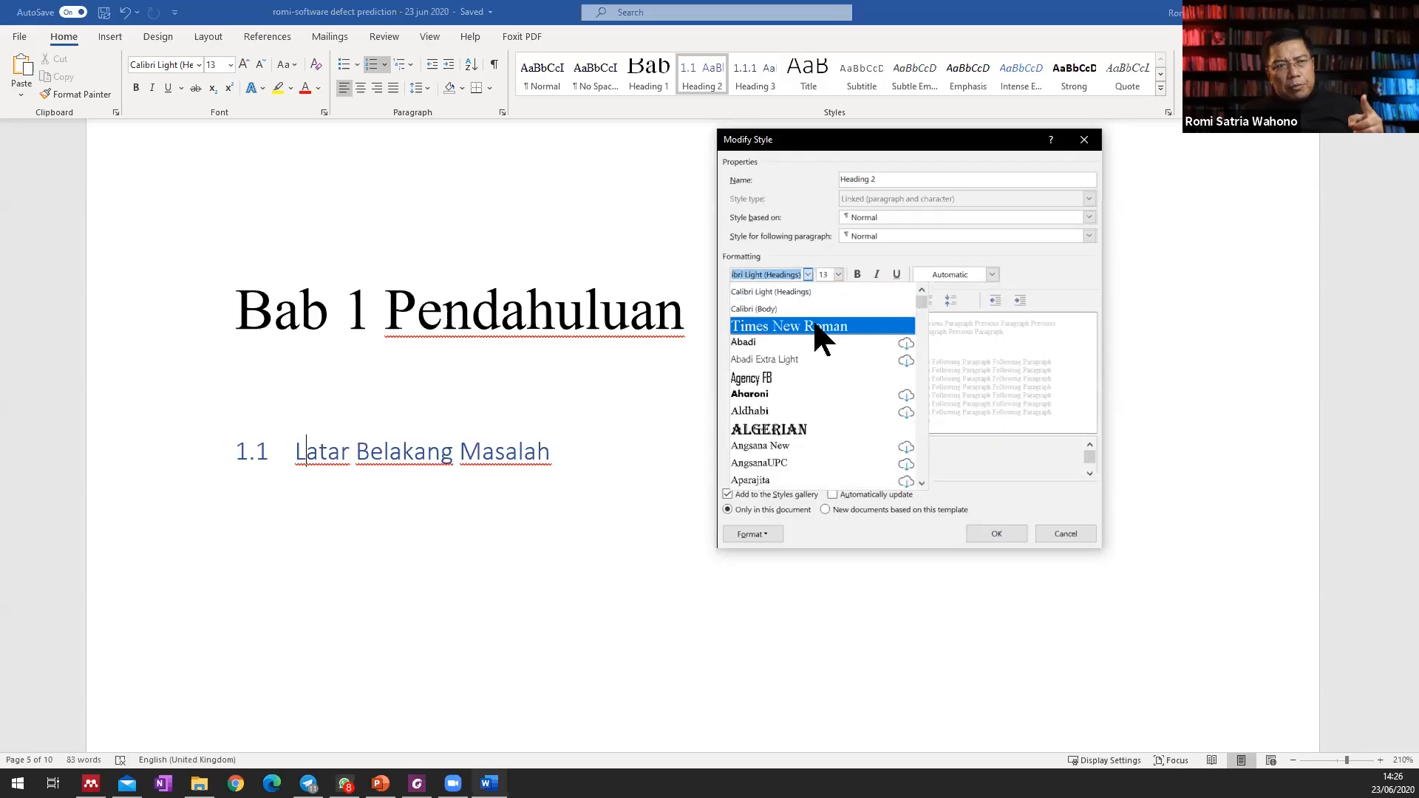
{"action": "left_click", "coordinate": [821, 339]}
{"action": "left_click", "coordinate": [839, 274]}
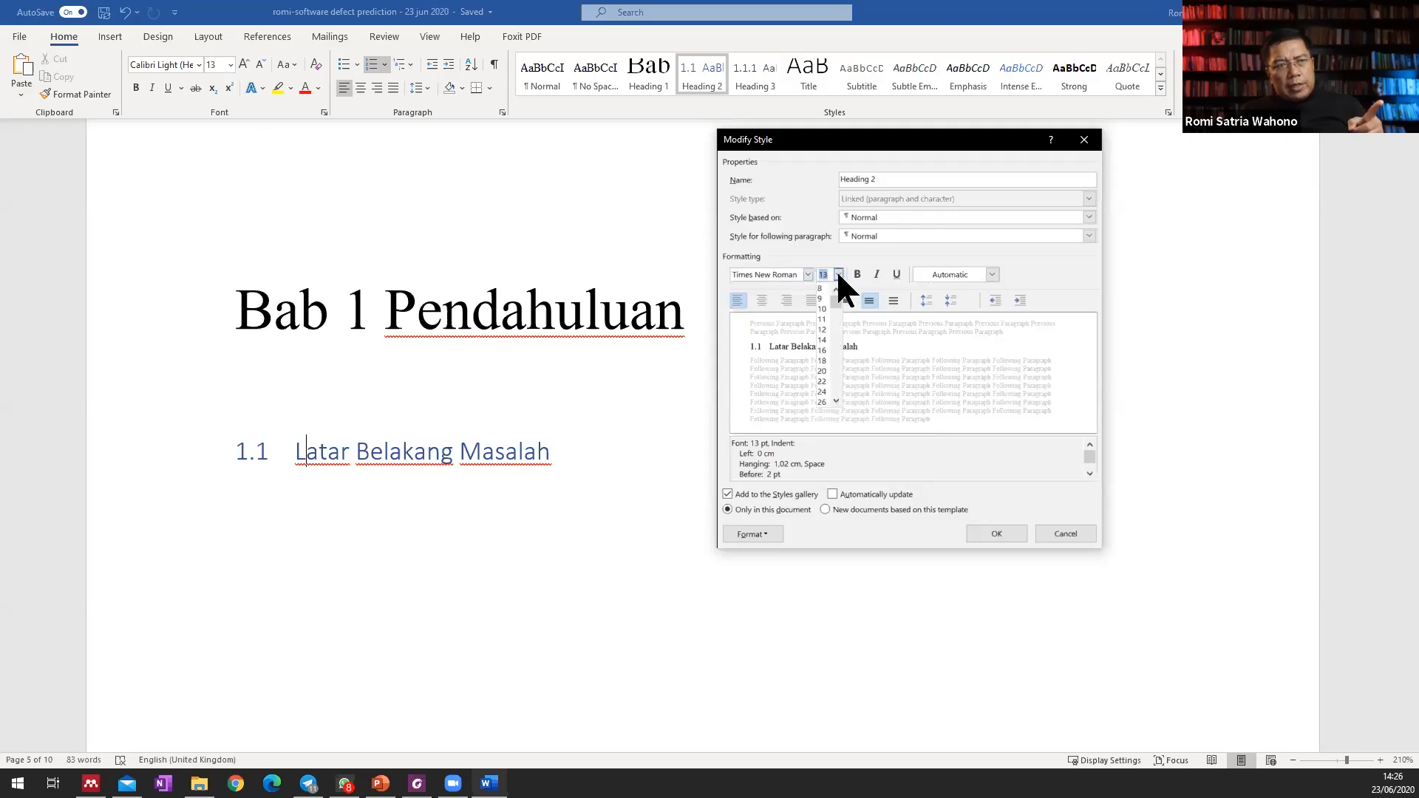
{"action": "left_click", "coordinate": [823, 350]}
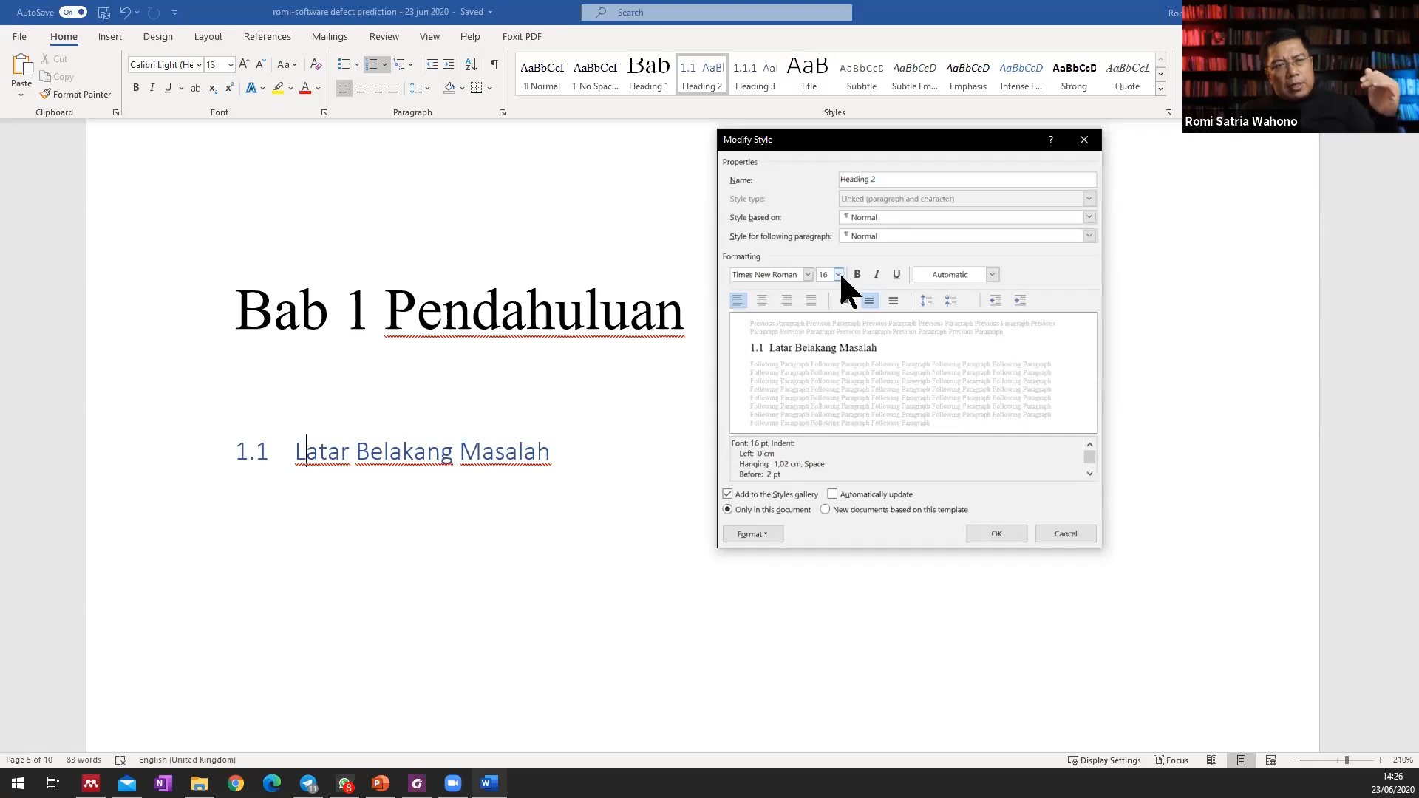
{"action": "left_click", "coordinate": [838, 274]}
{"action": "left_click", "coordinate": [823, 361]}
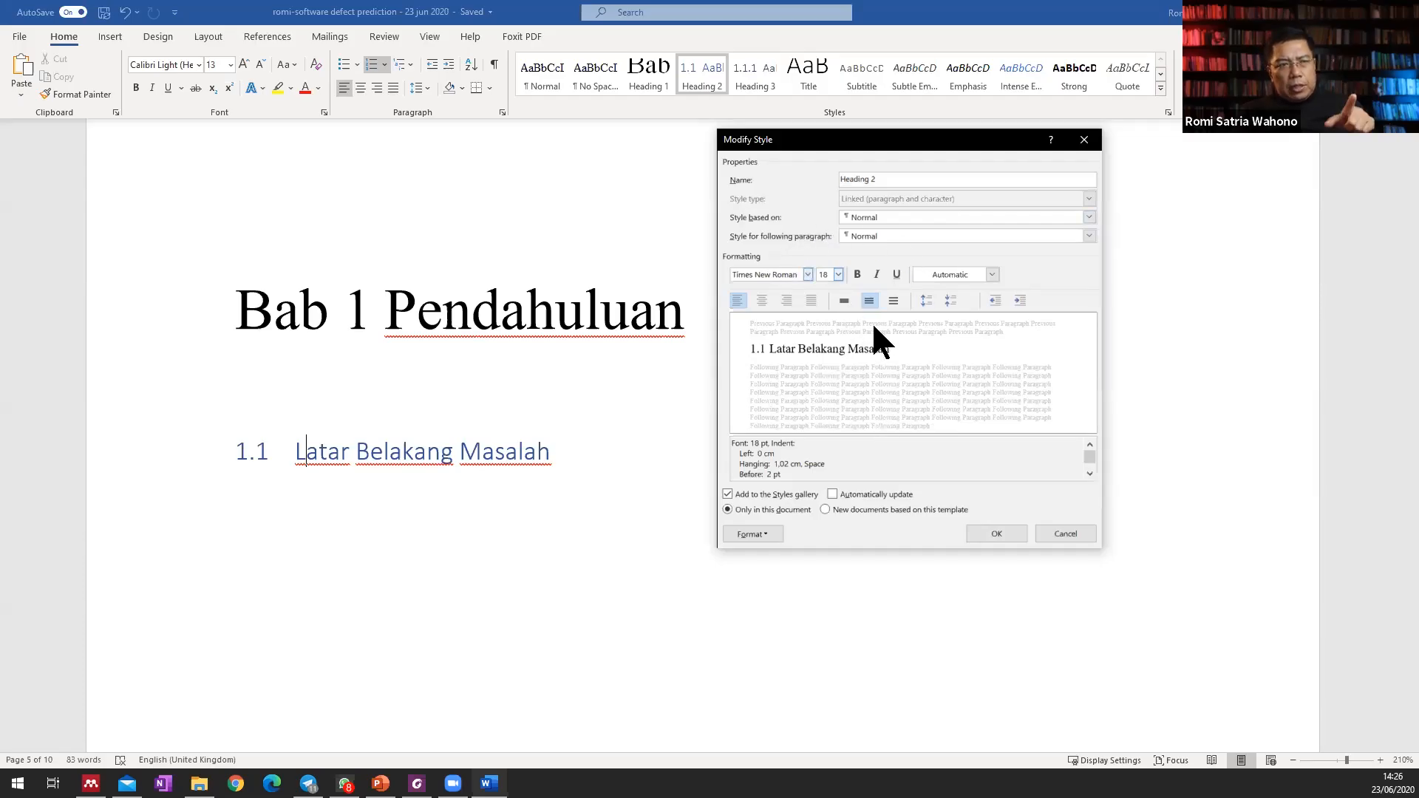
{"action": "left_click", "coordinate": [1008, 528]}
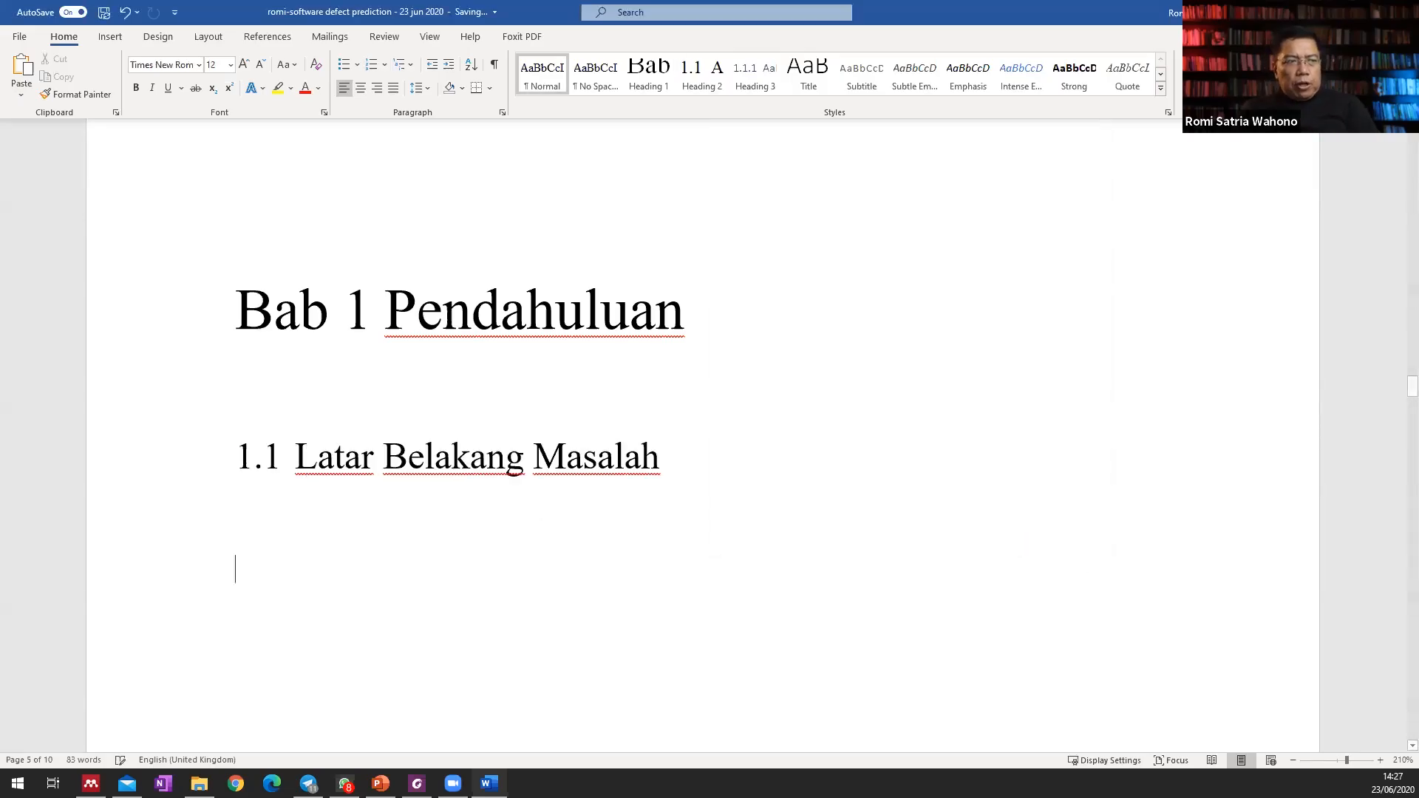
Add the subchapter title "Identifikasi Masalah" below "Latar Belakang Masalah" and apply the Heading 2 style to it.
{"action": "type", "text": "zi"}
{"action": "key", "text": "BackSpace"}
{"action": "key", "text": "BackSpace"}
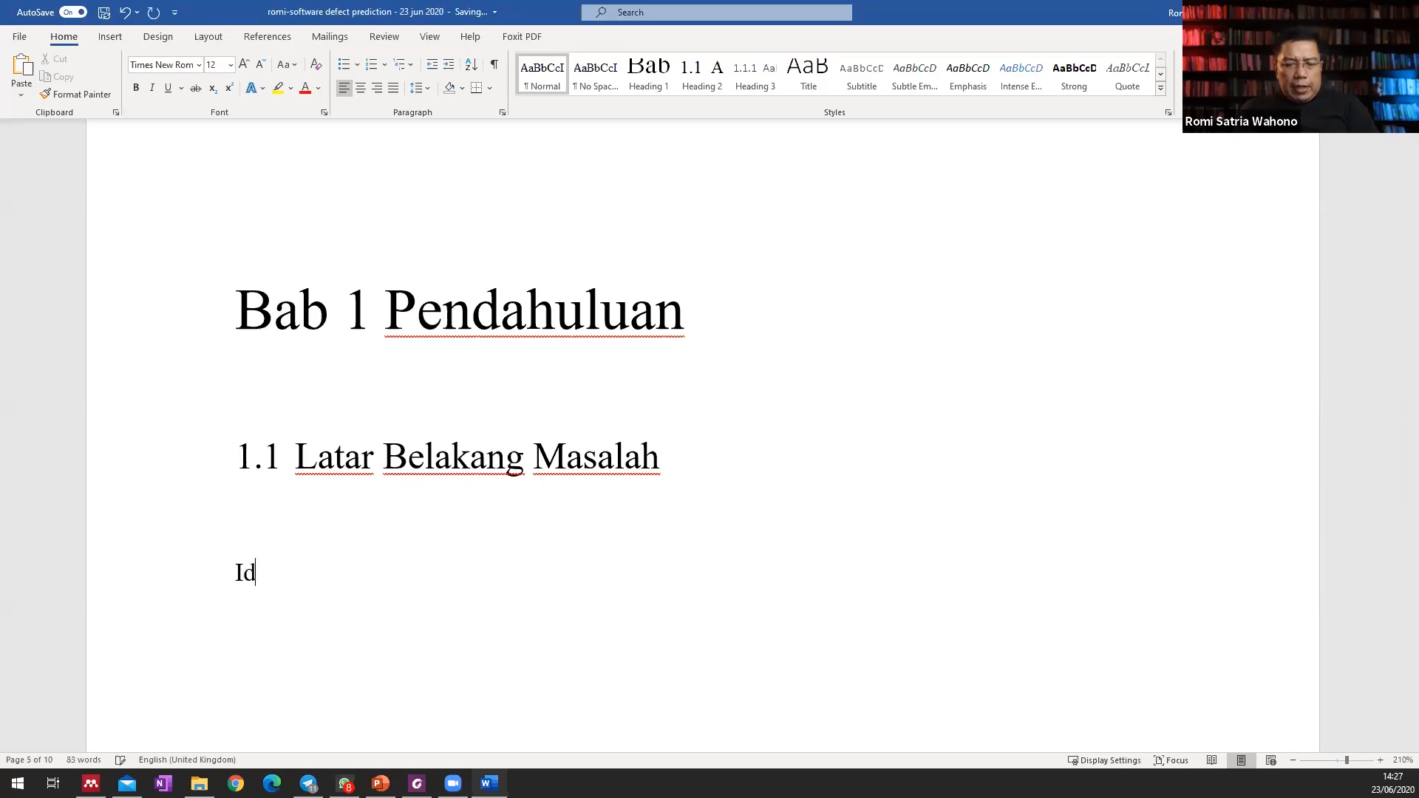
{"action": "type", "text": "Identifikasi Masalah"}
{"action": "key", "text": "Return"}
{"action": "left_click", "coordinate": [242, 576]}
{"action": "left_click", "coordinate": [713, 74]}
Add the subchapter title "Rumusan Masalah" below "Identifikasi Masalah" and apply the Heading 2 style to it.
{"action": "key", "text": "Down"}
{"action": "type", "text": "Rumusan Masala"}
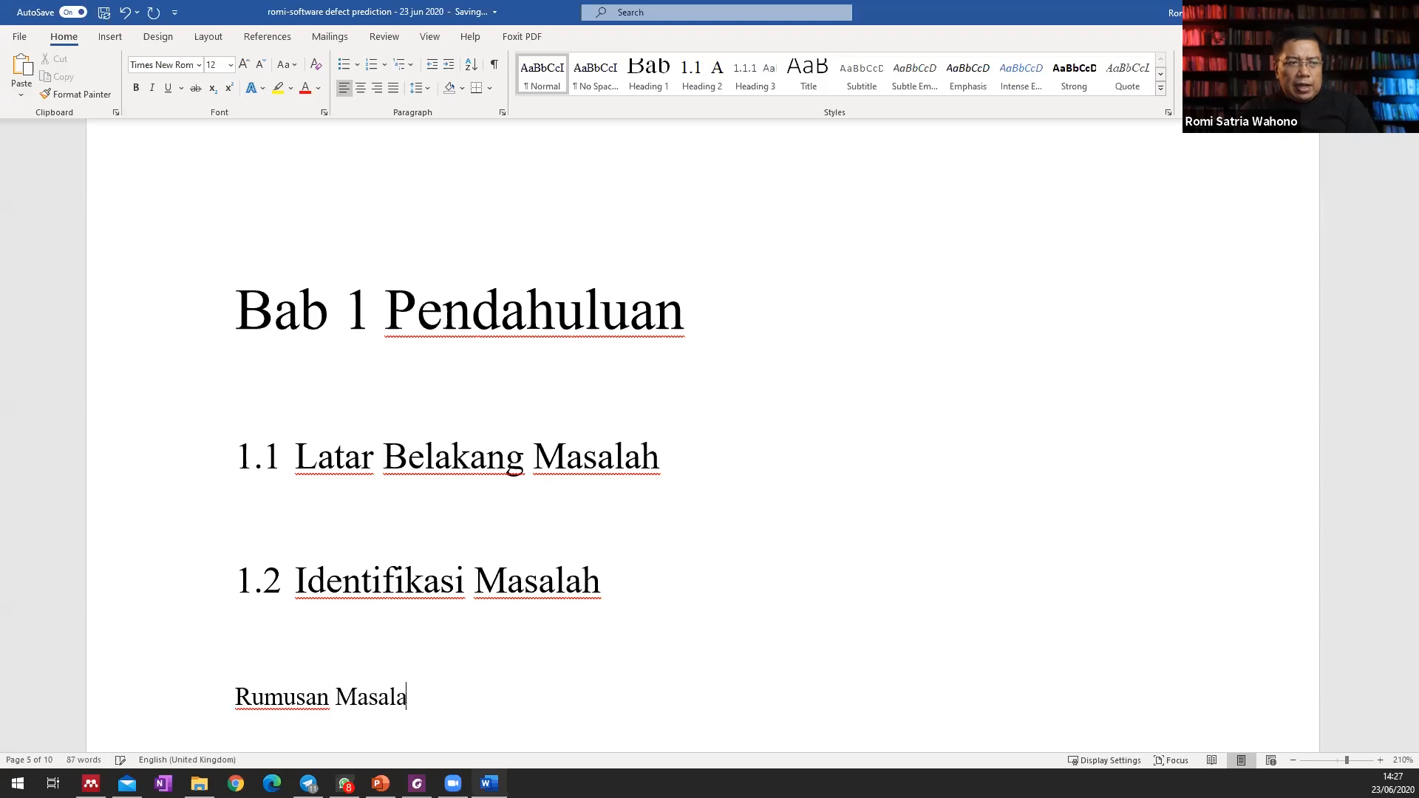
{"action": "type", "text": "h"}
{"action": "key", "text": "Return"}
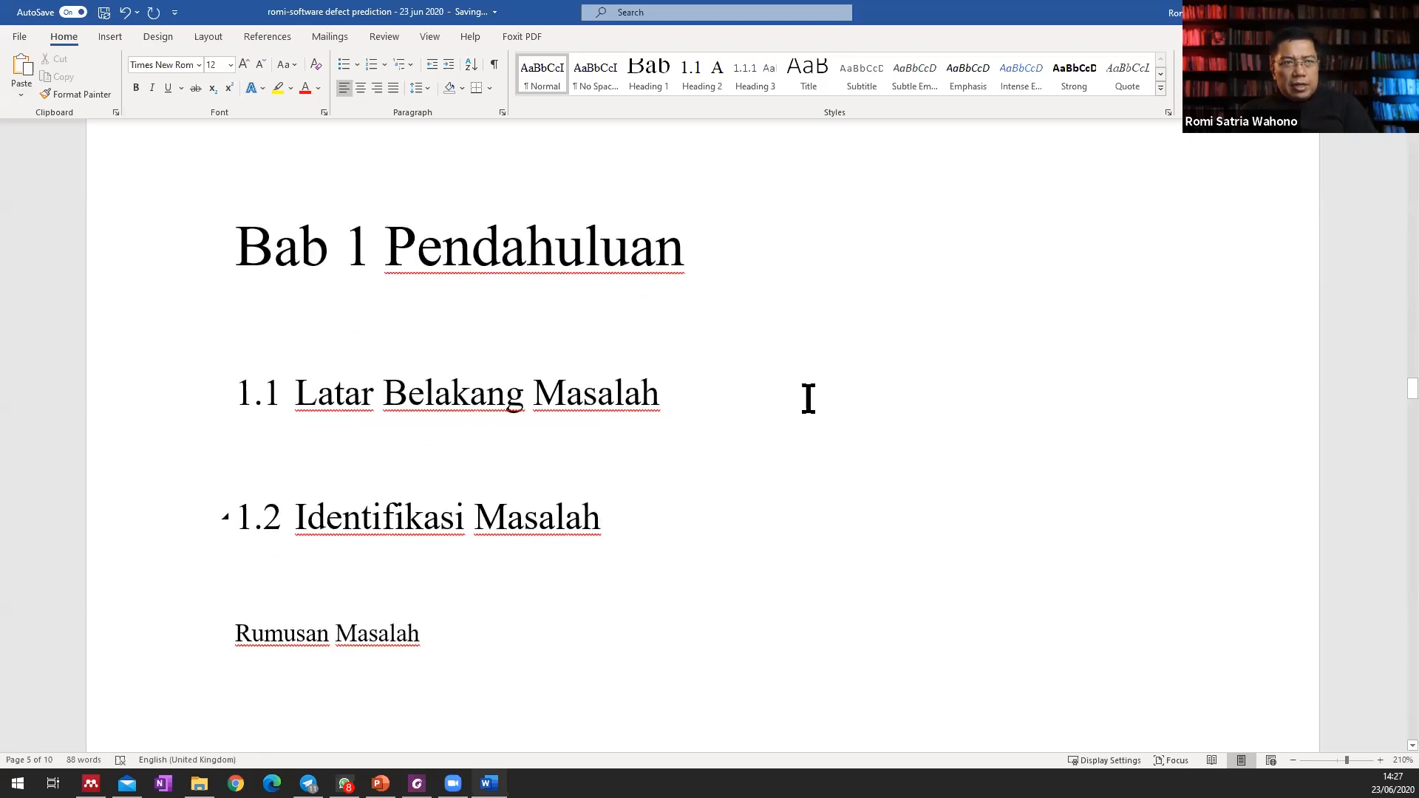
{"action": "left_click", "coordinate": [702, 77]}
Add the subchapter title "Tujuan Penelitian" below "Rumusan Masalah" and apply the Heading 2 style to it.
{"action": "type", "text": "Tujuan Penelitian"}
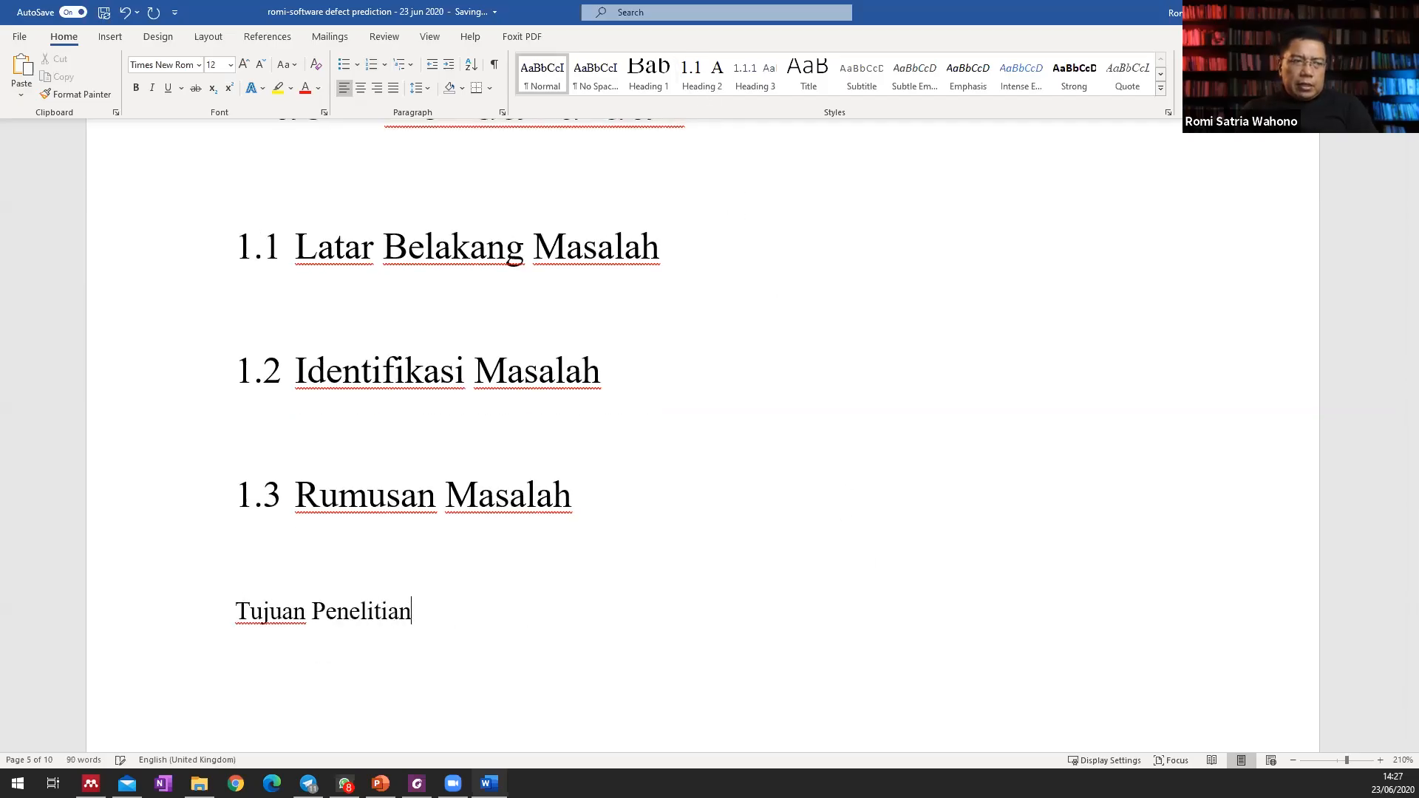
{"action": "left_click", "coordinate": [231, 612]}
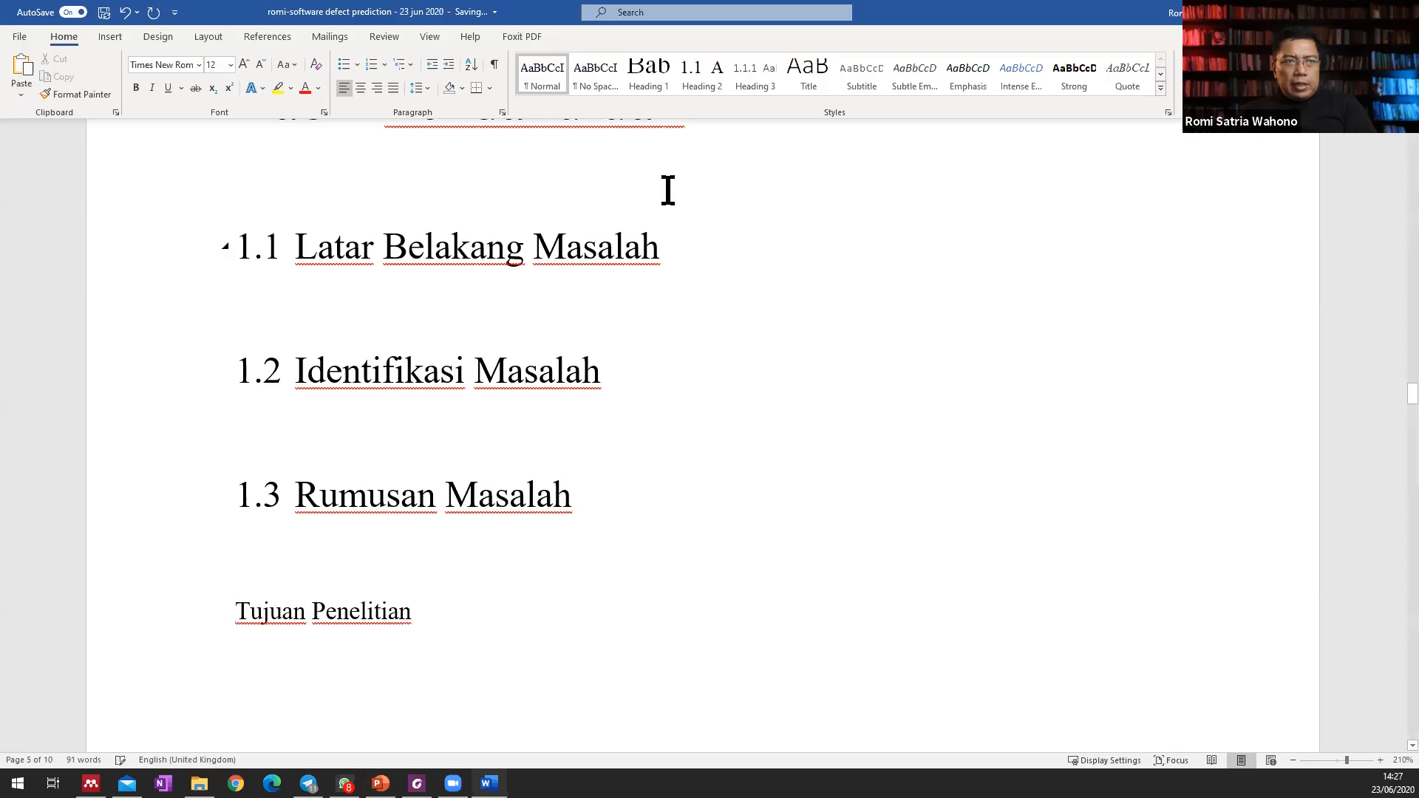
{"action": "left_click", "coordinate": [700, 81]}
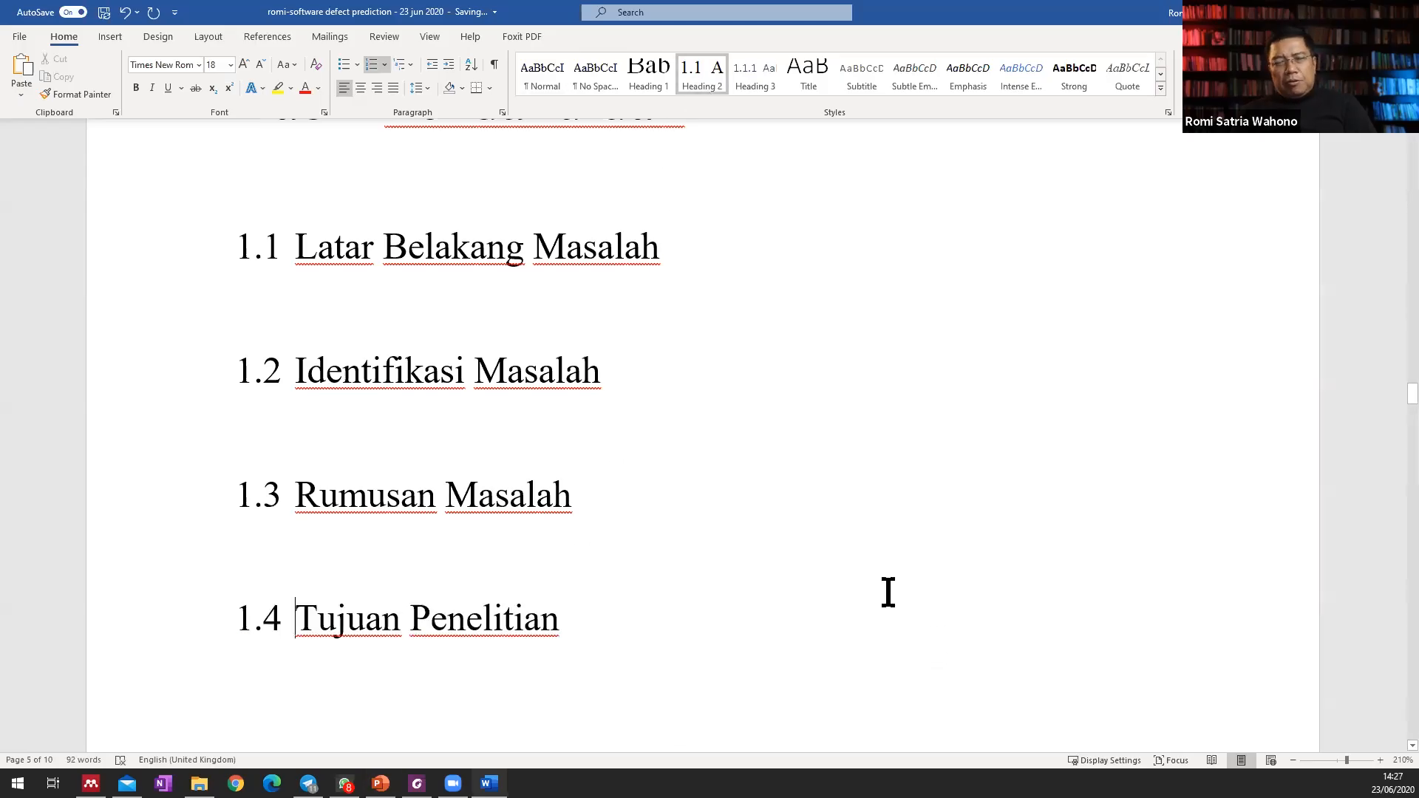
Enter the lines "Manfaat Penelitian" and "Sistematika Penulisan" below "Tujuan Penelitian", separated by an empty paragraph.
{"action": "left_click", "coordinate": [754, 688]}
{"action": "scroll", "coordinate": [737, 616], "scroll_direction": "up", "scroll_amount": 4}
{"action": "scroll", "coordinate": [737, 616], "scroll_direction": "down", "scroll_amount": 6}
{"action": "type", "text": "Manfaat Penelitian"}
{"action": "key", "text": "Return"}
{"action": "key", "text": "Return"}
{"action": "type", "text": "Sistematika Penu"}
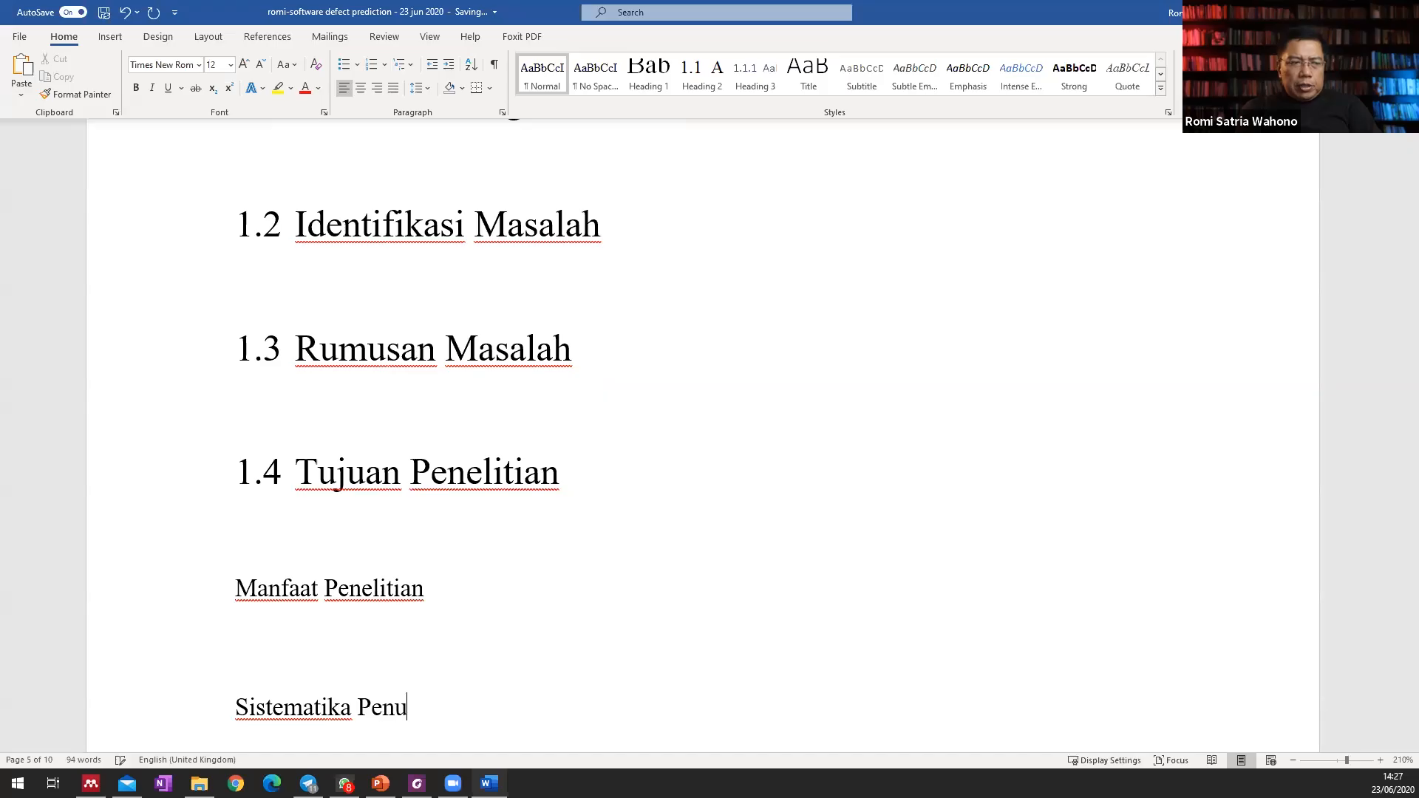
{"action": "type", "text": "lisan"}
{"action": "key", "text": "Return"}
{"action": "key", "text": "Return"}
Apply the Heading 2 style to the "Manfaat Penelitian" and "Sistematika Penulisan" lines.
{"action": "left_click", "coordinate": [247, 537]}
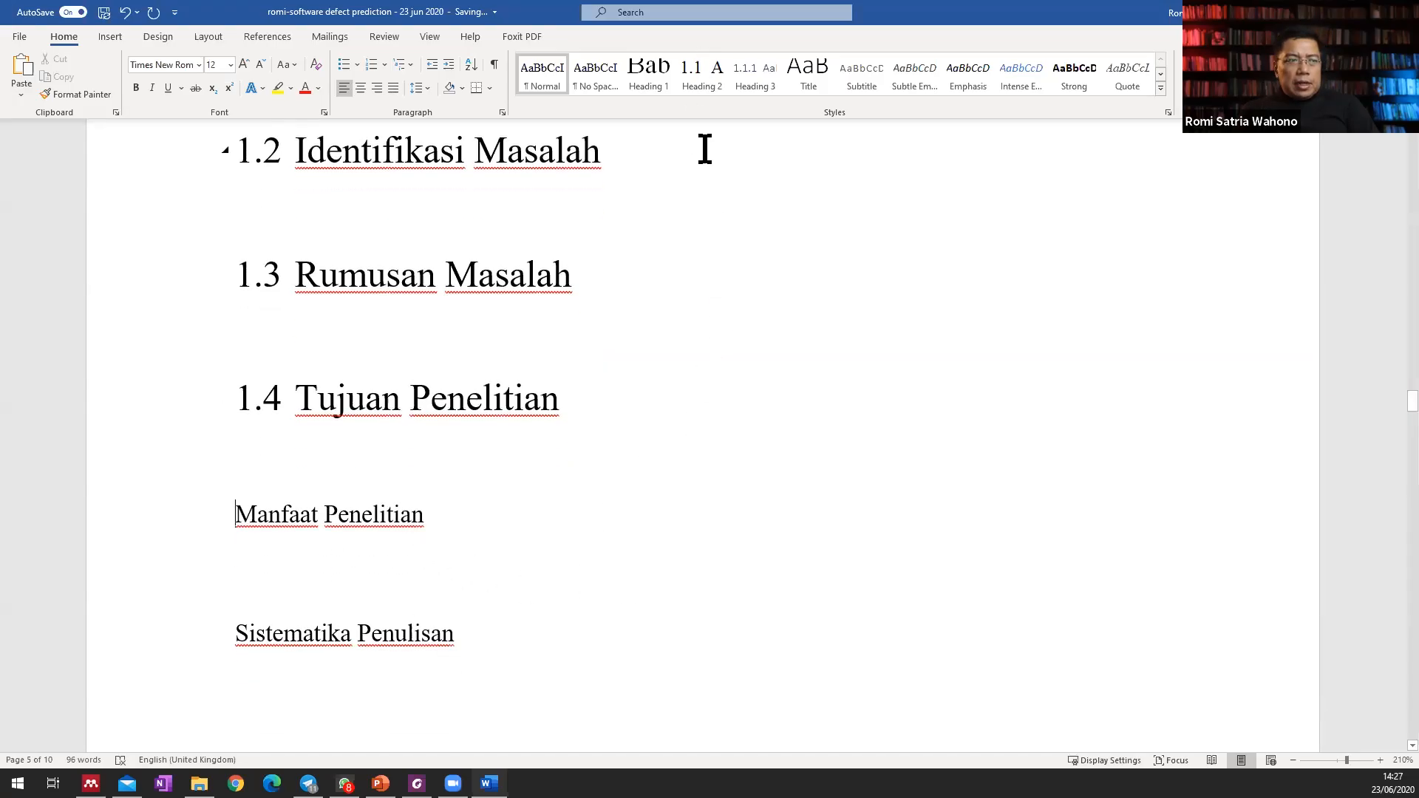
{"action": "left_click", "coordinate": [706, 93]}
{"action": "left_click", "coordinate": [236, 636]}
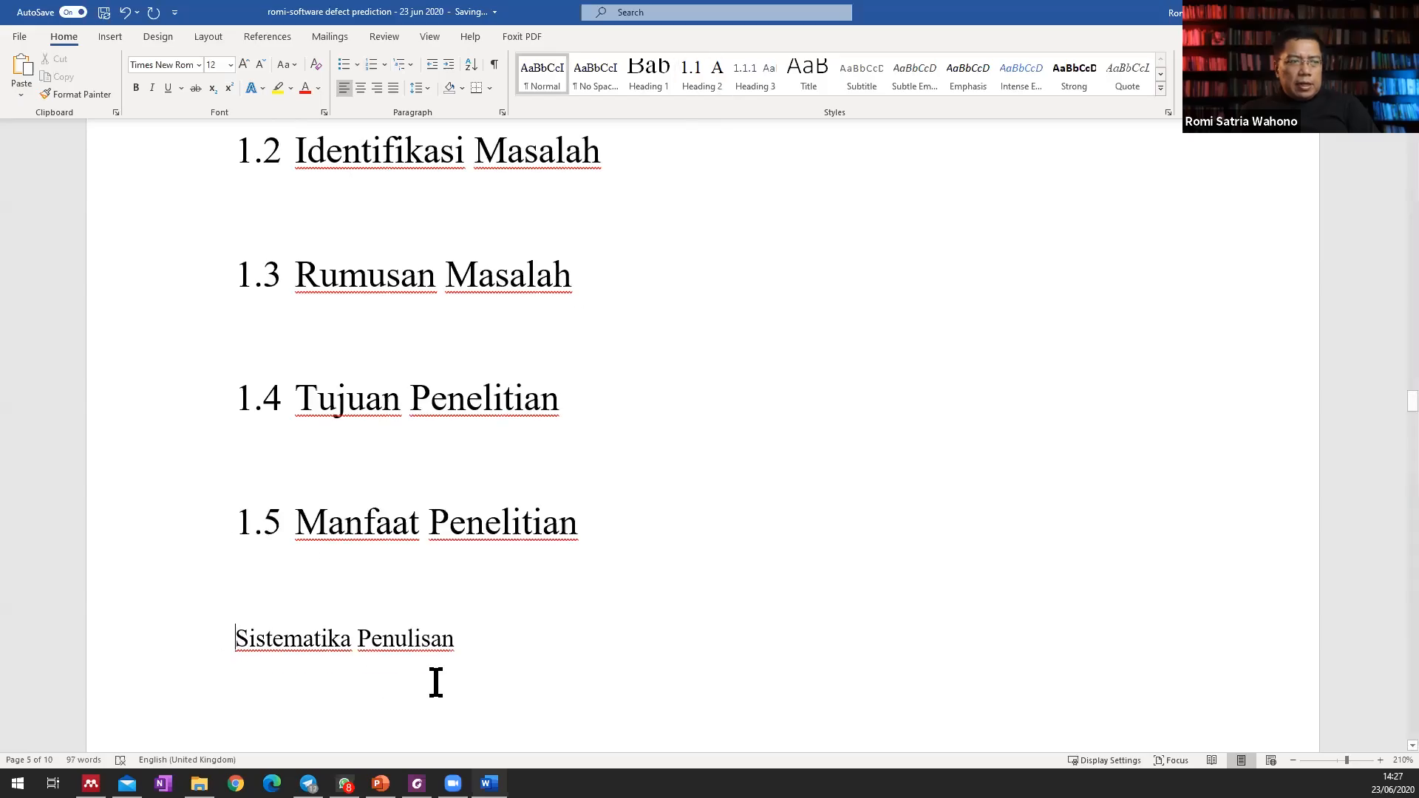
{"action": "left_click", "coordinate": [710, 85]}
{"action": "left_click", "coordinate": [774, 459]}
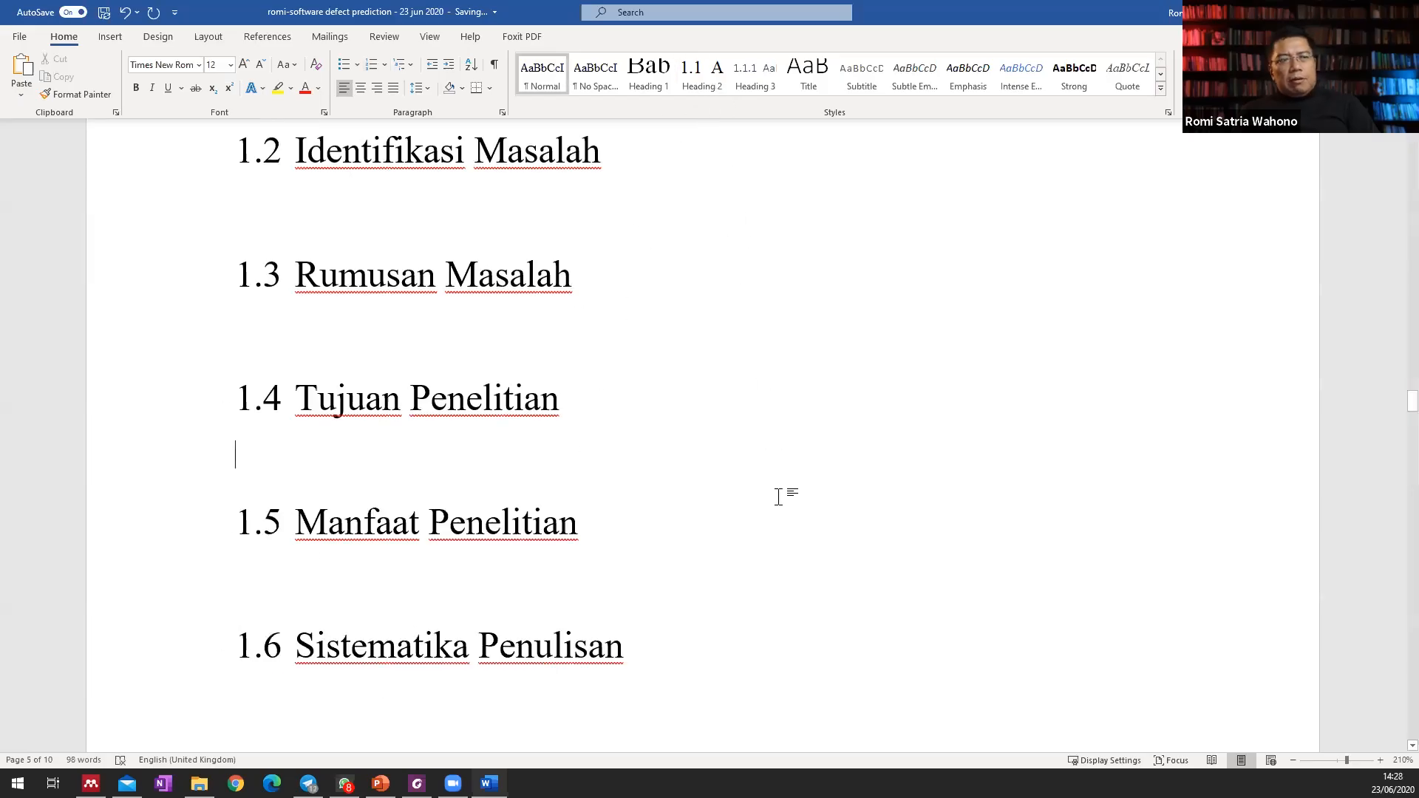
Delete the existing table of contents entries below the "Daftar Isi" heading.
{"action": "scroll", "coordinate": [710, 532], "scroll_direction": "up", "scroll_amount": 4}
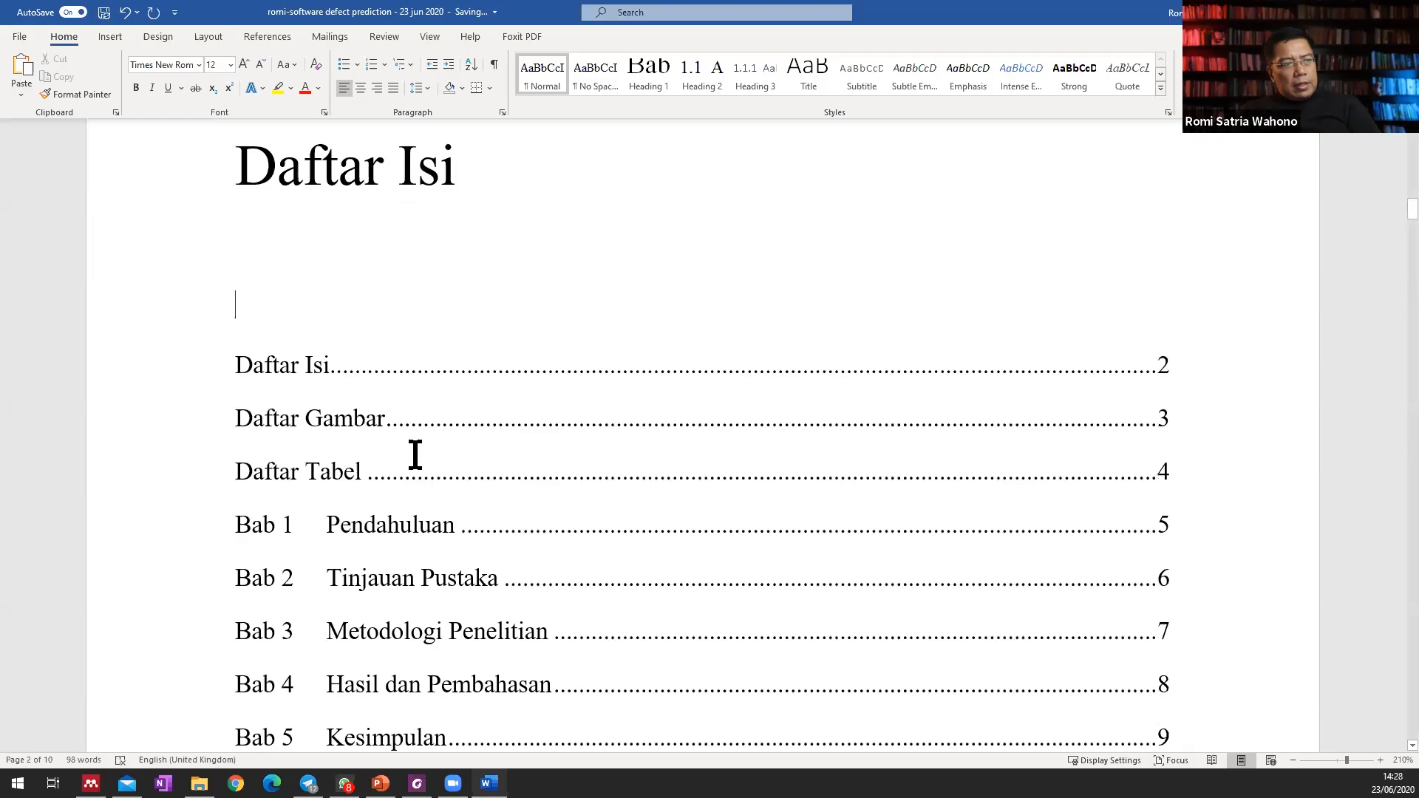
{"action": "scroll", "coordinate": [414, 456], "scroll_direction": "down", "scroll_amount": 1}
{"action": "left_click_drag", "start_coordinate": [261, 283], "coordinate": [340, 625]}
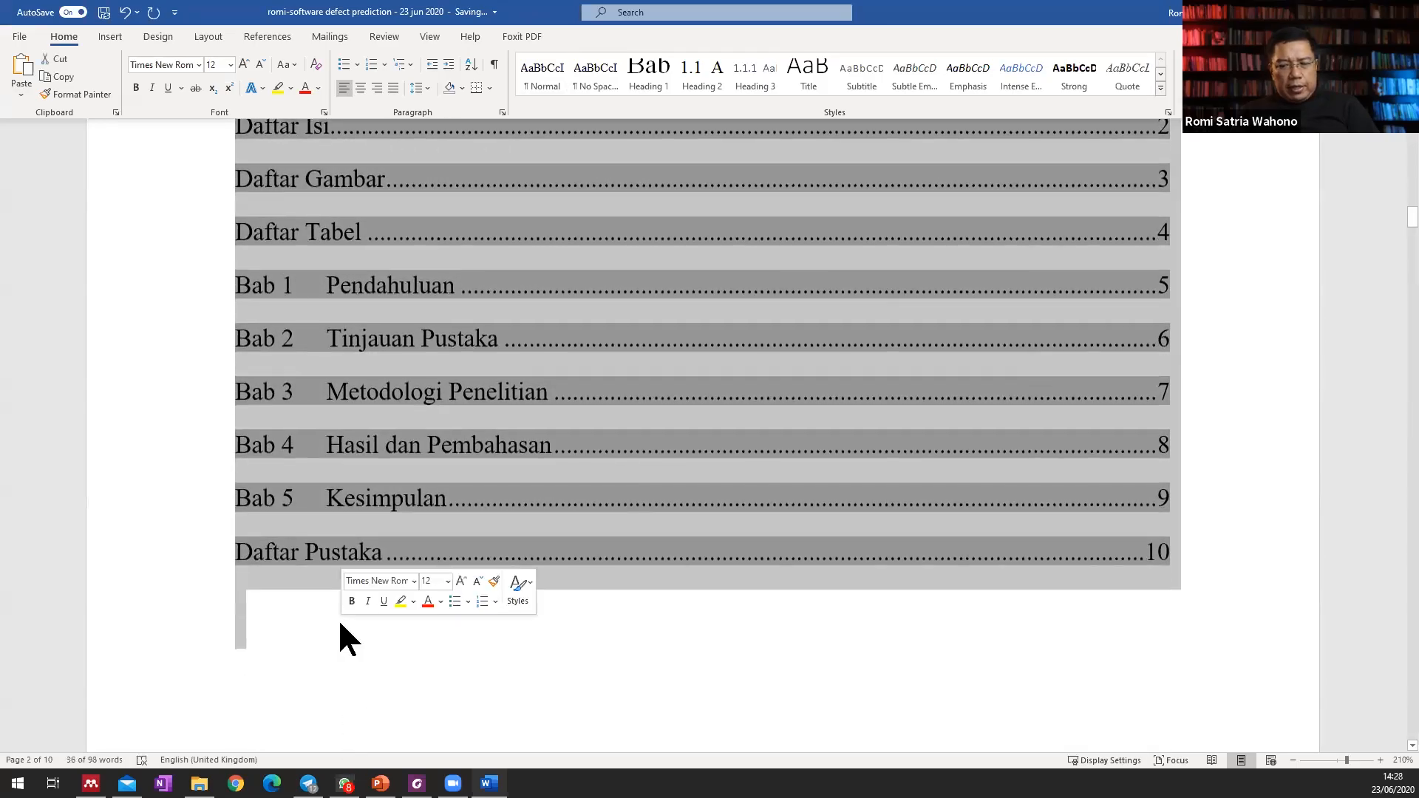
{"action": "key", "text": "Delete"}
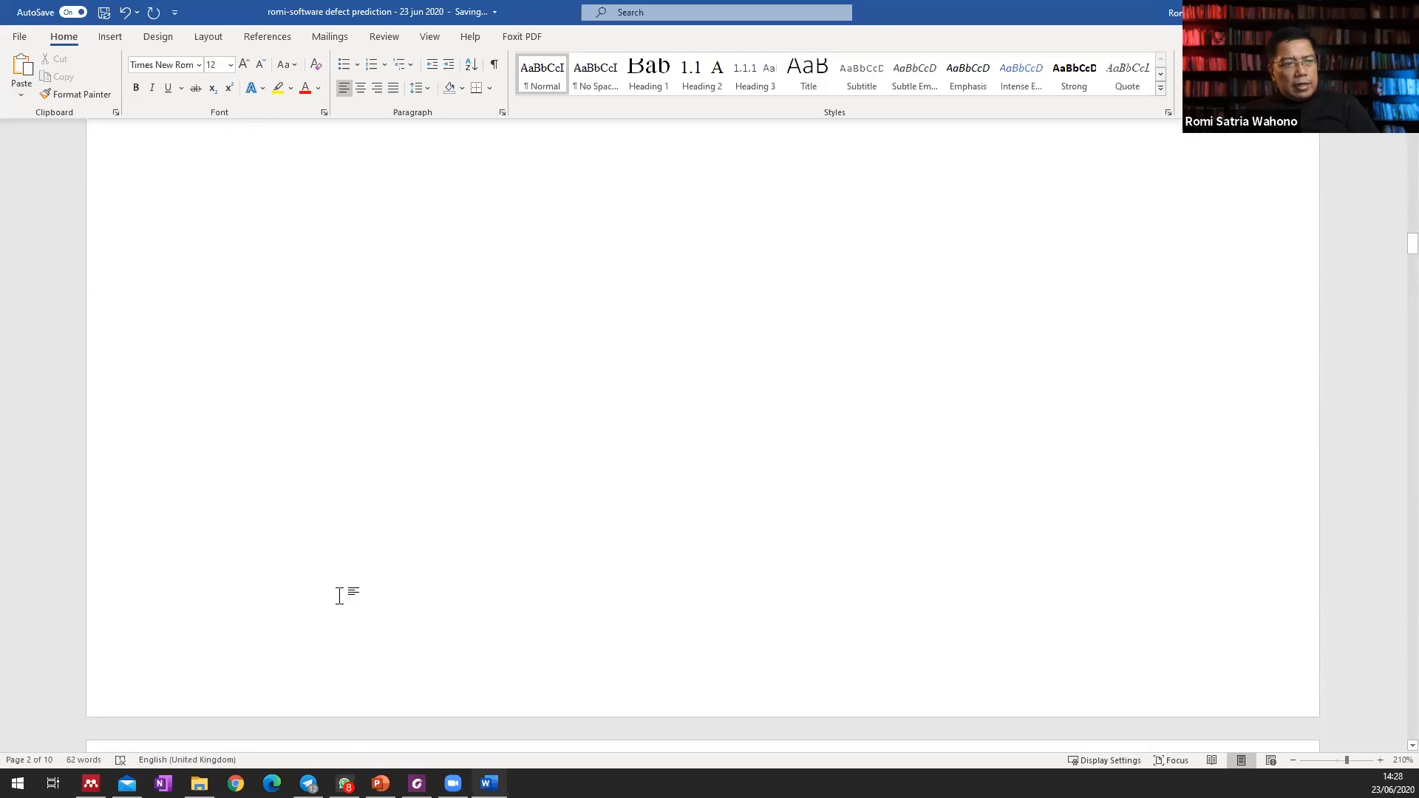
Insert a custom table of contents with three levels and the format from the template below the "Daftar Isi" heading.
{"action": "scroll", "coordinate": [339, 596], "scroll_direction": "up", "scroll_amount": 5}
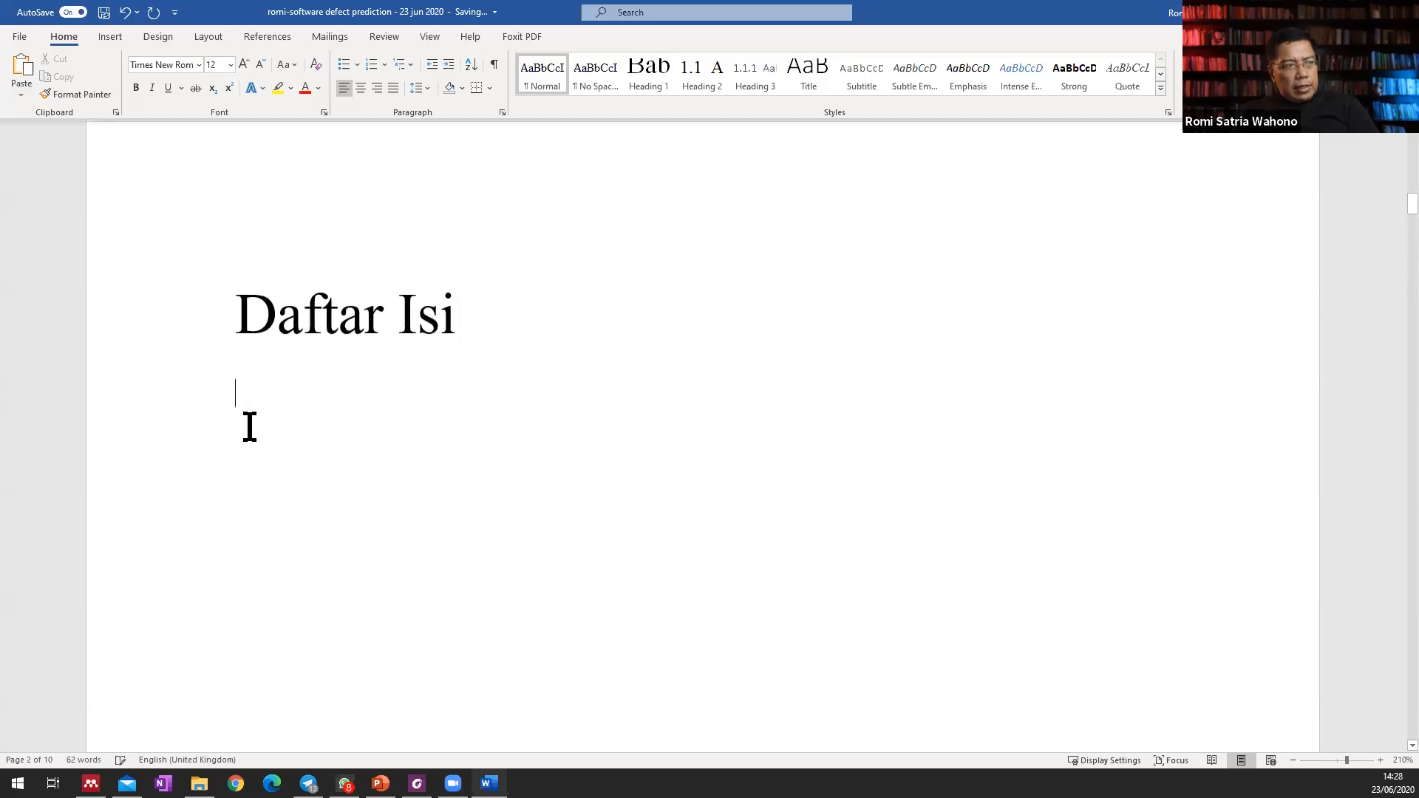
{"action": "left_click", "coordinate": [270, 38]}
{"action": "left_click", "coordinate": [41, 95]}
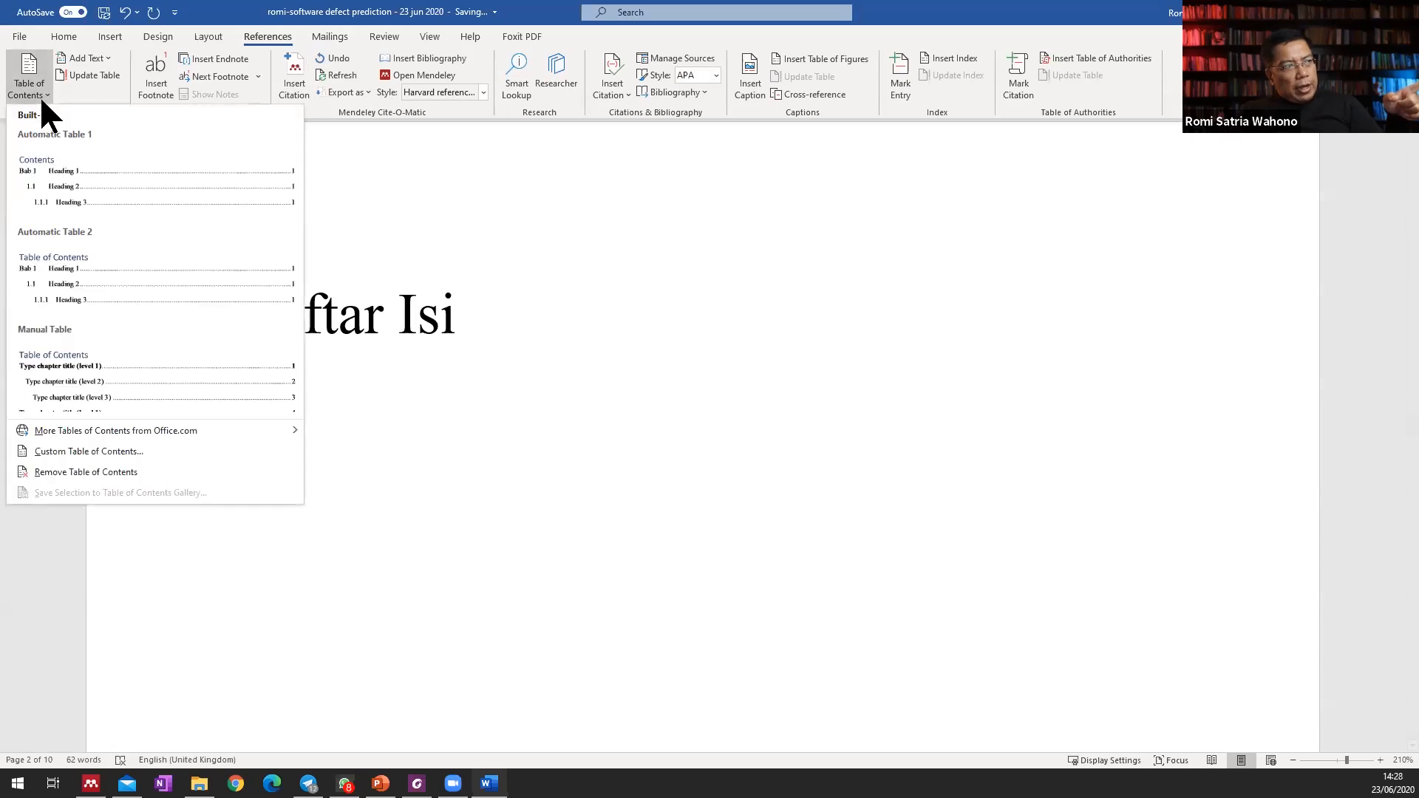
{"action": "left_click", "coordinate": [112, 450]}
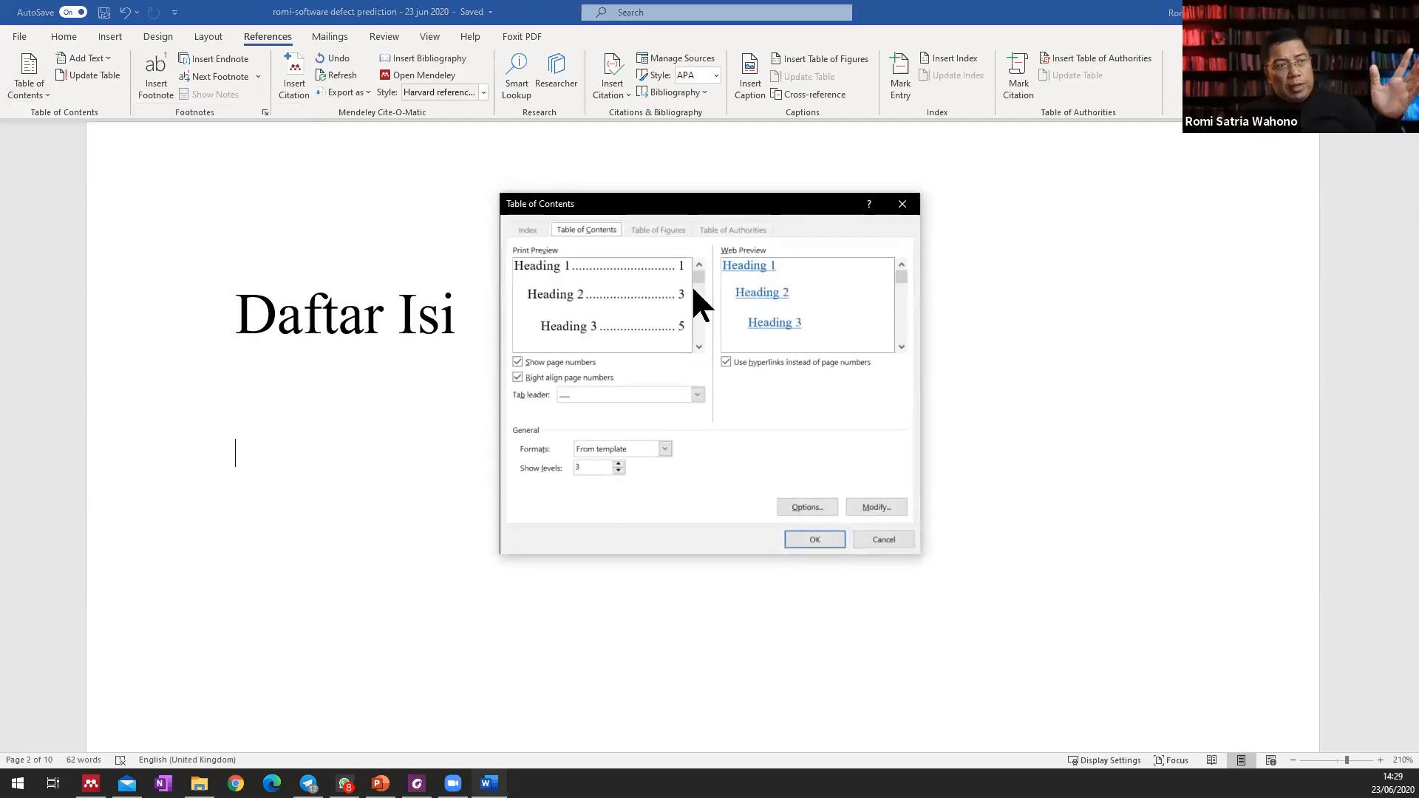
{"action": "left_click", "coordinate": [827, 537]}
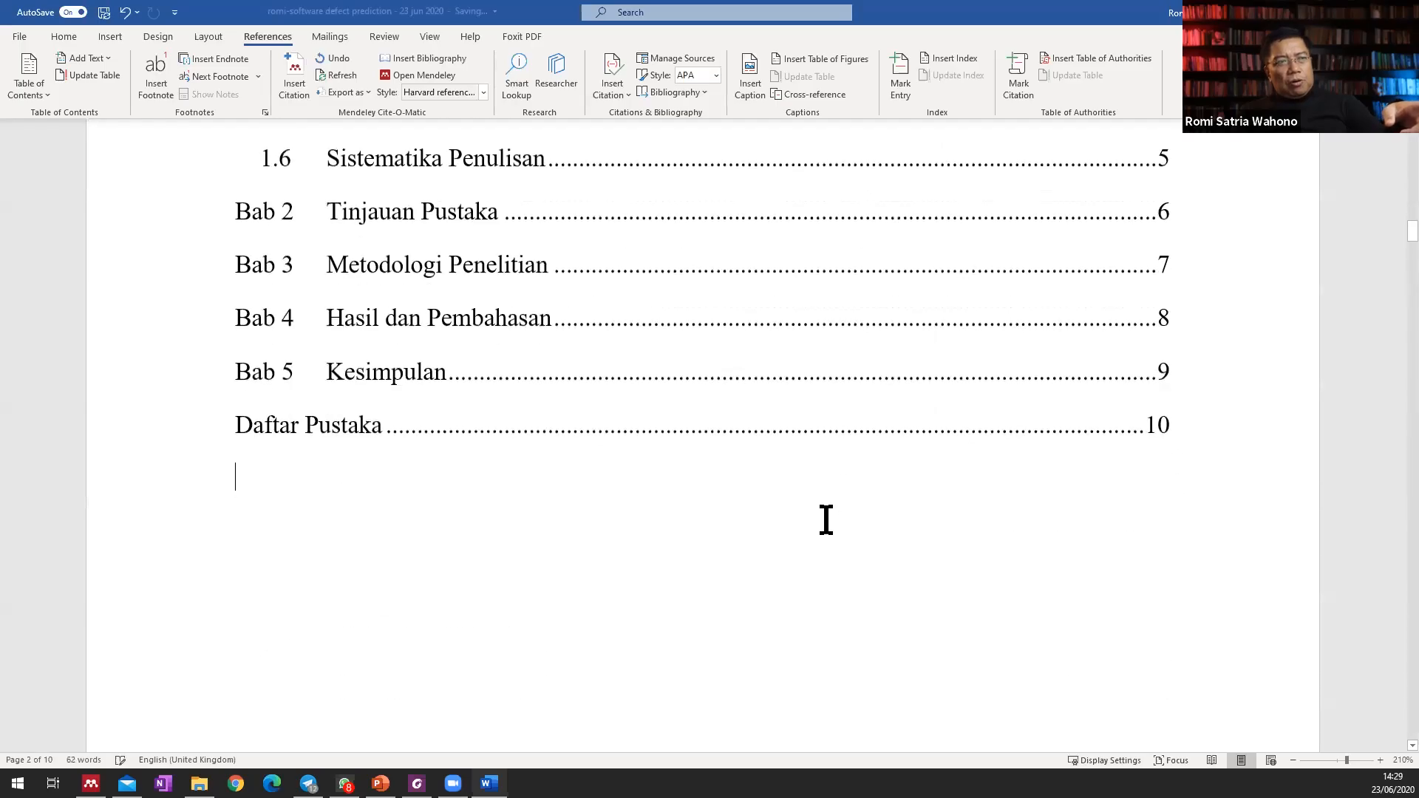
Update the entire table of contents, including its entries as well as the page numbers.
{"action": "scroll", "coordinate": [823, 517], "scroll_direction": "up", "scroll_amount": 5}
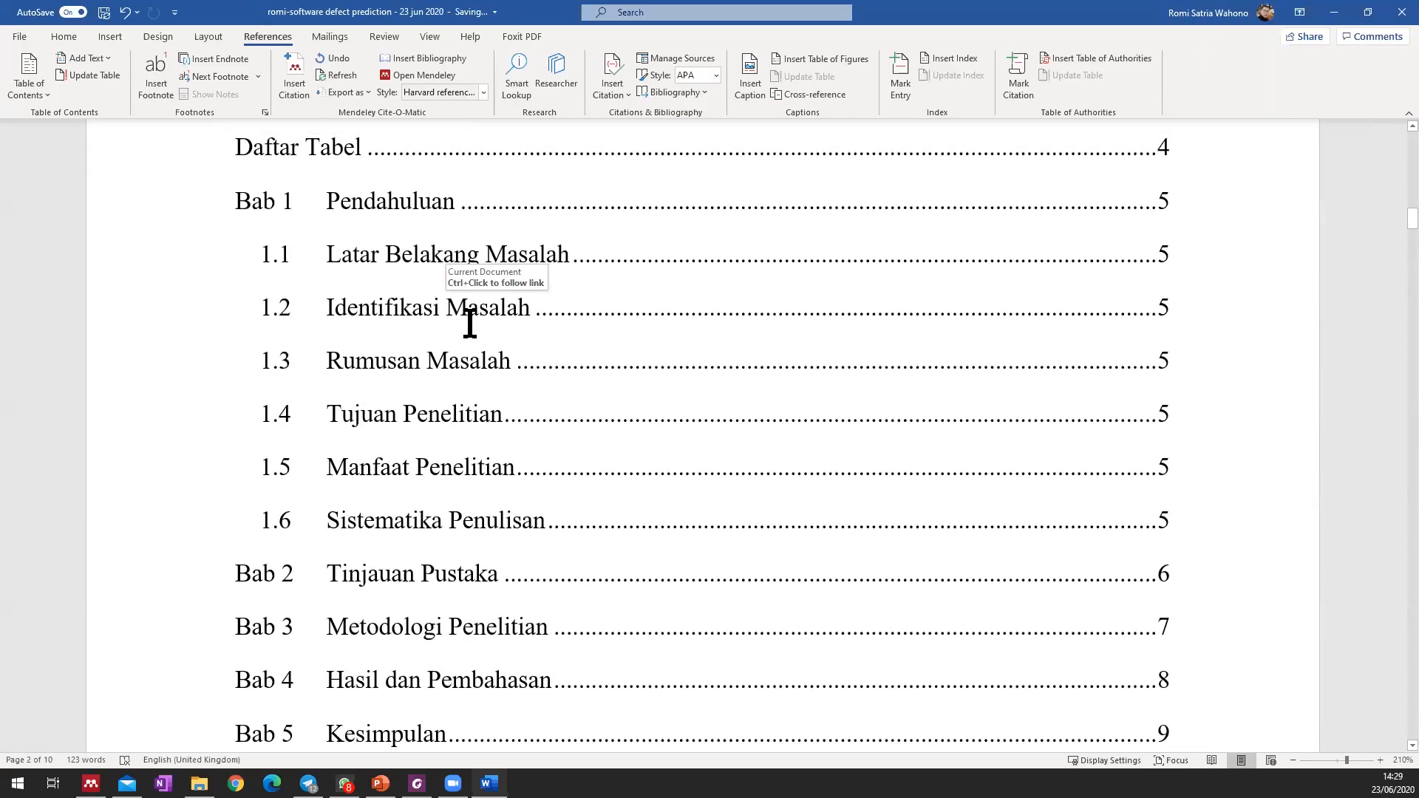
{"action": "scroll", "coordinate": [508, 370], "scroll_direction": "up", "scroll_amount": 2}
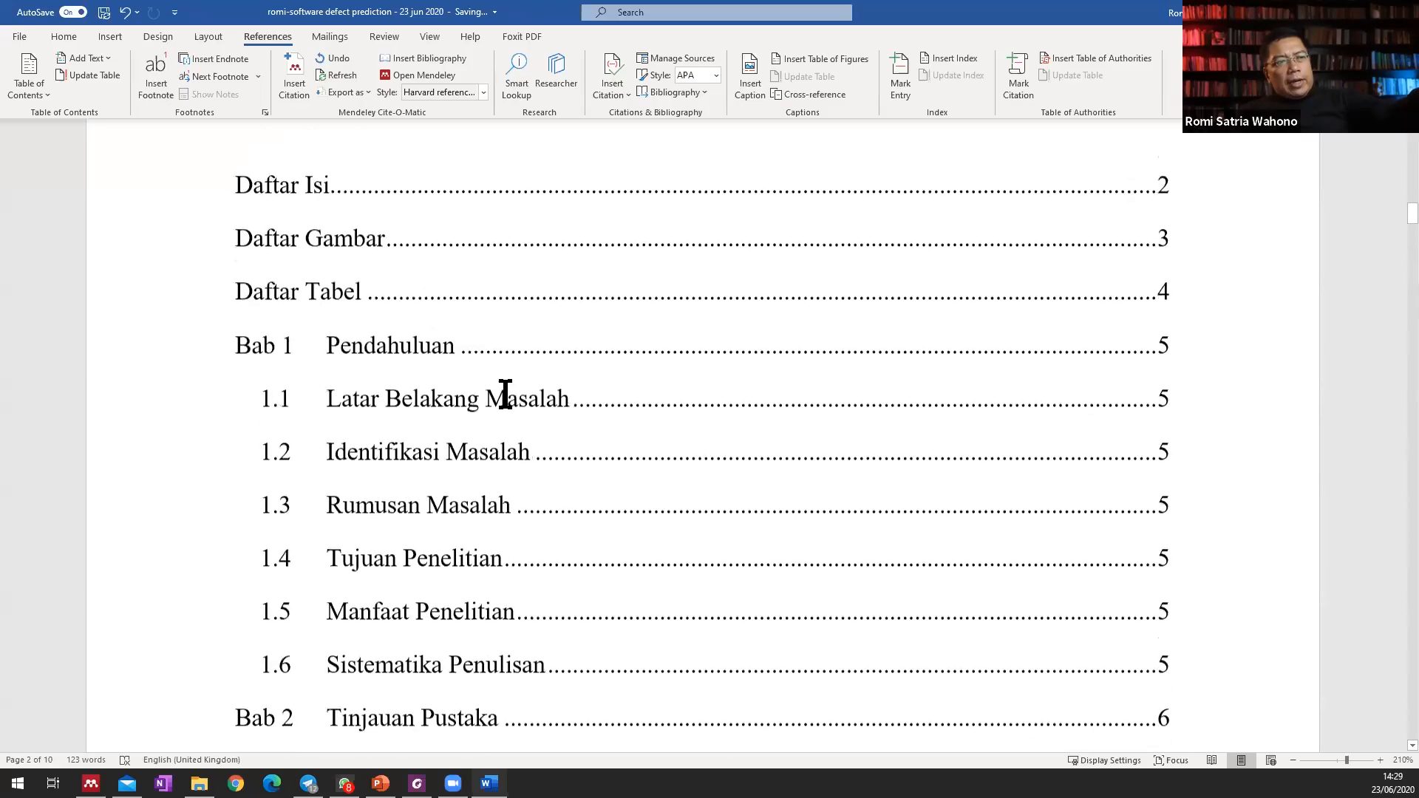
{"action": "right_click", "coordinate": [417, 343]}
{"action": "left_click", "coordinate": [506, 450]}
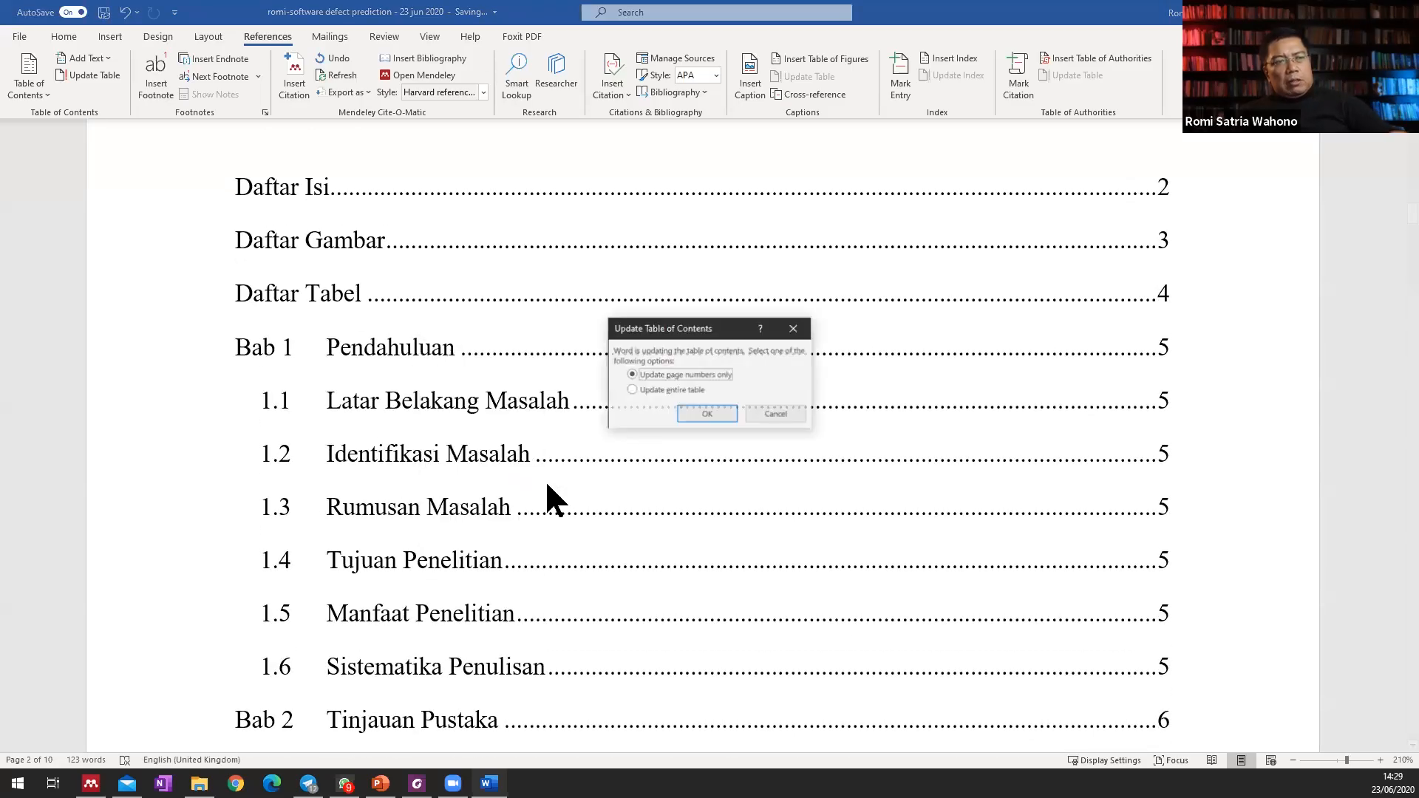
{"action": "left_click", "coordinate": [651, 388]}
{"action": "left_click", "coordinate": [702, 411]}
{"action": "scroll", "coordinate": [555, 342], "scroll_direction": "down", "scroll_amount": 3}
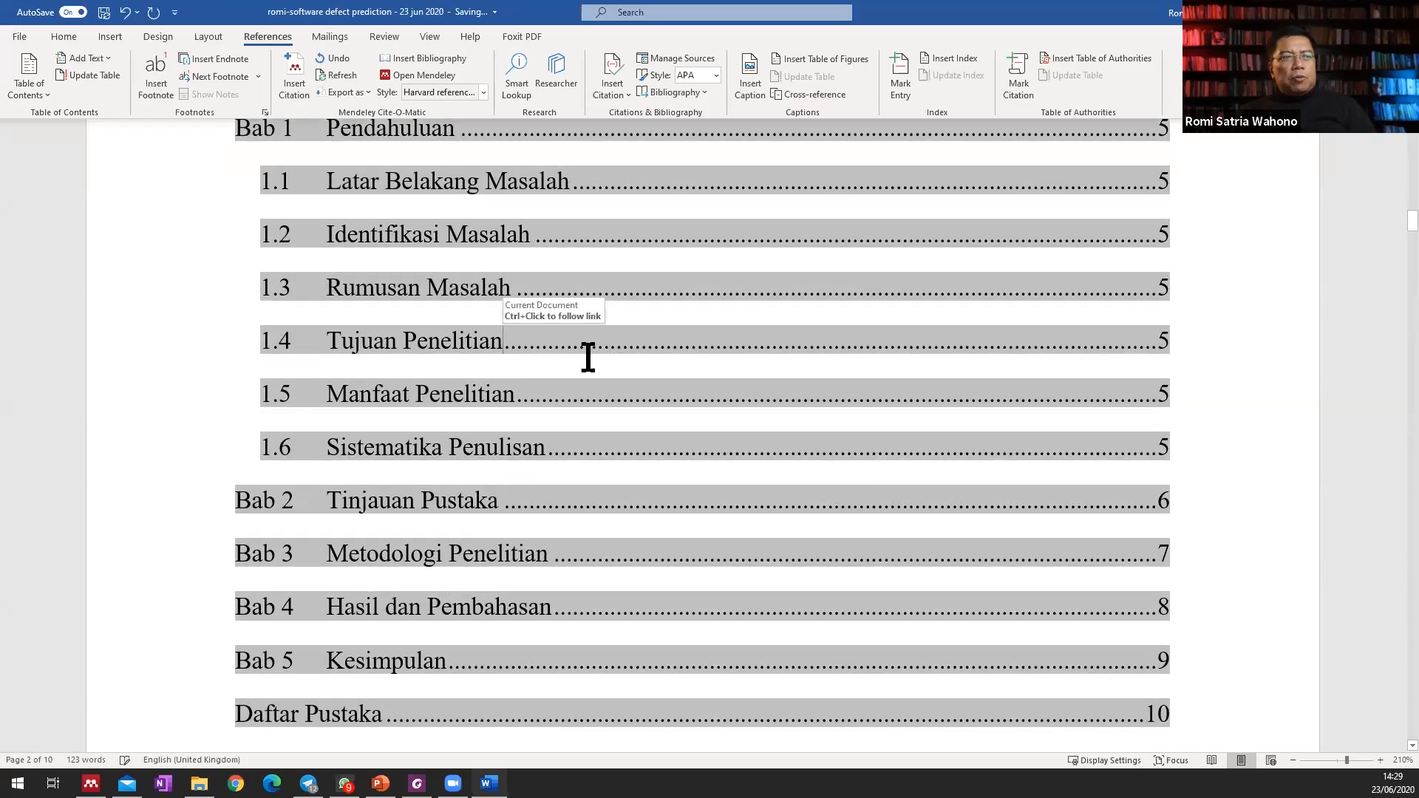
{"action": "scroll", "coordinate": [556, 336], "scroll_direction": "up", "scroll_amount": 3}
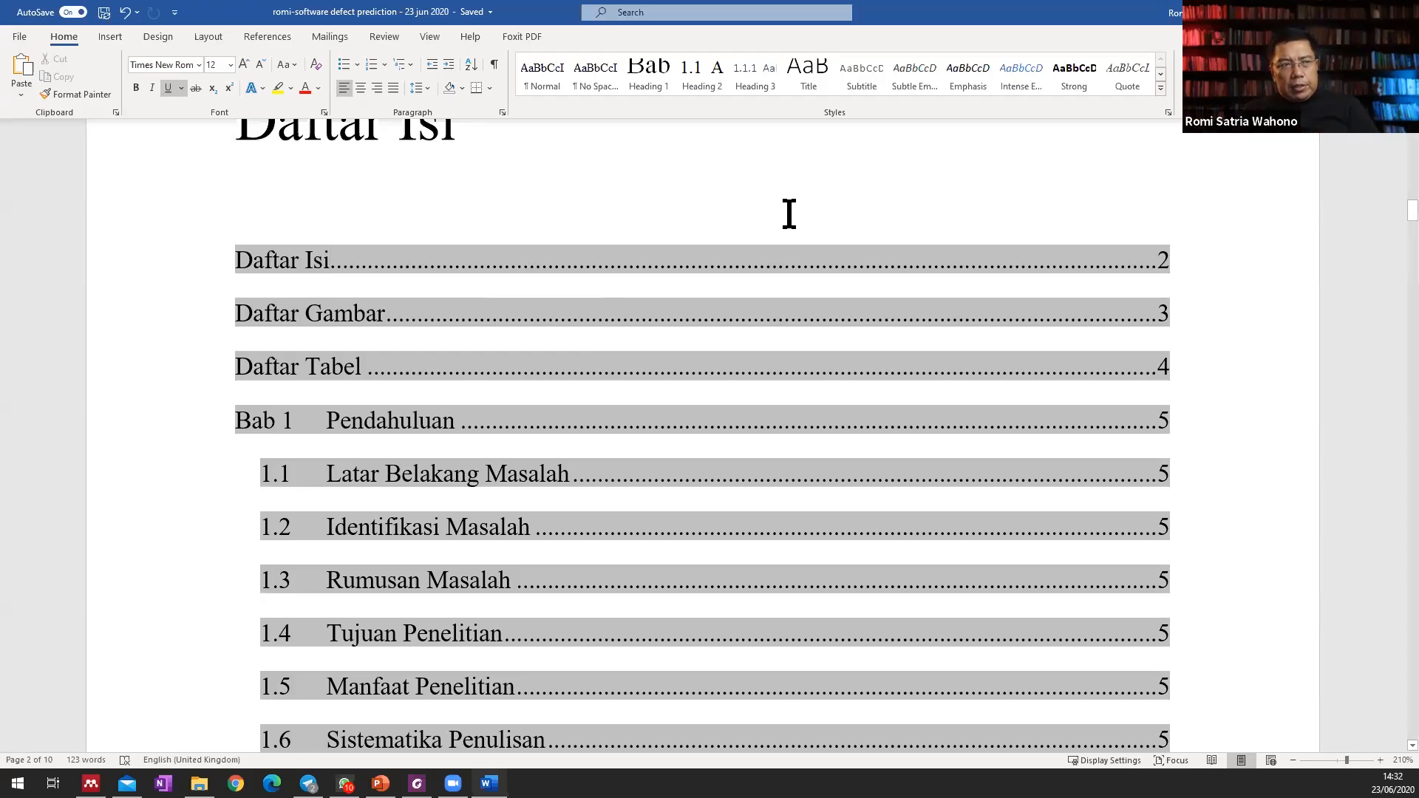
{"action": "scroll", "coordinate": [791, 218], "scroll_direction": "down", "scroll_amount": 5}
{"action": "scroll", "coordinate": [790, 214], "scroll_direction": "down", "scroll_amount": 3}
{"action": "scroll", "coordinate": [790, 215], "scroll_direction": "up", "scroll_amount": 10}
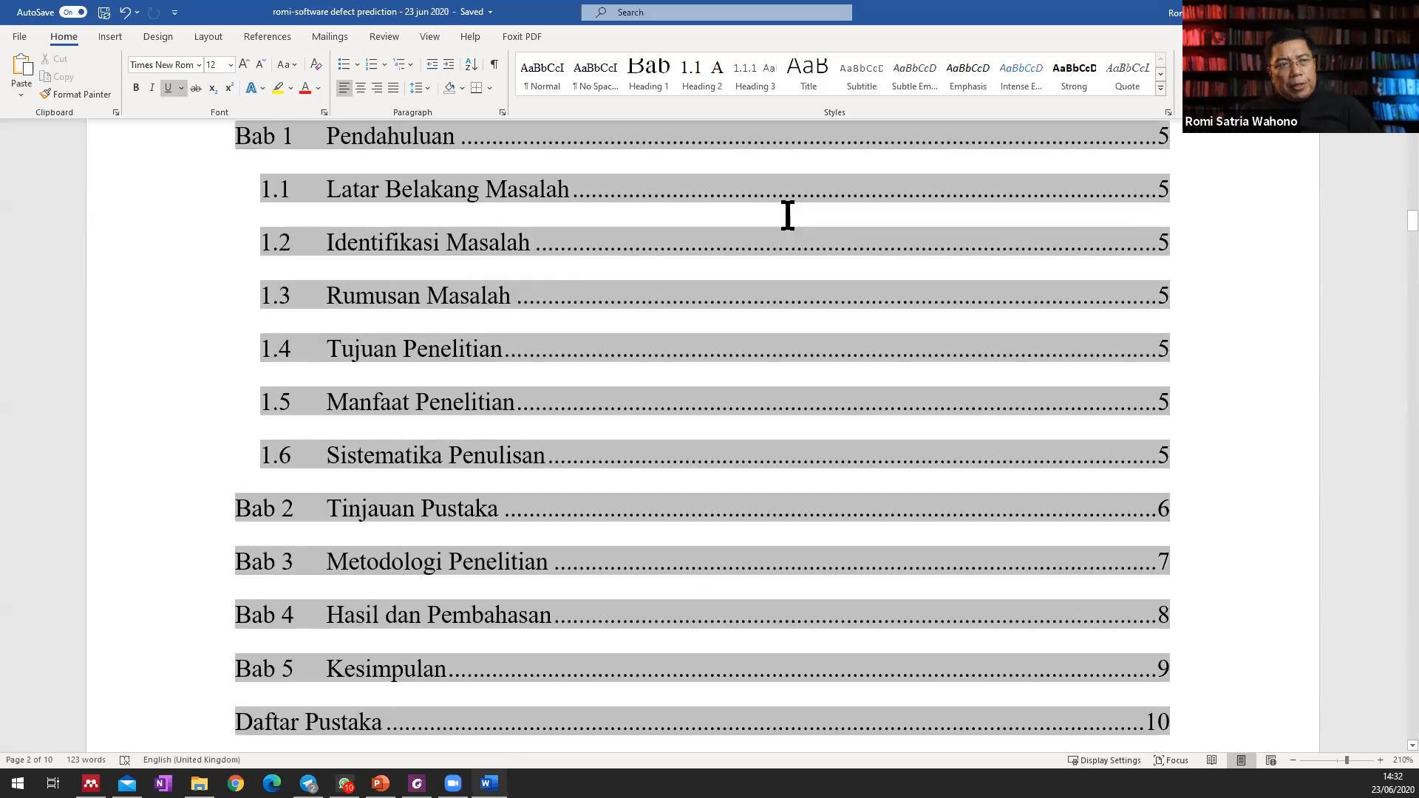
{"action": "left_click", "coordinate": [707, 280]}
{"action": "key", "text": "ctrl+a"}
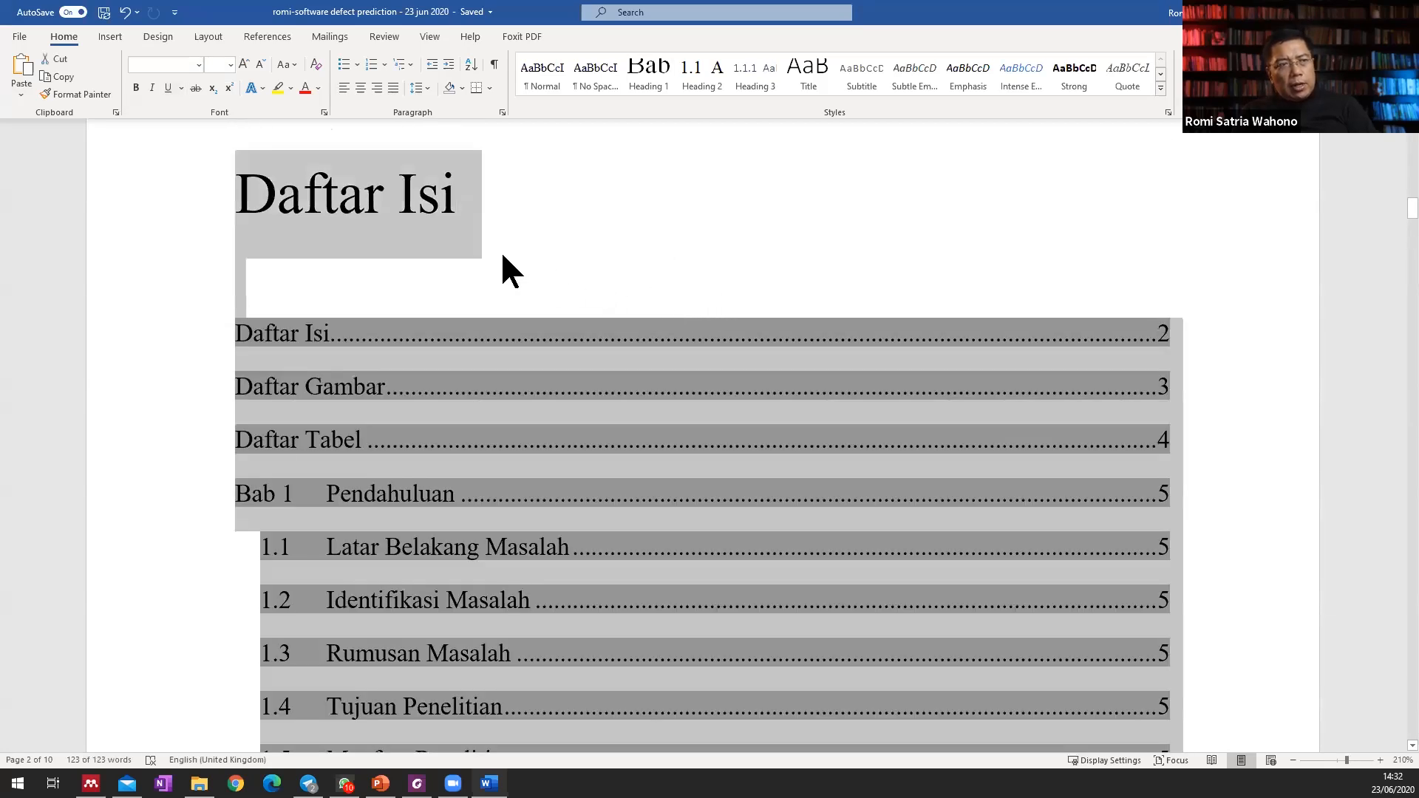
{"action": "right_click", "coordinate": [447, 236]}
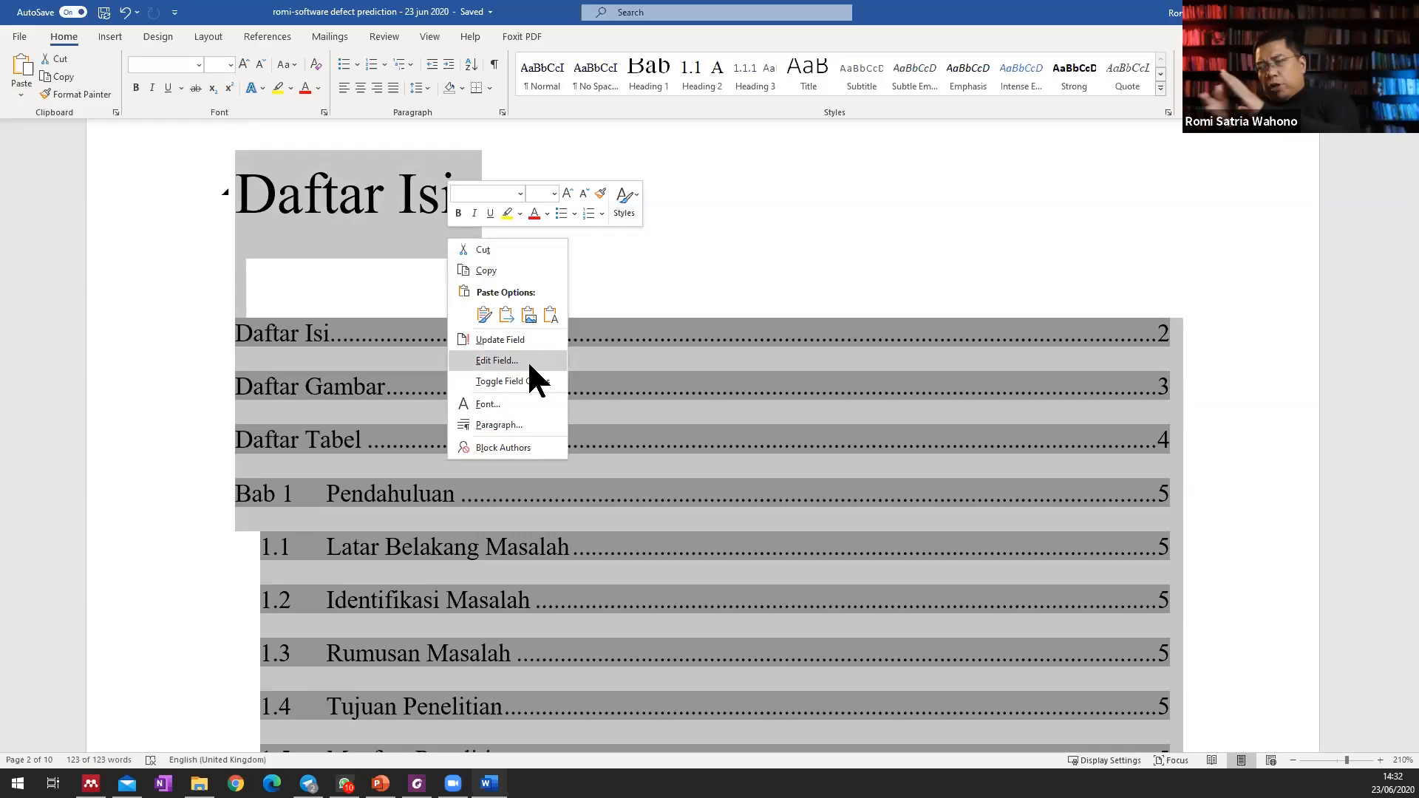
{"action": "left_click", "coordinate": [681, 291]}
{"action": "left_click", "coordinate": [722, 330]}
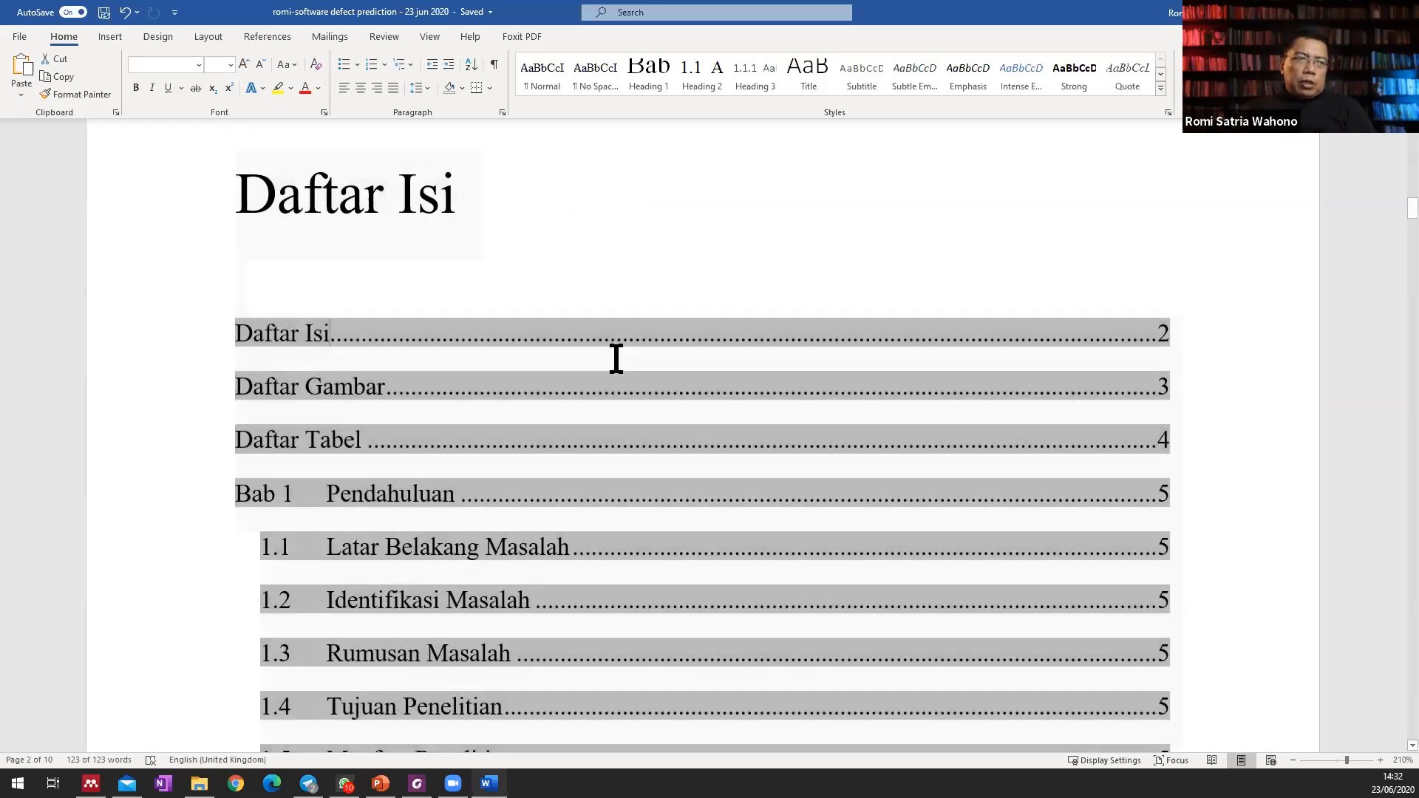
Enter the subchapter title "Metode Review" below the "Bab 2 Tinjauan Pustaka" heading, followed by an empty paragraph.
{"action": "scroll", "coordinate": [643, 447], "scroll_direction": "down", "scroll_amount": 6}
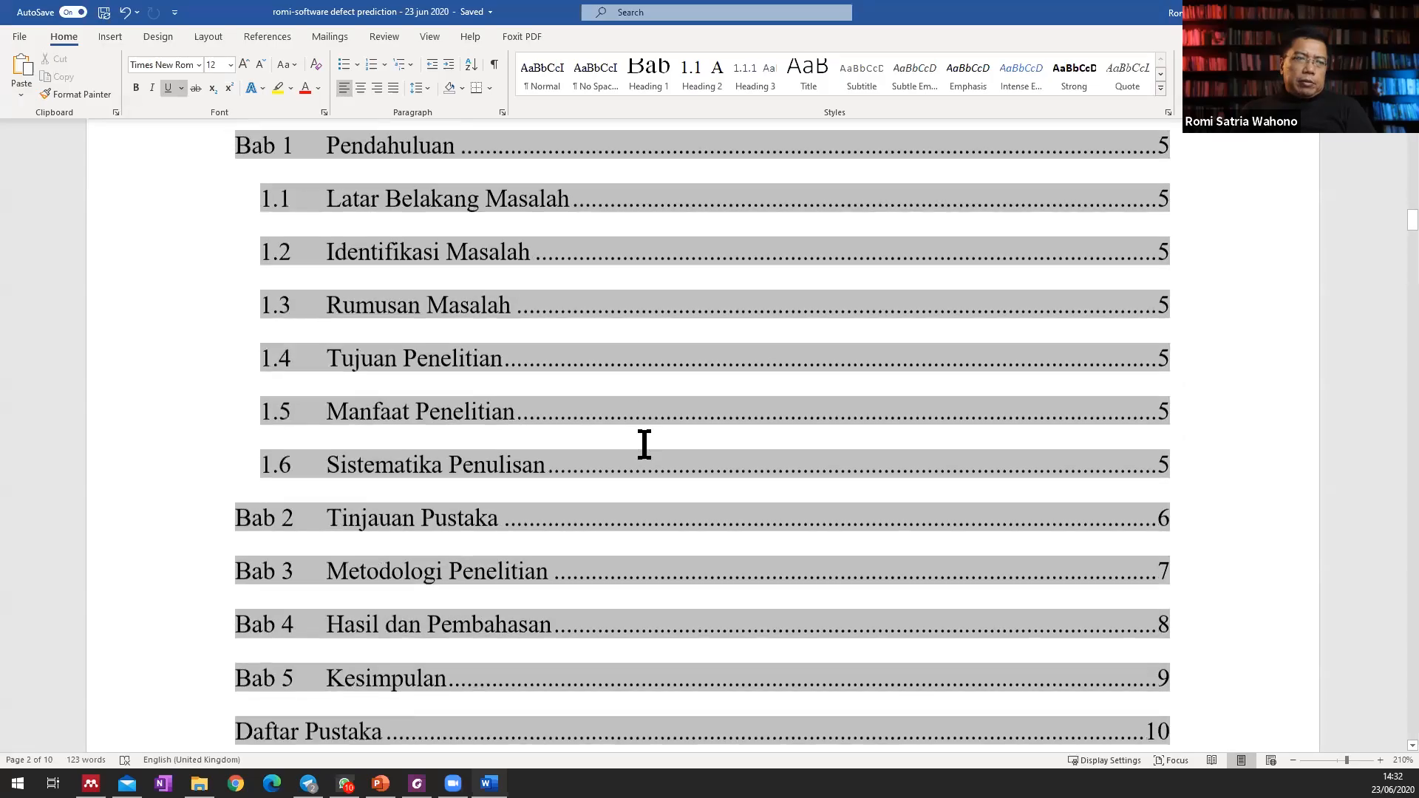
{"action": "scroll", "coordinate": [644, 443], "scroll_direction": "down", "scroll_amount": 20}
{"action": "left_click", "coordinate": [703, 498]}
{"action": "scroll", "coordinate": [732, 364], "scroll_direction": "down", "scroll_amount": 1}
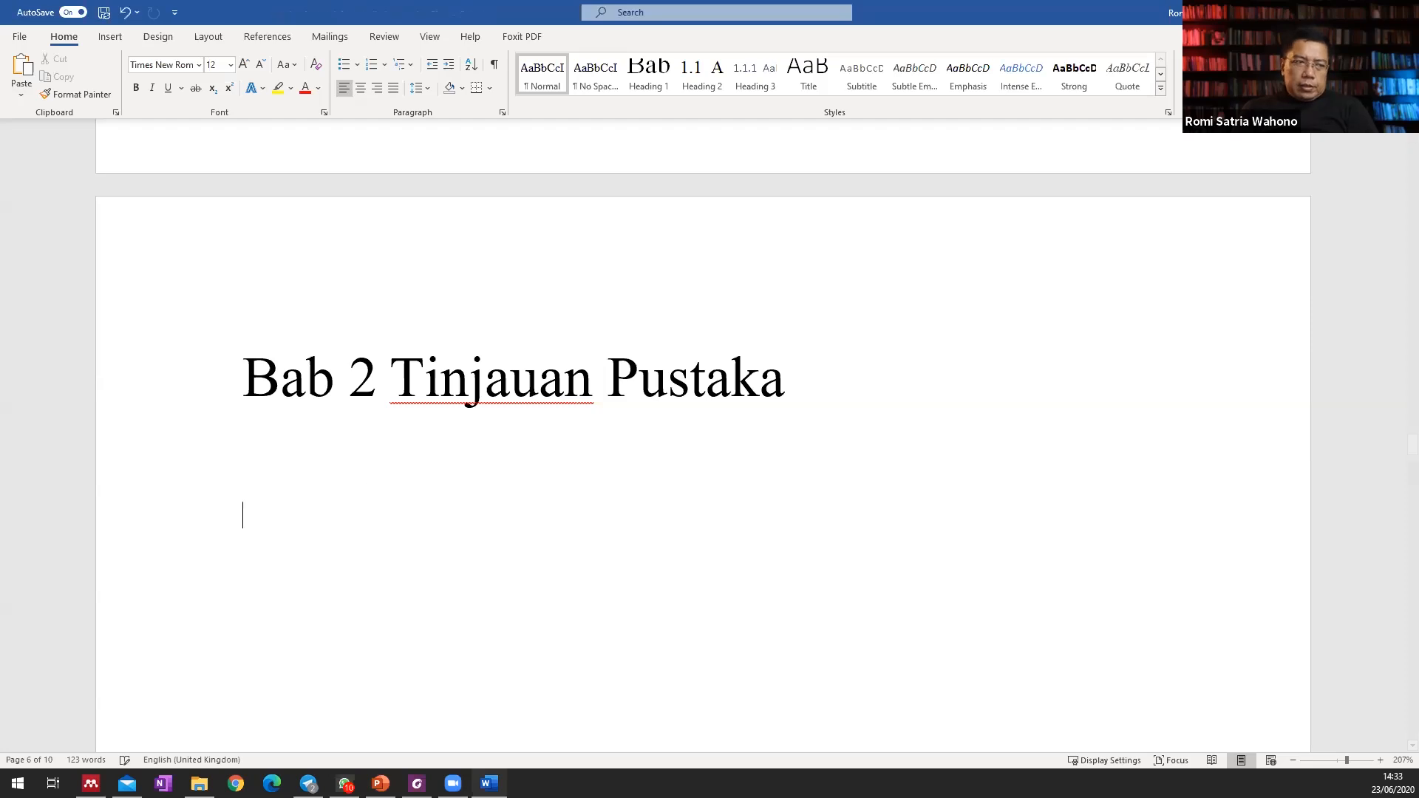
{"action": "type", "text": "Metode Review"}
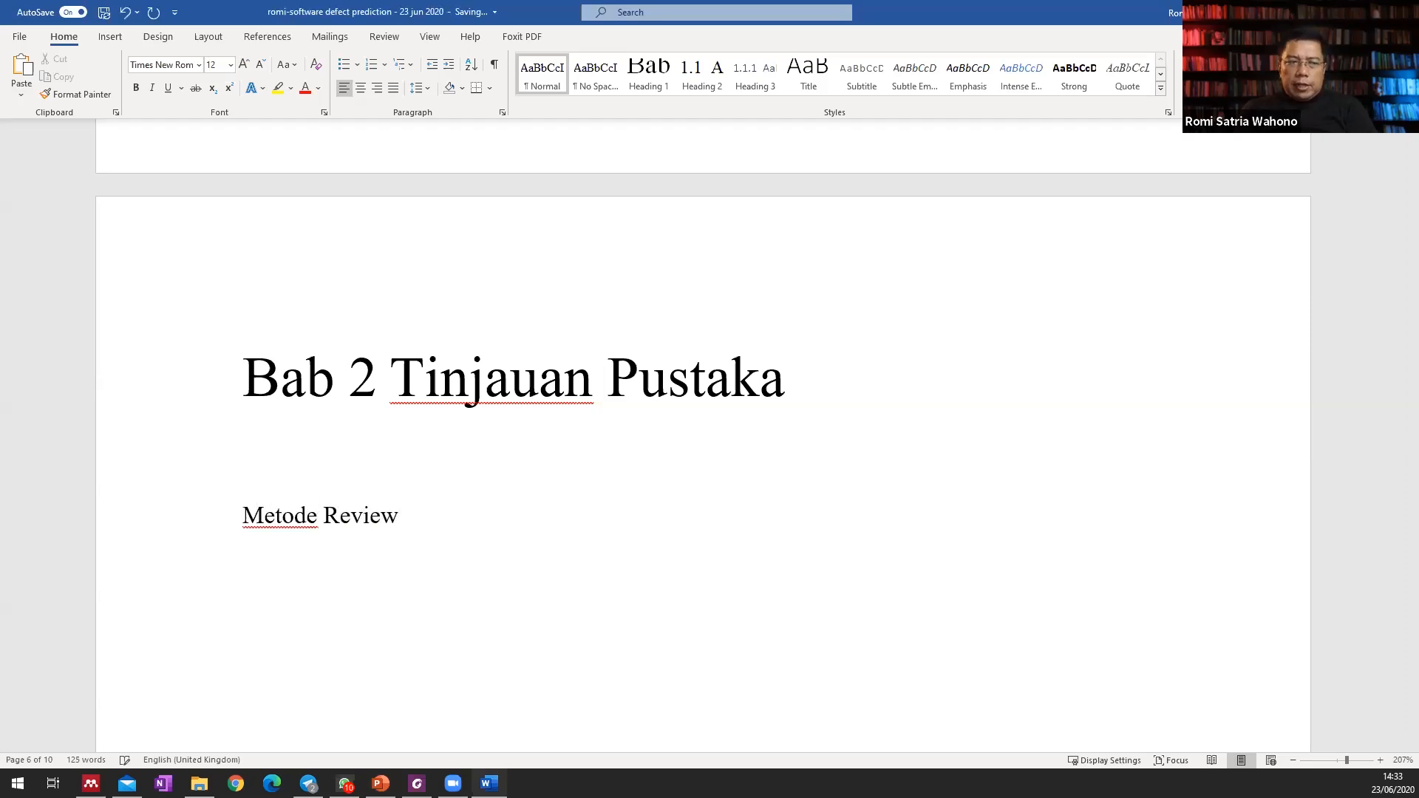
{"action": "key", "text": "Return"}
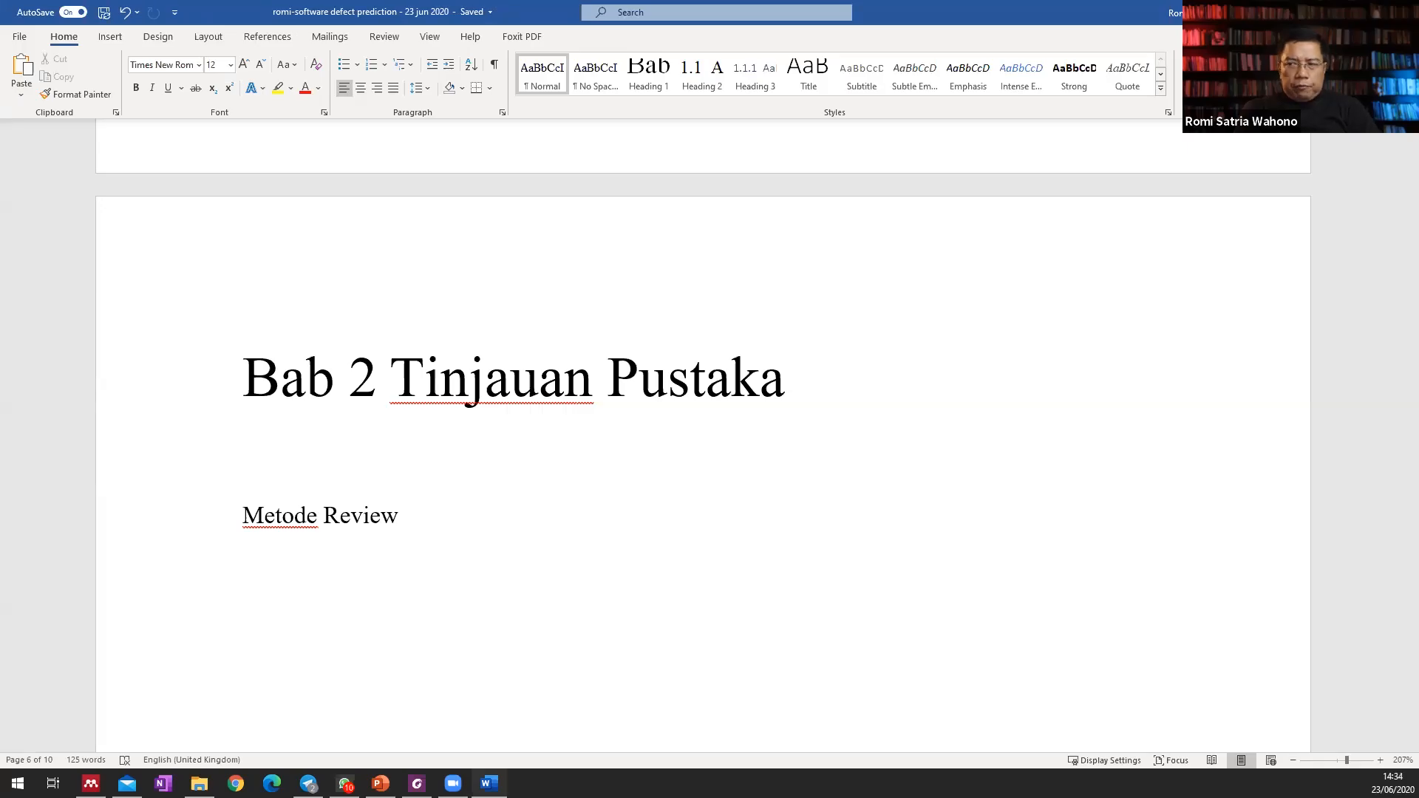
Enter the lines "Pertanyaan Penelitian" and "Hasil dan Analisis" below "Metode Review", separated by an empty paragraph.
{"action": "type", "text": "Pro"}
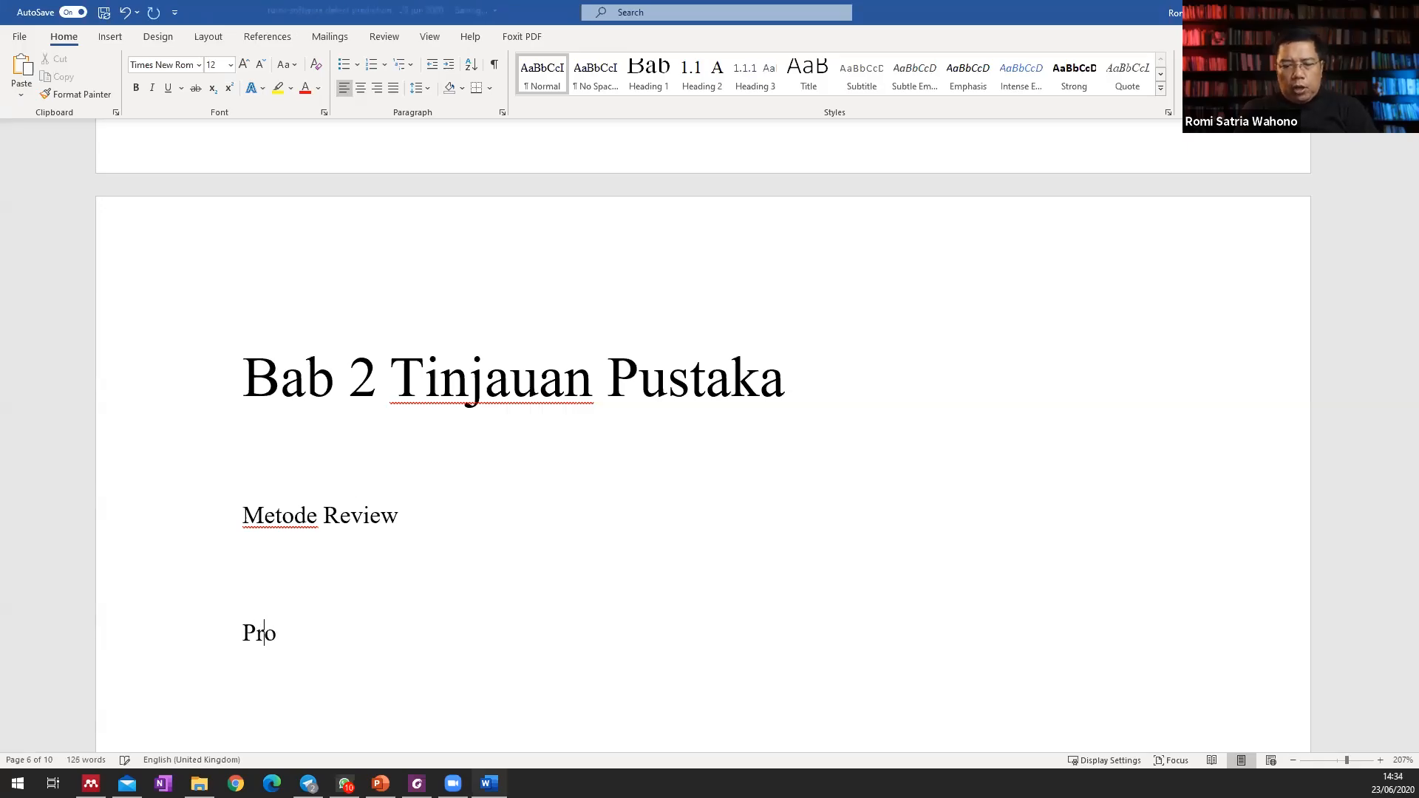
{"action": "type", "text": "tokol"}
{"action": "key", "text": "BackSpace"}
{"action": "key", "text": "BackSpace"}
{"action": "key", "text": "BackSpace"}
{"action": "key", "text": "BackSpace"}
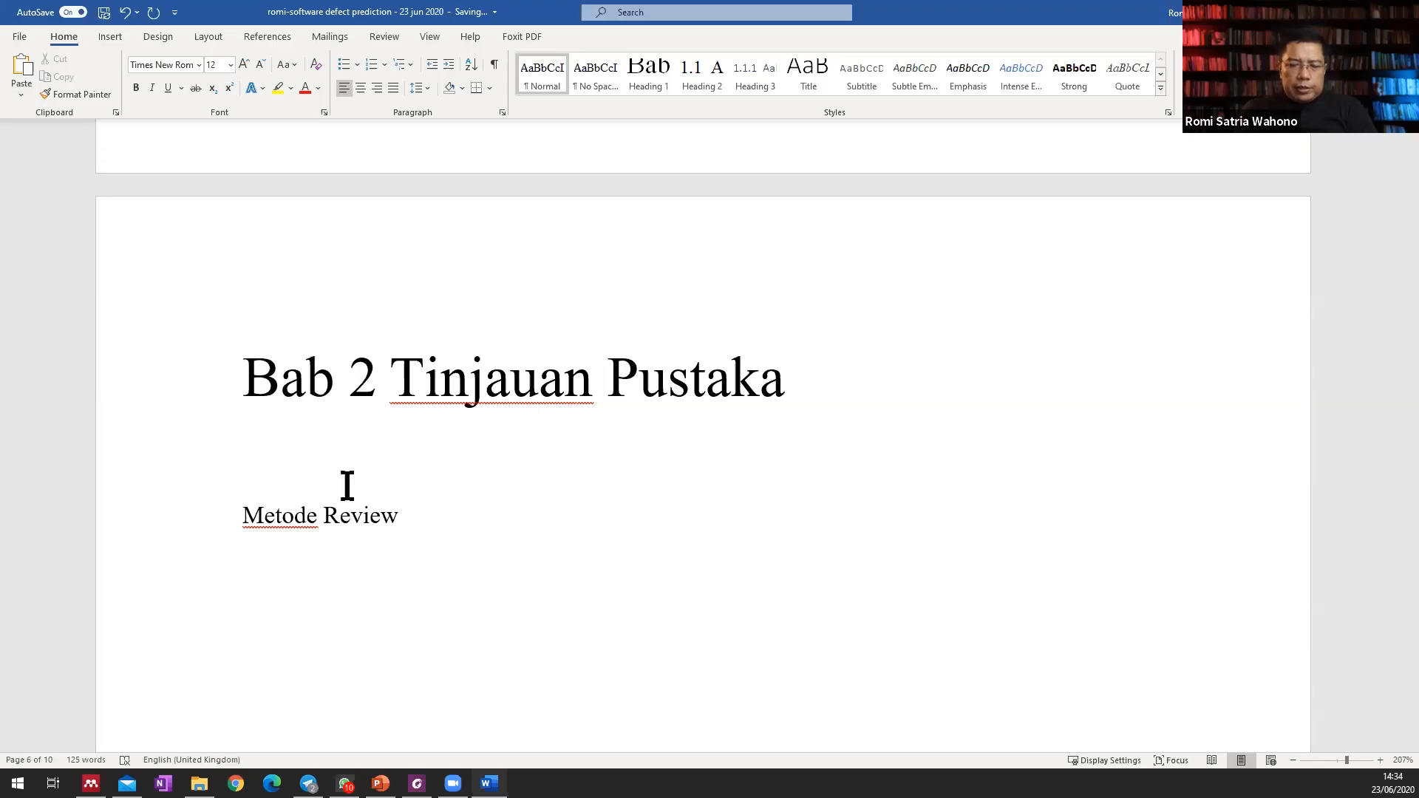
{"action": "type", "text": "ertanyaan Penelitian"}
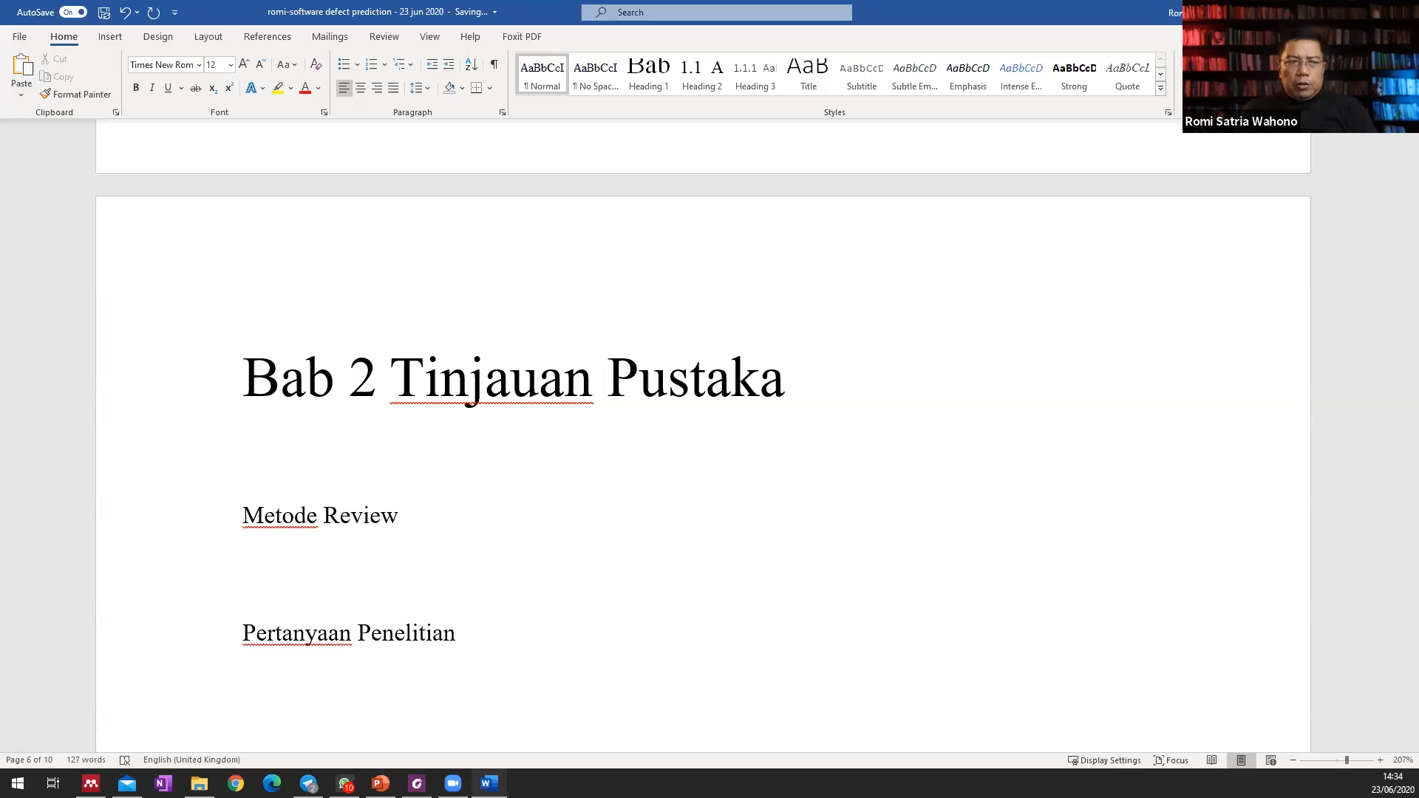
{"action": "key", "text": "Return"}
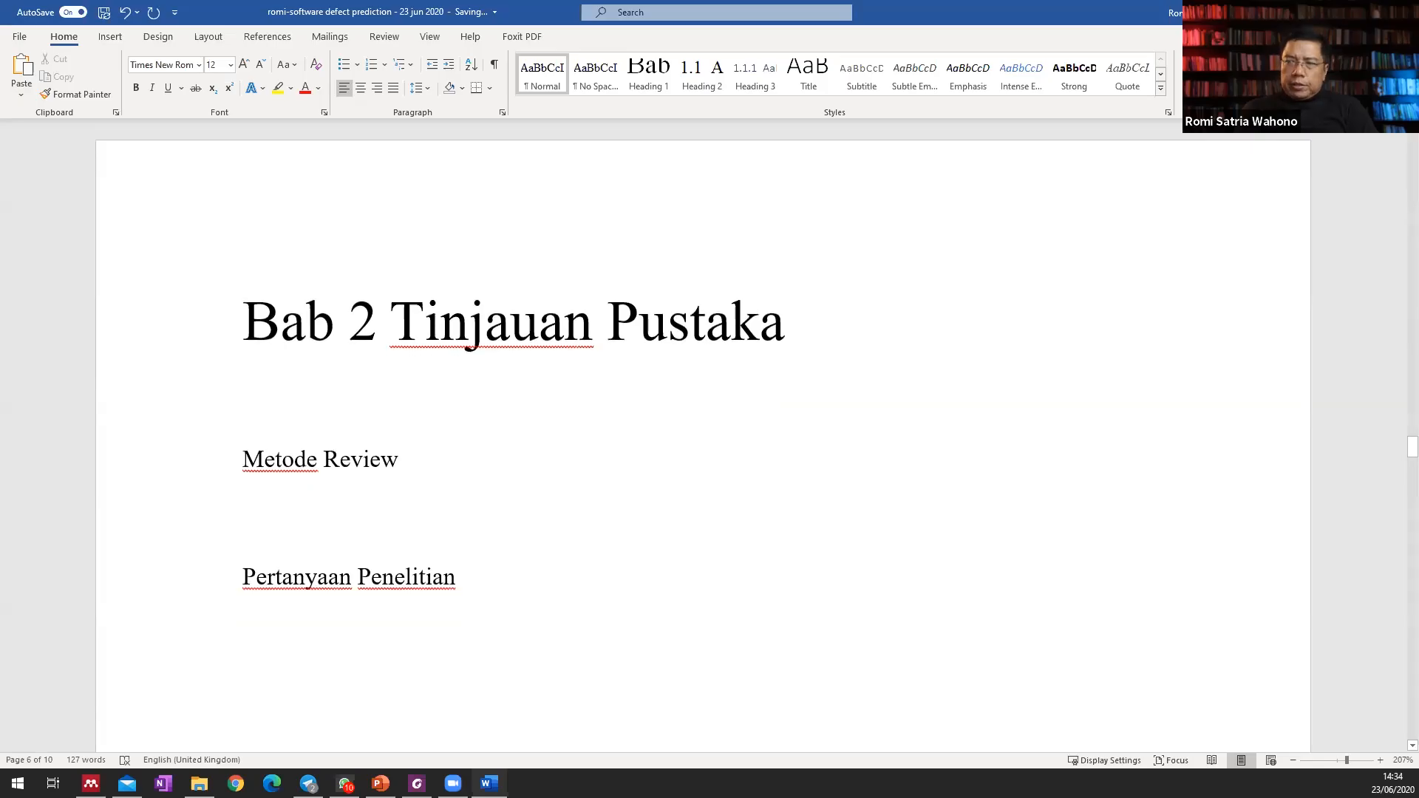
{"action": "type", "text": "Hasil dan Analisis"}
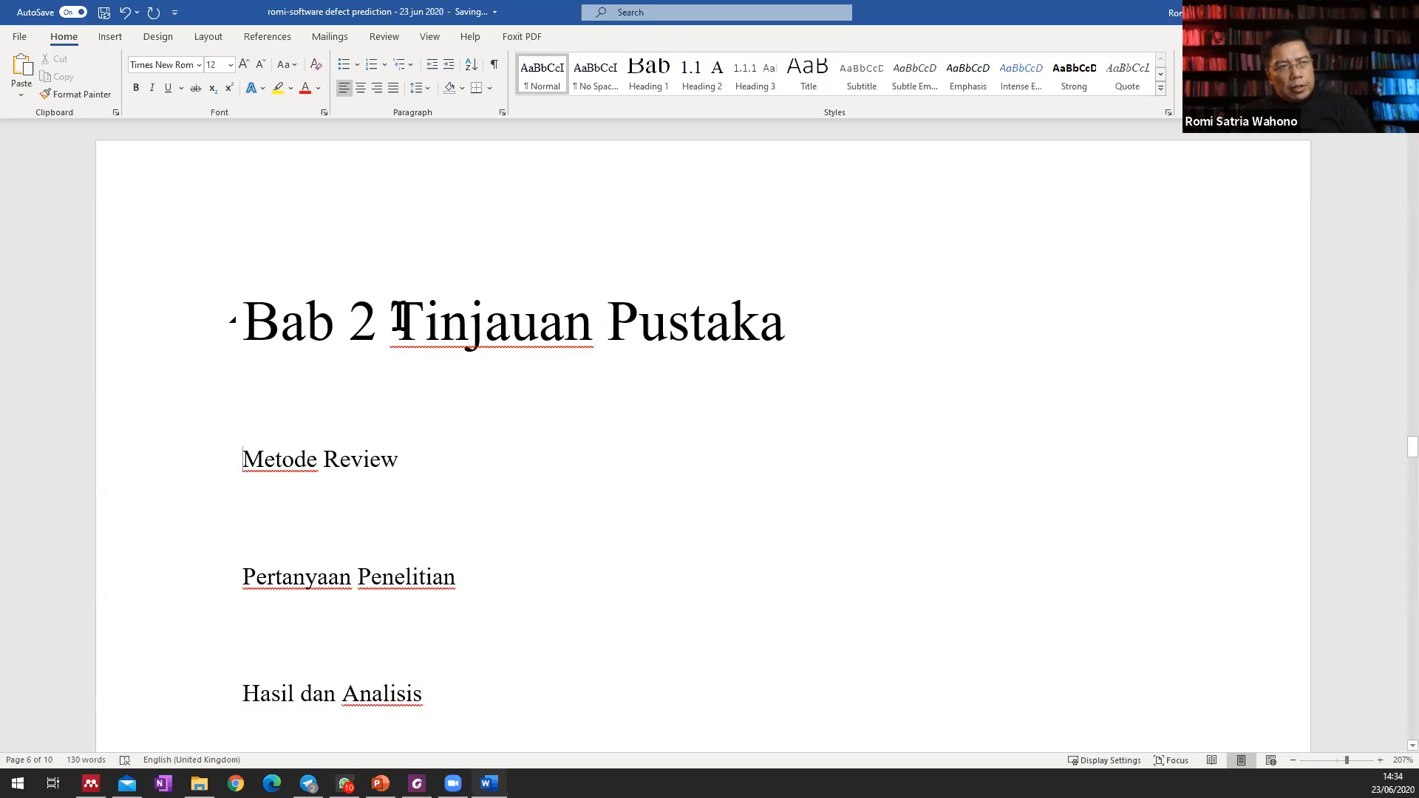
Apply the Heading 2 style to the "Metode Review", "Pertanyaan Penelitian" and "Hasil dan Analisis" lines.
{"action": "left_click", "coordinate": [708, 96]}
{"action": "left_click", "coordinate": [244, 581]}
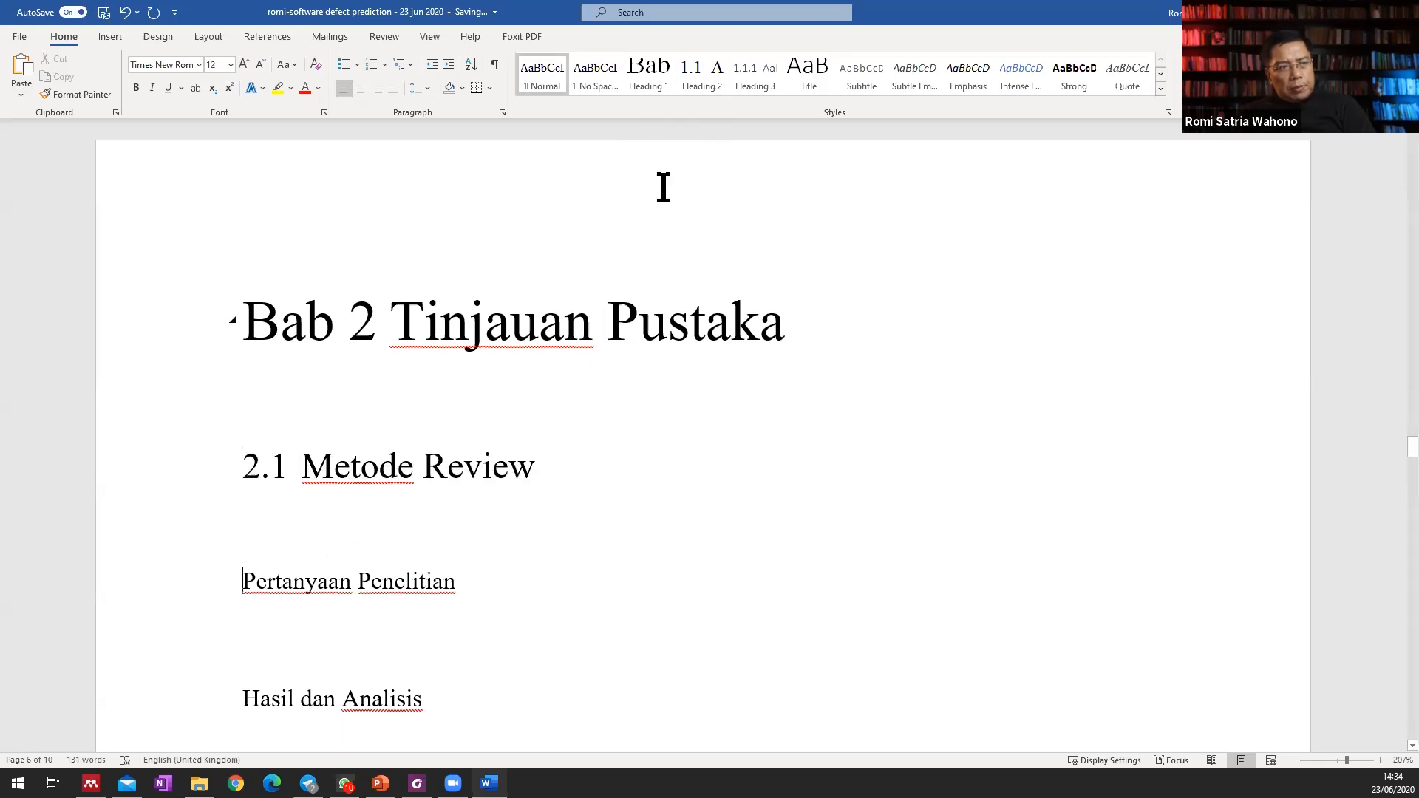
{"action": "left_click", "coordinate": [689, 71]}
{"action": "scroll", "coordinate": [430, 395], "scroll_direction": "down", "scroll_amount": 3}
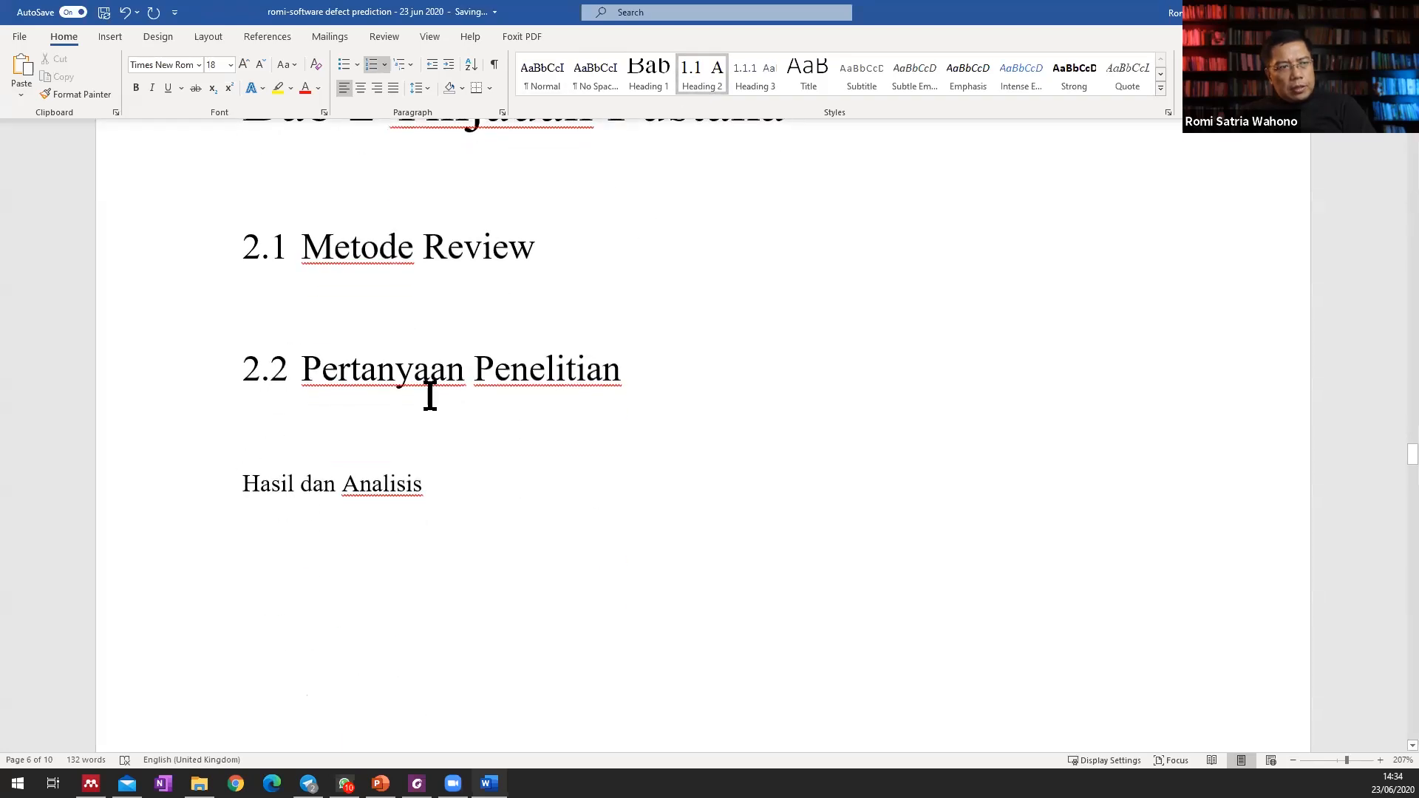
{"action": "left_click", "coordinate": [243, 486]}
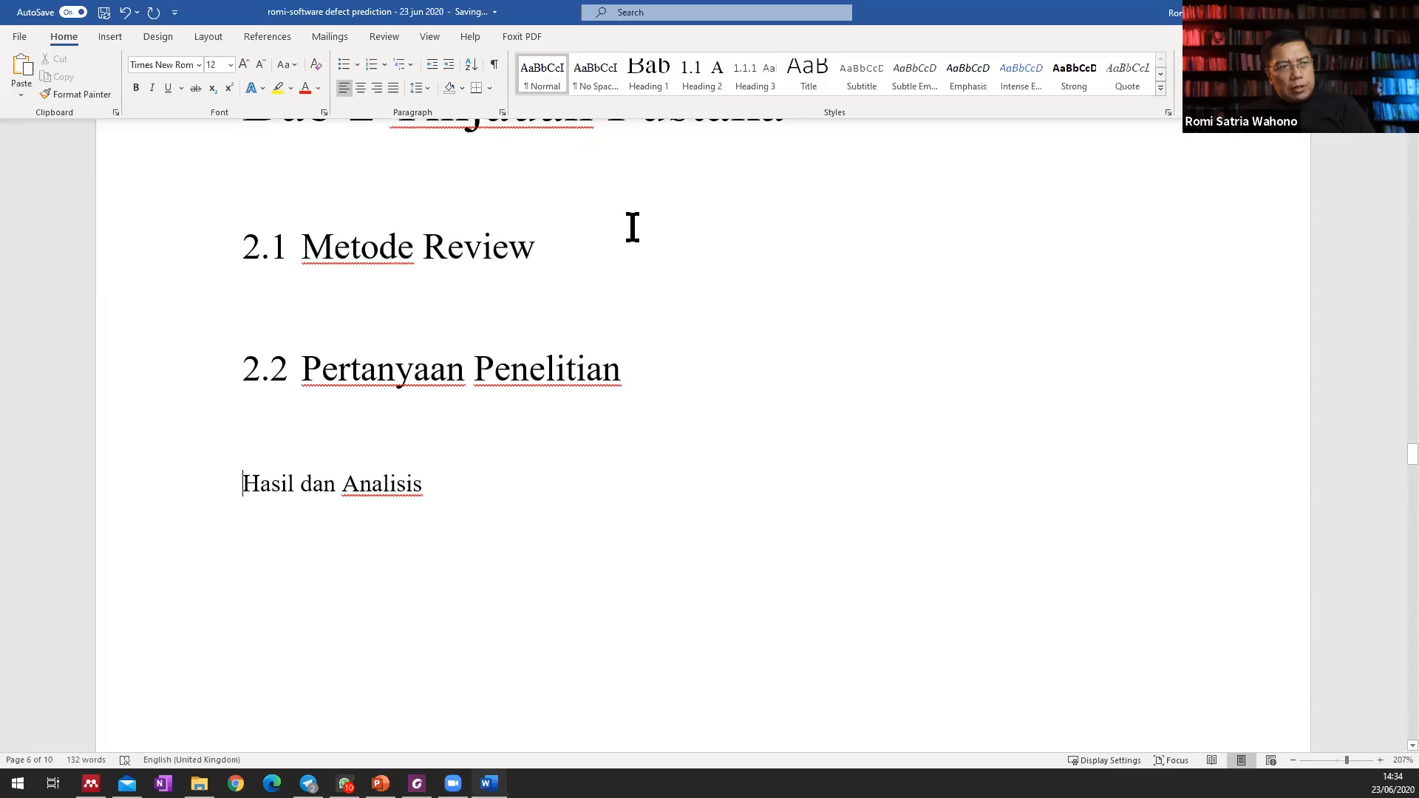
{"action": "left_click", "coordinate": [687, 82]}
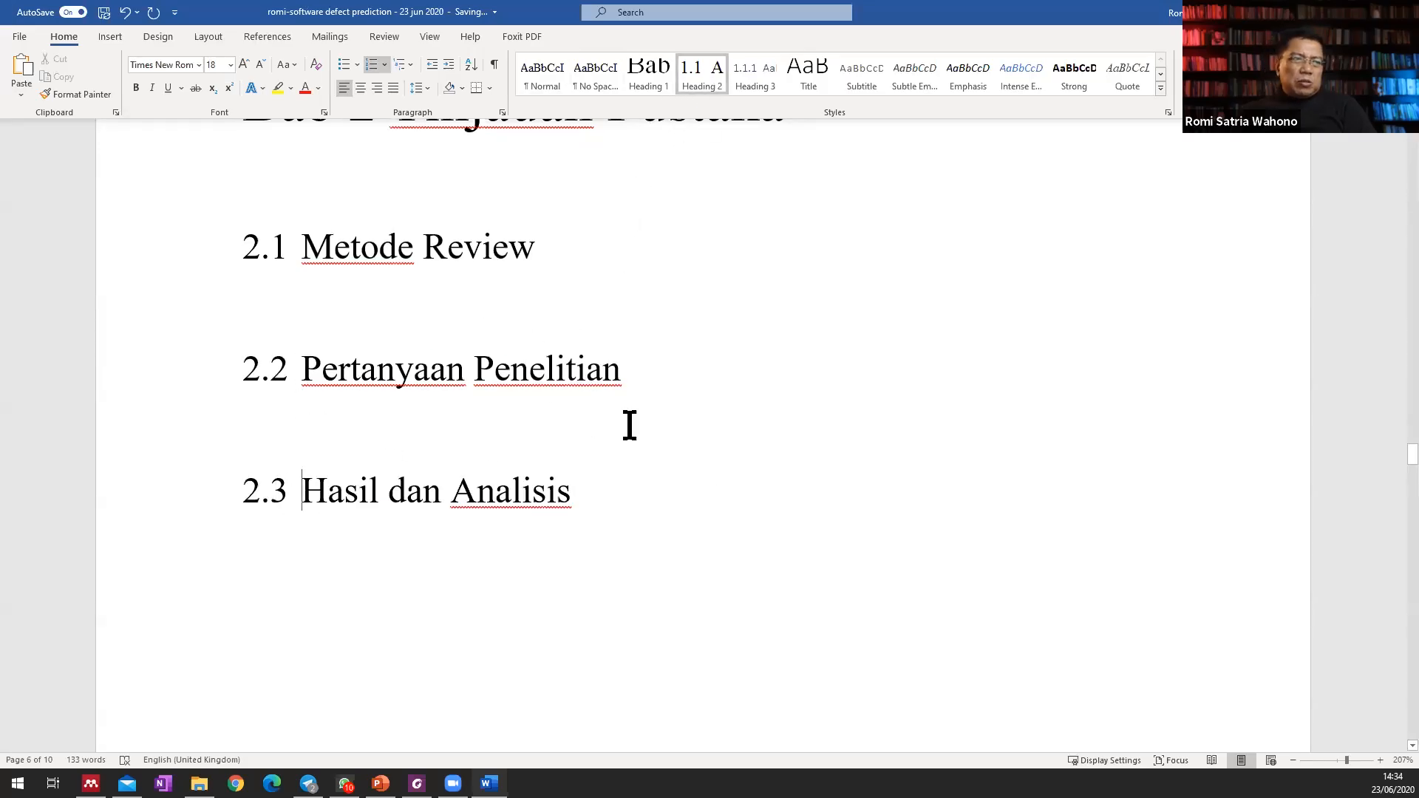
Delete the "Pertanyaan Penelitian" subchapter heading together with the empty paragraph above it.
{"action": "left_click_drag", "start_coordinate": [649, 364], "coordinate": [247, 334]}
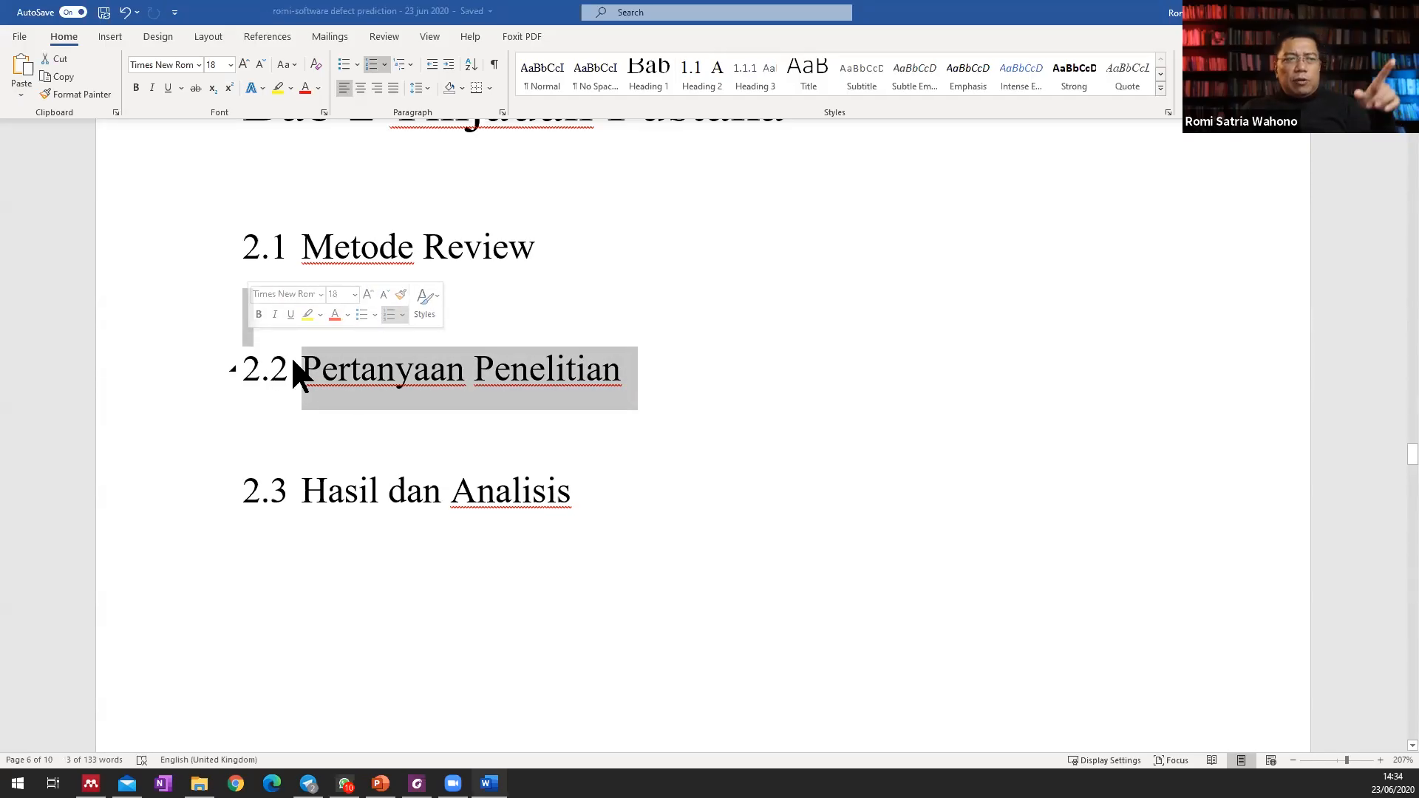
{"action": "key", "text": "Delete"}
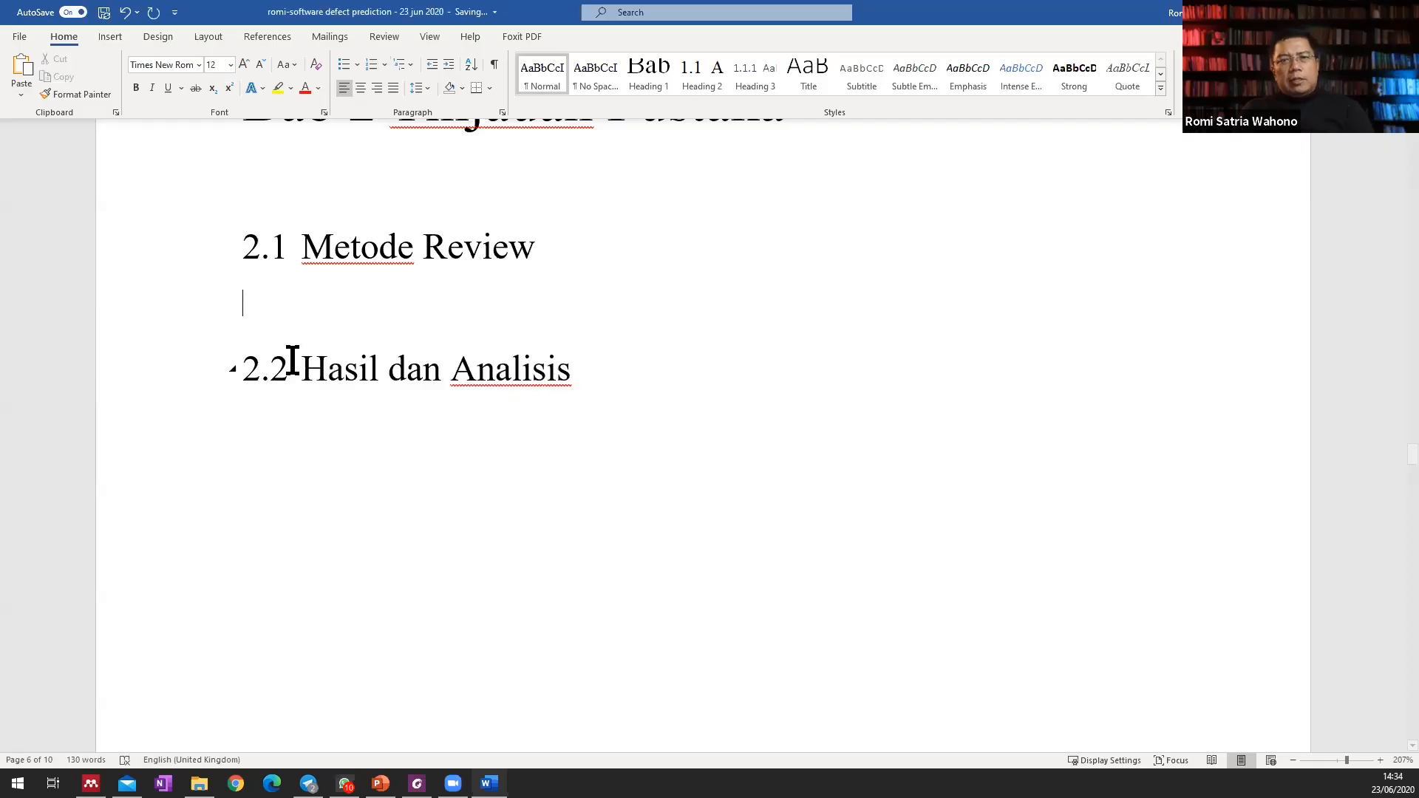
Start the body paragraph below heading 2.1 with "Metode" and replace "Review" in that heading with "Tinjauan Pustaka".
{"action": "scroll", "coordinate": [457, 375], "scroll_direction": "up", "scroll_amount": 1}
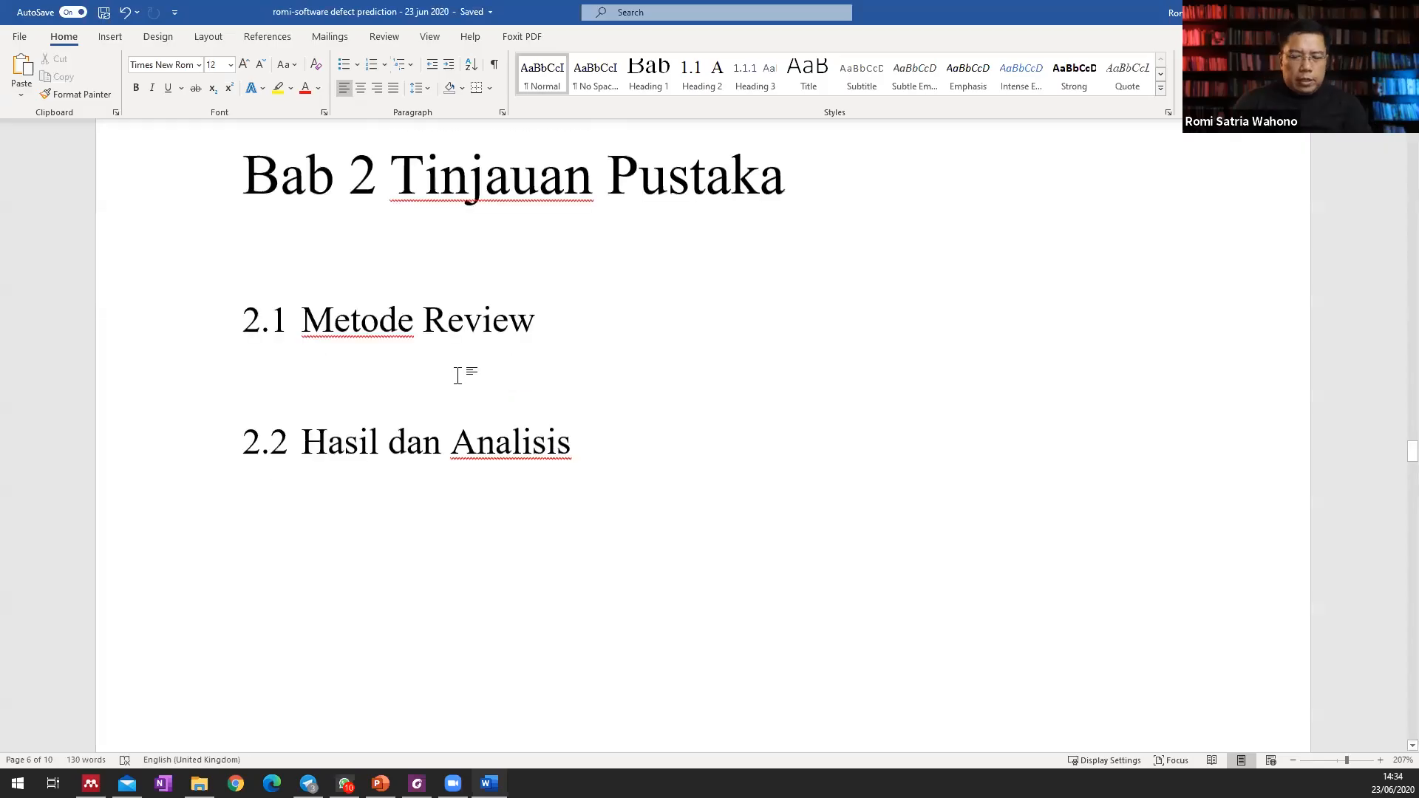
{"action": "type", "text": "Mto"}
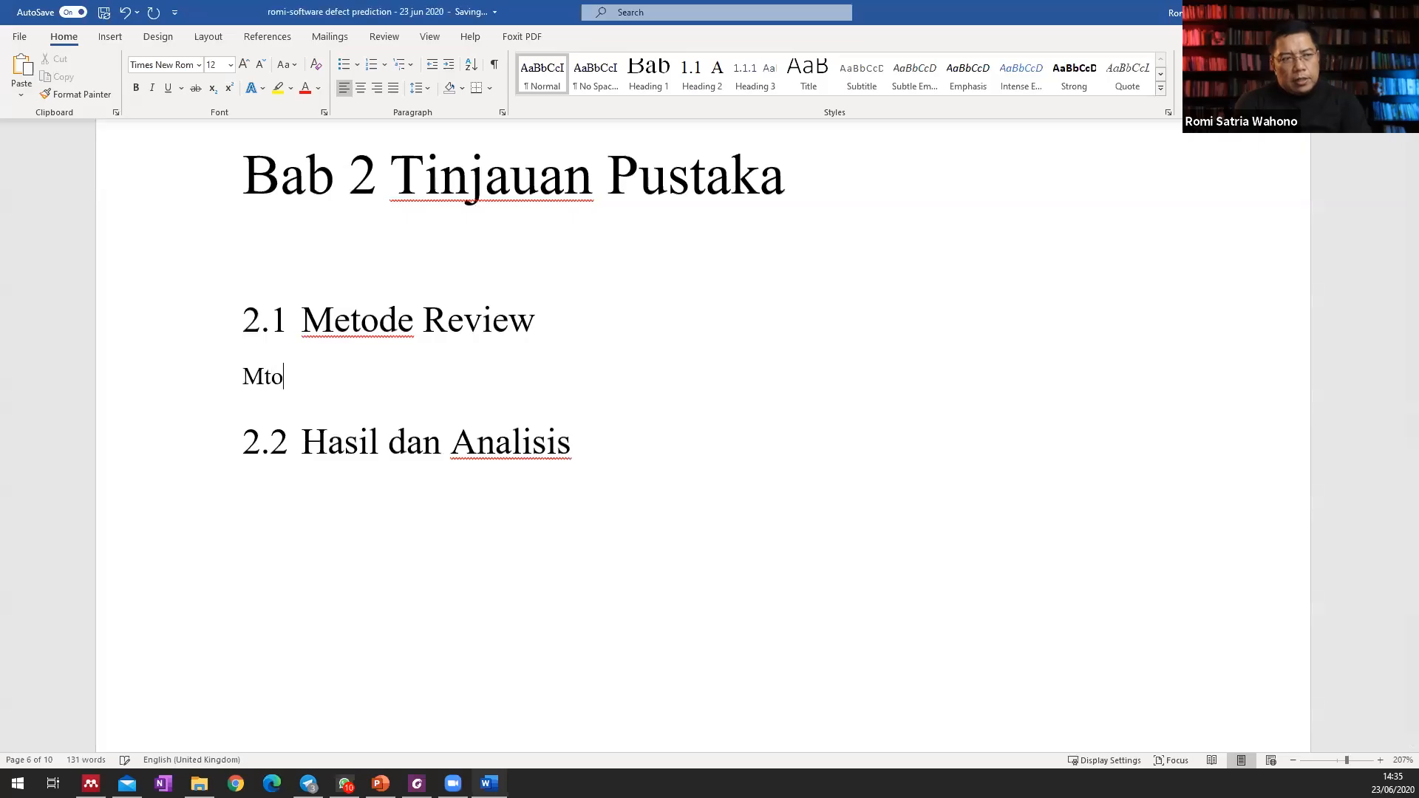
{"action": "type", "text": "ode"}
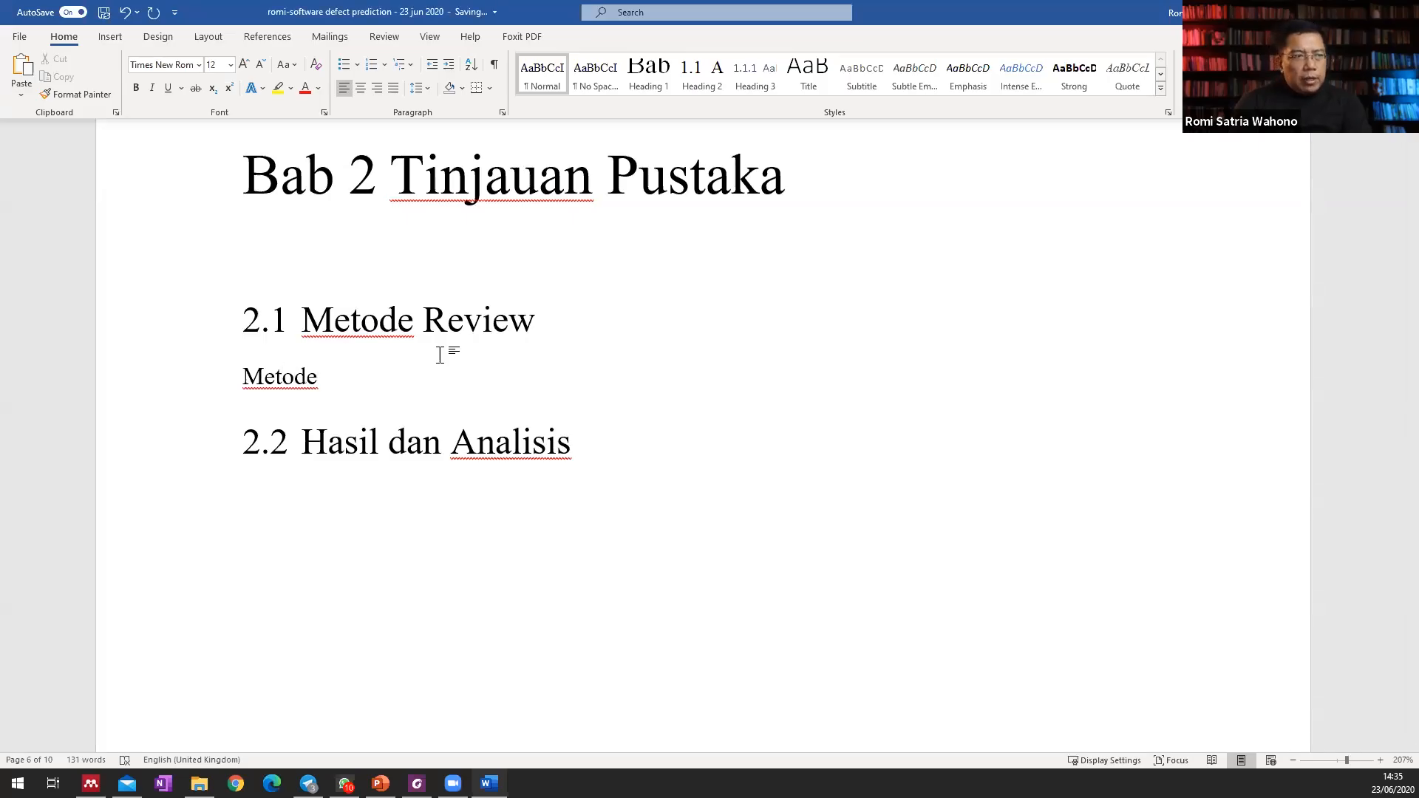
{"action": "double_click", "coordinate": [491, 326]}
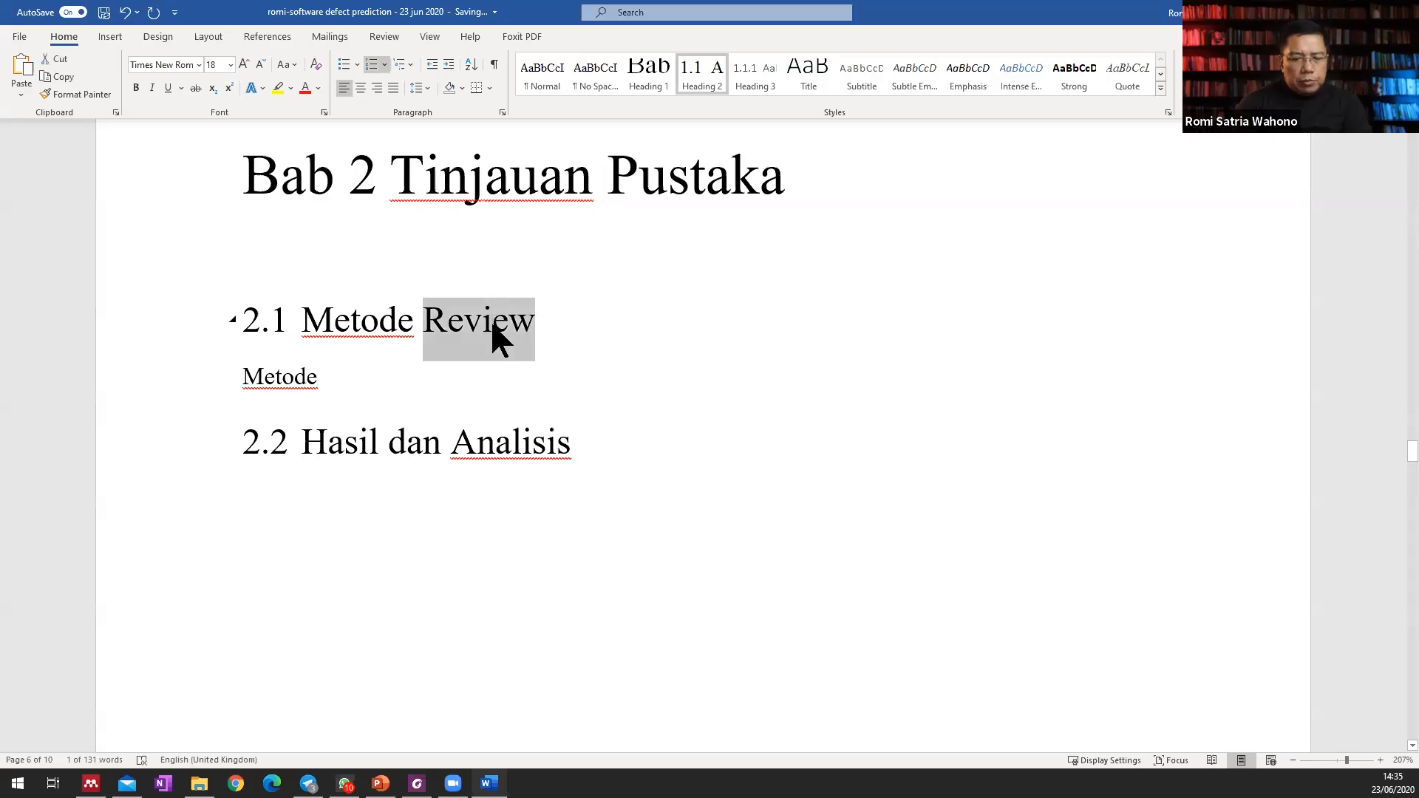
{"action": "type", "text": "Tinjauan Pustaka"}
Continue the body paragraph under heading 2.1 after "Metode" with "tinjauan pustaka yang digunakan adalah menggunakan".
{"action": "left_click", "coordinate": [369, 385]}
{"action": "type", "text": "tinjauan pustaka yuan"}
{"action": "key", "text": "ctrl+z"}
{"action": "key", "text": "ctrl+z"}
{"action": "type", "text": "yang digunak"}
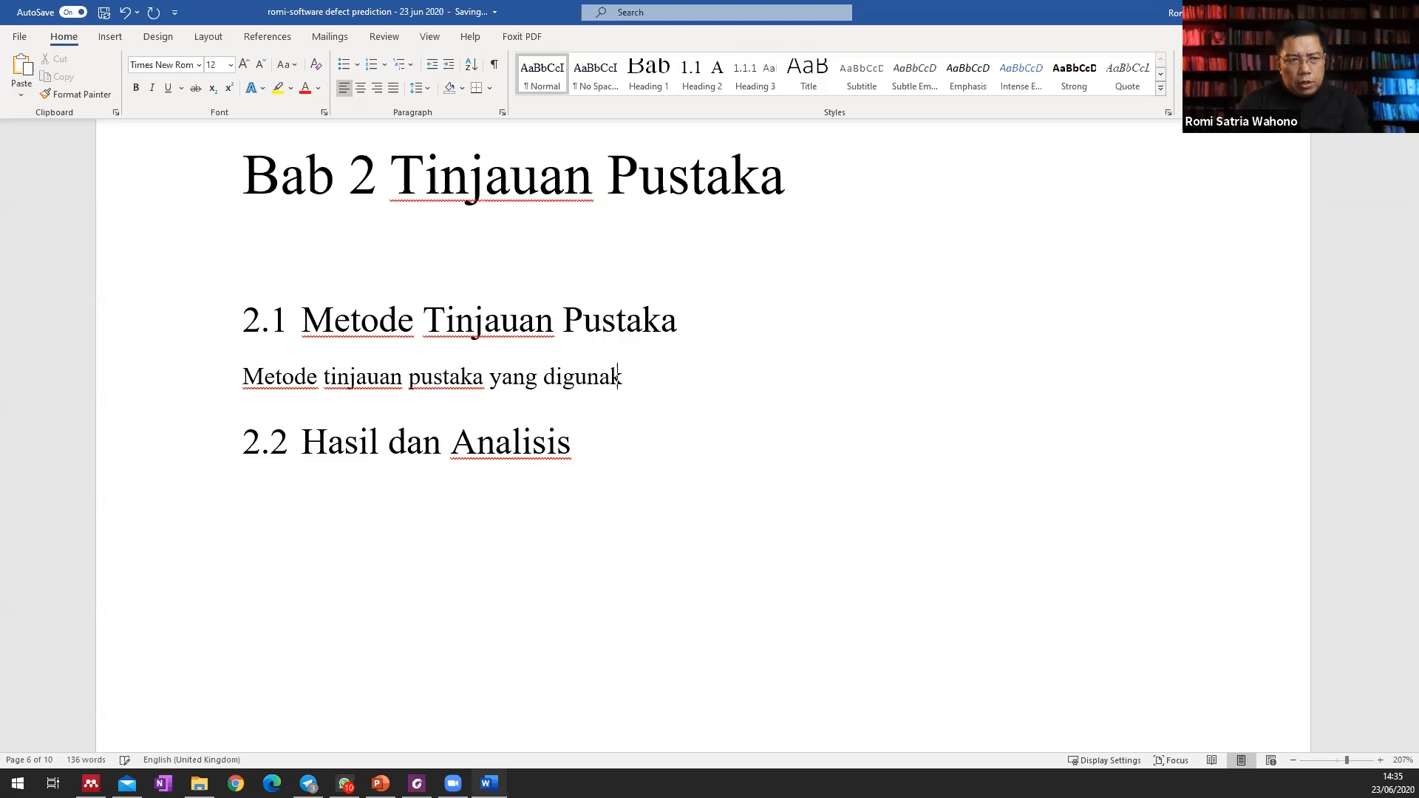
{"action": "type", "text": "an adalah menggunakan syst"}
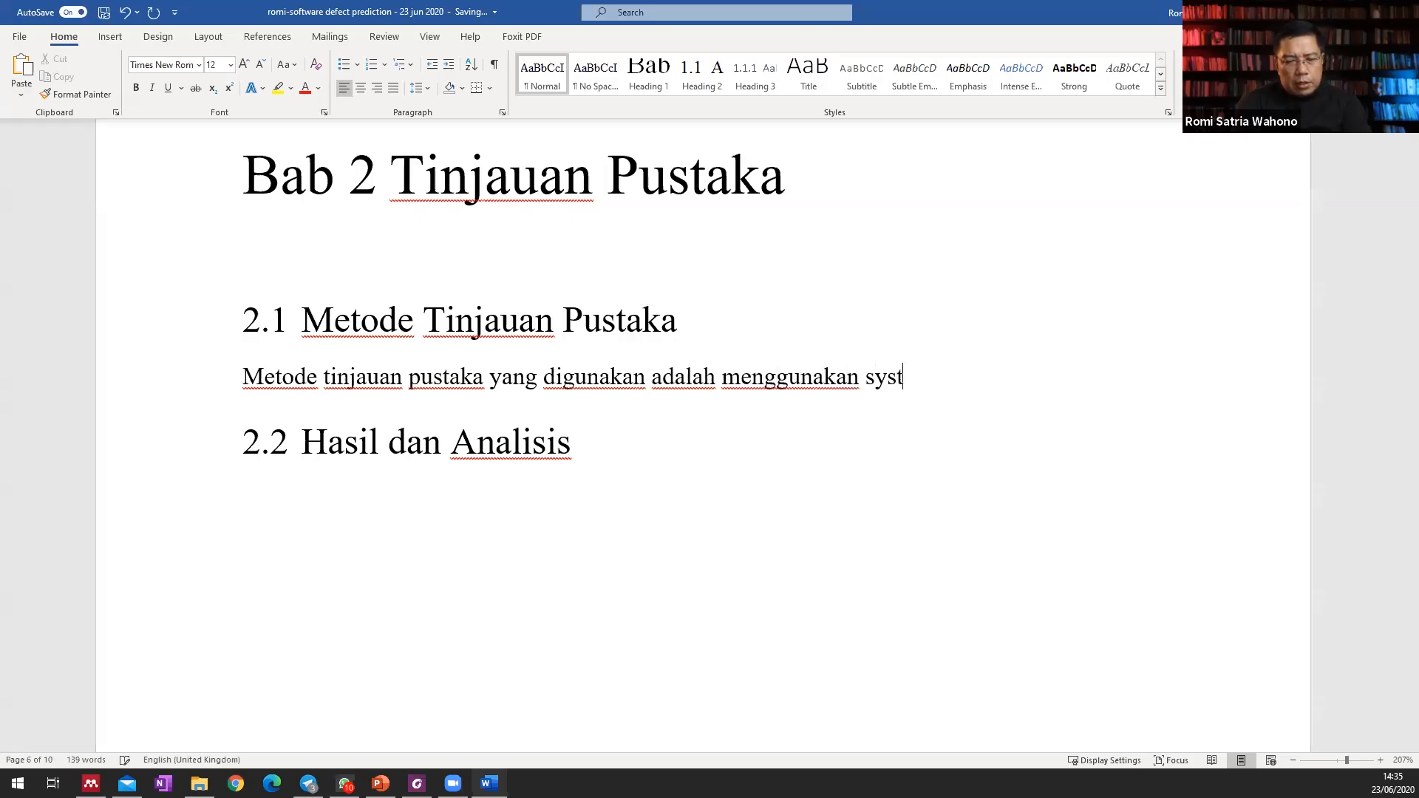
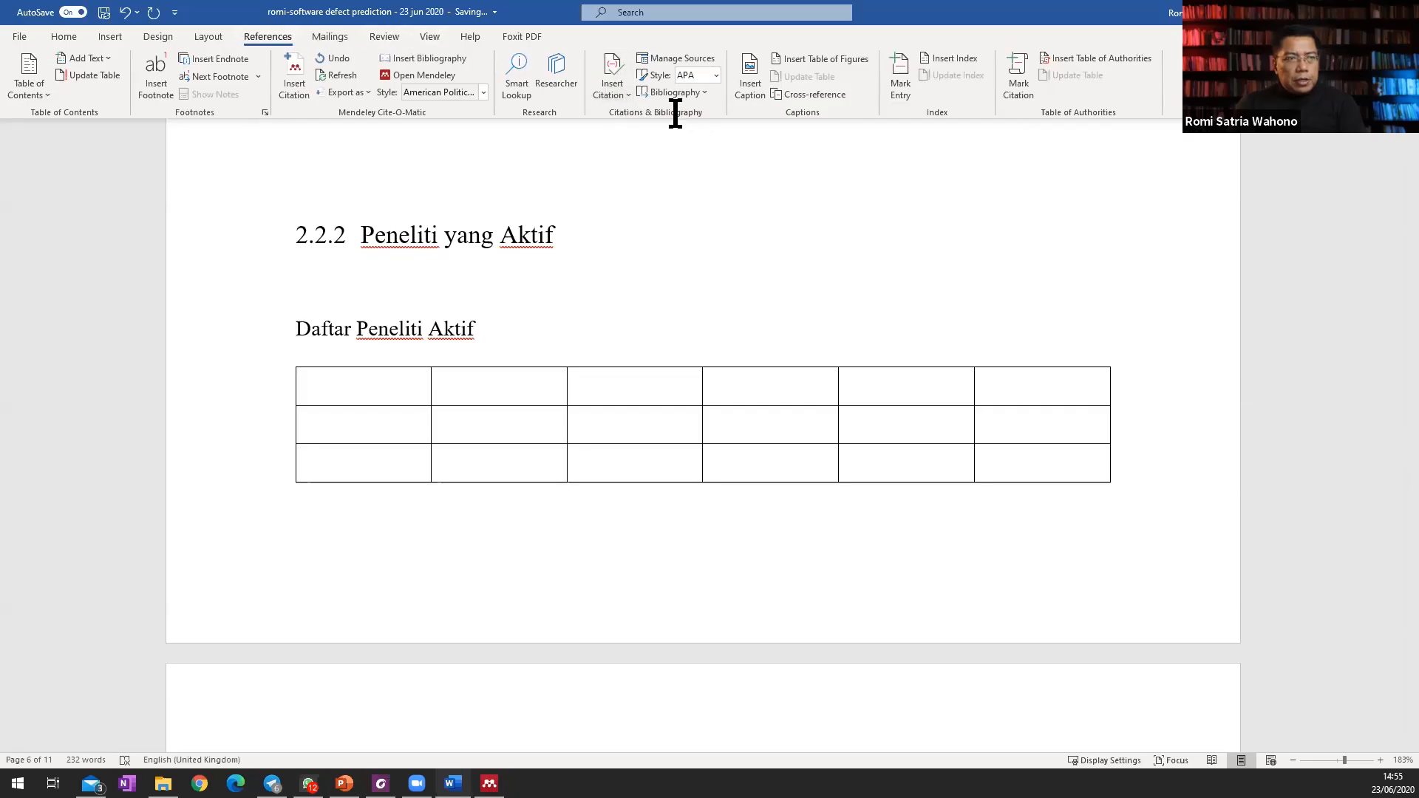
Start a caption for the "Daftar Peneliti Aktif" table and define "Tabel" as its caption label.
{"action": "left_click", "coordinate": [754, 83]}
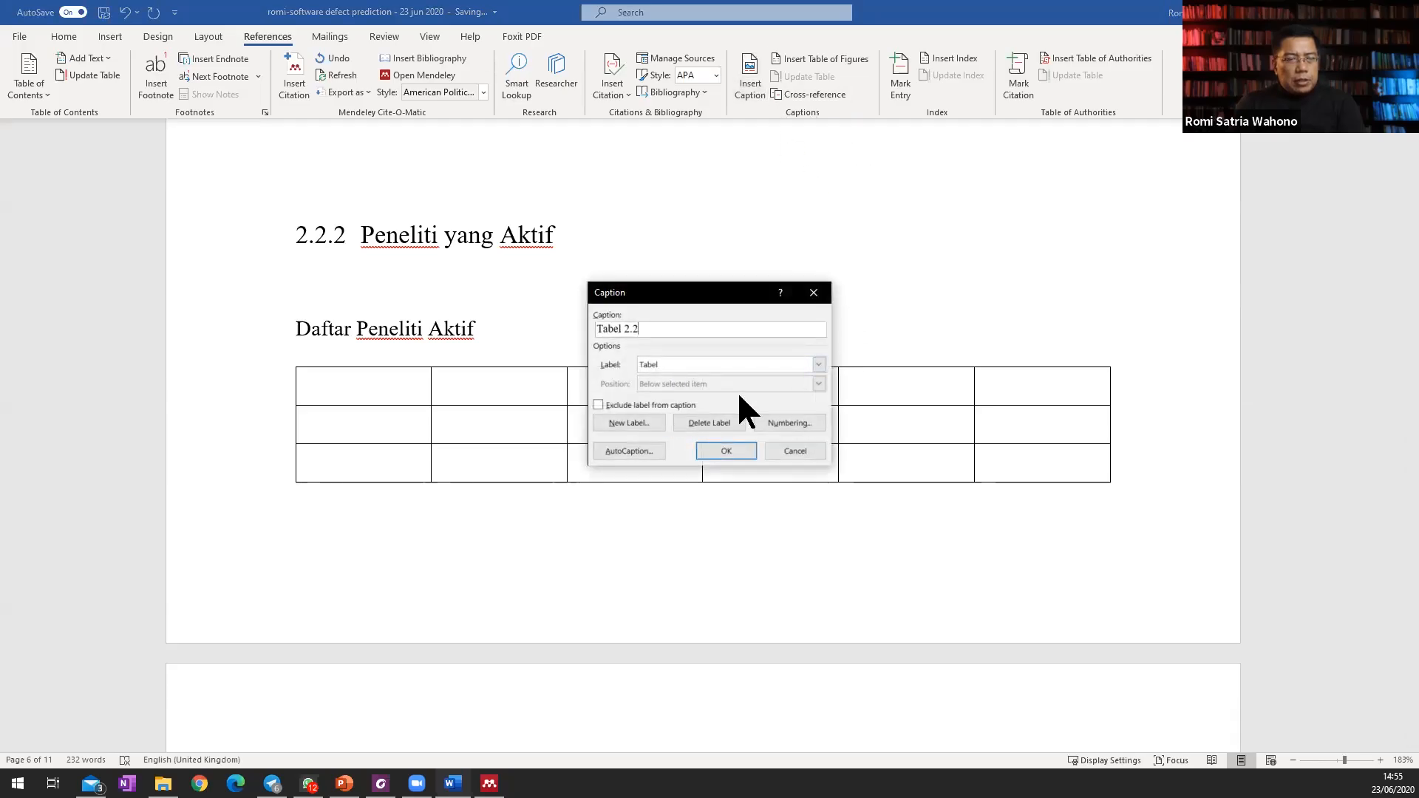
{"action": "left_click", "coordinate": [819, 364]}
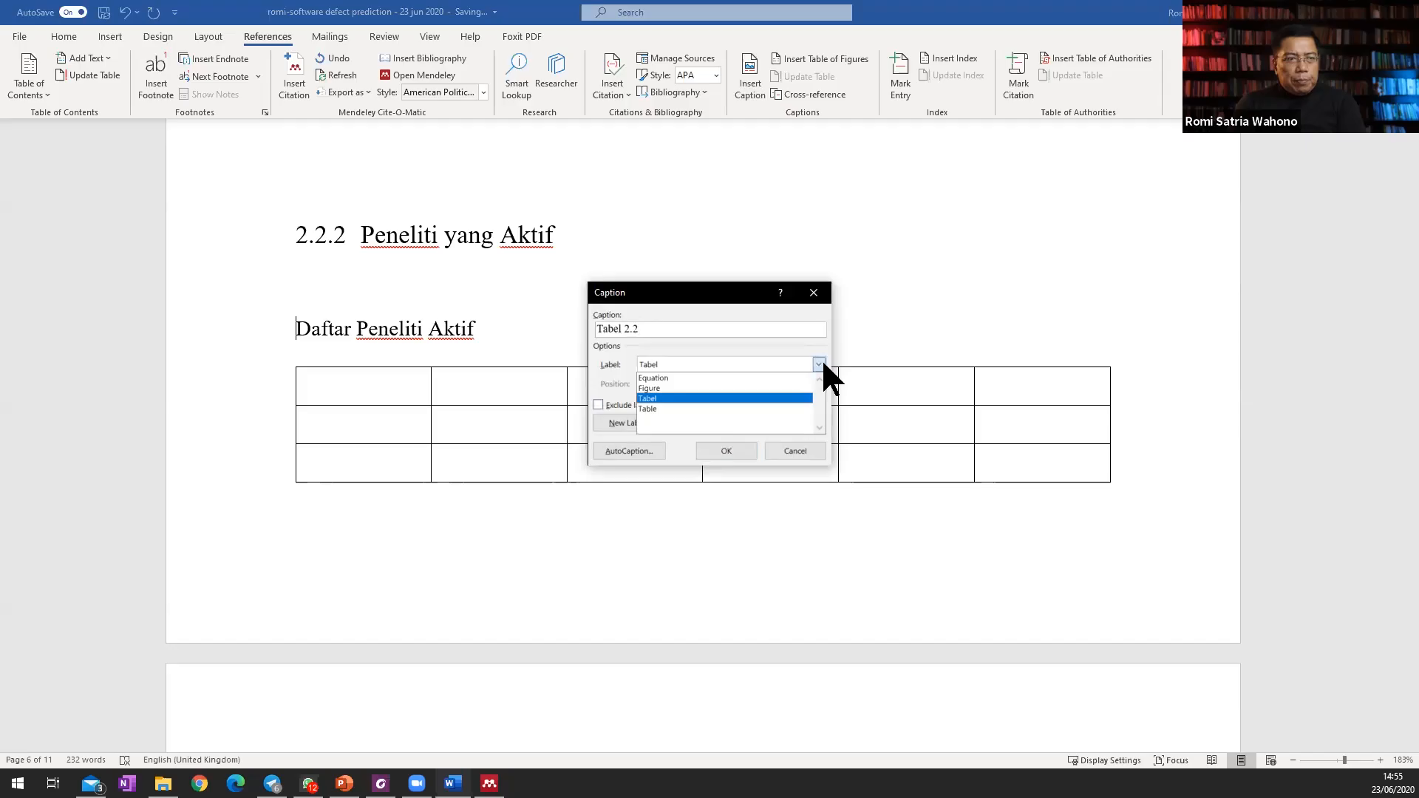
{"action": "left_click", "coordinate": [740, 331]}
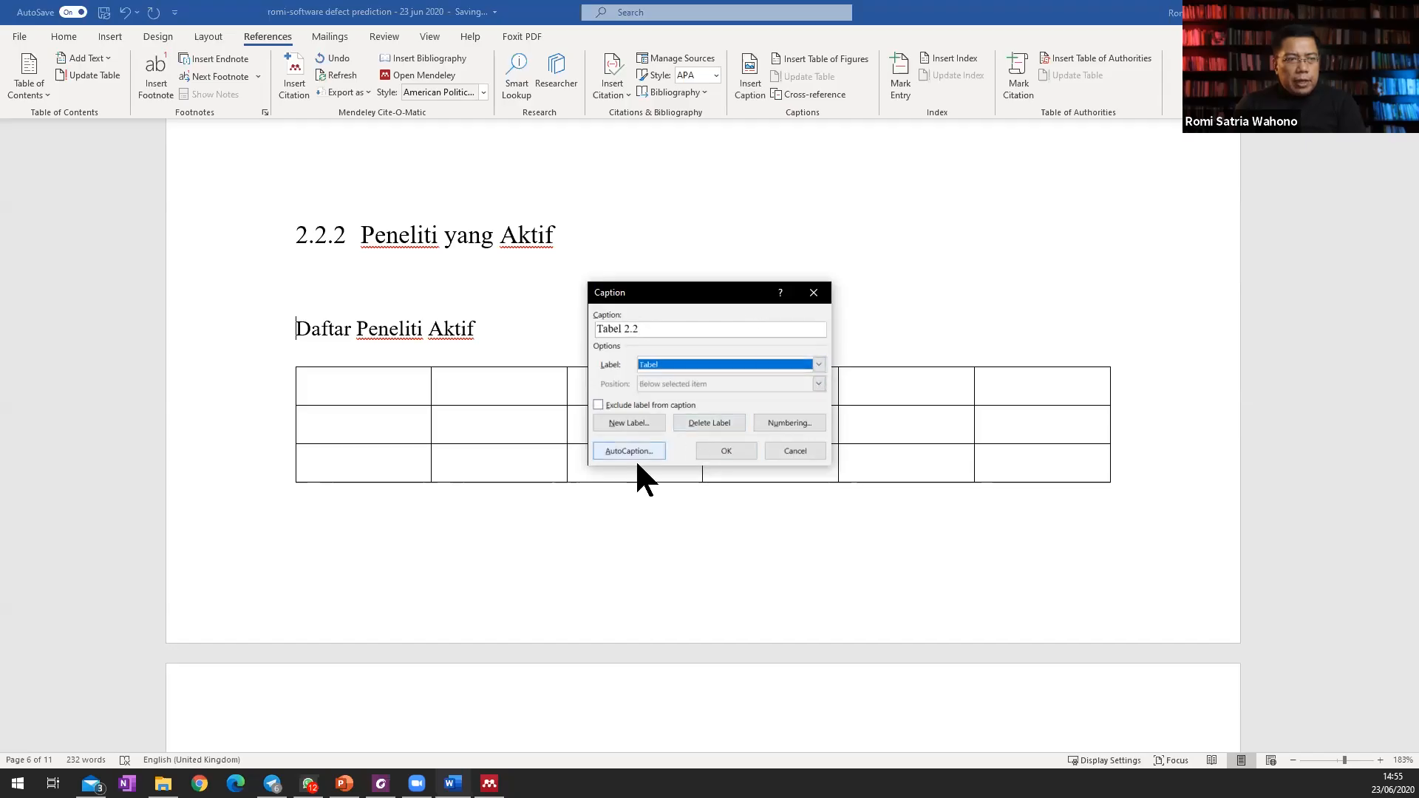
{"action": "left_click", "coordinate": [633, 423]}
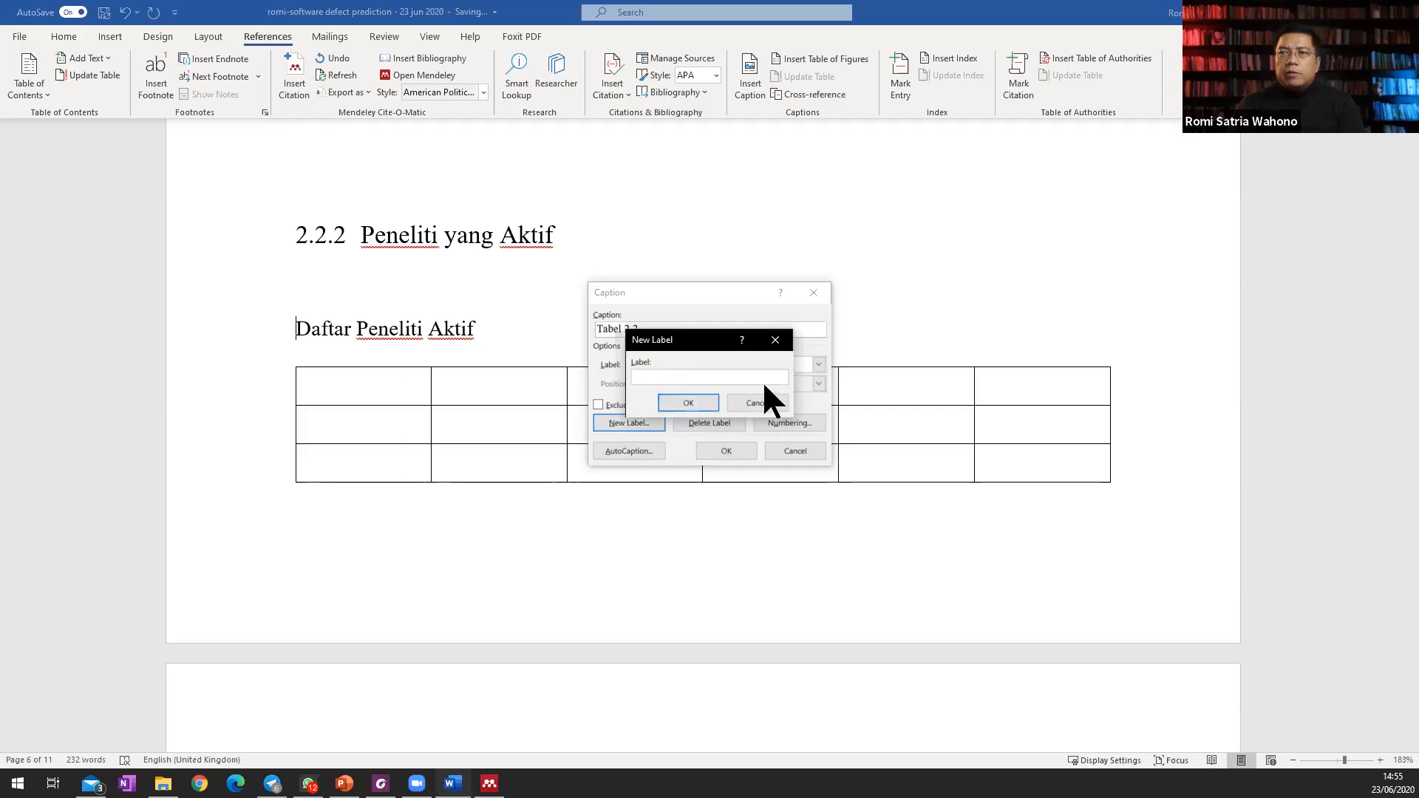
{"action": "type", "text": "Tabel"}
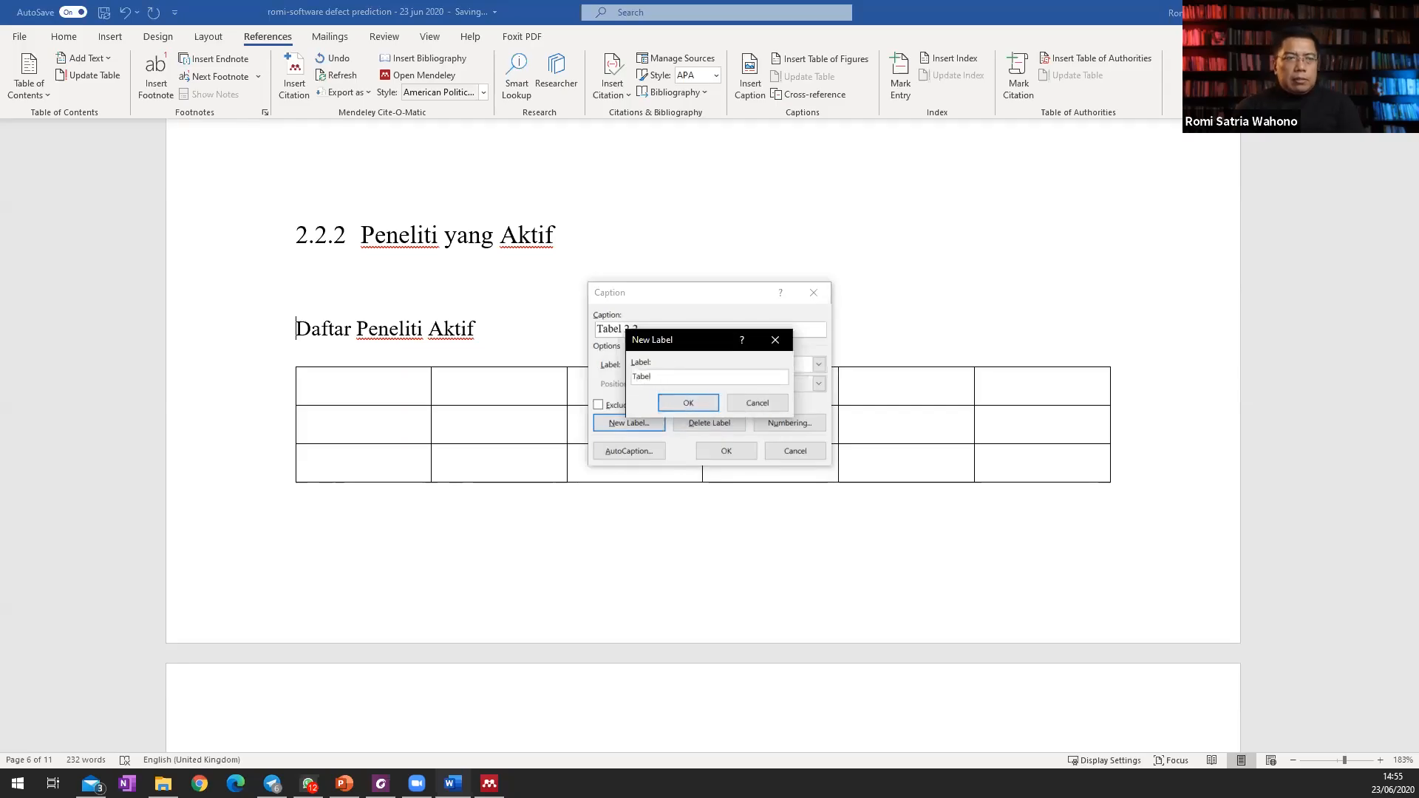
{"action": "key", "text": "Return"}
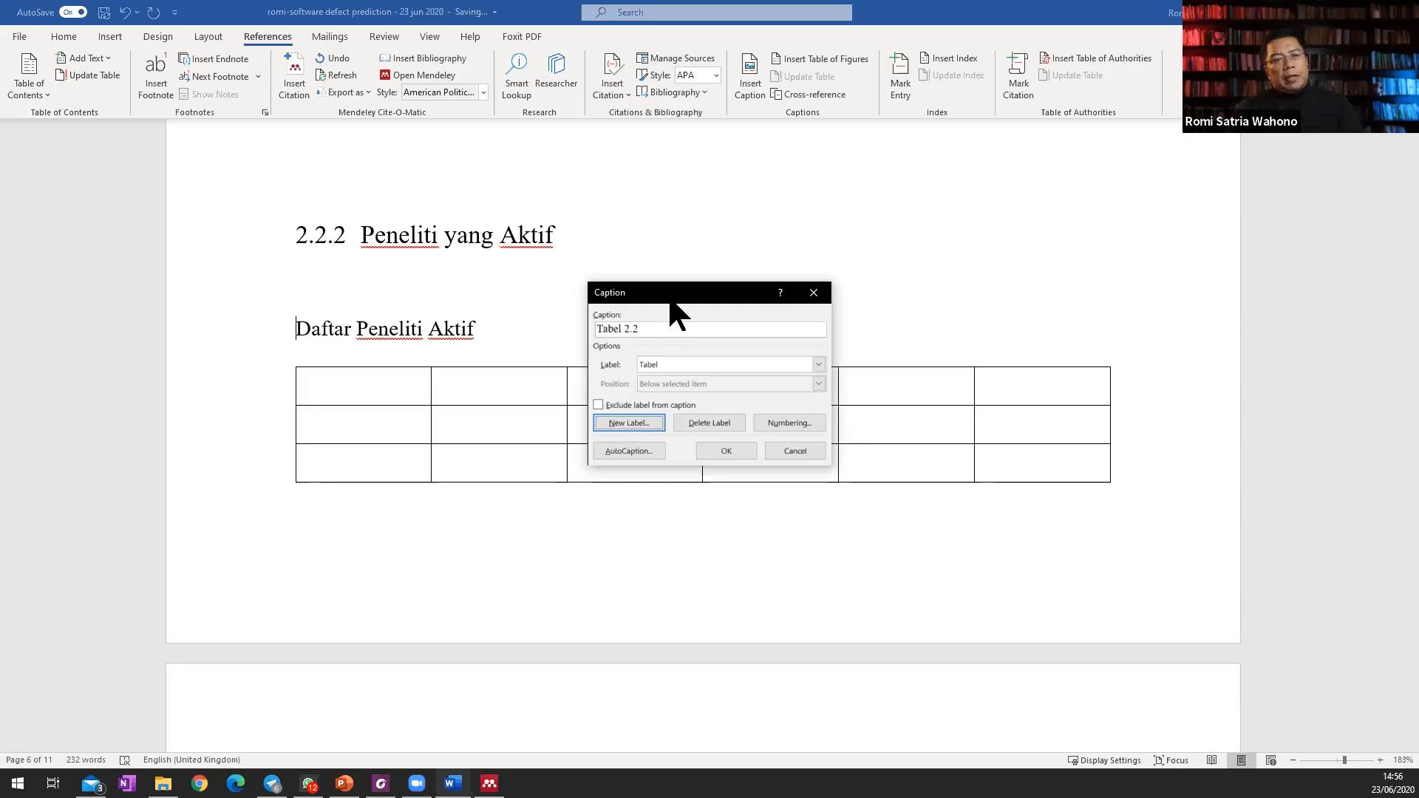
Check the caption numbering options and insert the caption number "Tabel 2.2" in front of "Daftar Peneliti Aktif".
{"action": "left_click", "coordinate": [787, 415]}
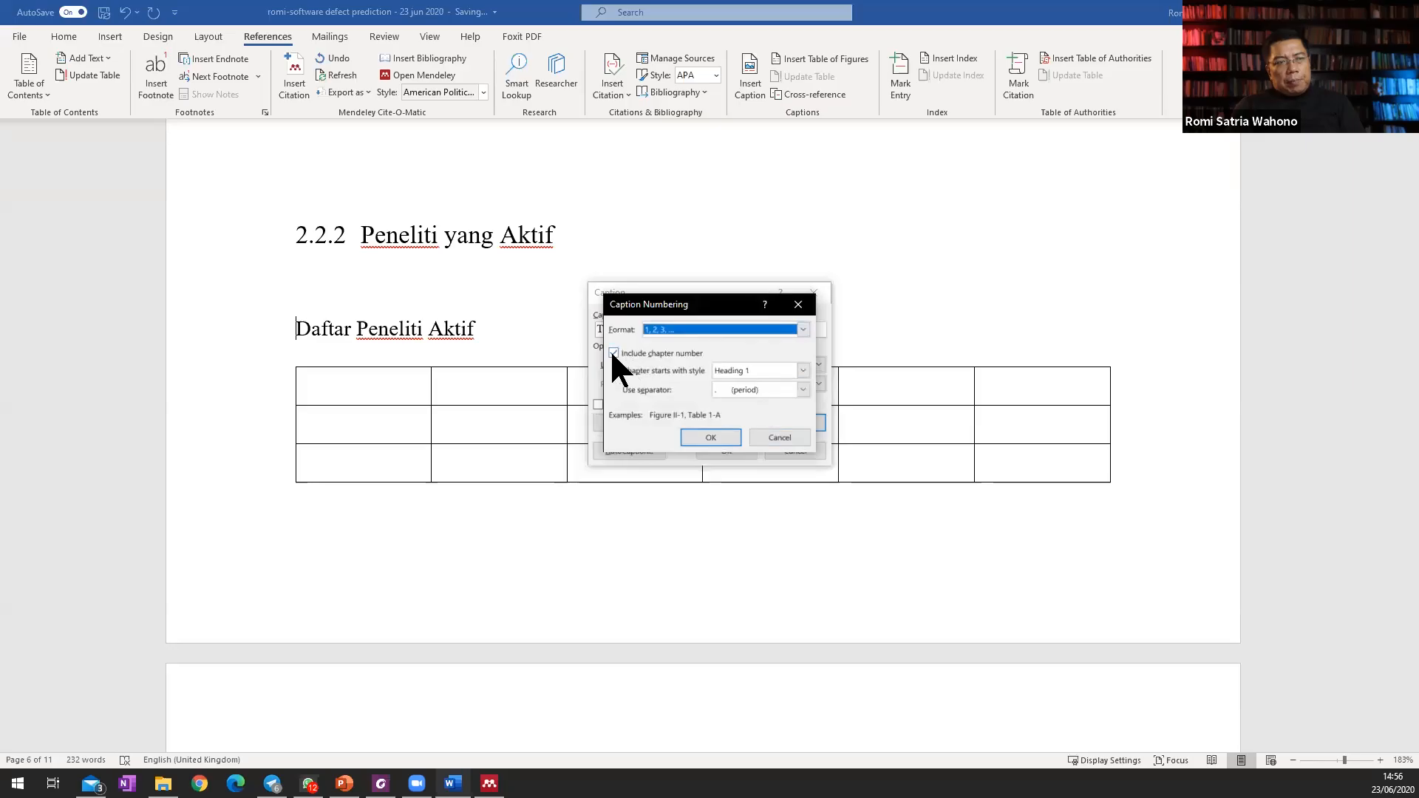
{"action": "left_click", "coordinate": [778, 437]}
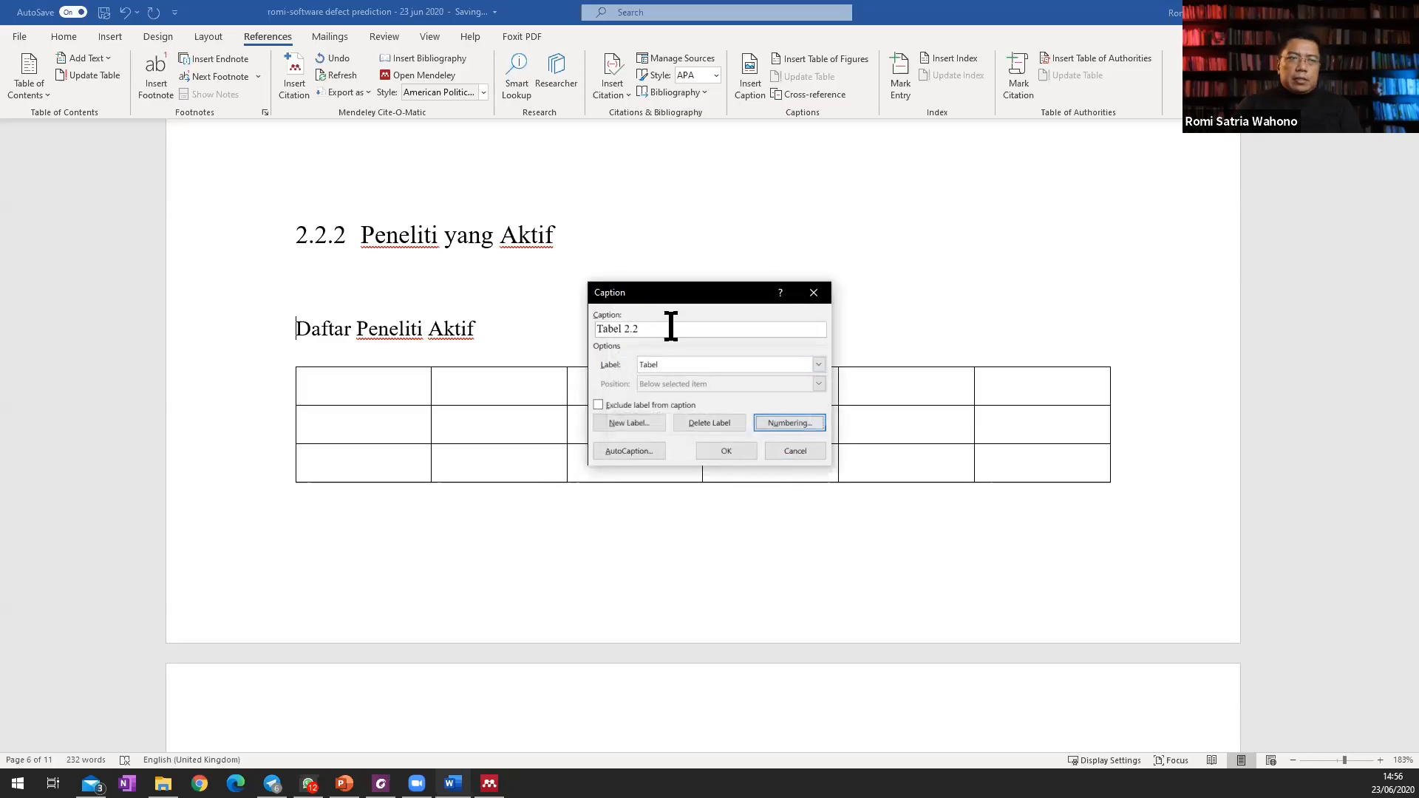
{"action": "left_click", "coordinate": [726, 450]}
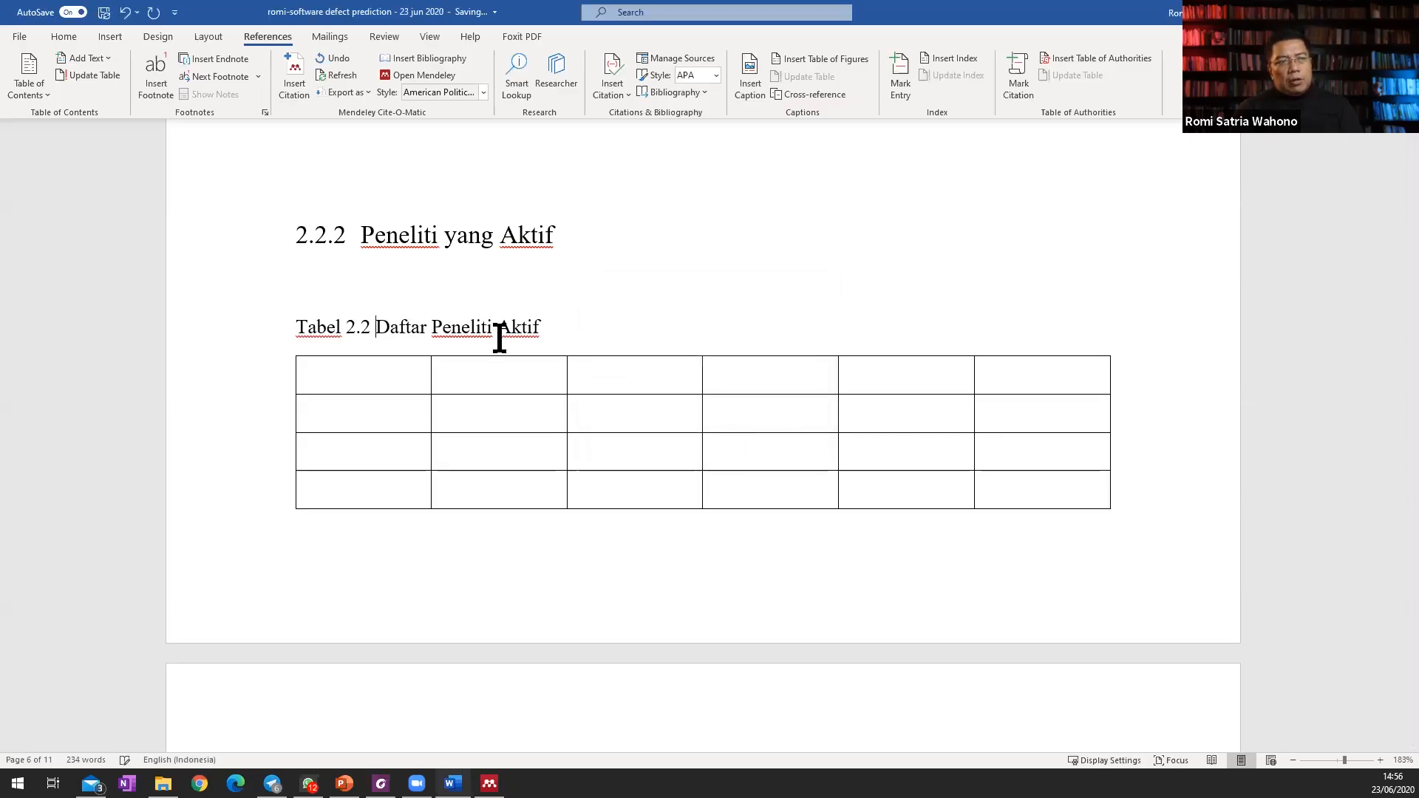
{"action": "scroll", "coordinate": [510, 333], "scroll_direction": "up", "scroll_amount": 6}
{"action": "scroll", "coordinate": [511, 332], "scroll_direction": "down", "scroll_amount": 5}
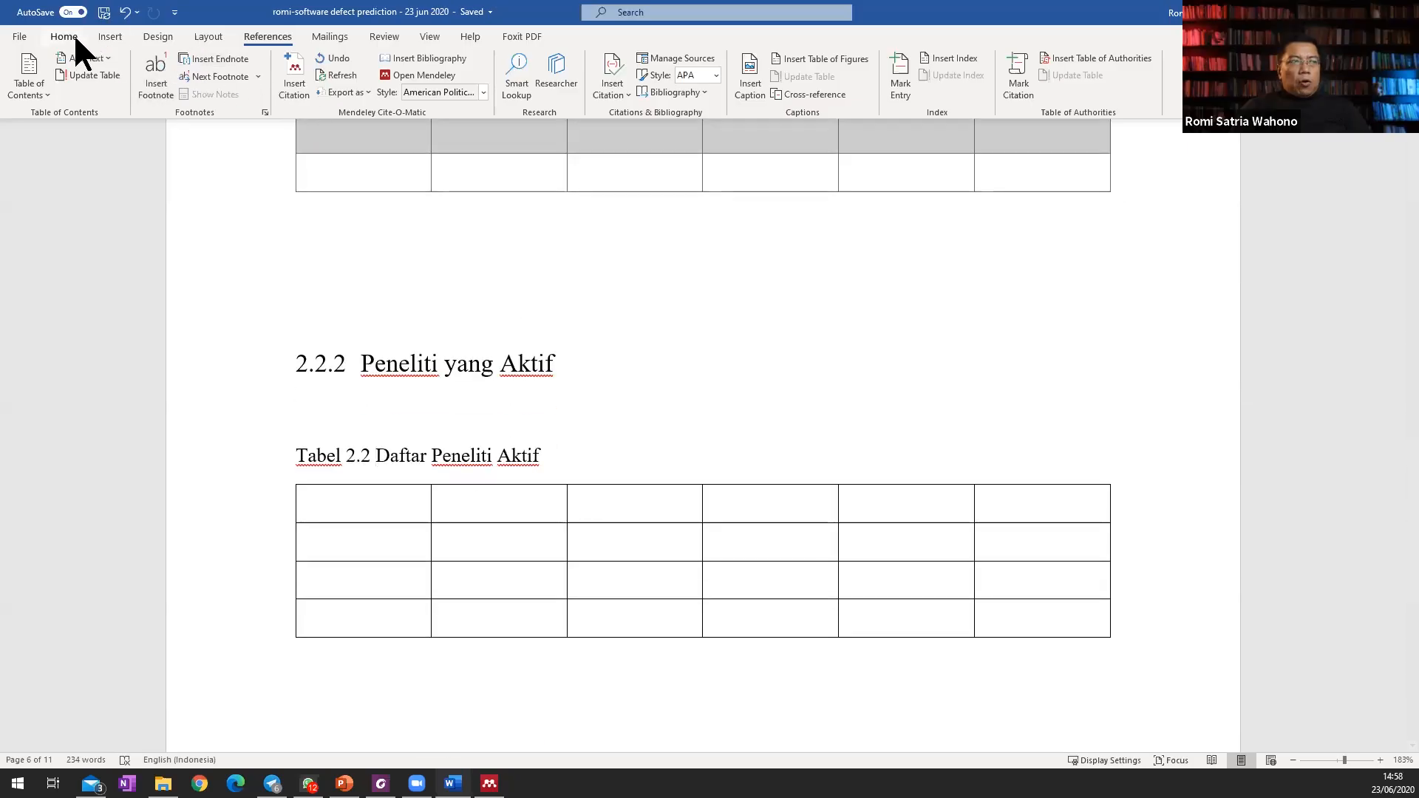
Open the Caption style for modification and review its formatting settings.
{"action": "left_click", "coordinate": [70, 35]}
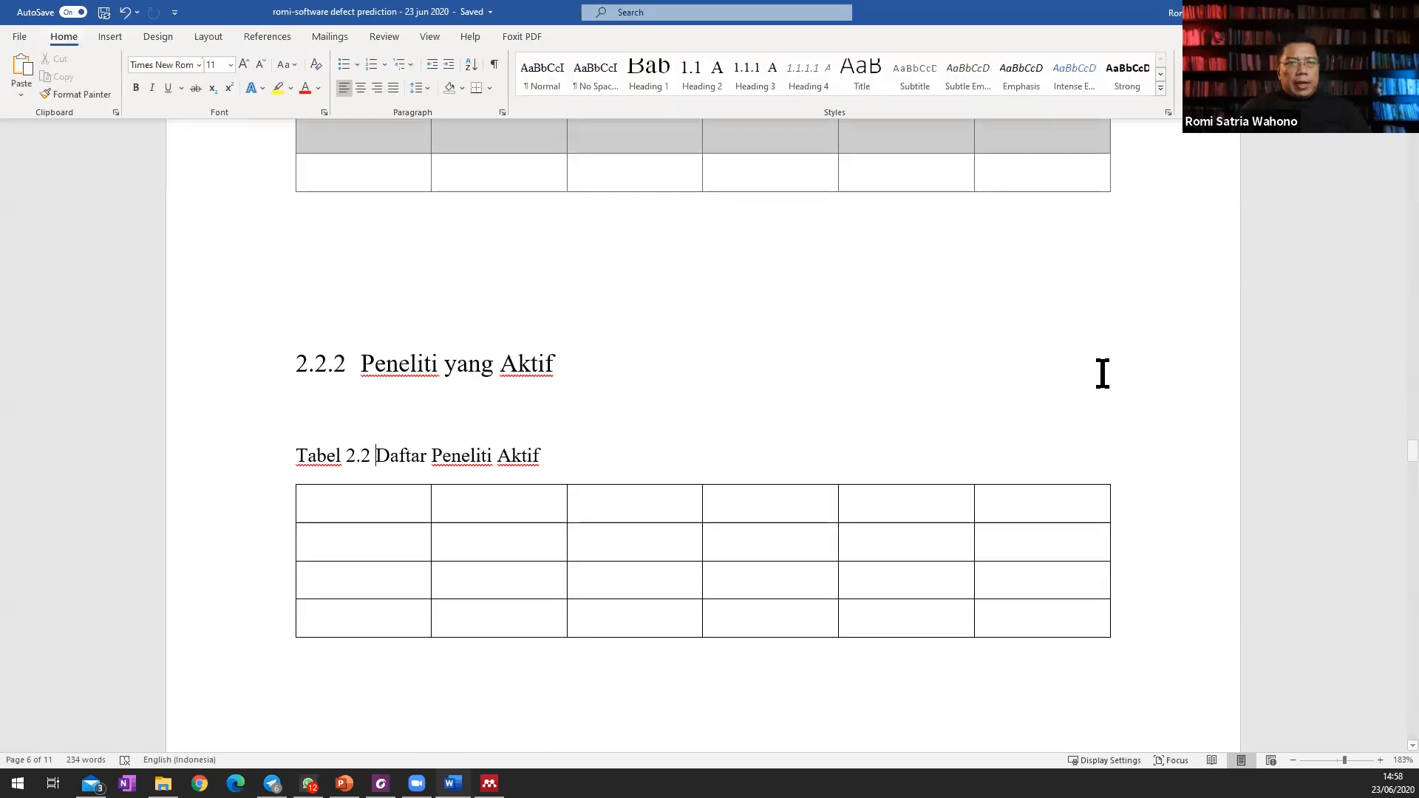
{"action": "left_click", "coordinate": [1161, 88]}
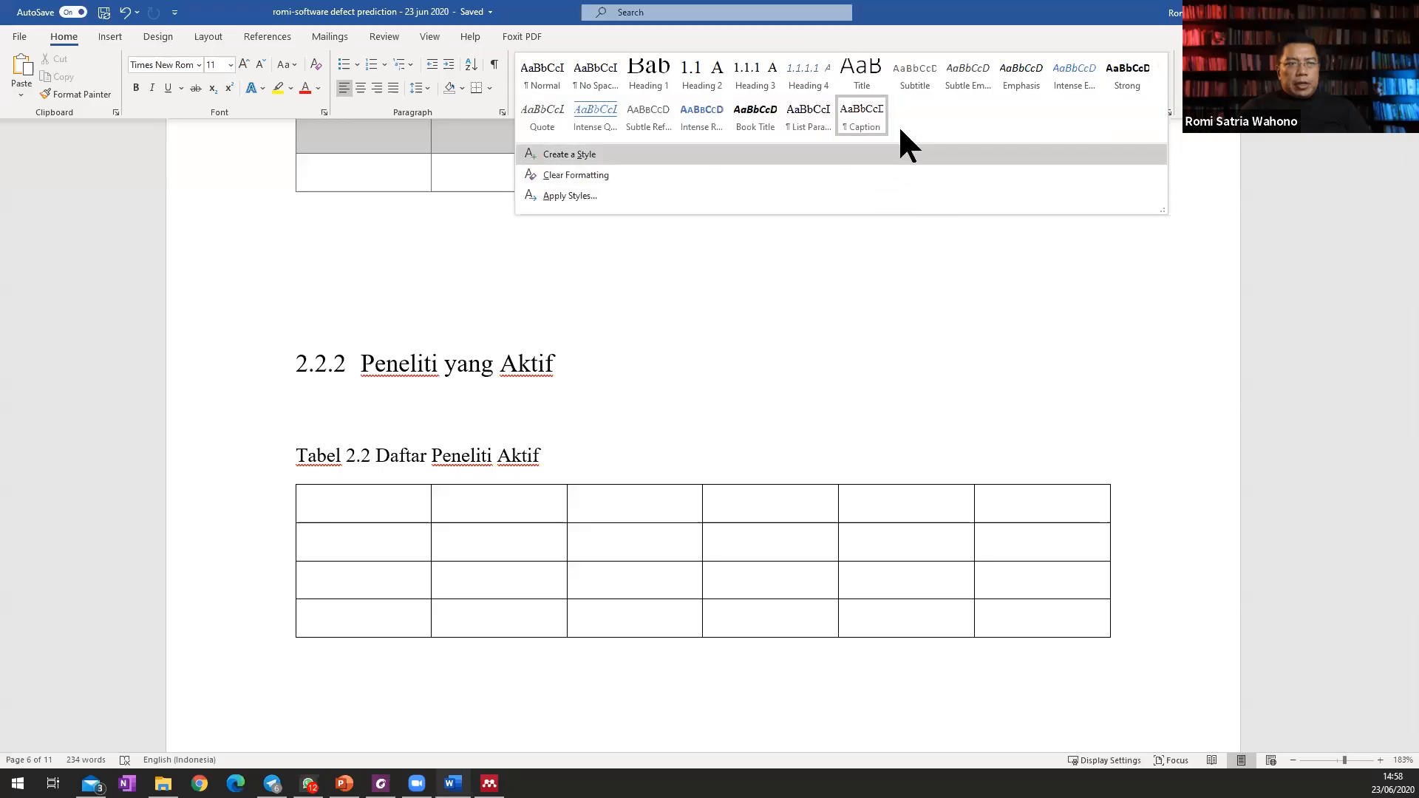
{"action": "right_click", "coordinate": [873, 117]}
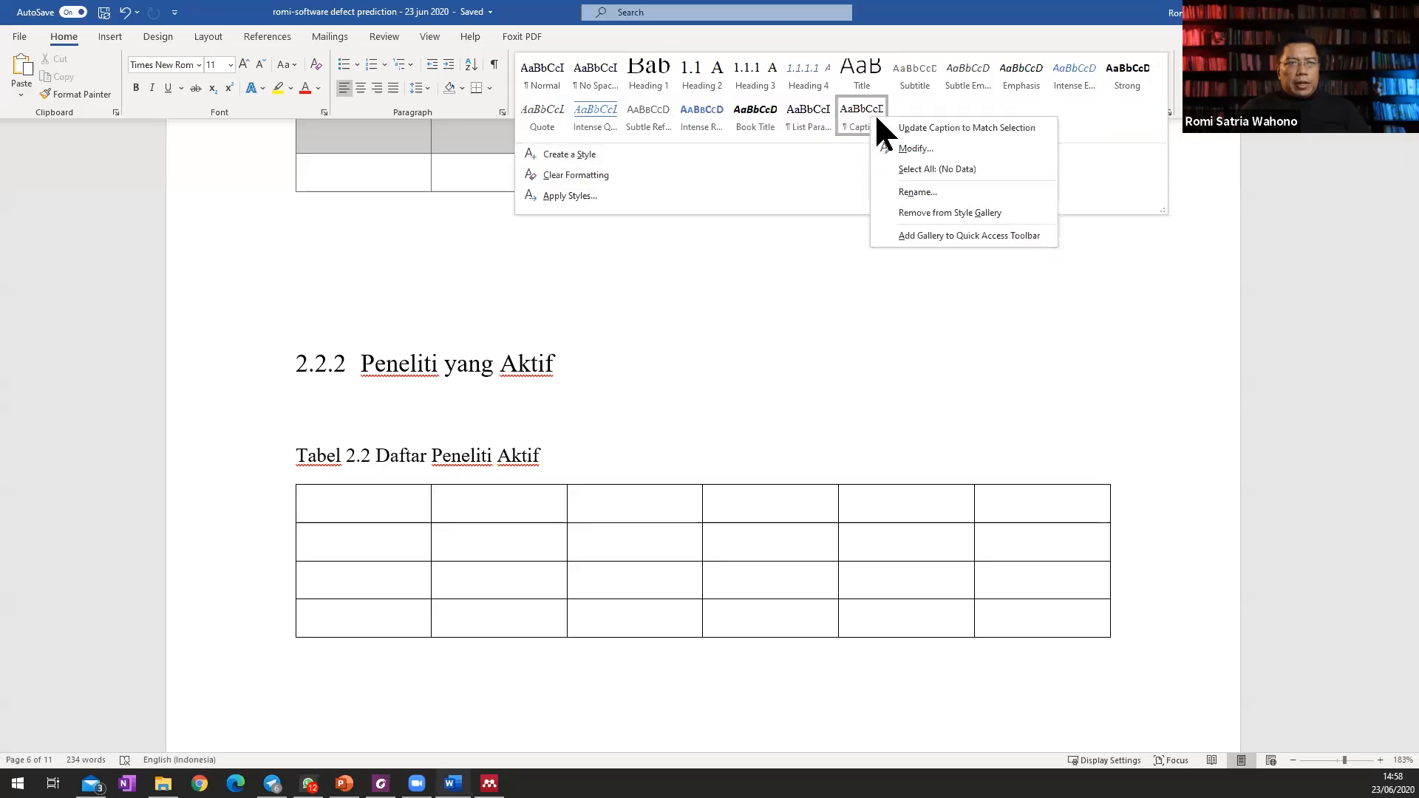
{"action": "left_click", "coordinate": [938, 147]}
{"action": "key", "text": "Return"}
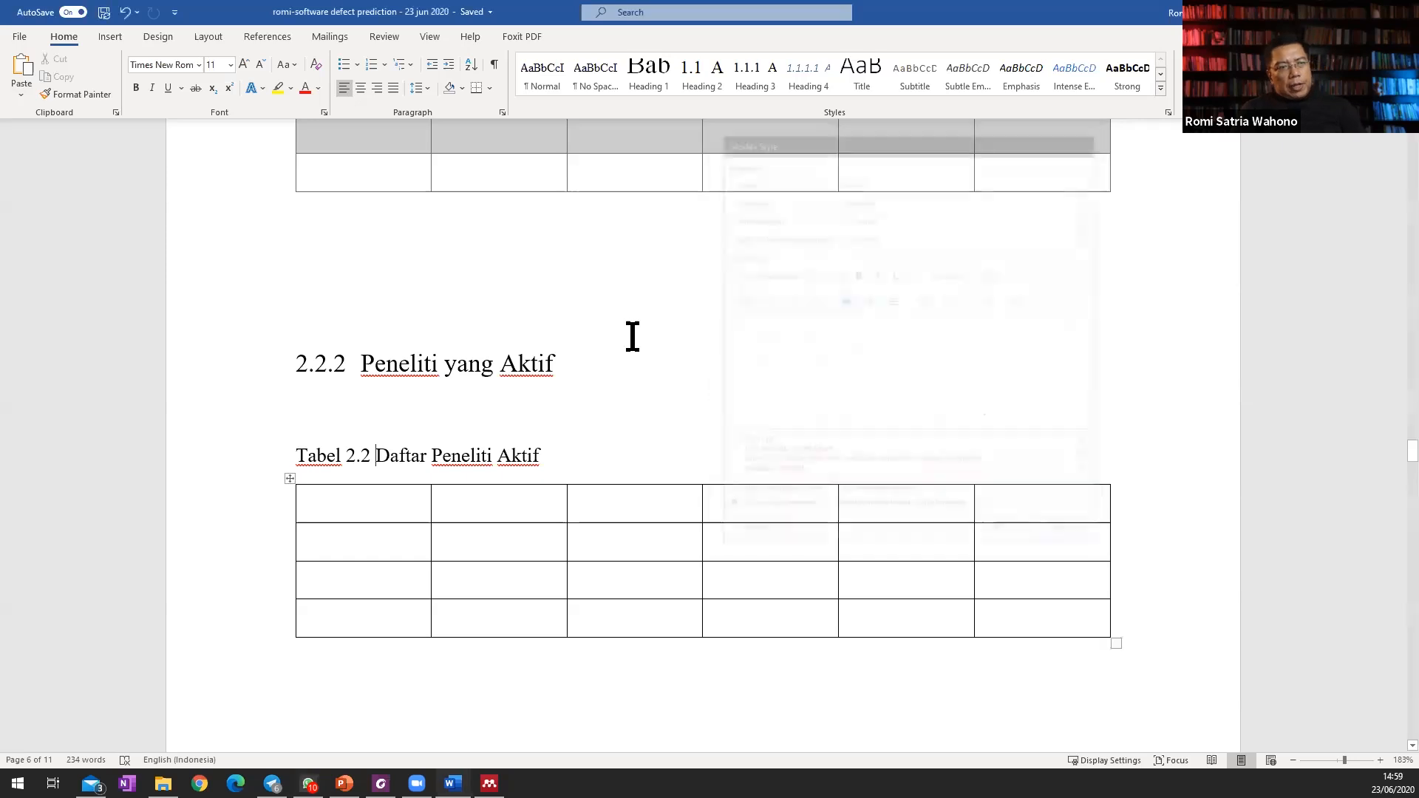
Apply the banded grid table style with a black header row and grey bands to the whole table under Tabel 2.2.
{"action": "scroll", "coordinate": [658, 355], "scroll_direction": "down", "scroll_amount": 2}
{"action": "scroll", "coordinate": [660, 355], "scroll_direction": "down", "scroll_amount": 3}
{"action": "scroll", "coordinate": [660, 355], "scroll_direction": "up", "scroll_amount": 8}
{"action": "scroll", "coordinate": [660, 355], "scroll_direction": "down", "scroll_amount": 4}
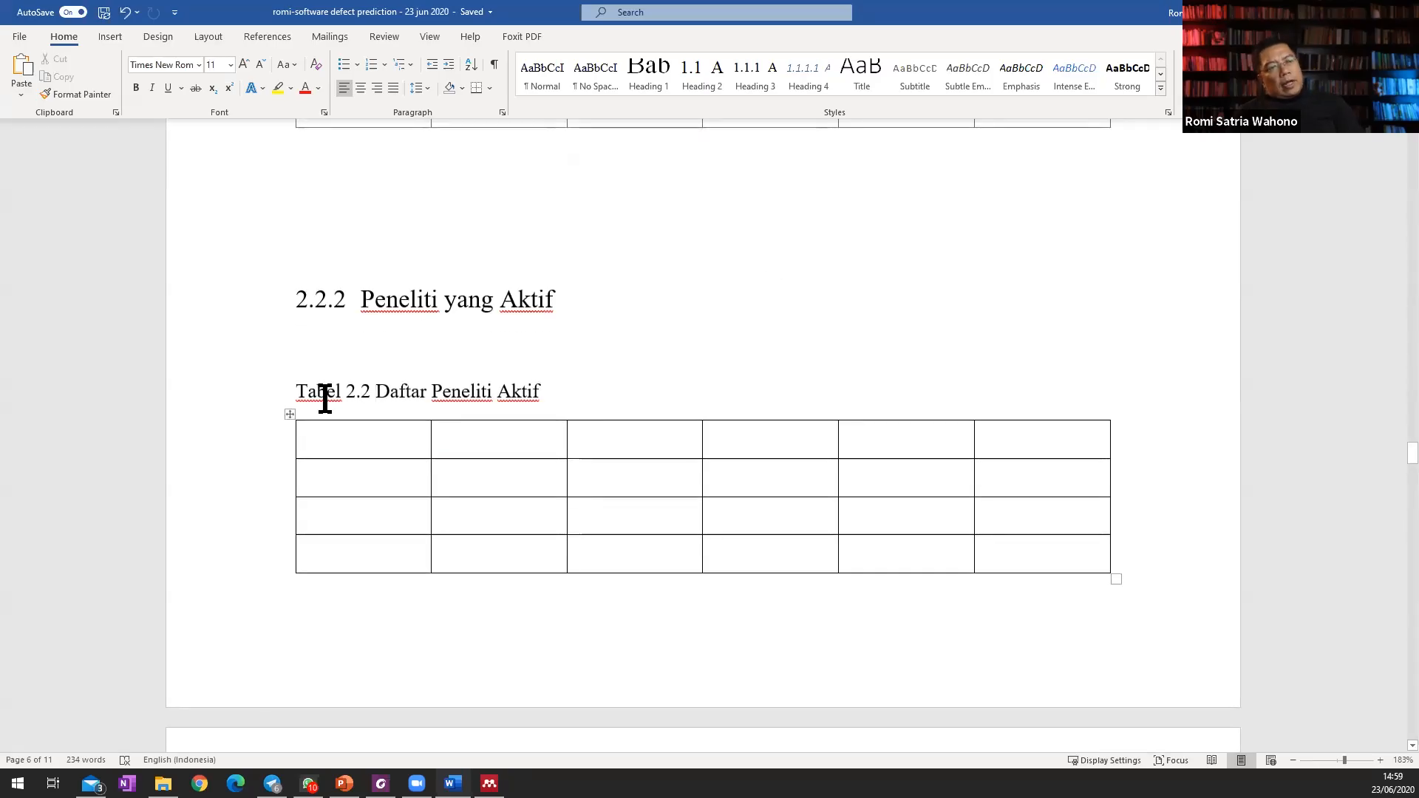
{"action": "scroll", "coordinate": [640, 295], "scroll_direction": "up", "scroll_amount": 5}
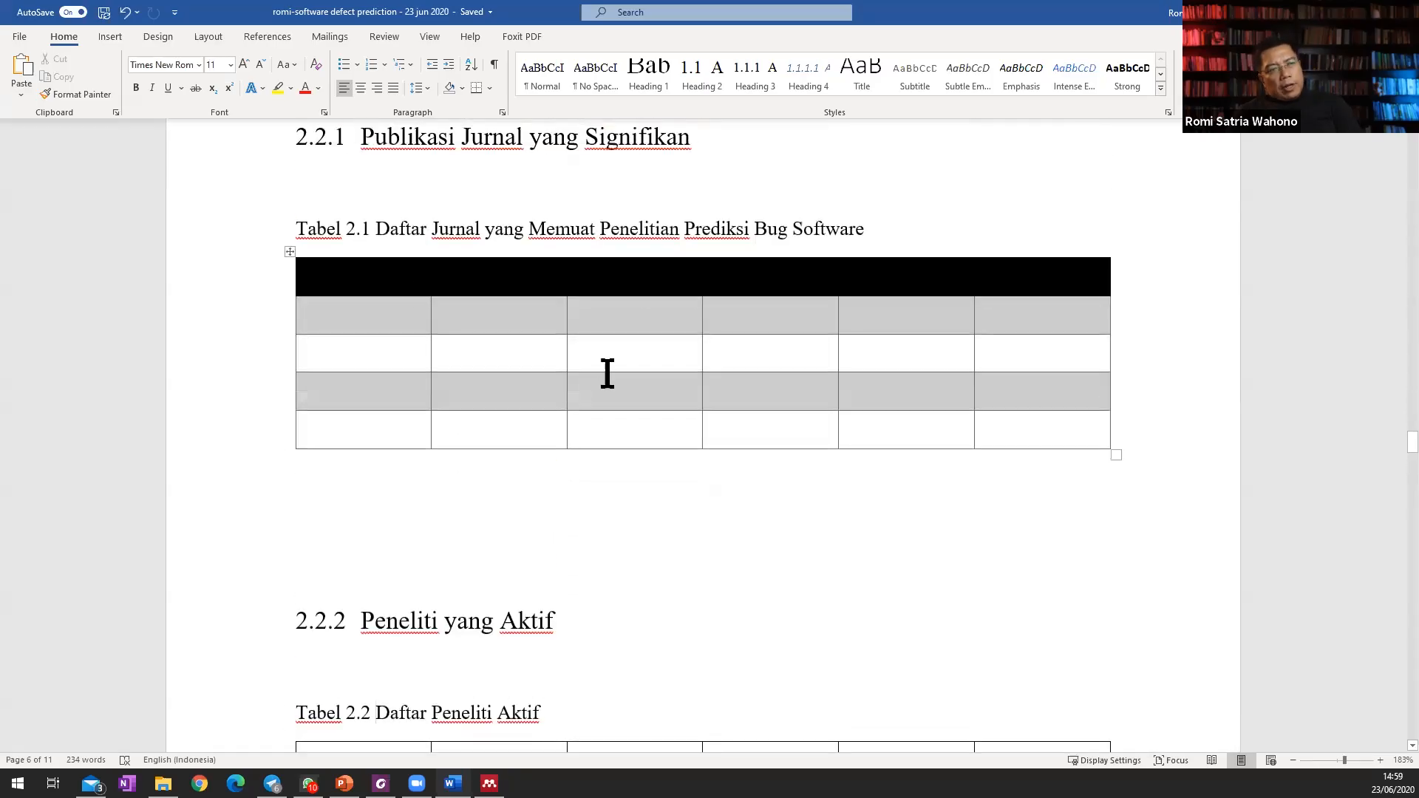
{"action": "scroll", "coordinate": [595, 366], "scroll_direction": "down", "scroll_amount": 7}
{"action": "left_click", "coordinate": [325, 314]}
{"action": "left_click", "coordinate": [290, 285]}
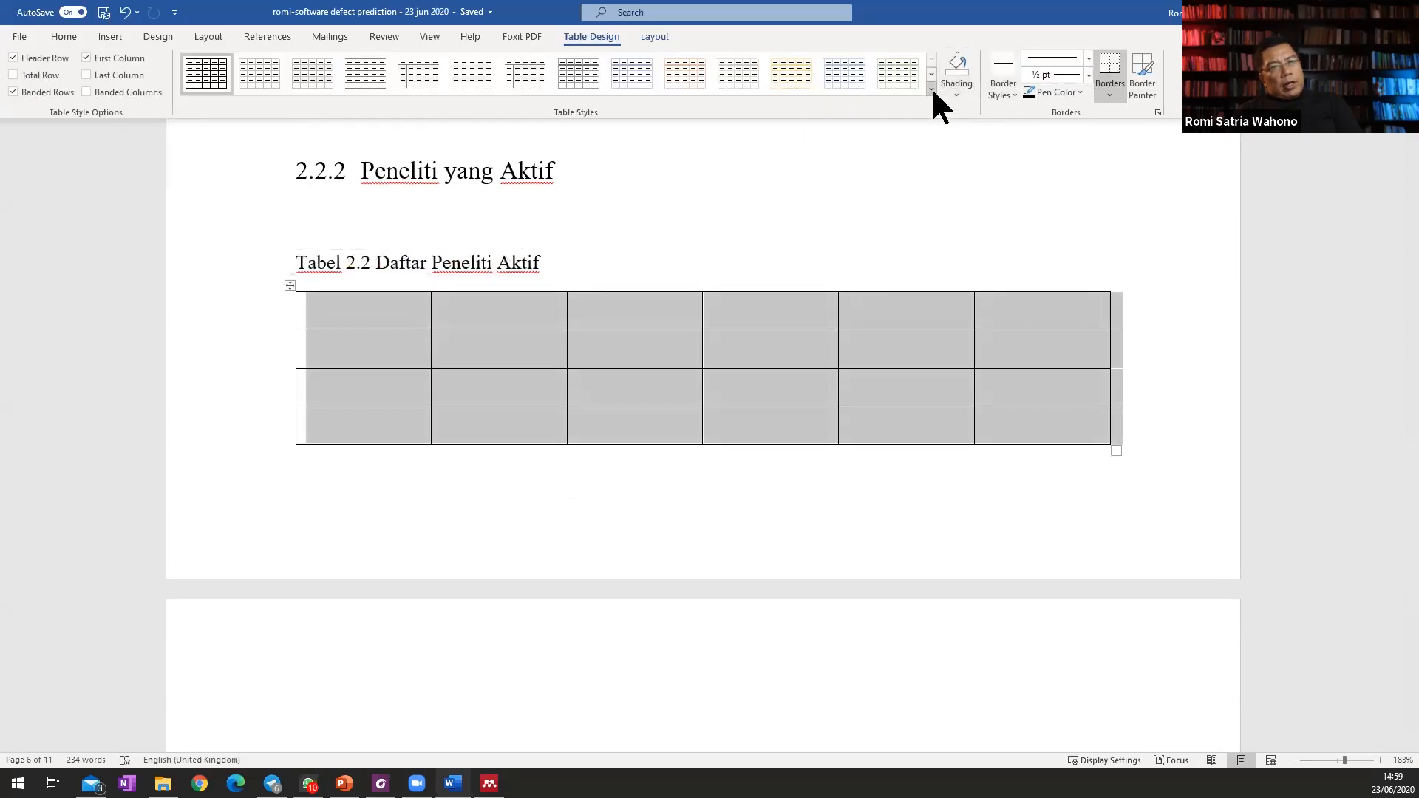
{"action": "left_click", "coordinate": [932, 89]}
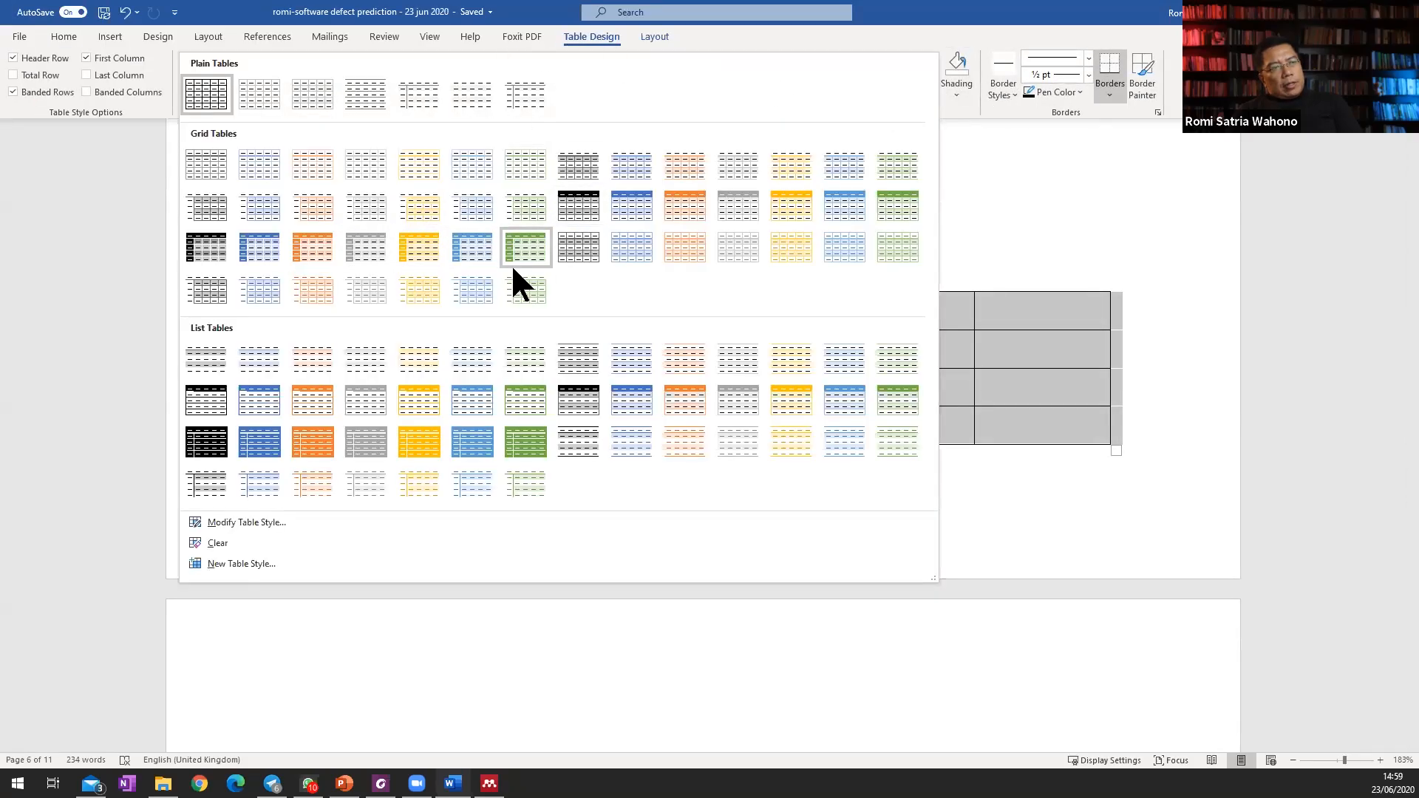
{"action": "left_click", "coordinate": [591, 207]}
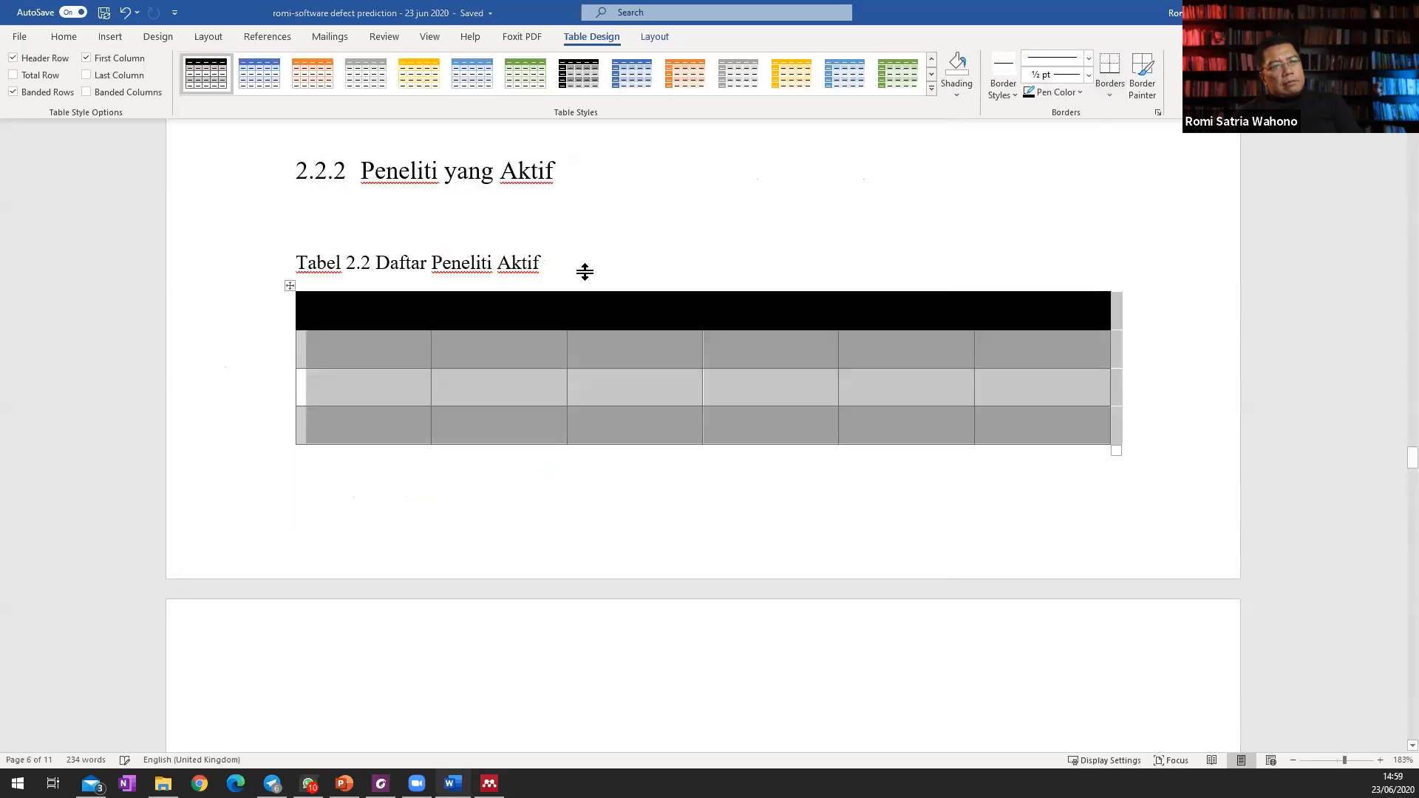
{"action": "left_click", "coordinate": [657, 448]}
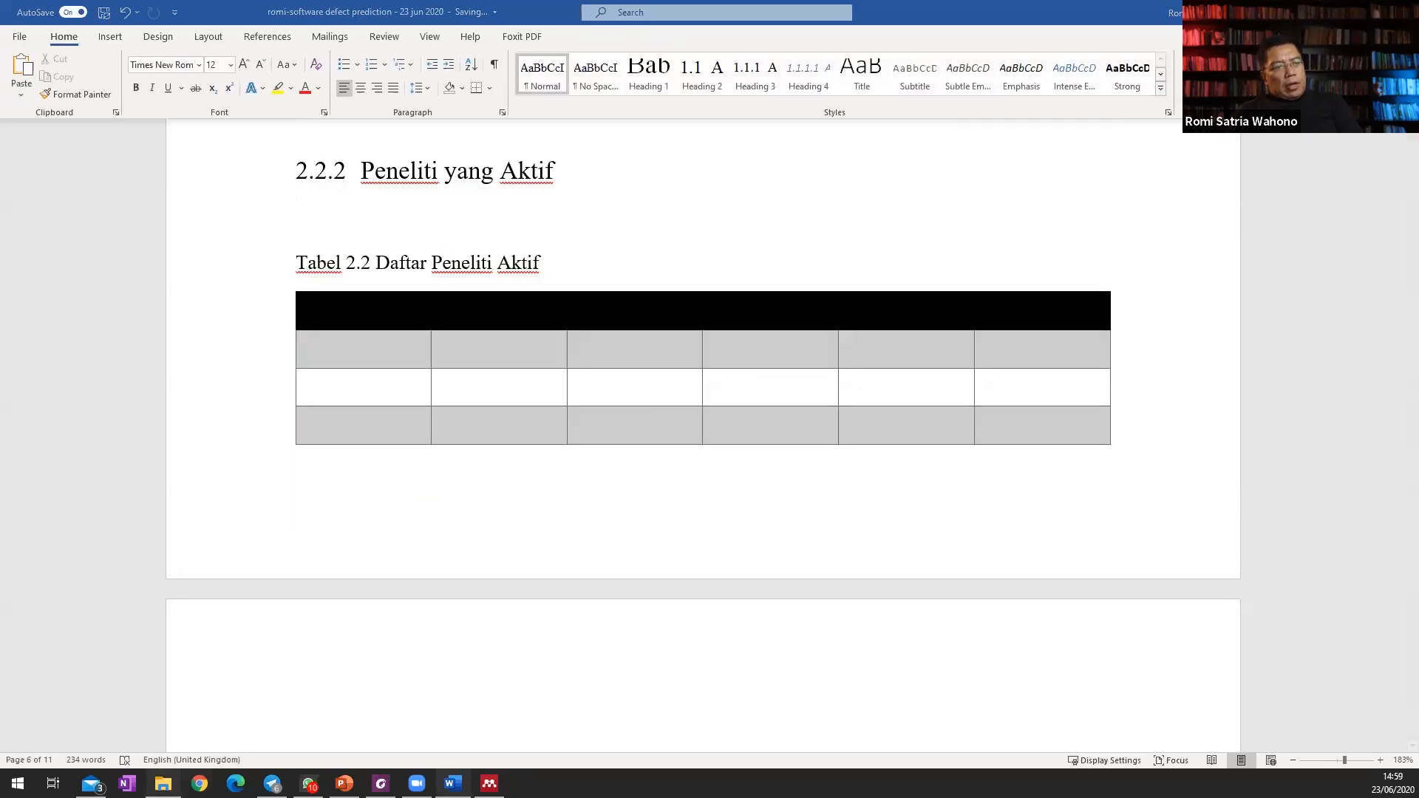
Switch to File Explorer and open the 2015 software defect prediction PhD thesis PDF from the 05 dissertation folder.
{"action": "left_click", "coordinate": [162, 783]}
{"action": "left_click", "coordinate": [1043, 73]}
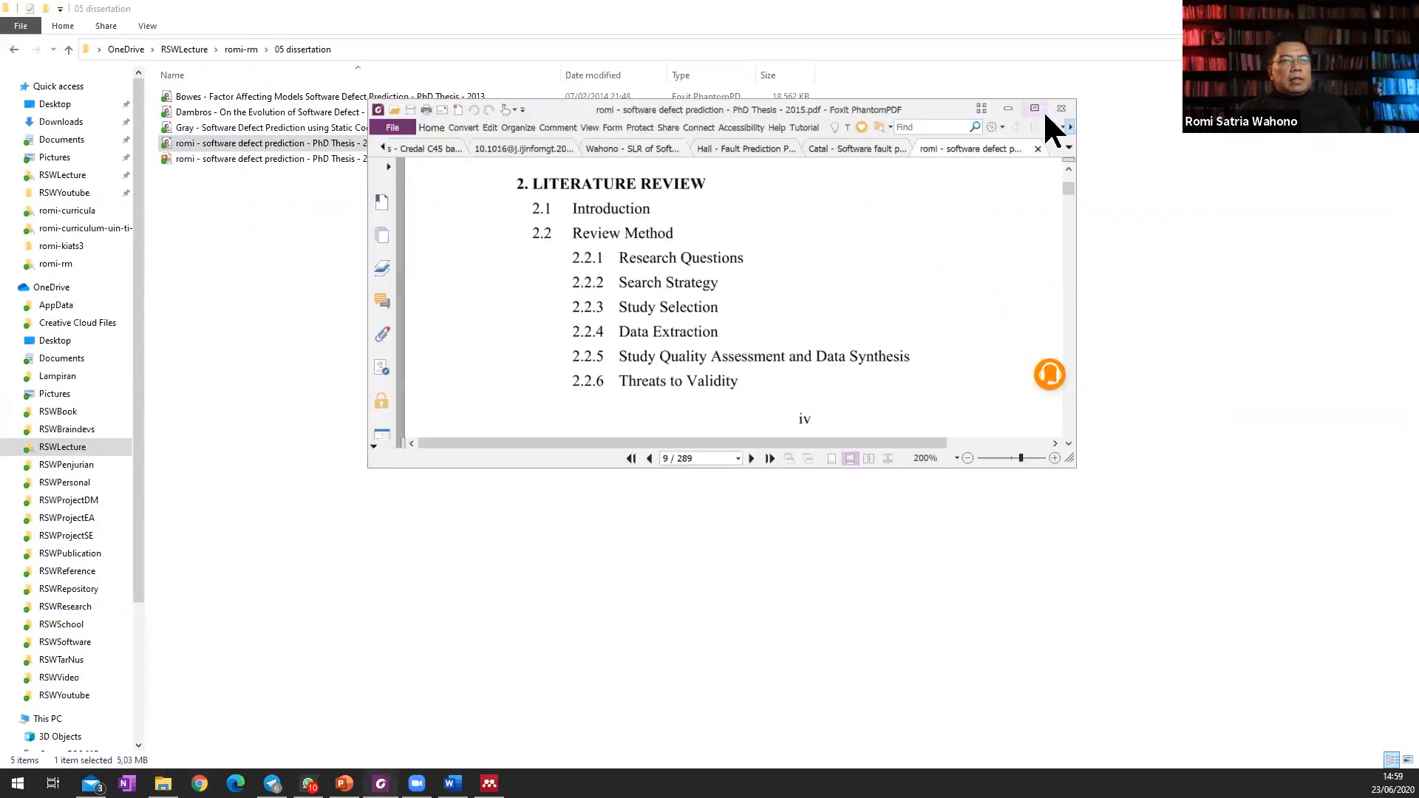
{"action": "left_click", "coordinate": [1044, 110]}
Examine the example thesis from its table of contents and glossary through the research questions, objectives and contributions in Chapter 1.
{"action": "scroll", "coordinate": [981, 342], "scroll_direction": "down", "scroll_amount": 20}
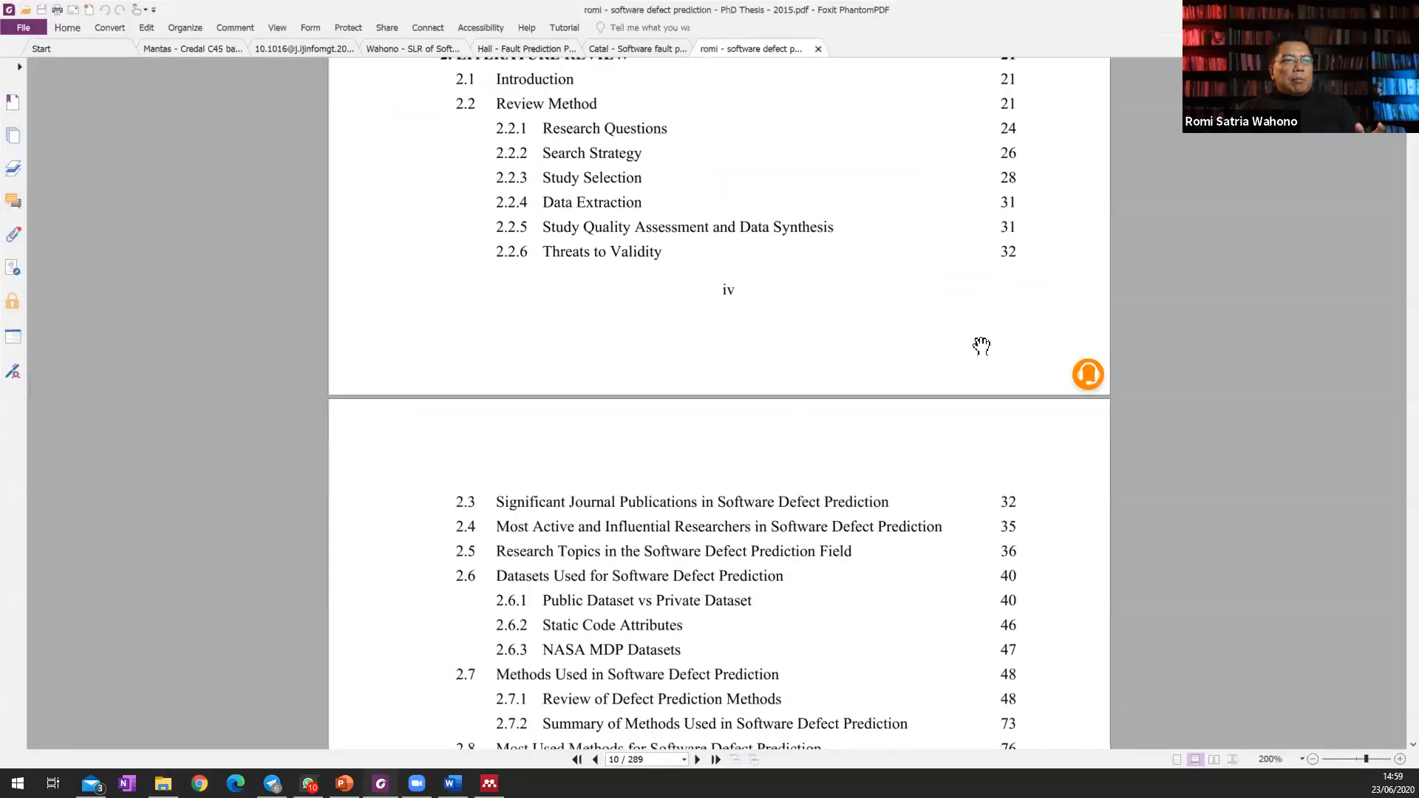
{"action": "scroll", "coordinate": [989, 345], "scroll_direction": "down", "scroll_amount": 20}
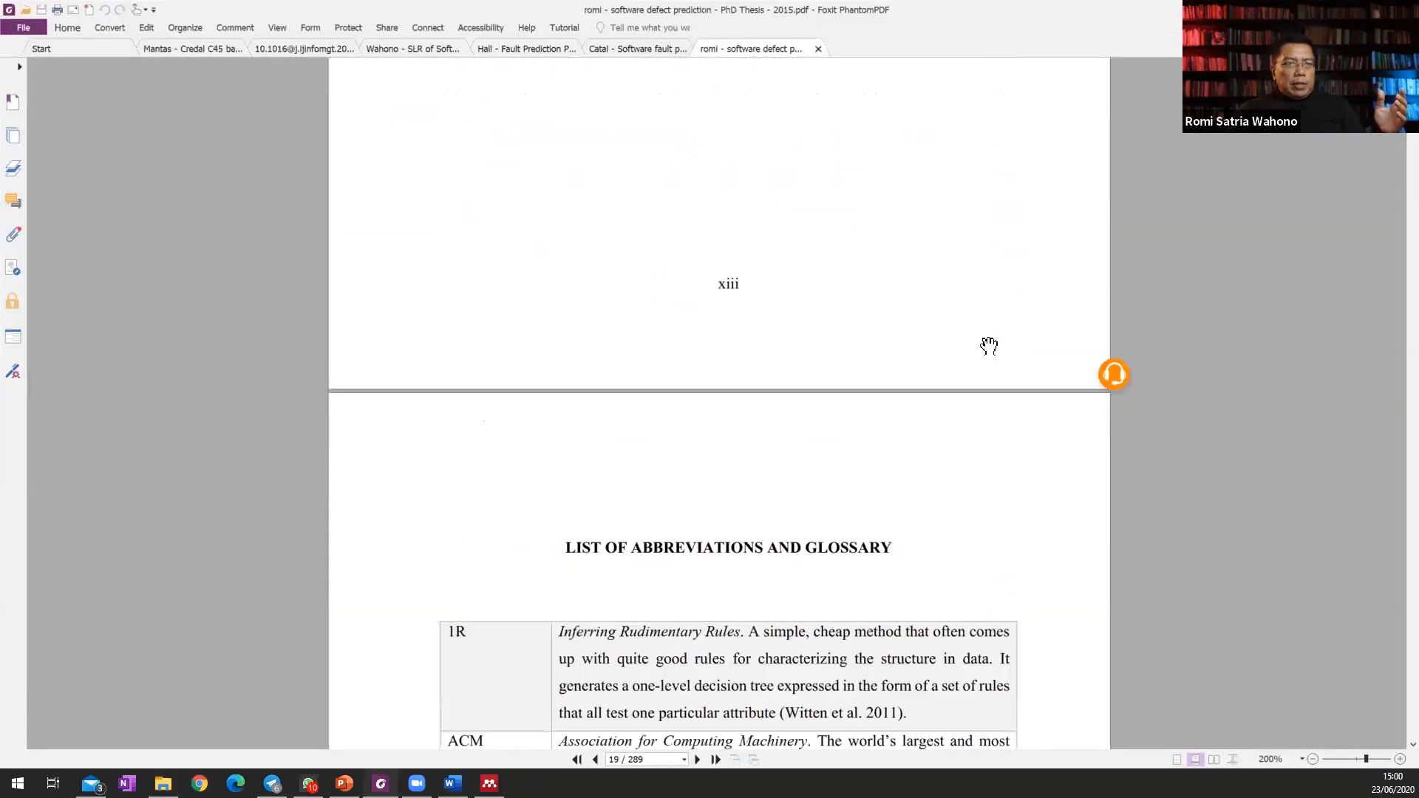
{"action": "scroll", "coordinate": [991, 341], "scroll_direction": "down", "scroll_amount": 20}
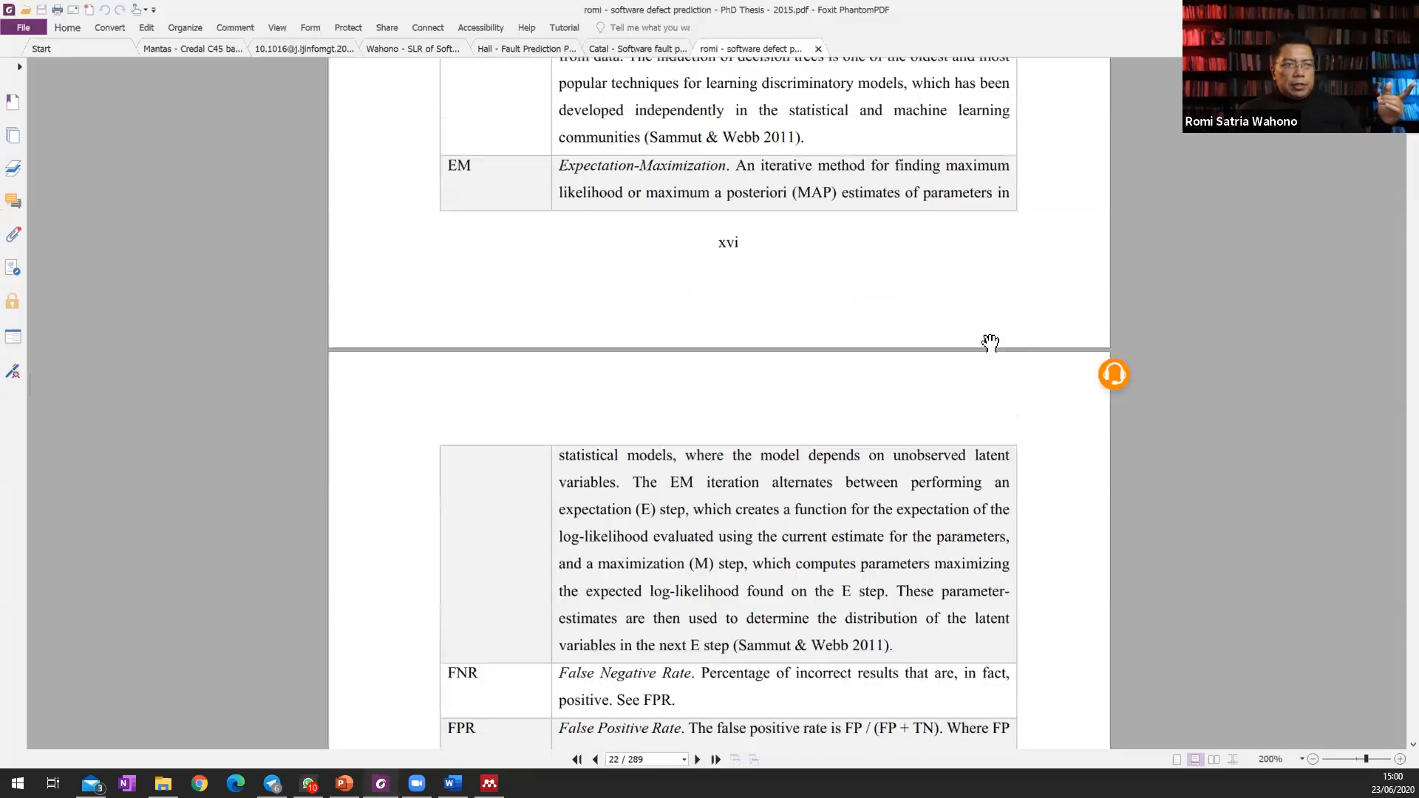
{"action": "scroll", "coordinate": [986, 337], "scroll_direction": "down", "scroll_amount": 20}
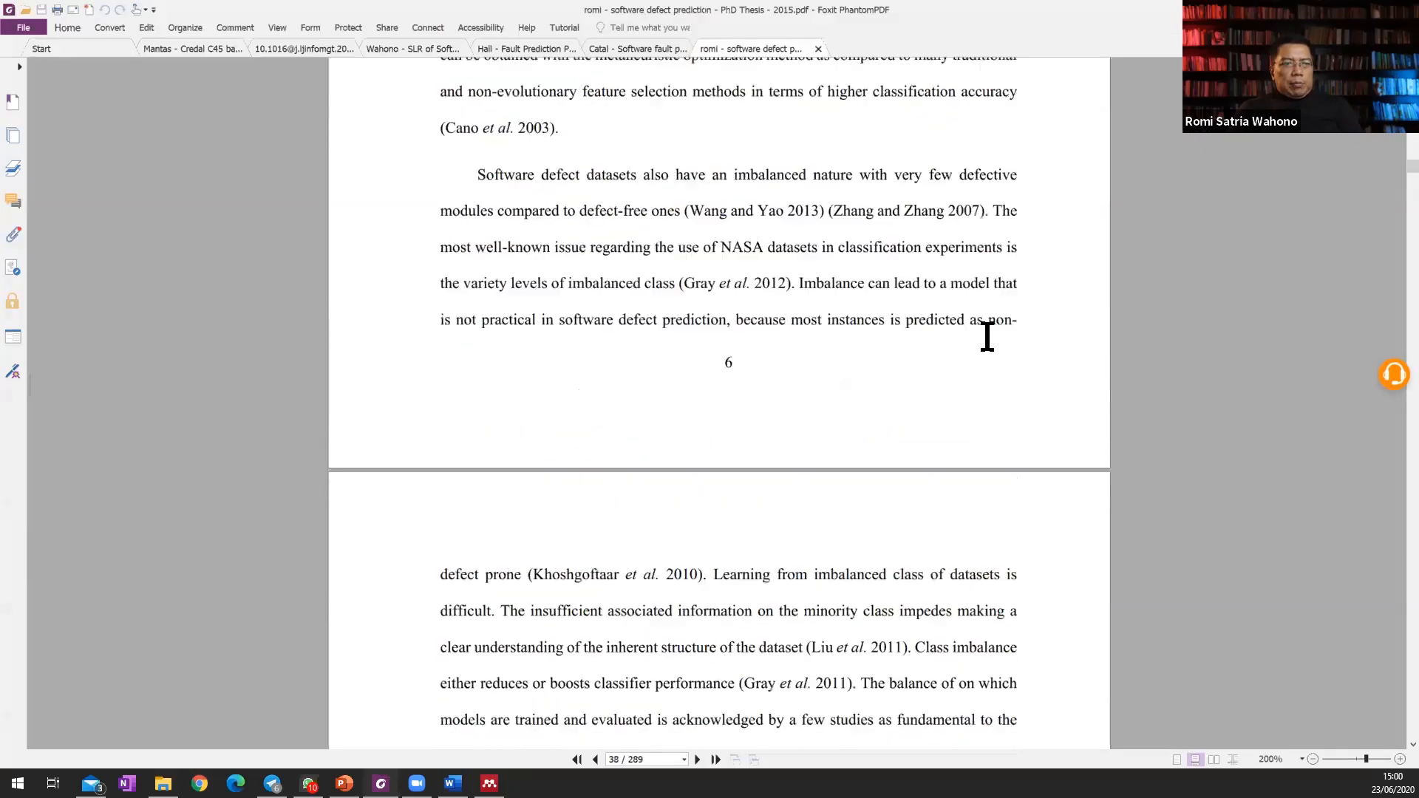
{"action": "scroll", "coordinate": [986, 337], "scroll_direction": "down", "scroll_amount": 15}
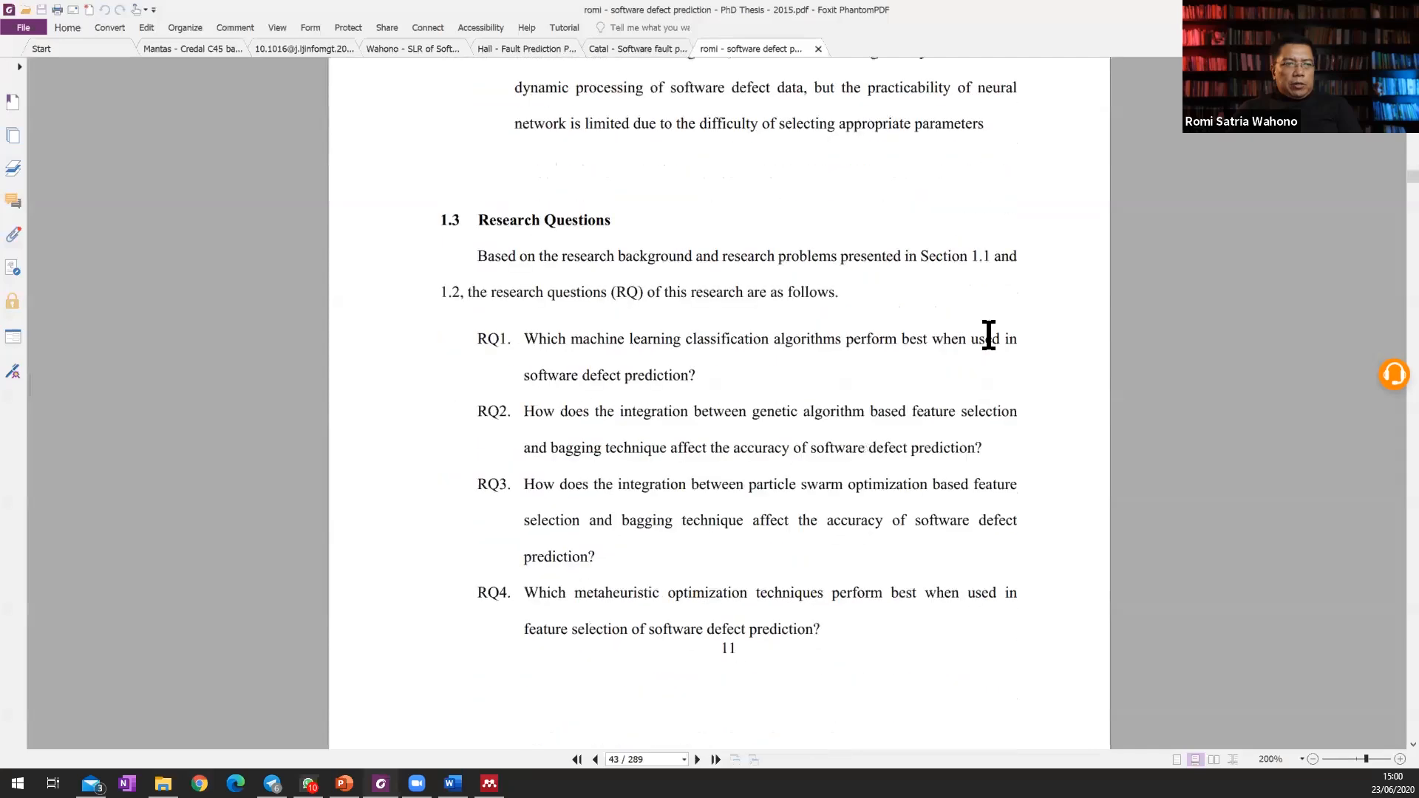
{"action": "scroll", "coordinate": [903, 312], "scroll_direction": "down", "scroll_amount": 5}
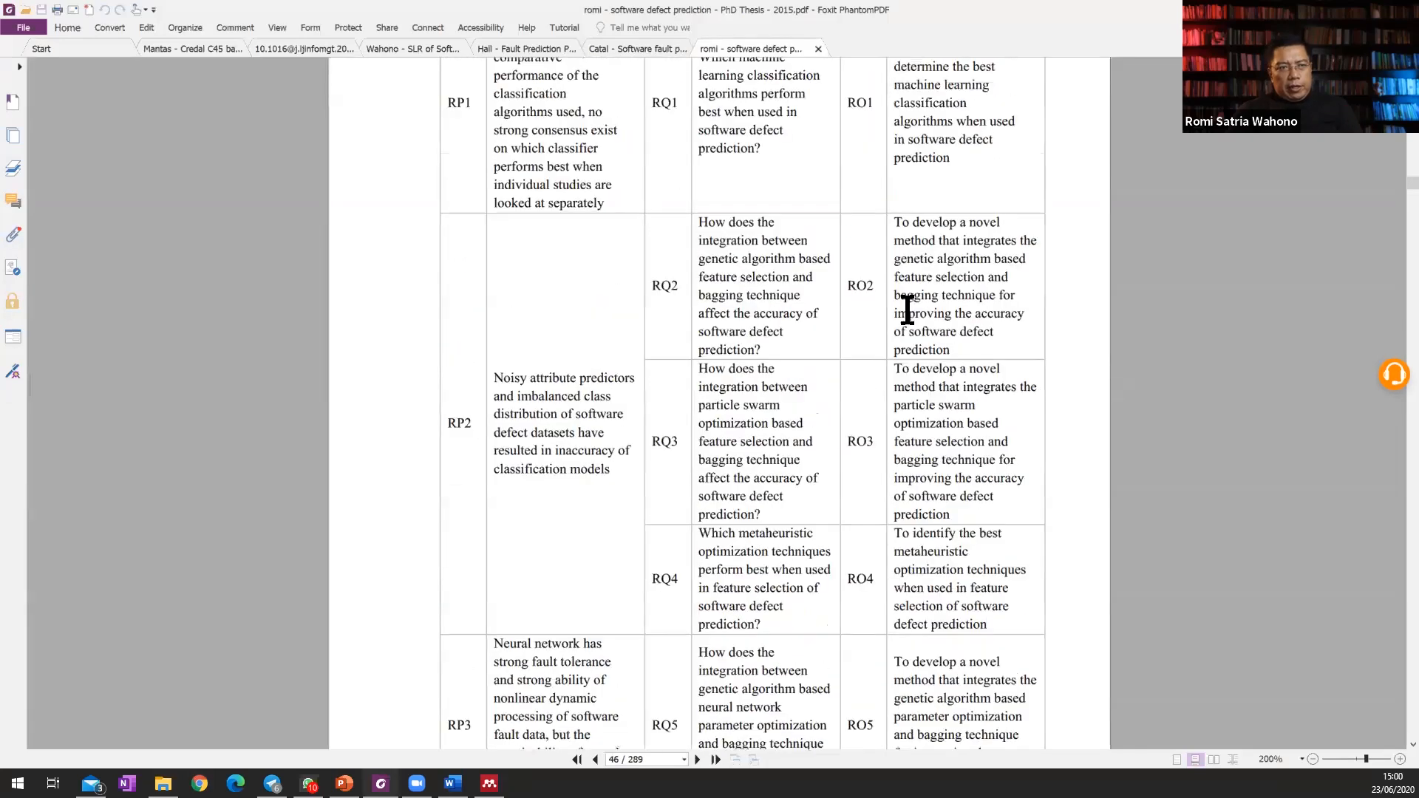
{"action": "scroll", "coordinate": [909, 310], "scroll_direction": "up", "scroll_amount": 4}
{"action": "scroll", "coordinate": [906, 309], "scroll_direction": "down", "scroll_amount": 10}
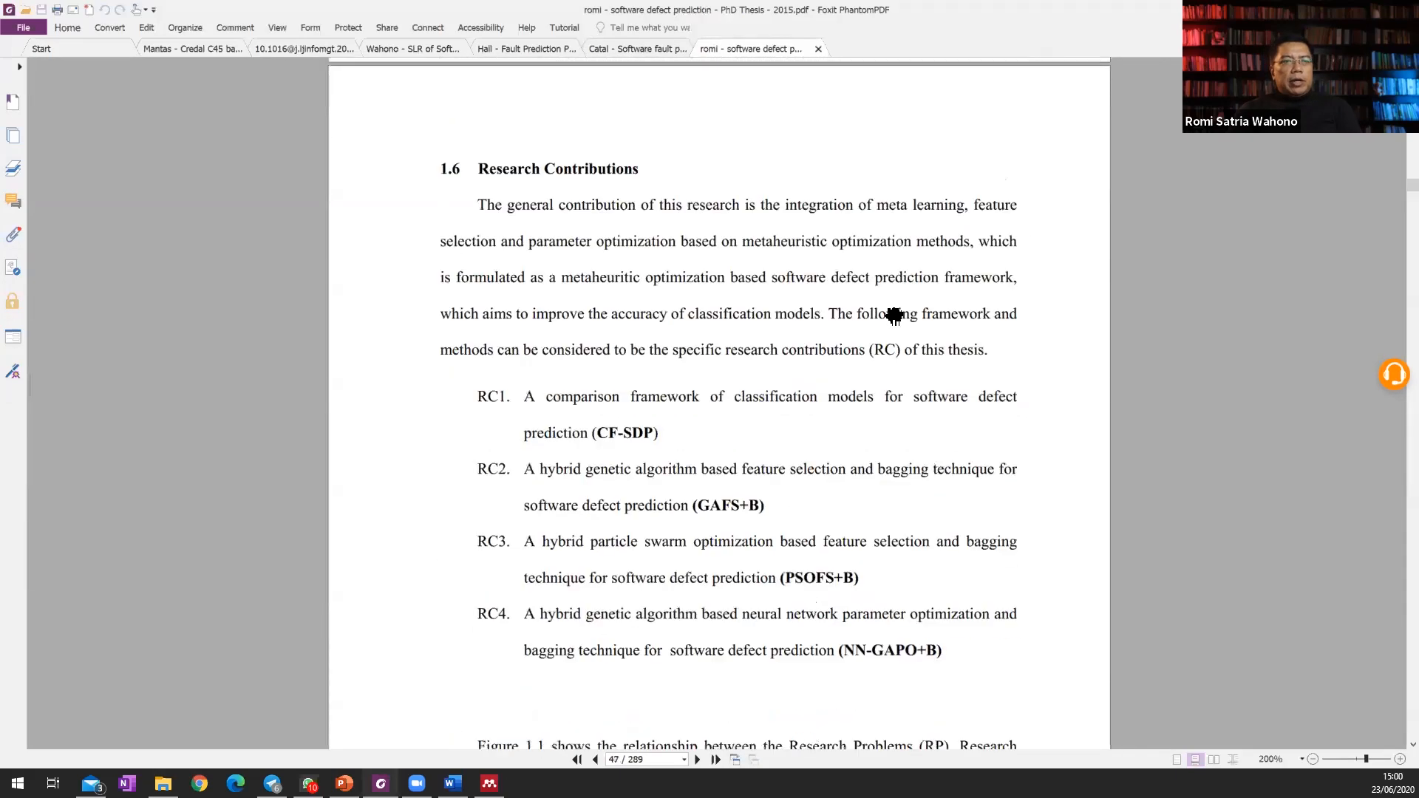
Examine the captions of Figures 1.1 and 1.2 and the "Organization of the Thesis" section with its chapter summaries.
{"action": "scroll", "coordinate": [891, 313], "scroll_direction": "down", "scroll_amount": 9}
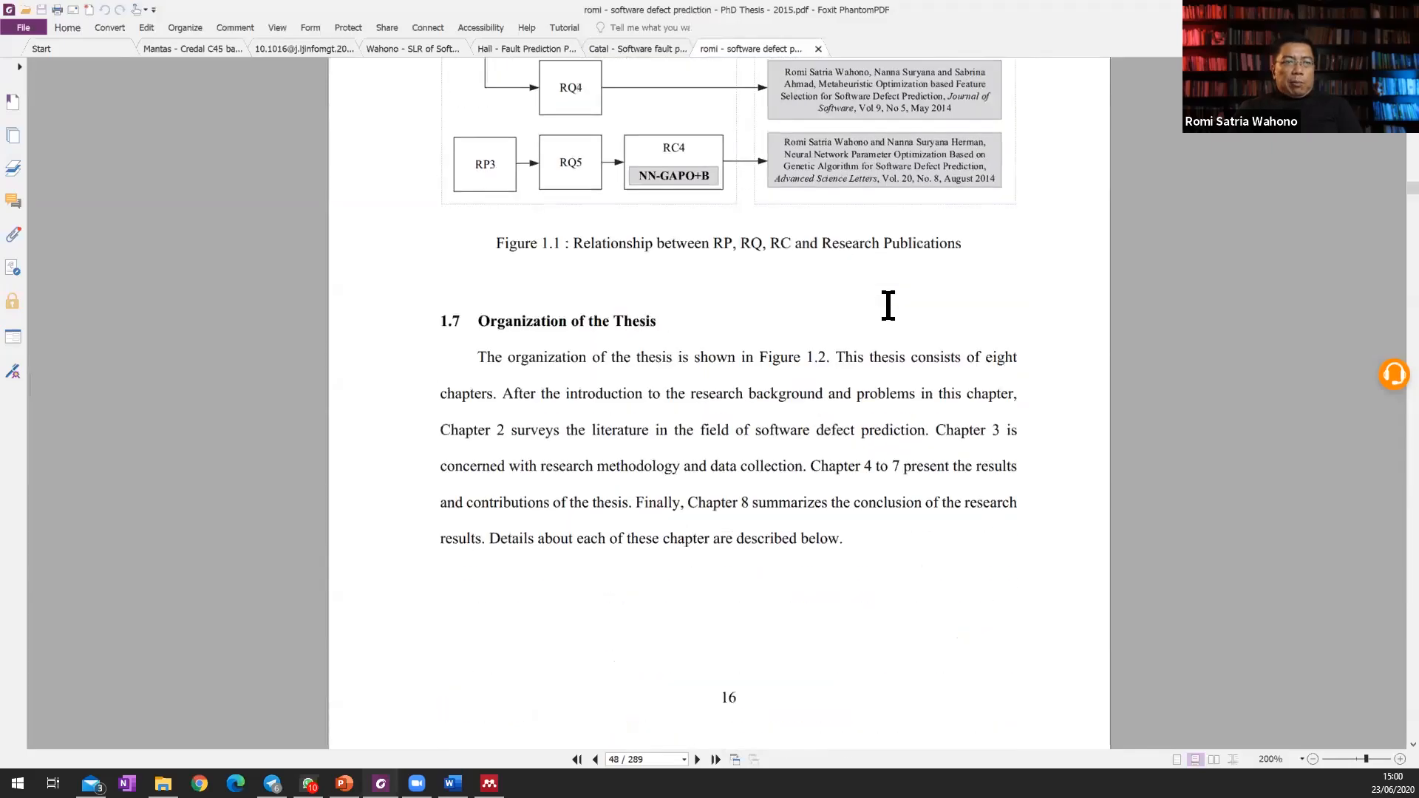
{"action": "scroll", "coordinate": [888, 305], "scroll_direction": "up", "scroll_amount": 1}
{"action": "scroll", "coordinate": [888, 305], "scroll_direction": "down", "scroll_amount": 1}
{"action": "scroll", "coordinate": [888, 305], "scroll_direction": "down", "scroll_amount": 8}
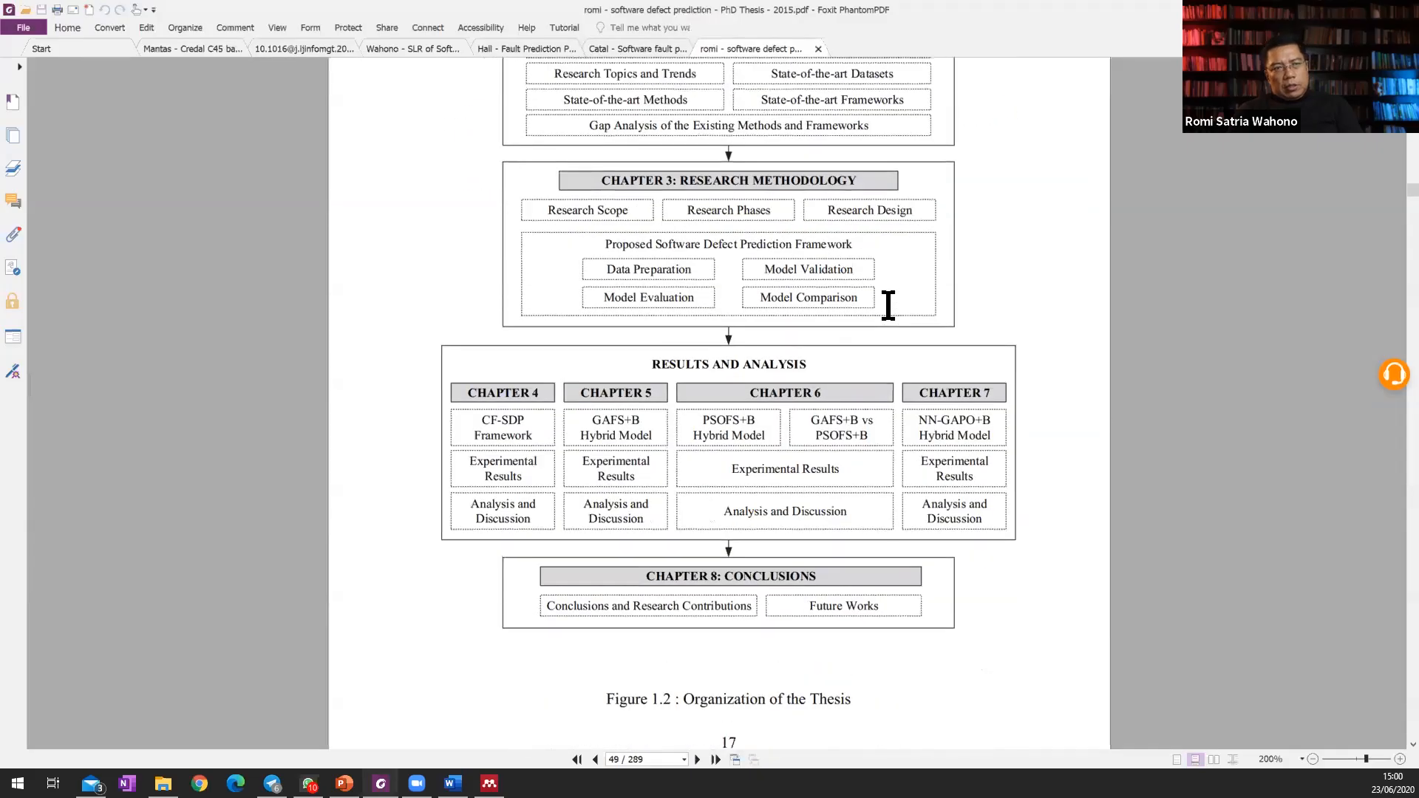
{"action": "scroll", "coordinate": [887, 305], "scroll_direction": "up", "scroll_amount": 4}
{"action": "scroll", "coordinate": [887, 306], "scroll_direction": "down", "scroll_amount": 2}
{"action": "scroll", "coordinate": [888, 306], "scroll_direction": "down", "scroll_amount": 1}
{"action": "scroll", "coordinate": [888, 311], "scroll_direction": "down", "scroll_amount": 5}
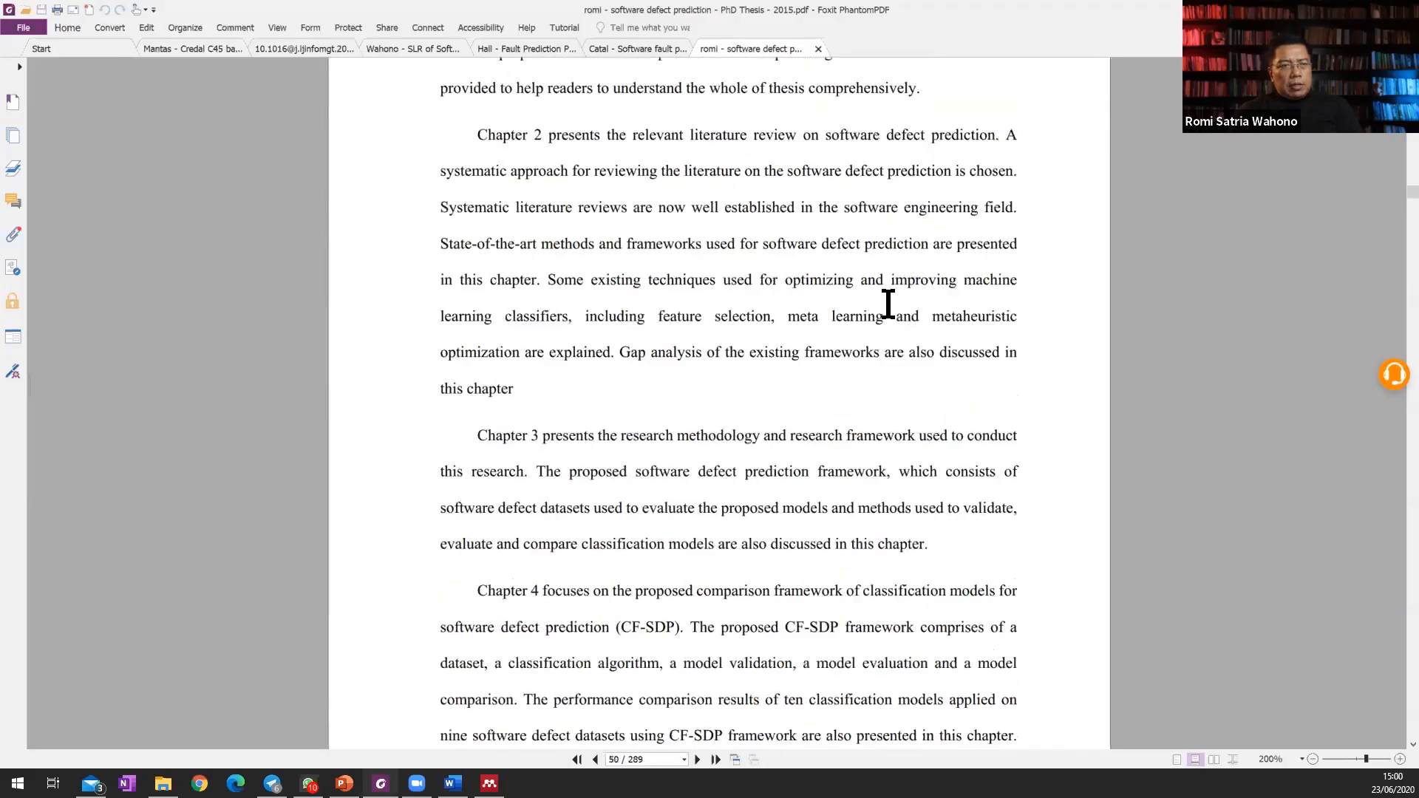
Examine the literature review chapter's method, figure captions and search strategy pages, and return to the 05 dissertation folder.
{"action": "scroll", "coordinate": [888, 306], "scroll_direction": "down", "scroll_amount": 20}
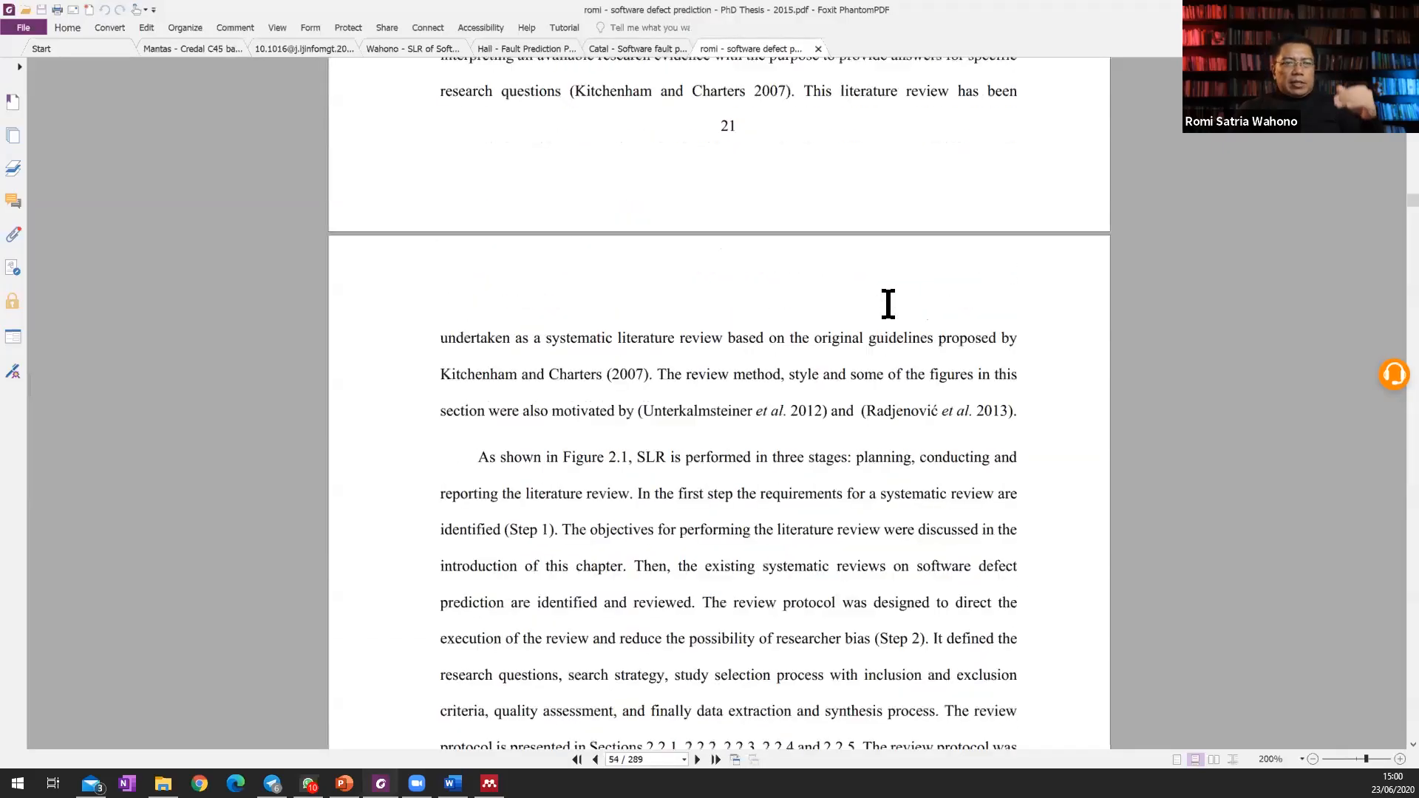
{"action": "scroll", "coordinate": [888, 304], "scroll_direction": "down", "scroll_amount": 9}
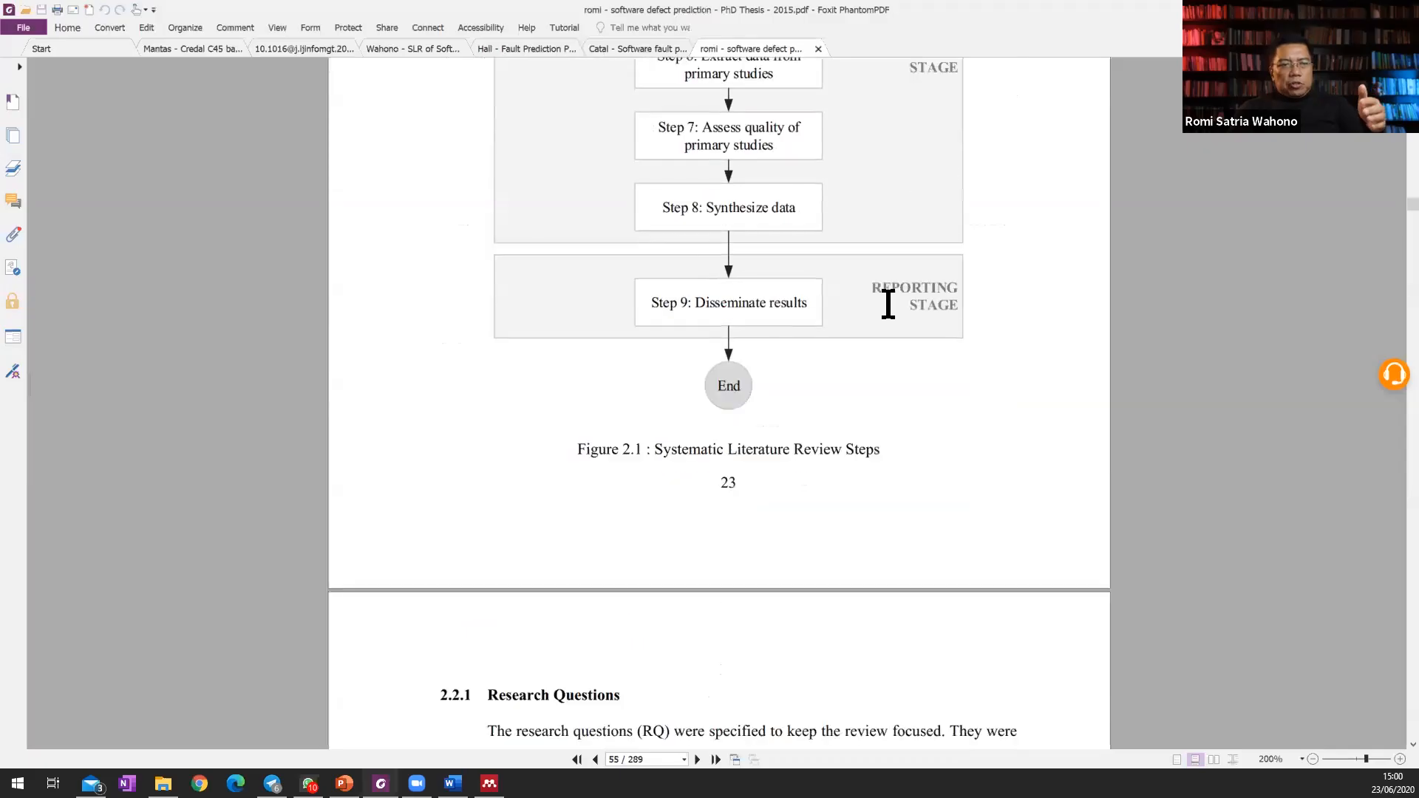
{"action": "scroll", "coordinate": [910, 355], "scroll_direction": "up", "scroll_amount": 1}
{"action": "scroll", "coordinate": [865, 332], "scroll_direction": "down", "scroll_amount": 15}
{"action": "scroll", "coordinate": [881, 317], "scroll_direction": "down", "scroll_amount": 20}
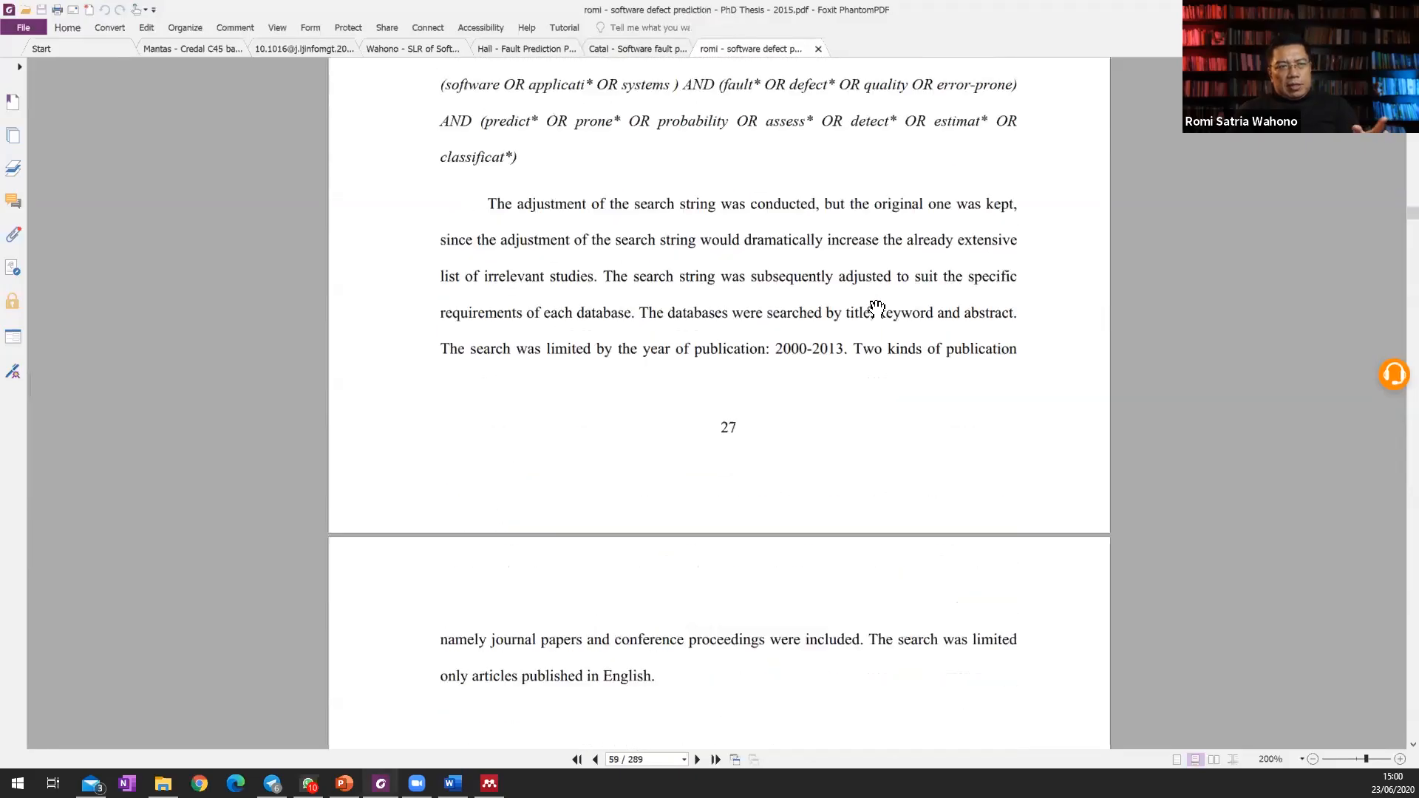
{"action": "scroll", "coordinate": [877, 308], "scroll_direction": "down", "scroll_amount": 20}
{"action": "scroll", "coordinate": [877, 309], "scroll_direction": "down", "scroll_amount": 10}
{"action": "scroll", "coordinate": [876, 309], "scroll_direction": "up", "scroll_amount": 4}
{"action": "scroll", "coordinate": [880, 303], "scroll_direction": "down", "scroll_amount": 9}
{"action": "scroll", "coordinate": [884, 294], "scroll_direction": "down", "scroll_amount": 15}
{"action": "scroll", "coordinate": [884, 285], "scroll_direction": "up", "scroll_amount": 8}
{"action": "scroll", "coordinate": [1124, 222], "scroll_direction": "down", "scroll_amount": 20}
{"action": "scroll", "coordinate": [1124, 222], "scroll_direction": "down", "scroll_amount": 18}
{"action": "left_click", "coordinate": [1328, 10]}
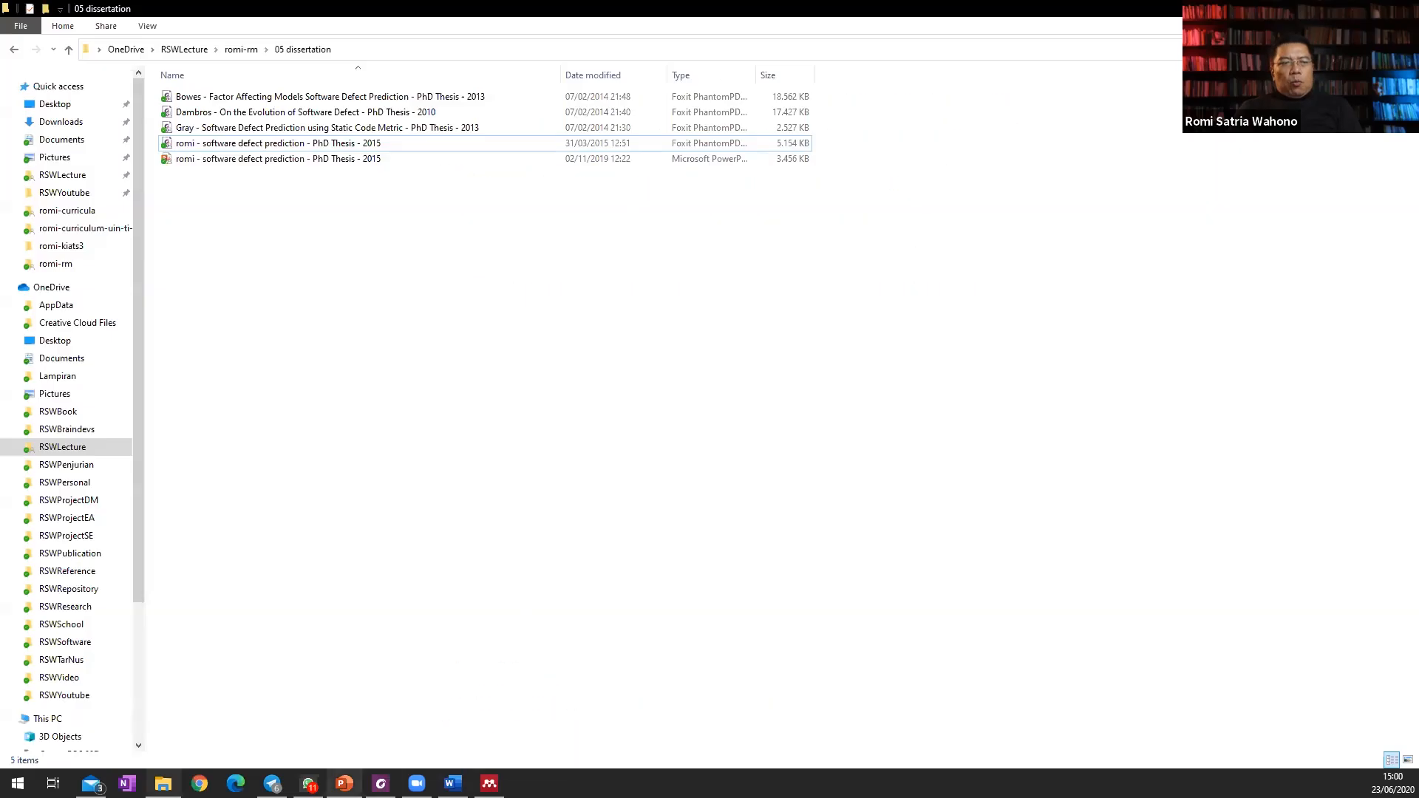
Switch to the Word thesis and insert a list of tables using the Tabel caption label under the Daftar Tabel heading.
{"action": "left_click", "coordinate": [453, 784]}
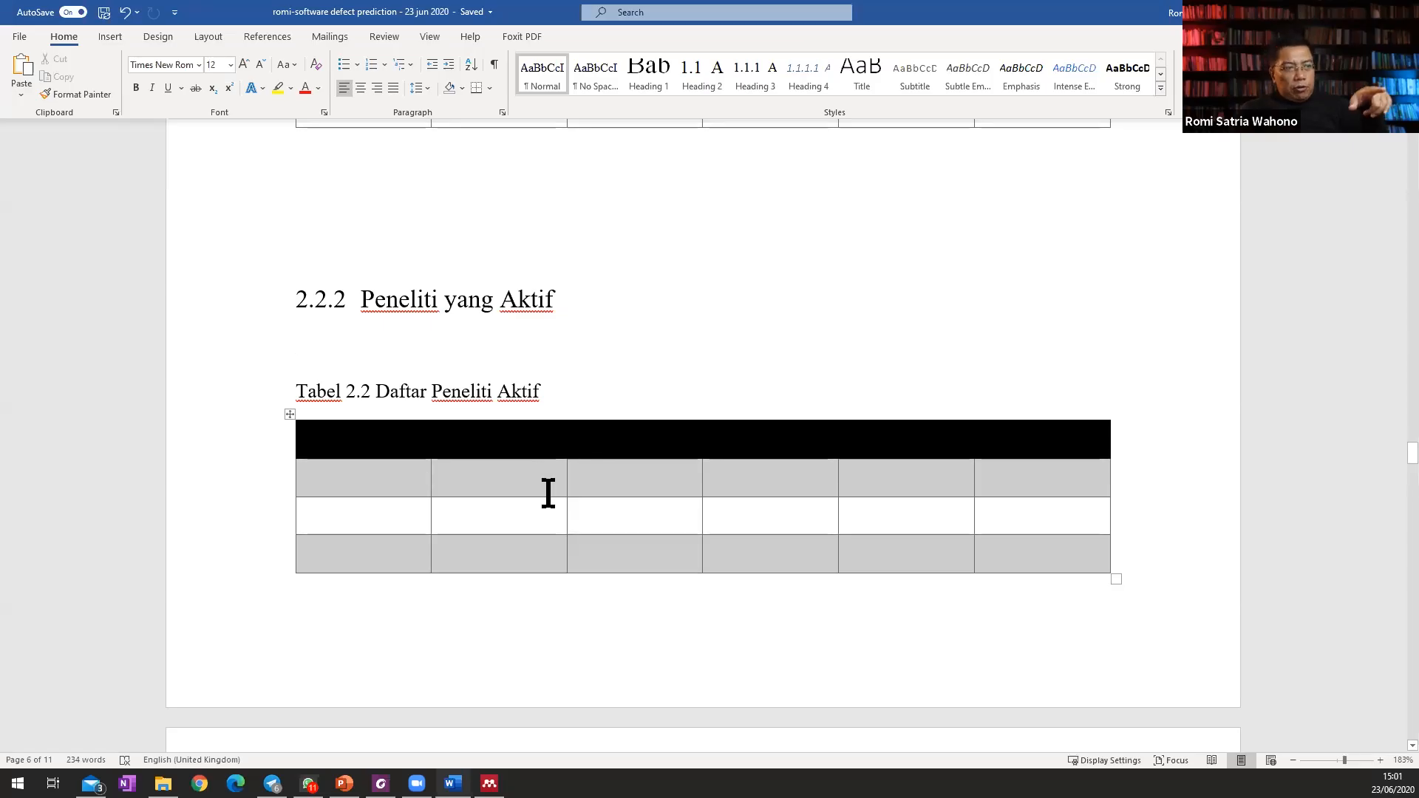
{"action": "scroll", "coordinate": [642, 470], "scroll_direction": "up", "scroll_amount": 15}
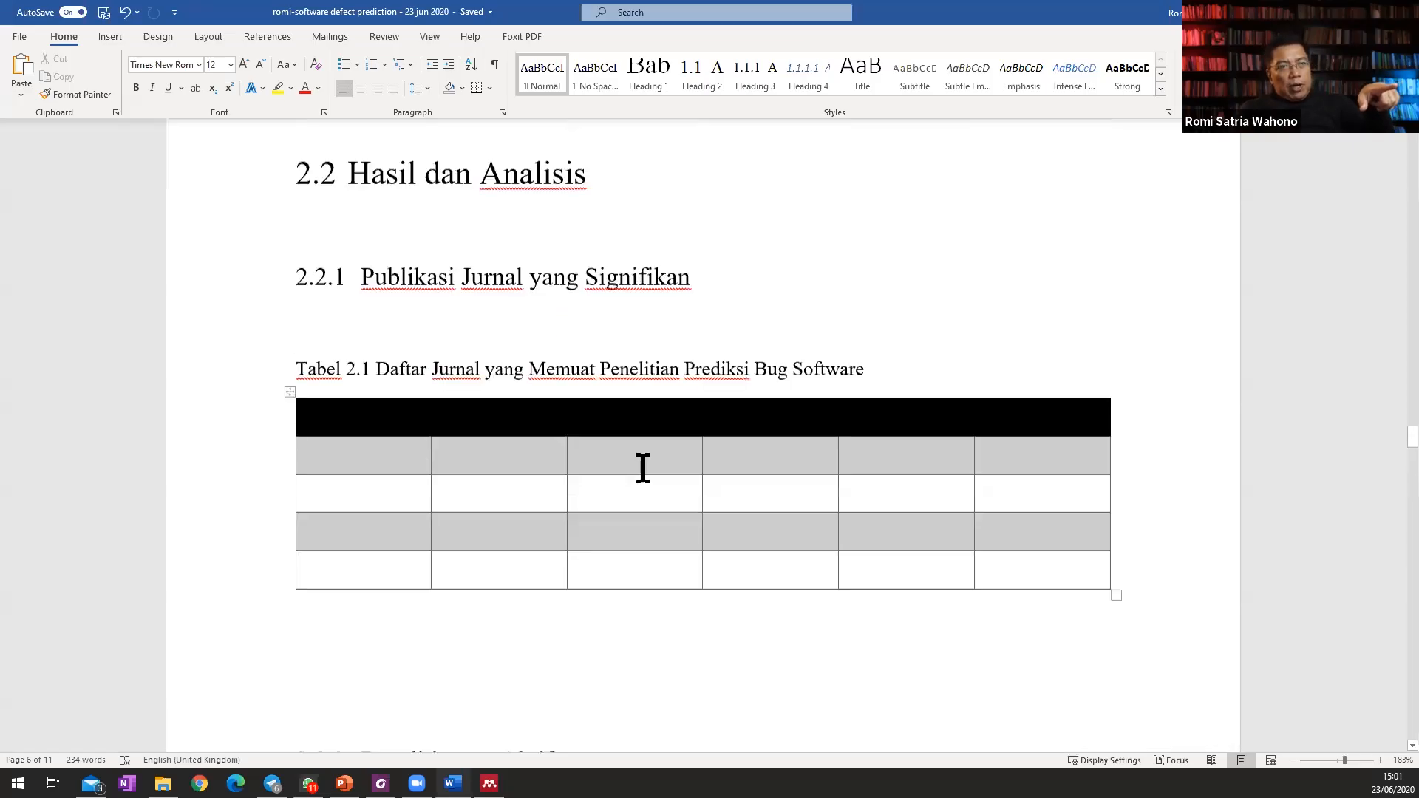
{"action": "scroll", "coordinate": [642, 467], "scroll_direction": "down", "scroll_amount": 15}
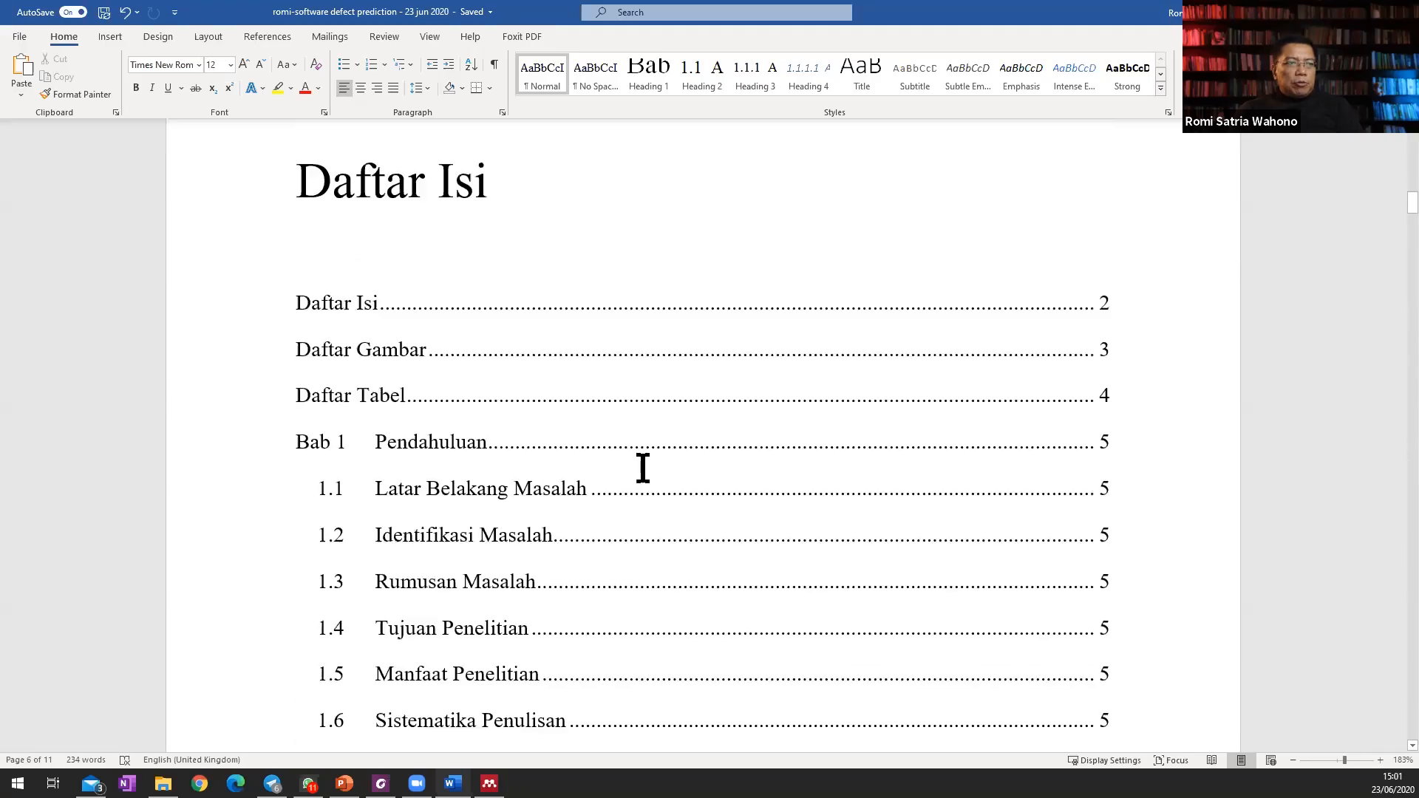
{"action": "scroll", "coordinate": [642, 467], "scroll_direction": "up", "scroll_amount": 10}
{"action": "left_click", "coordinate": [373, 381]}
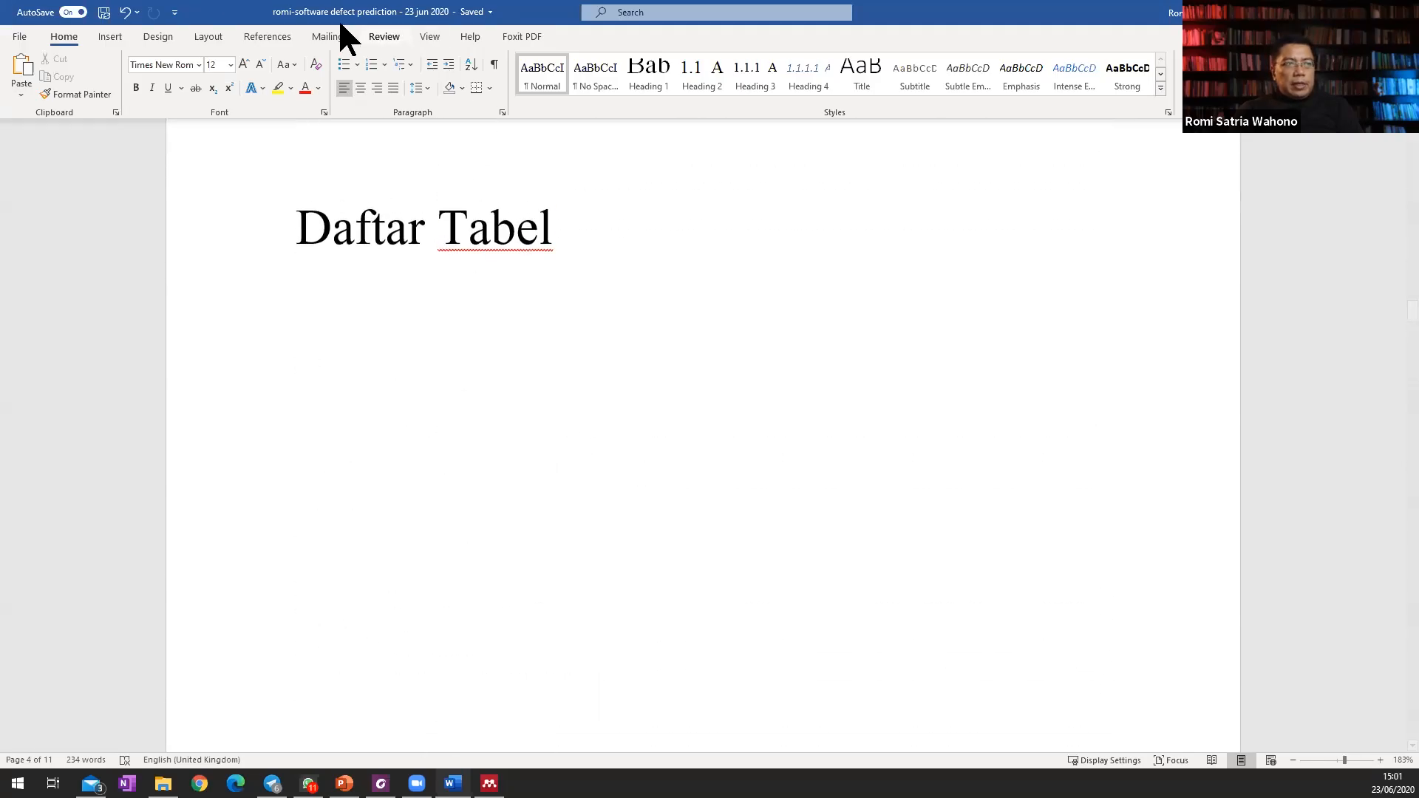
{"action": "left_click", "coordinate": [273, 36]}
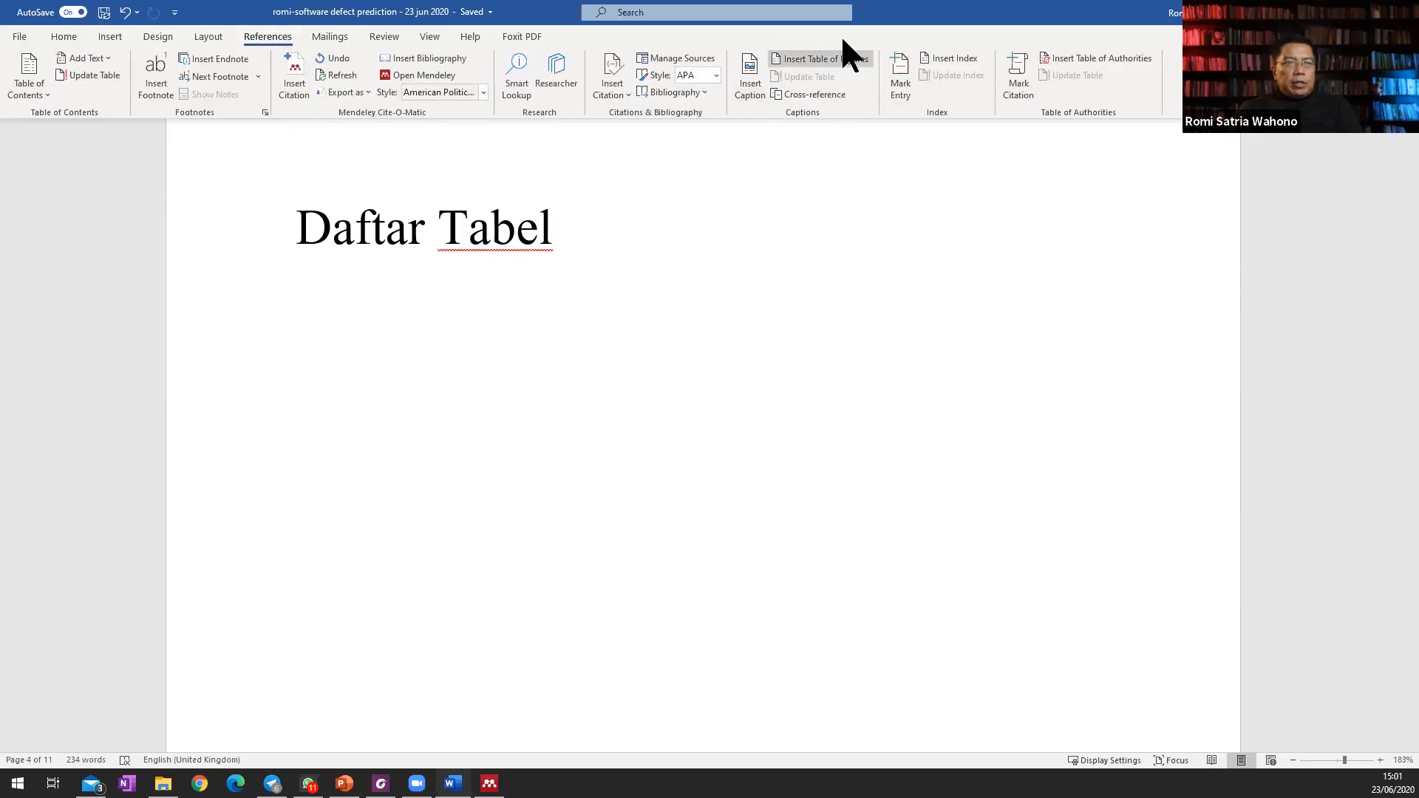
{"action": "left_click", "coordinate": [813, 59]}
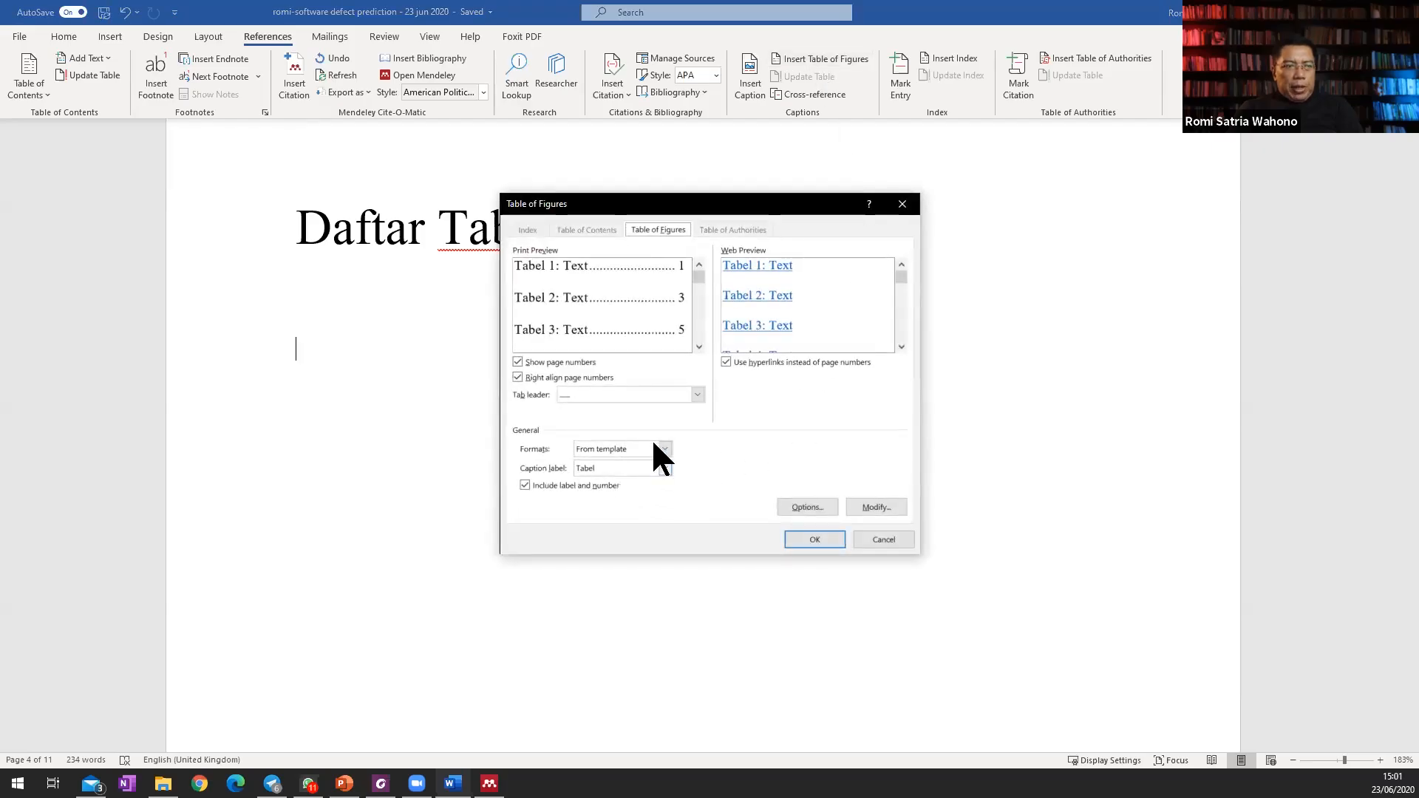
{"action": "left_click", "coordinate": [814, 537]}
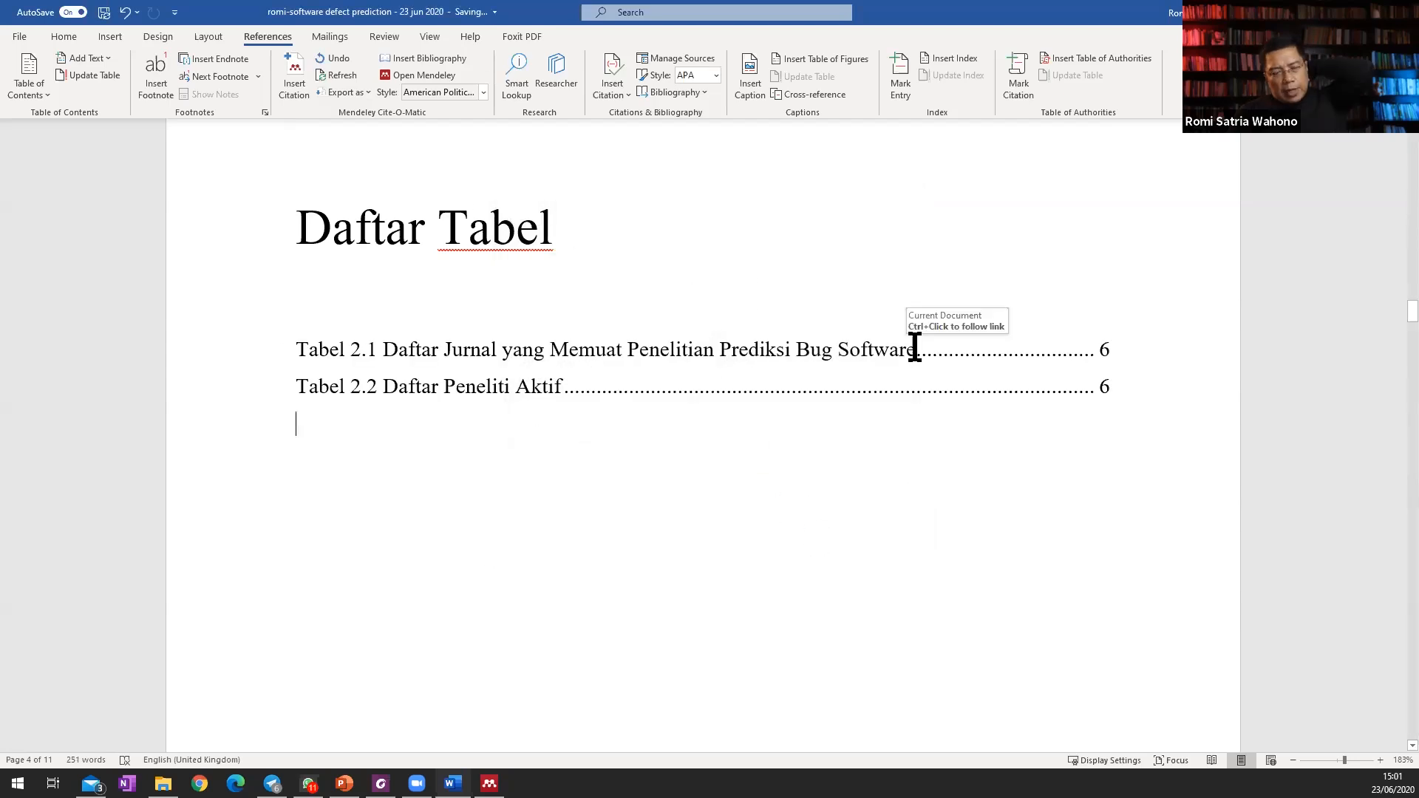
Insert the literature search flowchart picture on a new line below the heading 1.1 Latar Belakang Masalah.
{"action": "scroll", "coordinate": [906, 206], "scroll_direction": "down", "scroll_amount": 10}
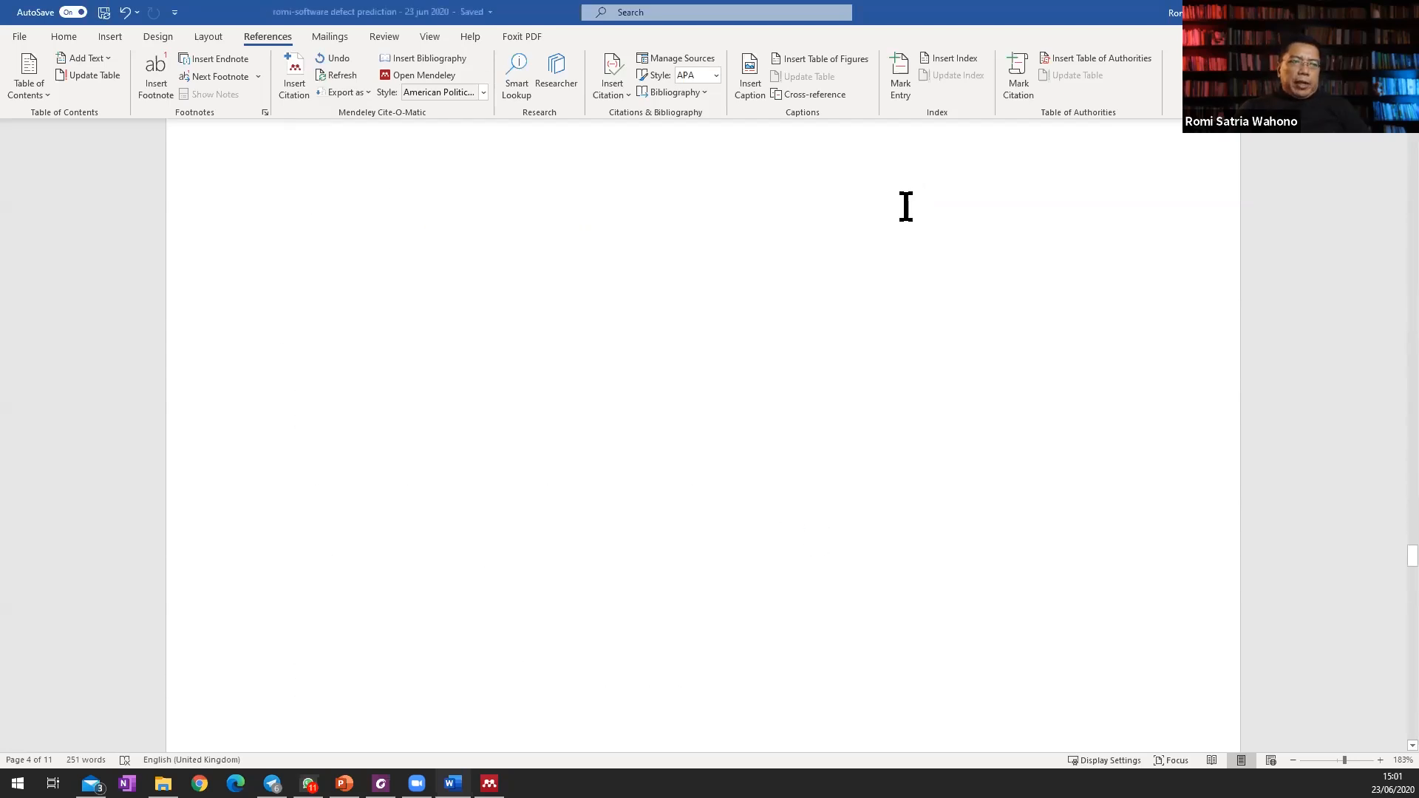
{"action": "scroll", "coordinate": [906, 206], "scroll_direction": "up", "scroll_amount": 2}
{"action": "scroll", "coordinate": [907, 206], "scroll_direction": "down", "scroll_amount": 10}
{"action": "scroll", "coordinate": [902, 207], "scroll_direction": "up", "scroll_amount": 2}
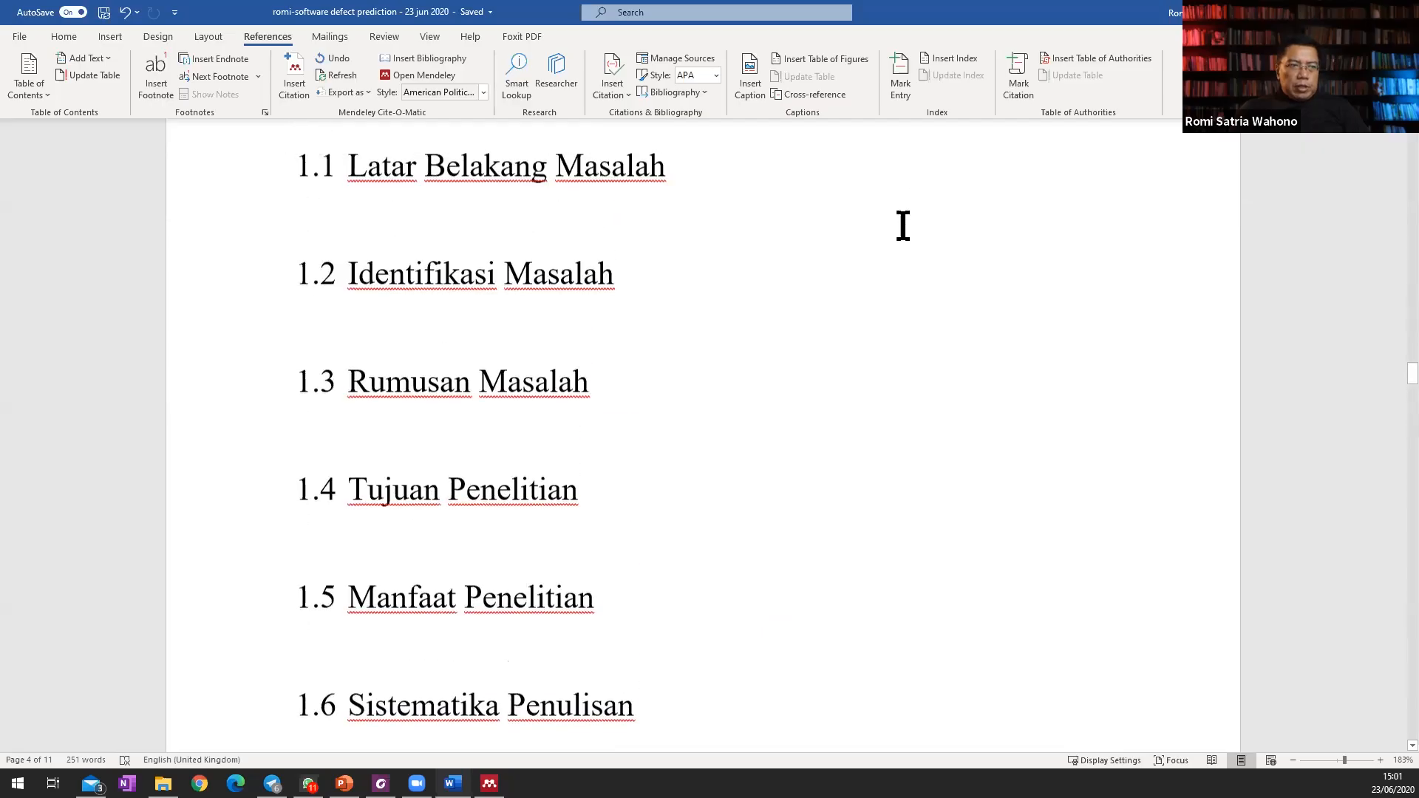
{"action": "scroll", "coordinate": [672, 561], "scroll_direction": "down", "scroll_amount": 4}
{"action": "scroll", "coordinate": [672, 559], "scroll_direction": "down", "scroll_amount": 15}
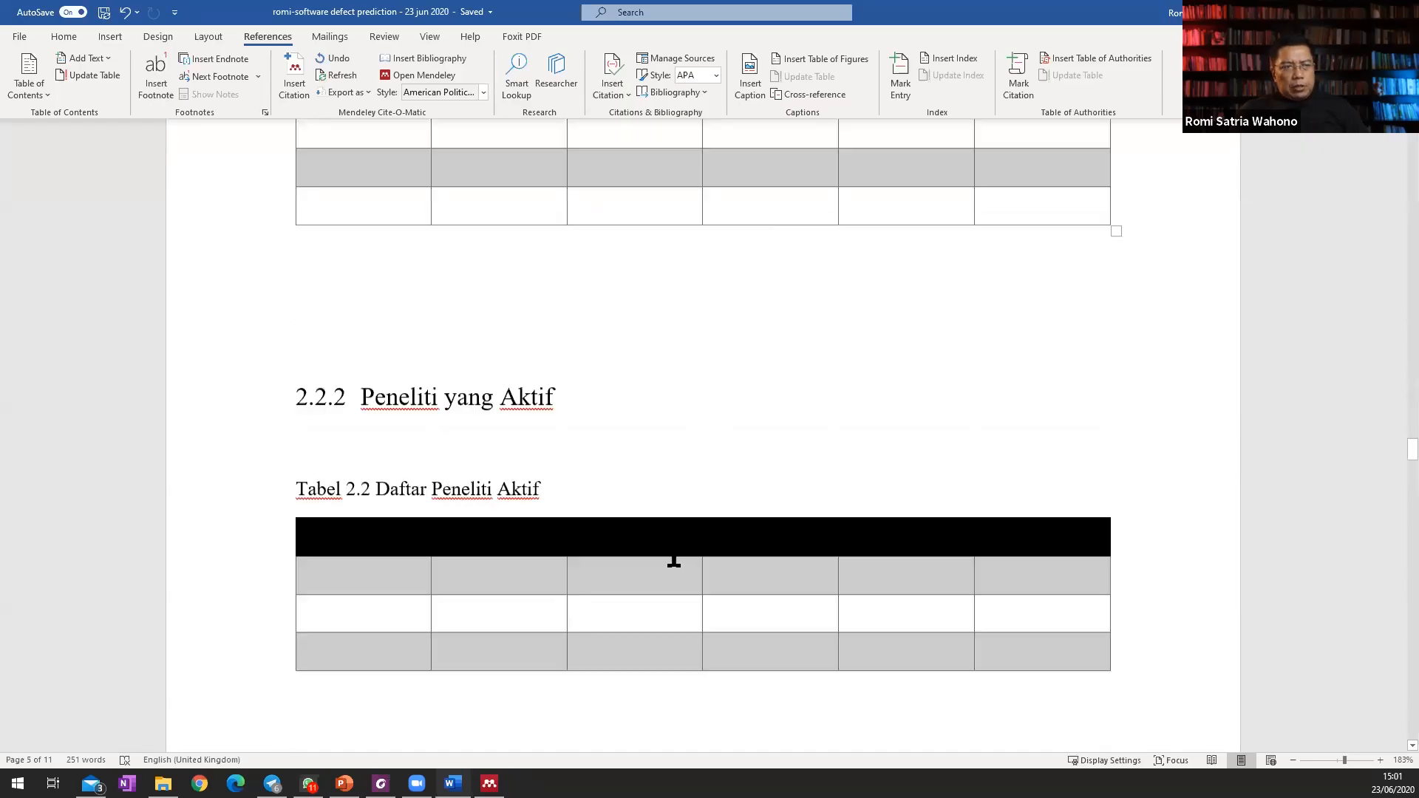
{"action": "scroll", "coordinate": [674, 548], "scroll_direction": "up", "scroll_amount": 15}
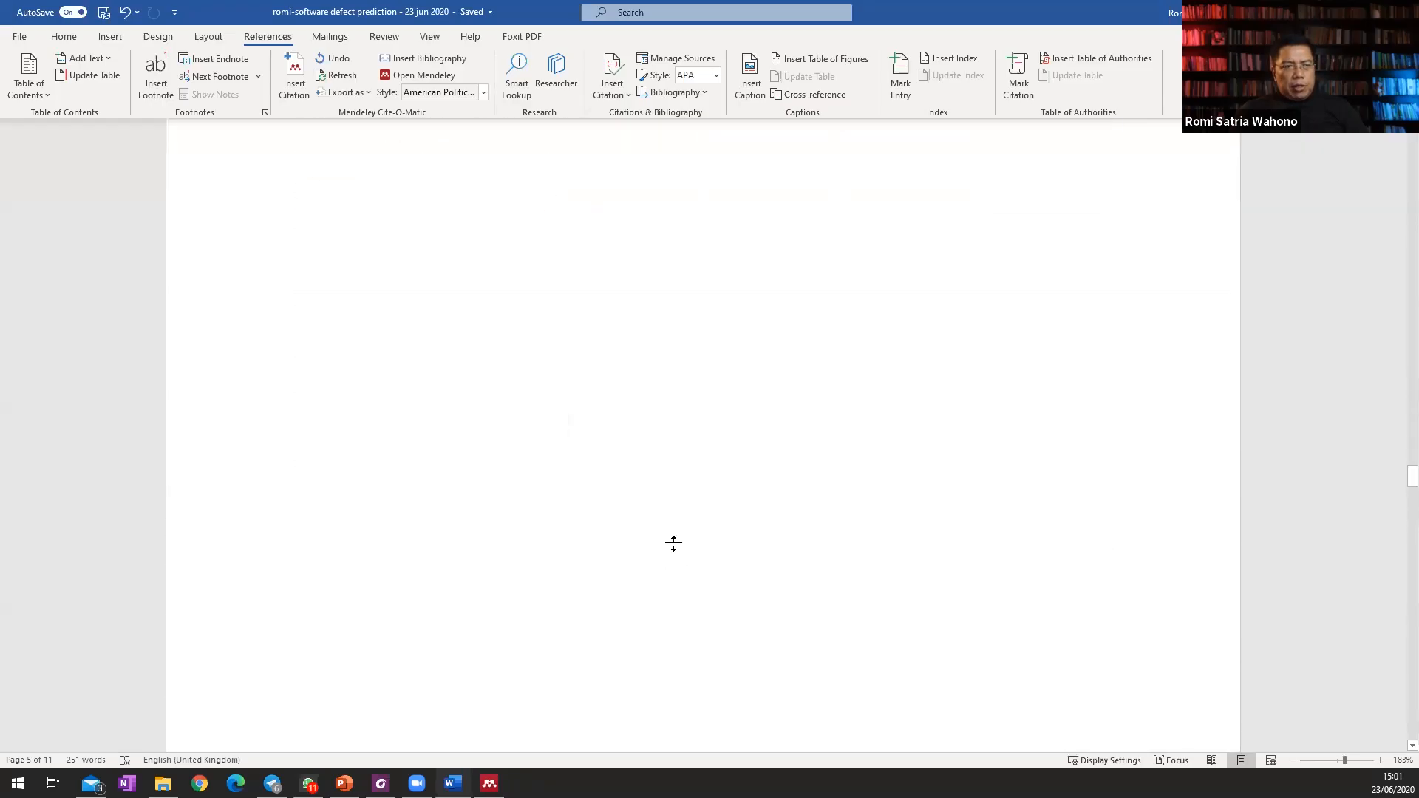
{"action": "scroll", "coordinate": [674, 548], "scroll_direction": "up", "scroll_amount": 12}
{"action": "scroll", "coordinate": [672, 546], "scroll_direction": "down", "scroll_amount": 2}
{"action": "left_click", "coordinate": [543, 472]}
{"action": "key", "text": "Return"}
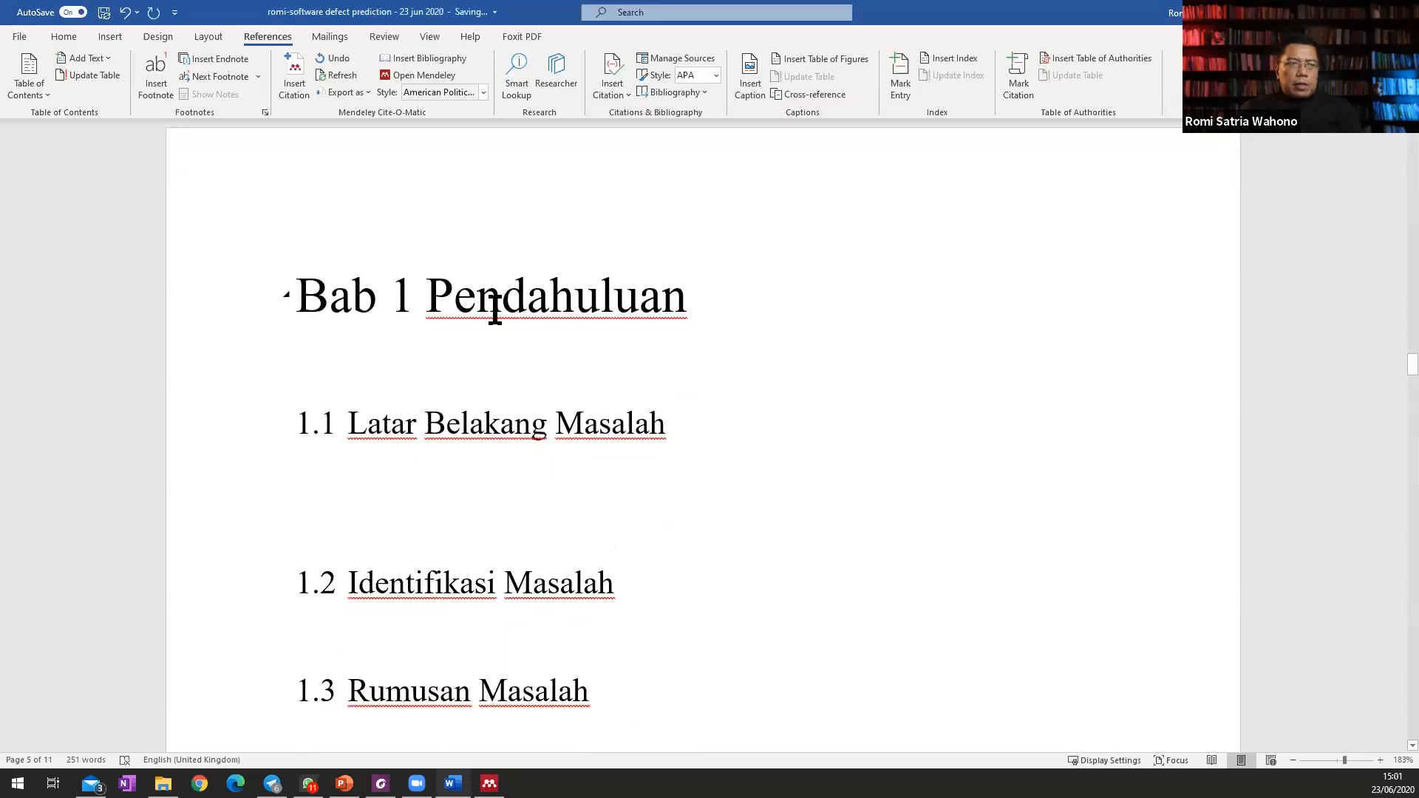
{"action": "left_click", "coordinate": [109, 37]}
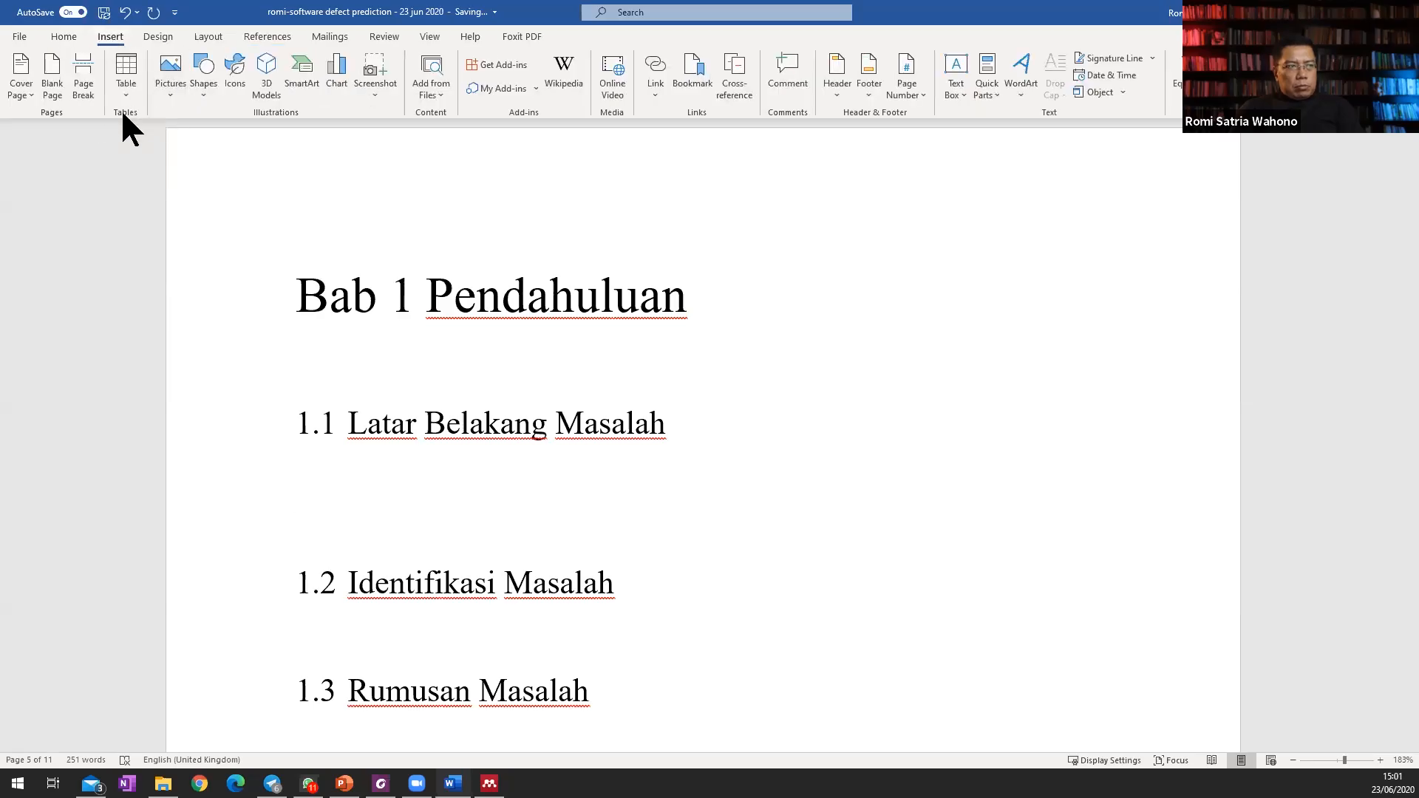
{"action": "left_click", "coordinate": [171, 80]}
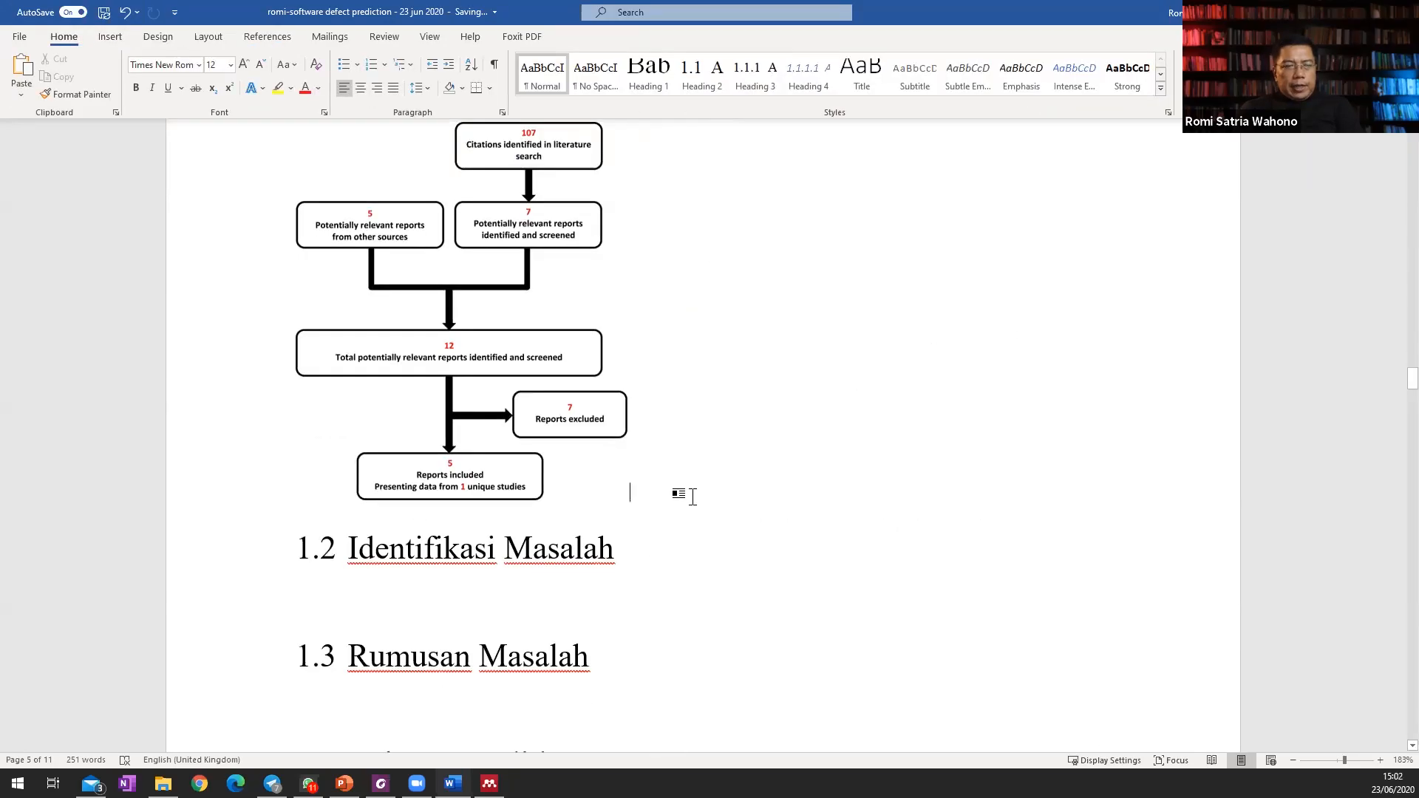
Write the caption text "Alur protokol systematic literature review" on a new line beneath the flowchart.
{"action": "key", "text": "Return"}
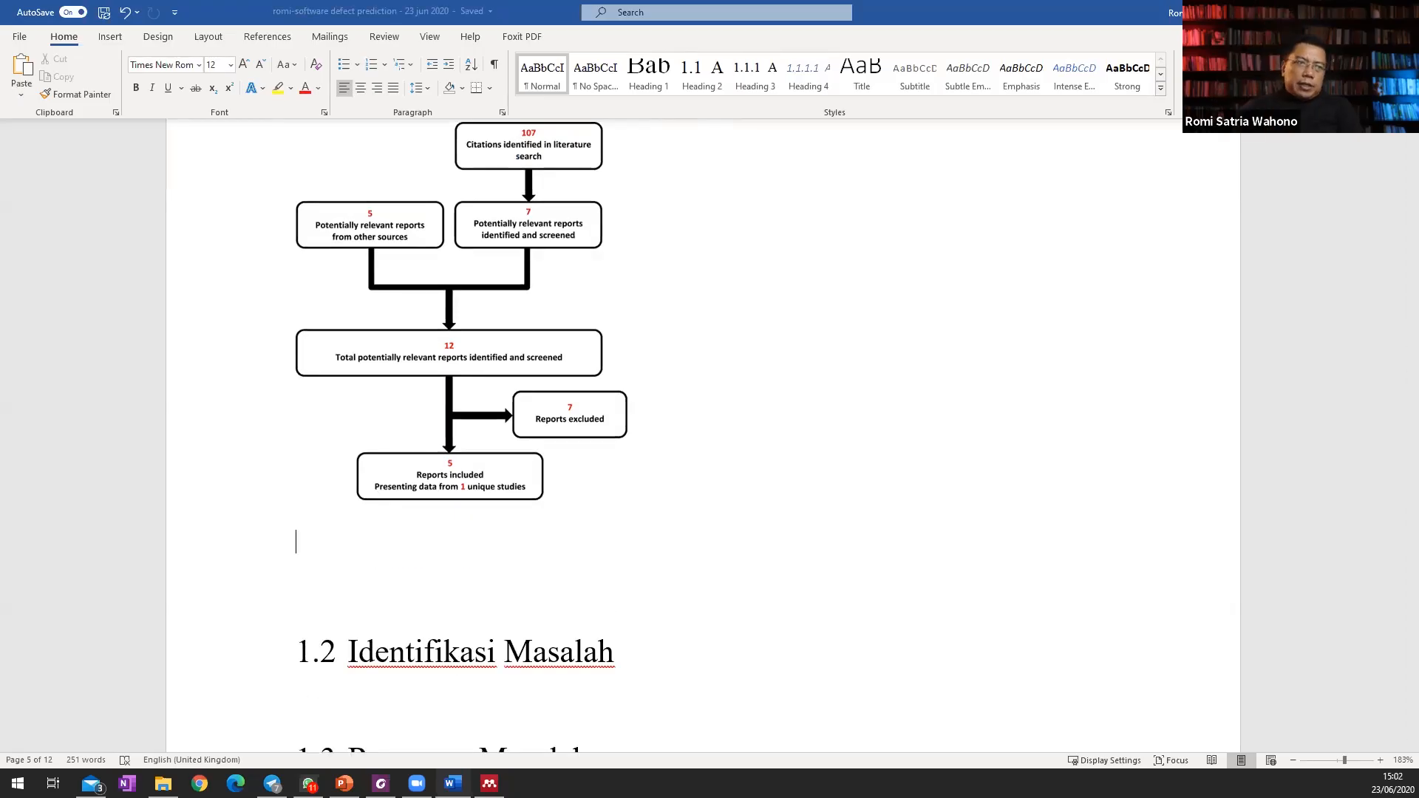
{"action": "type", "text": "Alur protokol sistemt"}
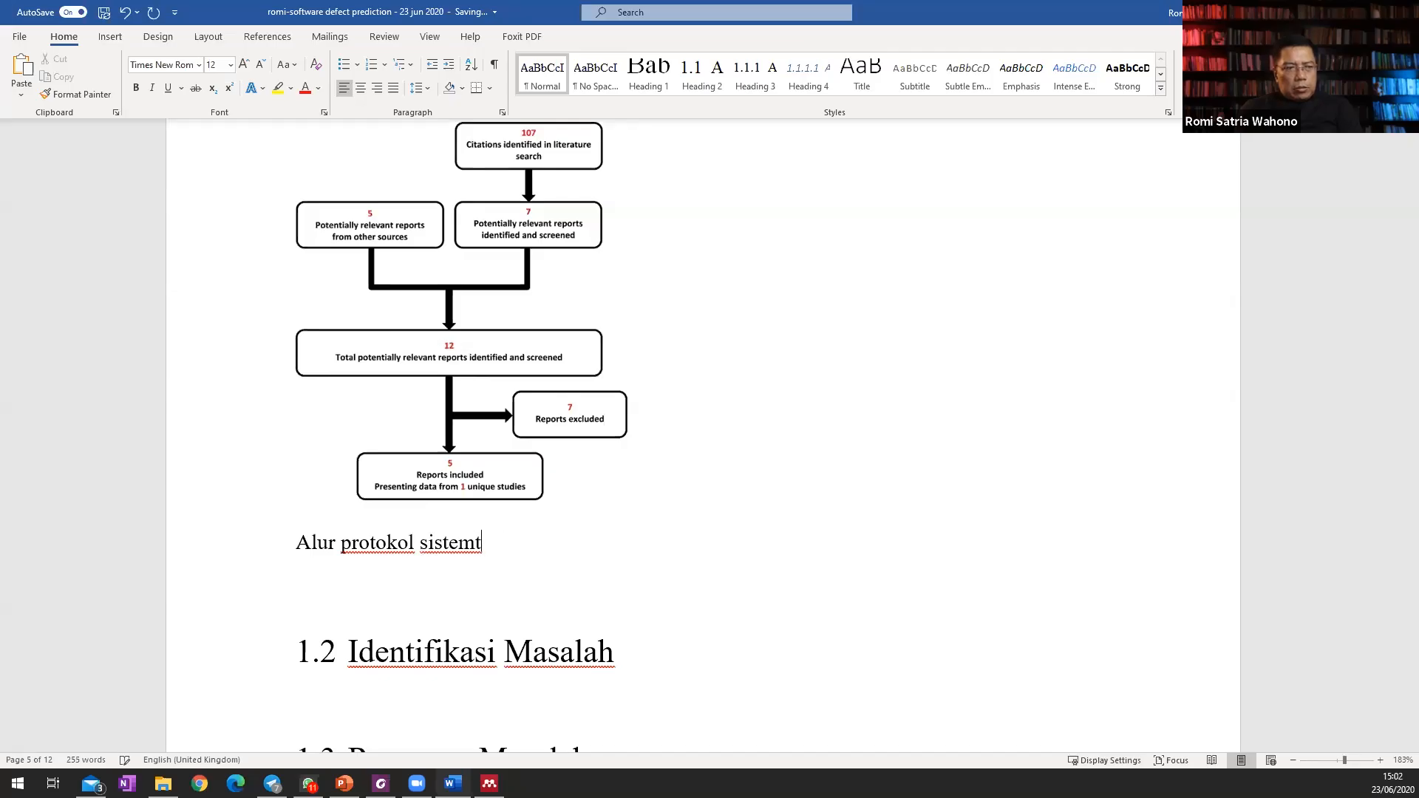
{"action": "key", "text": "BackSpace"}
{"action": "key", "text": "BackSpace"}
{"action": "key", "text": "BackSpace"}
{"action": "key", "text": "BackSpace"}
{"action": "key", "text": "BackSpace"}
{"action": "key", "text": "BackSpace"}
{"action": "type", "text": "ystematic lit"}
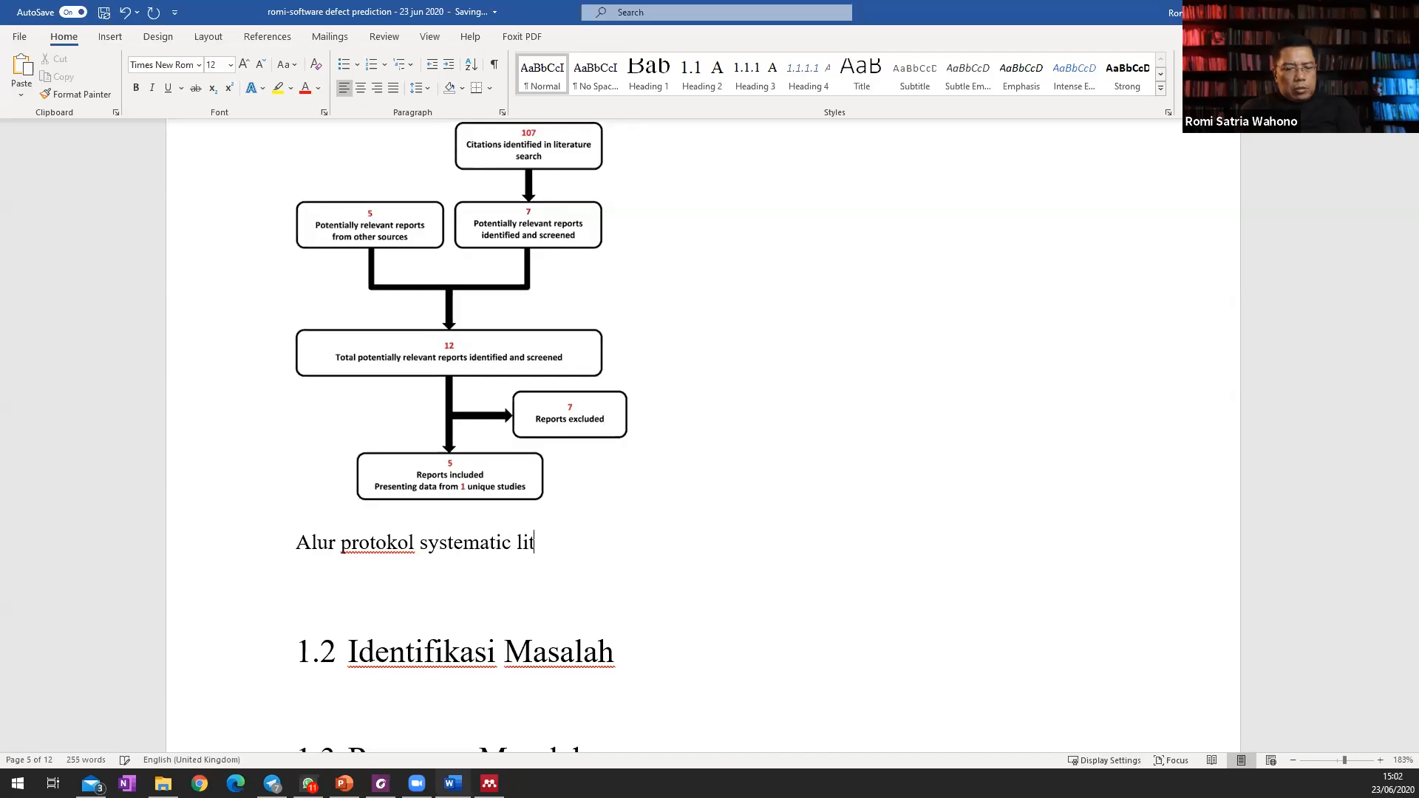
{"action": "type", "text": "erature review"}
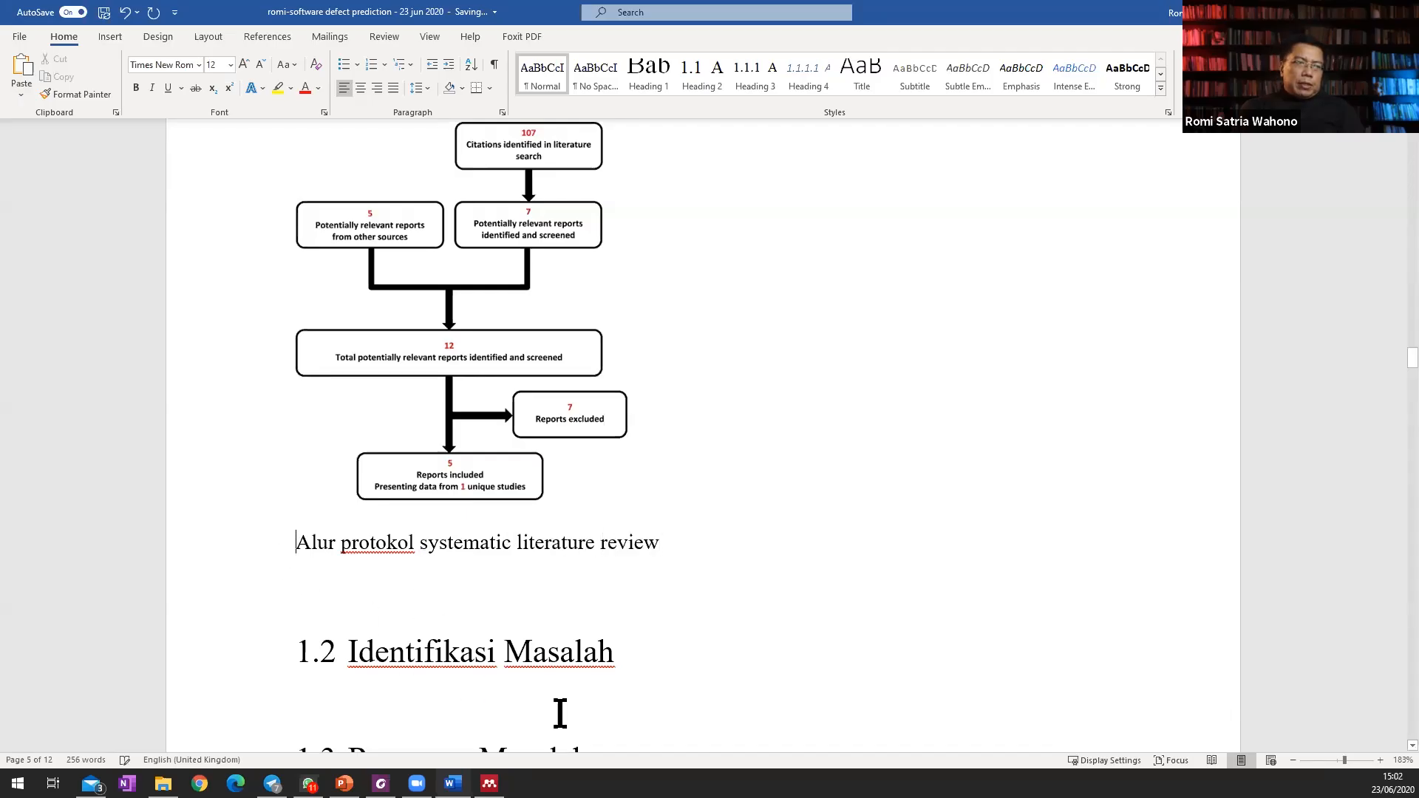
Start a caption in front of the flowchart's text and create a new caption label named Gambar.
{"action": "left_click", "coordinate": [271, 36]}
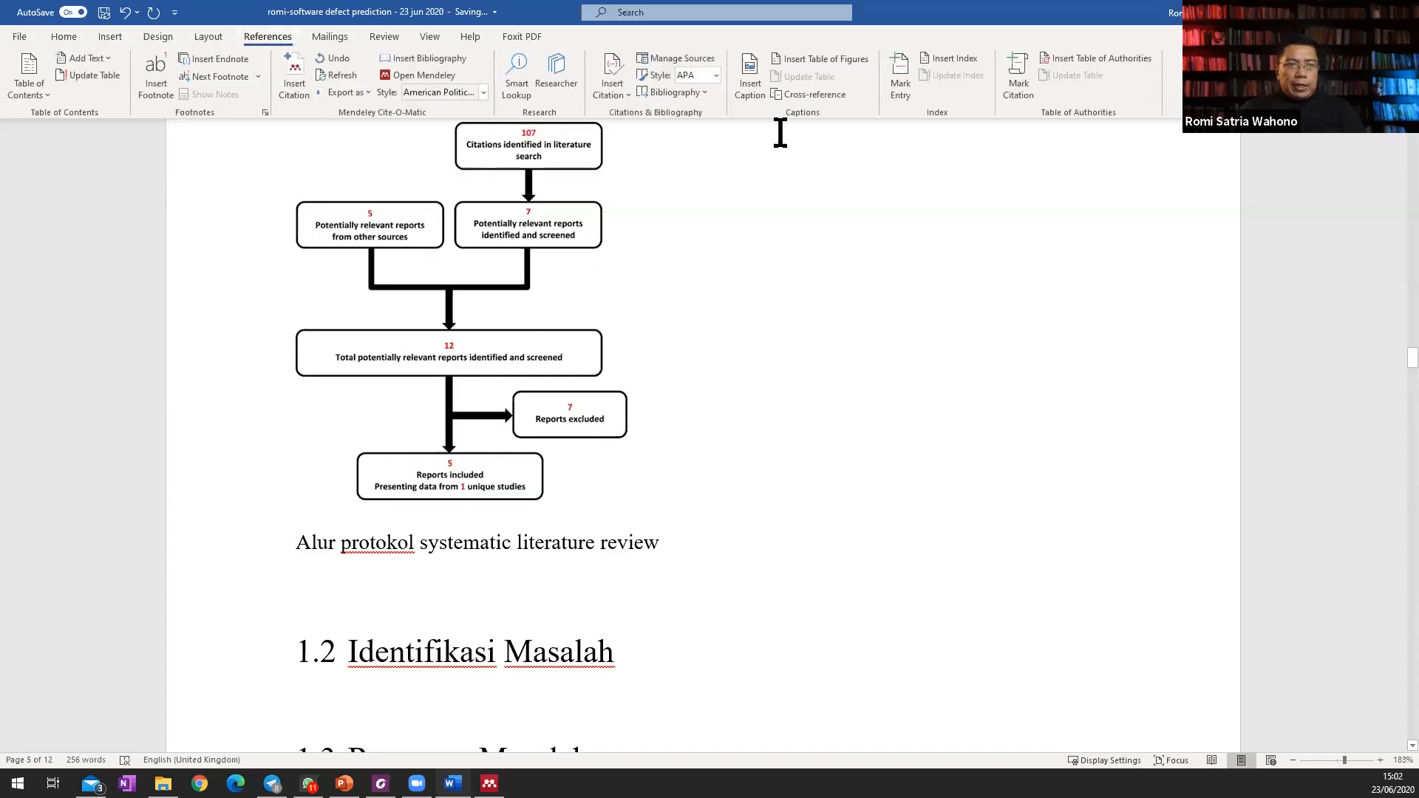
{"action": "left_click", "coordinate": [748, 93]}
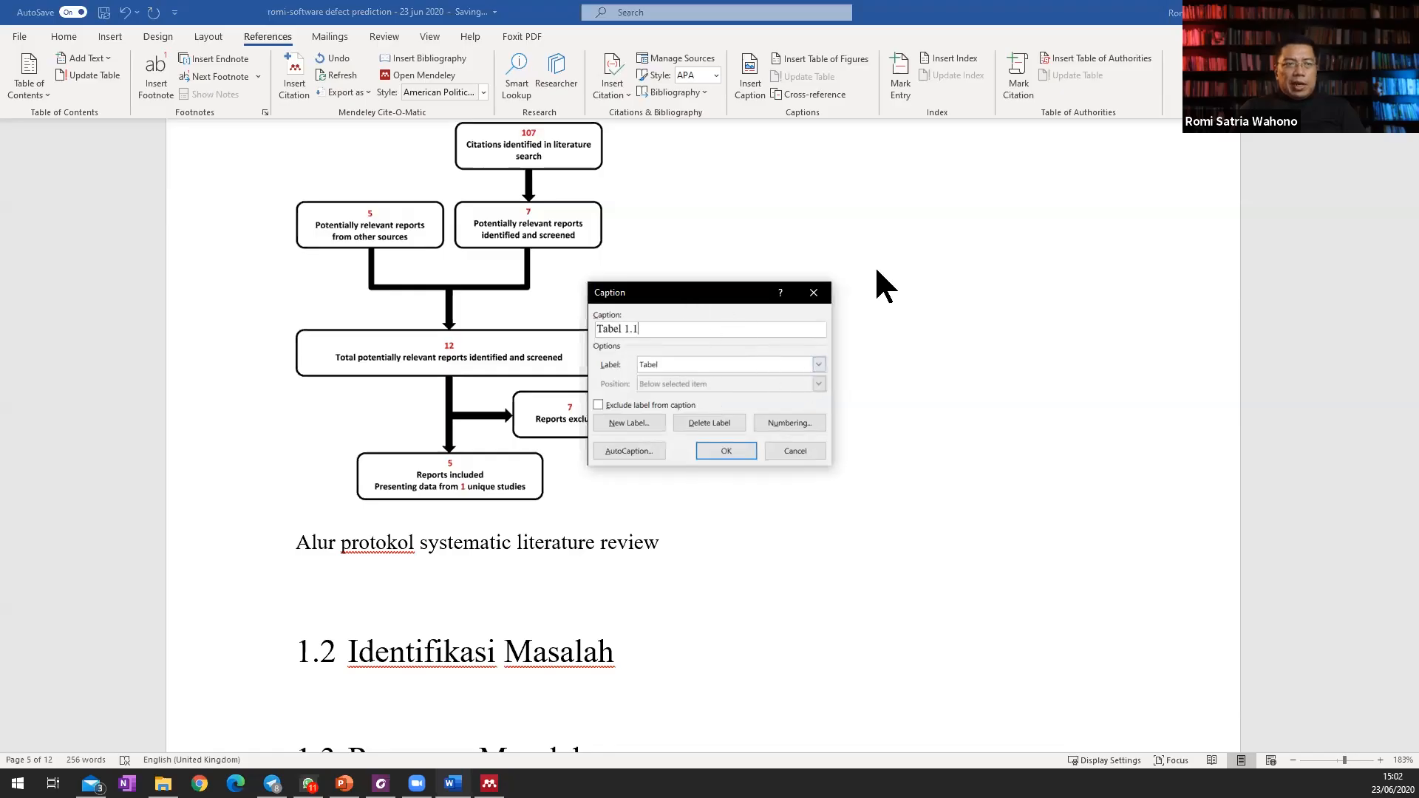
{"action": "left_click_drag", "start_coordinate": [685, 292], "coordinate": [877, 273]}
{"action": "left_click", "coordinate": [1011, 345]}
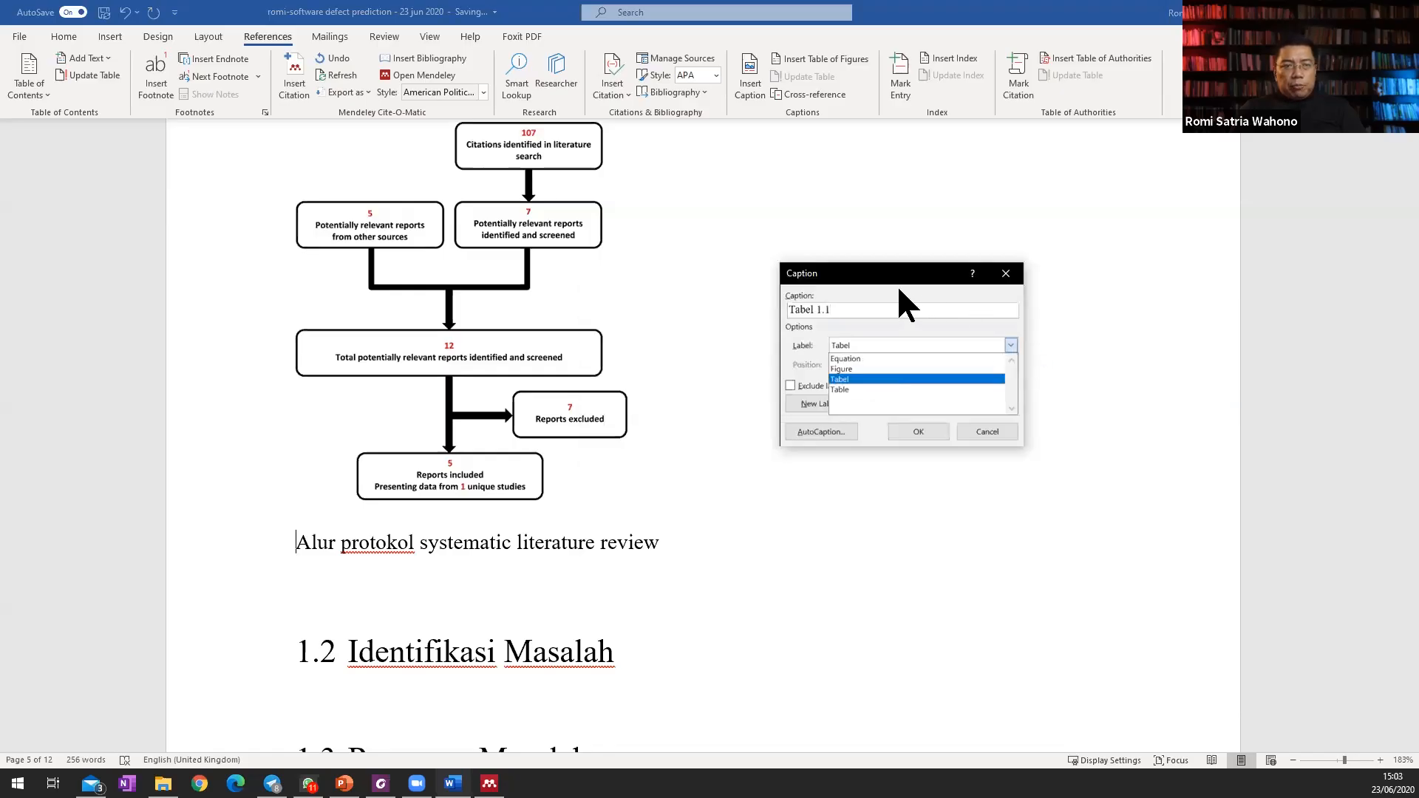
{"action": "left_click", "coordinate": [955, 376]}
{"action": "left_click", "coordinate": [820, 405]}
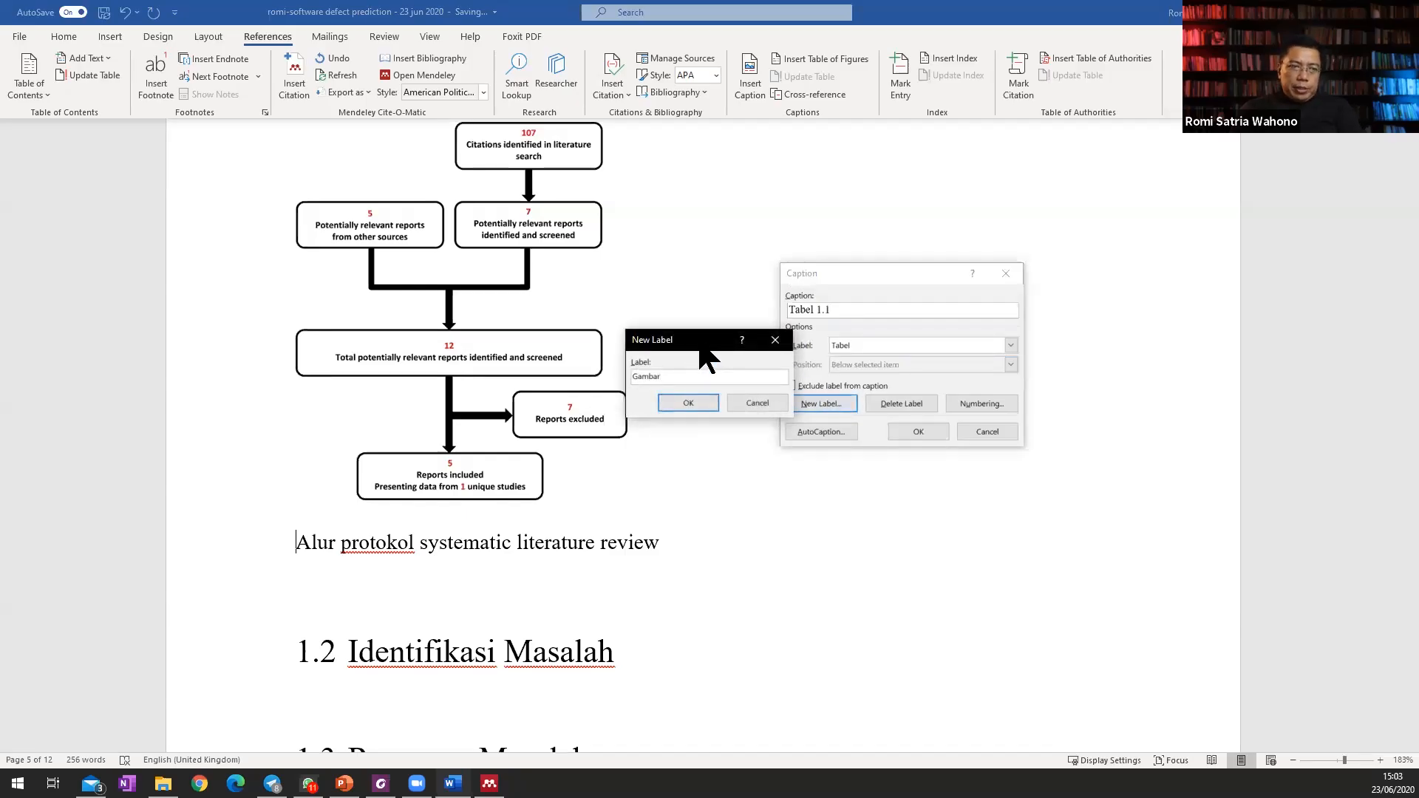
{"action": "left_click_drag", "start_coordinate": [699, 349], "coordinate": [733, 256]}
{"action": "left_click", "coordinate": [715, 312]}
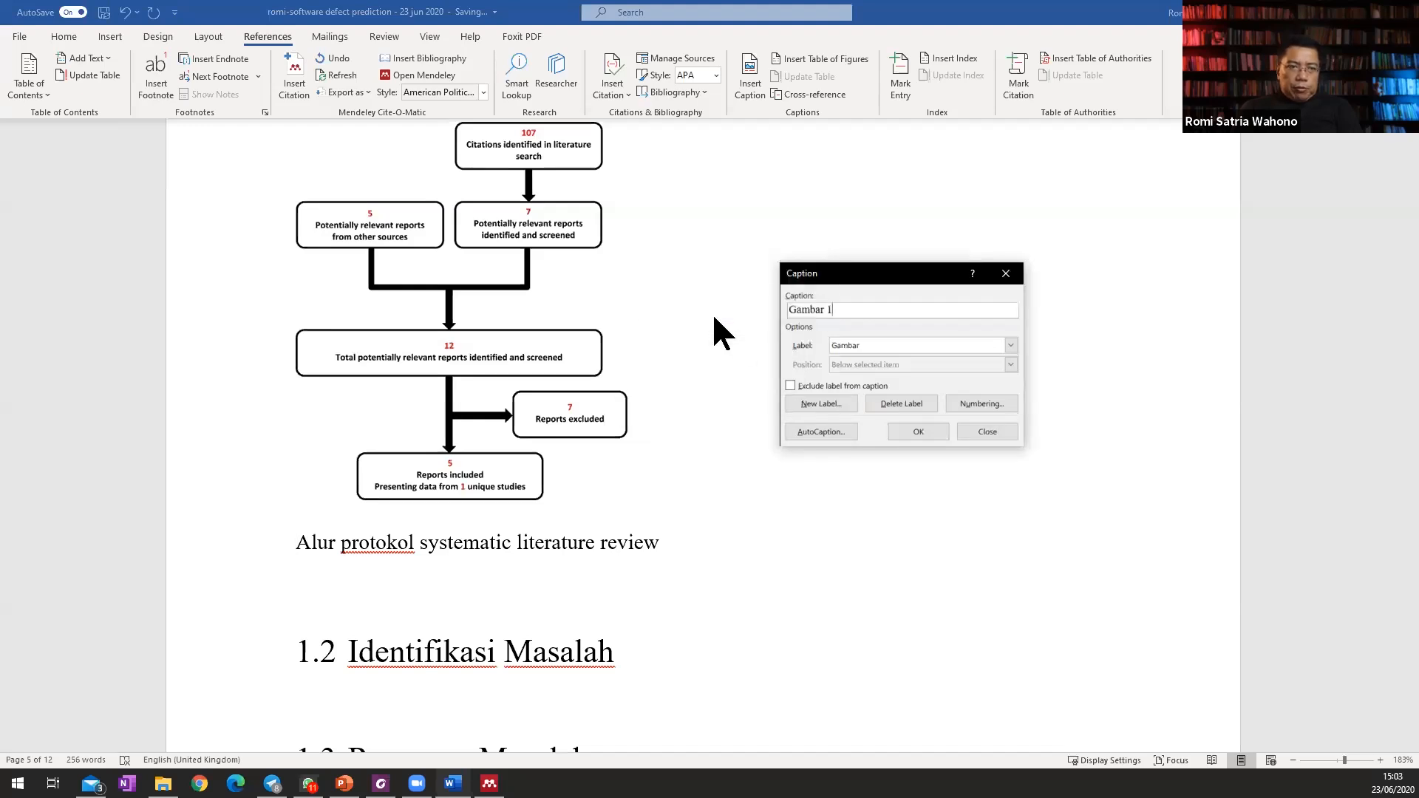
Include the chapter number with a period separator in the Gambar numbering and insert the flowchart's caption number.
{"action": "left_click", "coordinate": [983, 403]}
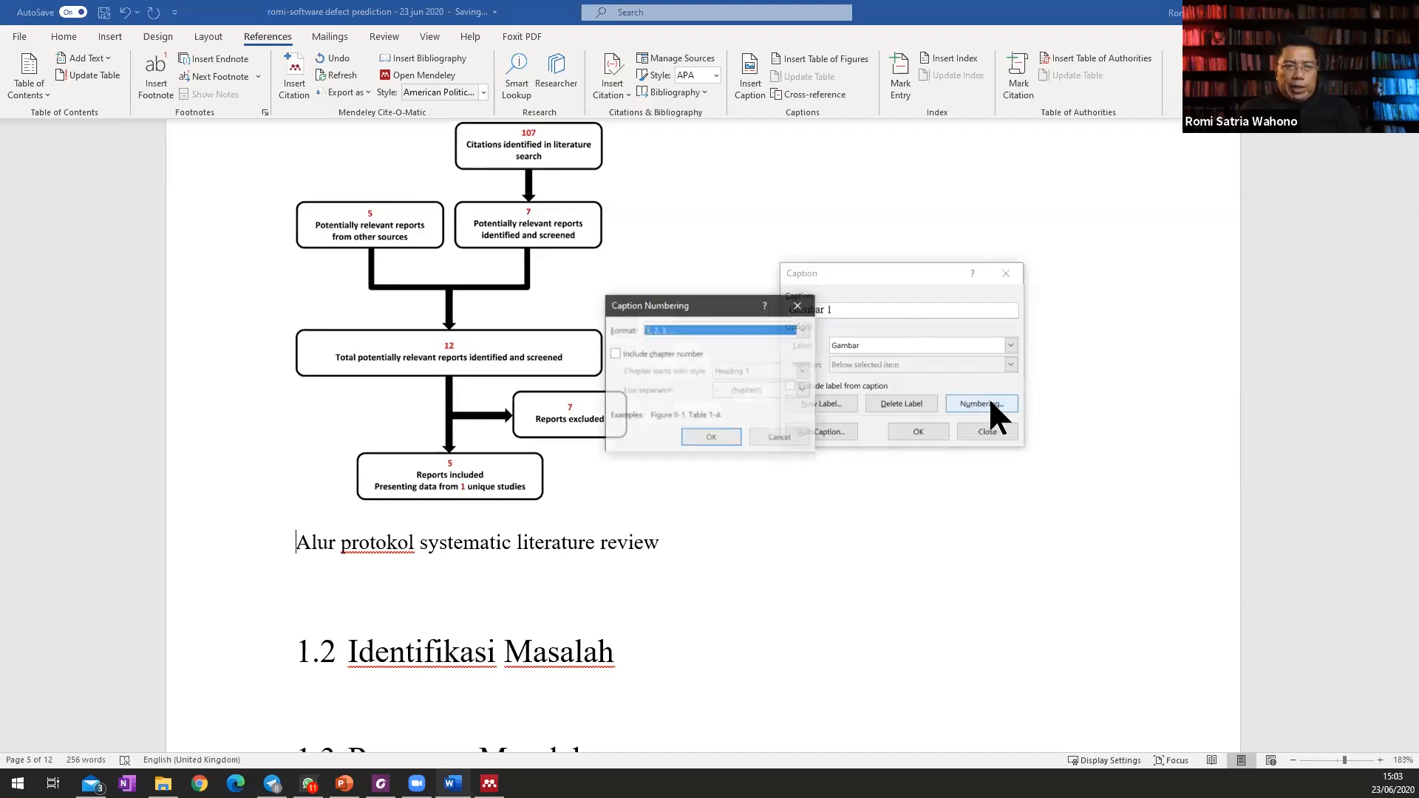
{"action": "left_click", "coordinate": [640, 354]}
{"action": "left_click", "coordinate": [760, 387]}
{"action": "left_click", "coordinate": [760, 410]}
{"action": "left_click", "coordinate": [720, 441]}
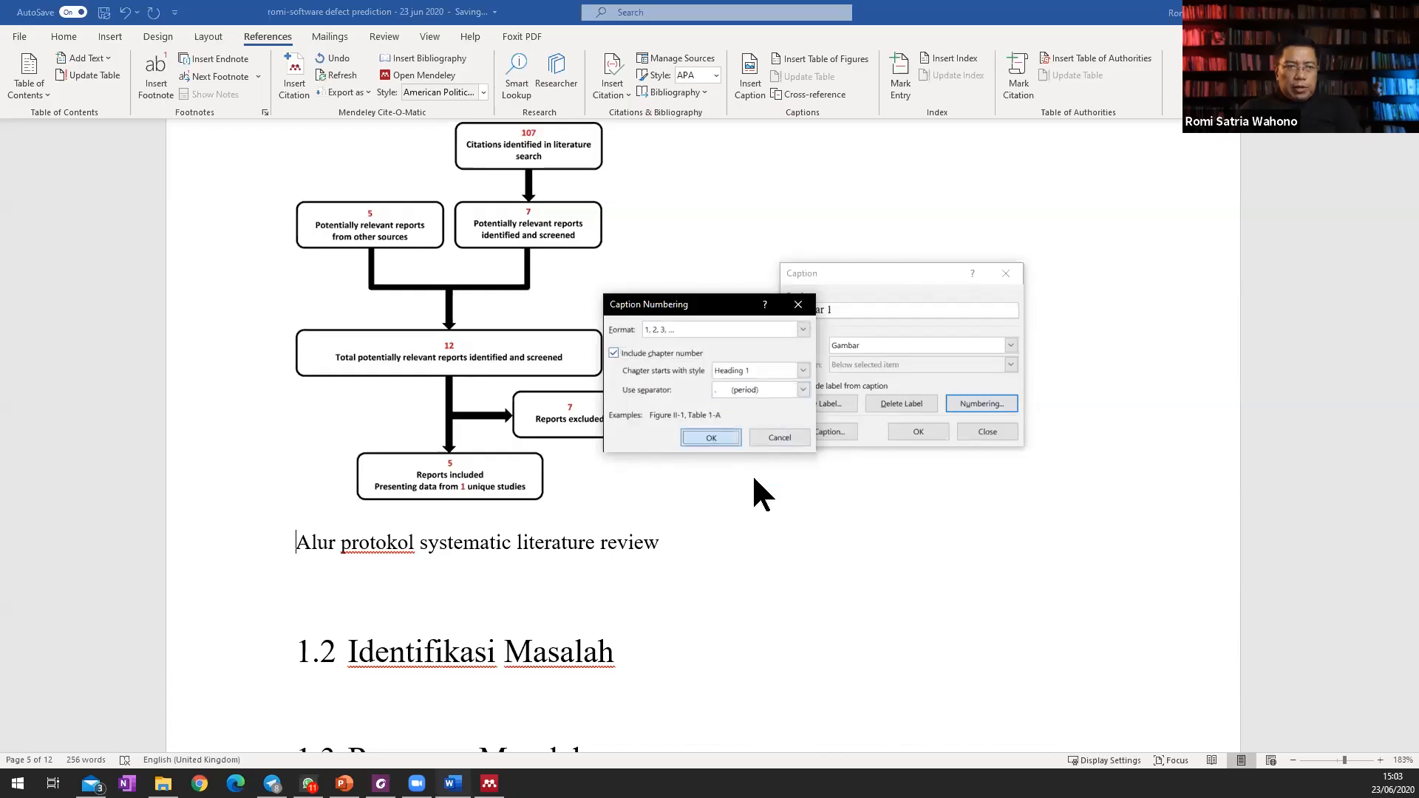
{"action": "left_click", "coordinate": [922, 432]}
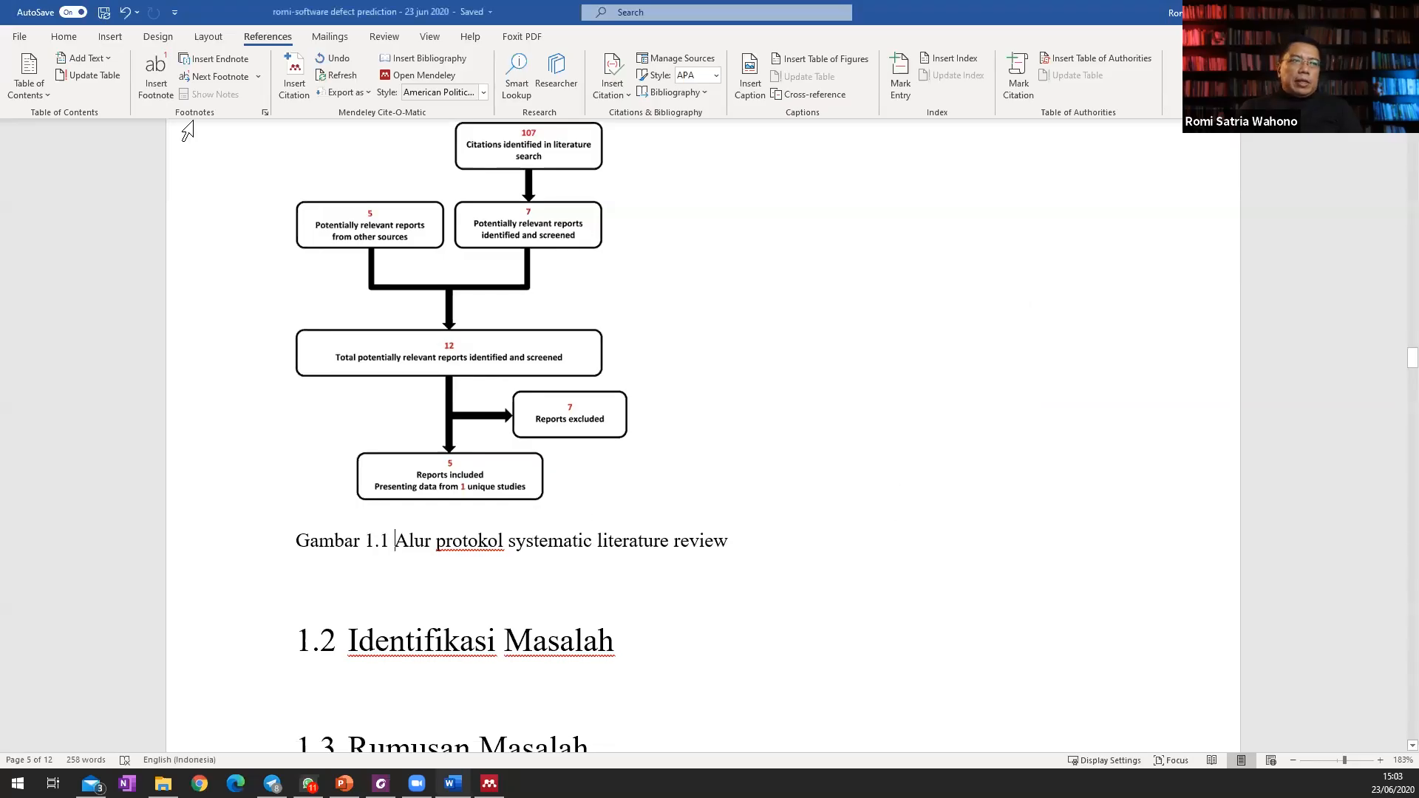
Modify the Caption style to use centred alignment.
{"action": "left_click", "coordinate": [79, 34]}
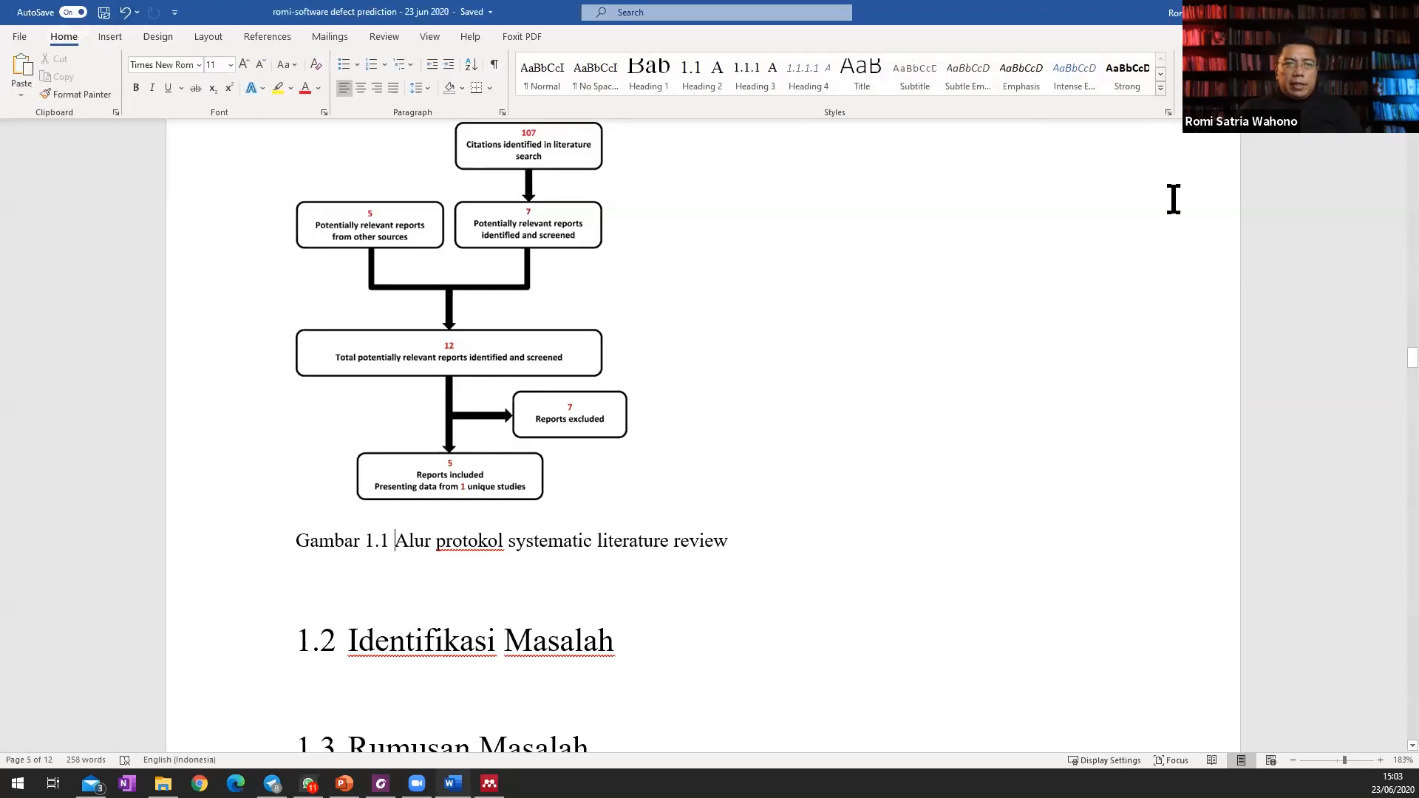
{"action": "left_click", "coordinate": [1161, 87]}
{"action": "right_click", "coordinate": [846, 113]}
{"action": "left_click", "coordinate": [891, 144]}
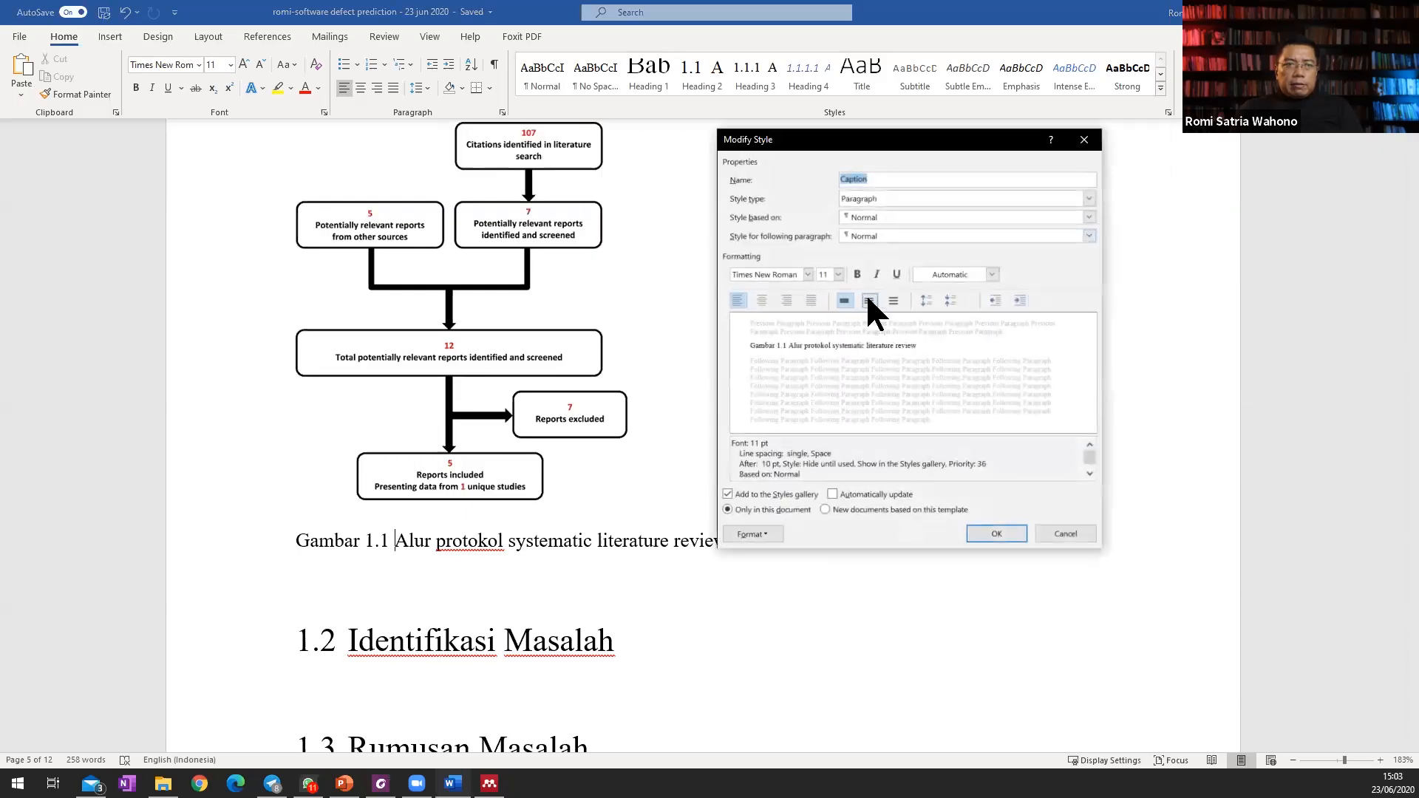
{"action": "left_click", "coordinate": [762, 300]}
{"action": "left_click", "coordinate": [998, 532]}
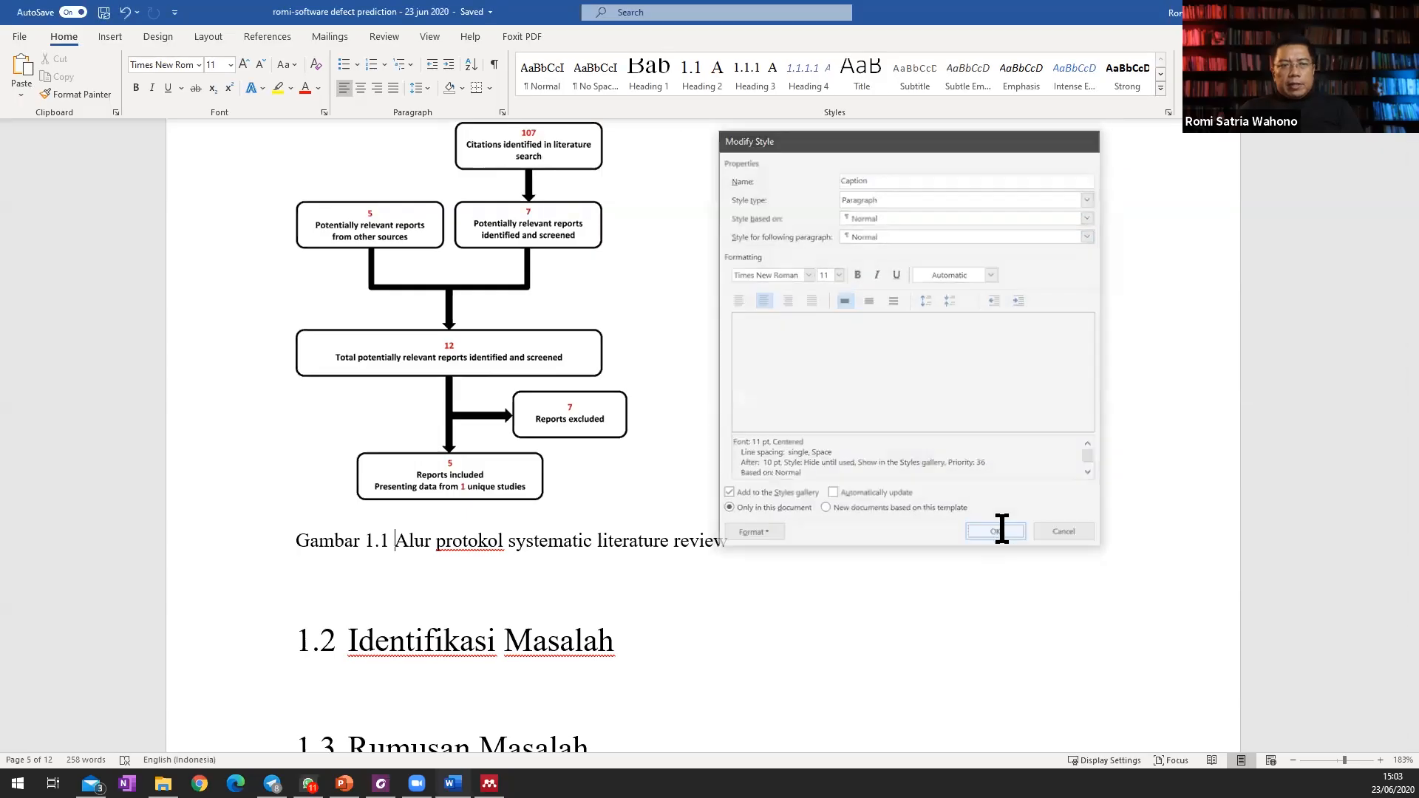
Centre the flowchart picture above its caption.
{"action": "left_click", "coordinate": [625, 481]}
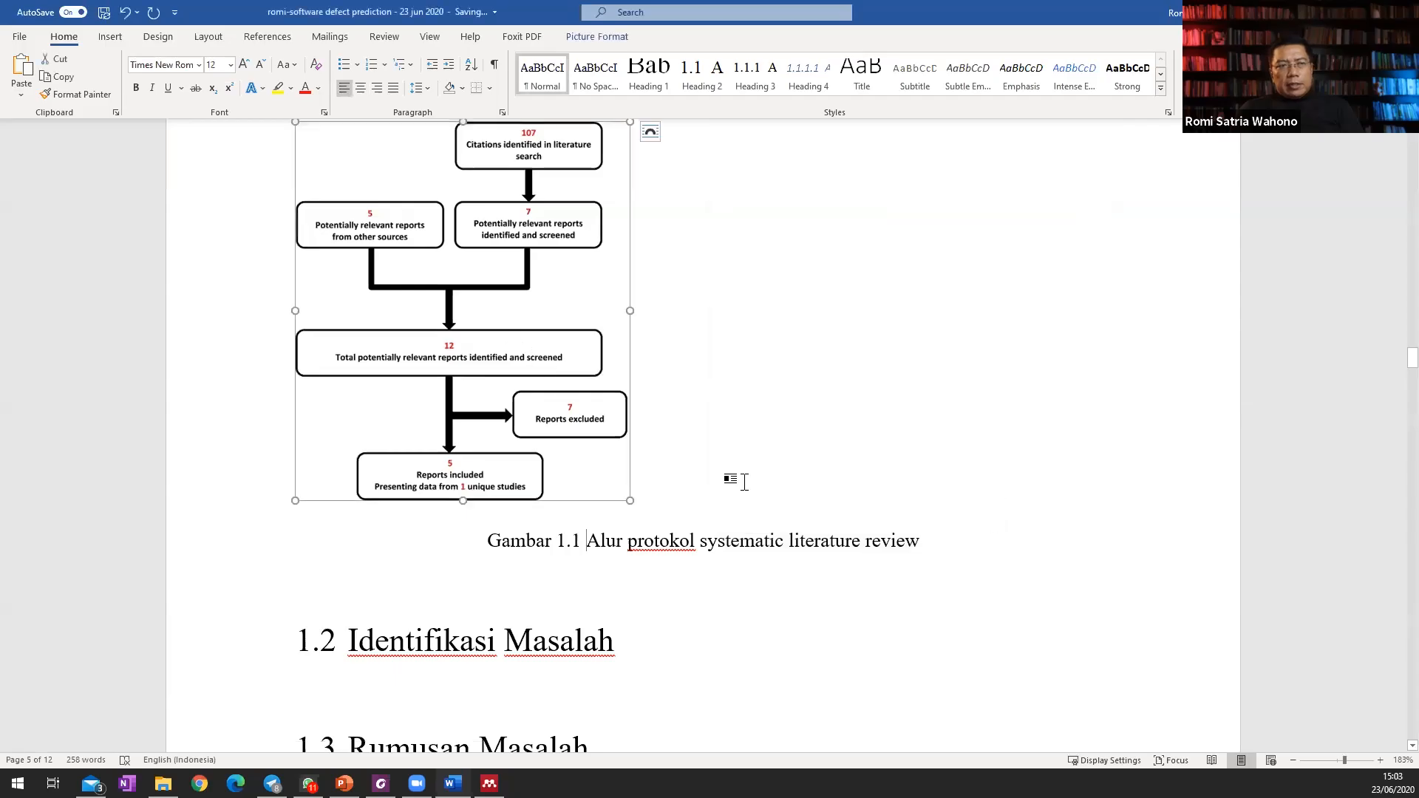
{"action": "left_click", "coordinate": [361, 88]}
{"action": "left_click", "coordinate": [895, 517]}
Insert the picture of hands linking pins with string below the paragraph in section 2.1 Metode Tinjauan Pustaka.
{"action": "scroll", "coordinate": [887, 510], "scroll_direction": "down", "scroll_amount": 20}
{"action": "scroll", "coordinate": [666, 484], "scroll_direction": "up", "scroll_amount": 1}
{"action": "left_click", "coordinate": [542, 437]}
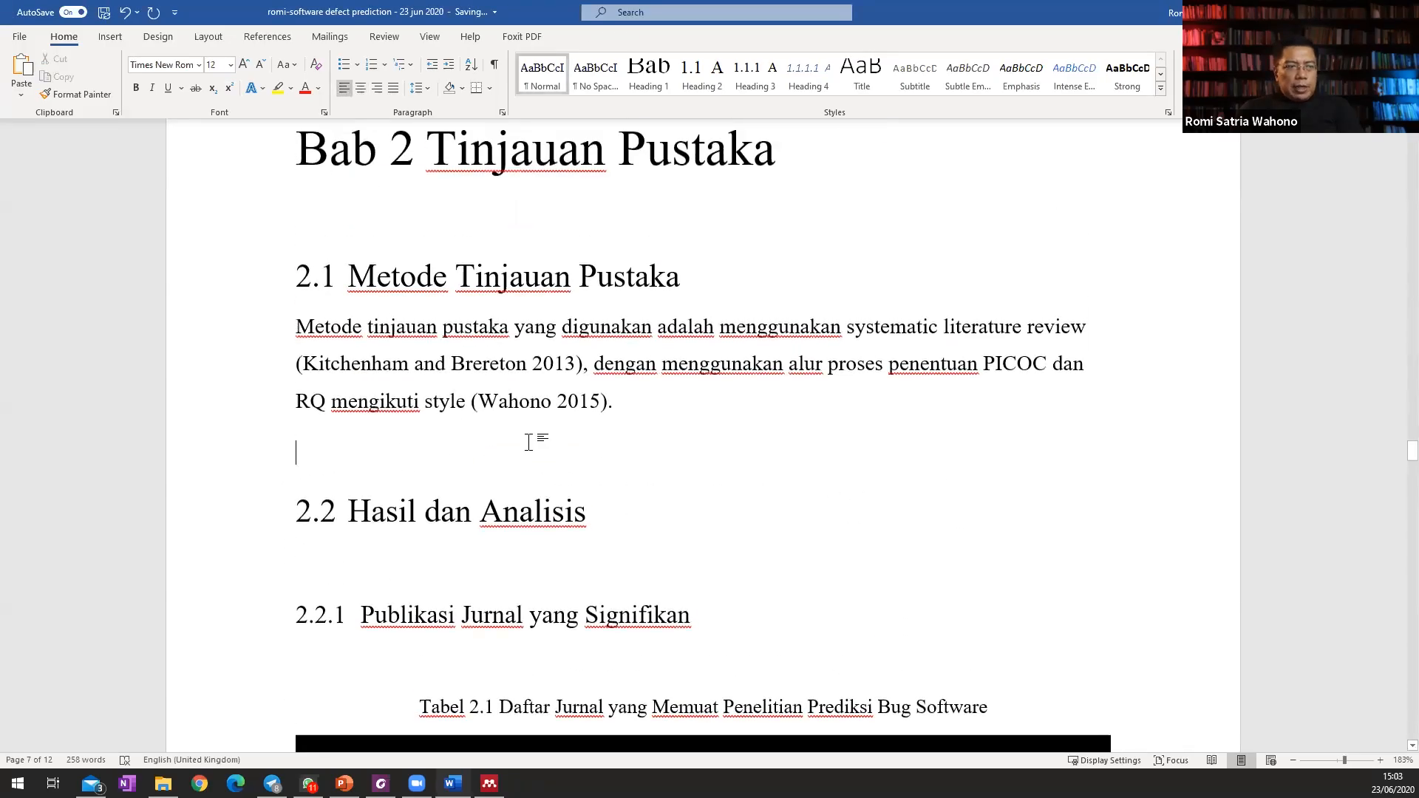
{"action": "key", "text": "Return"}
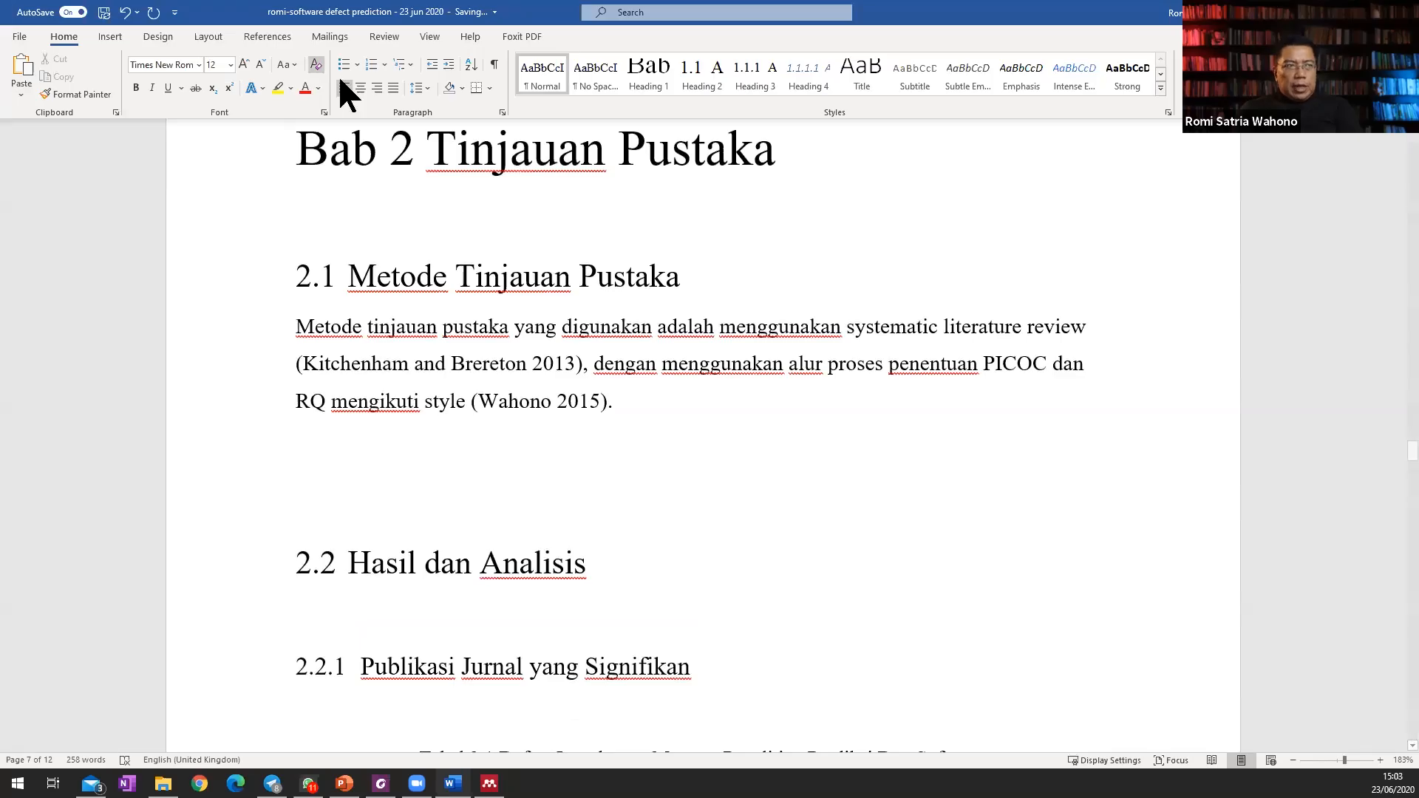
{"action": "left_click", "coordinate": [108, 37]}
{"action": "left_click", "coordinate": [159, 74]}
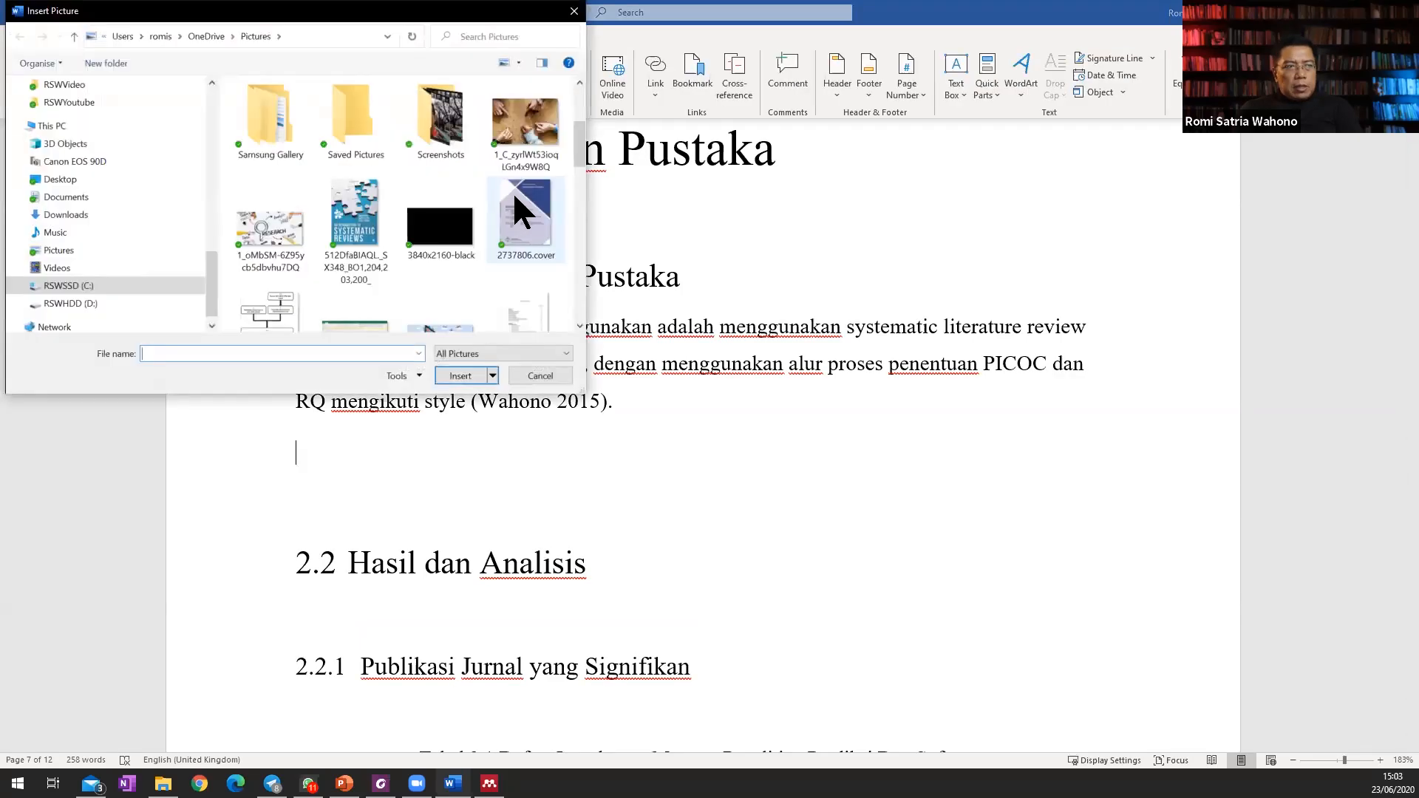
{"action": "double_click", "coordinate": [526, 137]}
Add the text "Algoritma ABC" below the hands picture and insert an automatic Gambar caption number in front of it.
{"action": "scroll", "coordinate": [872, 507], "scroll_direction": "down", "scroll_amount": 1}
{"action": "type", "text": "Algoritma ABC"}
{"action": "scroll", "coordinate": [751, 367], "scroll_direction": "down", "scroll_amount": 2}
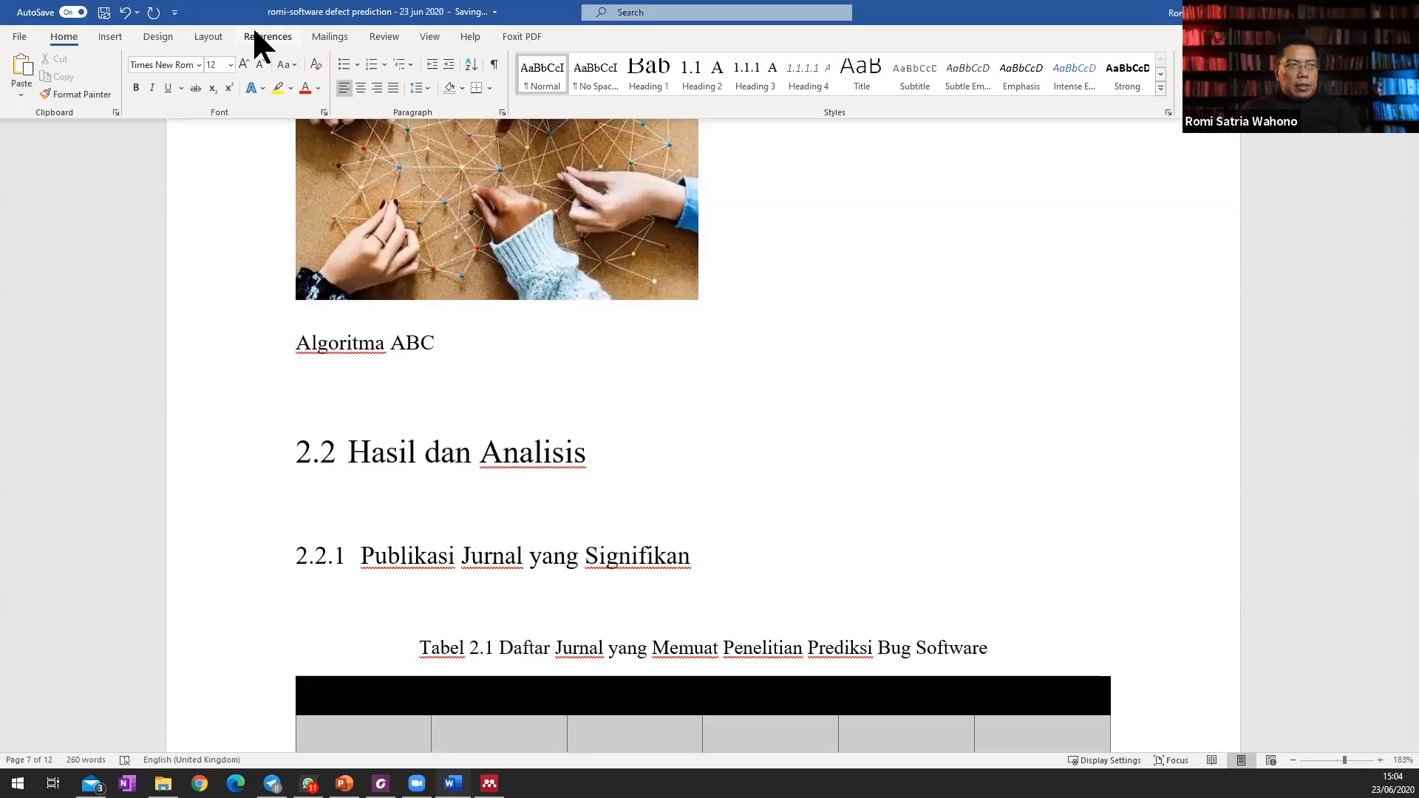
{"action": "left_click", "coordinate": [268, 36]}
{"action": "left_click", "coordinate": [750, 77]}
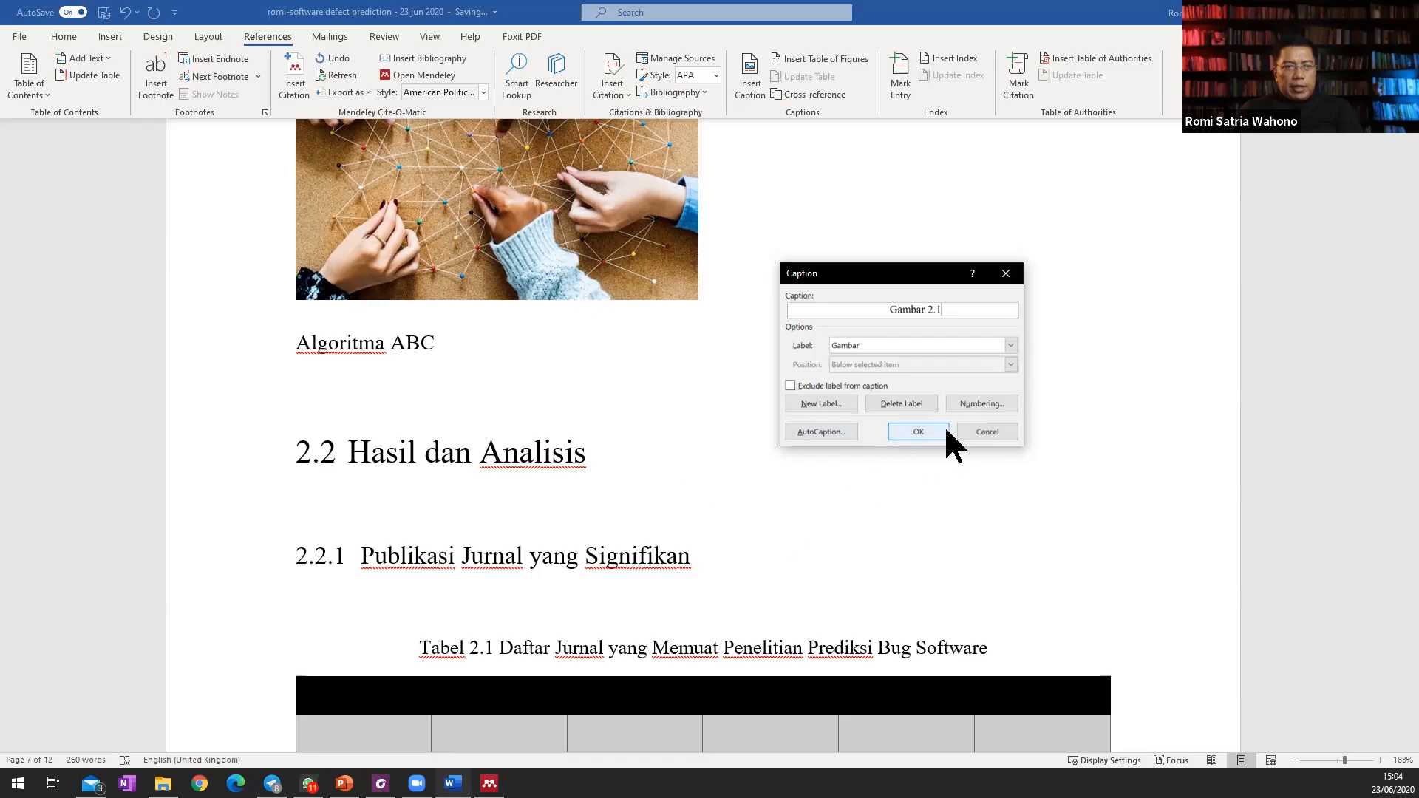
{"action": "left_click", "coordinate": [916, 432]}
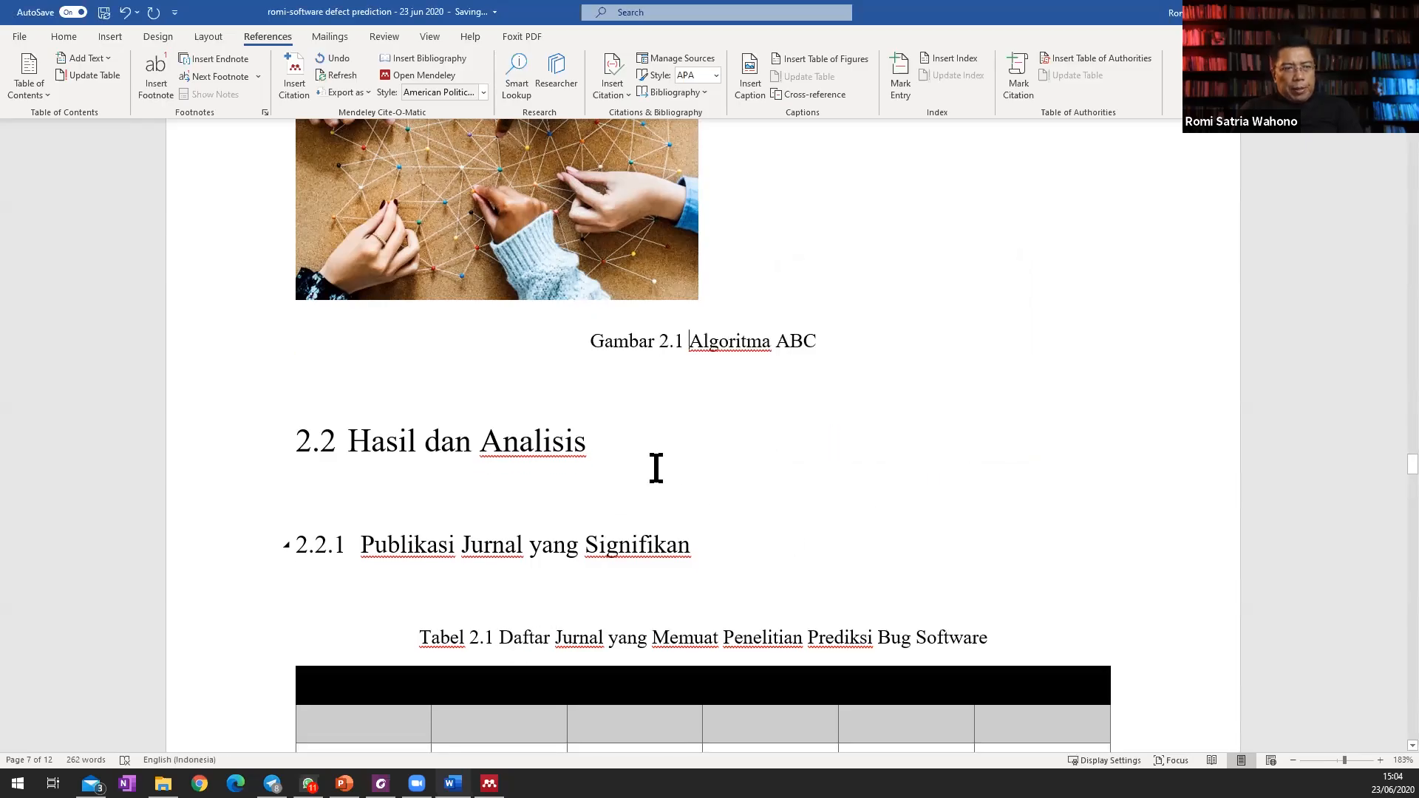
Centre the hands picture and add empty lines between it and the section 2.1 paragraph.
{"action": "left_click", "coordinate": [639, 244]}
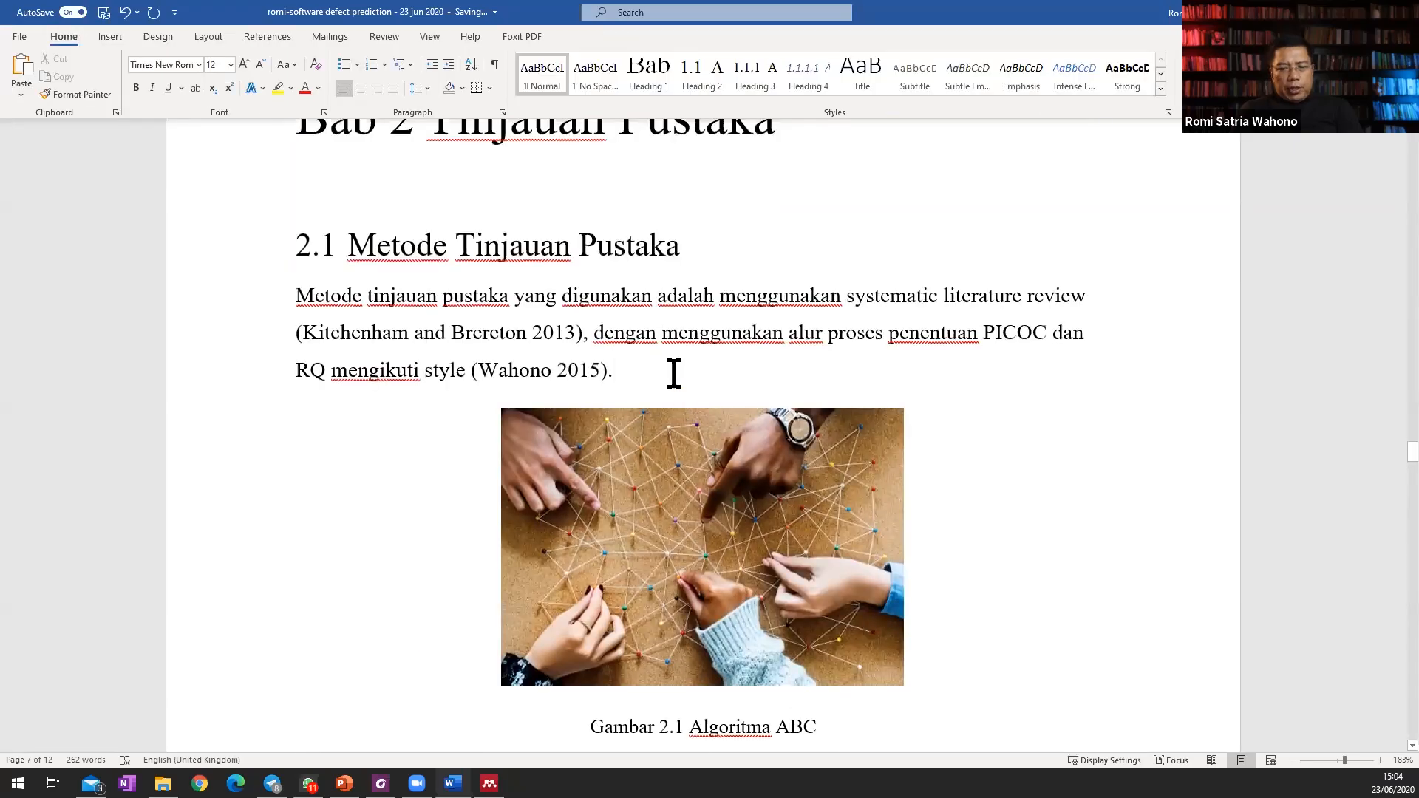
{"action": "key", "text": "Return"}
{"action": "key", "text": "Return"}
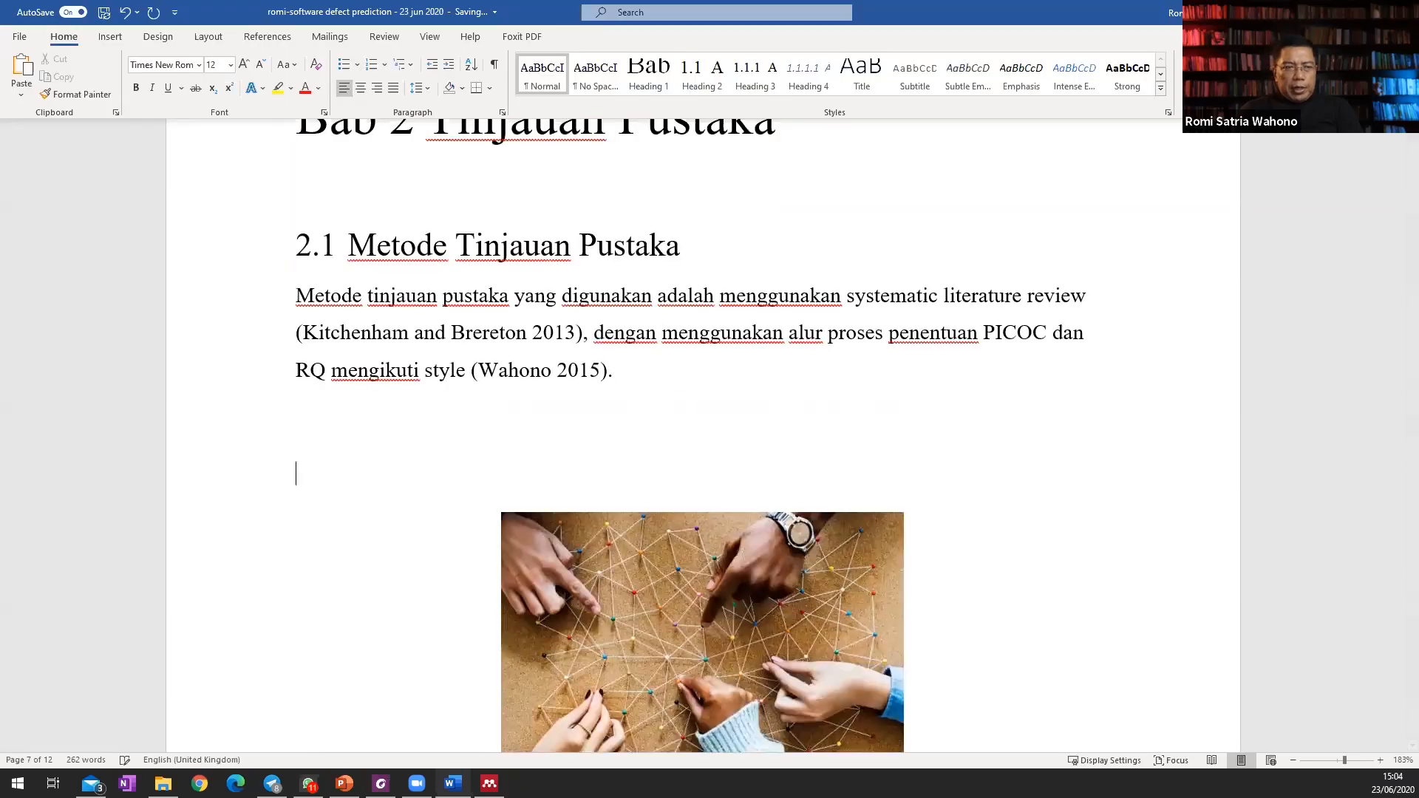
Insert the Digital-enablement picture on the empty line above the hands picture and shrink it proportionally to fit within the text width.
{"action": "left_click", "coordinate": [111, 36]}
{"action": "scroll", "coordinate": [436, 318], "scroll_direction": "up", "scroll_amount": 5}
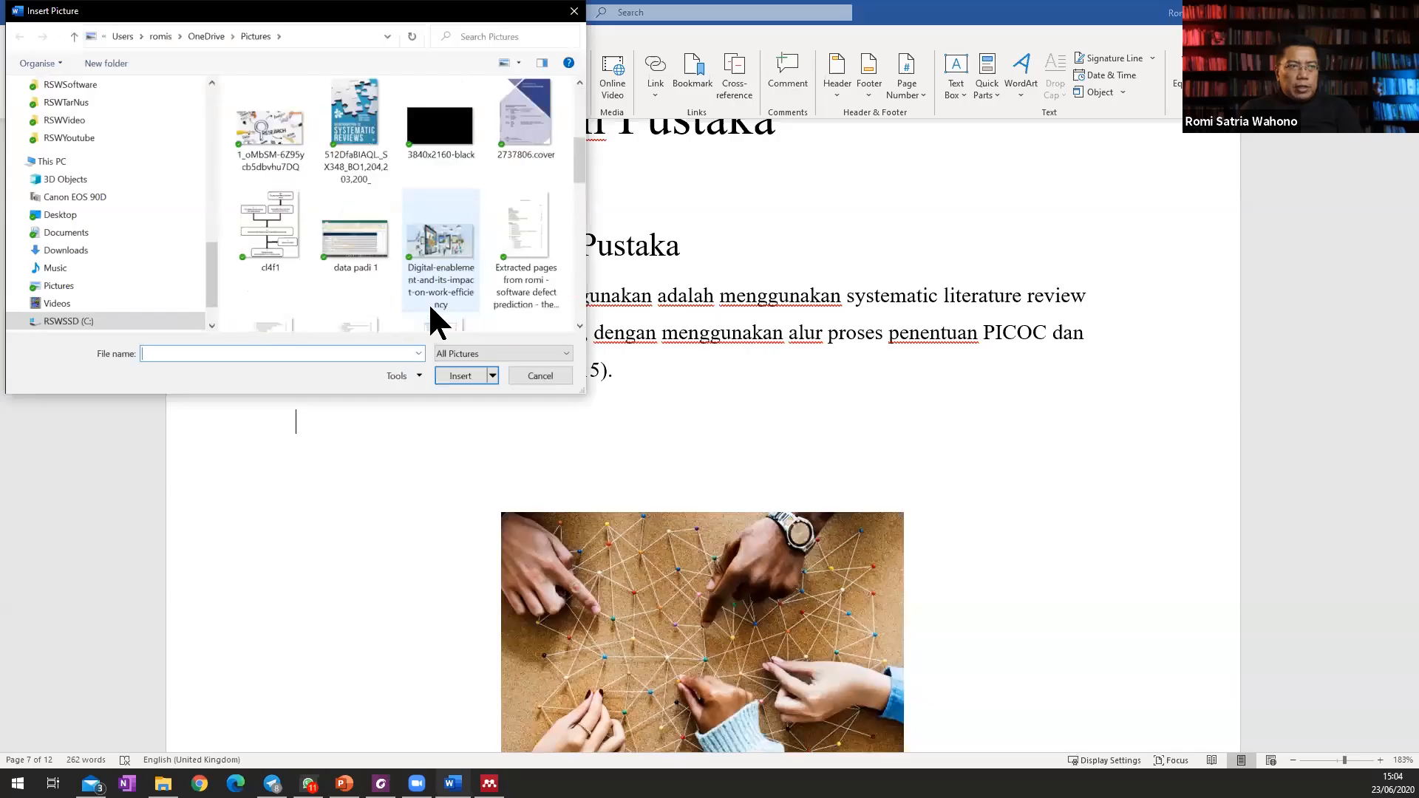
{"action": "left_click", "coordinate": [442, 262]}
{"action": "left_click", "coordinate": [460, 375]}
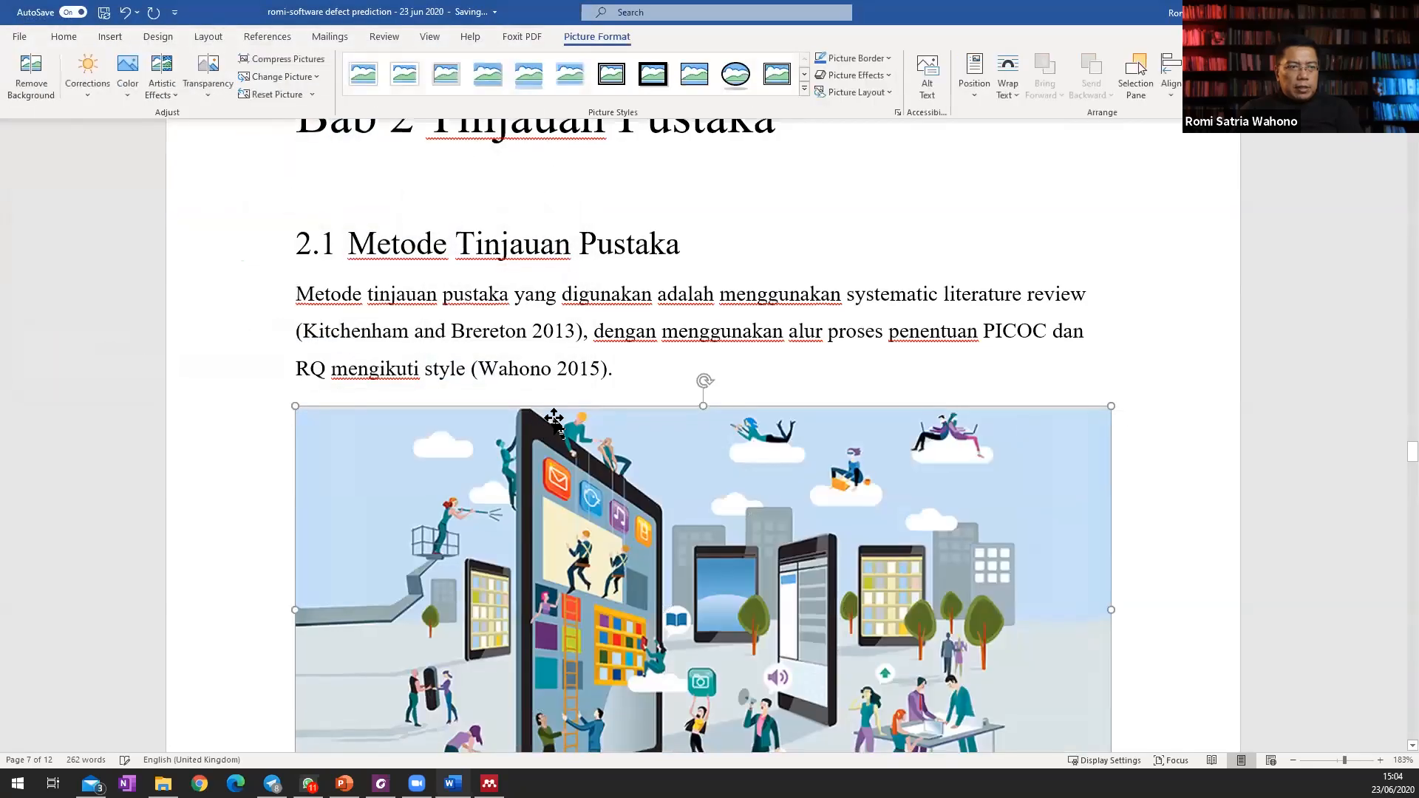
{"action": "left_click_drag", "start_coordinate": [1111, 565], "coordinate": [957, 482]}
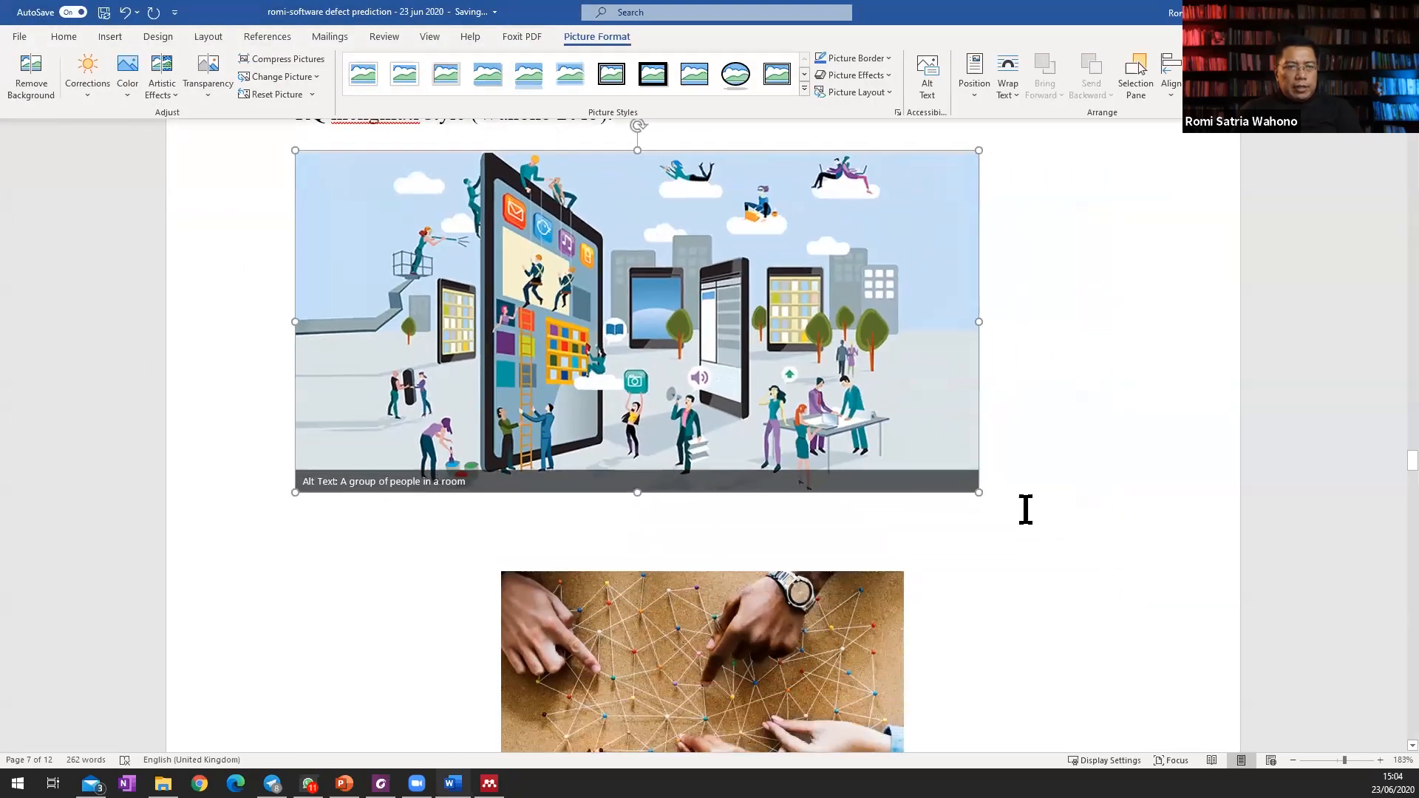
Centre the Digital-enablement picture and caption it "Revolusi Industri 4.0" with an automatic Gambar number in front.
{"action": "left_click", "coordinate": [1008, 482]}
{"action": "key", "text": "Return"}
{"action": "type", "text": "Revo"}
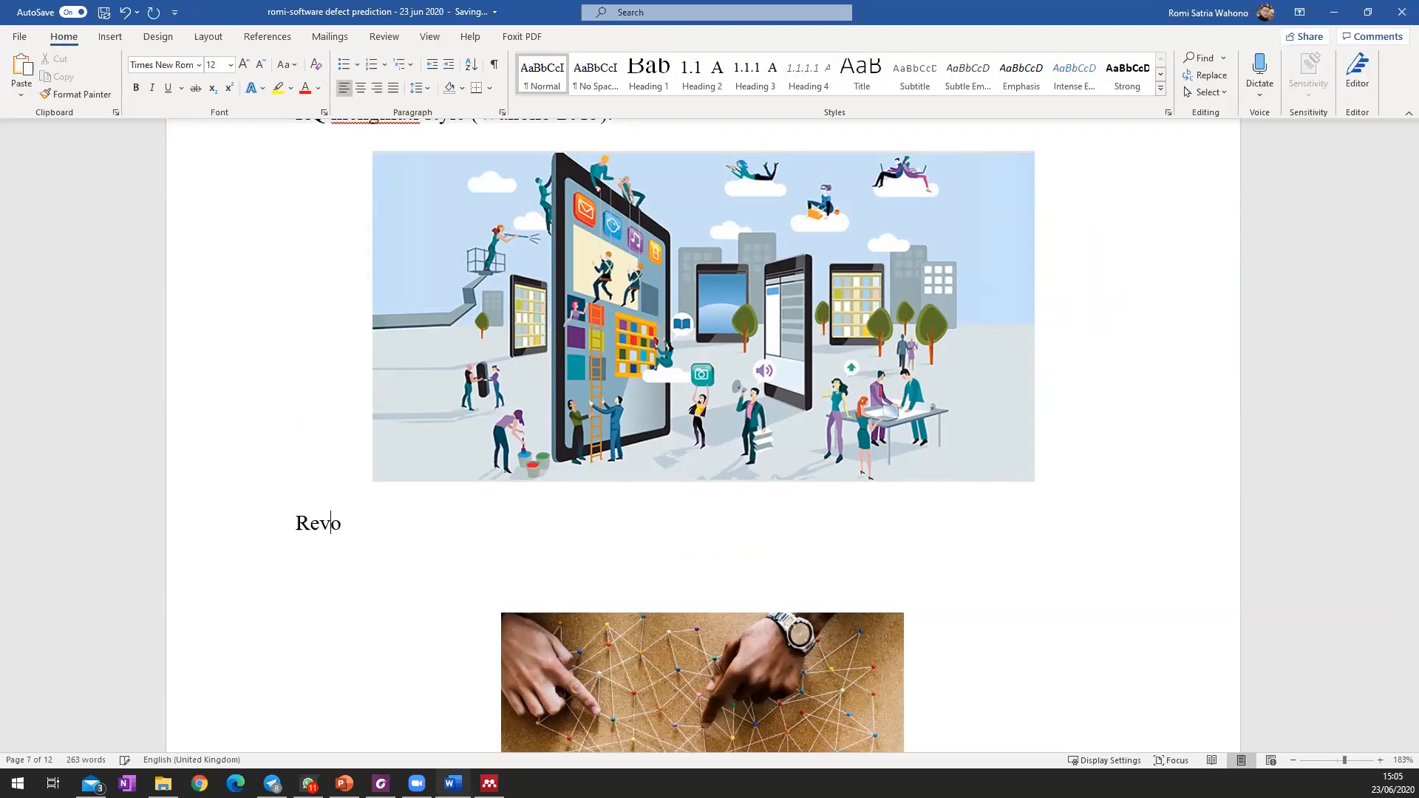
{"action": "type", "text": "lusi Industri 4.0"}
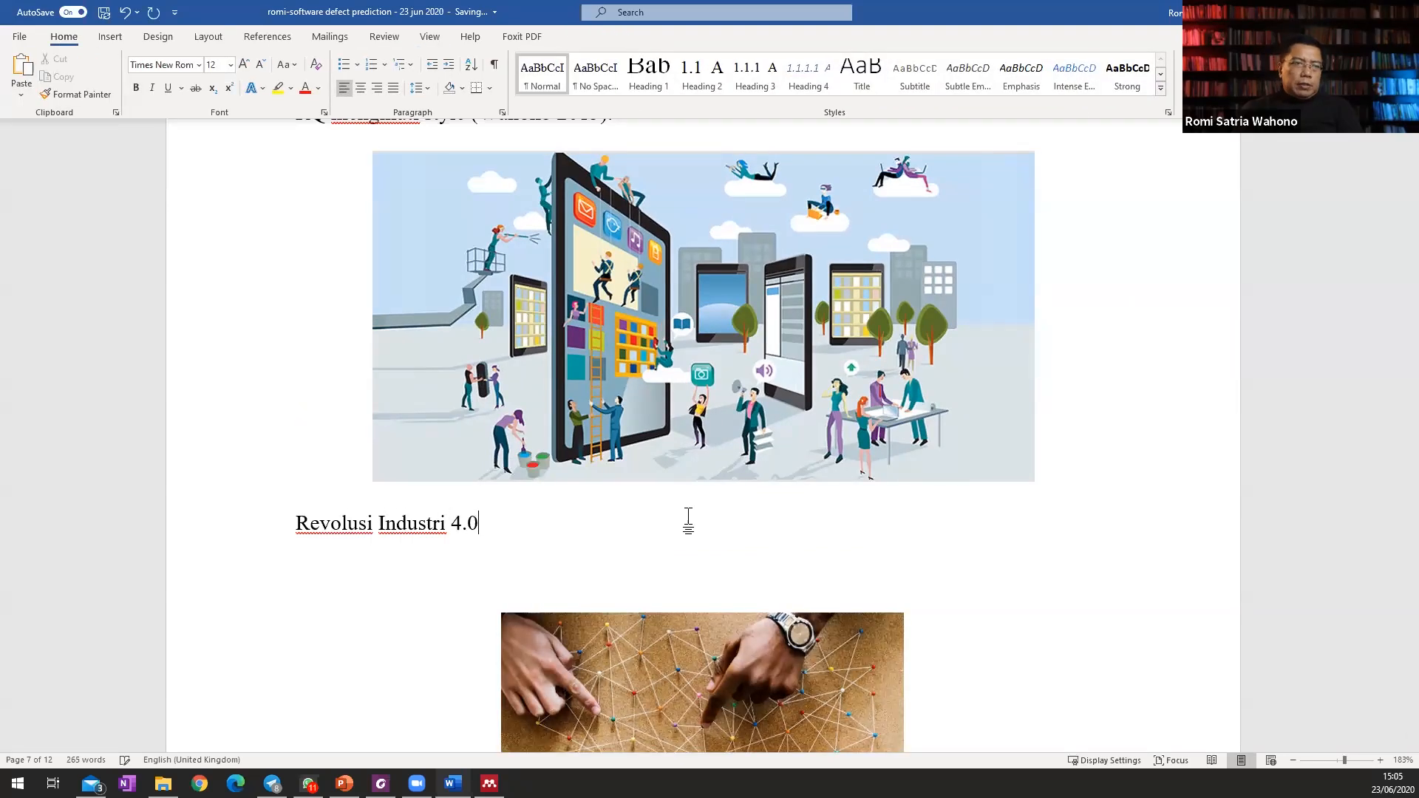
{"action": "left_click", "coordinate": [290, 531]}
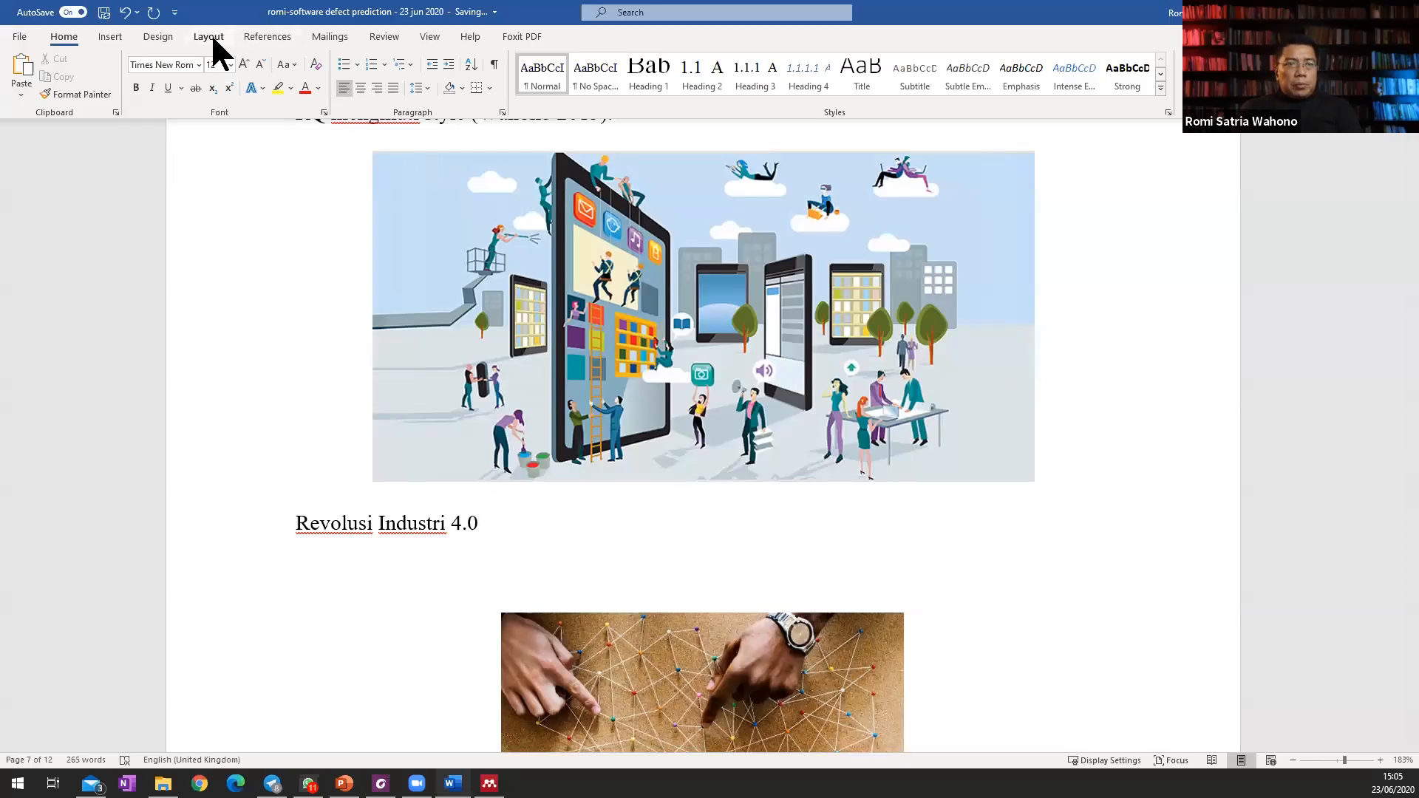
{"action": "left_click", "coordinate": [275, 39]}
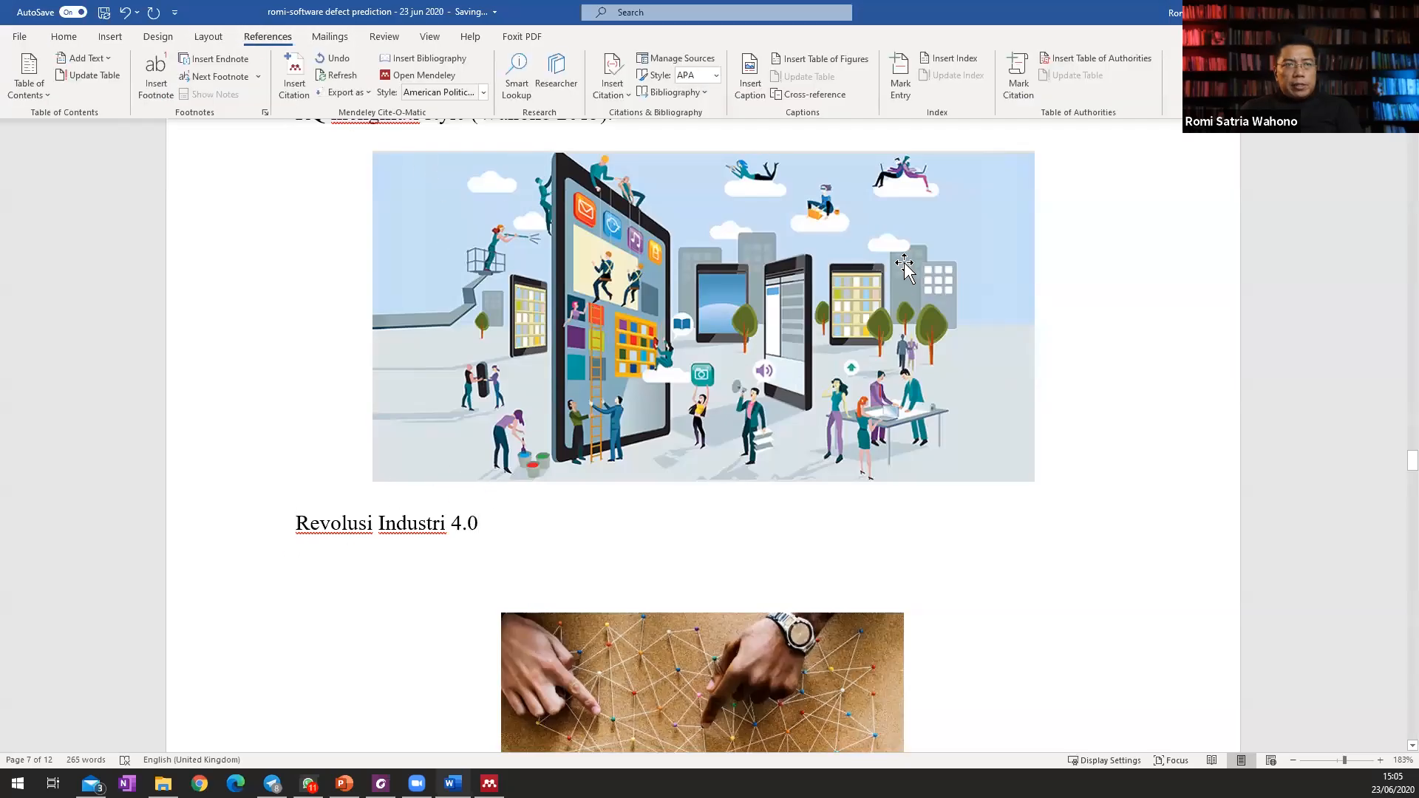
{"action": "left_click", "coordinate": [749, 78]}
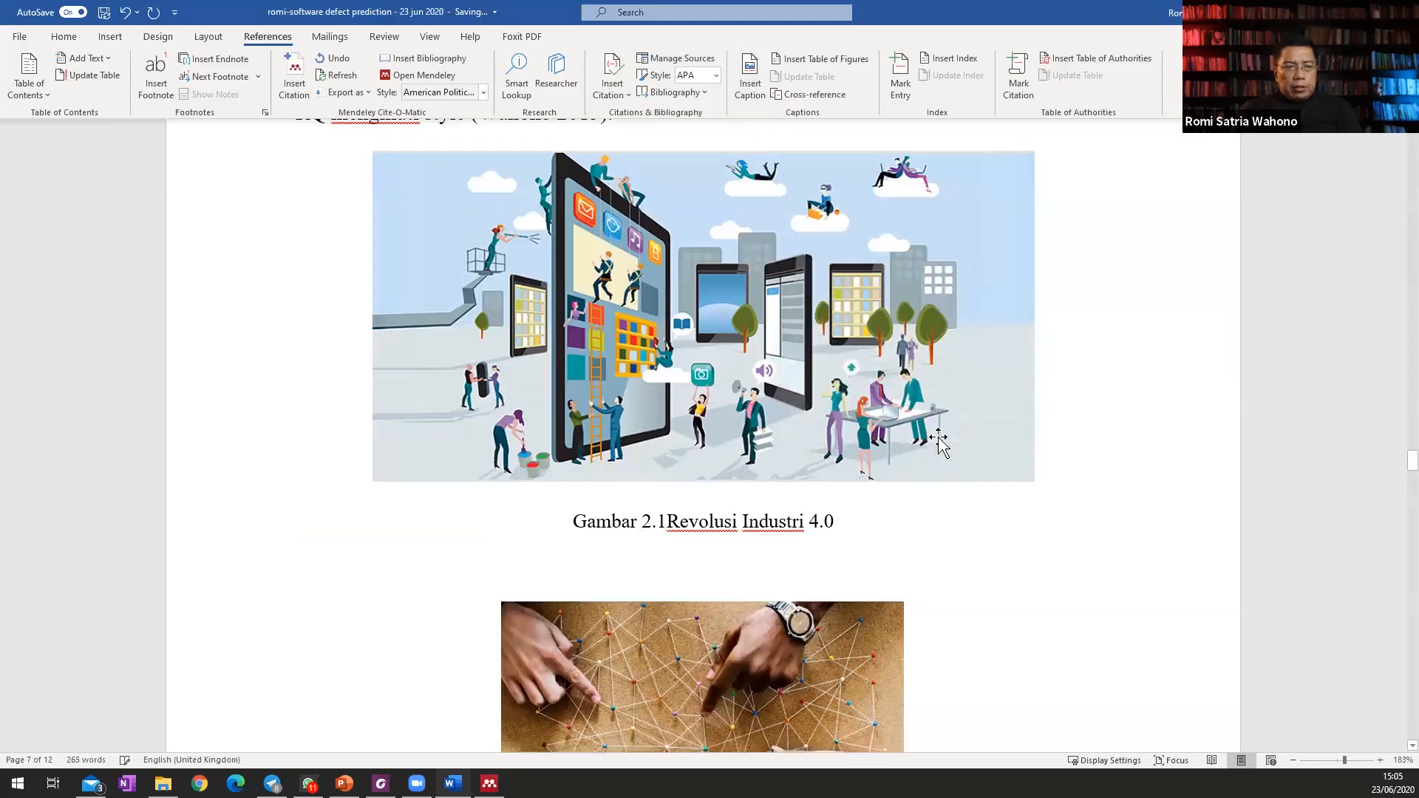
{"action": "scroll", "coordinate": [938, 438], "scroll_direction": "down", "scroll_amount": 5}
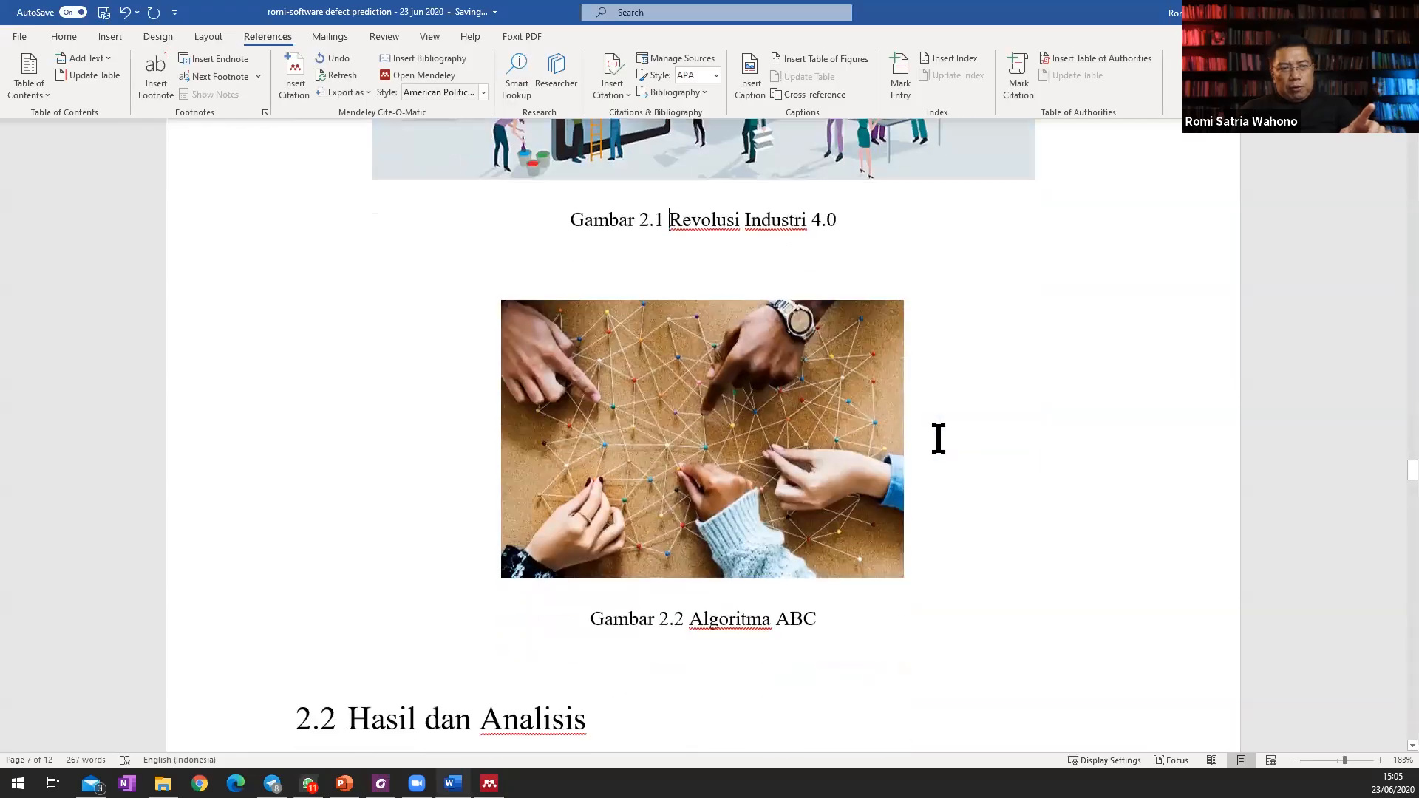
Insert a table of figures under the Daftar Gambar heading, using the Gambar caption label with label and number included.
{"action": "scroll", "coordinate": [850, 539], "scroll_direction": "up", "scroll_amount": 3}
{"action": "scroll", "coordinate": [1001, 626], "scroll_direction": "up", "scroll_amount": 20}
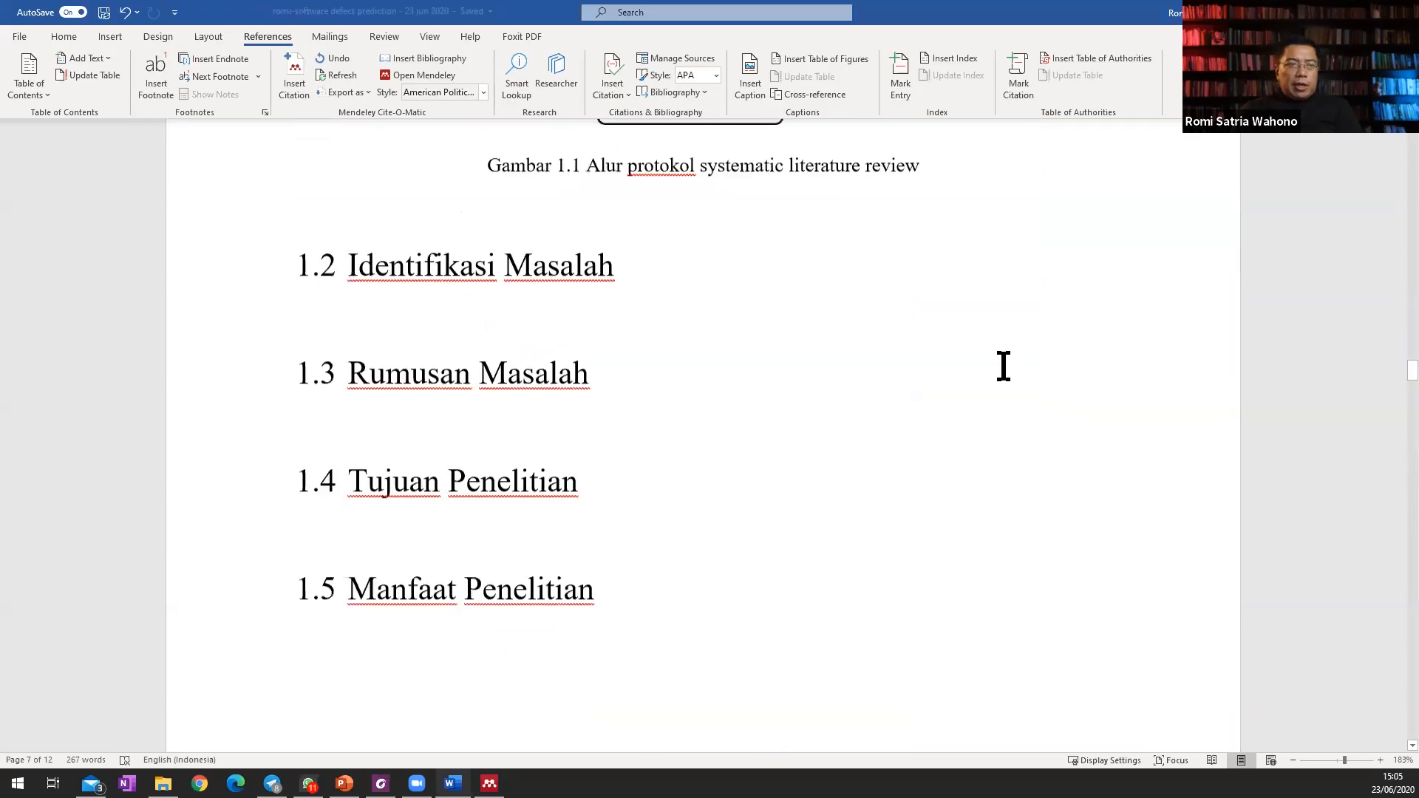
{"action": "scroll", "coordinate": [992, 347], "scroll_direction": "down", "scroll_amount": 7}
{"action": "left_click", "coordinate": [467, 446]}
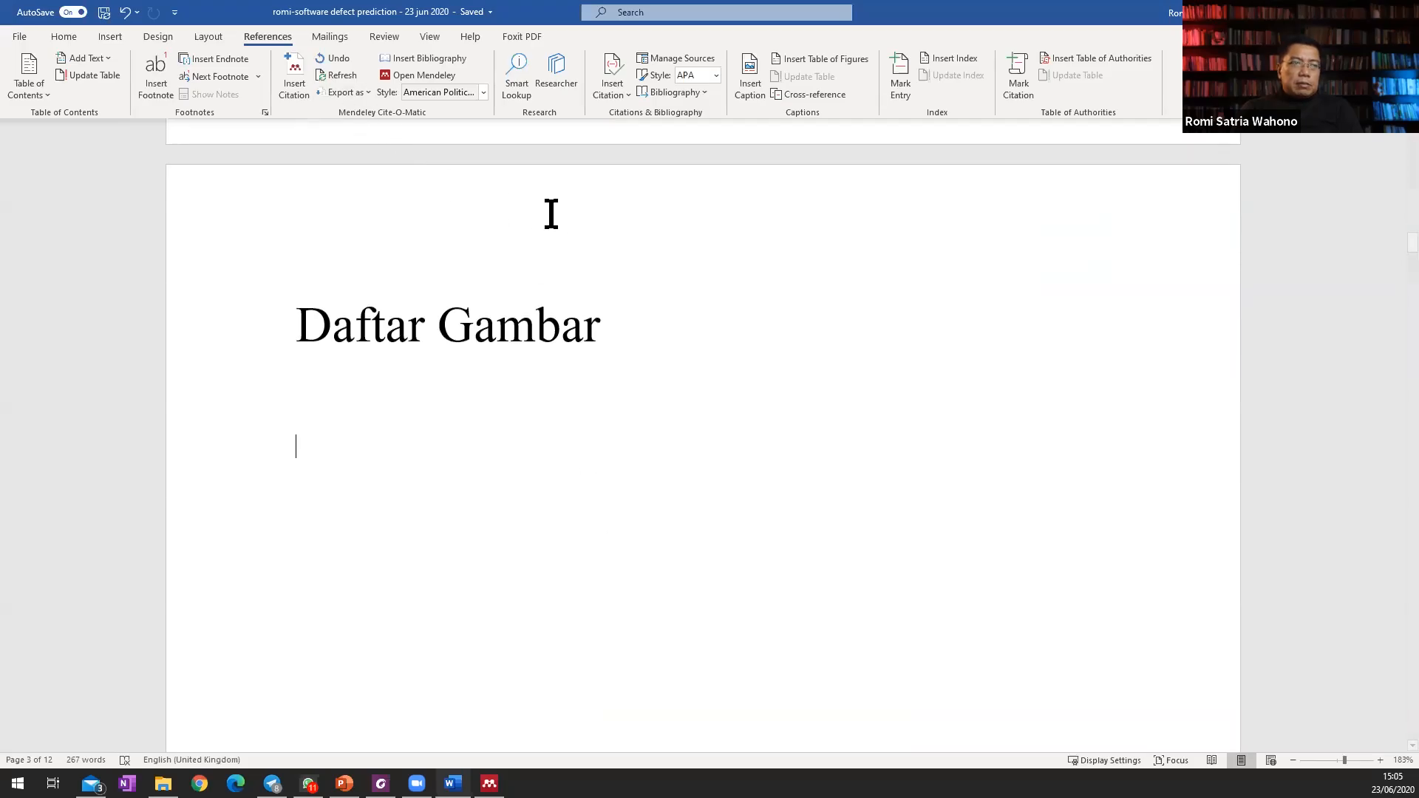
{"action": "left_click", "coordinate": [837, 59]}
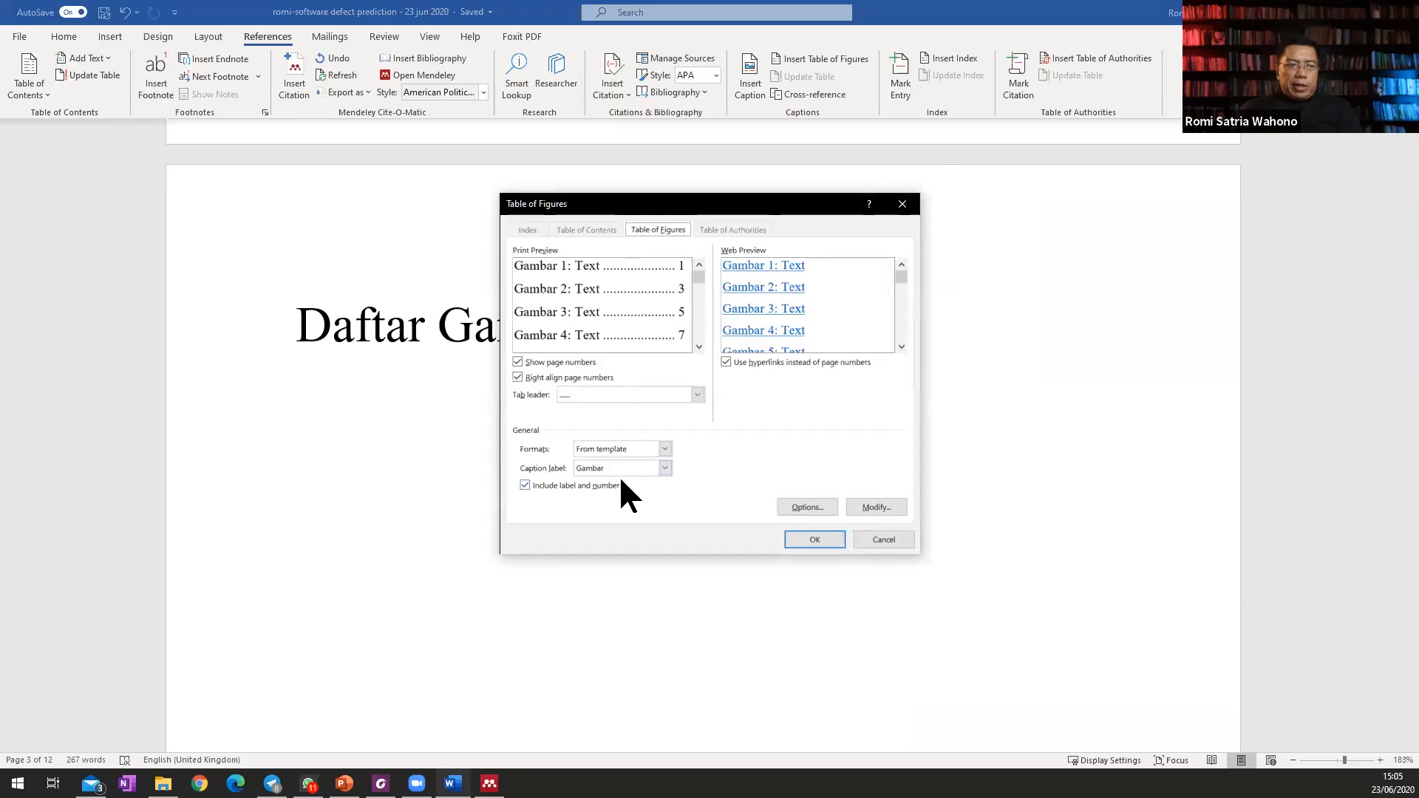
{"action": "left_click", "coordinate": [822, 540]}
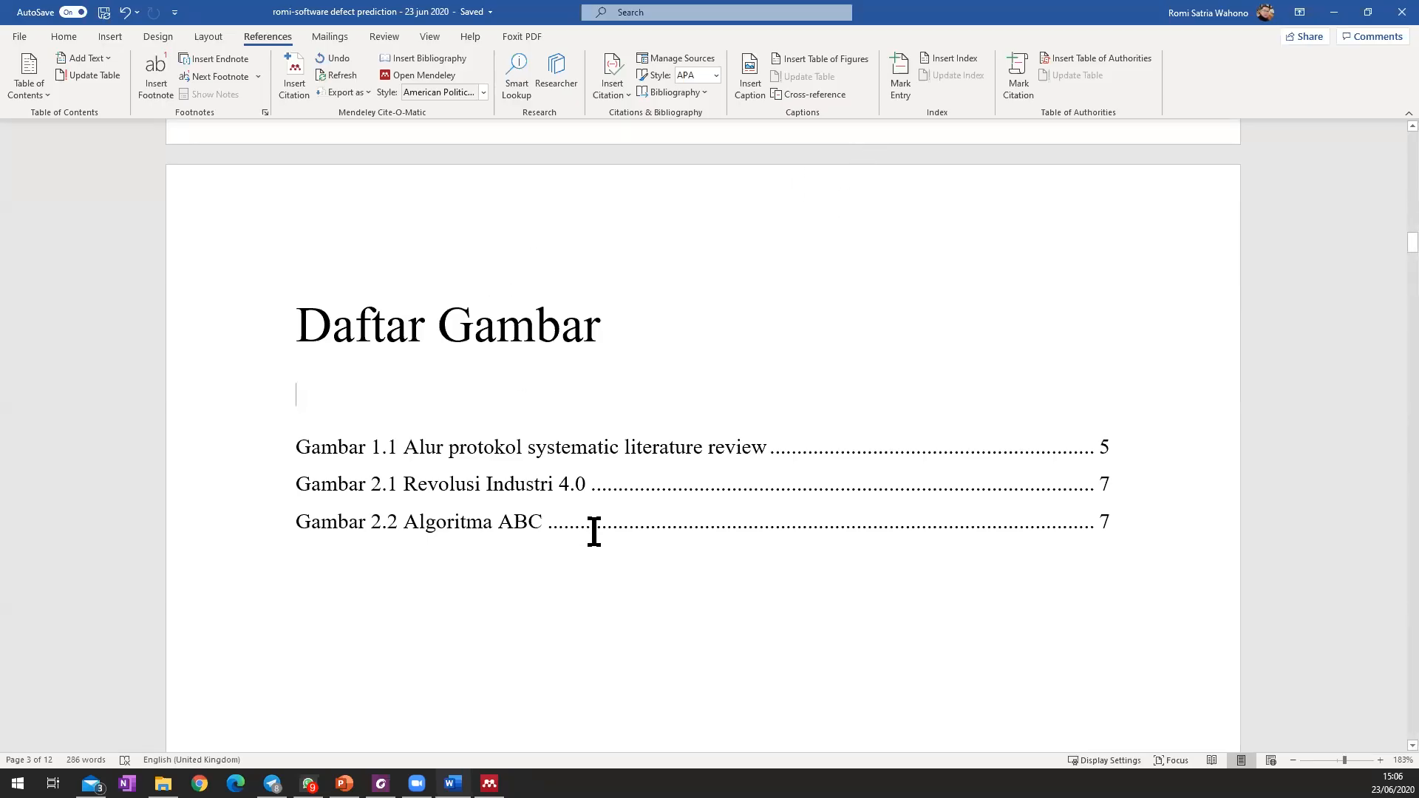
Try a line break before Pendahuluan in the Bab 1 heading, and undo it.
{"action": "scroll", "coordinate": [594, 531], "scroll_direction": "down", "scroll_amount": 15}
{"action": "scroll", "coordinate": [594, 530], "scroll_direction": "down", "scroll_amount": 10}
{"action": "left_click", "coordinate": [442, 465]}
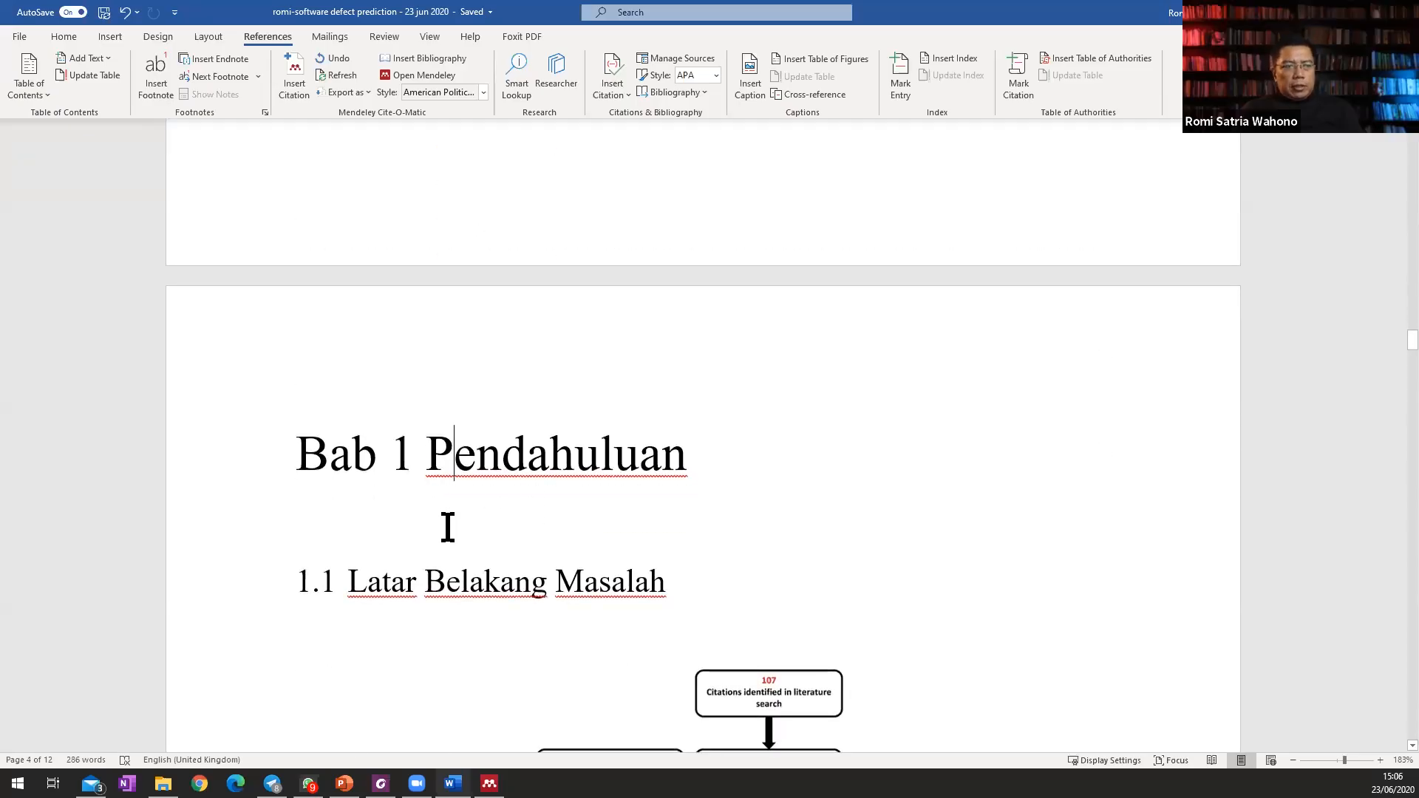
{"action": "key", "text": "Left"}
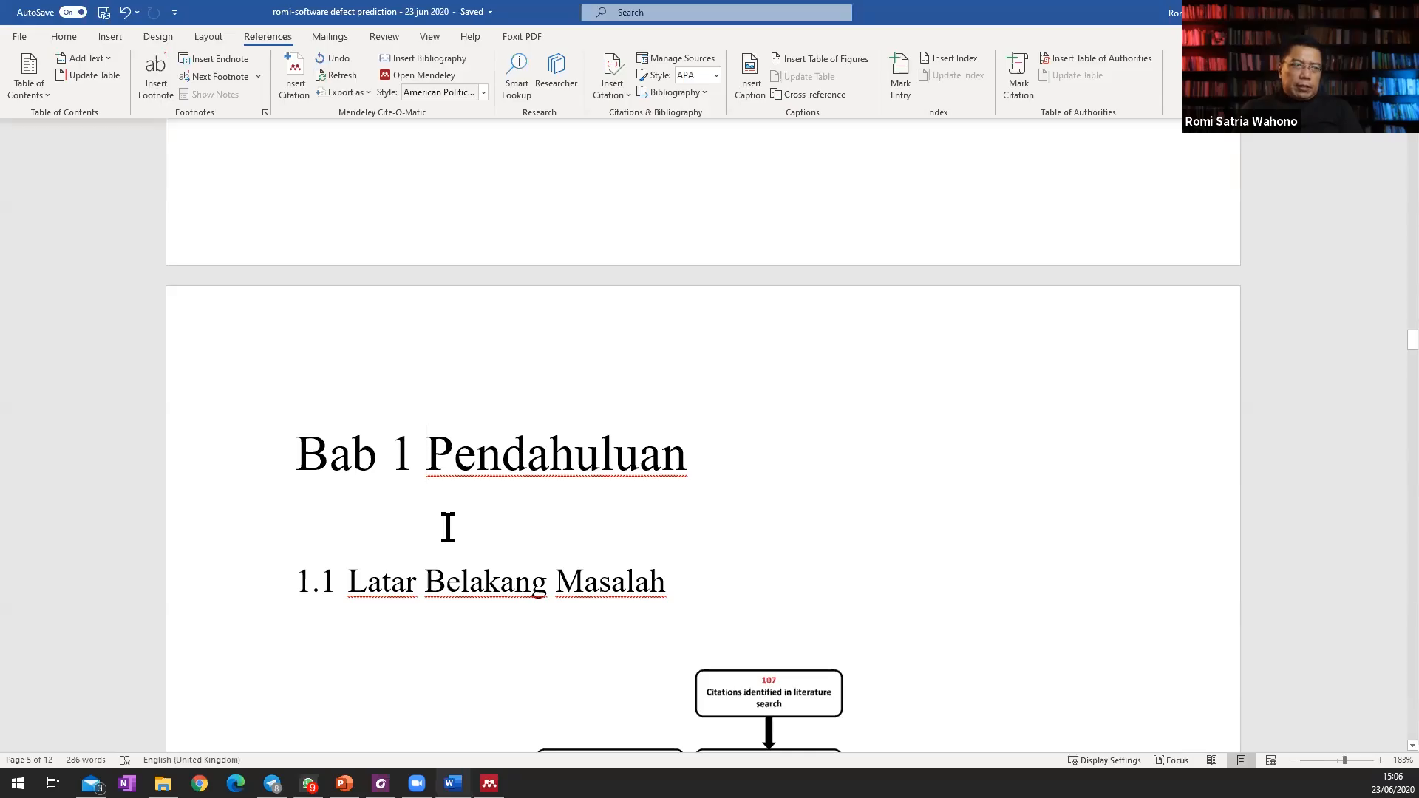
{"action": "key", "text": "shift+Return"}
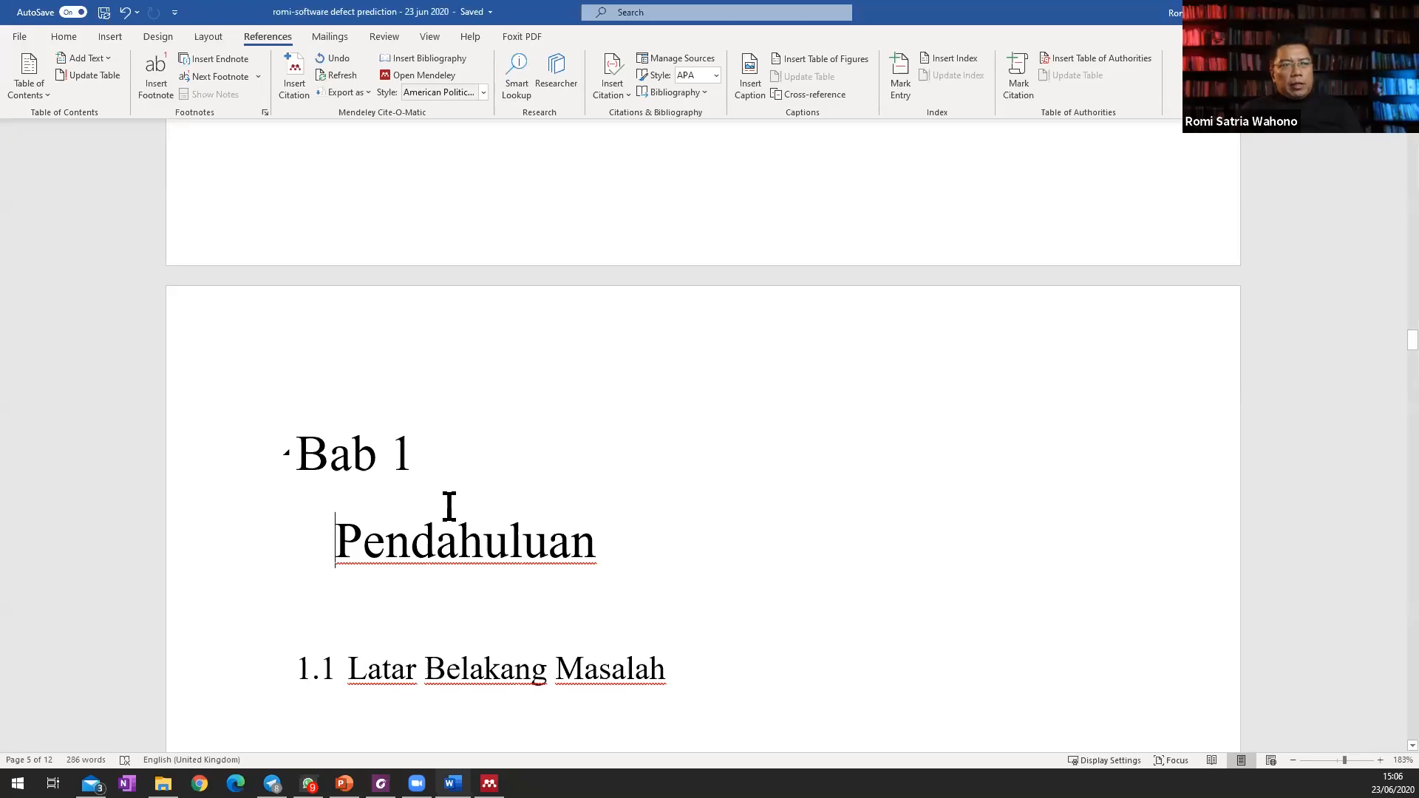
{"action": "key", "text": "ctrl+z"}
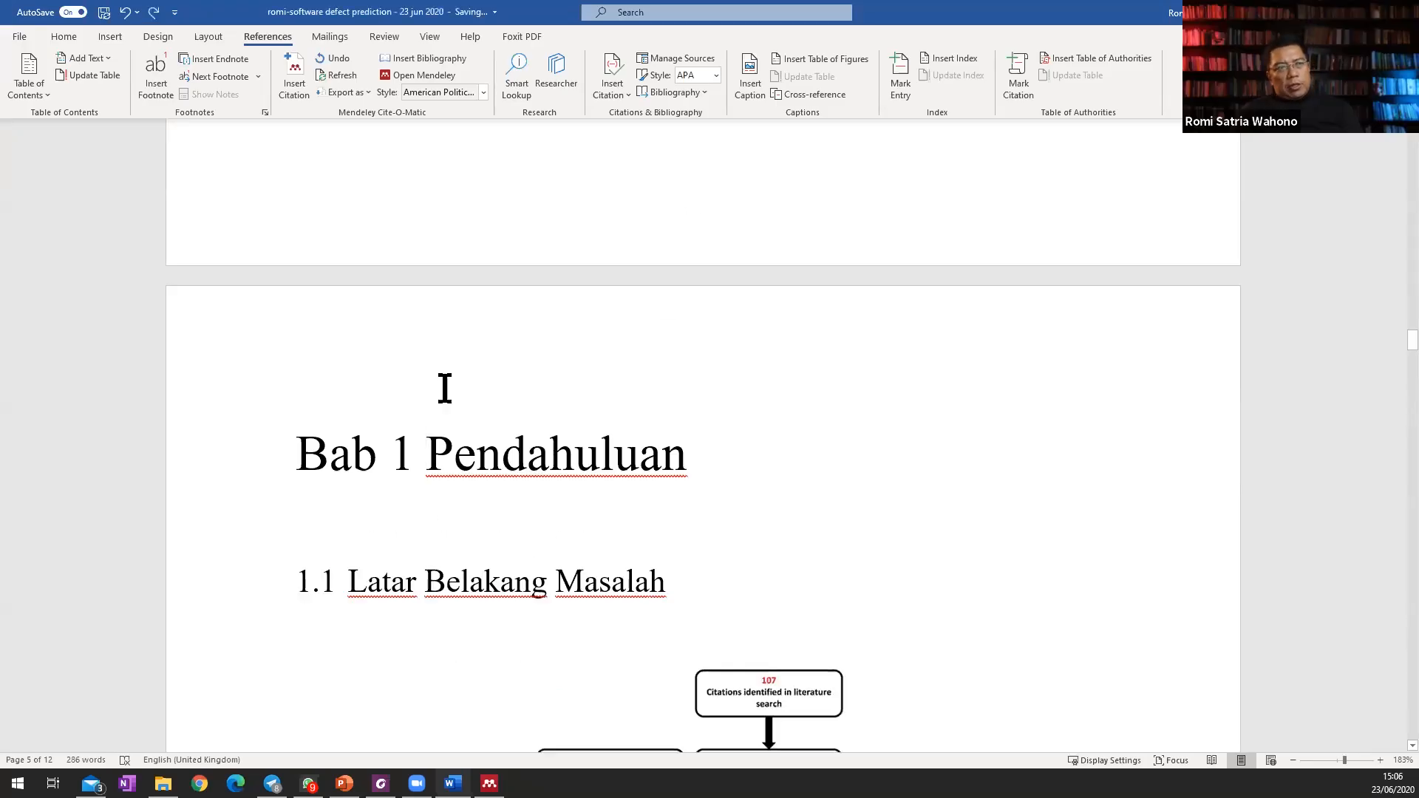
Modify the Heading 1 style to use centred alignment.
{"action": "left_click", "coordinate": [65, 36]}
{"action": "right_click", "coordinate": [645, 65]}
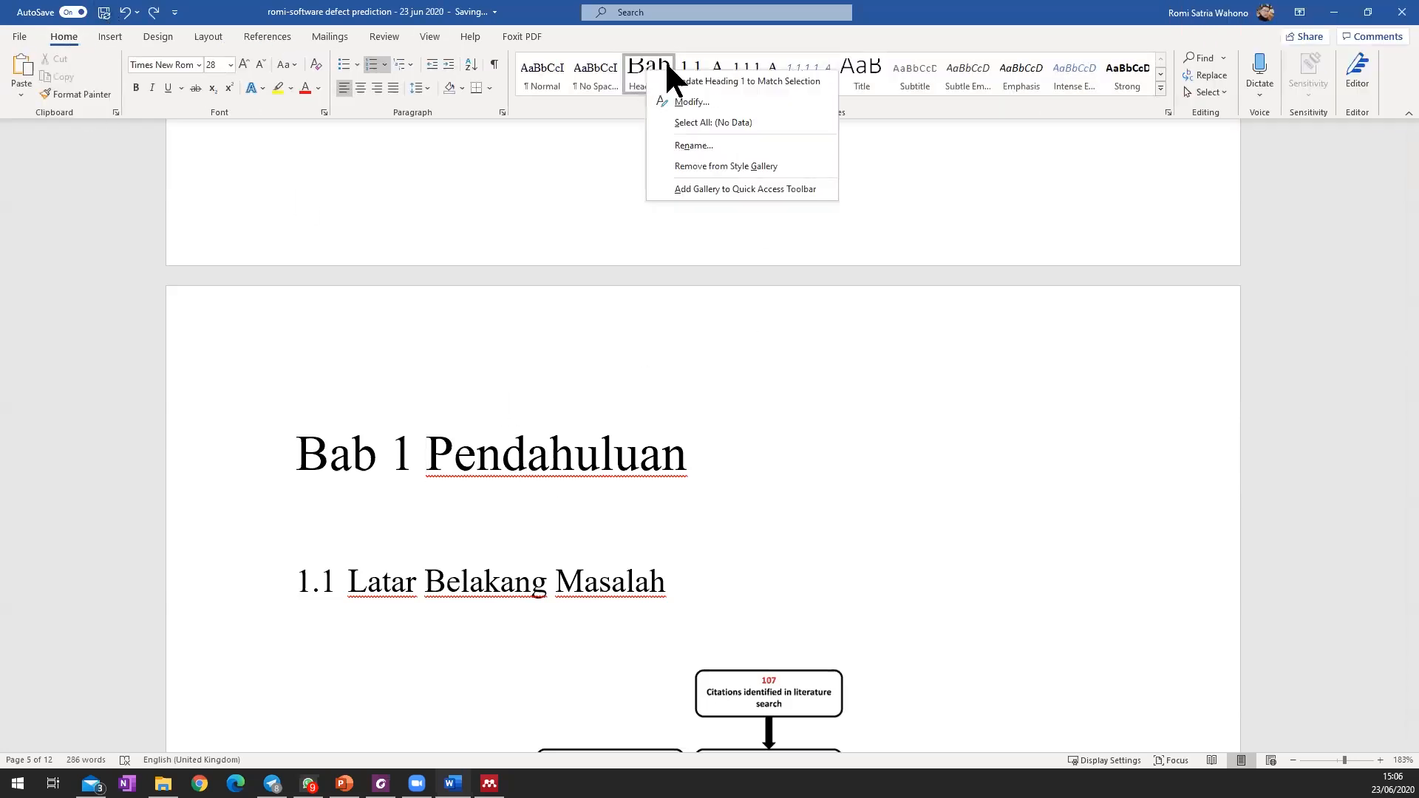
{"action": "left_click", "coordinate": [702, 98]}
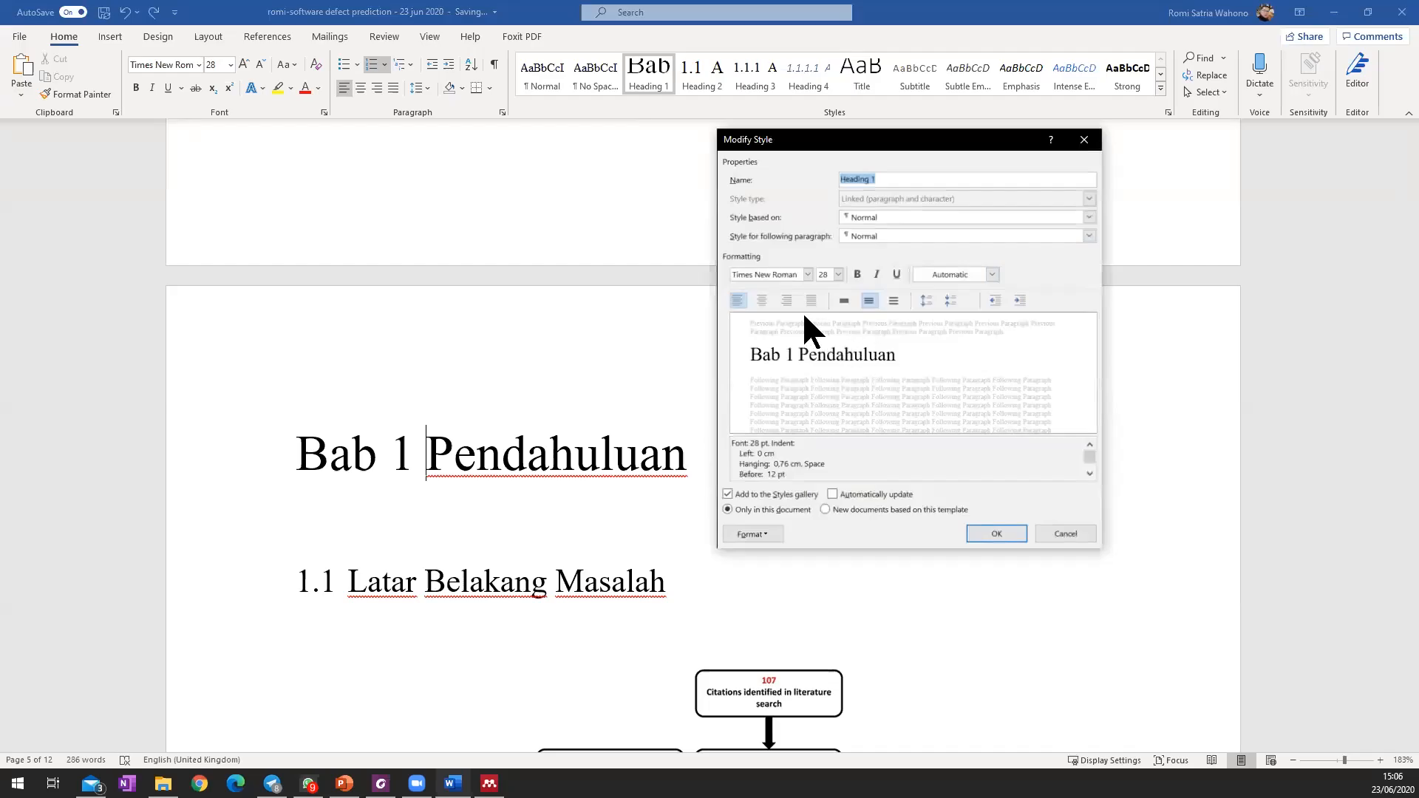
{"action": "left_click", "coordinate": [761, 300]}
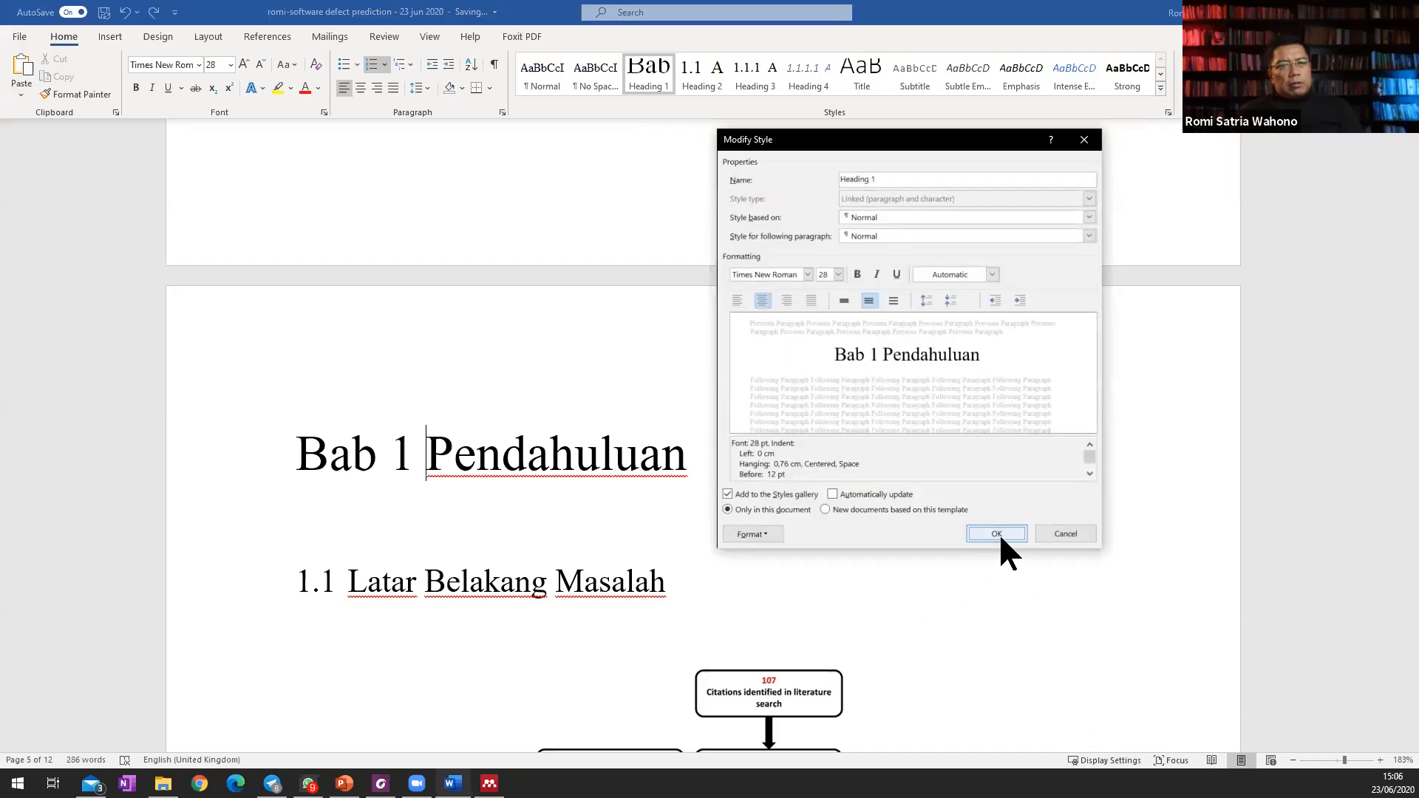
{"action": "left_click", "coordinate": [999, 532]}
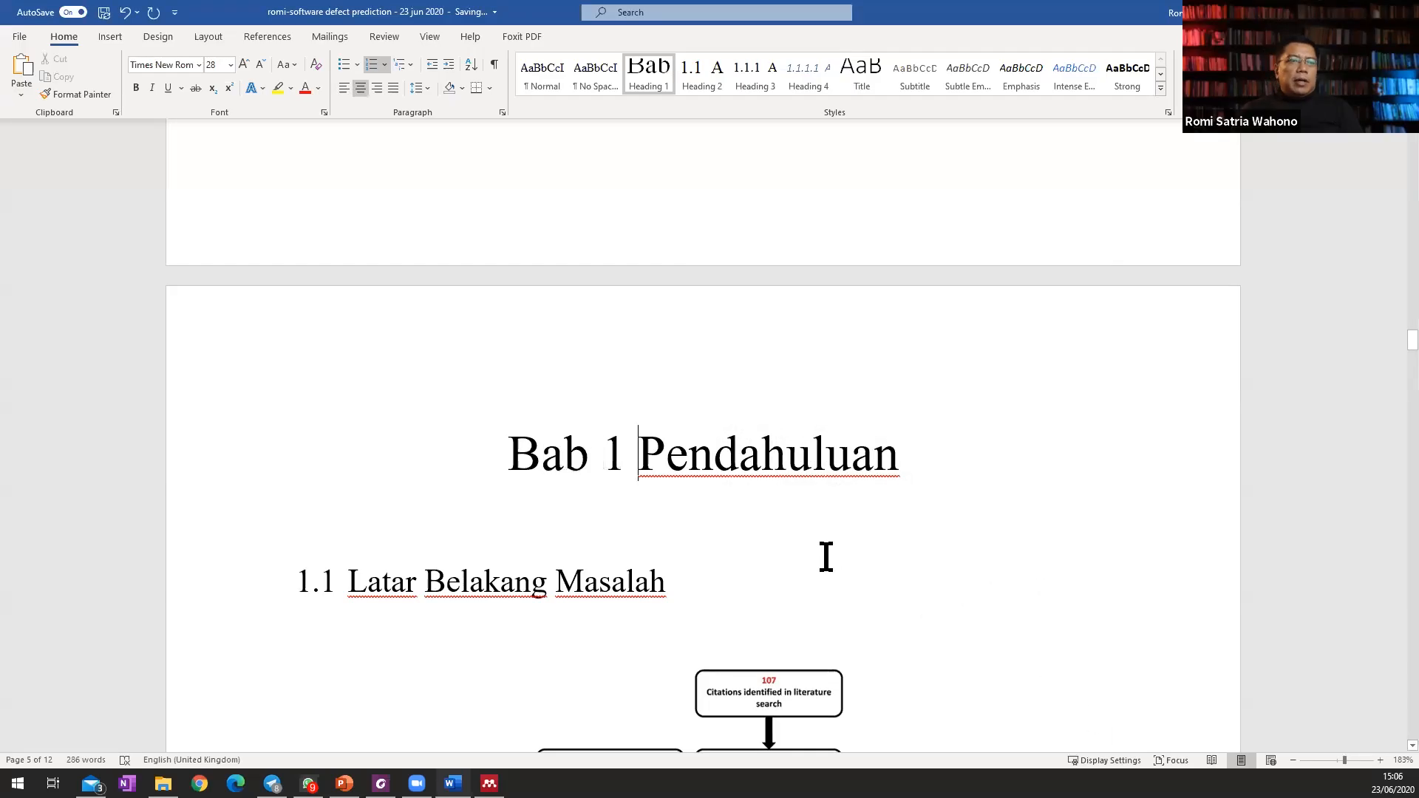
Put Pendahuluan on its own line beneath Bab 1 in the heading and compare it with the Bab 2 heading.
{"action": "key", "text": "shift+Return"}
{"action": "scroll", "coordinate": [727, 405], "scroll_direction": "down", "scroll_amount": 3}
{"action": "scroll", "coordinate": [727, 405], "scroll_direction": "up", "scroll_amount": 2}
{"action": "scroll", "coordinate": [728, 405], "scroll_direction": "down", "scroll_amount": 2}
{"action": "scroll", "coordinate": [727, 405], "scroll_direction": "up", "scroll_amount": 2}
{"action": "scroll", "coordinate": [728, 405], "scroll_direction": "down", "scroll_amount": 15}
{"action": "scroll", "coordinate": [728, 405], "scroll_direction": "down", "scroll_amount": 6}
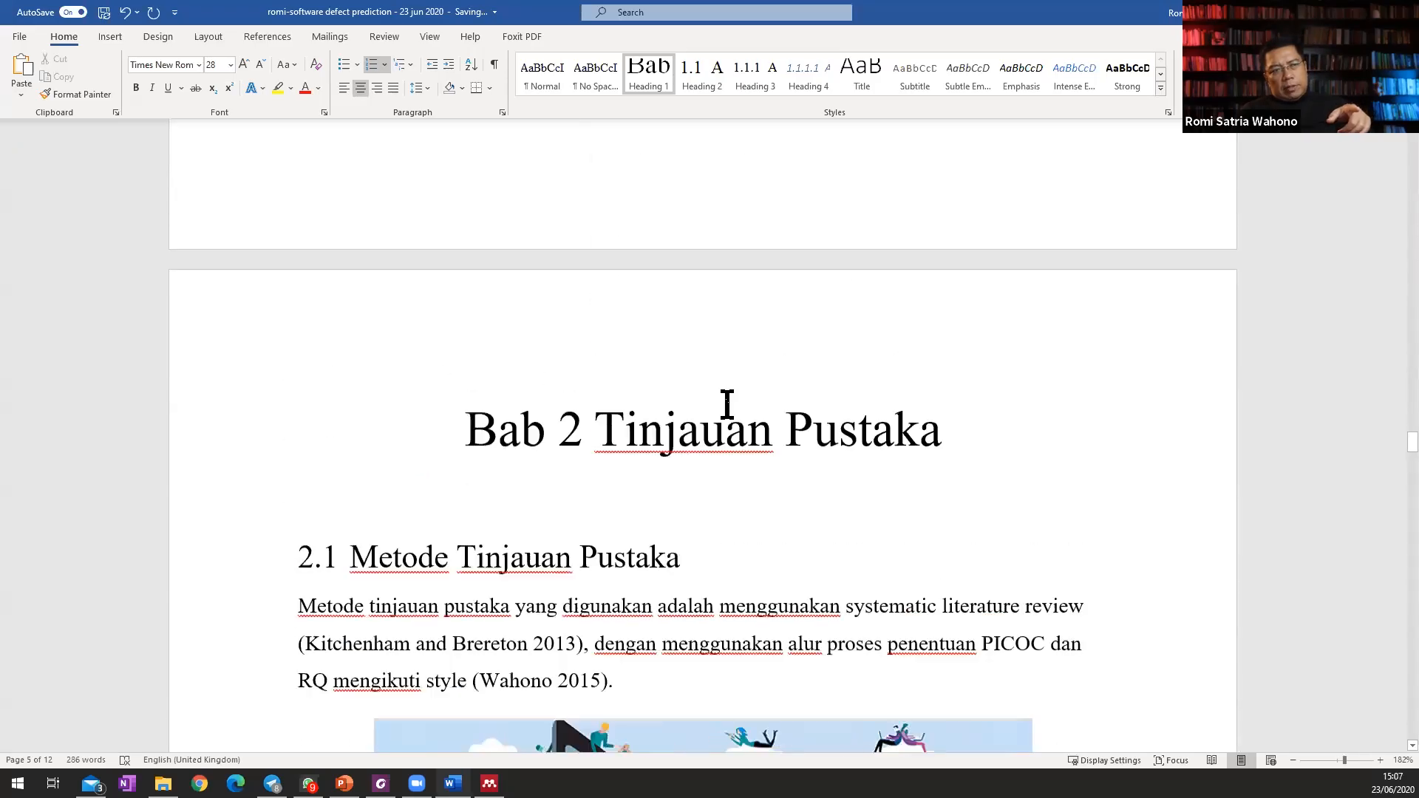
{"action": "scroll", "coordinate": [727, 405], "scroll_direction": "down", "scroll_amount": 2}
{"action": "scroll", "coordinate": [727, 405], "scroll_direction": "up", "scroll_amount": 10}
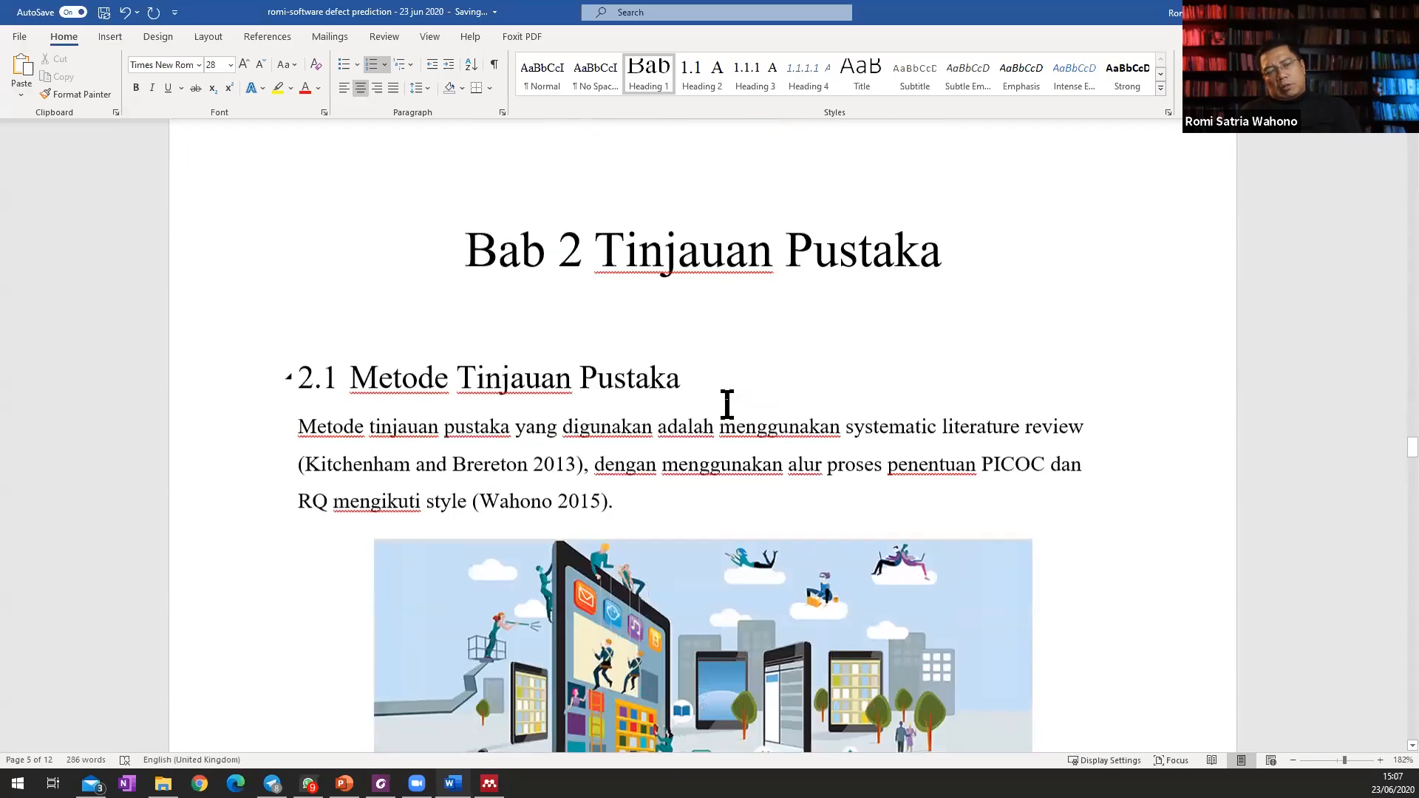
{"action": "scroll", "coordinate": [727, 405], "scroll_direction": "up", "scroll_amount": 12}
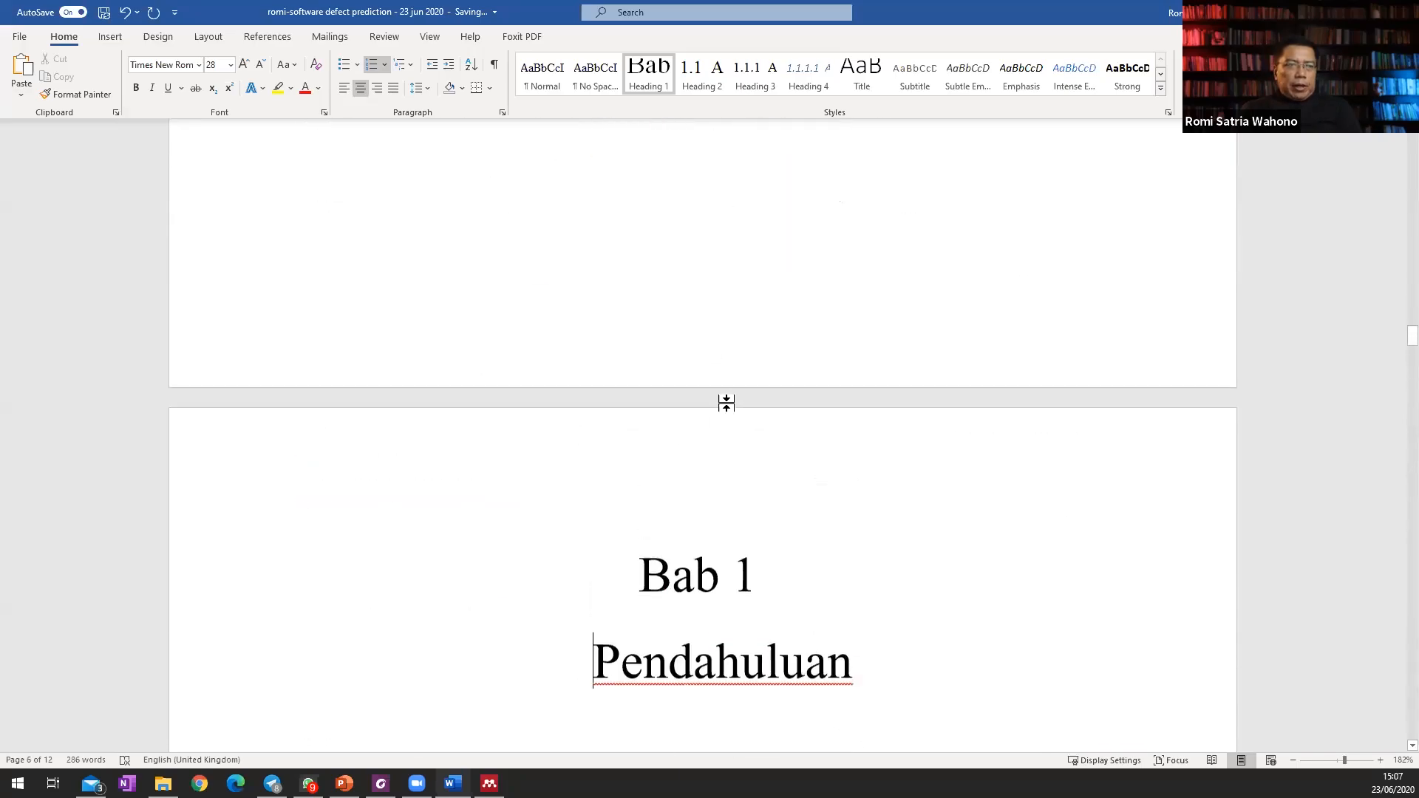
{"action": "left_click", "coordinate": [856, 596]}
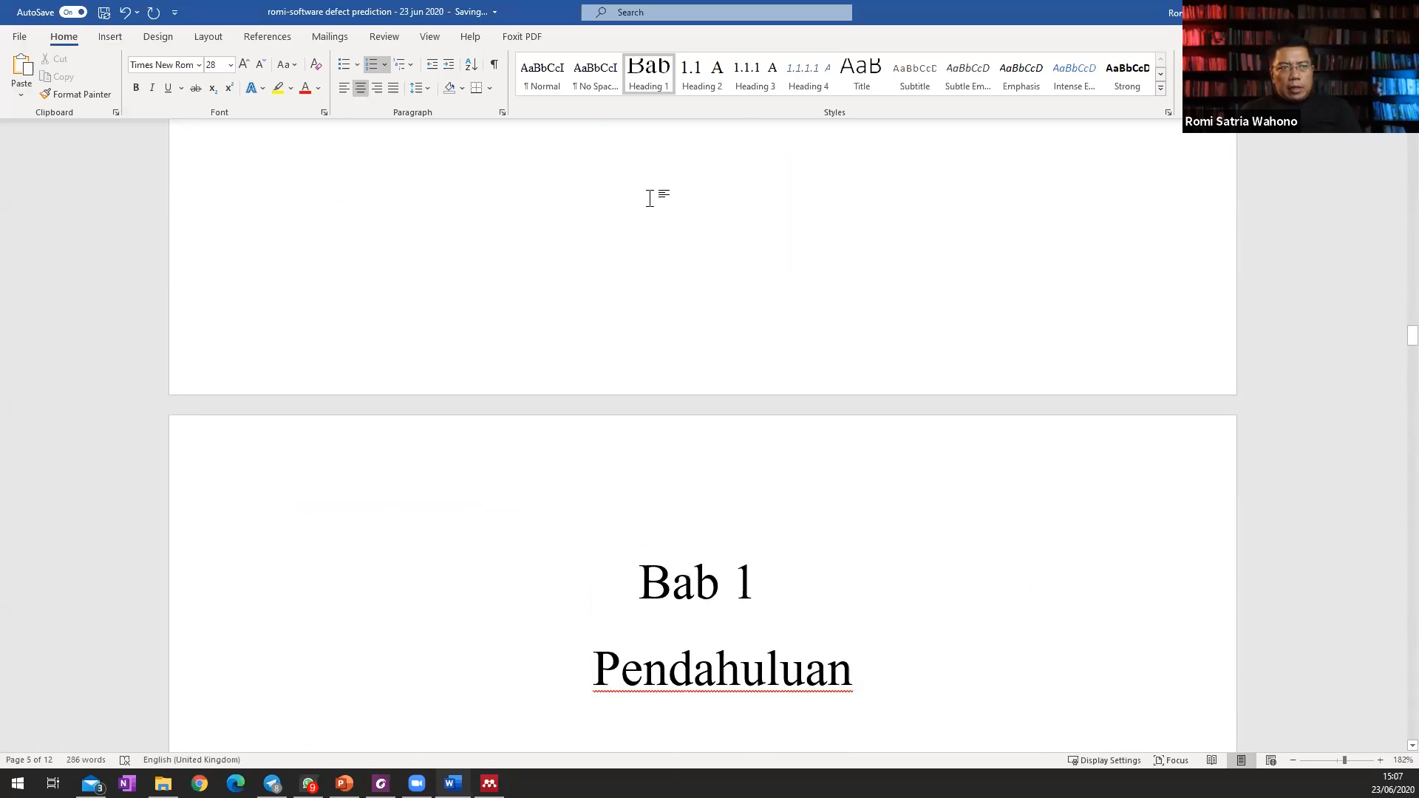
{"action": "right_click", "coordinate": [645, 71]}
{"action": "left_click", "coordinate": [704, 111]}
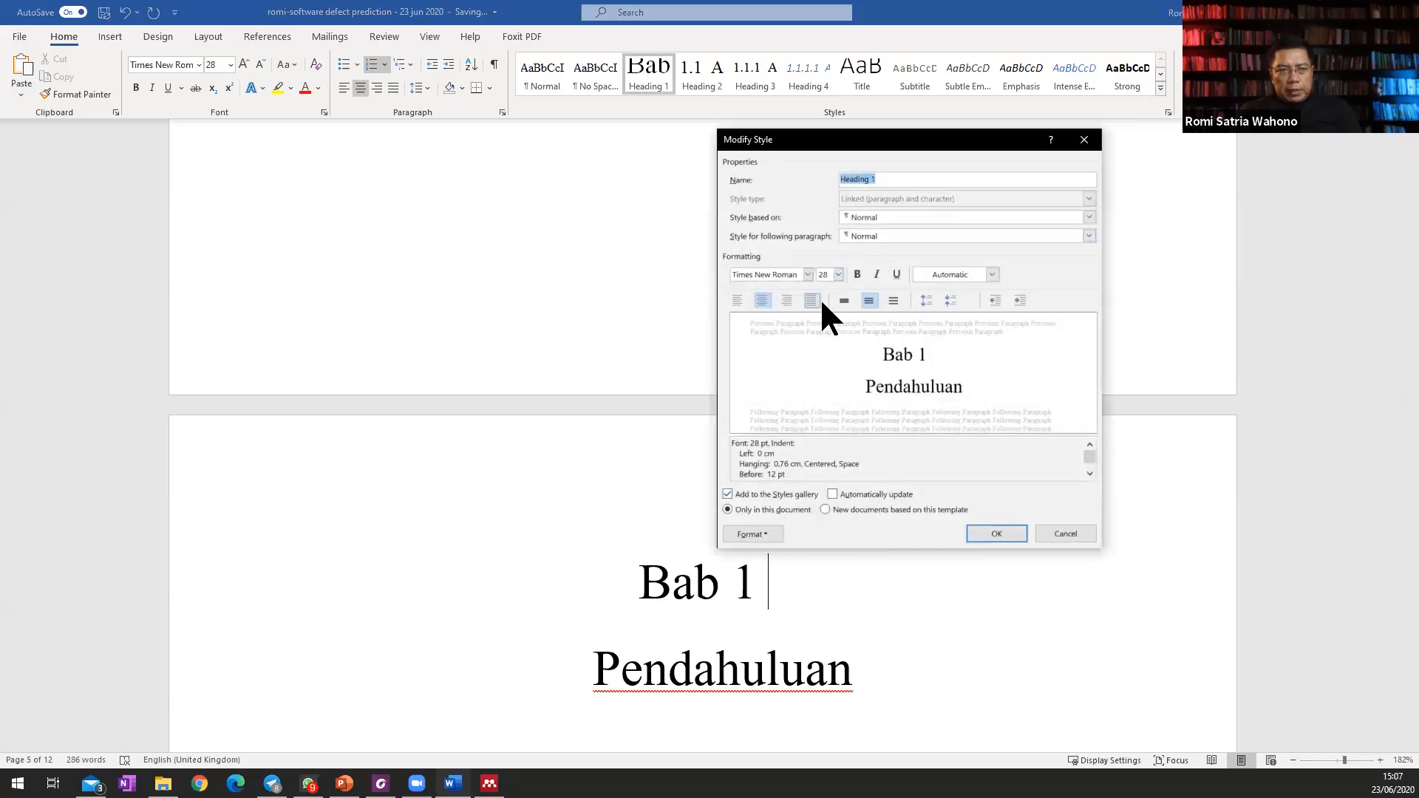
{"action": "left_click", "coordinate": [1084, 527]}
Review the document from the title page through the Daftar Isi page.
{"action": "scroll", "coordinate": [887, 610], "scroll_direction": "down", "scroll_amount": 20}
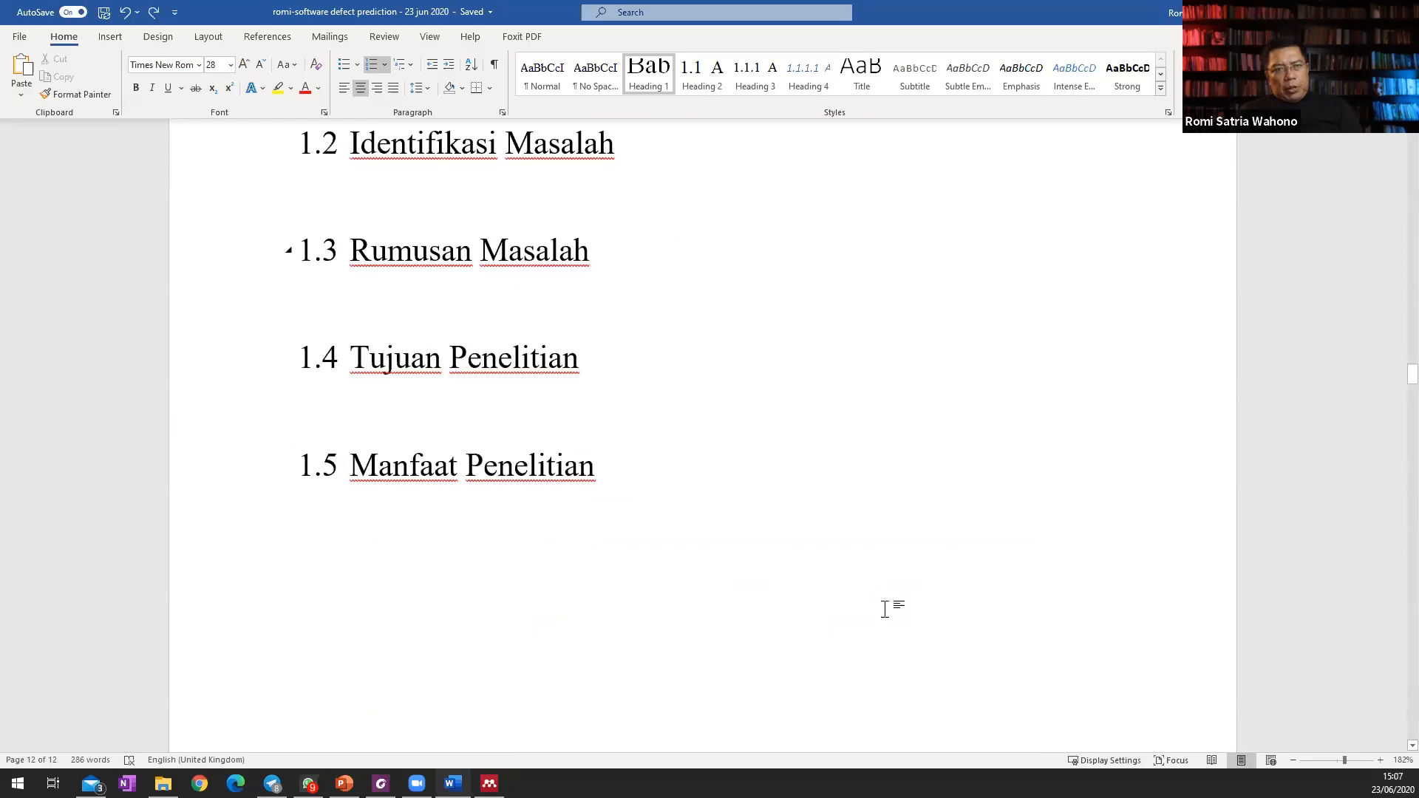
{"action": "scroll", "coordinate": [886, 611], "scroll_direction": "up", "scroll_amount": 20}
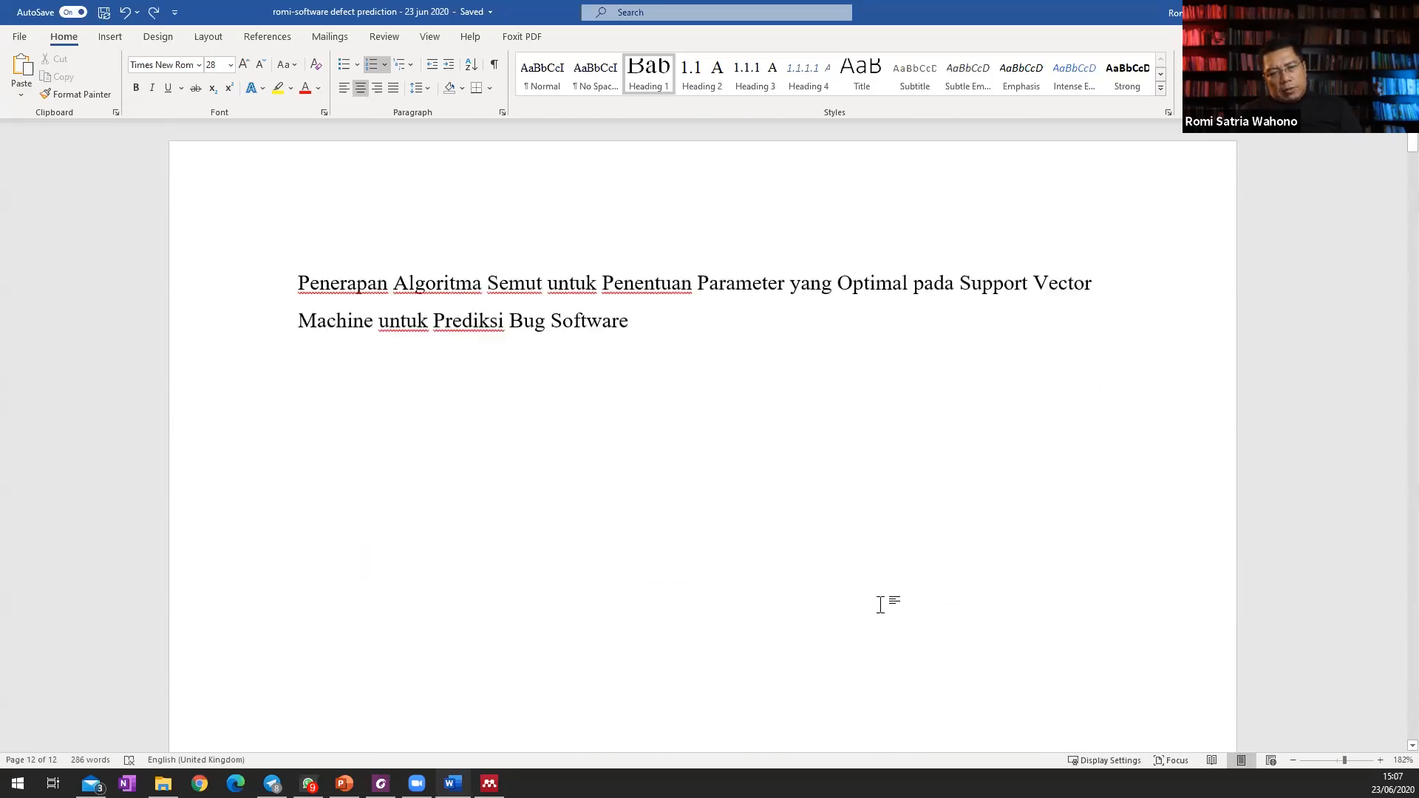
{"action": "scroll", "coordinate": [880, 605], "scroll_direction": "down", "scroll_amount": 4}
{"action": "scroll", "coordinate": [880, 605], "scroll_direction": "down", "scroll_amount": 1}
{"action": "scroll", "coordinate": [880, 605], "scroll_direction": "down", "scroll_amount": 10}
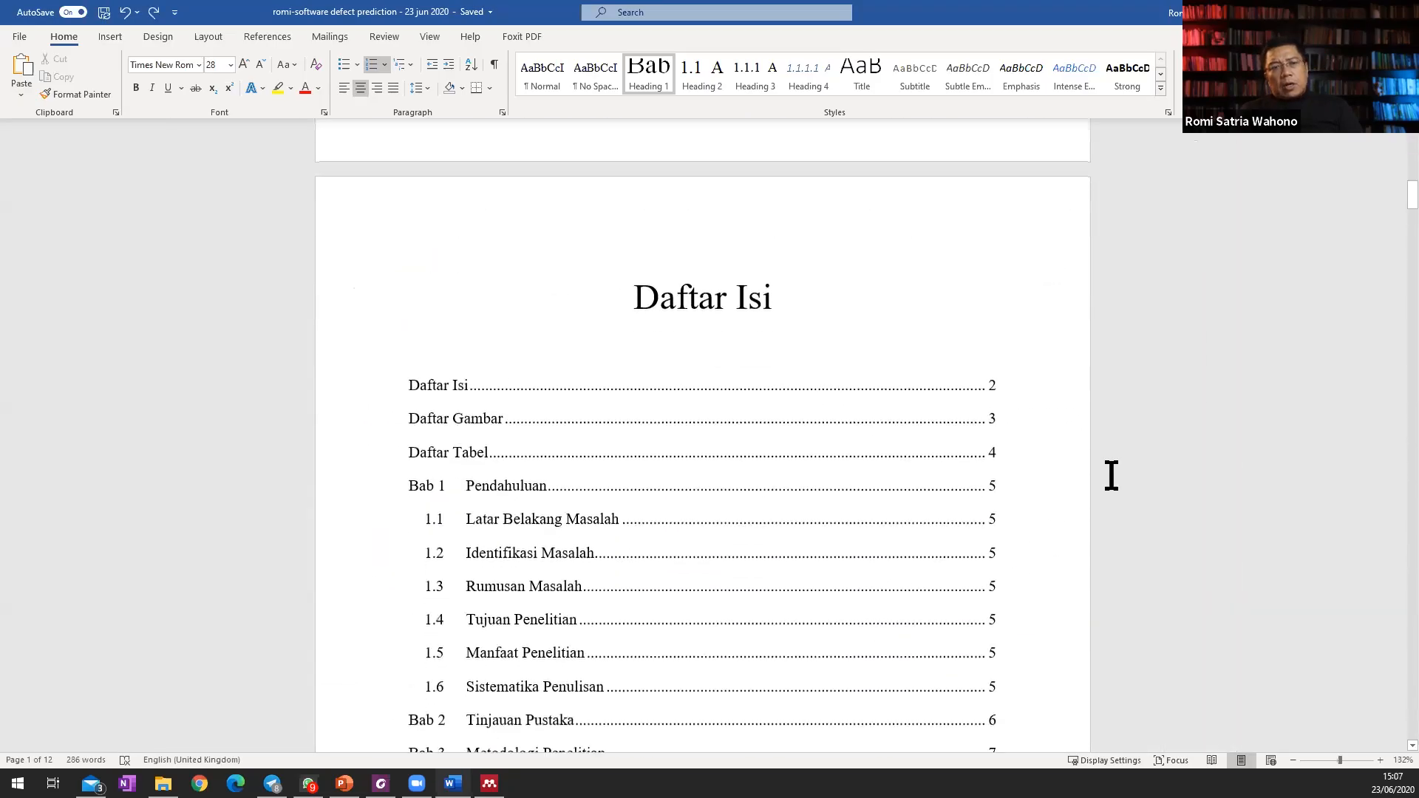
{"action": "scroll", "coordinate": [773, 472], "scroll_direction": "down", "scroll_amount": 20}
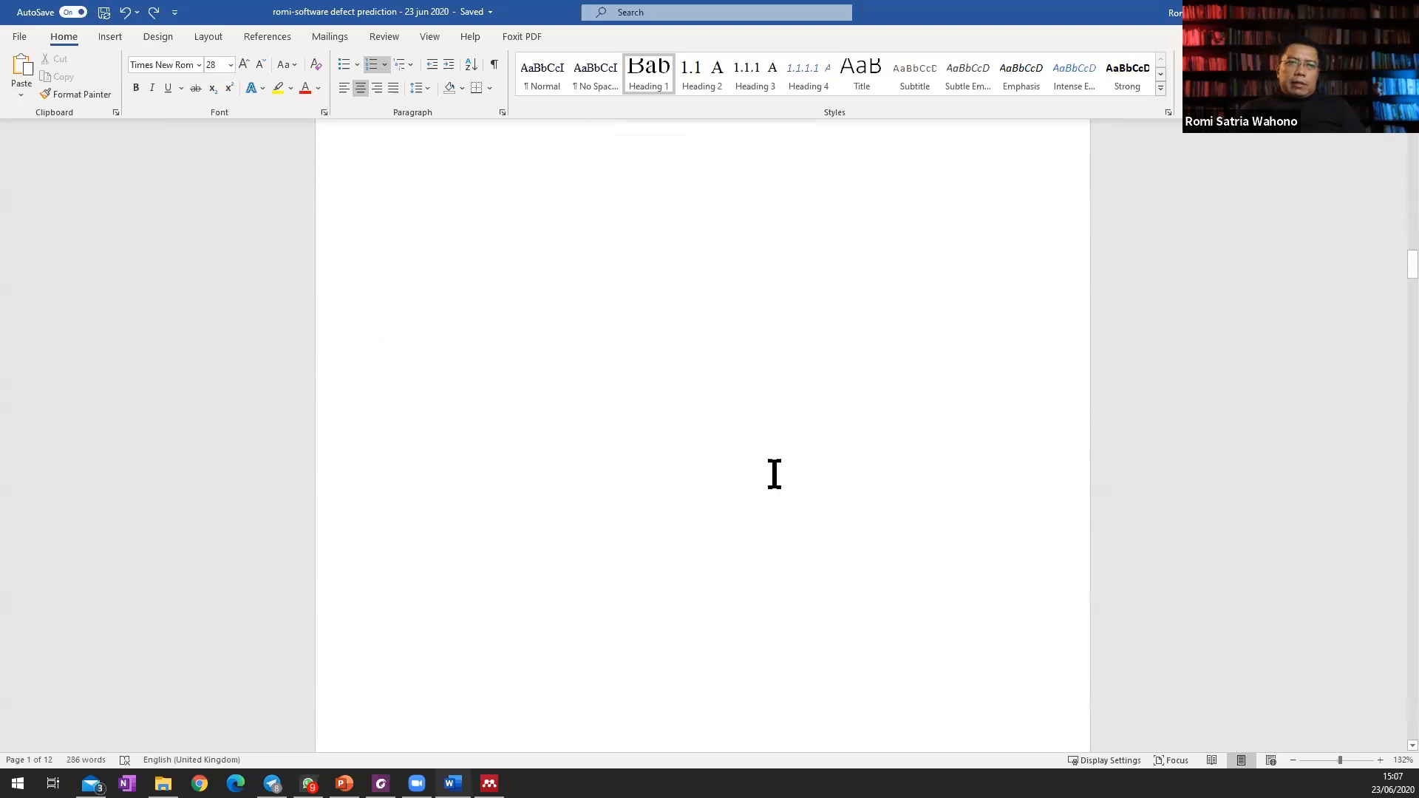
Insert a list of figures beneath the Daftar Gambar heading using the Gambar caption label.
{"action": "scroll", "coordinate": [776, 481], "scroll_direction": "down", "scroll_amount": 20}
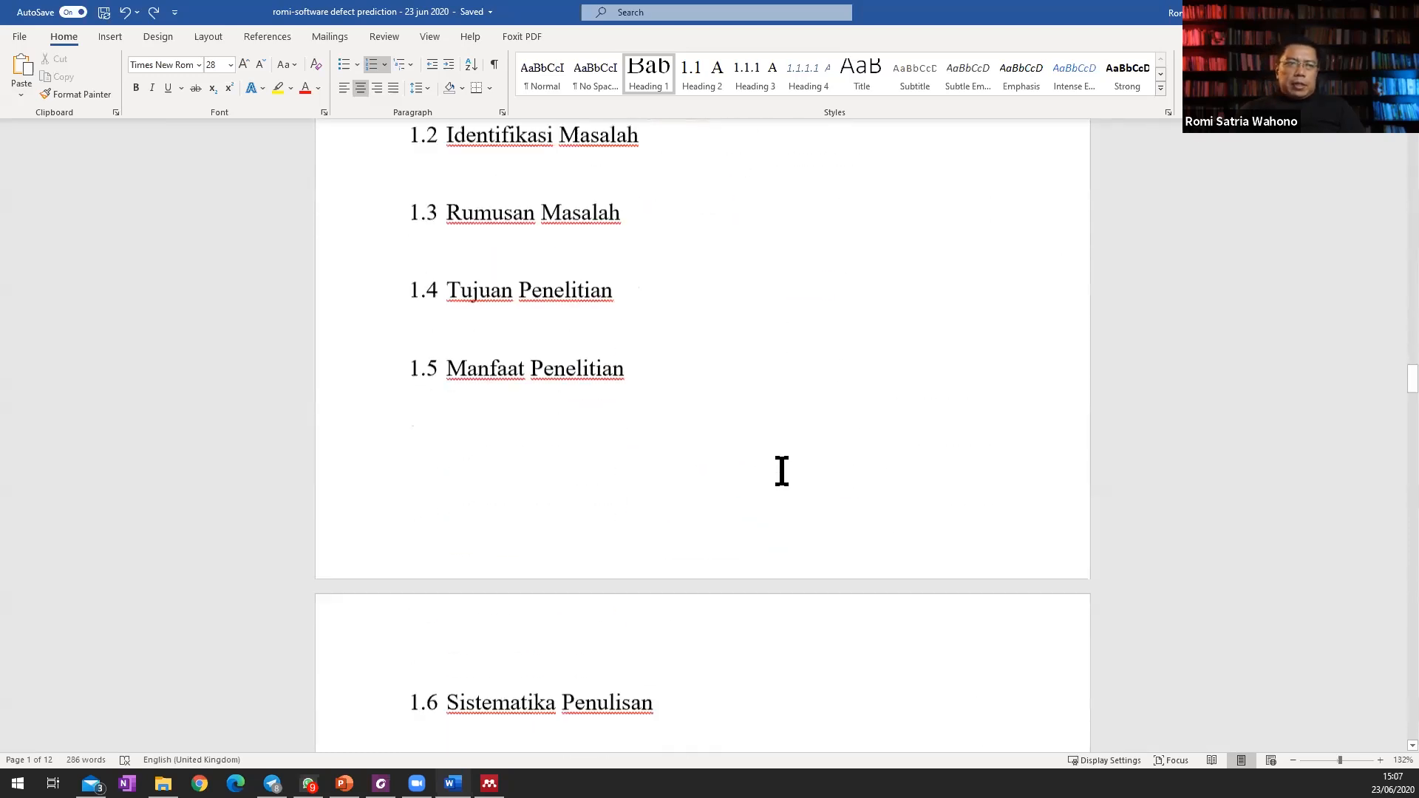
{"action": "scroll", "coordinate": [972, 464], "scroll_direction": "down", "scroll_amount": 20}
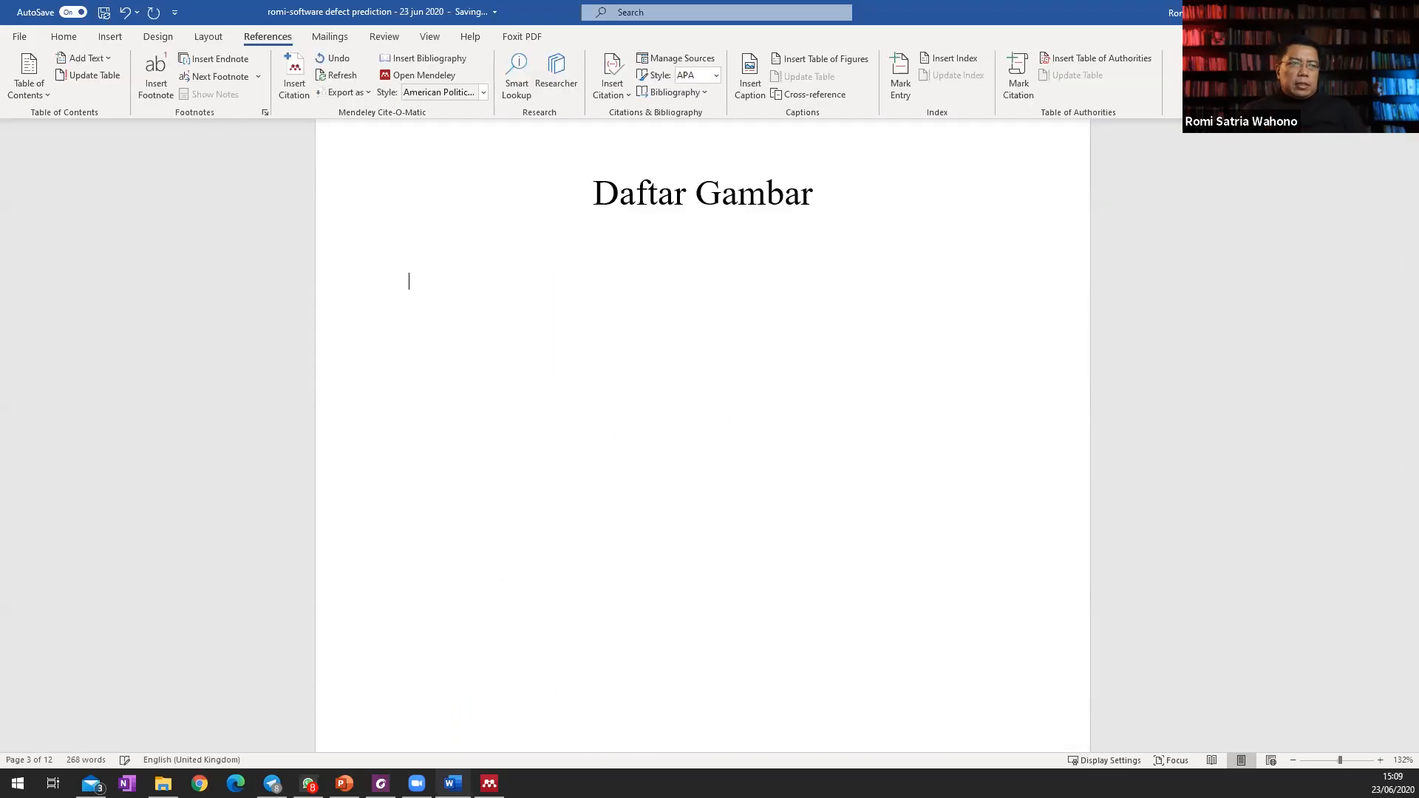
{"action": "left_click", "coordinate": [824, 58]}
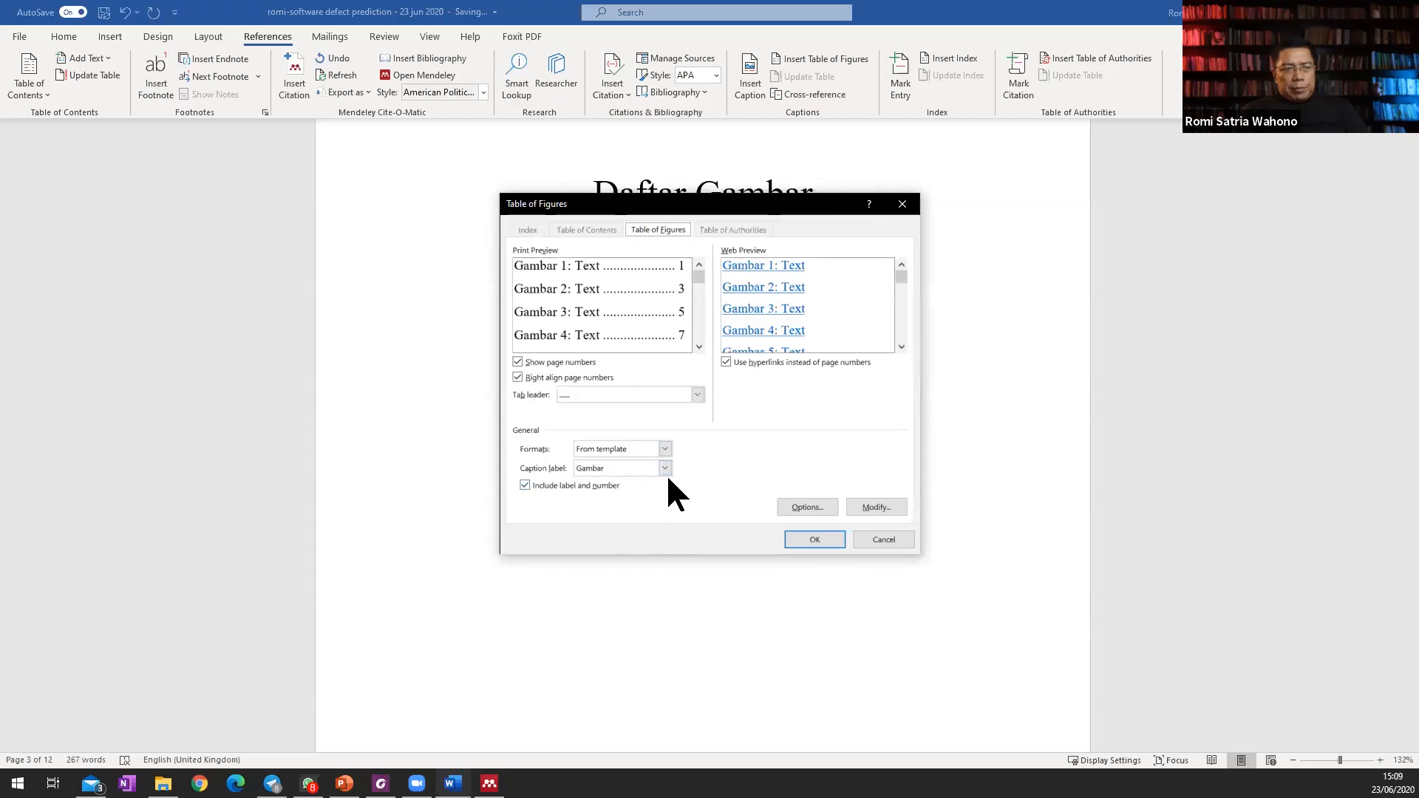
{"action": "left_click", "coordinate": [813, 537]}
Delete the existing list of tables beneath the Daftar Tabel heading and leave blank lines in its place.
{"action": "scroll", "coordinate": [732, 462], "scroll_direction": "down", "scroll_amount": 10}
{"action": "scroll", "coordinate": [739, 453], "scroll_direction": "down", "scroll_amount": 5}
{"action": "scroll", "coordinate": [602, 399], "scroll_direction": "up", "scroll_amount": 3}
{"action": "left_click", "coordinate": [529, 441]}
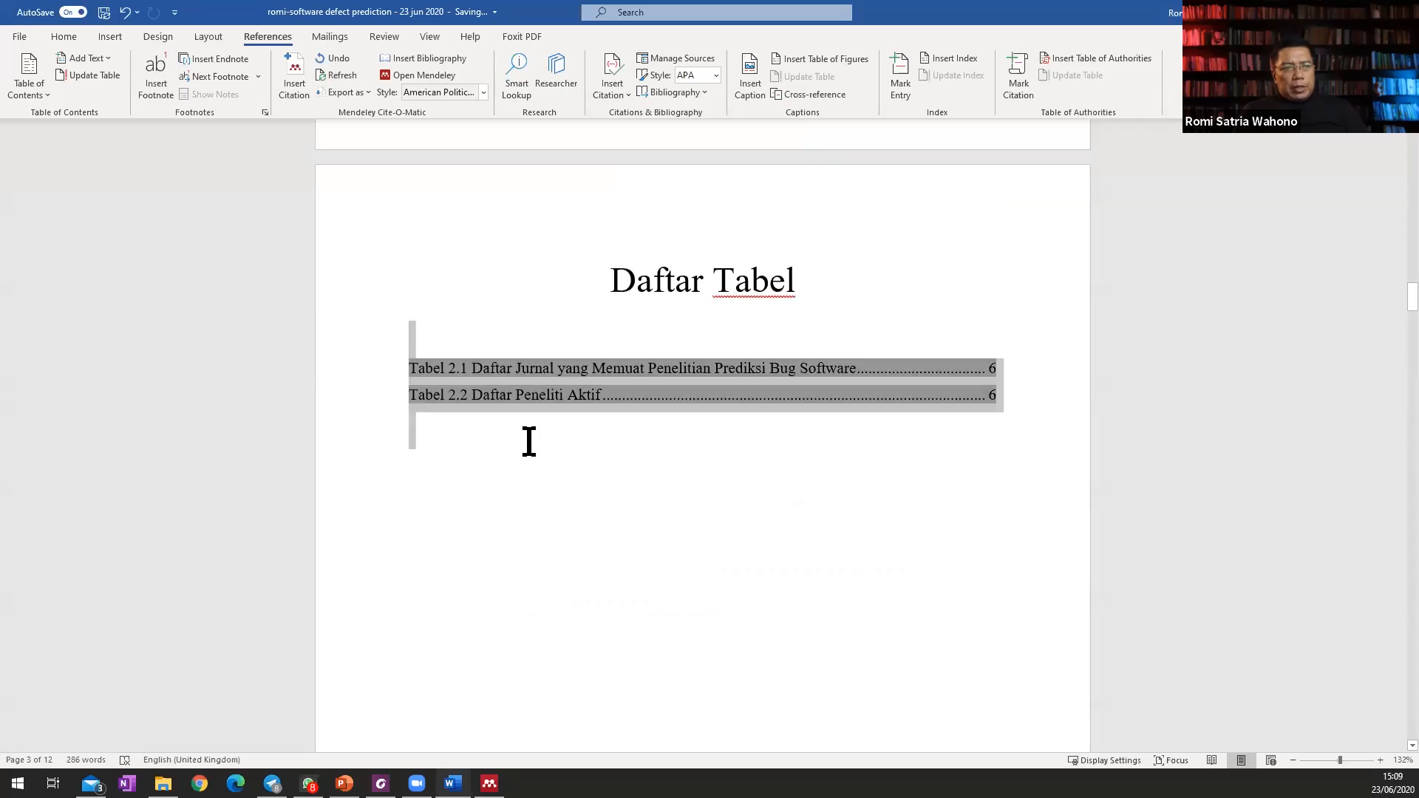
{"action": "key", "text": "Delete"}
{"action": "key", "text": "Return"}
{"action": "key", "text": "Return"}
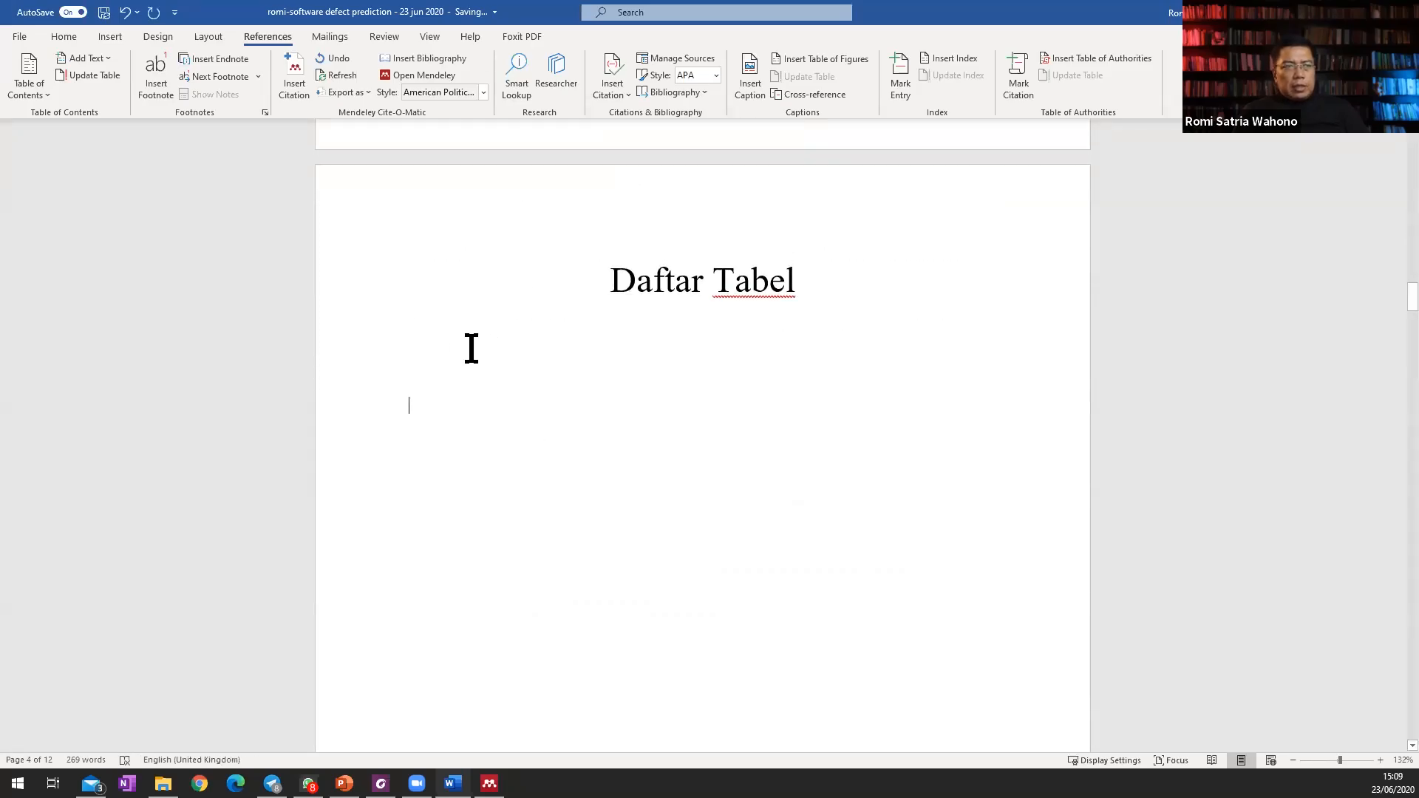
Insert a new list of tables beneath the Daftar Tabel heading using the Tabel caption label.
{"action": "left_click", "coordinate": [822, 63]}
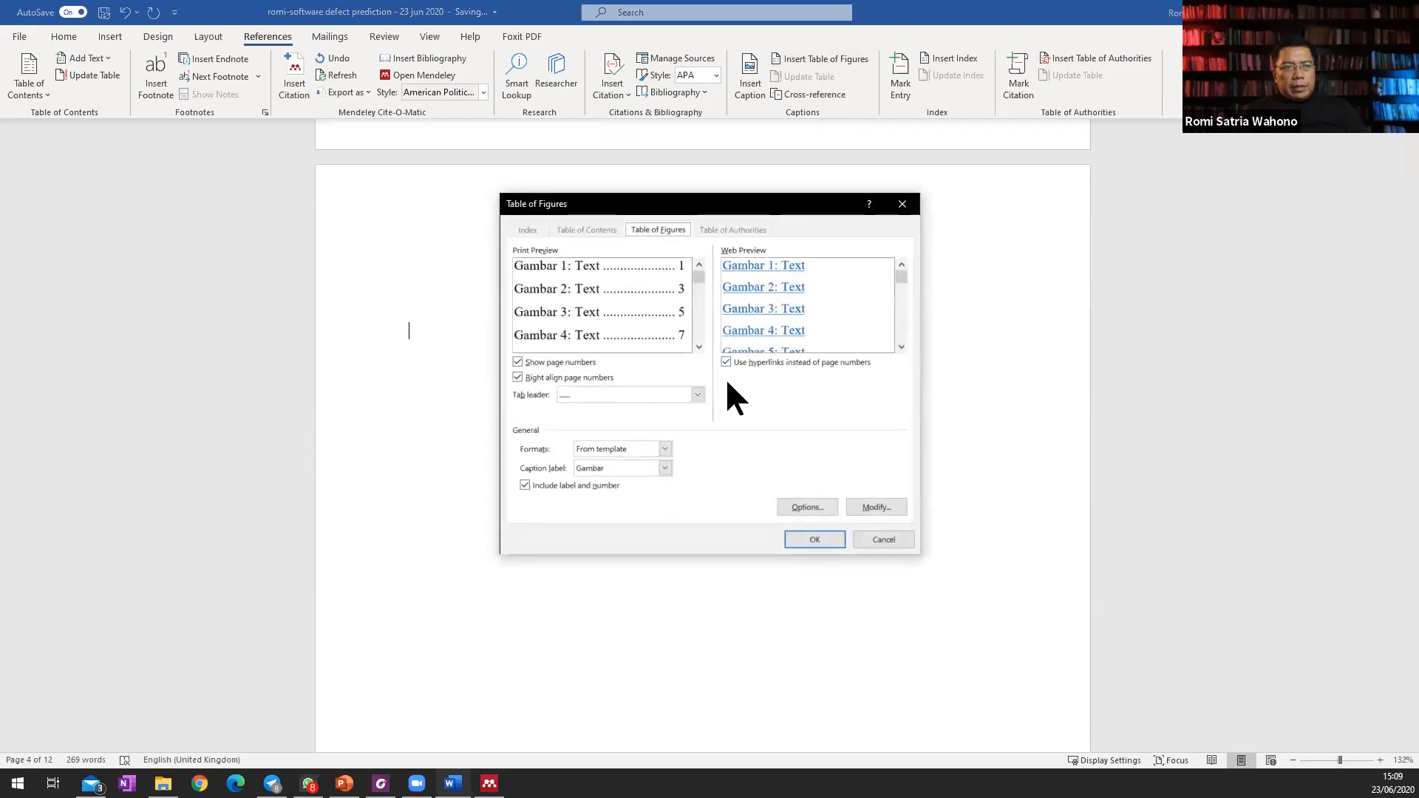
{"action": "left_click", "coordinate": [665, 468]}
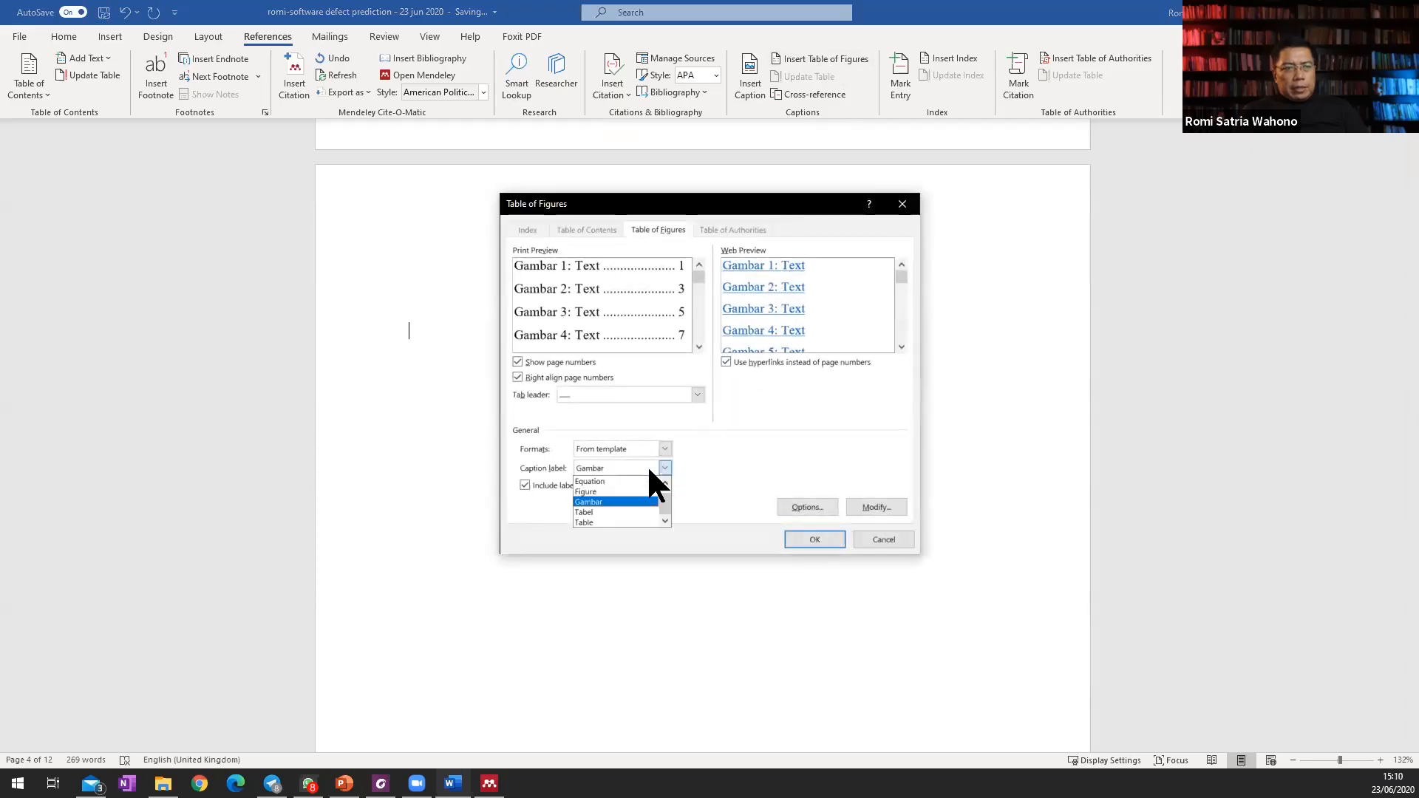
{"action": "left_click", "coordinate": [624, 511]}
{"action": "left_click", "coordinate": [817, 534]}
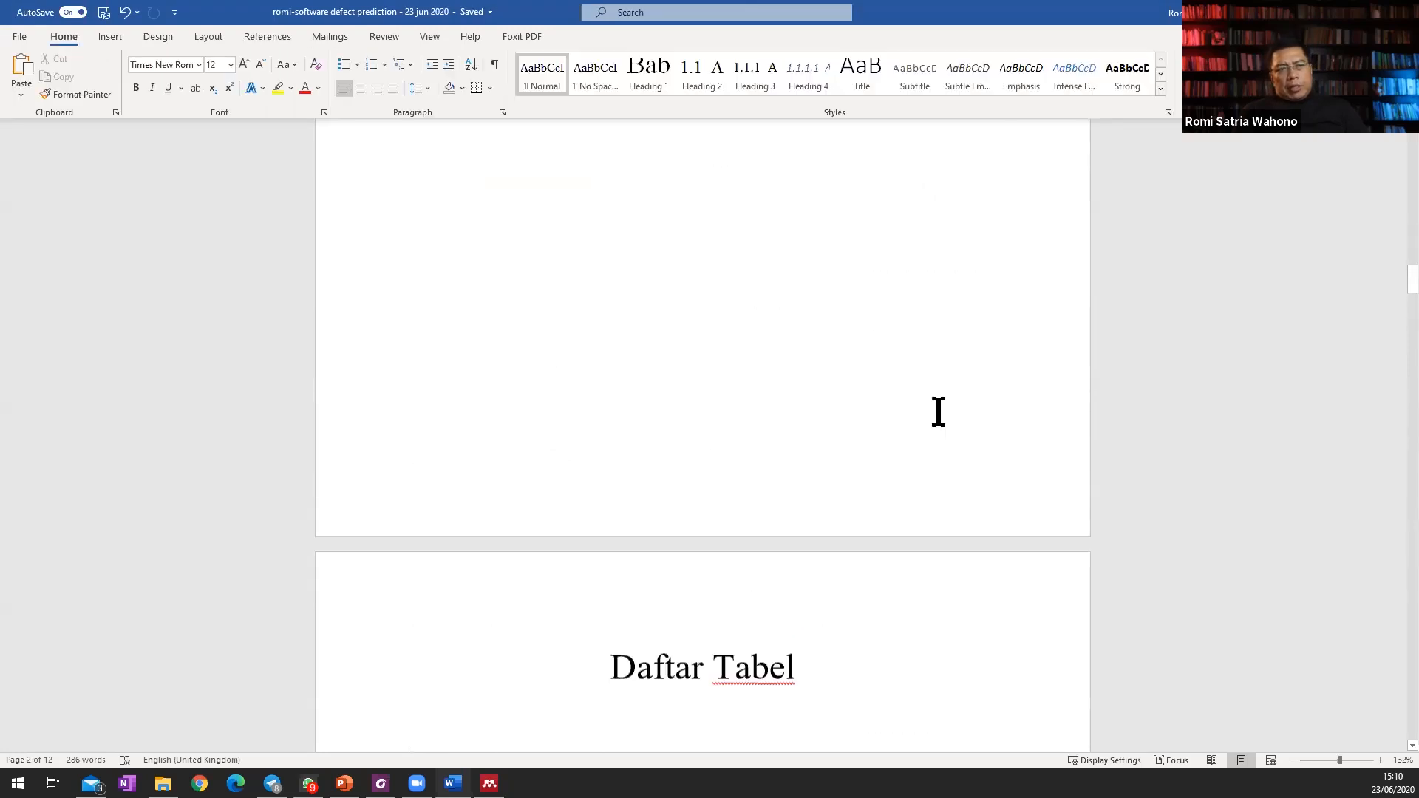
Modify the Normal style to use justified alignment, starting from the body paragraph under 2.1 Metode Tinjauan Pustaka.
{"action": "scroll", "coordinate": [938, 408], "scroll_direction": "up", "scroll_amount": 15}
{"action": "scroll", "coordinate": [938, 412], "scroll_direction": "down", "scroll_amount": 15}
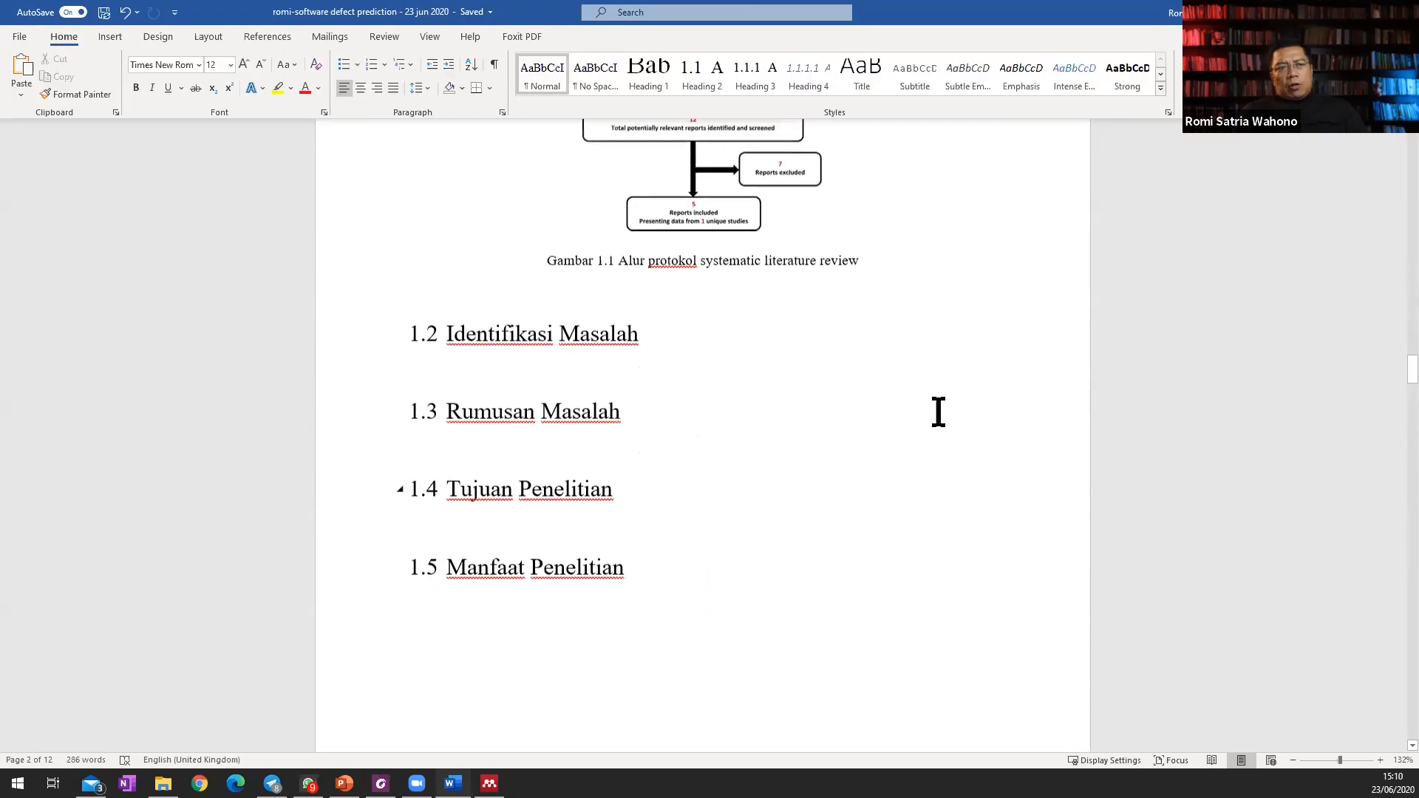
{"action": "scroll", "coordinate": [939, 412], "scroll_direction": "down", "scroll_amount": 5}
{"action": "scroll", "coordinate": [939, 412], "scroll_direction": "up", "scroll_amount": 2}
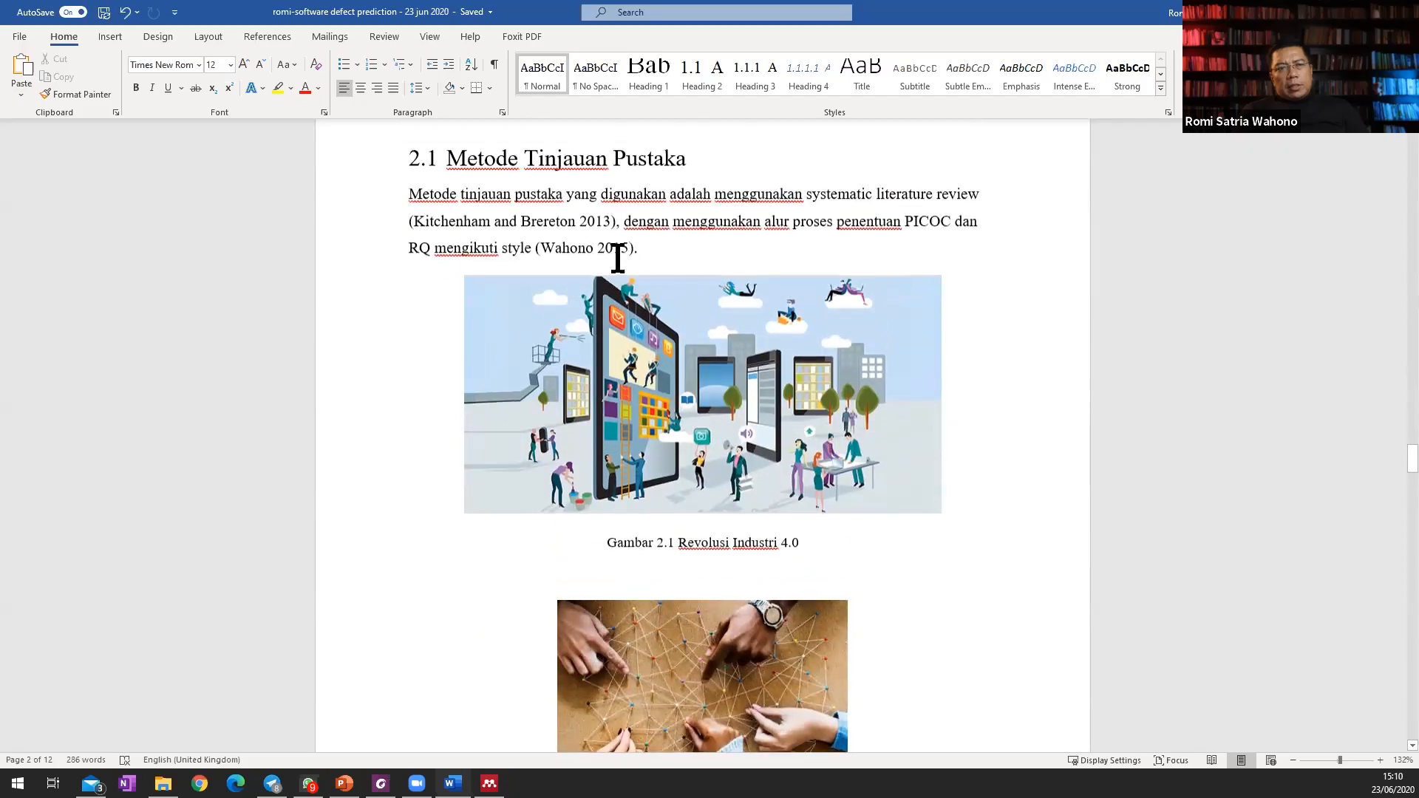
{"action": "left_click", "coordinate": [564, 273]}
{"action": "right_click", "coordinate": [544, 78]}
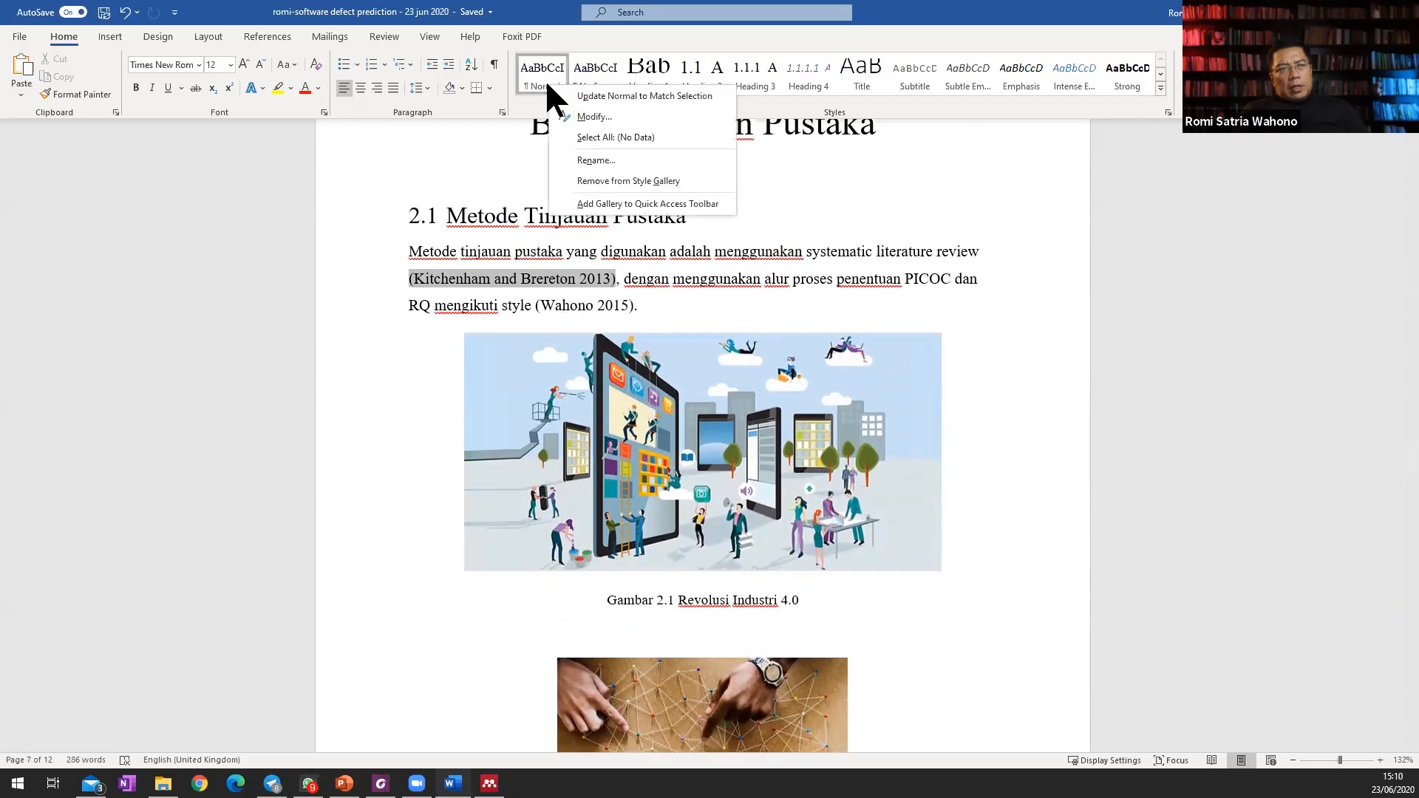
{"action": "left_click", "coordinate": [594, 117]}
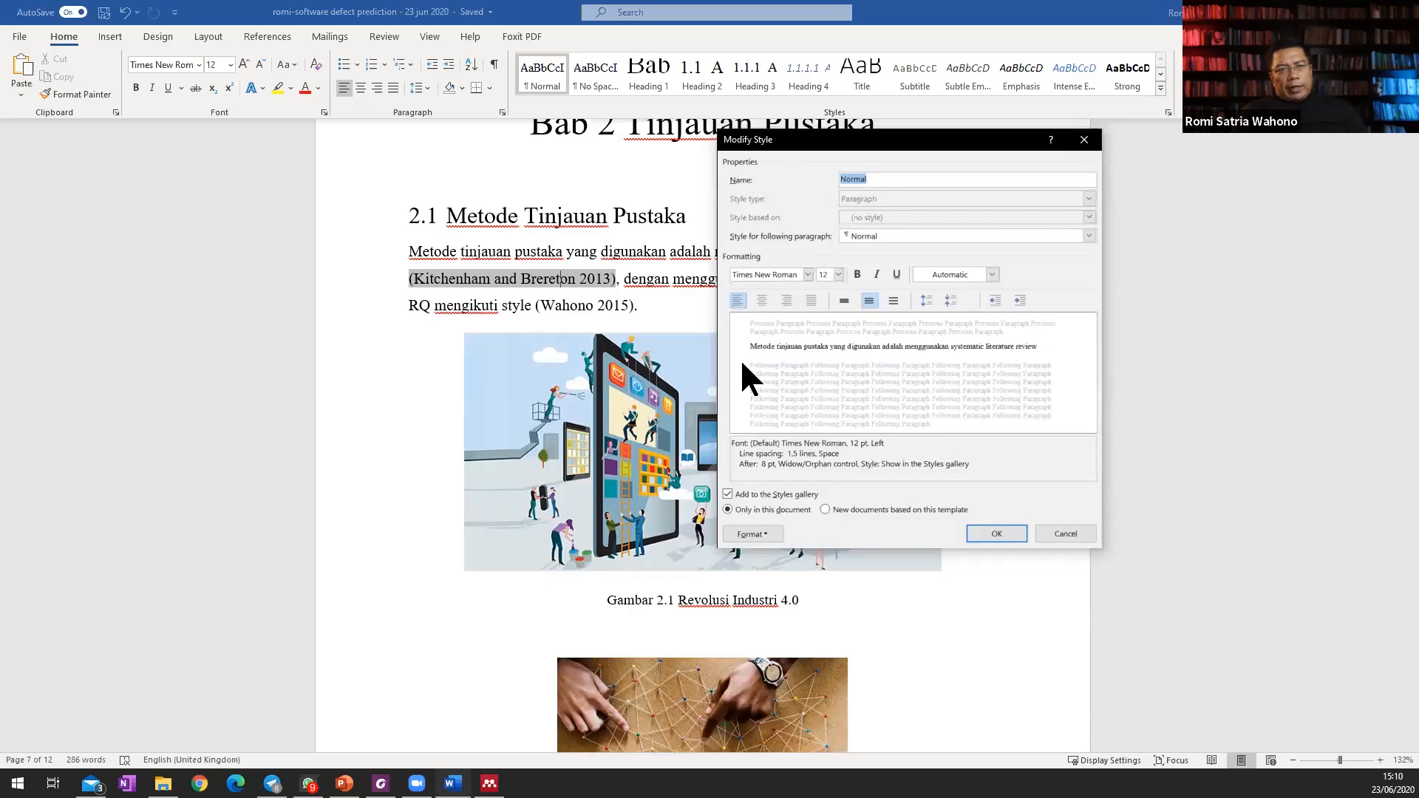
{"action": "left_click", "coordinate": [812, 299]}
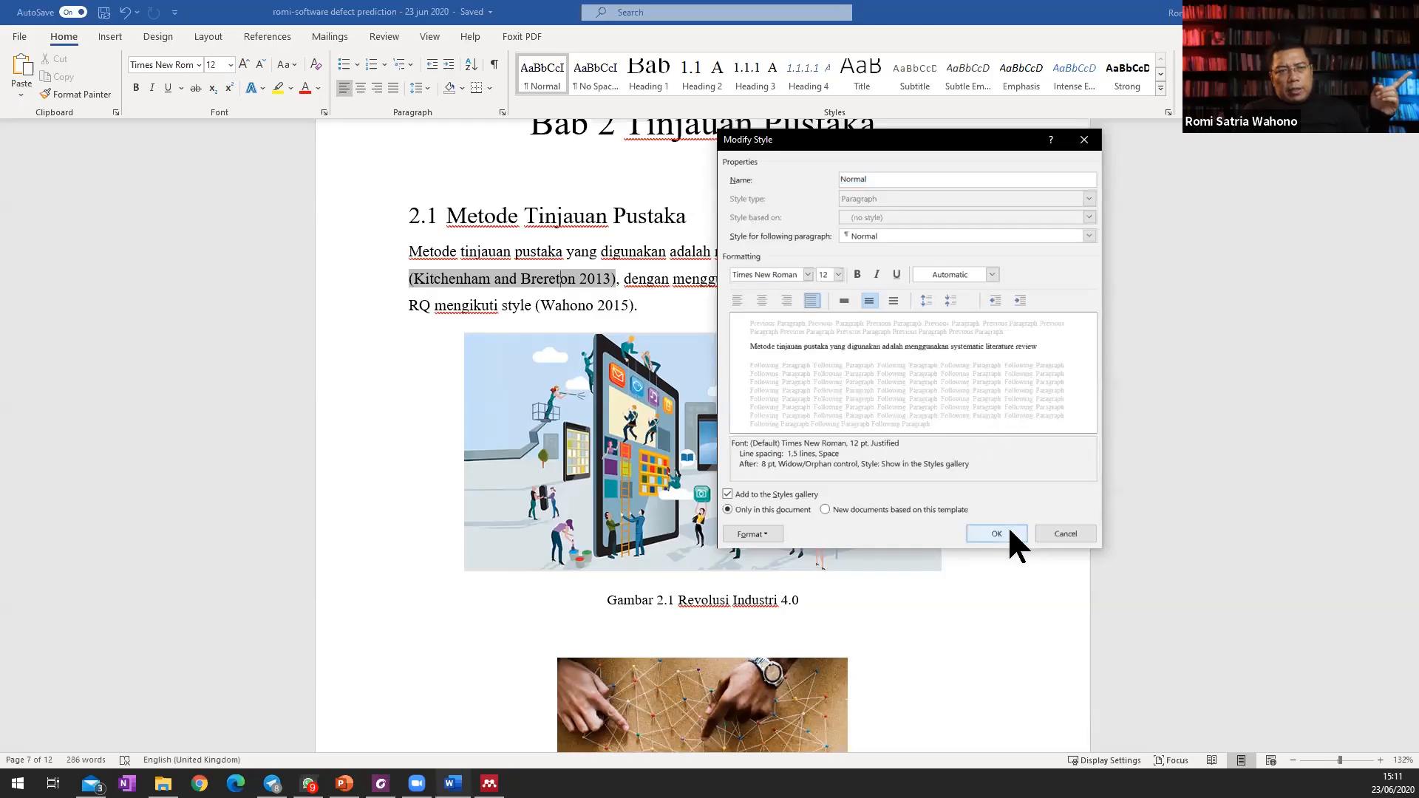
{"action": "left_click", "coordinate": [996, 533]}
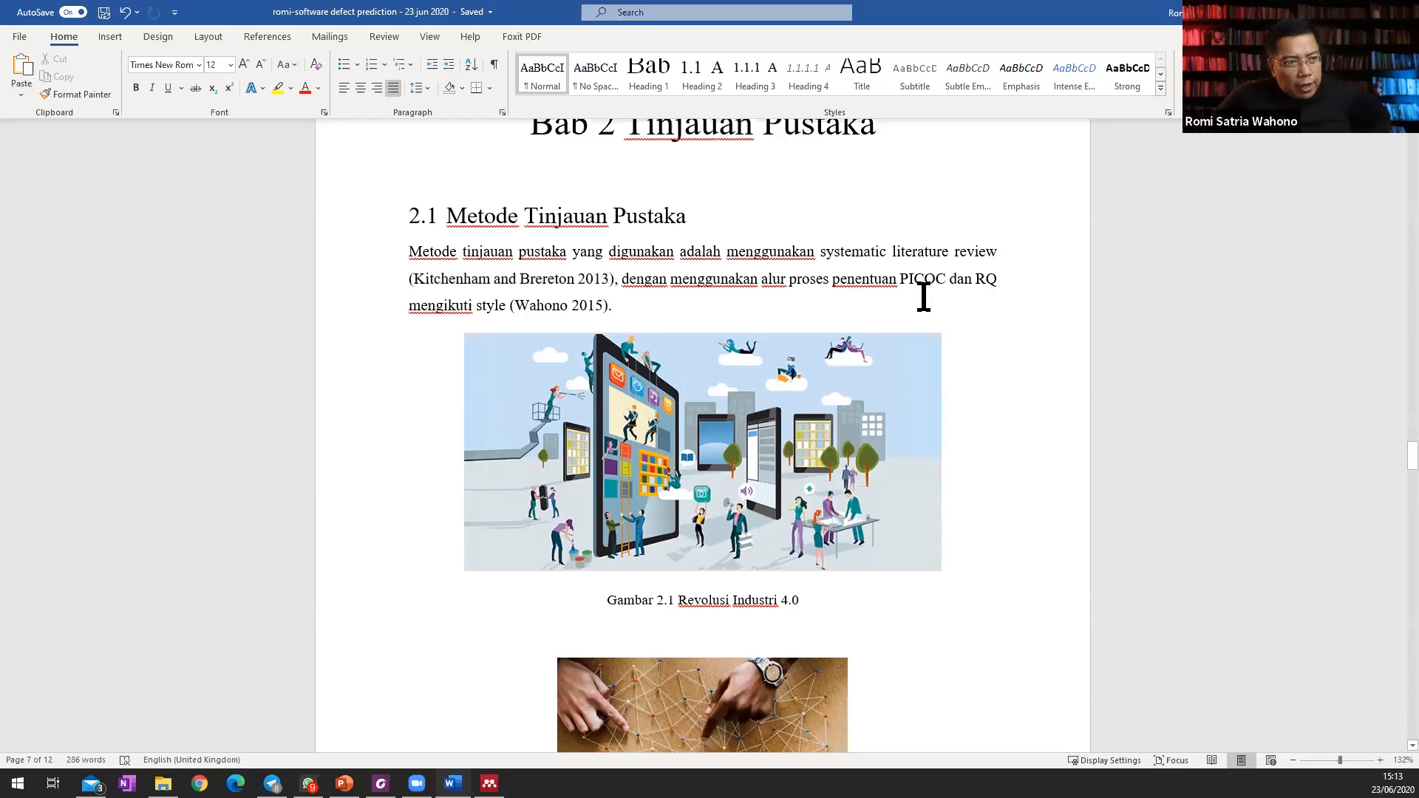
Review the thesis from the Bab 2 figures back to the title page and on to the Daftar Tabel page.
{"action": "scroll", "coordinate": [929, 308], "scroll_direction": "down", "scroll_amount": 3}
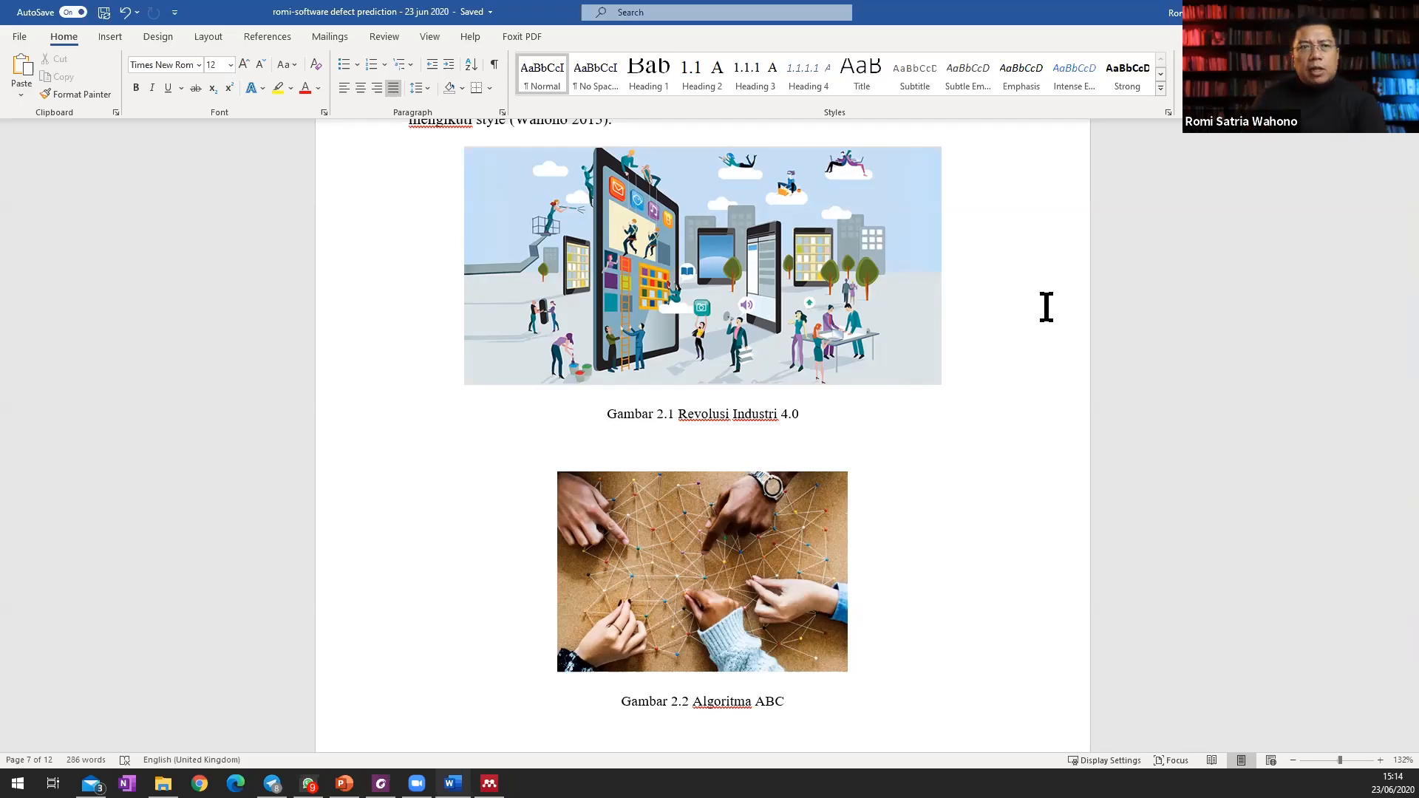
{"action": "scroll", "coordinate": [966, 473], "scroll_direction": "up", "scroll_amount": 15}
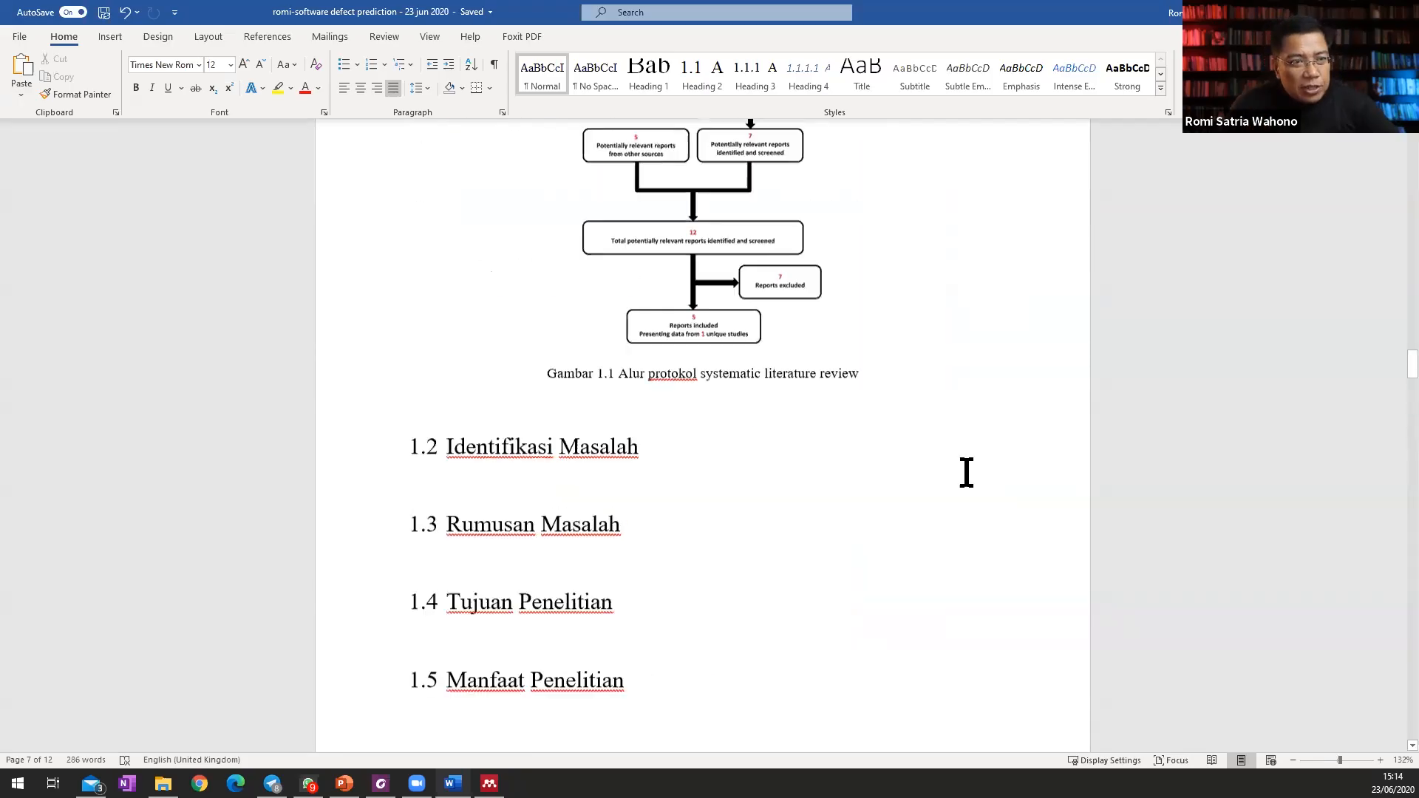
{"action": "scroll", "coordinate": [967, 473], "scroll_direction": "up", "scroll_amount": 15}
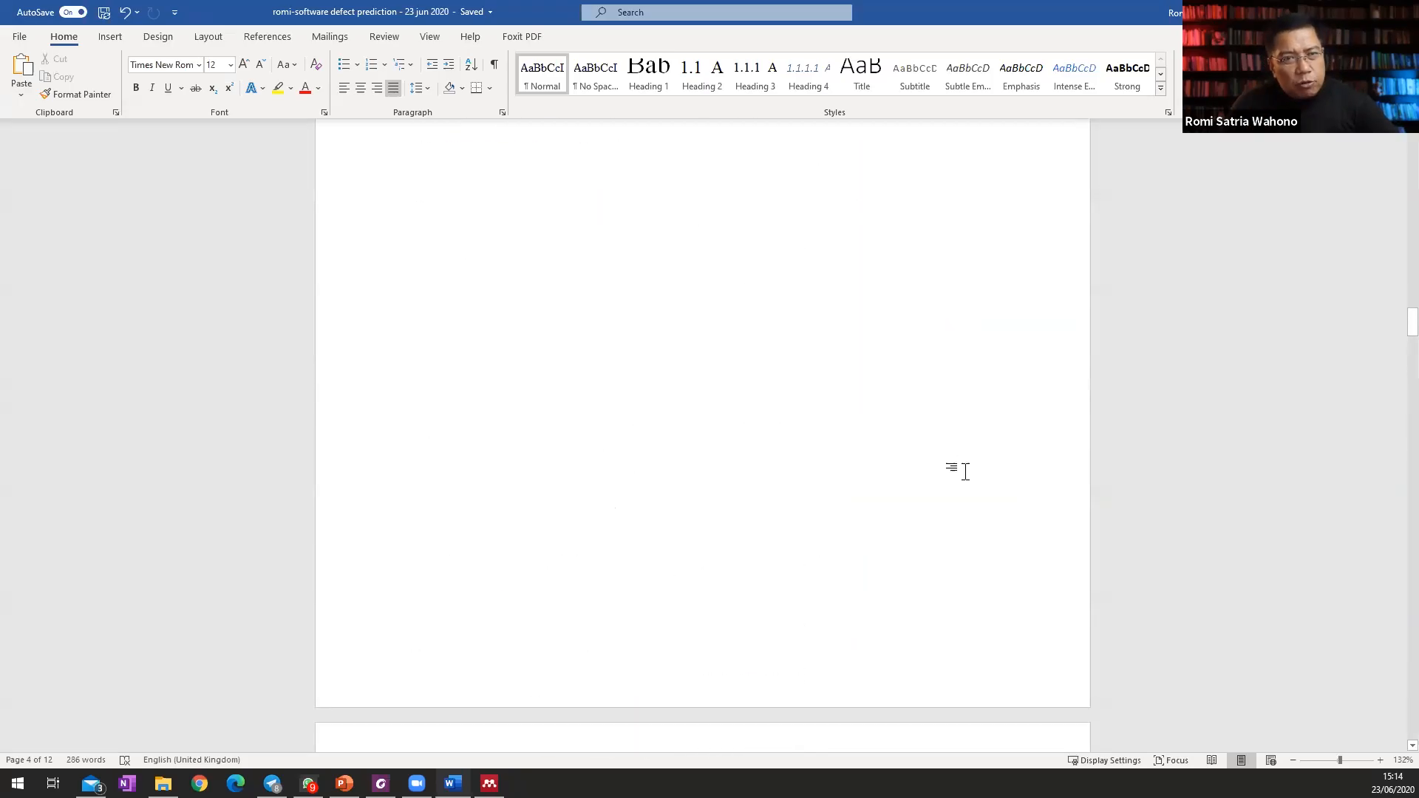
{"action": "scroll", "coordinate": [966, 472], "scroll_direction": "up", "scroll_amount": 12}
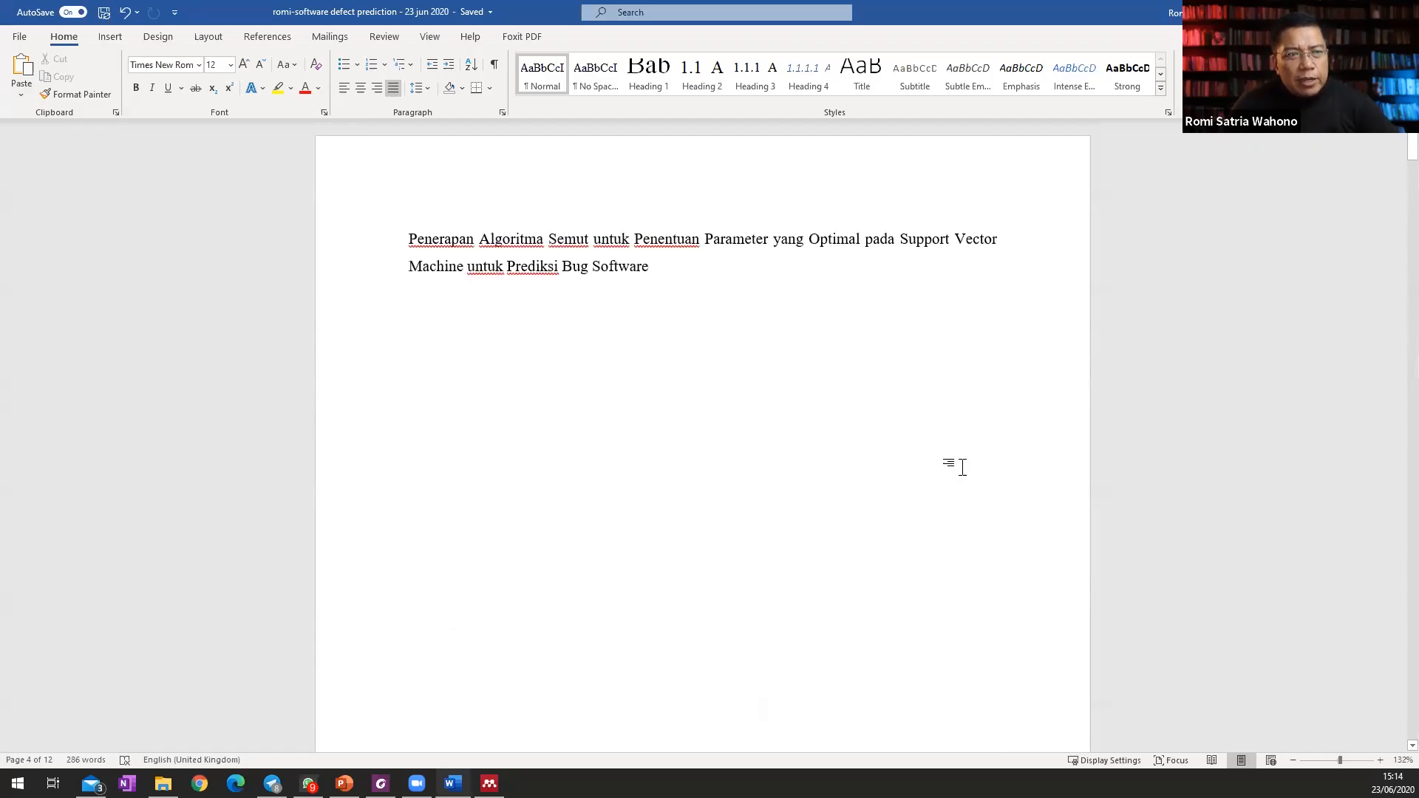
{"action": "scroll", "coordinate": [962, 467], "scroll_direction": "down", "scroll_amount": 15}
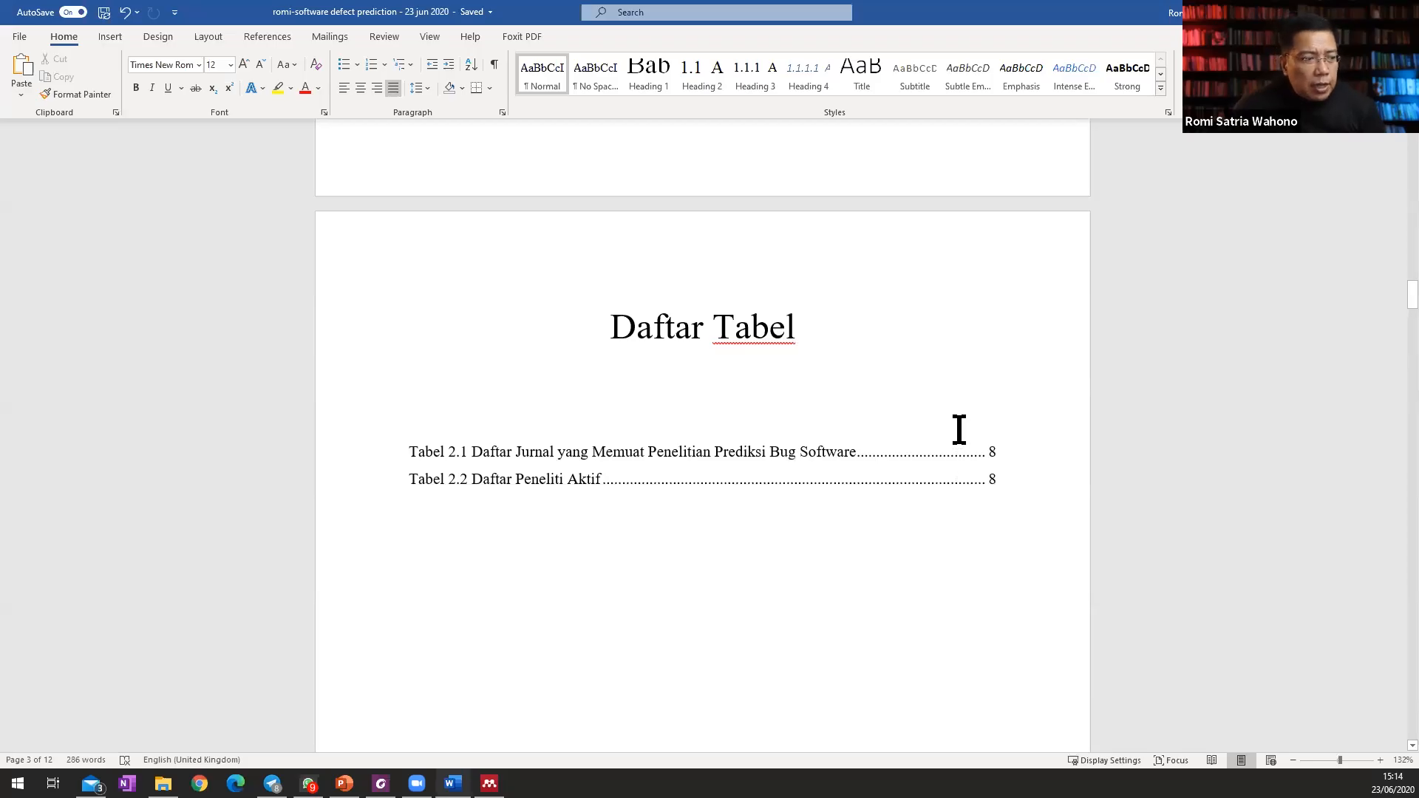
Switch to Chrome and open journal.ilmukomputer.org in the Springer tab.
{"action": "left_click", "coordinate": [162, 783]}
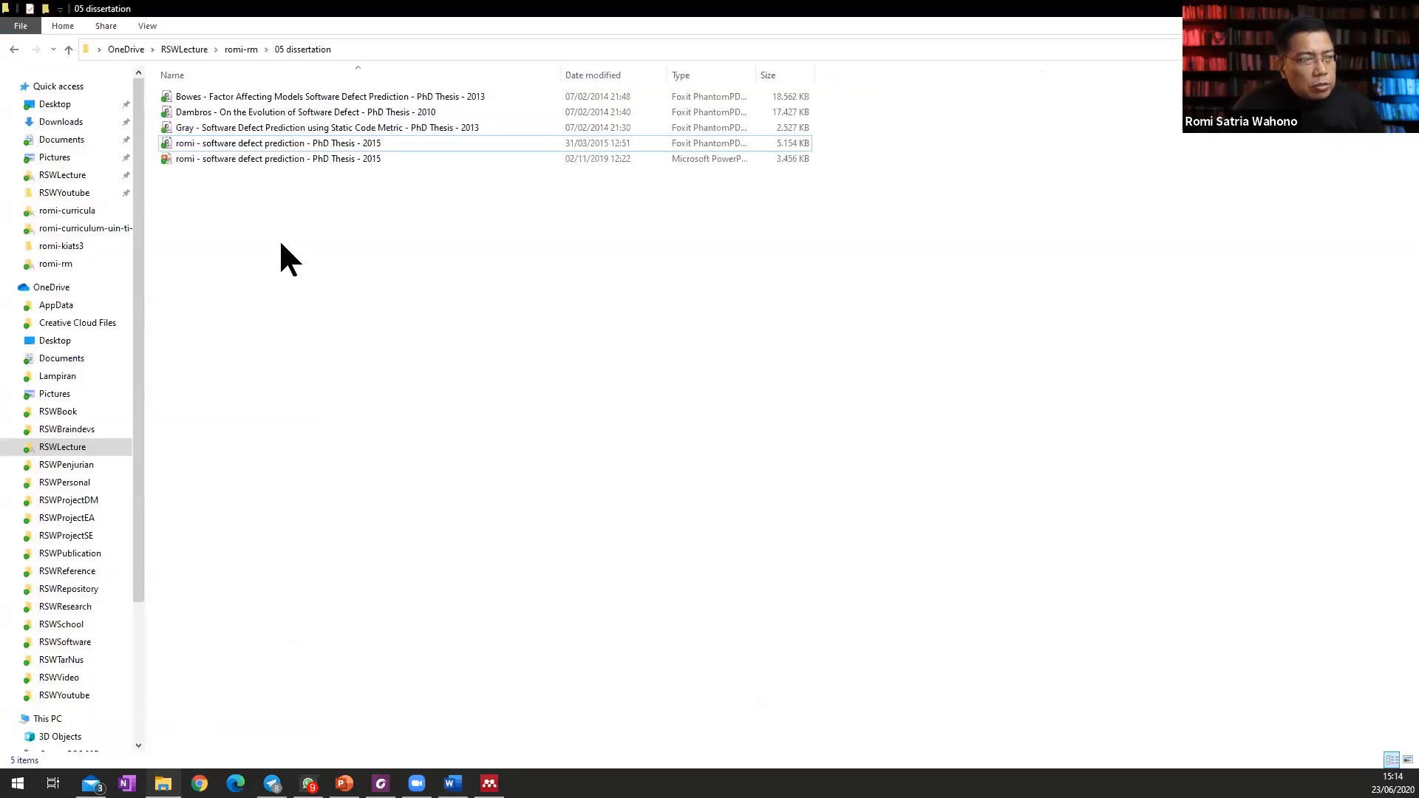
{"action": "left_click", "coordinate": [199, 784]}
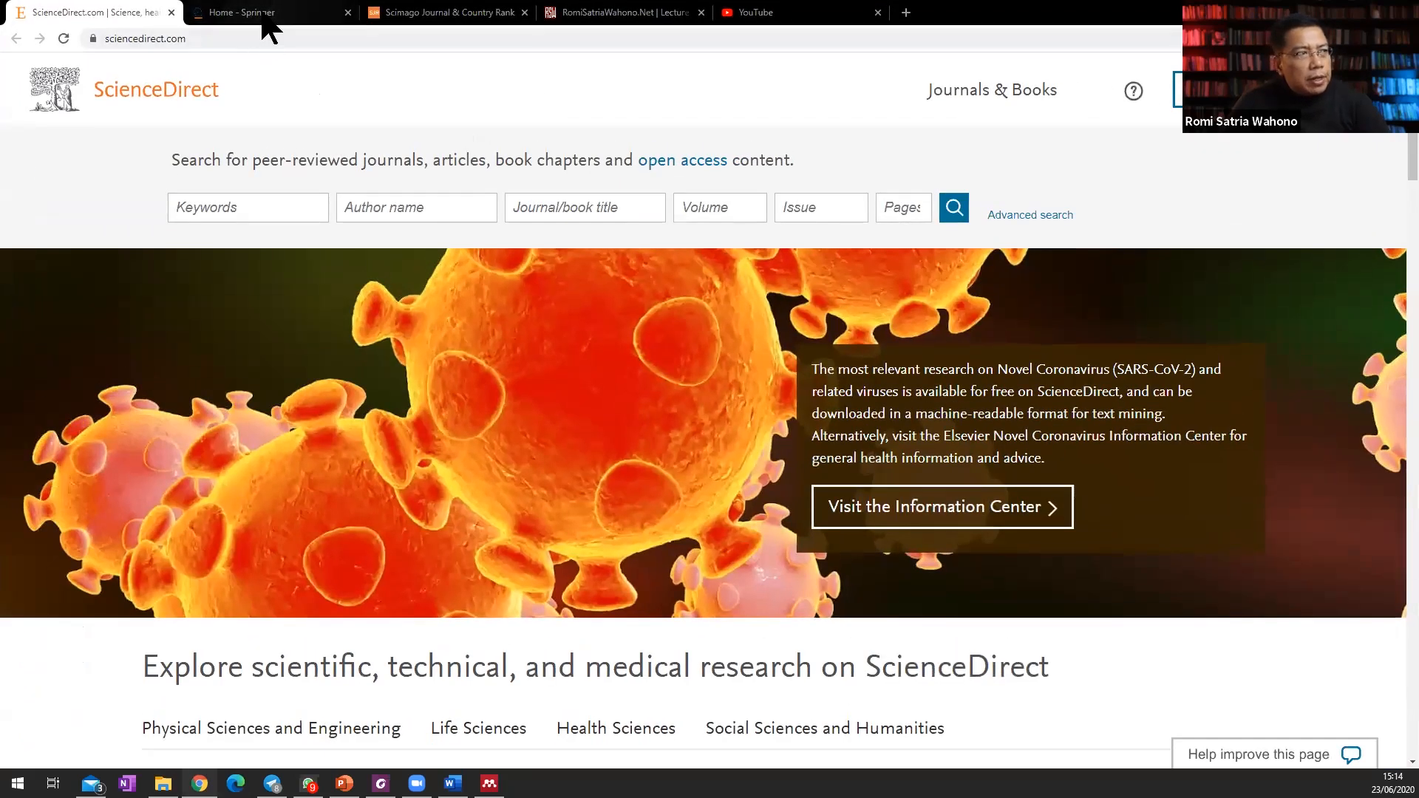
{"action": "left_click", "coordinate": [263, 18]}
{"action": "left_click", "coordinate": [259, 38]}
{"action": "type", "text": "jour"}
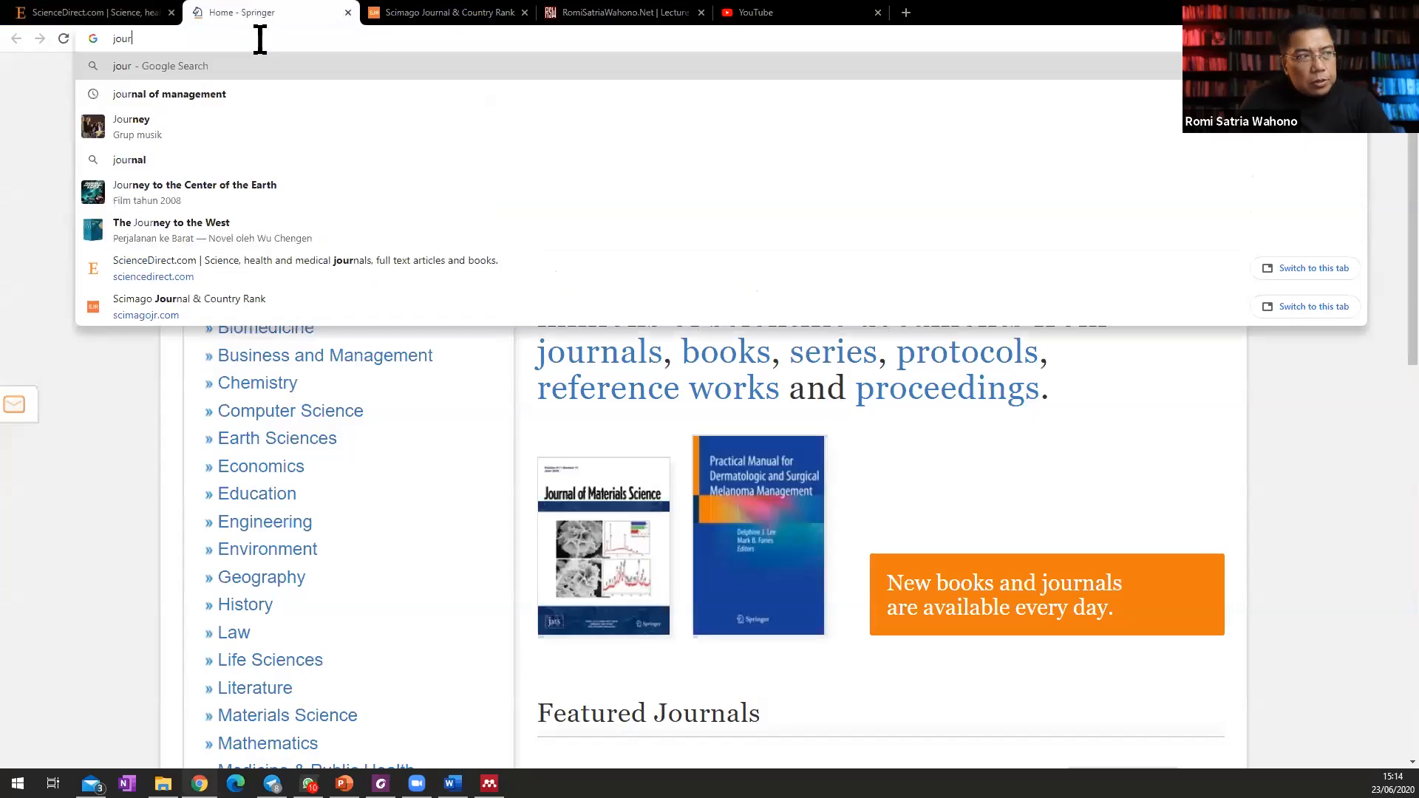
{"action": "type", "text": "nal.i"}
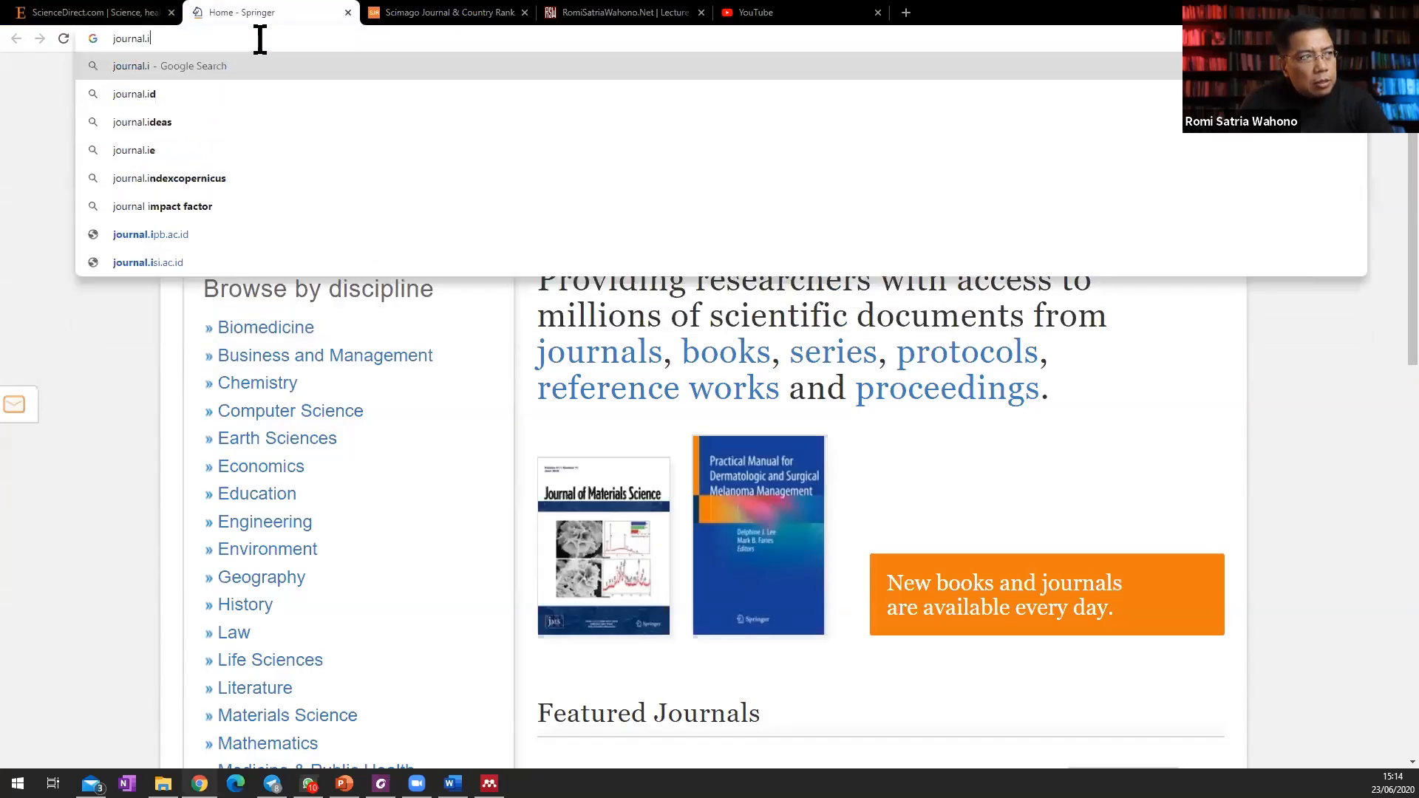
{"action": "type", "text": "lmukomputer.org"}
{"action": "key", "text": "Return"}
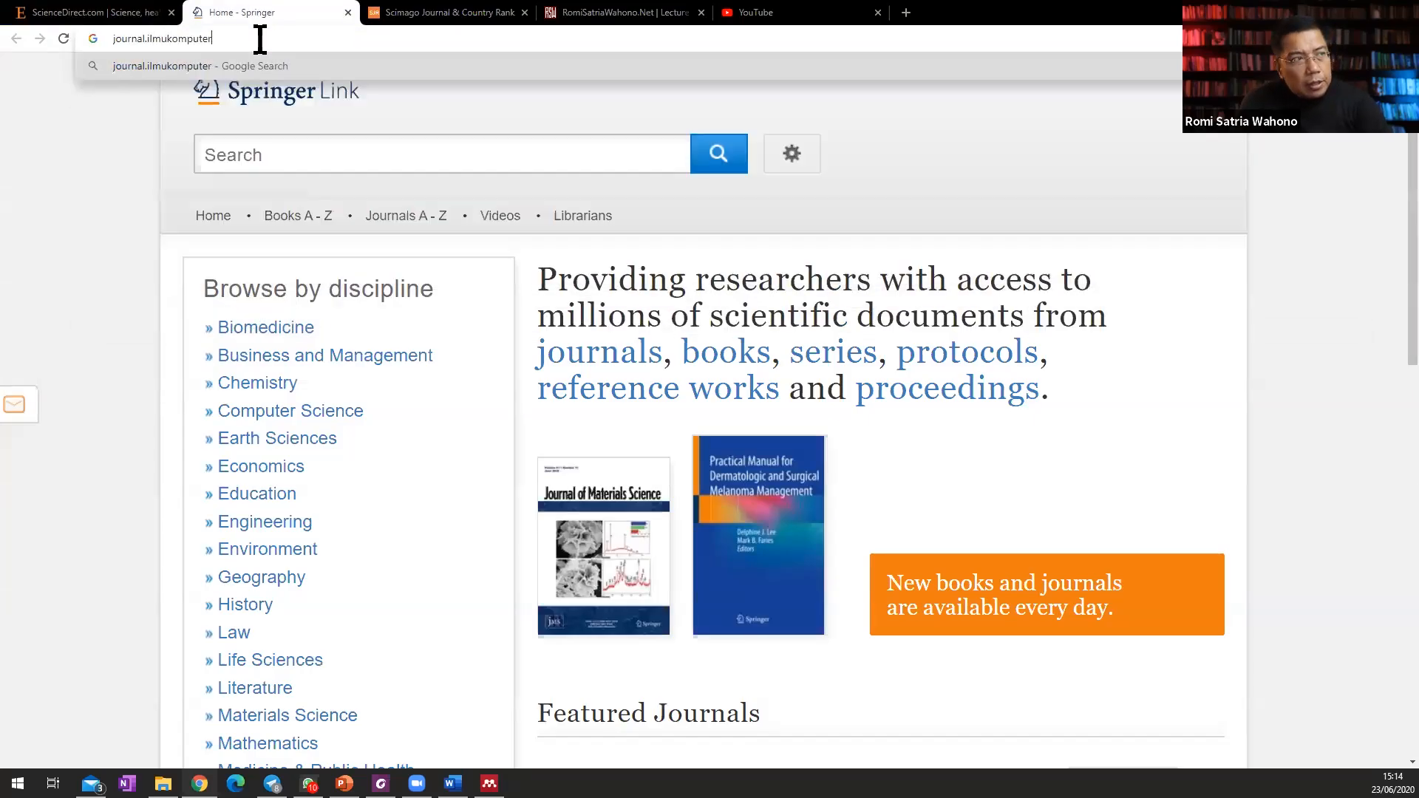
Download the Journal of Software Engineering paper template, open it in Word and enable editing.
{"action": "left_click", "coordinate": [384, 484]}
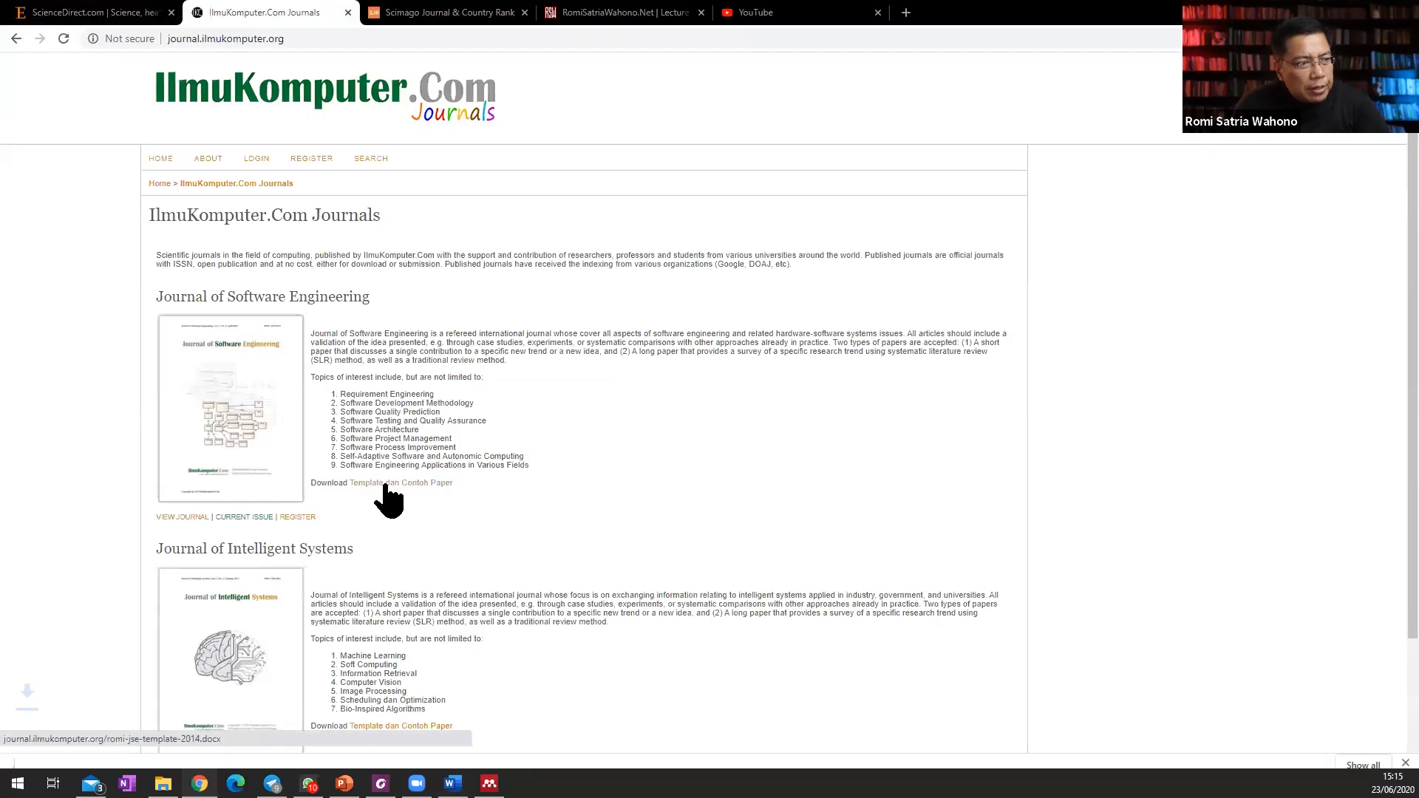
{"action": "left_click", "coordinate": [118, 751]}
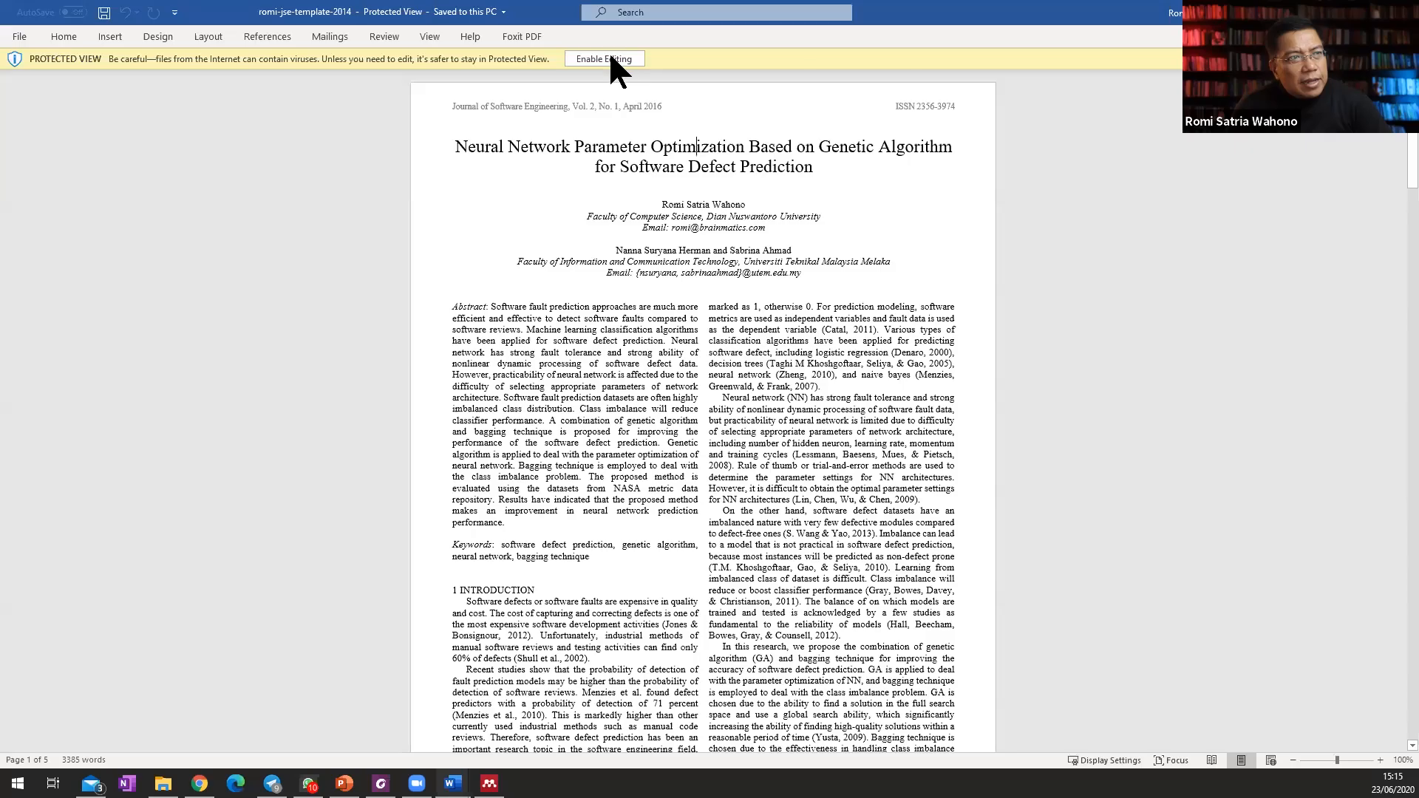
{"action": "left_click", "coordinate": [609, 50]}
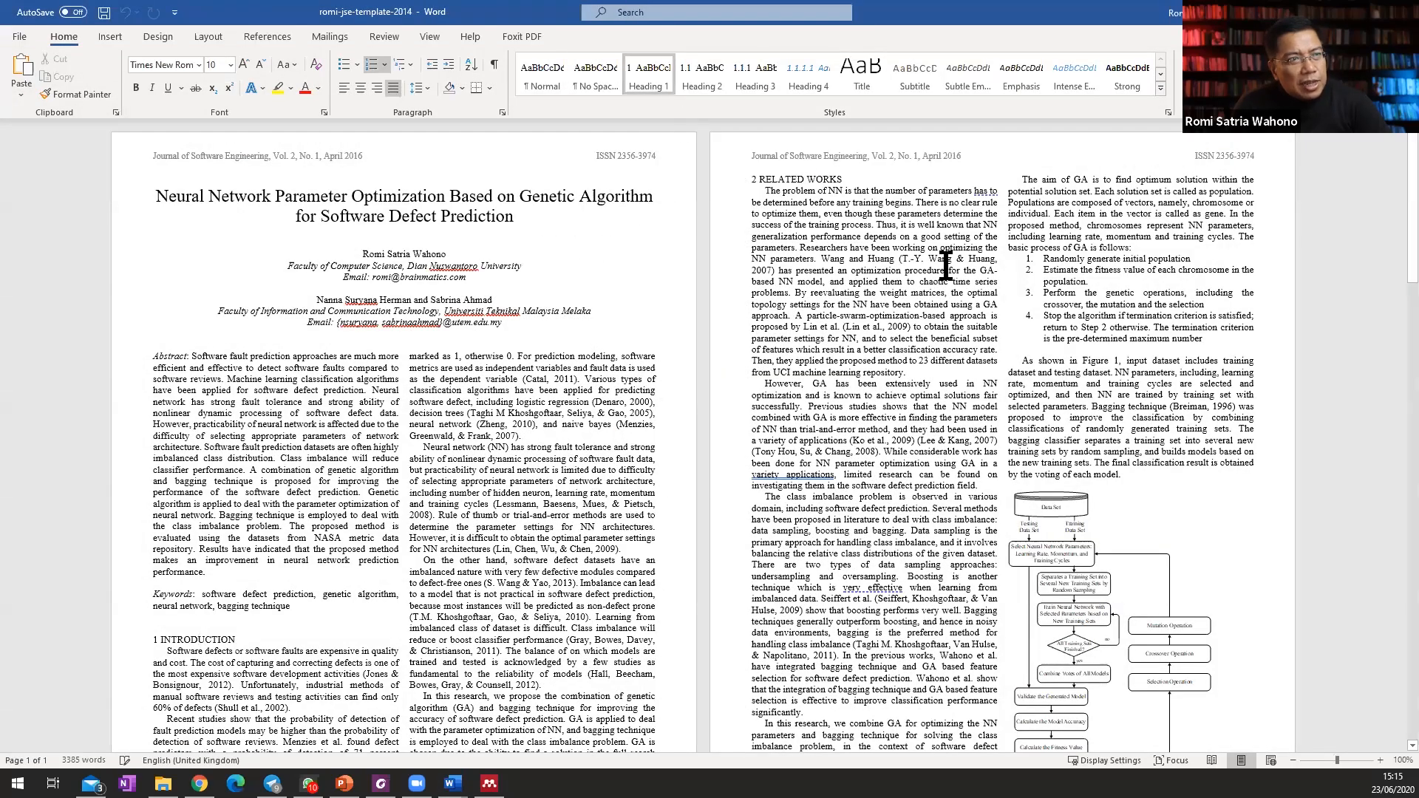
Examine the template's page layout, reference list and the Figure 4 caption.
{"action": "scroll", "coordinate": [946, 263], "scroll_direction": "down", "scroll_amount": 2}
{"action": "scroll", "coordinate": [946, 262], "scroll_direction": "down", "scroll_amount": 15}
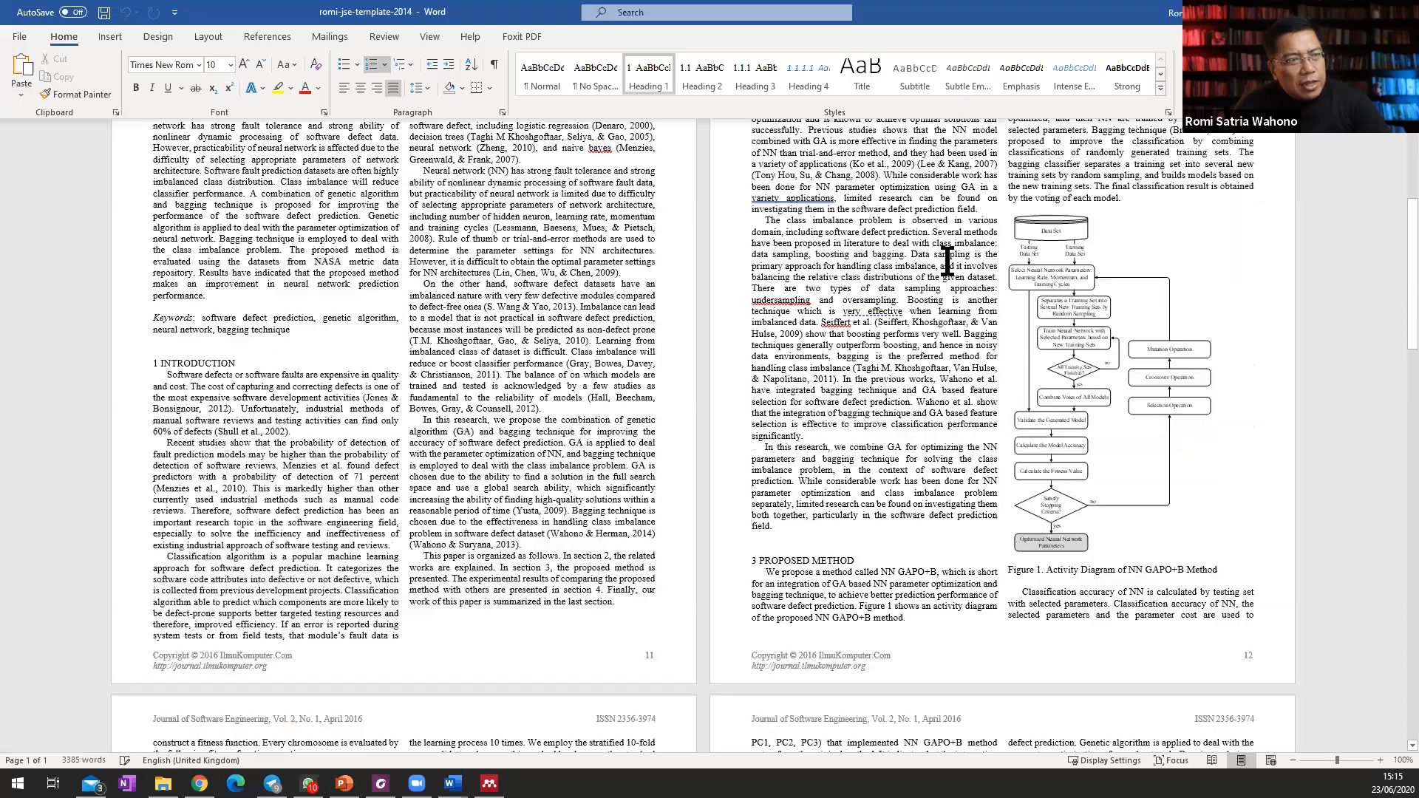
{"action": "scroll", "coordinate": [856, 303], "scroll_direction": "up", "scroll_amount": 12}
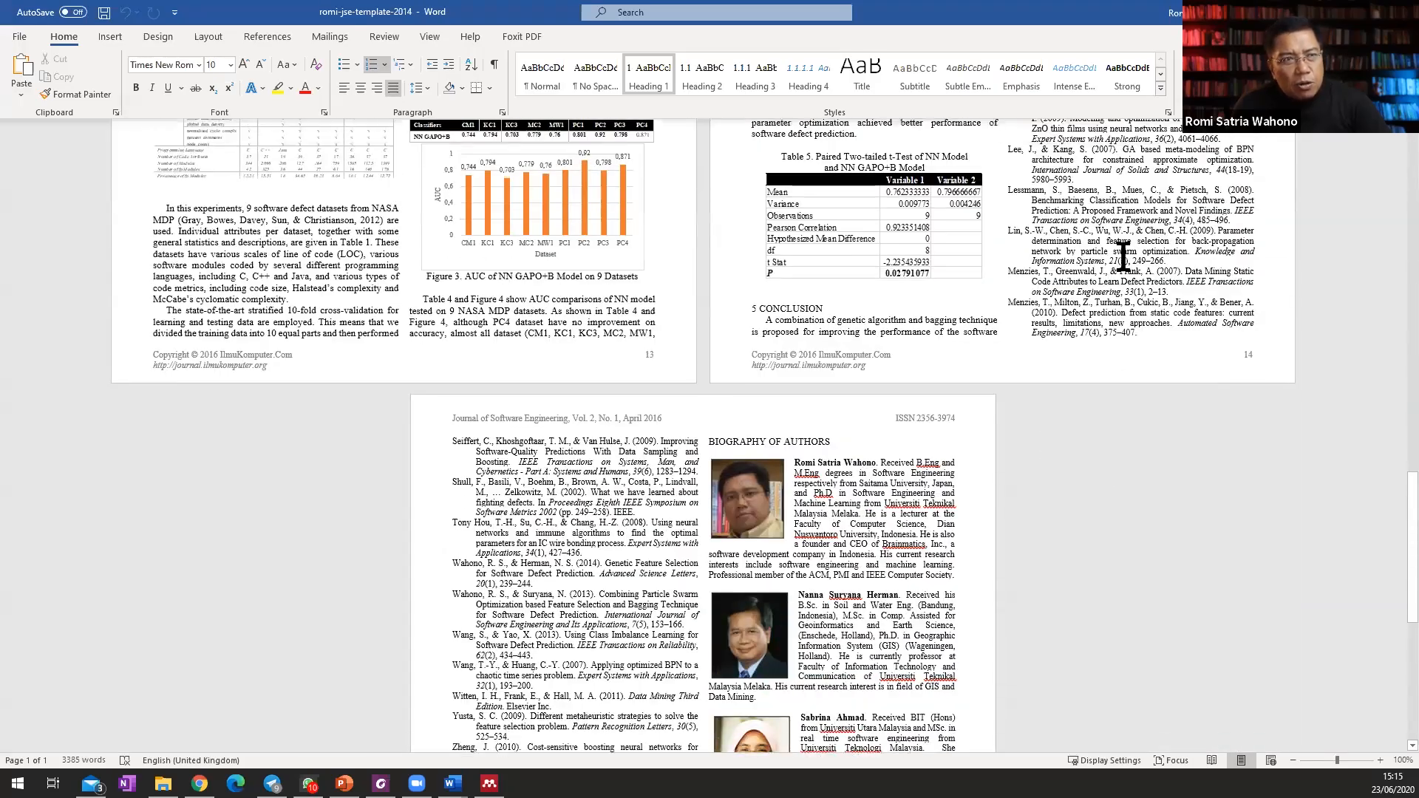
{"action": "scroll", "coordinate": [1111, 257], "scroll_direction": "up", "scroll_amount": 5}
{"action": "left_click", "coordinate": [1035, 207]}
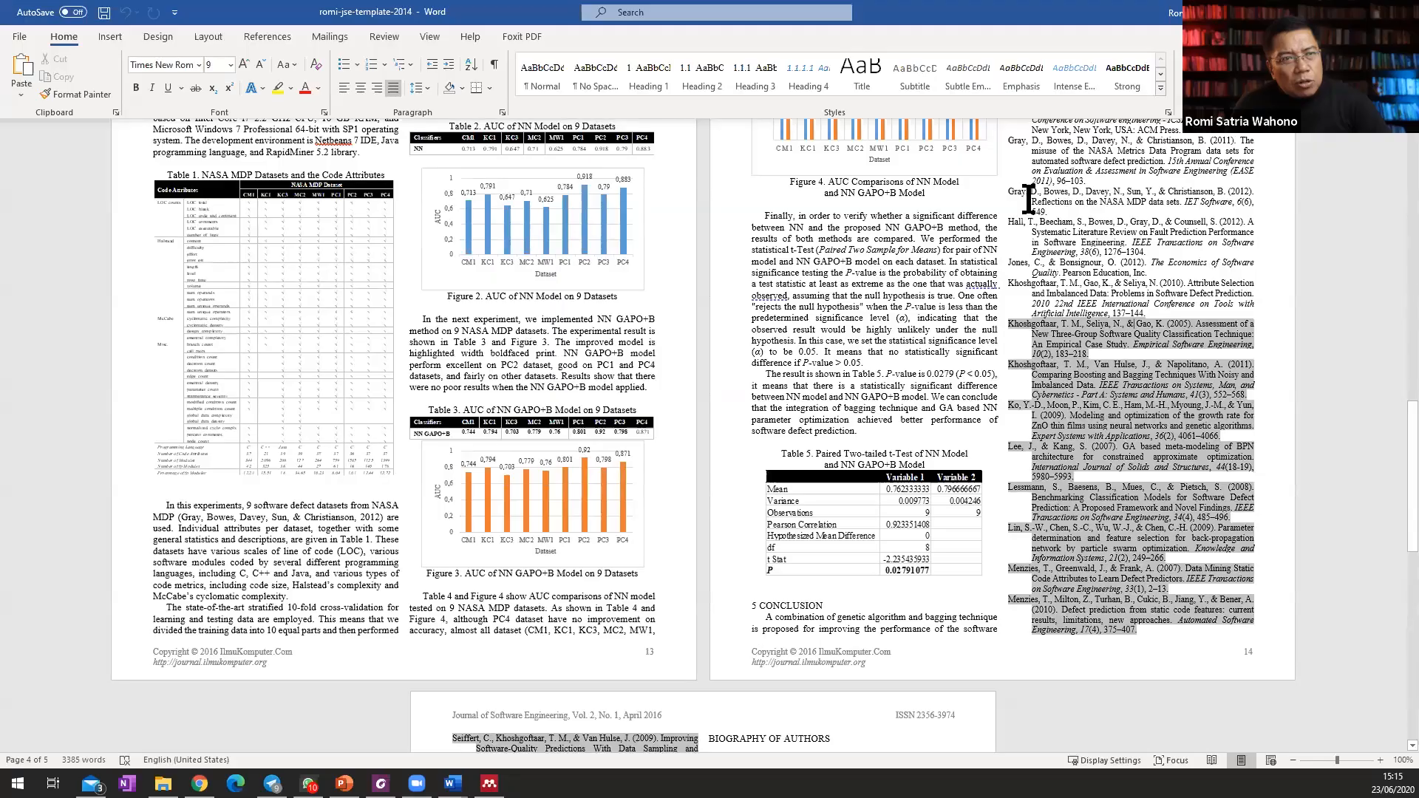
{"action": "scroll", "coordinate": [1033, 195], "scroll_direction": "up", "scroll_amount": 3}
{"action": "scroll", "coordinate": [339, 304], "scroll_direction": "up", "scroll_amount": 1}
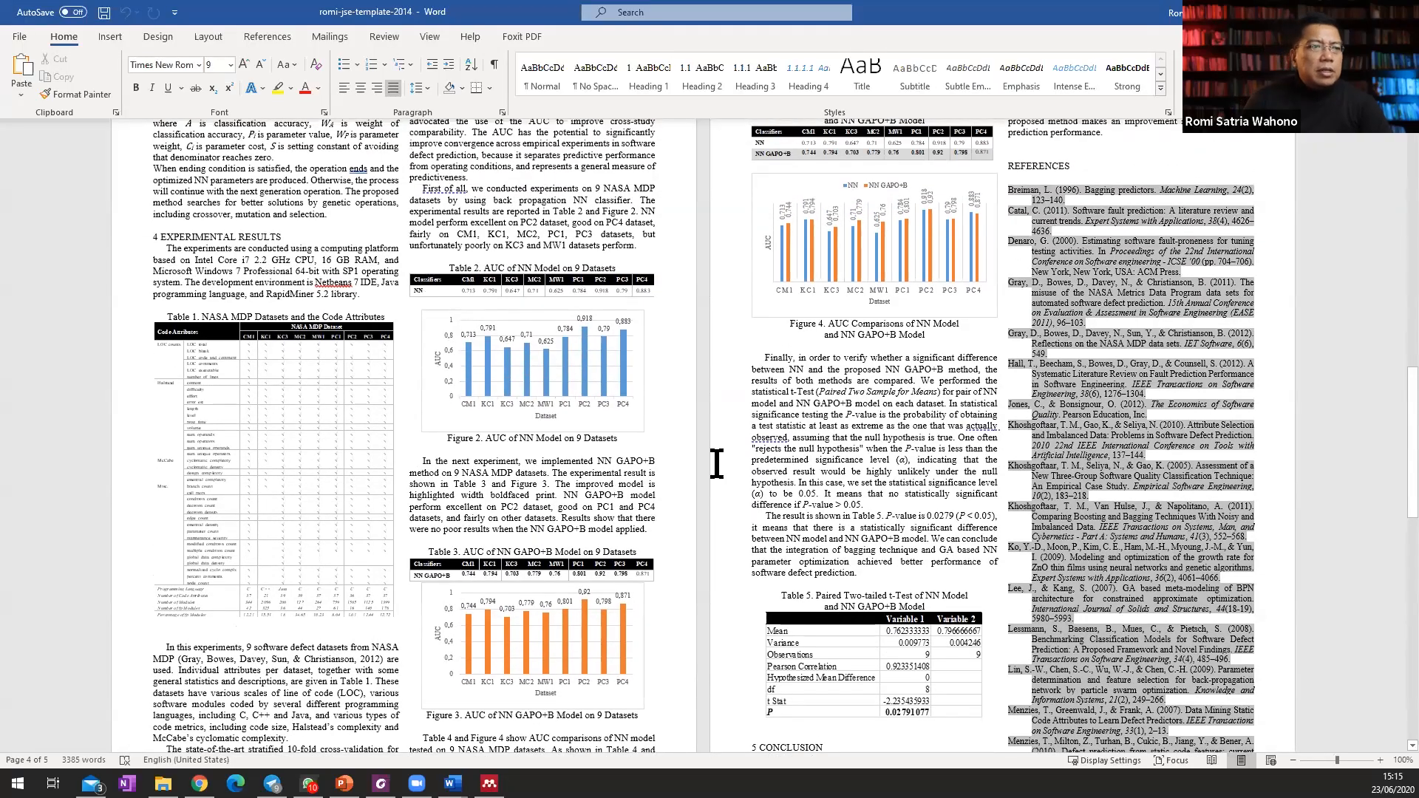
{"action": "left_click", "coordinate": [816, 326]}
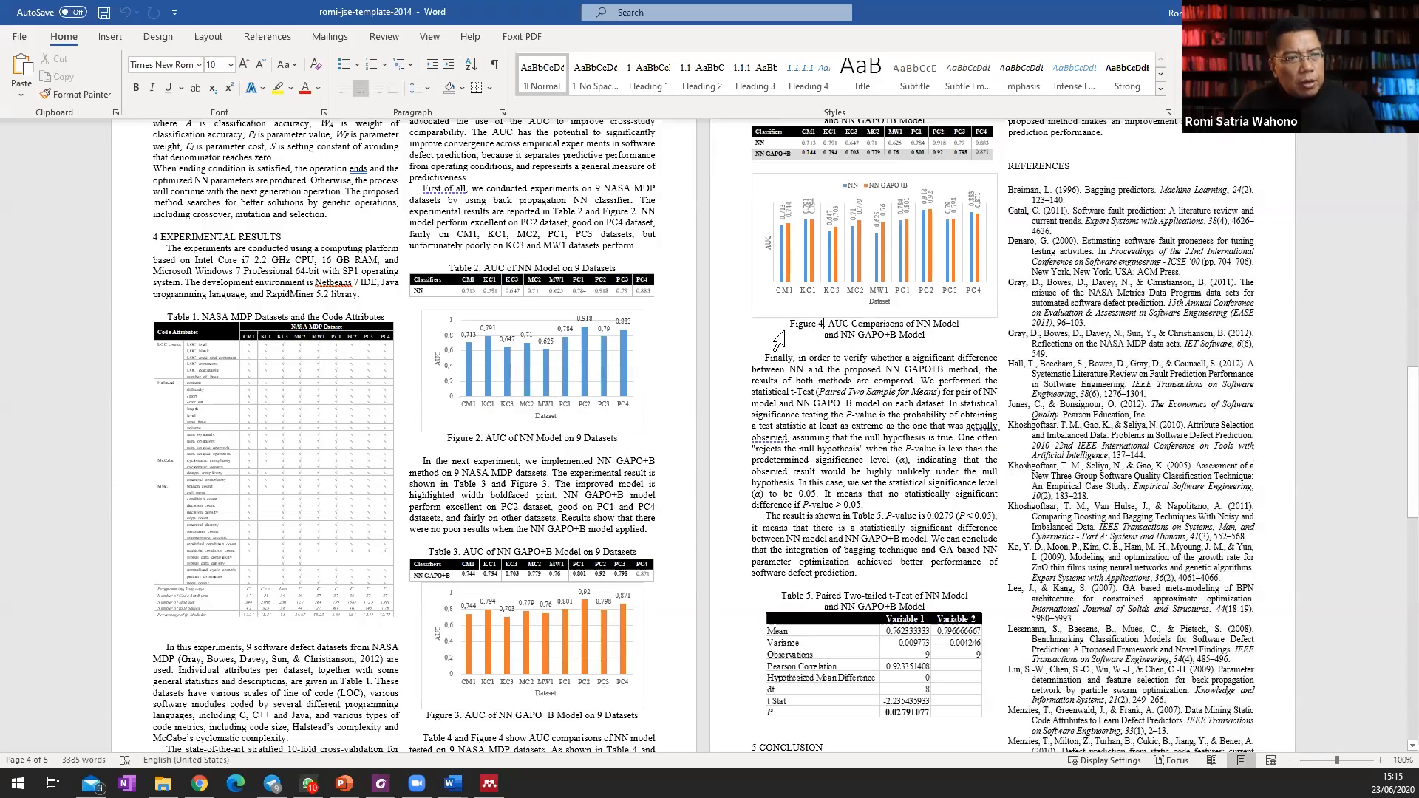
Examine the template's title block, abstract and the text around the Introduction heading.
{"action": "scroll", "coordinate": [550, 269], "scroll_direction": "up", "scroll_amount": 15}
{"action": "scroll", "coordinate": [551, 270], "scroll_direction": "up", "scroll_amount": 9}
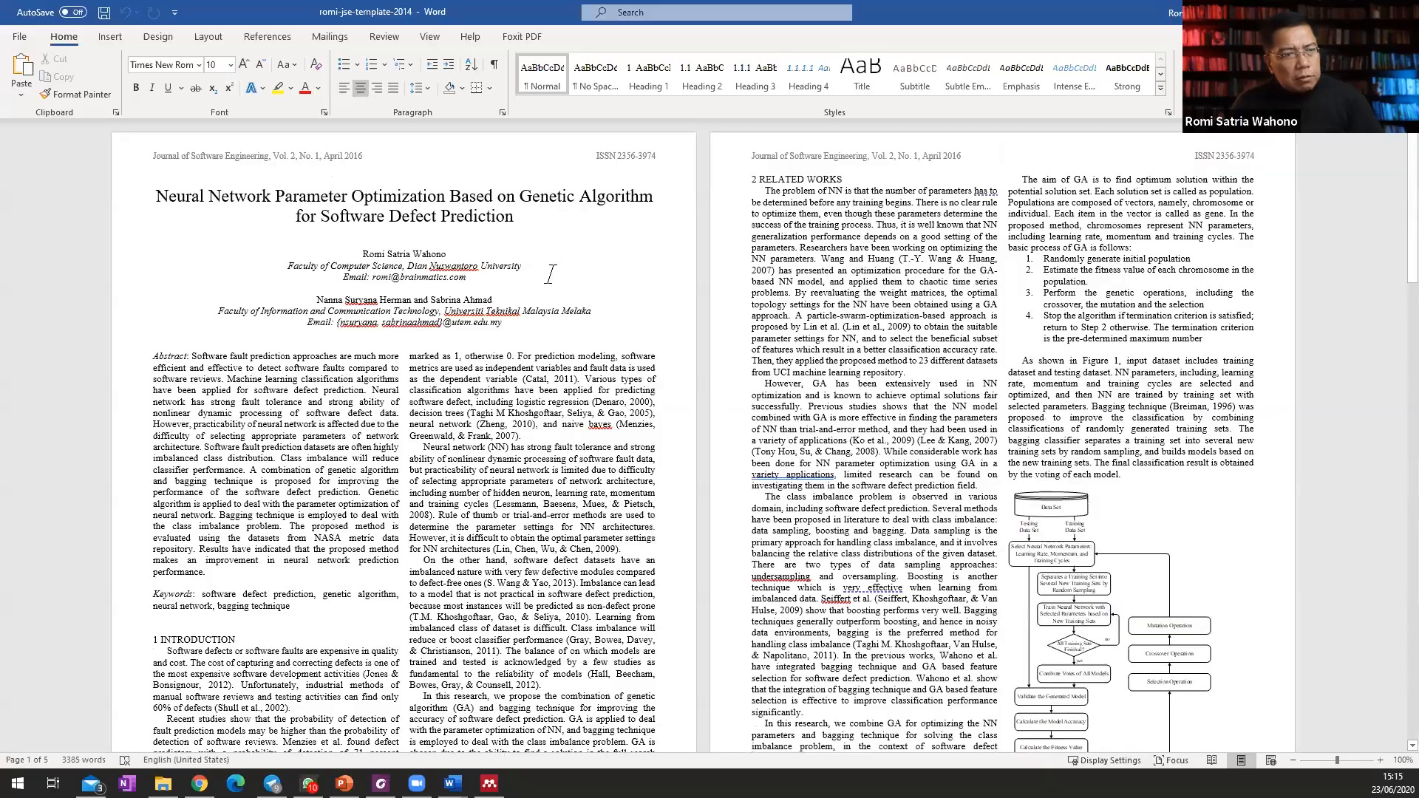
{"action": "scroll", "coordinate": [565, 252], "scroll_direction": "down", "scroll_amount": 4}
{"action": "scroll", "coordinate": [197, 258], "scroll_direction": "down", "scroll_amount": 7}
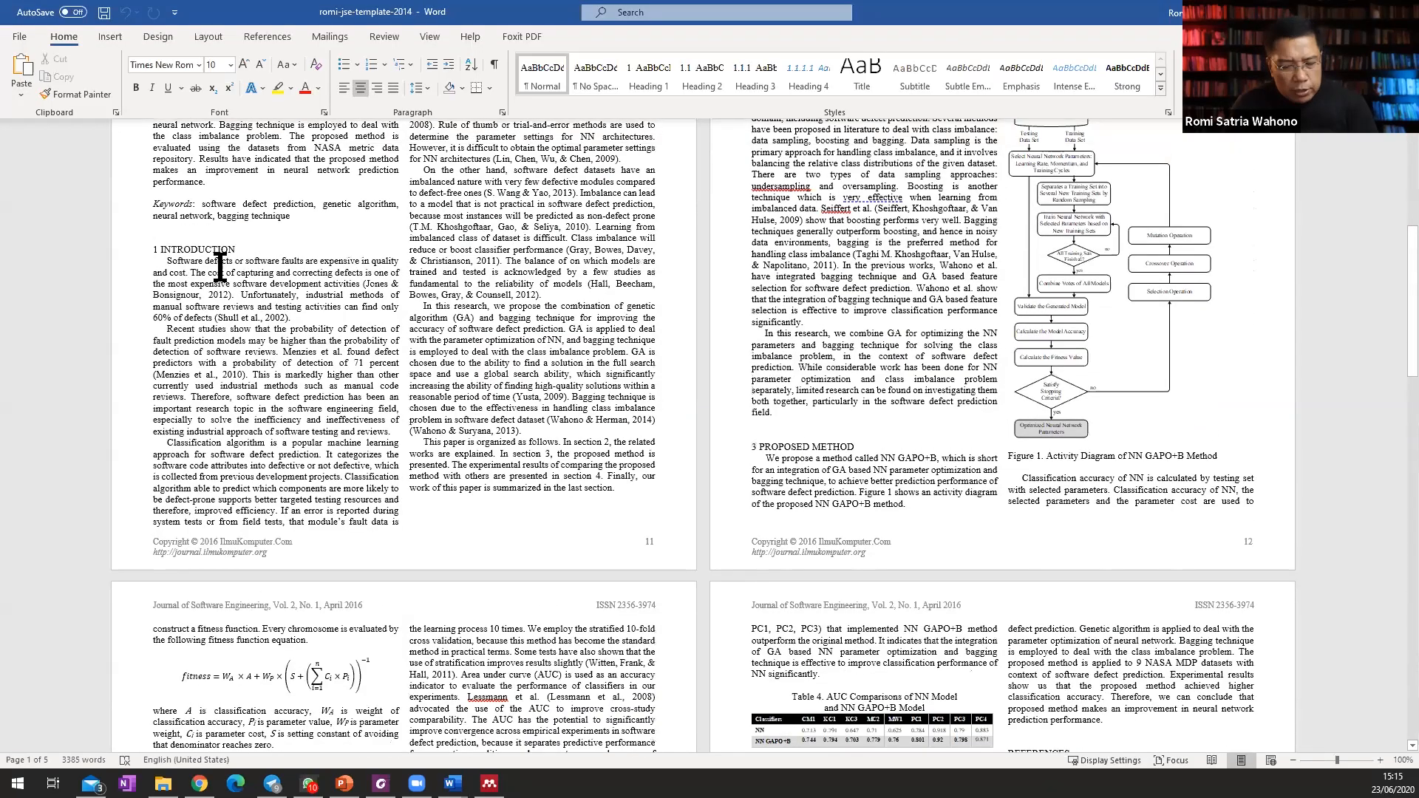
{"action": "left_click", "coordinate": [310, 168]}
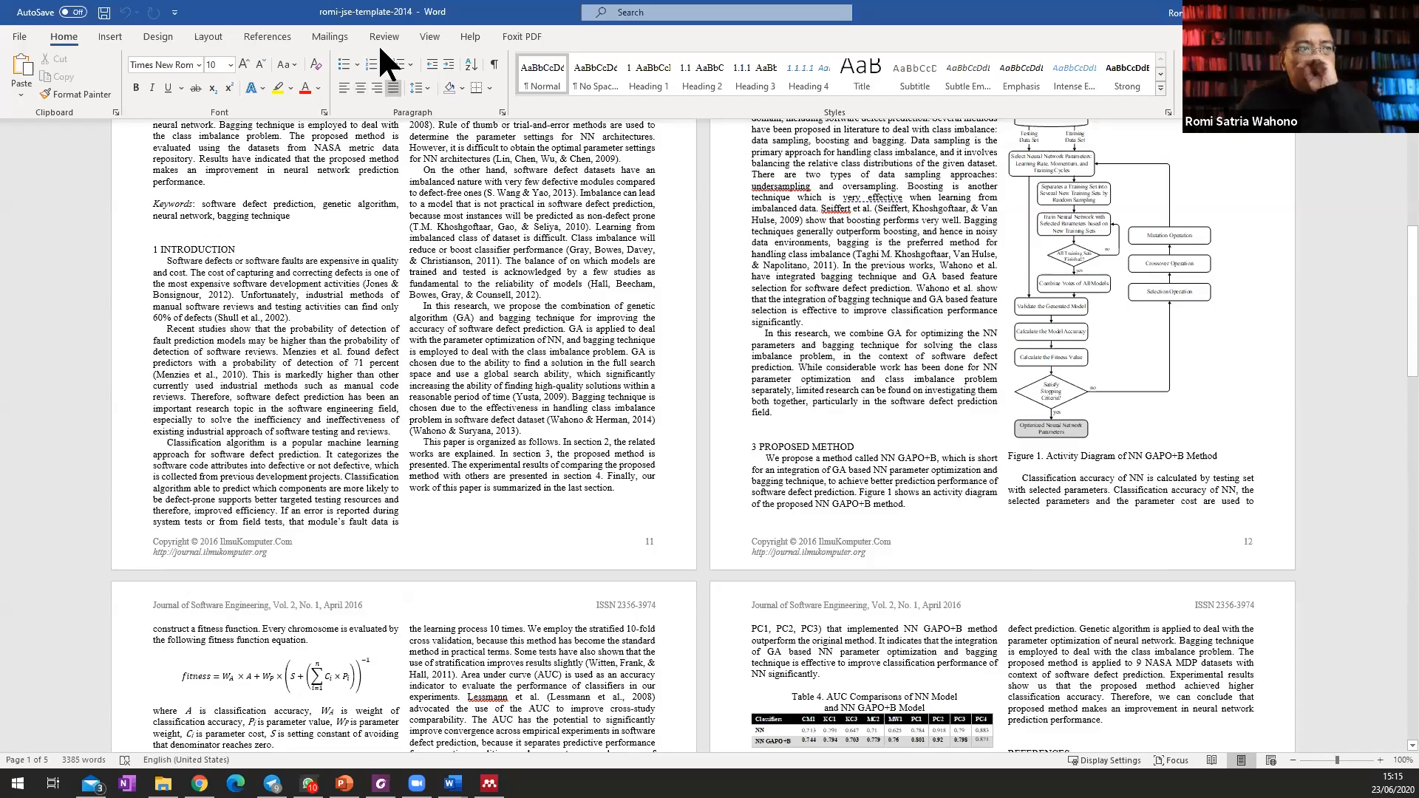
Switch from the journal template back to the thesis document and review its Daftar Isi and Daftar Tabel pages.
{"action": "scroll", "coordinate": [488, 296], "scroll_direction": "up", "scroll_amount": 8}
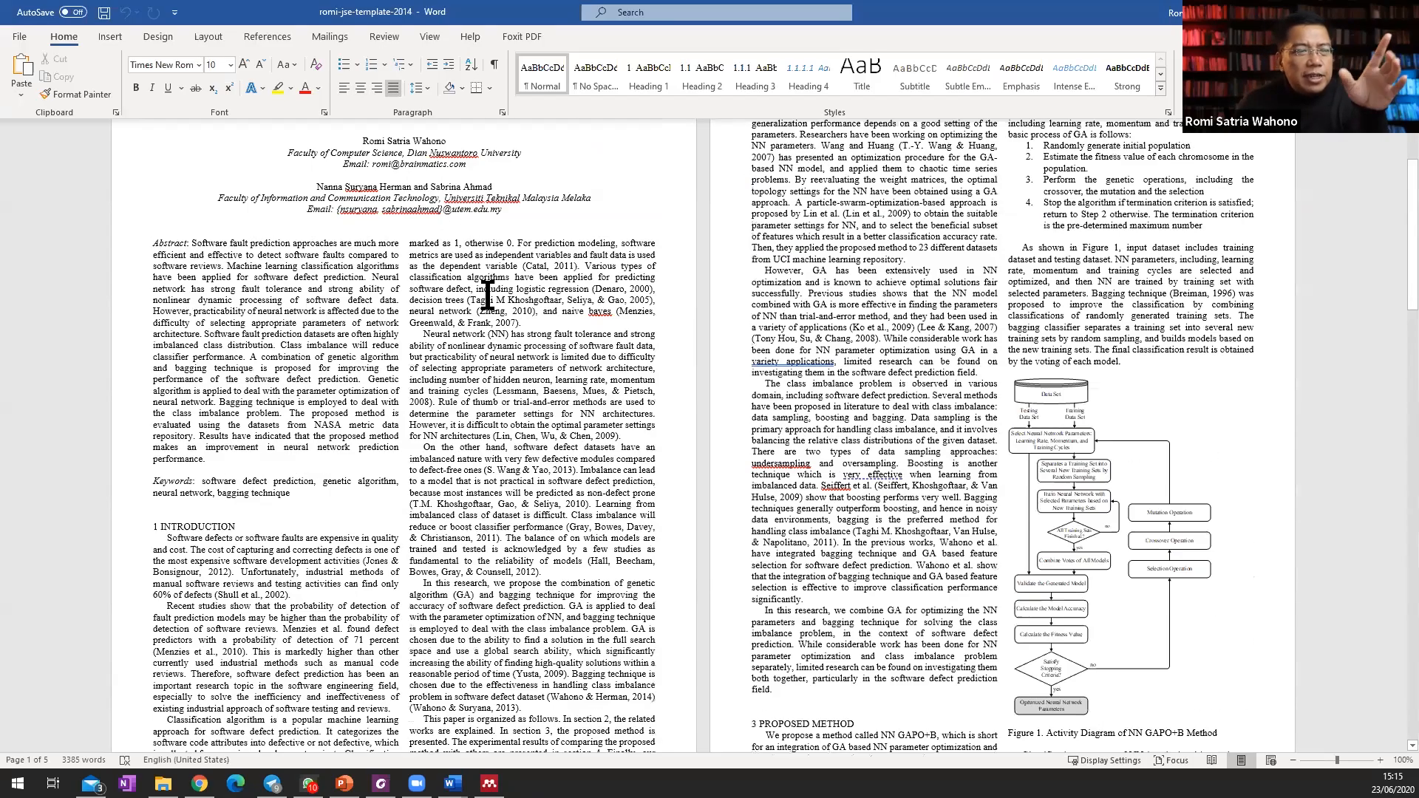
{"action": "scroll", "coordinate": [169, 650], "scroll_direction": "up", "scroll_amount": 3}
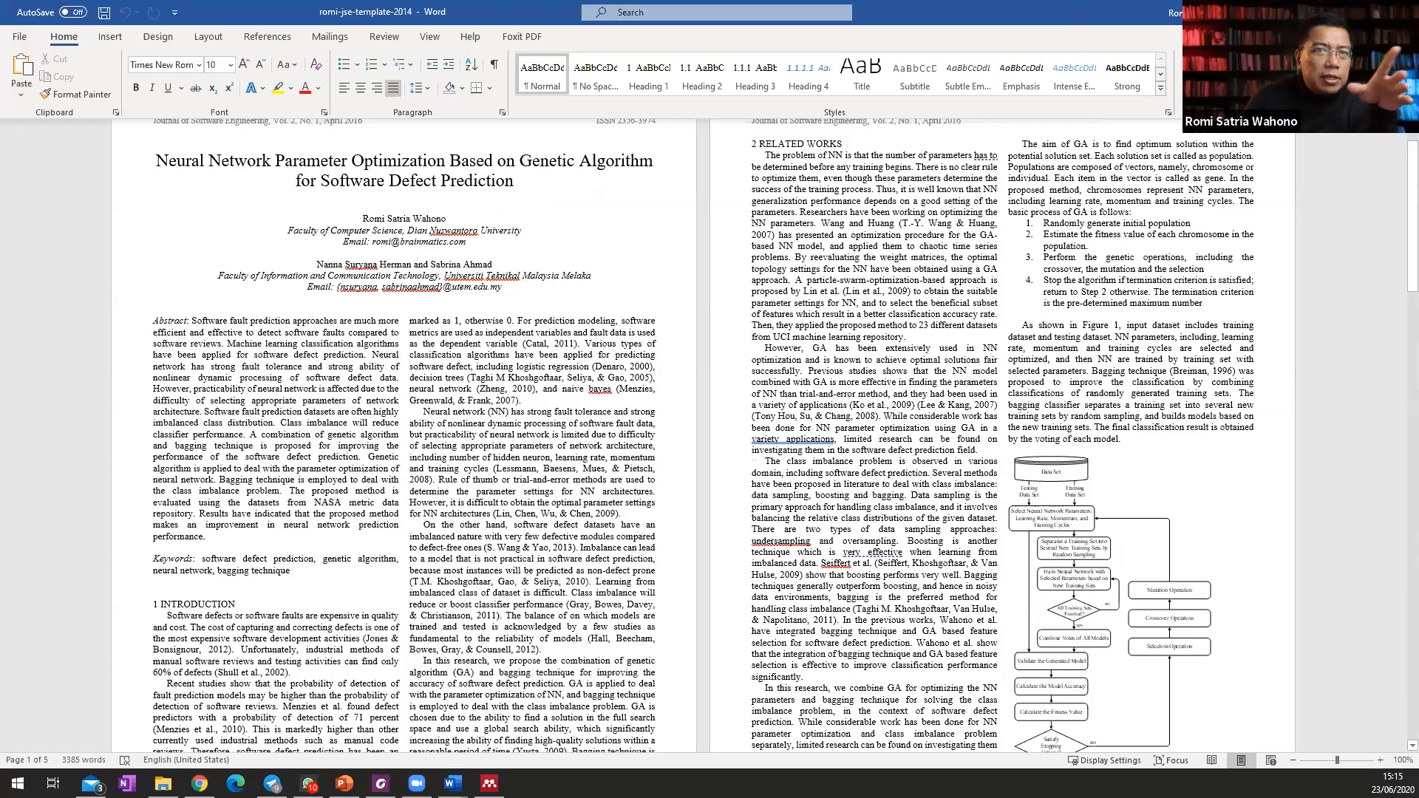
{"action": "key", "text": "alt+Tab"}
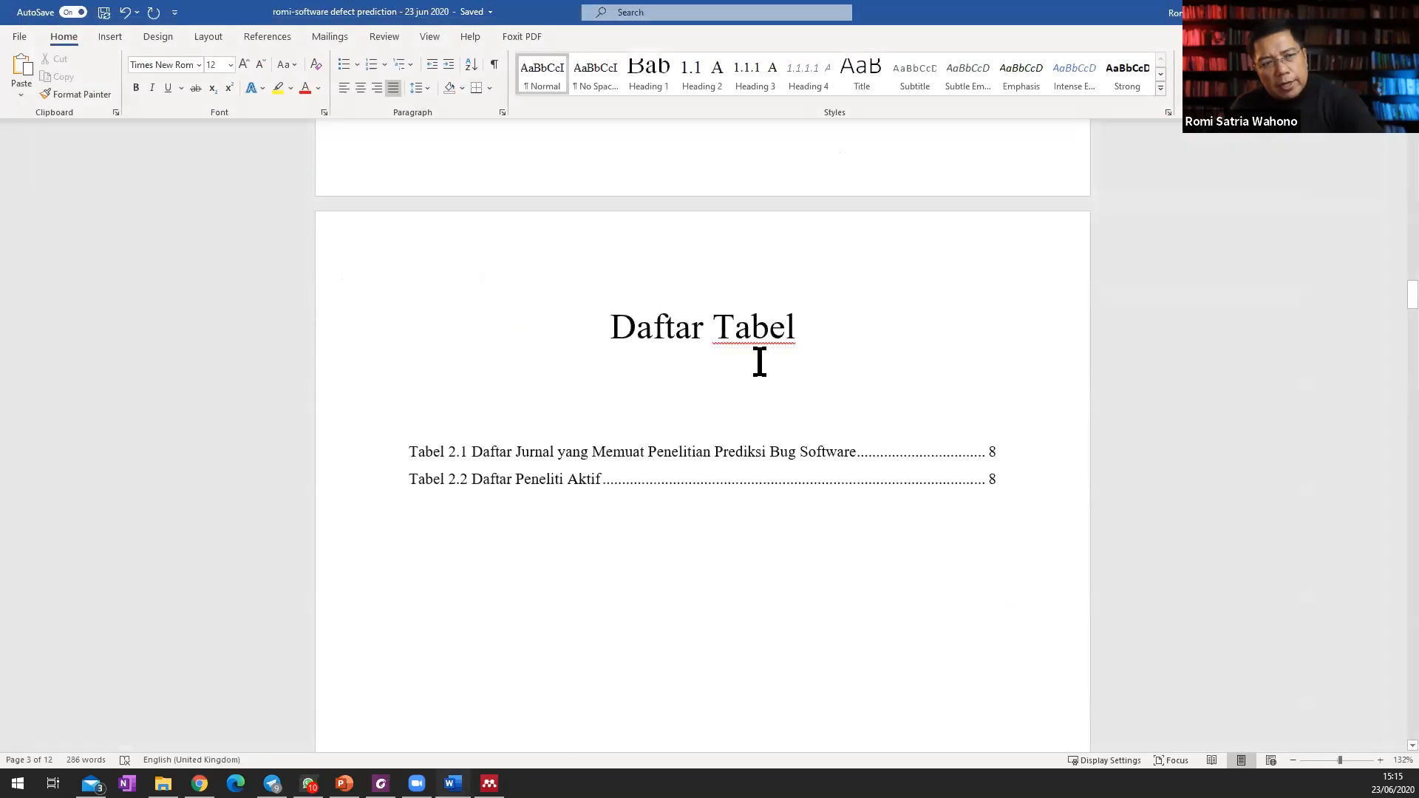
{"action": "scroll", "coordinate": [1049, 477], "scroll_direction": "down", "scroll_amount": 12}
{"action": "scroll", "coordinate": [1049, 478], "scroll_direction": "up", "scroll_amount": 20}
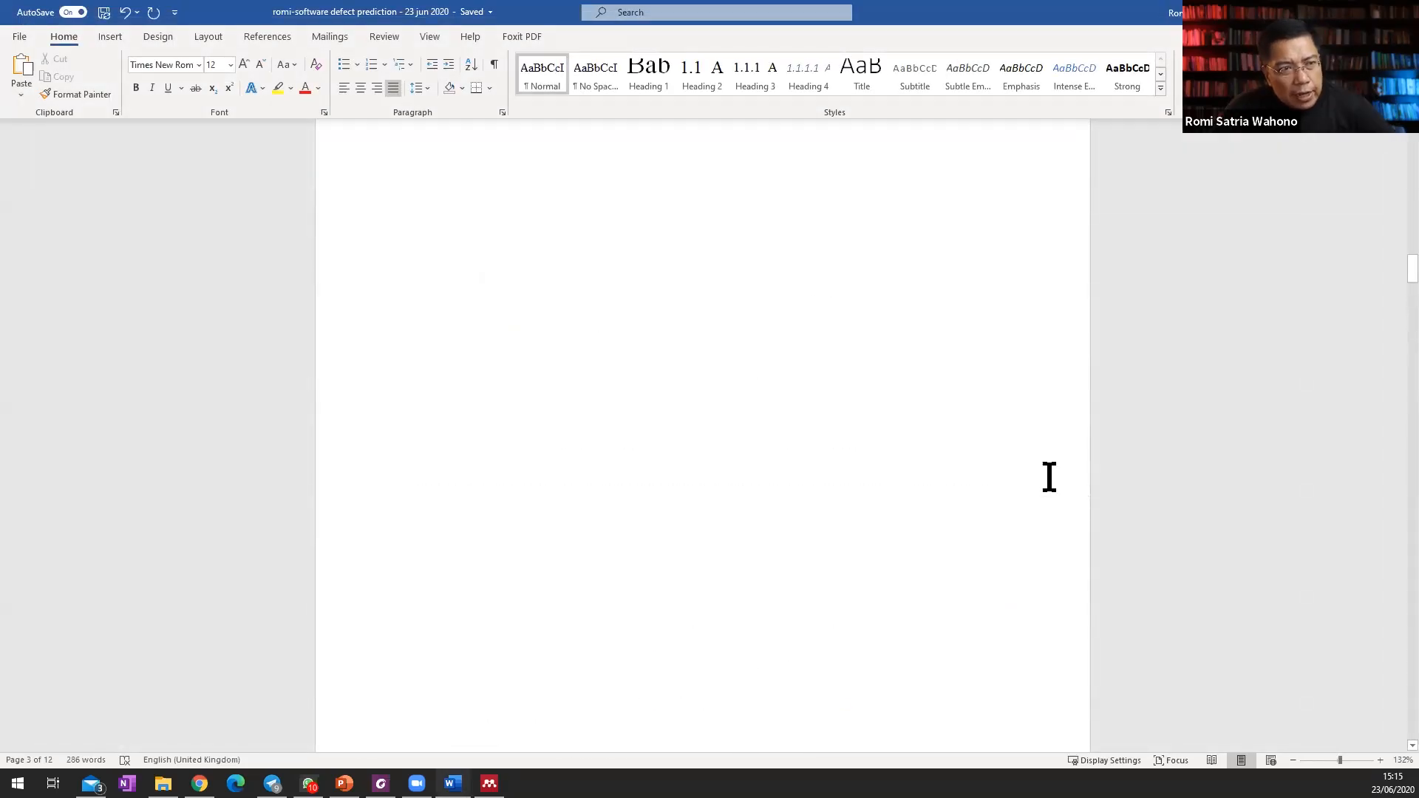
{"action": "scroll", "coordinate": [1049, 477], "scroll_direction": "up", "scroll_amount": 20}
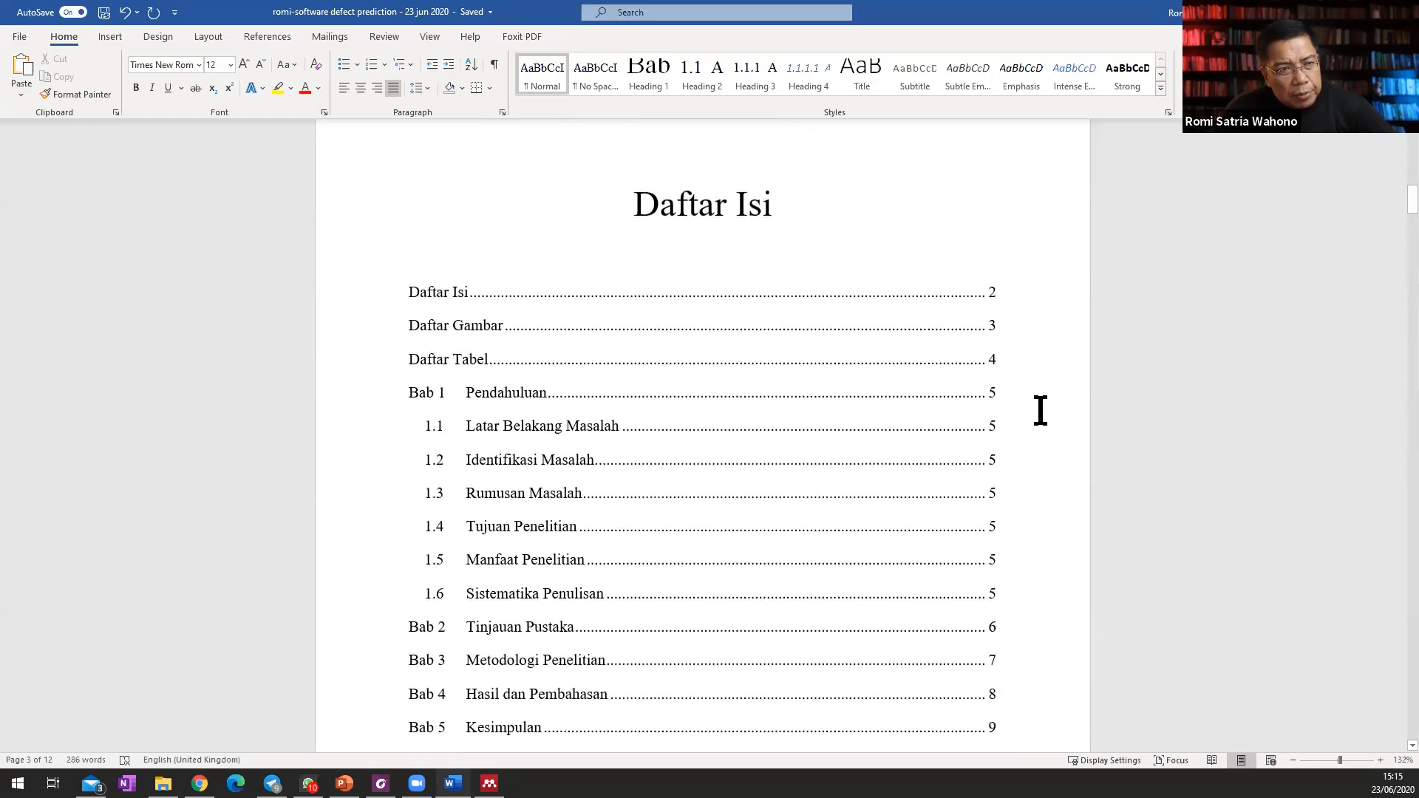
{"action": "scroll", "coordinate": [1008, 482], "scroll_direction": "up", "scroll_amount": 5}
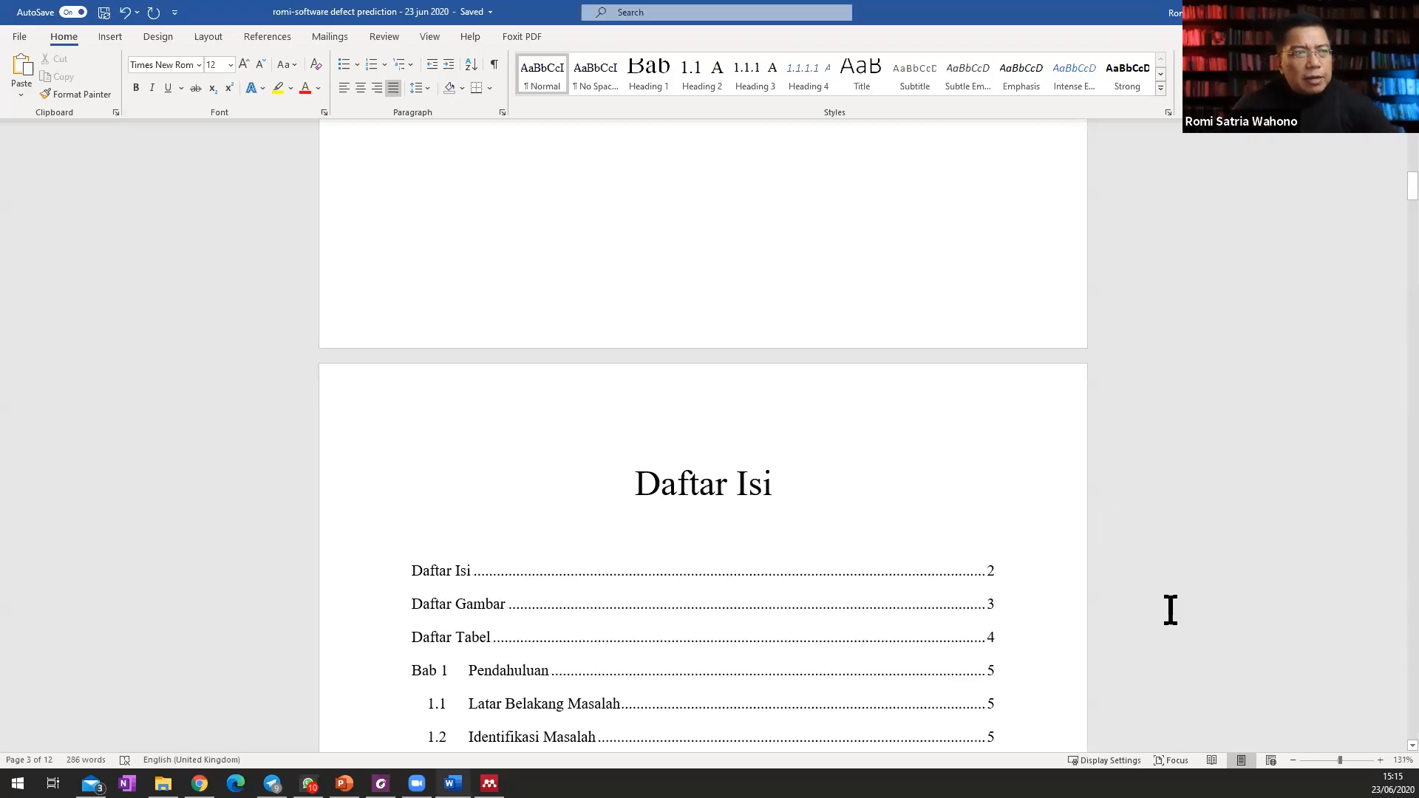
{"action": "scroll", "coordinate": [1044, 601], "scroll_direction": "up", "scroll_amount": 2}
{"action": "scroll", "coordinate": [1044, 601], "scroll_direction": "down", "scroll_amount": 10}
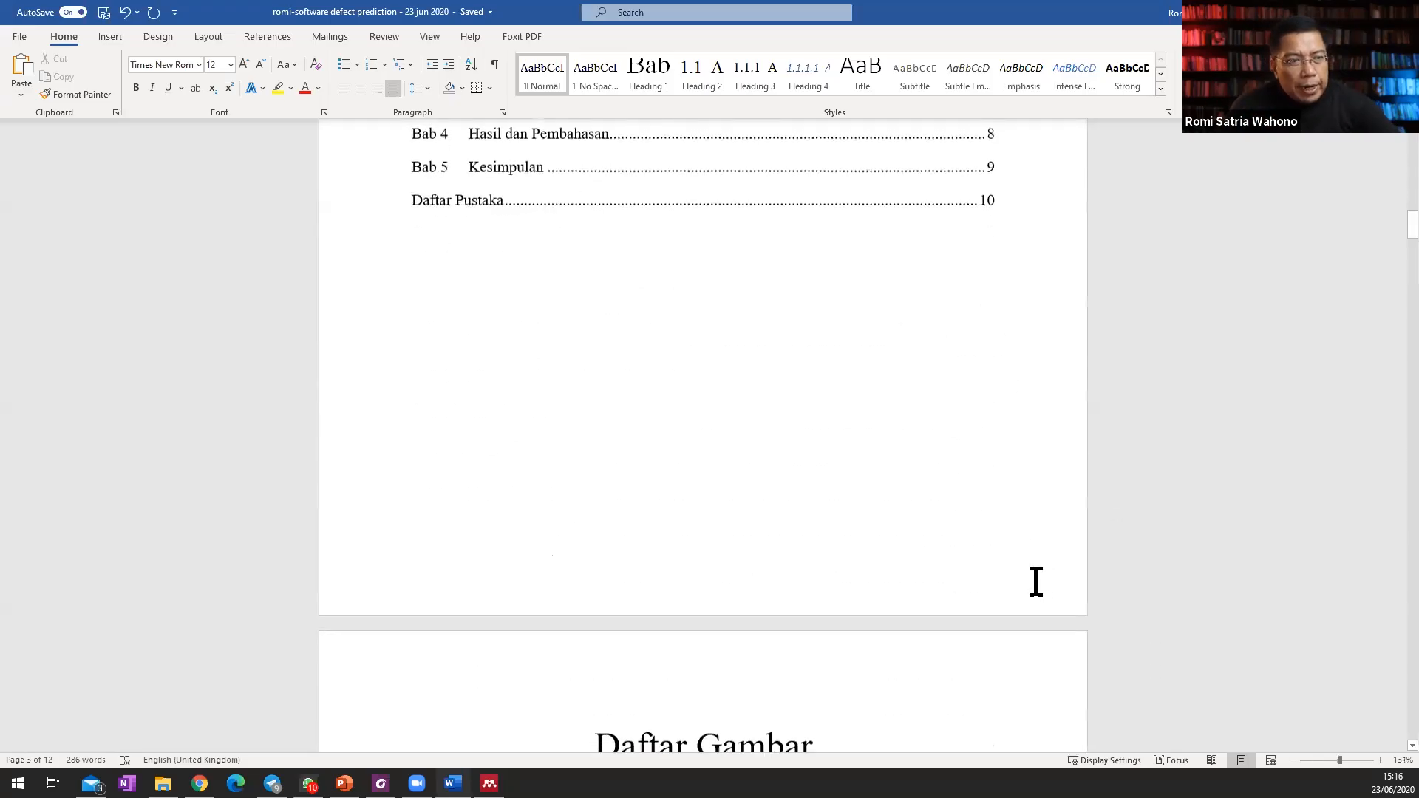
Open the Section 2 footer on the Daftar Isi page and unlink it from the previous section.
{"action": "double_click", "coordinate": [930, 571]}
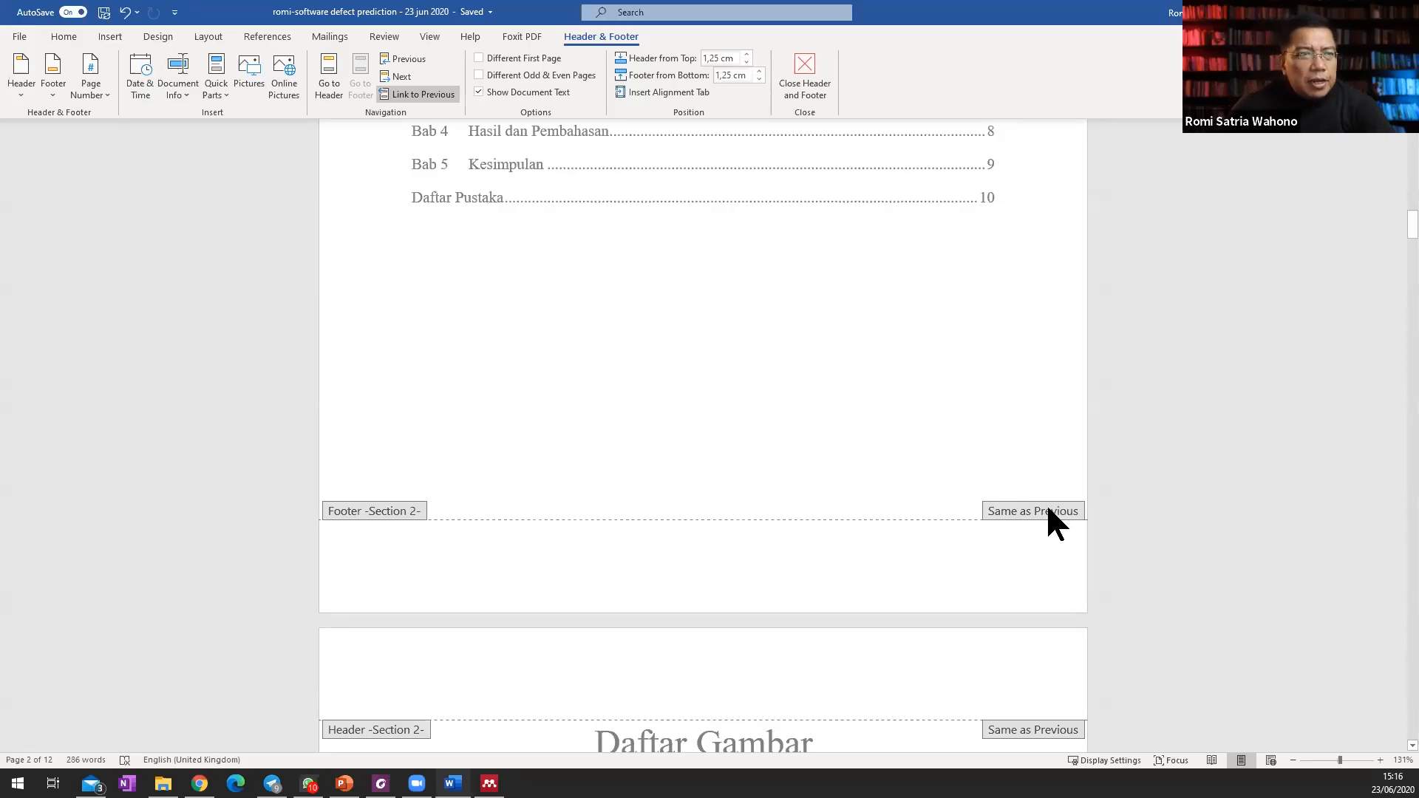
{"action": "scroll", "coordinate": [1053, 521], "scroll_direction": "up", "scroll_amount": 10}
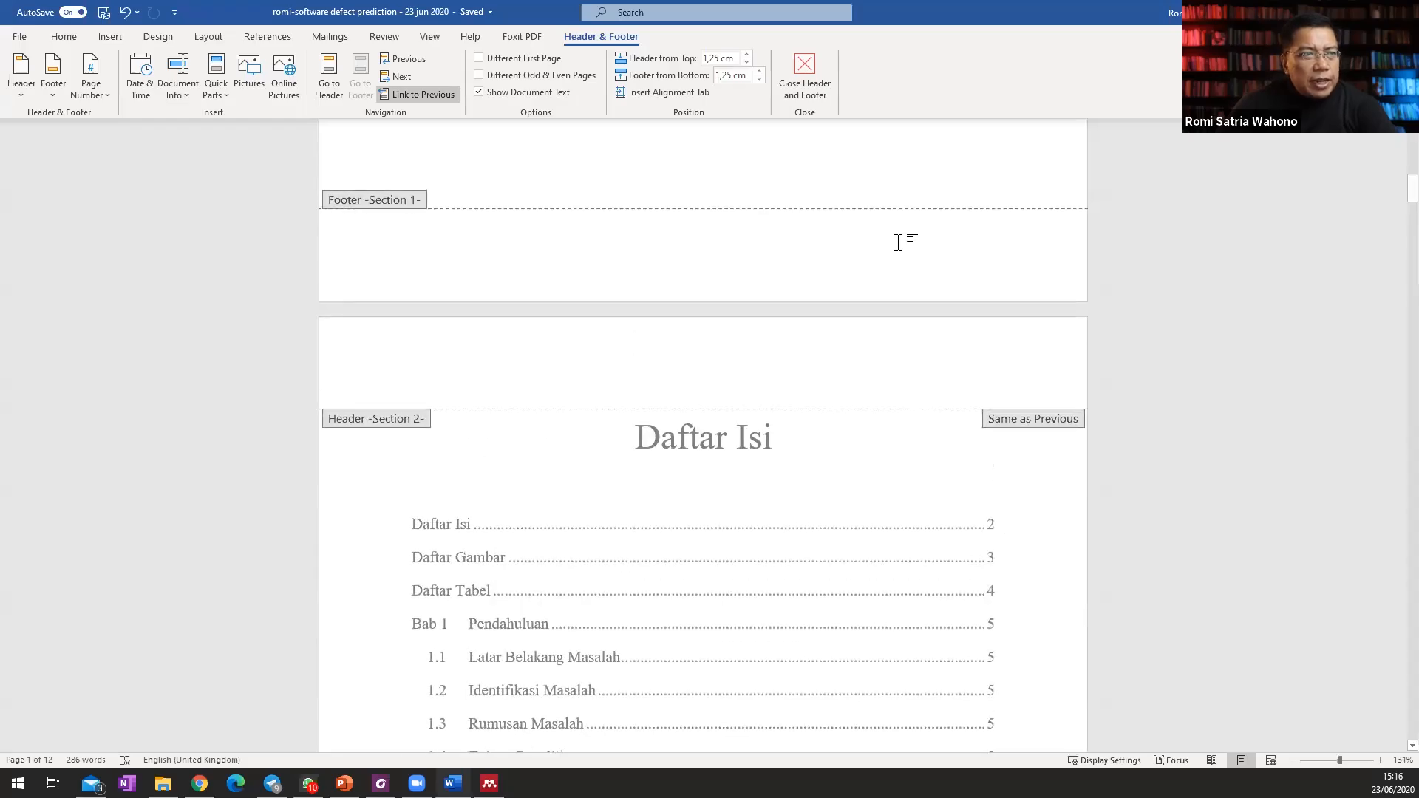
{"action": "scroll", "coordinate": [902, 253], "scroll_direction": "down", "scroll_amount": 10}
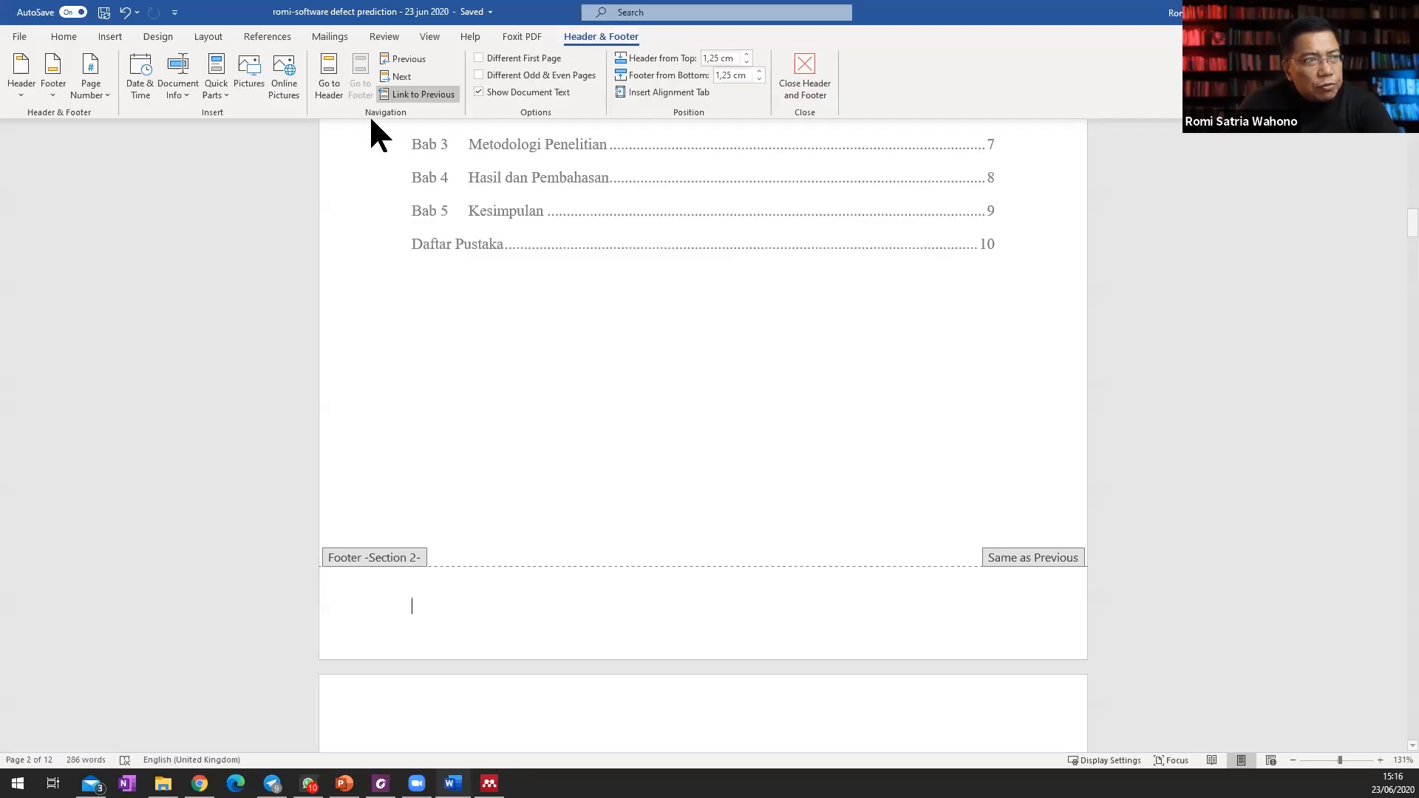
{"action": "left_click", "coordinate": [429, 93]}
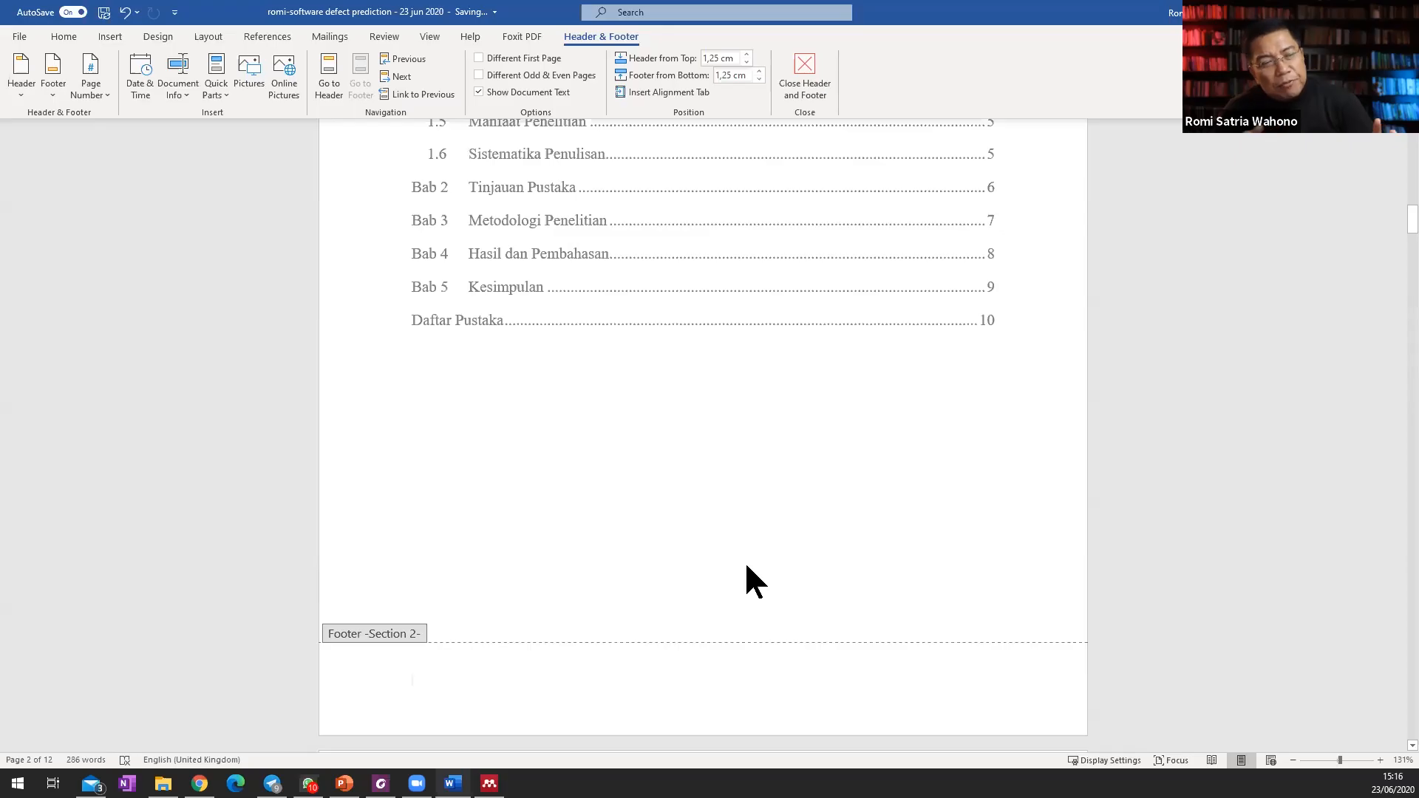
{"action": "scroll", "coordinate": [716, 527], "scroll_direction": "down", "scroll_amount": 1}
{"action": "scroll", "coordinate": [717, 529], "scroll_direction": "up", "scroll_amount": 10}
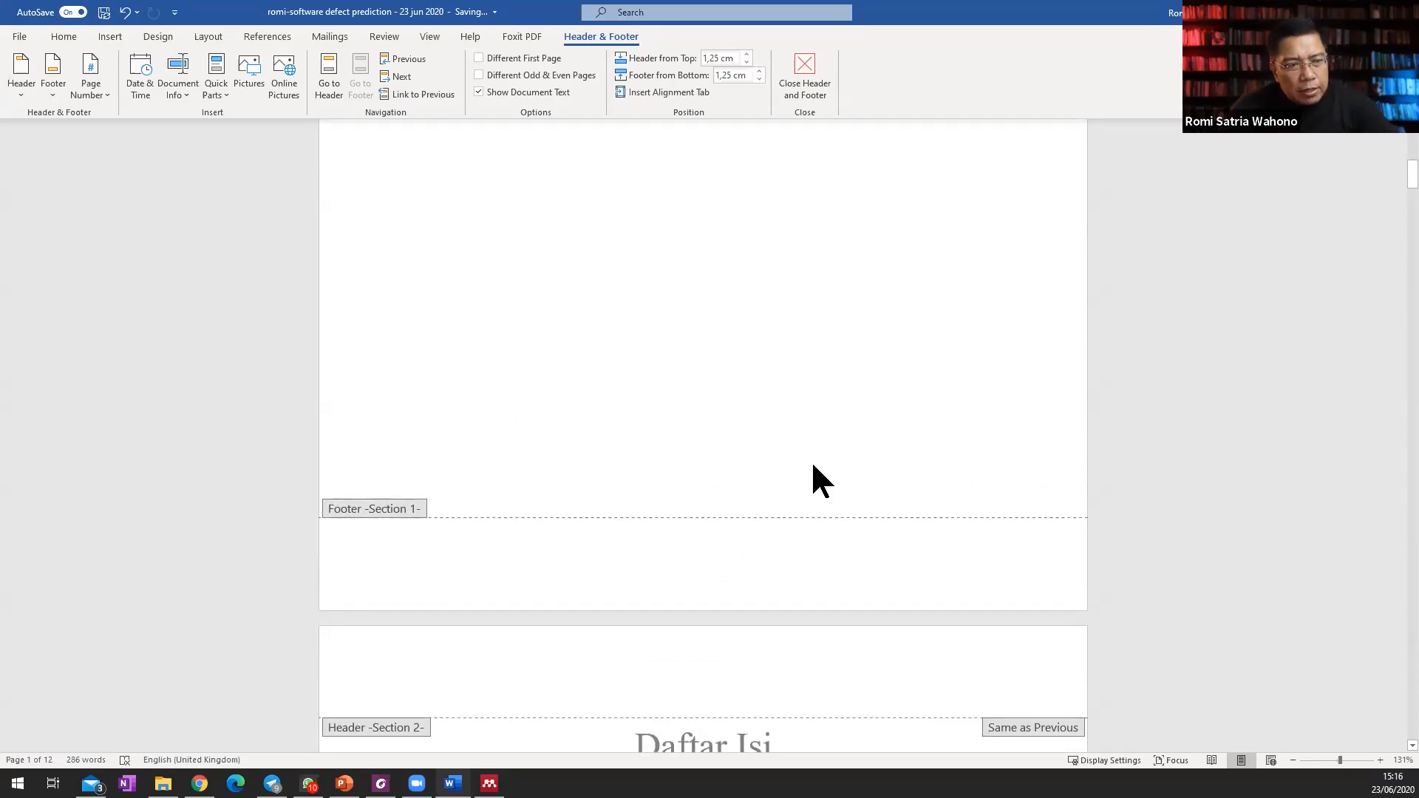
{"action": "scroll", "coordinate": [813, 466], "scroll_direction": "down", "scroll_amount": 10}
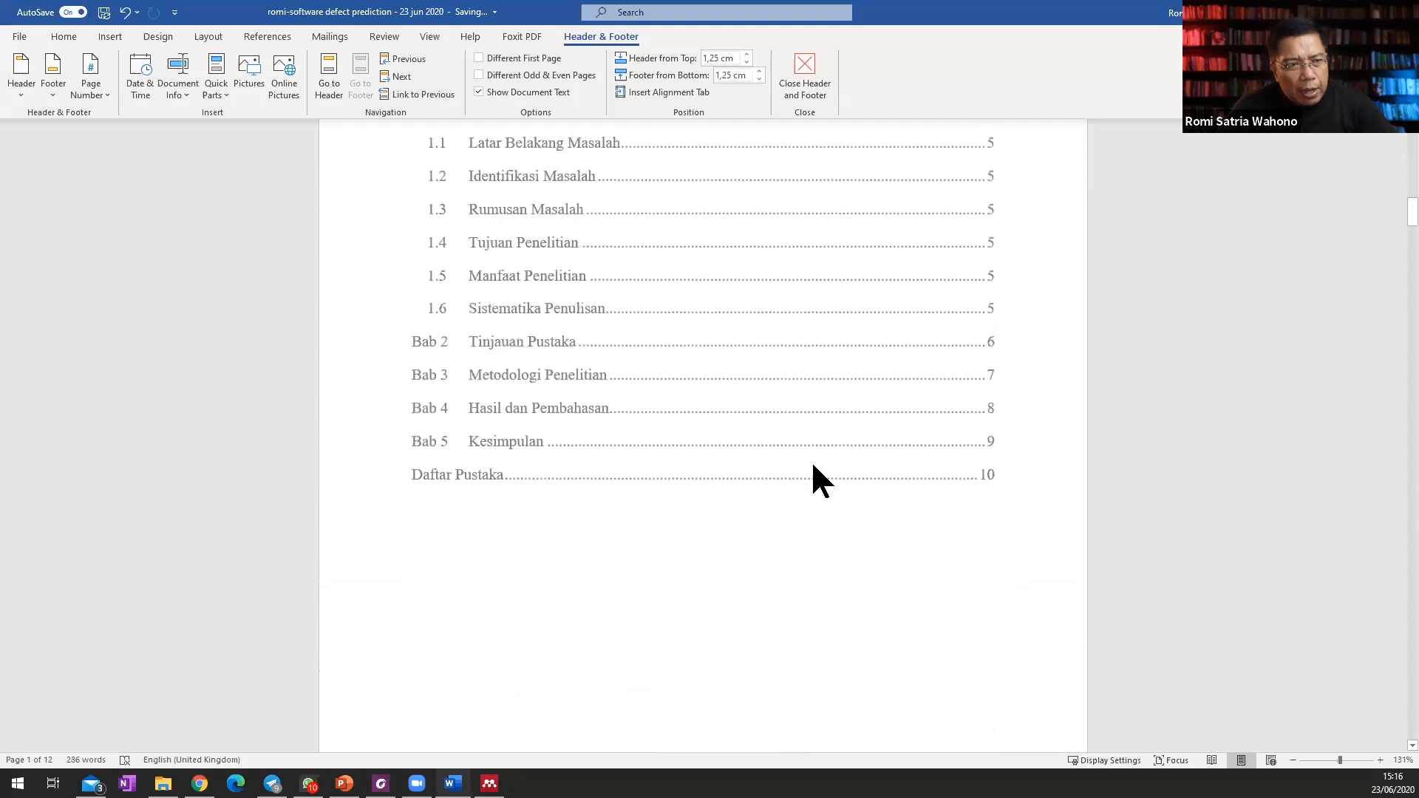
{"action": "scroll", "coordinate": [813, 465], "scroll_direction": "up", "scroll_amount": 1}
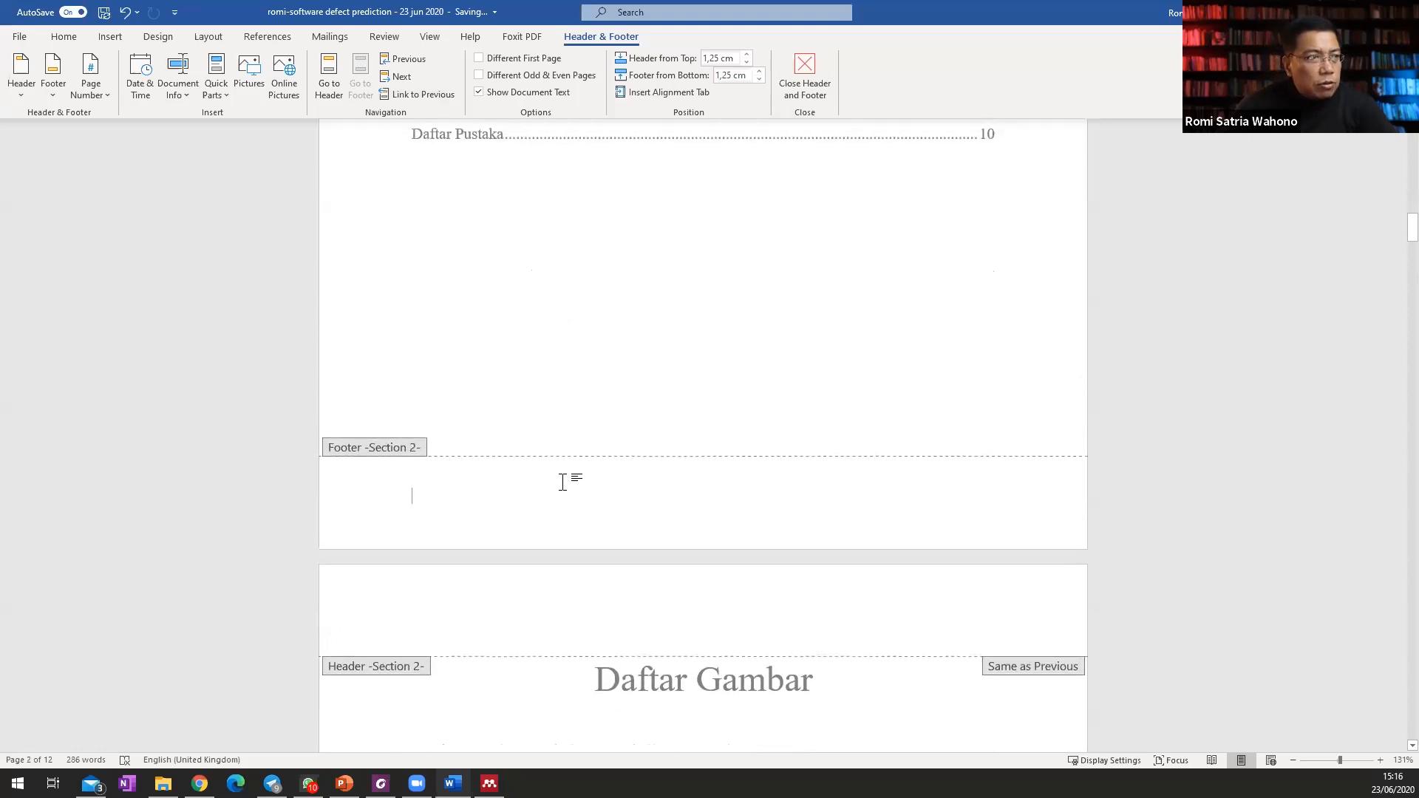
{"action": "left_click", "coordinate": [50, 93]}
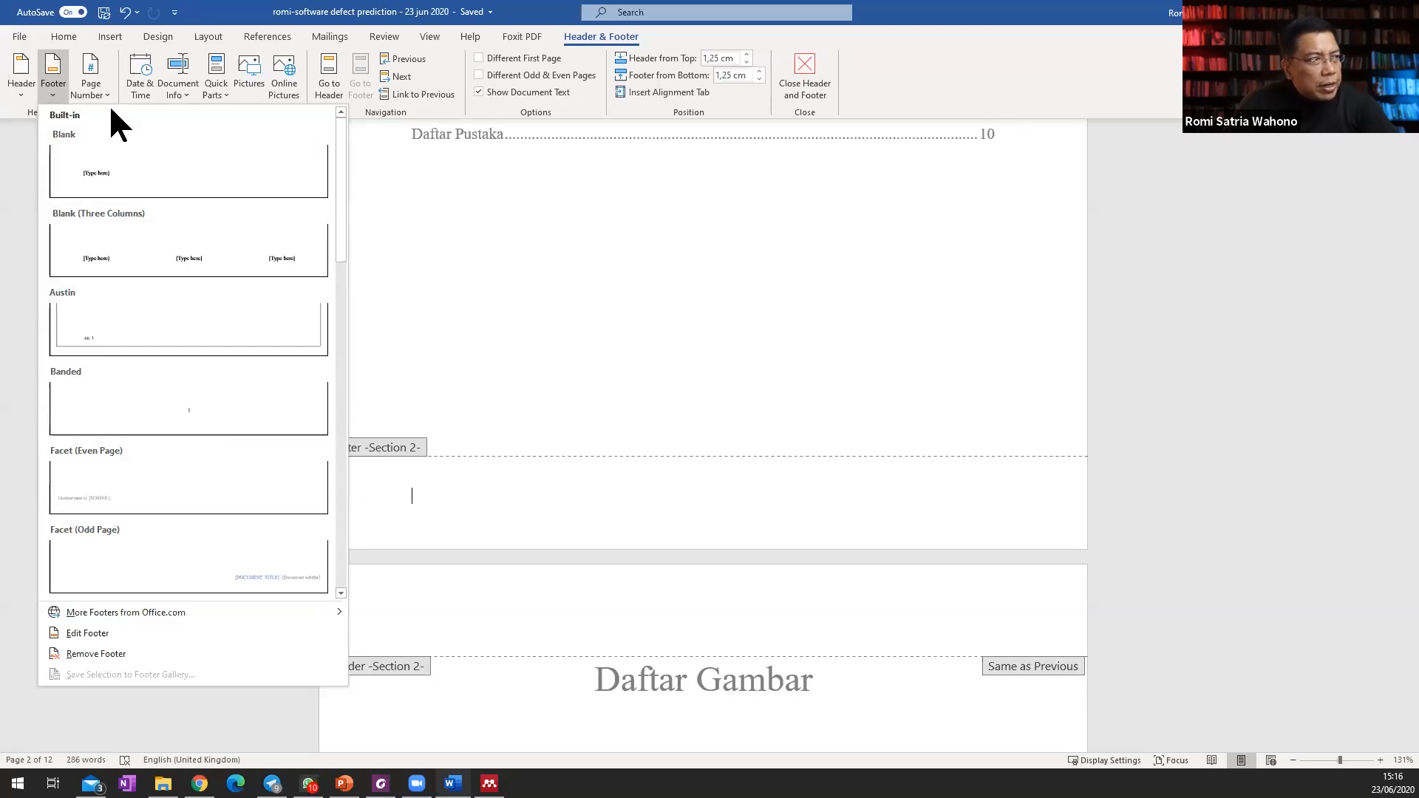
{"action": "left_click", "coordinate": [18, 186]}
{"action": "left_click", "coordinate": [589, 501]}
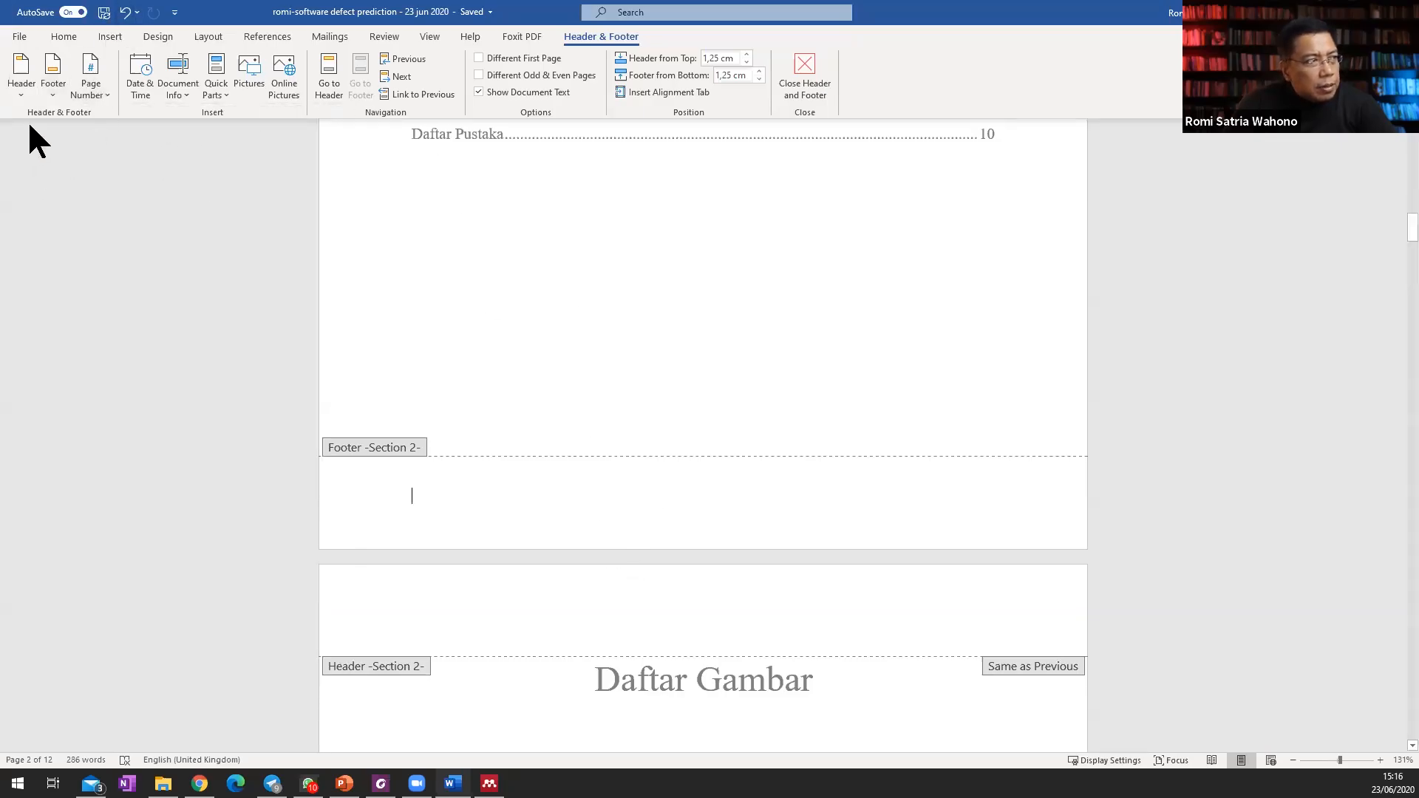
Format the Section 2 page numbers as lowercase Roman numerals (i, ii, iii) starting at i.
{"action": "left_click", "coordinate": [100, 95]}
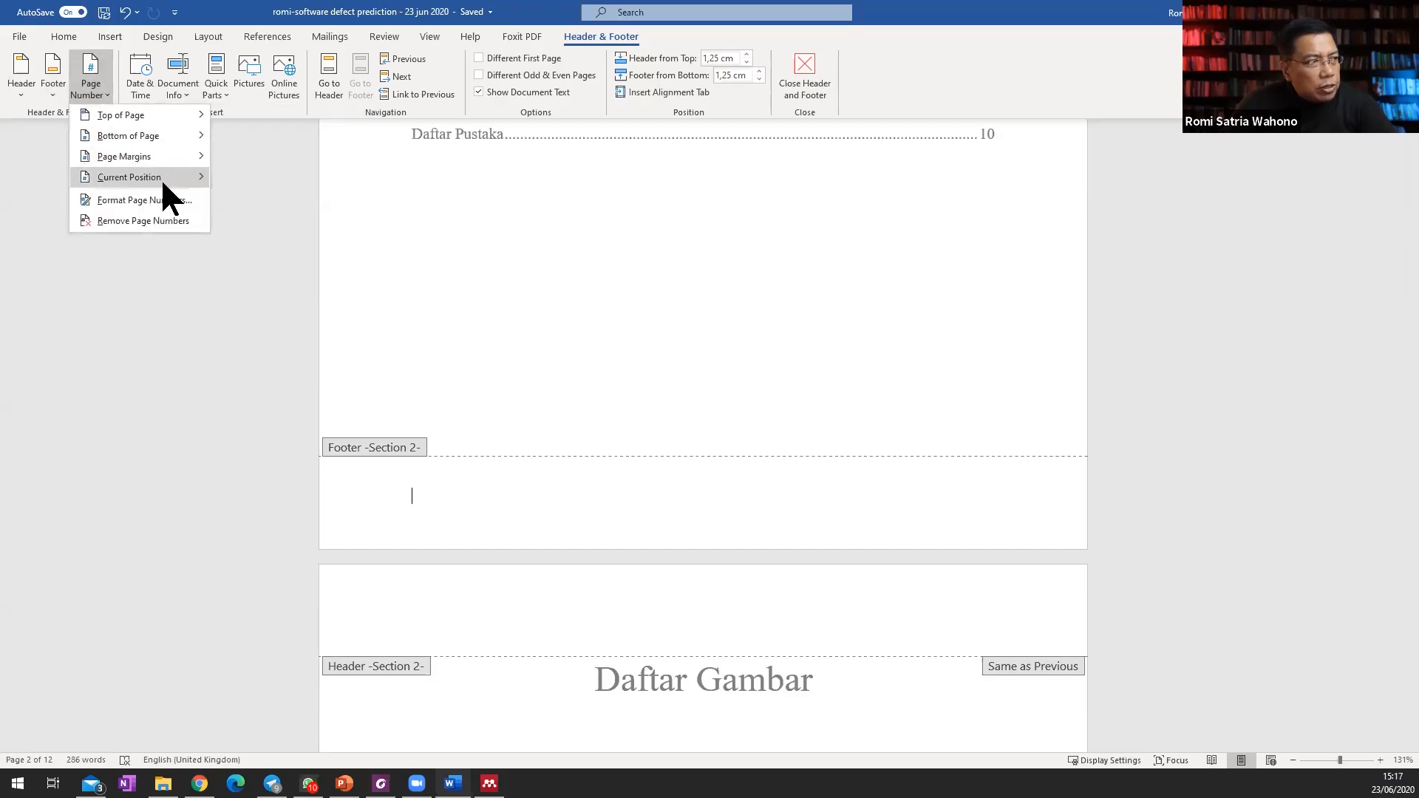
{"action": "left_click", "coordinate": [163, 199]}
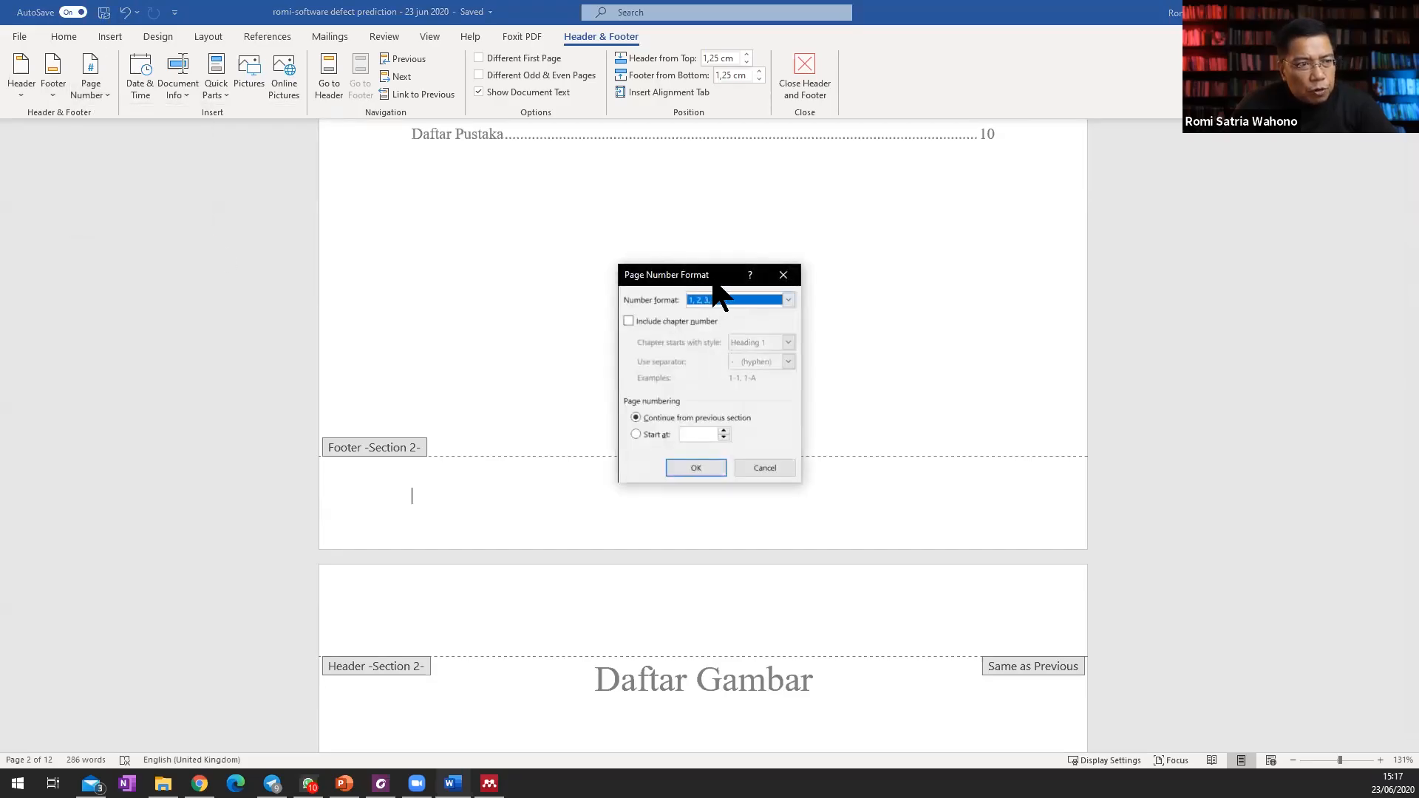
{"action": "left_click_drag", "start_coordinate": [713, 275], "coordinate": [850, 247]}
{"action": "left_click", "coordinate": [785, 407]}
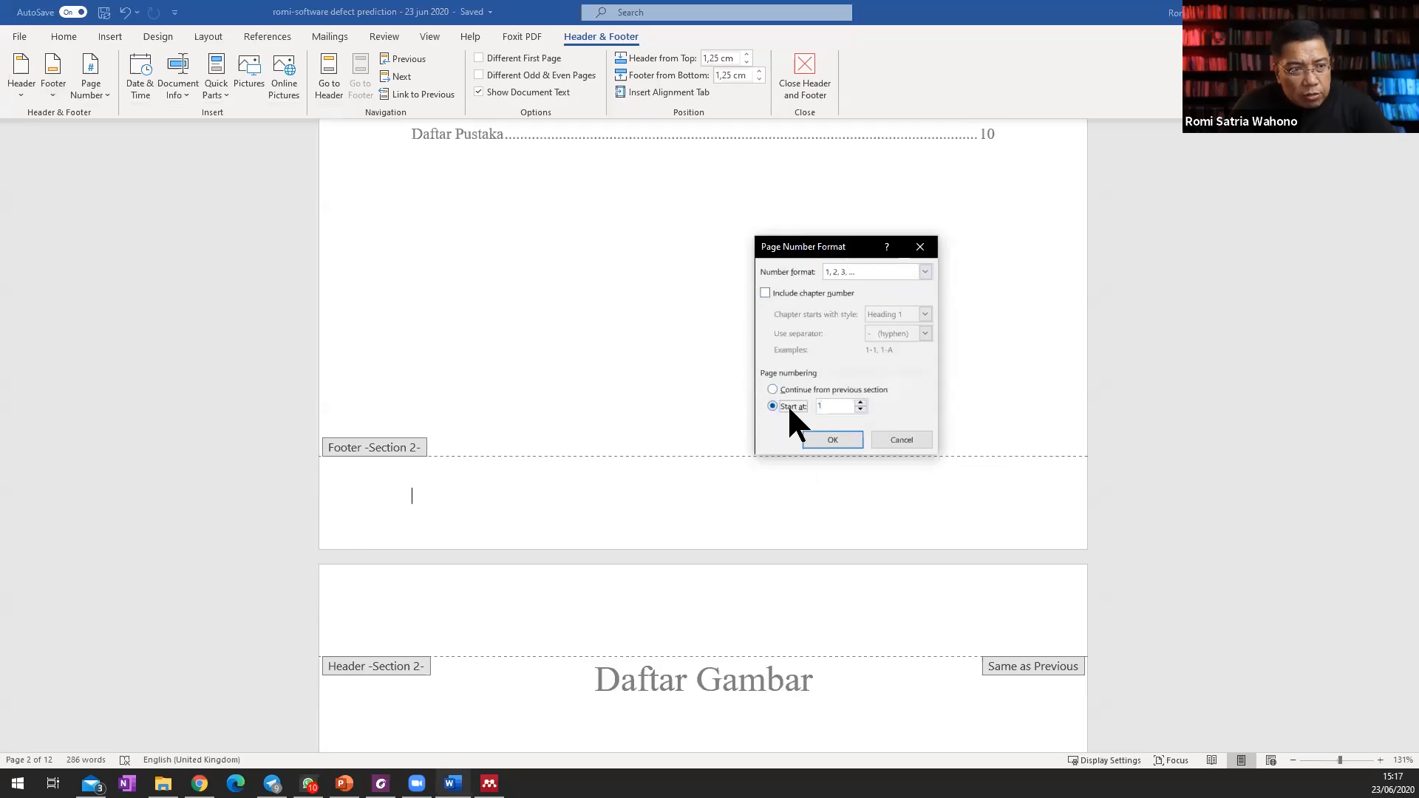
{"action": "left_click", "coordinate": [925, 271]}
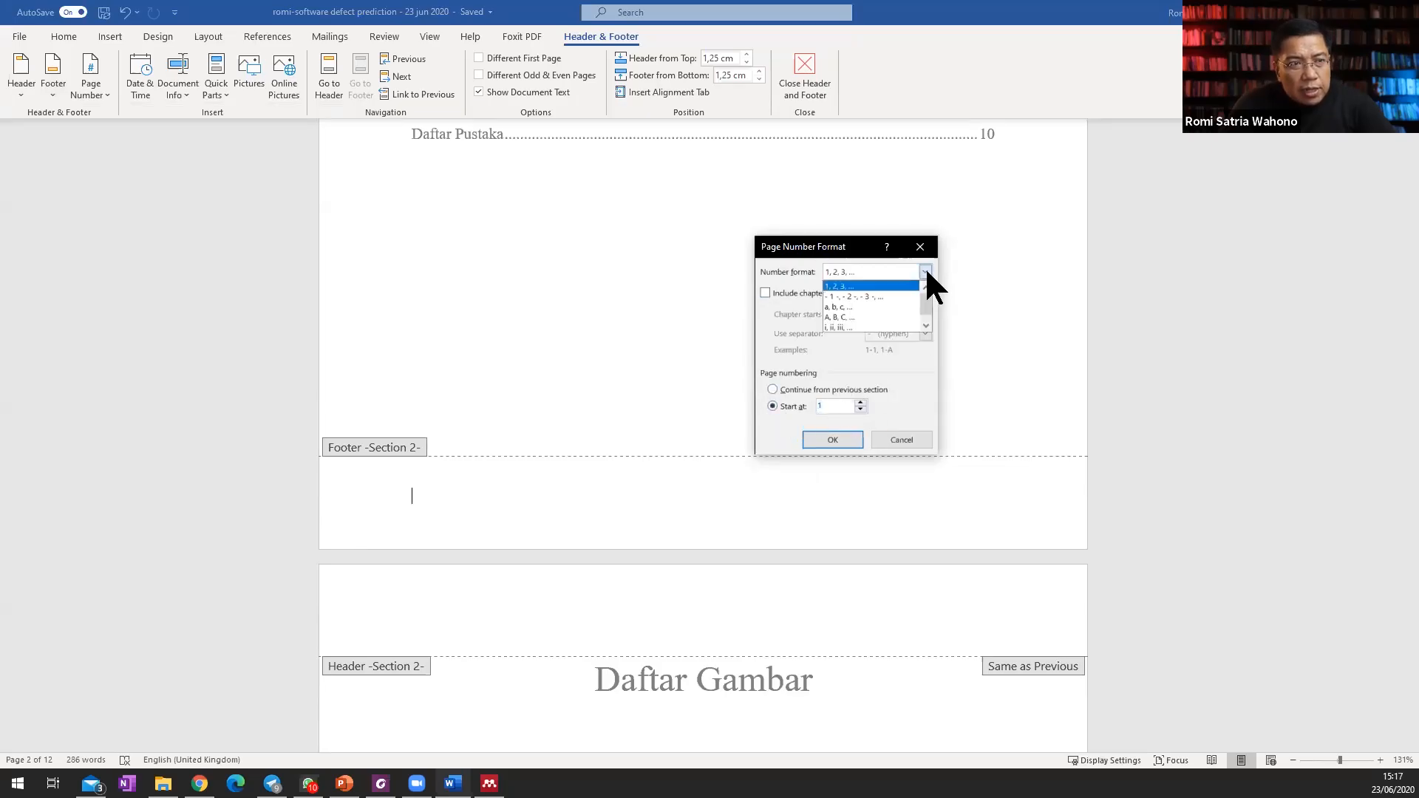
{"action": "left_click", "coordinate": [865, 327]}
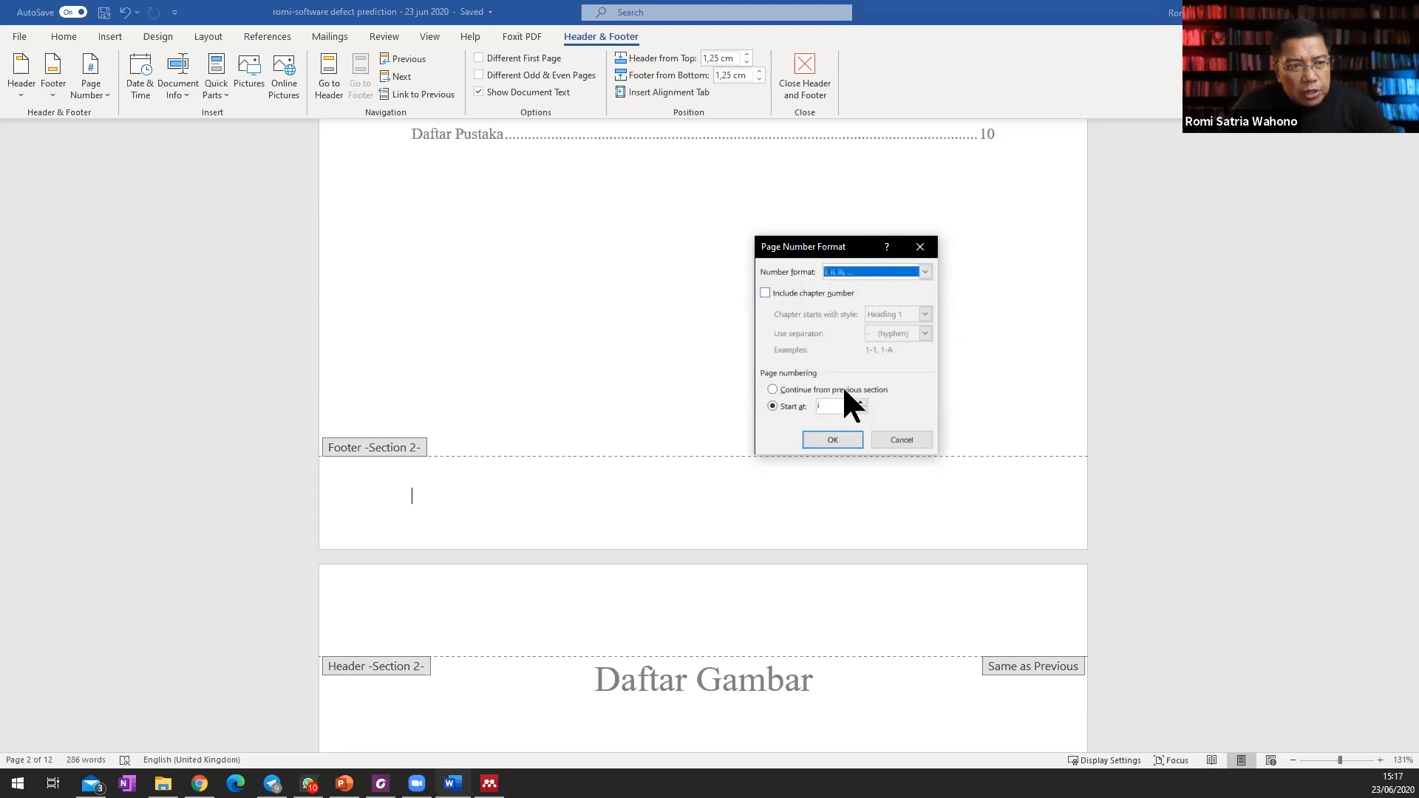
{"action": "left_click", "coordinate": [832, 440]}
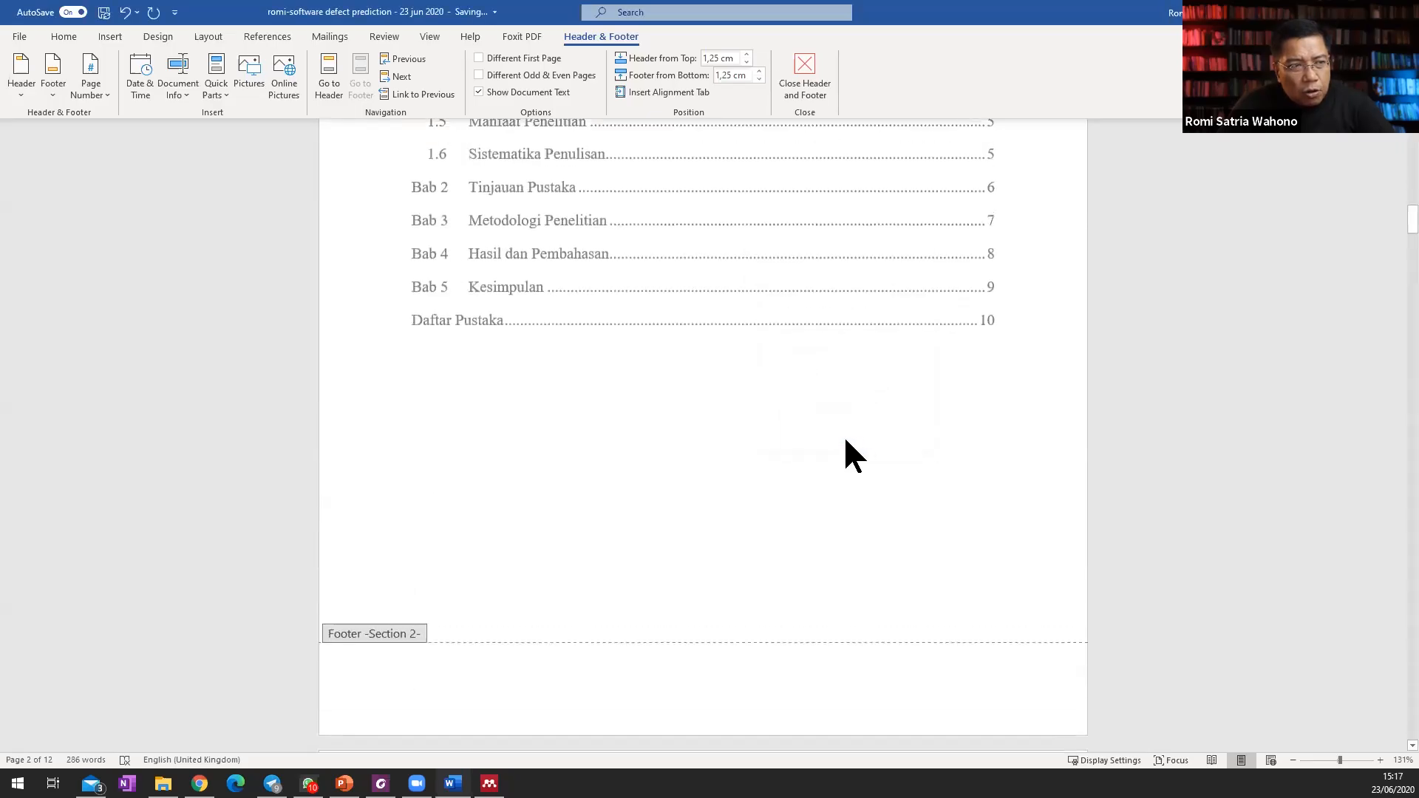
Insert the built-in Banded footer with its centred page number into Section 2.
{"action": "scroll", "coordinate": [753, 632], "scroll_direction": "down", "scroll_amount": 3}
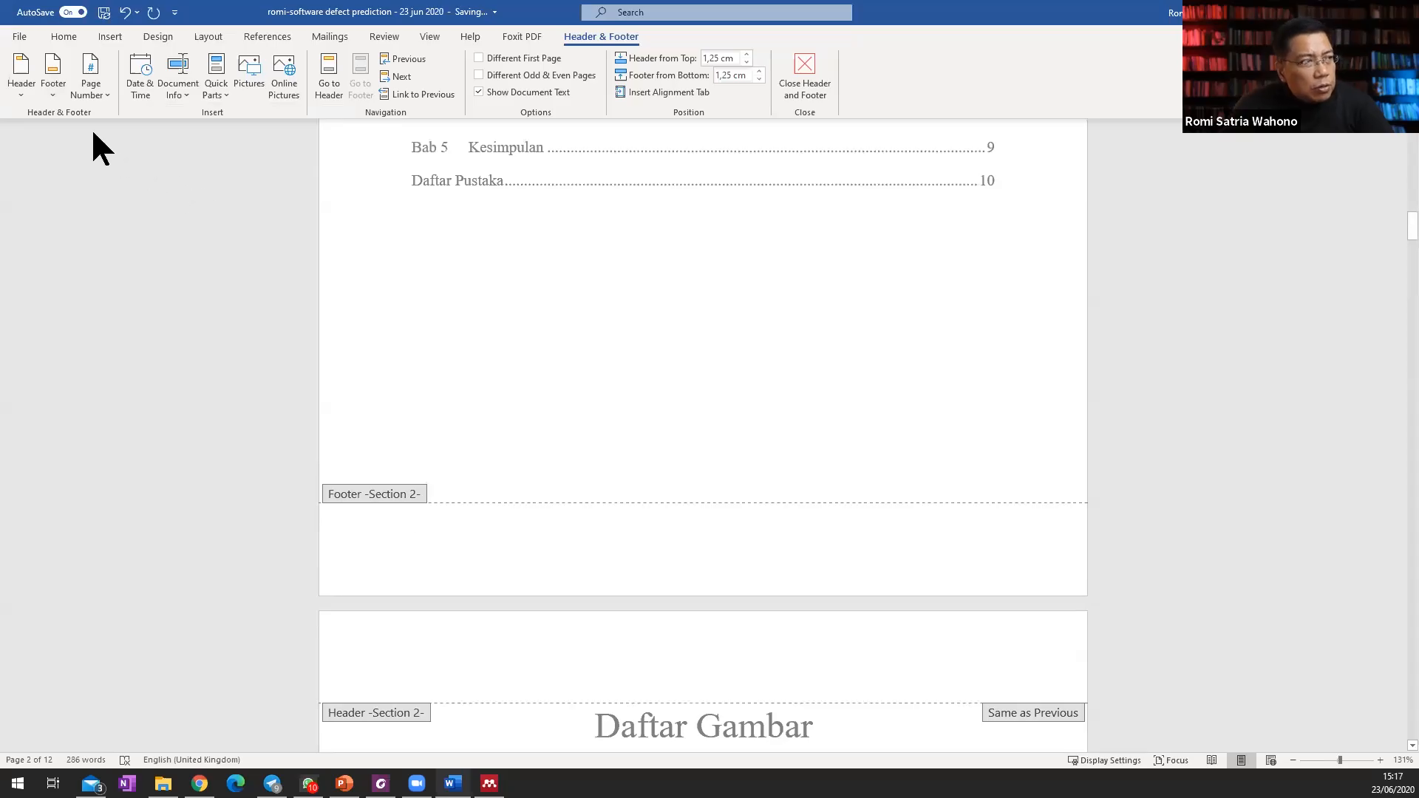
{"action": "left_click", "coordinate": [60, 90]}
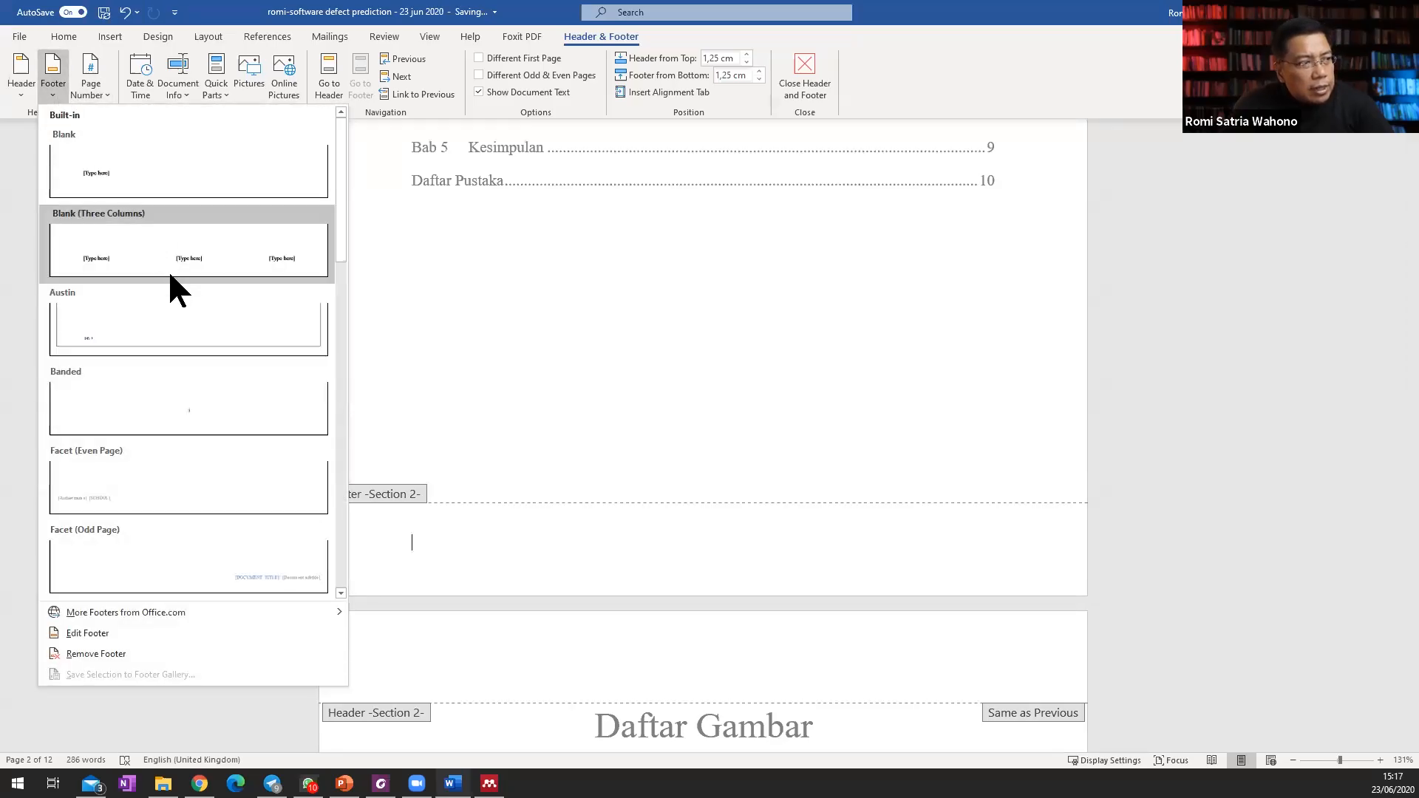
{"action": "left_click", "coordinate": [244, 405]}
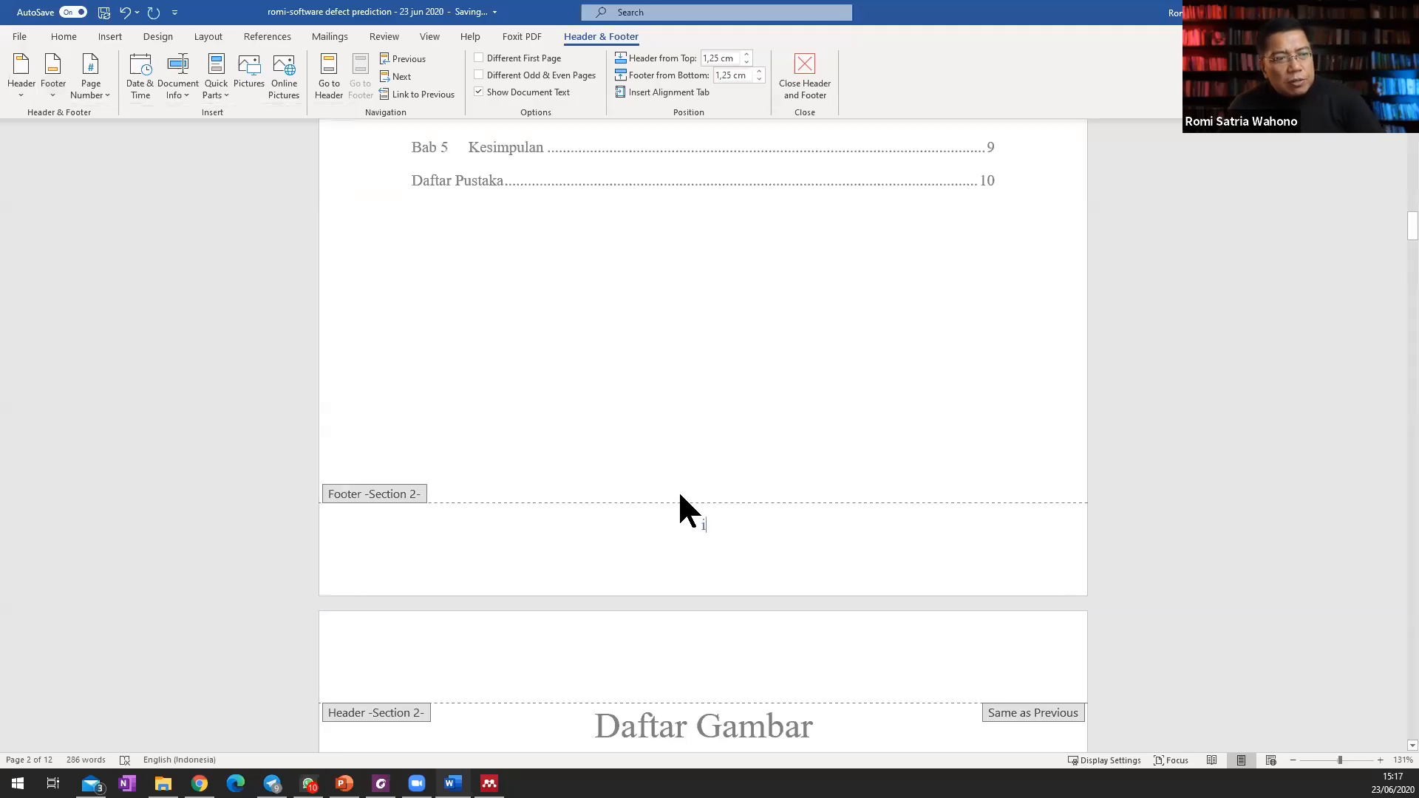
Check the footer page numbers from the Daftar Isi page through to the start of Bab 1 Pendahuluan.
{"action": "scroll", "coordinate": [756, 517], "scroll_direction": "down", "scroll_amount": 10}
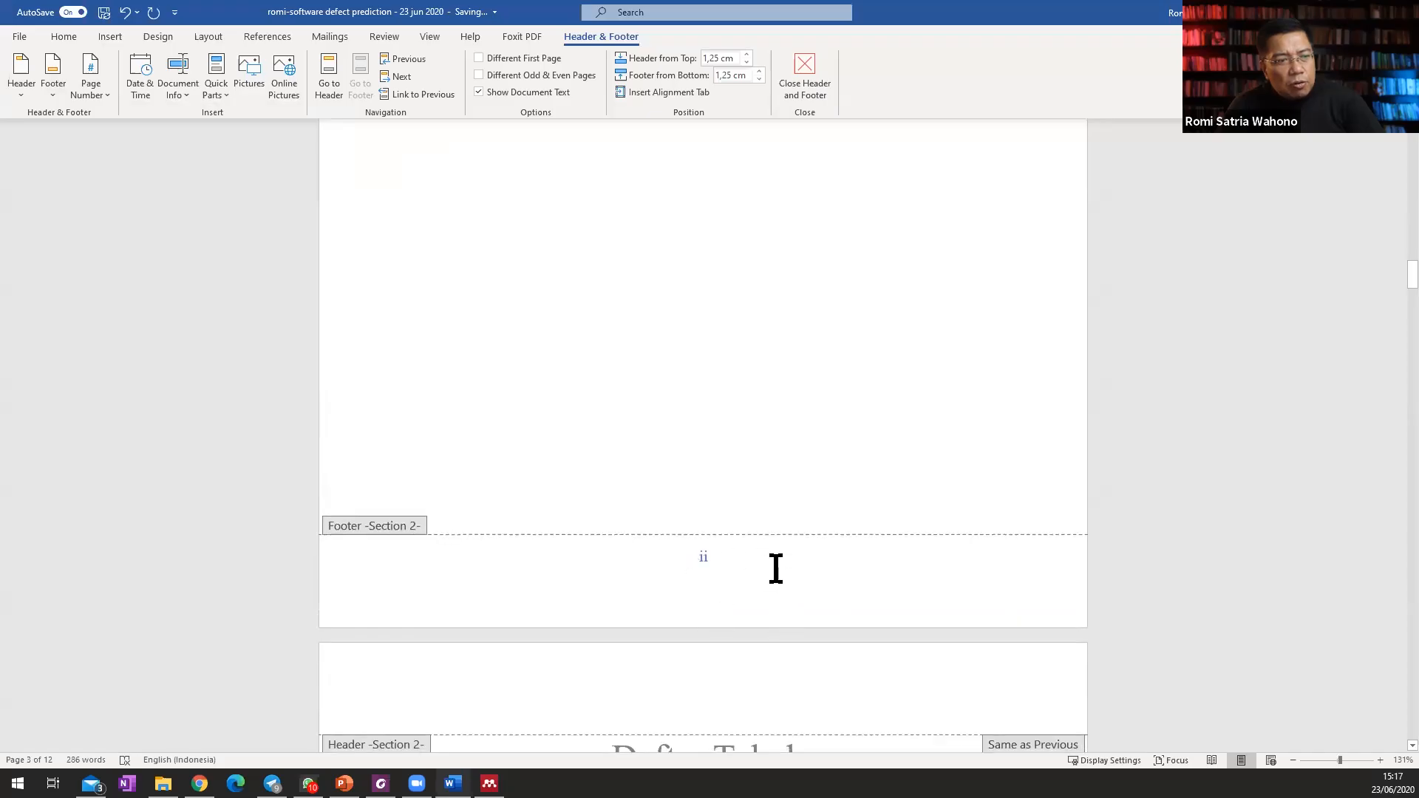
{"action": "scroll", "coordinate": [768, 562], "scroll_direction": "down", "scroll_amount": 5}
{"action": "scroll", "coordinate": [761, 547], "scroll_direction": "down", "scroll_amount": 10}
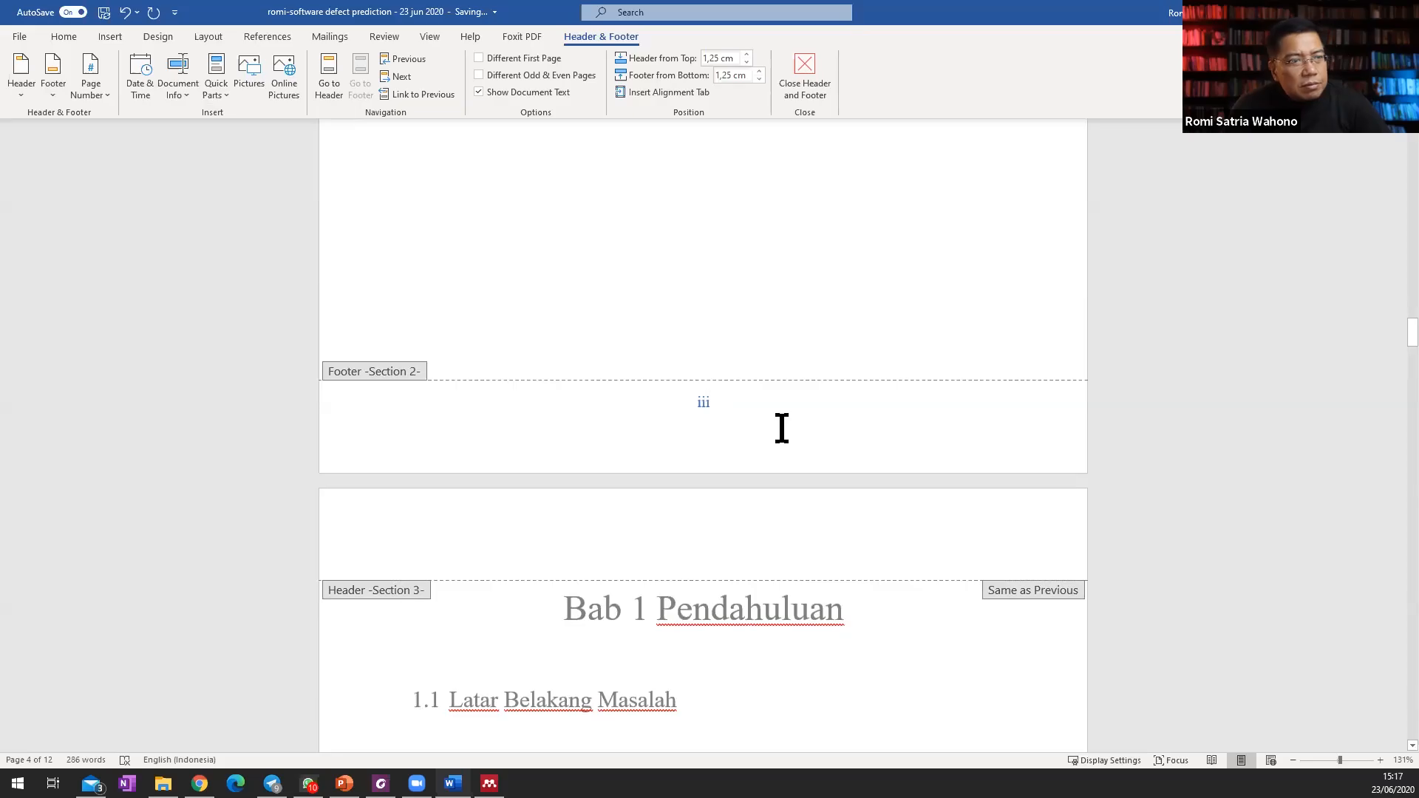
{"action": "scroll", "coordinate": [785, 430], "scroll_direction": "up", "scroll_amount": 10}
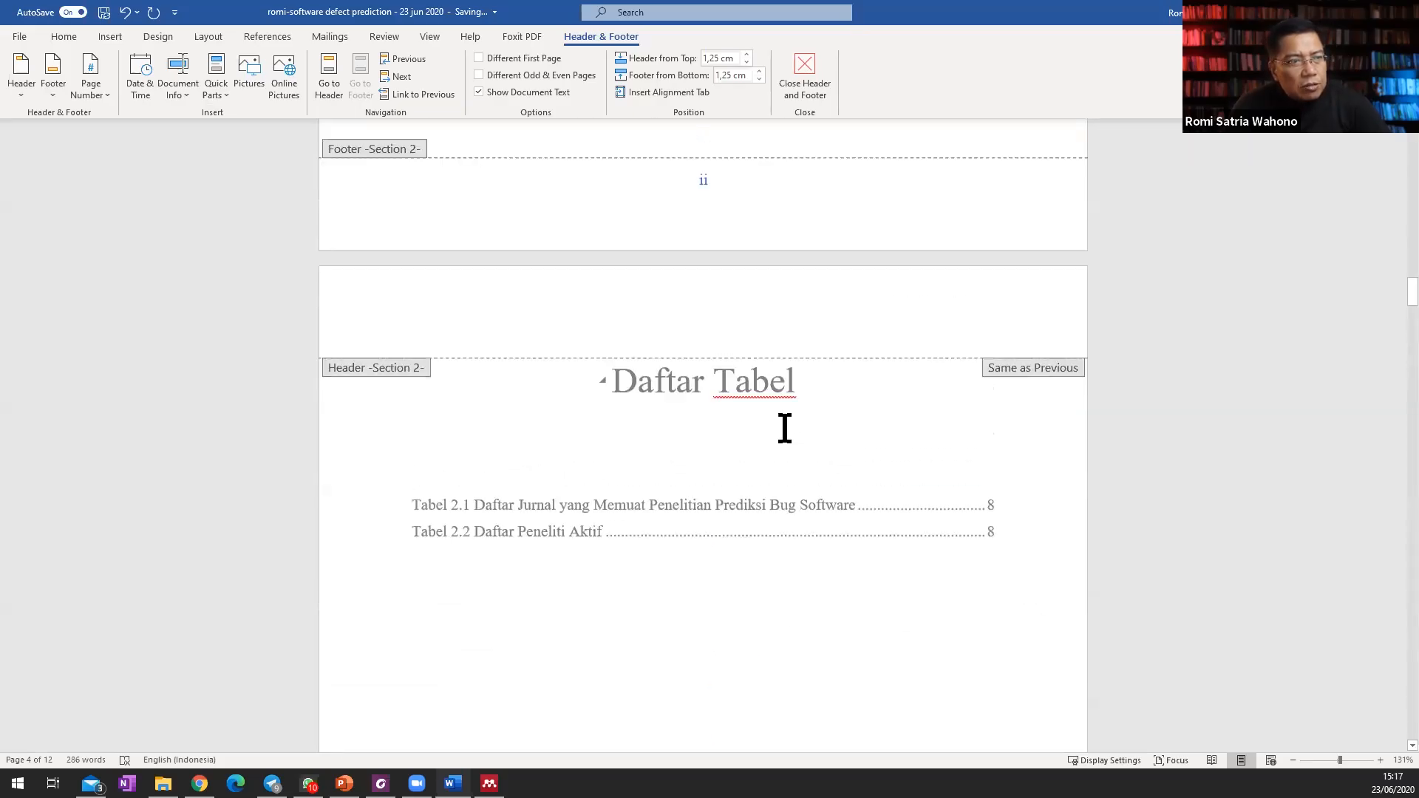
{"action": "scroll", "coordinate": [786, 429], "scroll_direction": "up", "scroll_amount": 15}
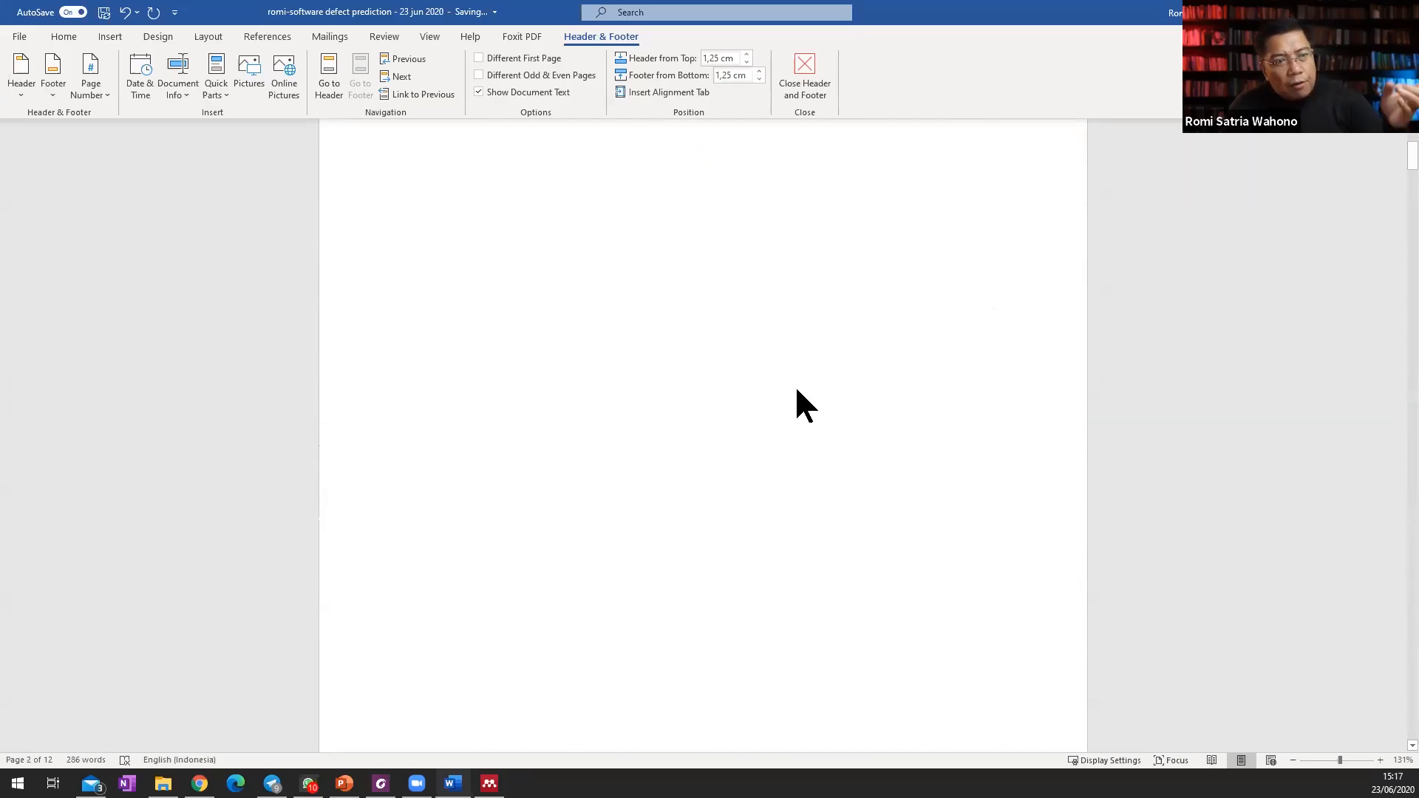
{"action": "scroll", "coordinate": [798, 391], "scroll_direction": "down", "scroll_amount": 15}
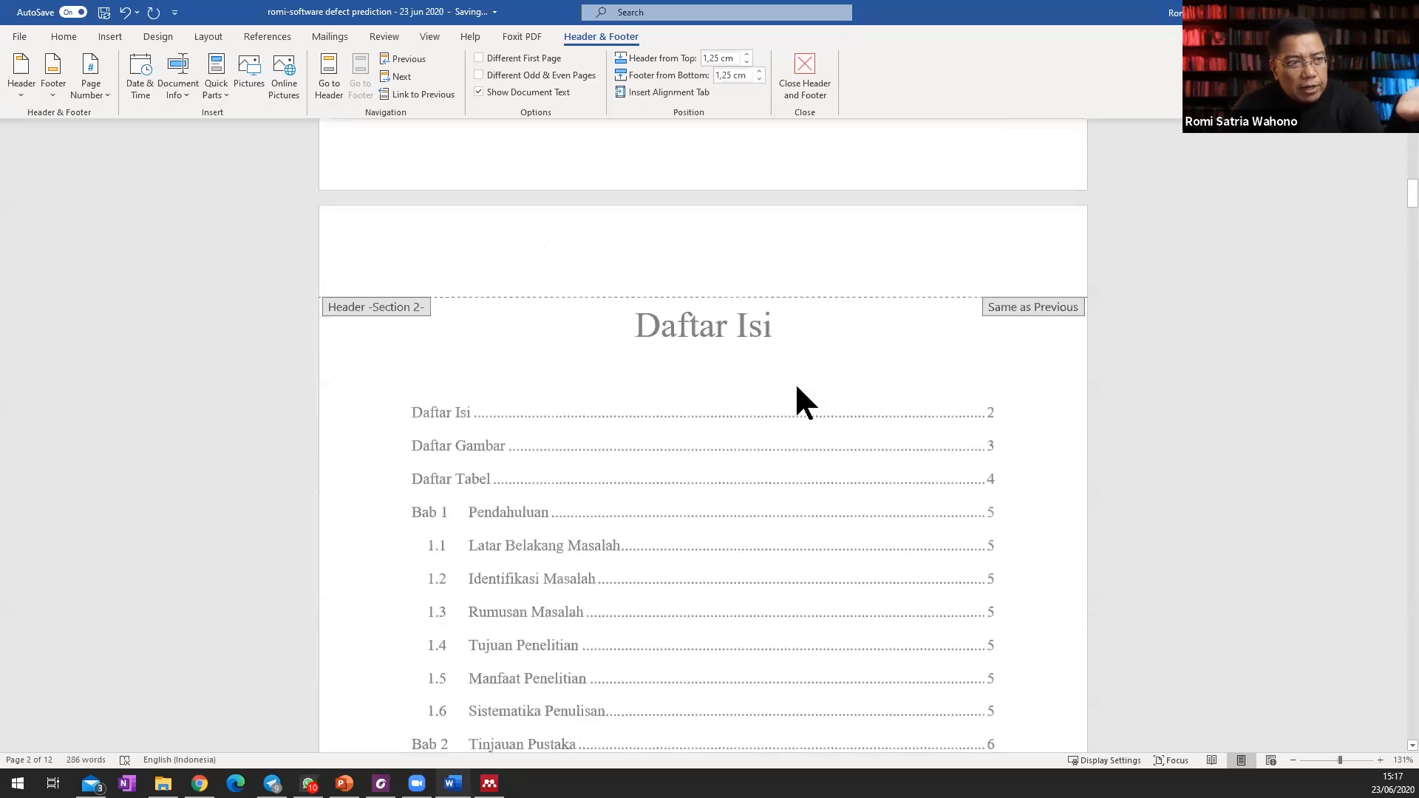
{"action": "scroll", "coordinate": [798, 386], "scroll_direction": "down", "scroll_amount": 15}
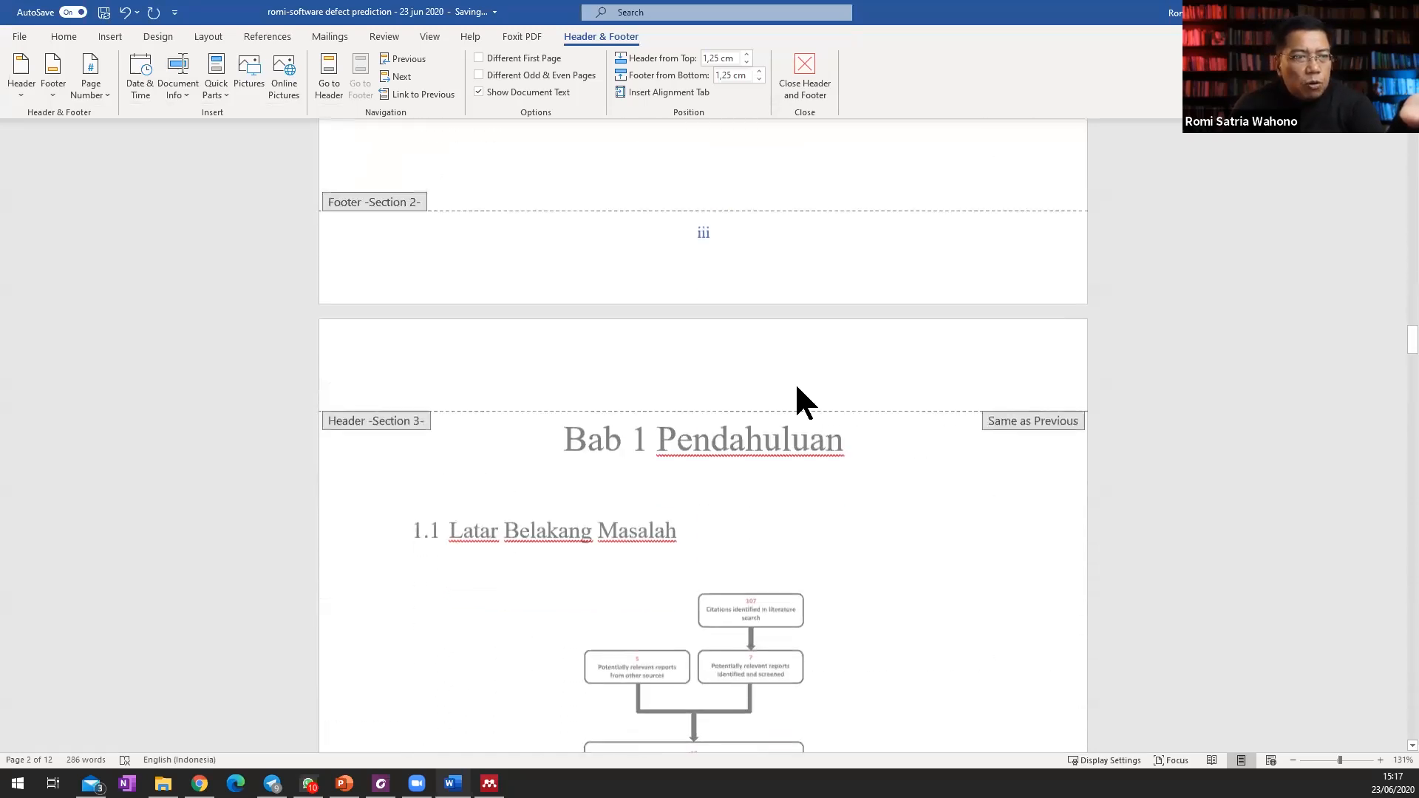
Set the Section 3 page numbering, which begins at Bab 1 Pendahuluan, to start at 1 in the 1, 2, 3 format.
{"action": "scroll", "coordinate": [794, 437], "scroll_direction": "down", "scroll_amount": 3}
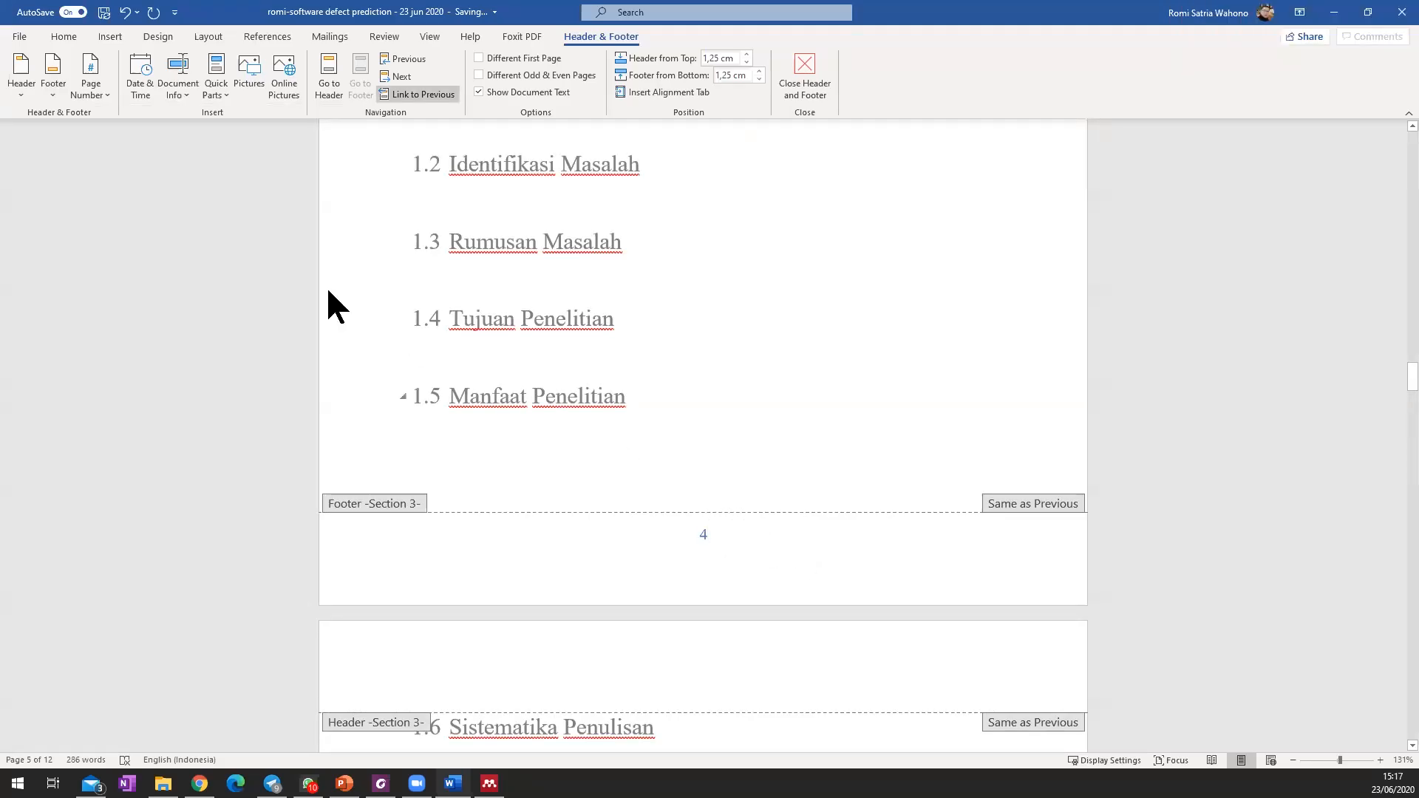
{"action": "left_click", "coordinate": [82, 90]}
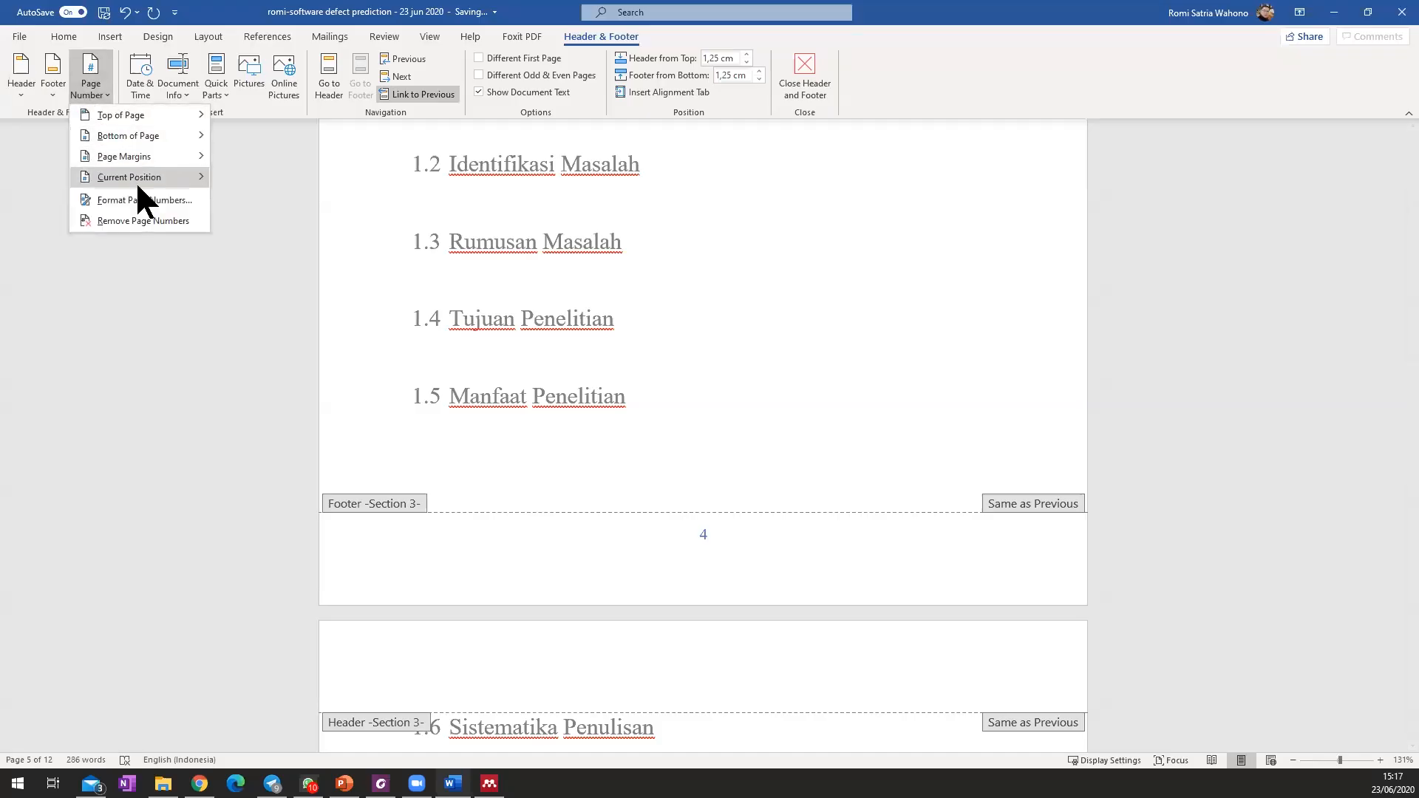
{"action": "left_click", "coordinate": [141, 200]}
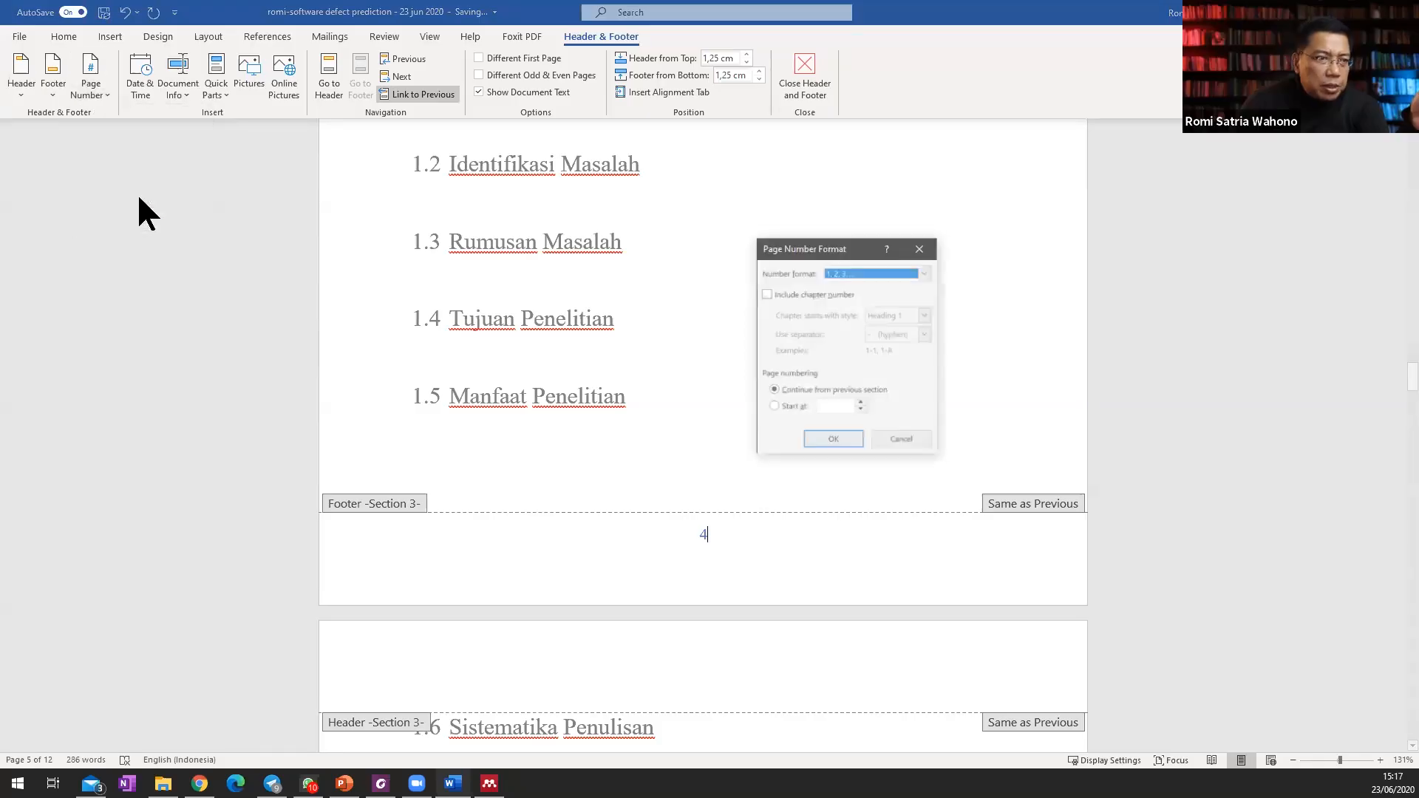
{"action": "left_click", "coordinate": [790, 405]}
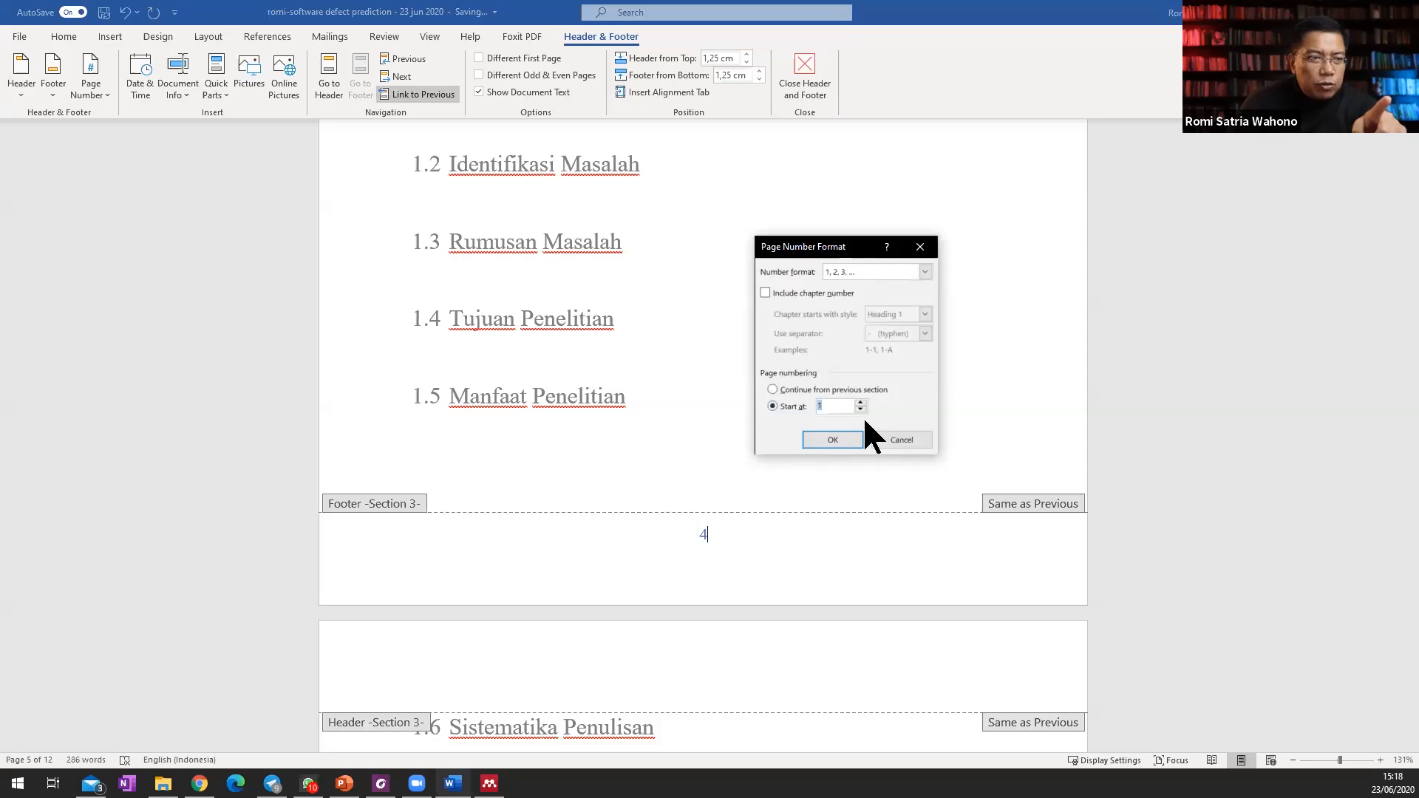
{"action": "left_click", "coordinate": [836, 439]}
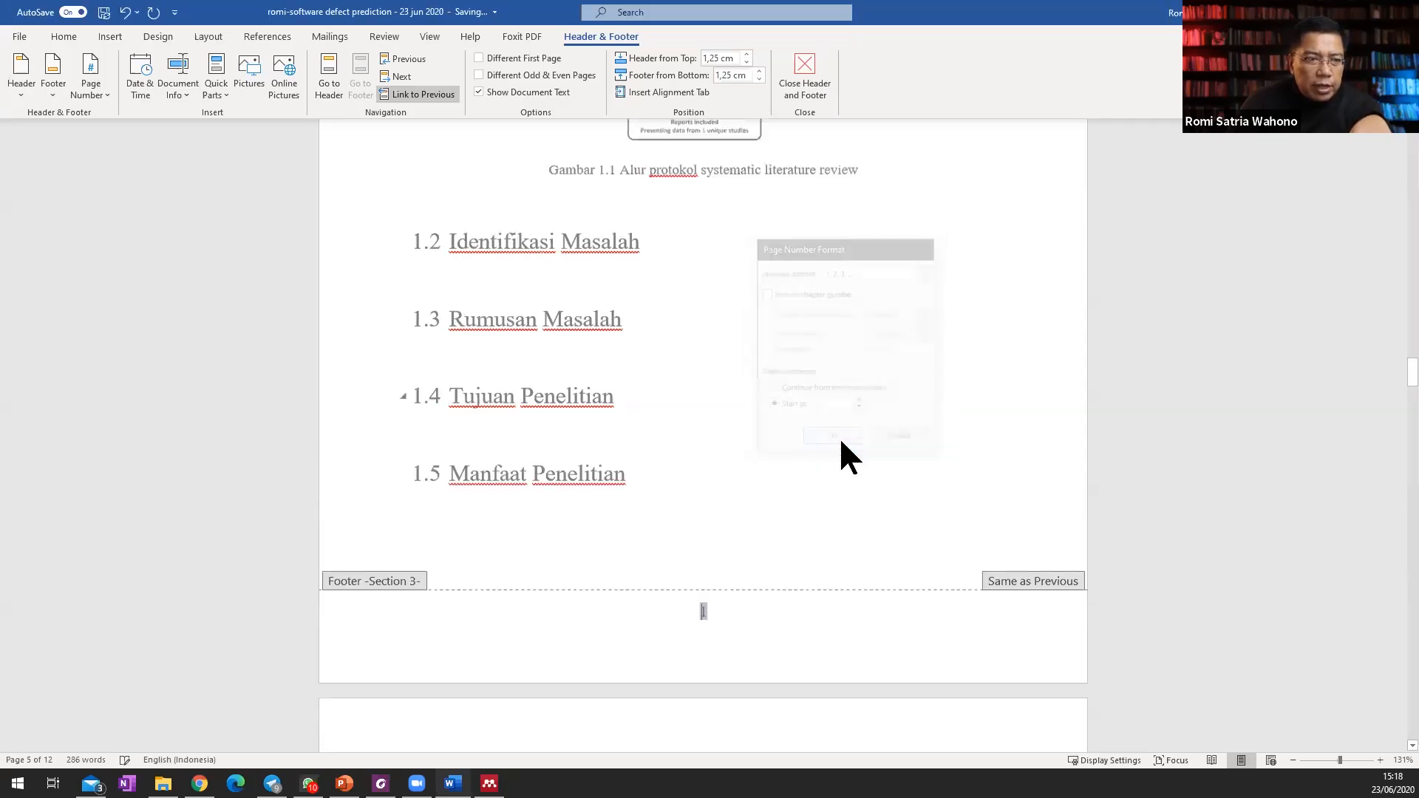
Review the page numbers around the Section 2 and 3 boundary, and return to body editing on the Daftar Isi page.
{"action": "scroll", "coordinate": [798, 670], "scroll_direction": "up", "scroll_amount": 10}
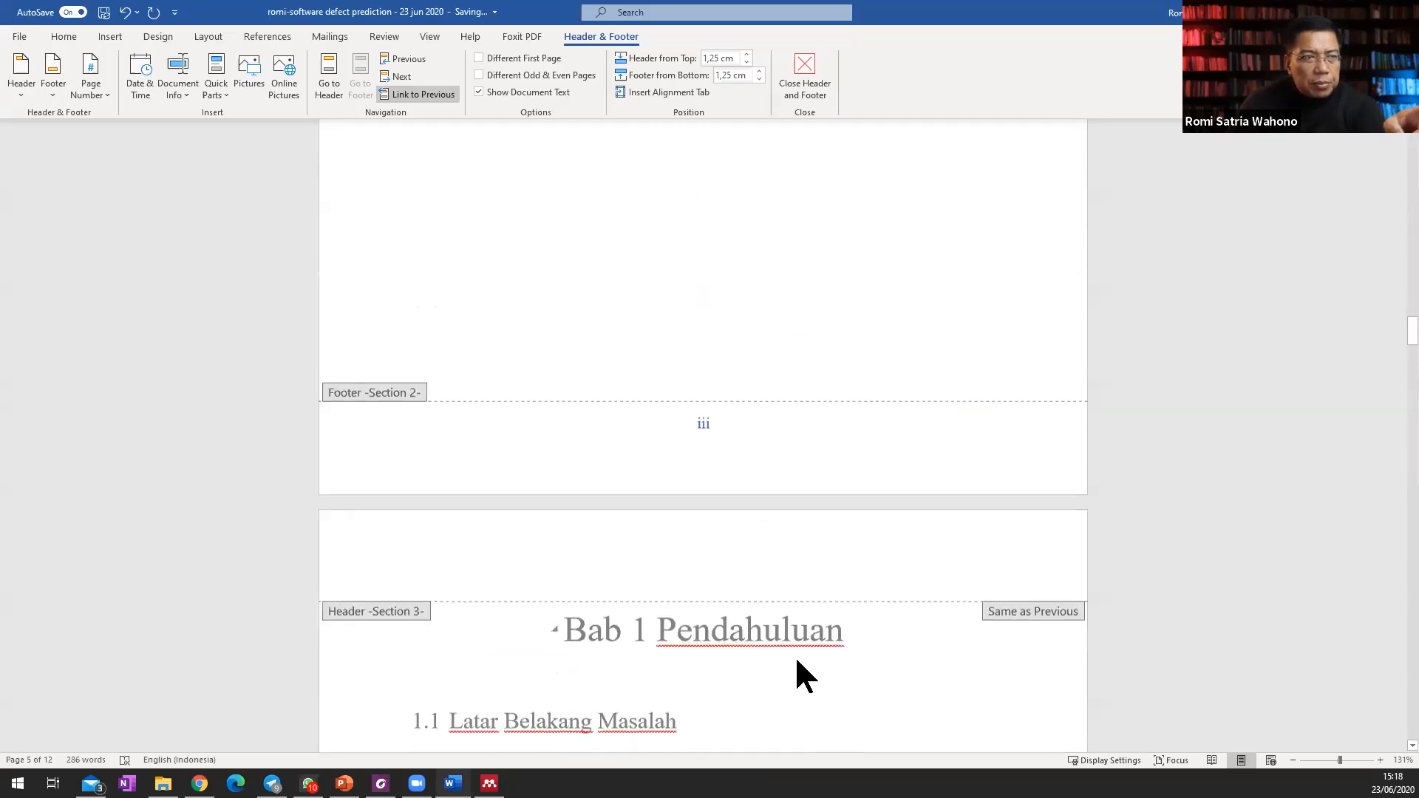
{"action": "scroll", "coordinate": [747, 569], "scroll_direction": "down", "scroll_amount": 5}
{"action": "scroll", "coordinate": [746, 573], "scroll_direction": "up", "scroll_amount": 20}
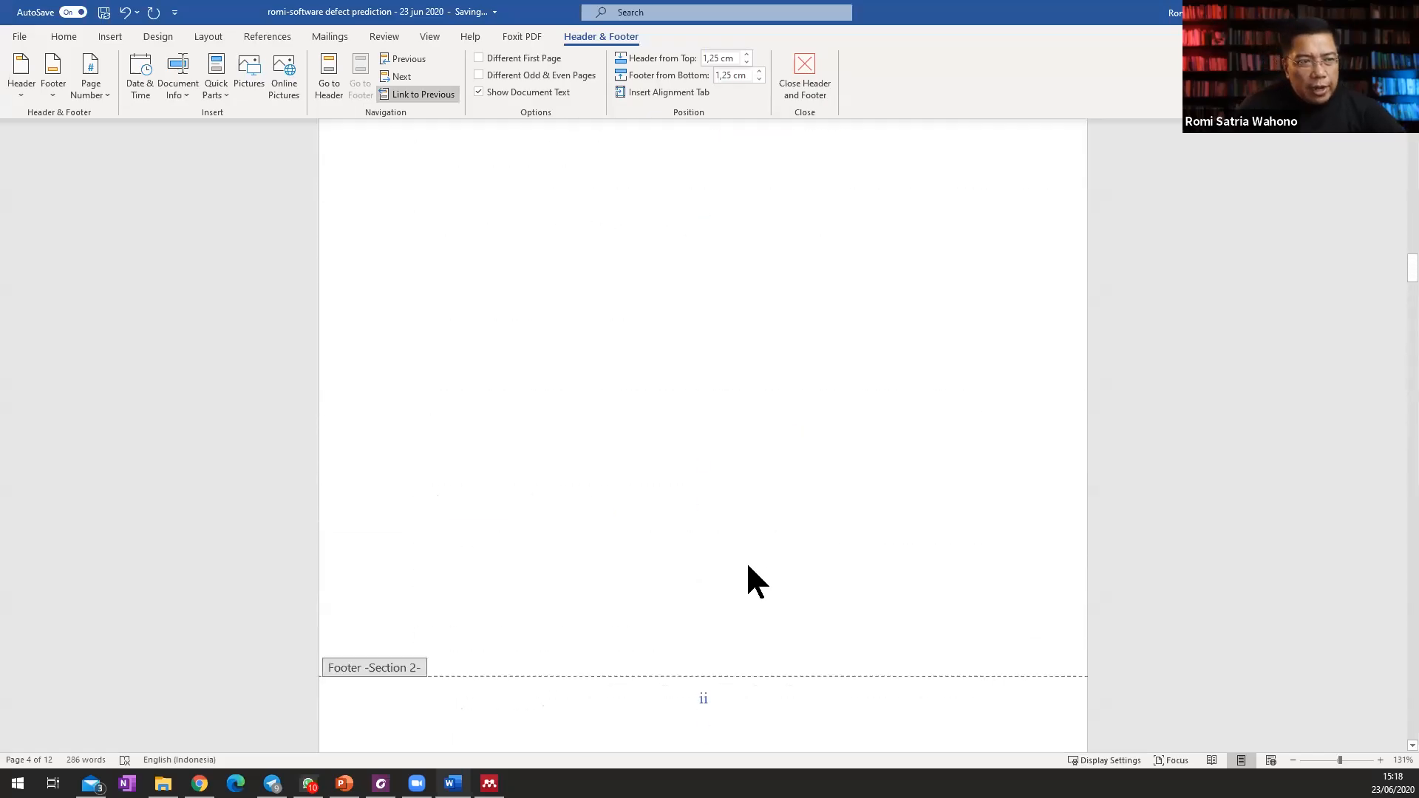
{"action": "scroll", "coordinate": [749, 554], "scroll_direction": "down", "scroll_amount": 8}
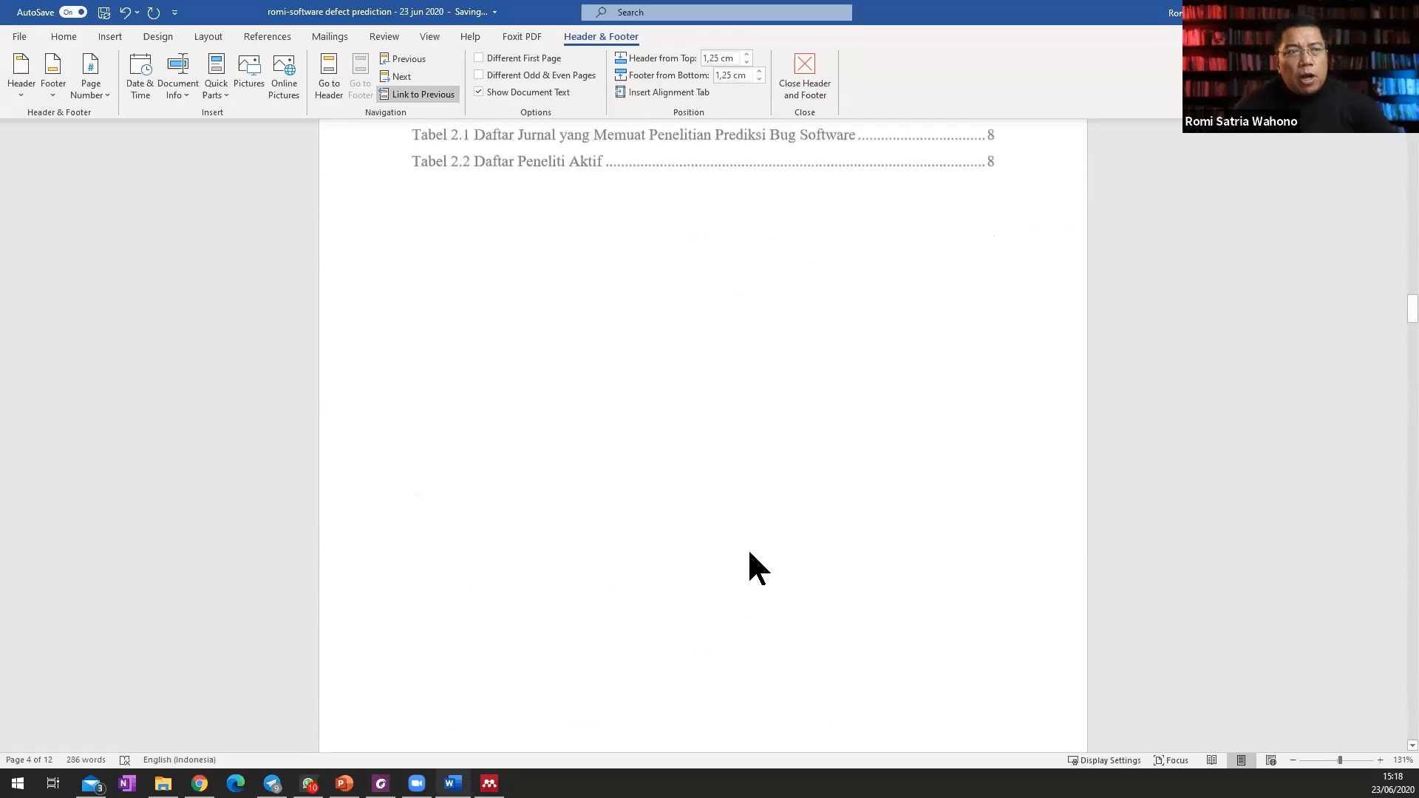
{"action": "scroll", "coordinate": [739, 547], "scroll_direction": "up", "scroll_amount": 8}
{"action": "scroll", "coordinate": [740, 548], "scroll_direction": "up", "scroll_amount": 4}
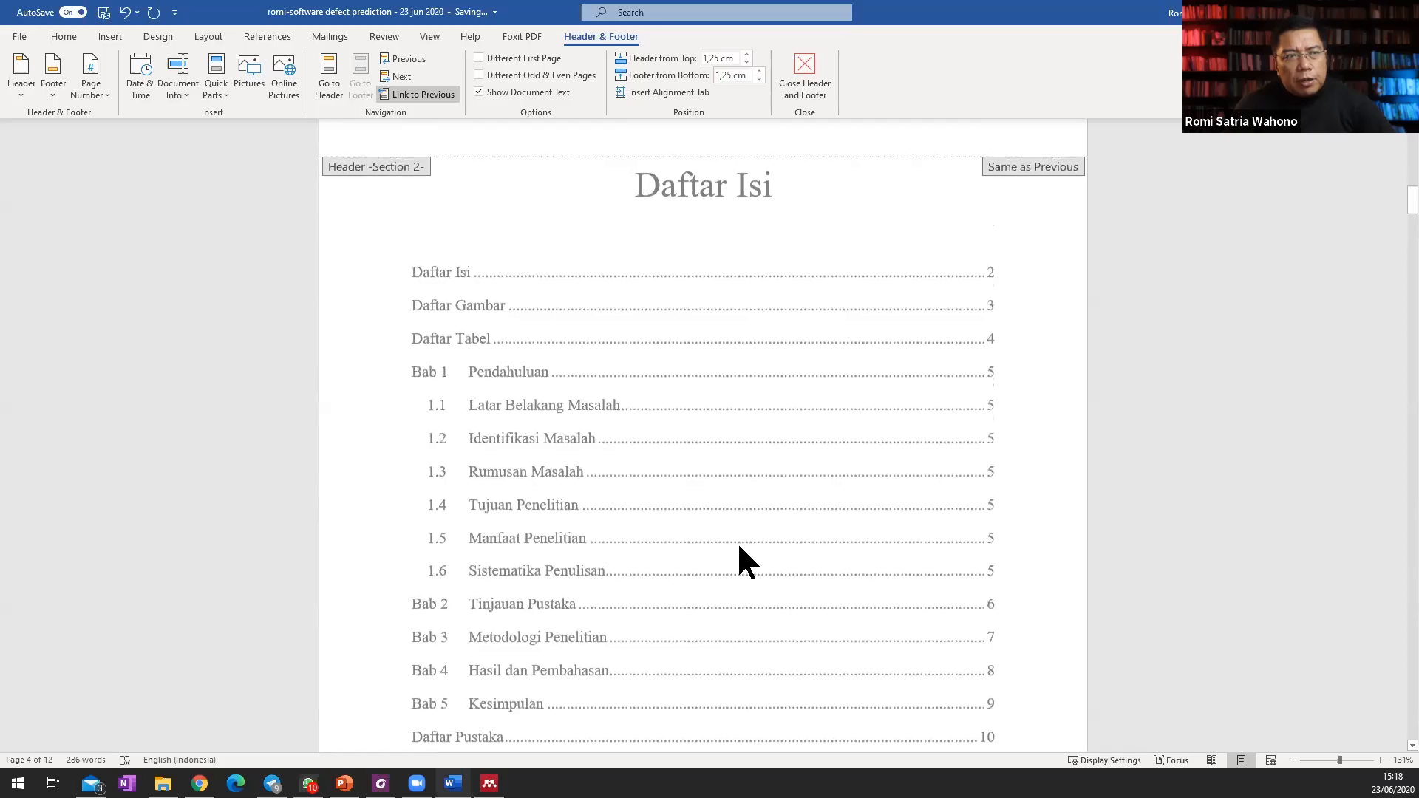
{"action": "double_click", "coordinate": [728, 229]}
{"action": "left_click", "coordinate": [764, 358]}
{"action": "left_click", "coordinate": [760, 253]}
Update all fields in the whole document, rebuilding the entire table of contents and the entire figure and table lists.
{"action": "key", "text": "ctrl+a"}
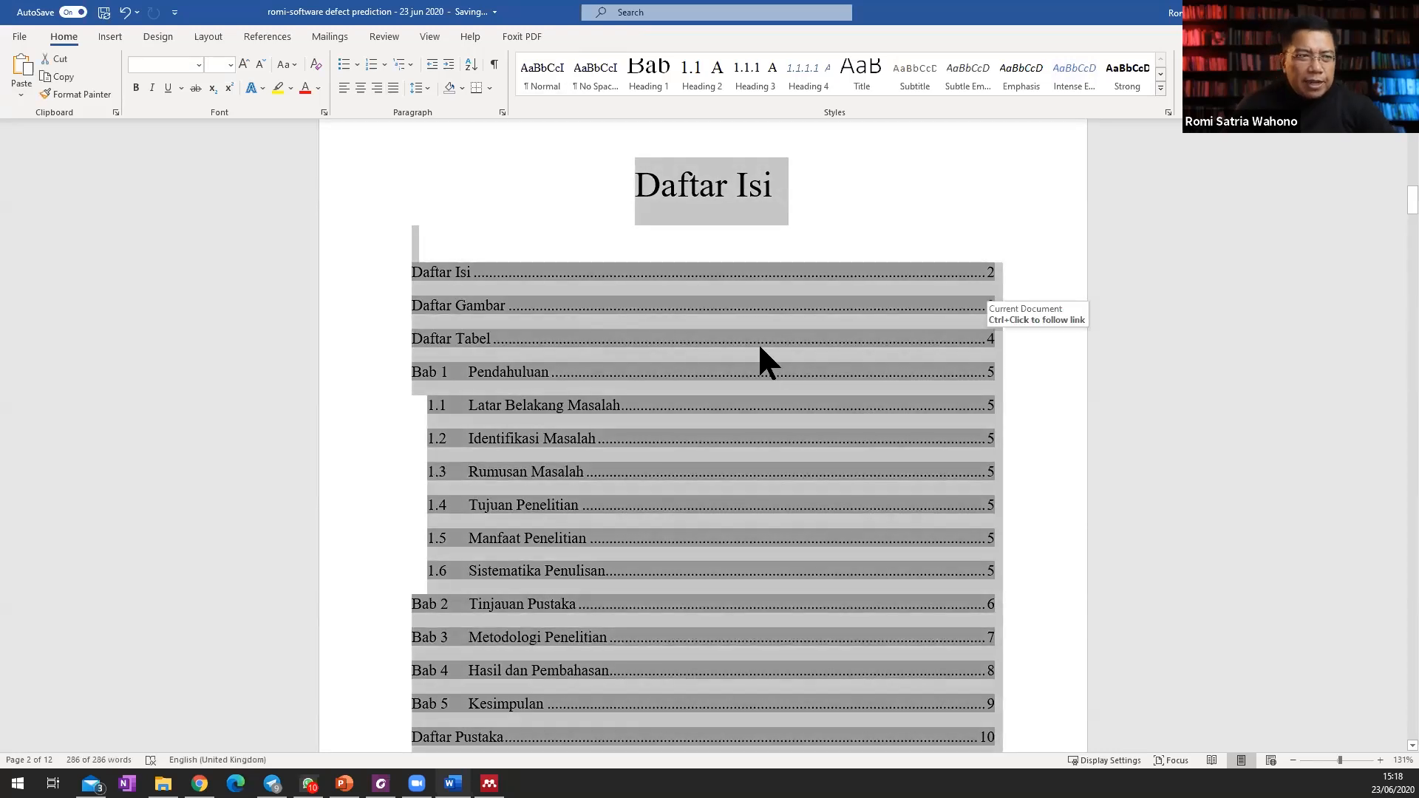
{"action": "right_click", "coordinate": [679, 273]}
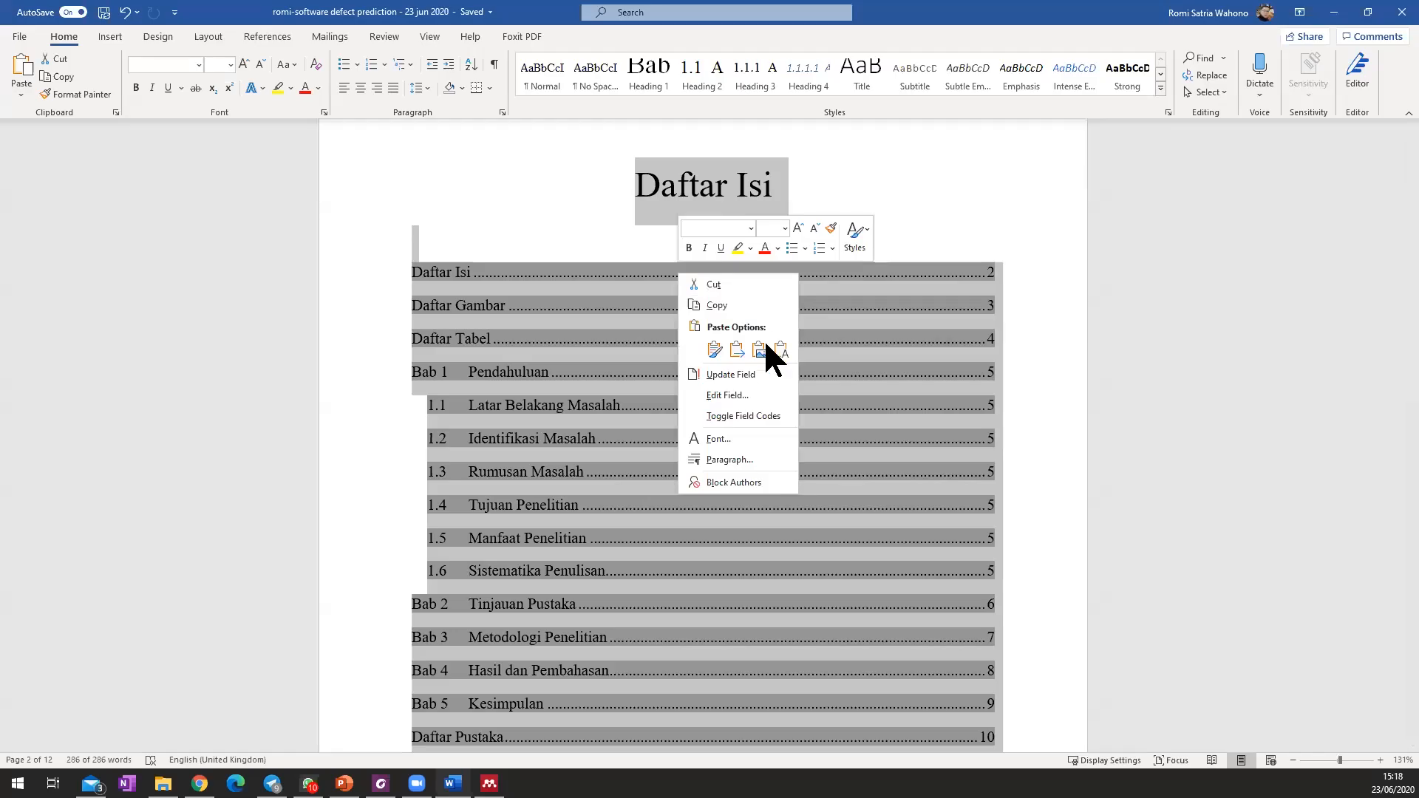
{"action": "left_click", "coordinate": [761, 373]}
{"action": "left_click", "coordinate": [722, 414]}
{"action": "left_click", "coordinate": [728, 414]}
{"action": "left_click", "coordinate": [679, 391]}
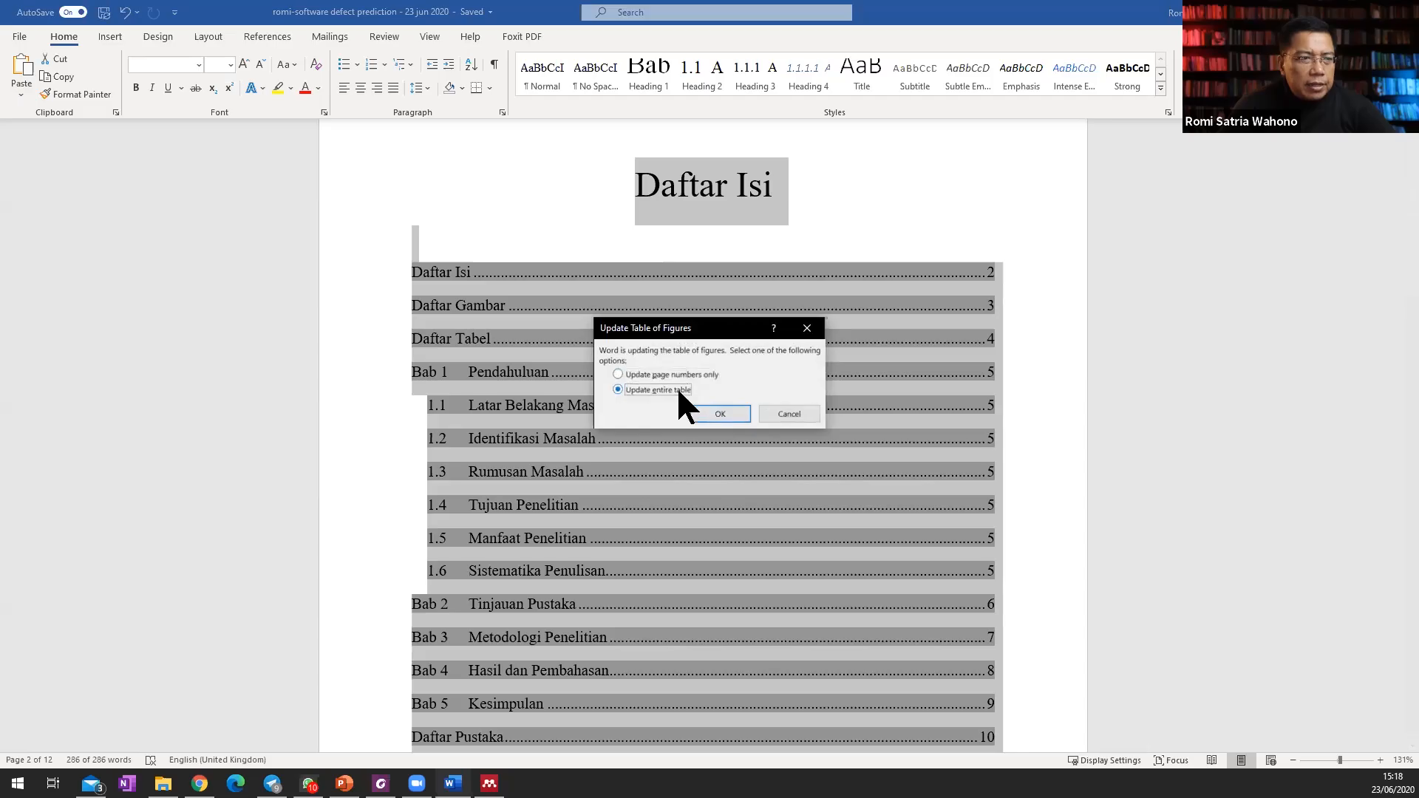
{"action": "left_click", "coordinate": [727, 418]}
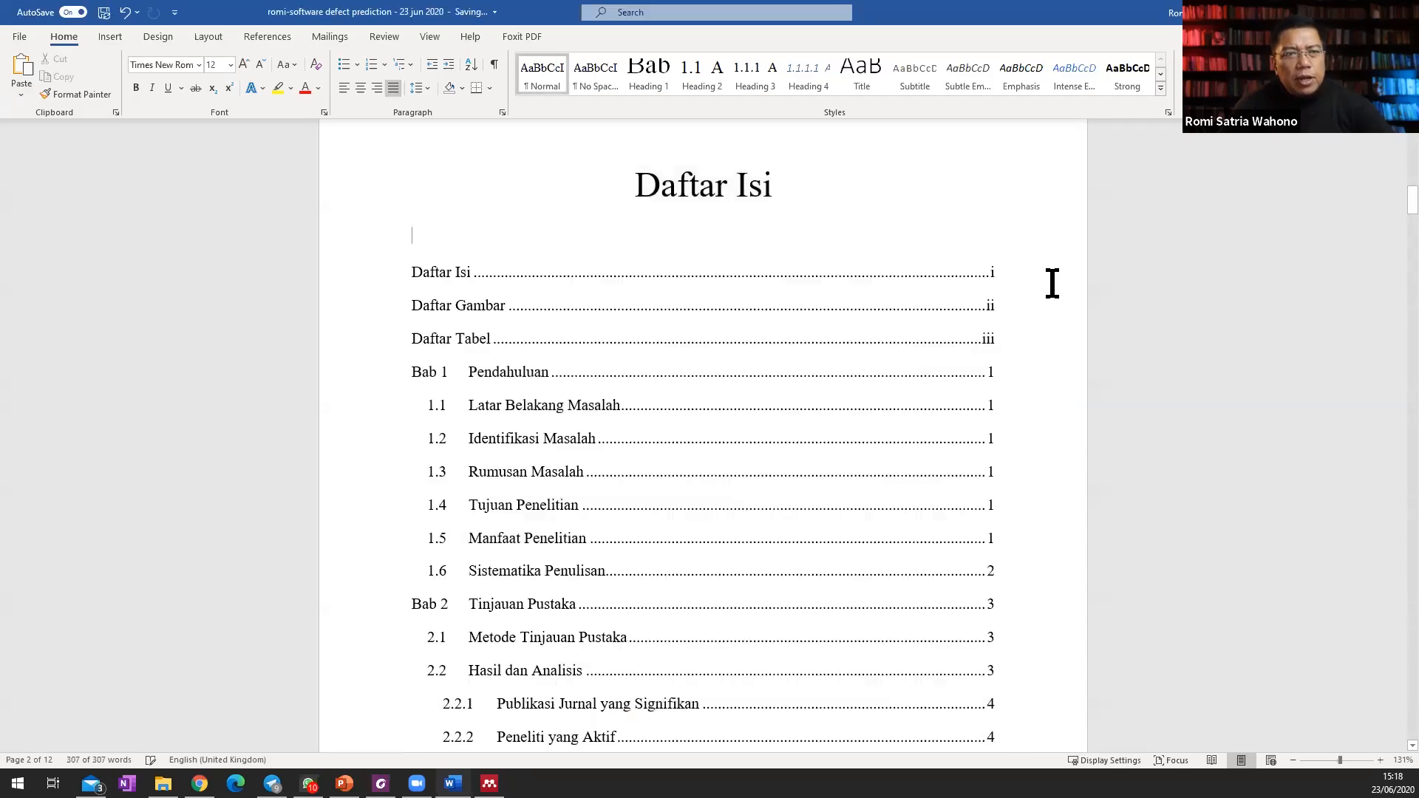
{"action": "scroll", "coordinate": [1010, 363], "scroll_direction": "down", "scroll_amount": 3}
{"action": "scroll", "coordinate": [1012, 363], "scroll_direction": "down", "scroll_amount": 12}
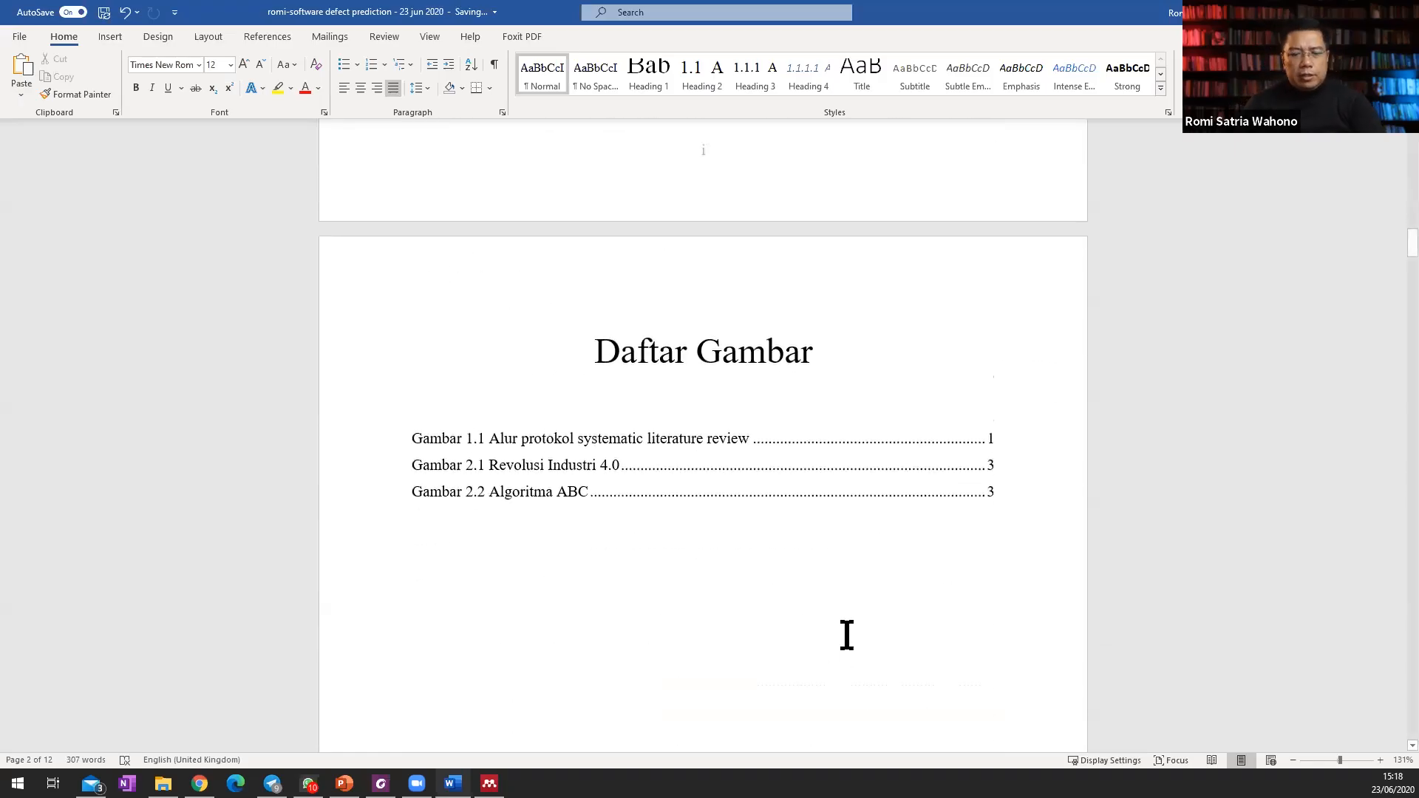